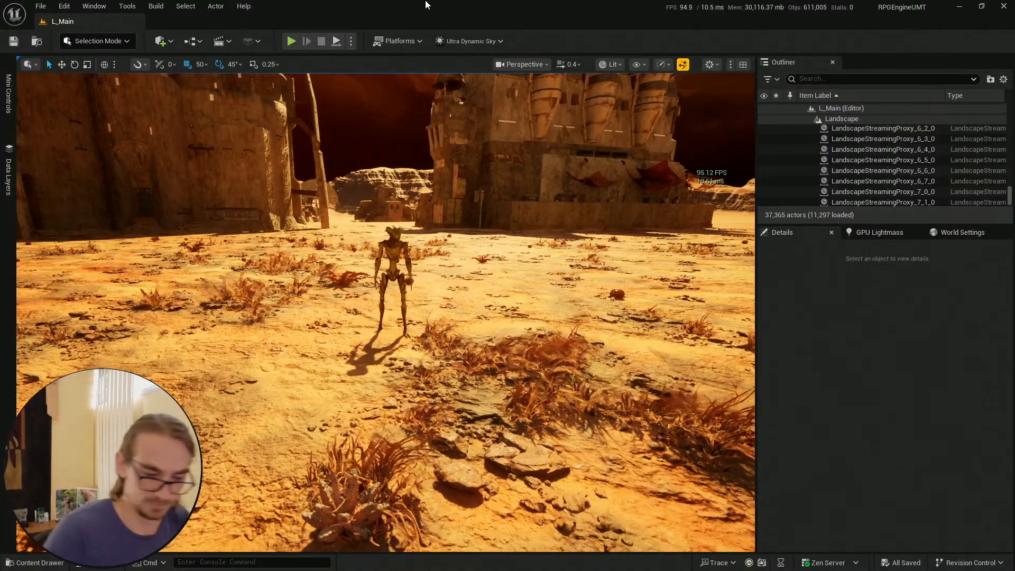
pyautogui.click(24, 564)
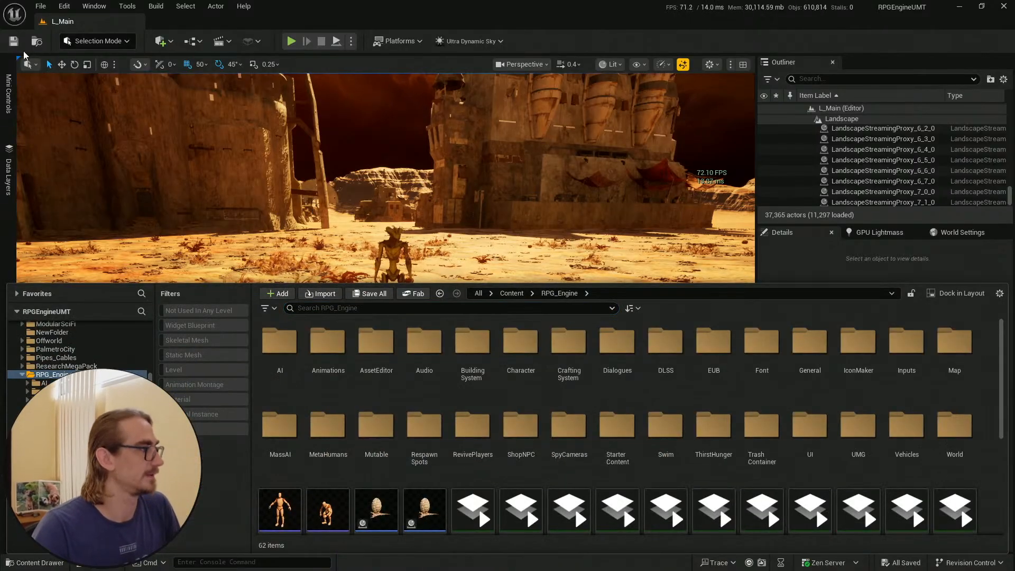
pyautogui.click(49, 65)
pyautogui.moveTo(444, 286); pyautogui.dragTo(359, 321, button='right')
pyautogui.scroll(1, 453, 280)
pyautogui.press('s')
pyautogui.scroll(-2, 455, 283)
pyautogui.scroll(-2, 459, 294)
pyautogui.press('s')
pyautogui.scroll(2, 437, 301)
pyautogui.press('w')
pyautogui.press('s')
pyautogui.scroll(1, 357, 324)
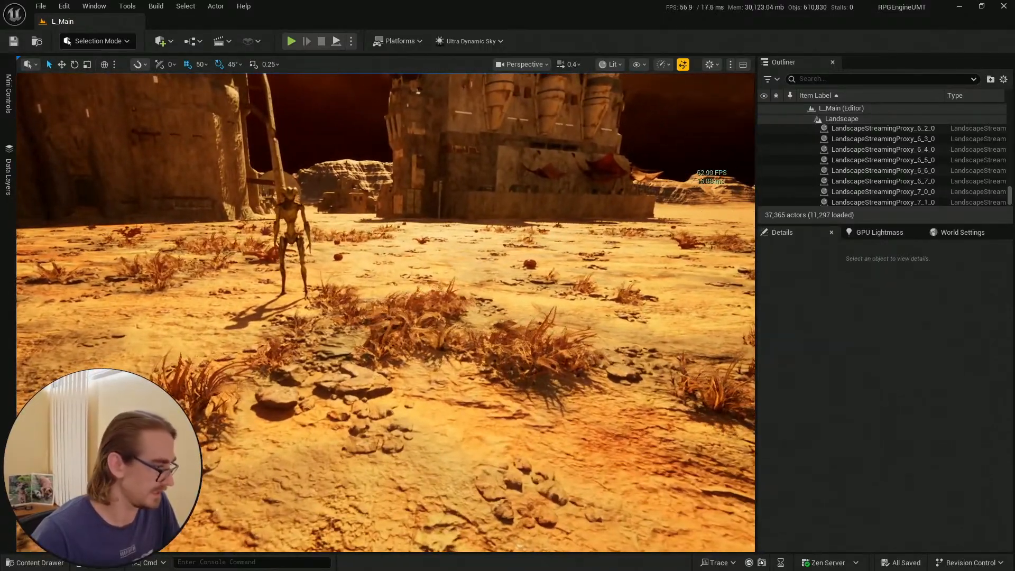
pyautogui.hotkey('ctrl', 'space')
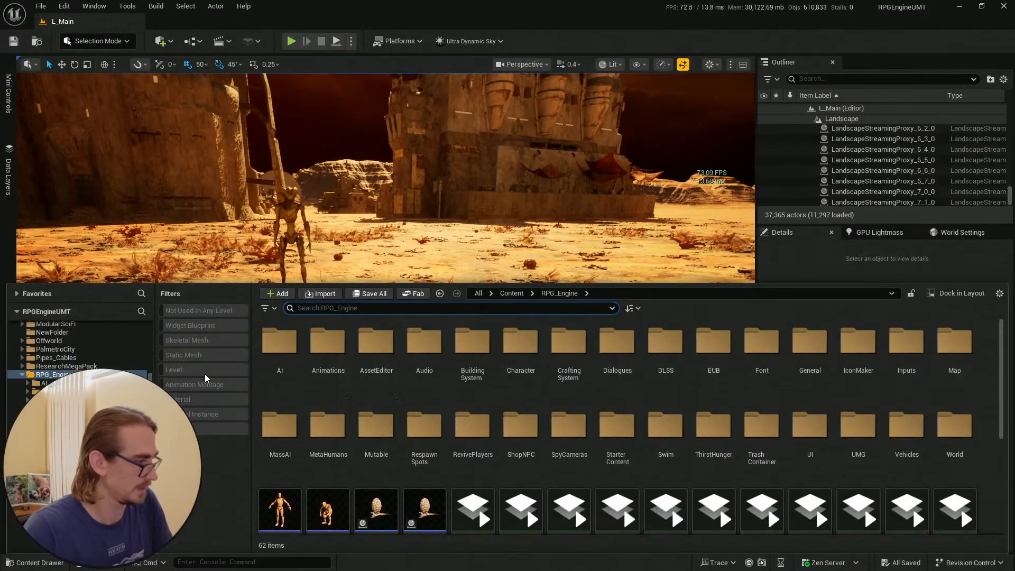
pyautogui.click(494, 211)
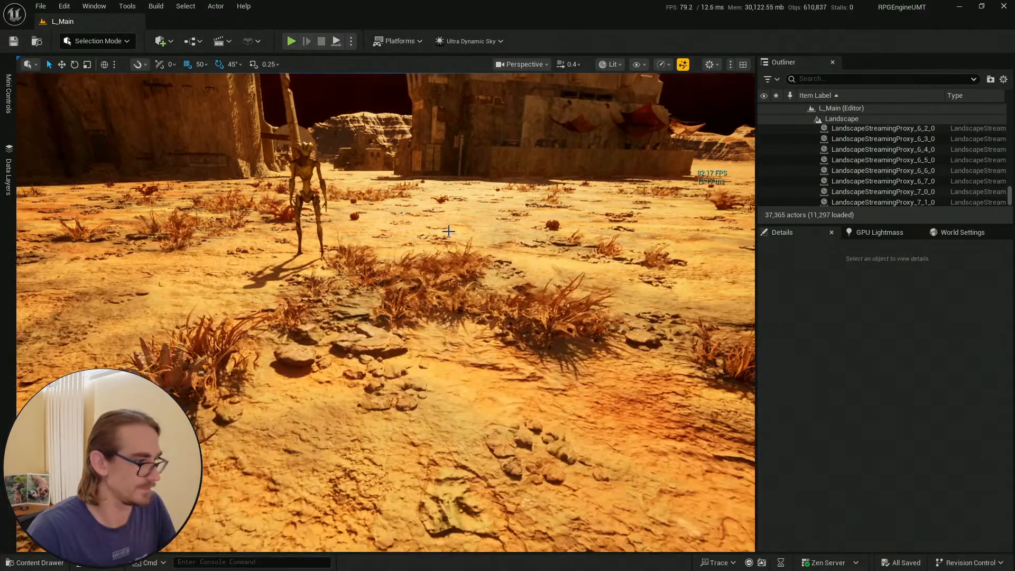
# Select the landscape ground tile in the scene and collapse its property categories from Transform through Collision
pyautogui.click(457, 380)
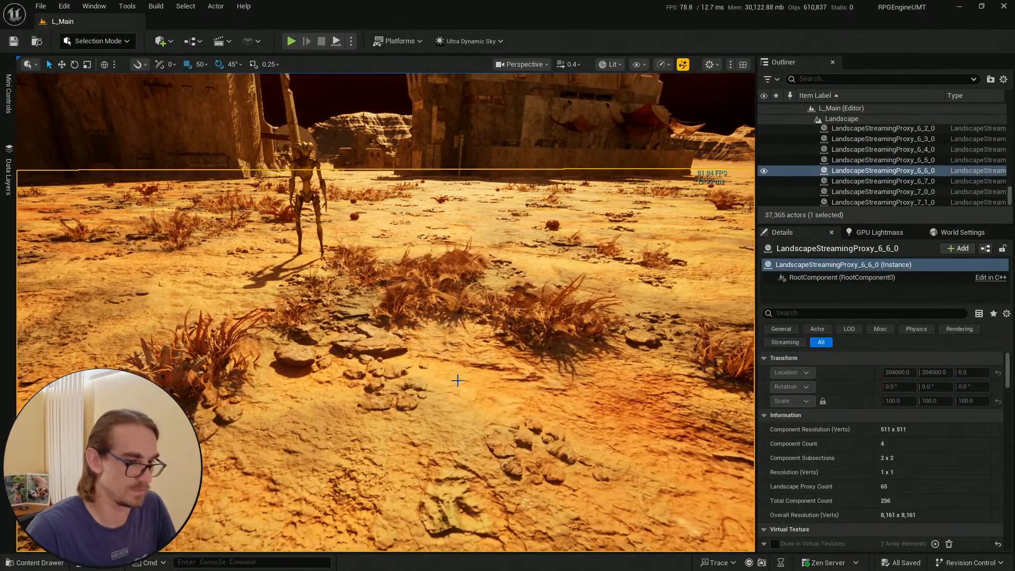
pyautogui.click(764, 359)
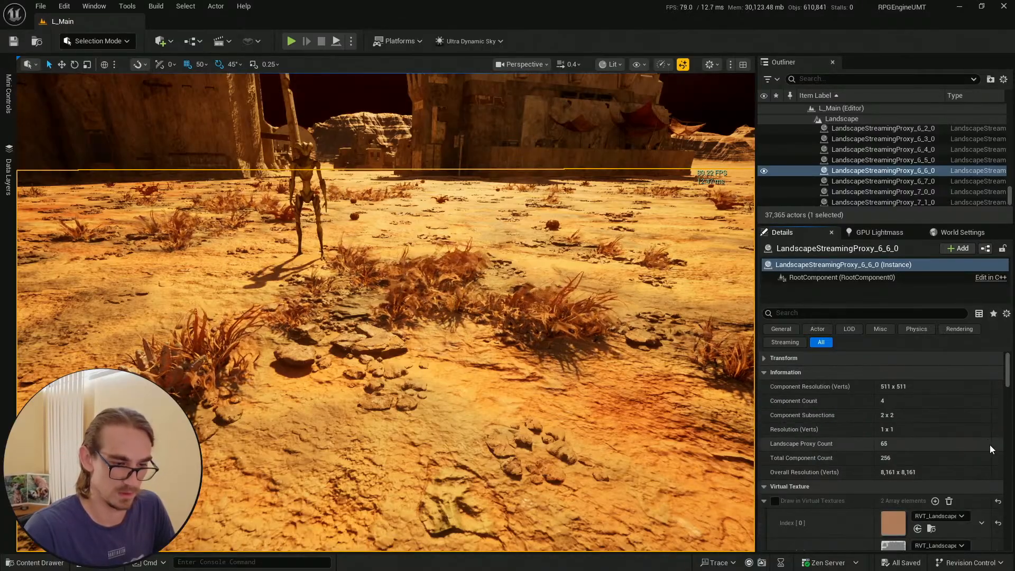
pyautogui.click(766, 372)
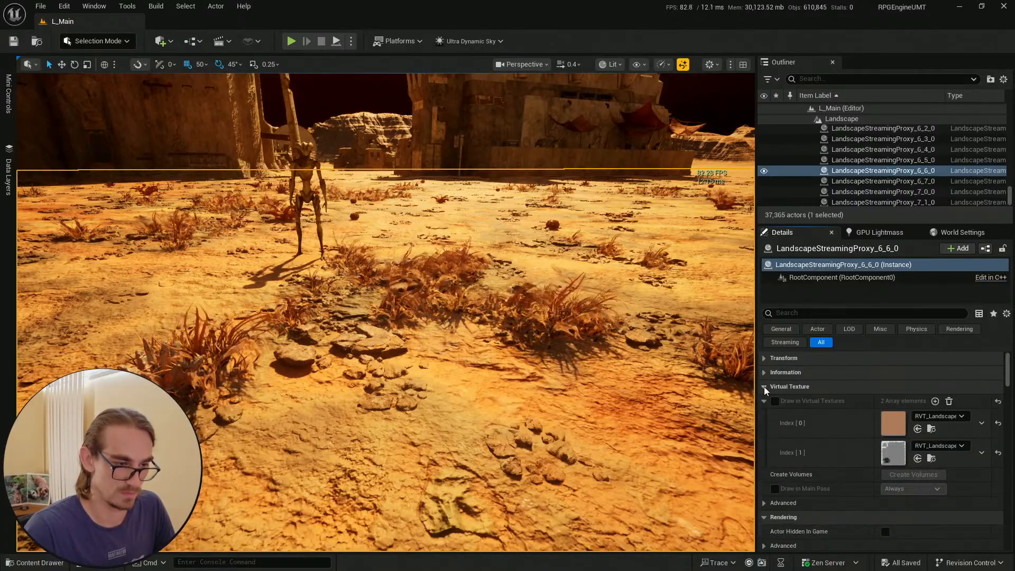
pyautogui.click(764, 386)
pyautogui.click(766, 400)
pyautogui.click(764, 416)
pyautogui.click(764, 419)
pyautogui.click(764, 417)
pyautogui.click(766, 432)
pyautogui.click(766, 444)
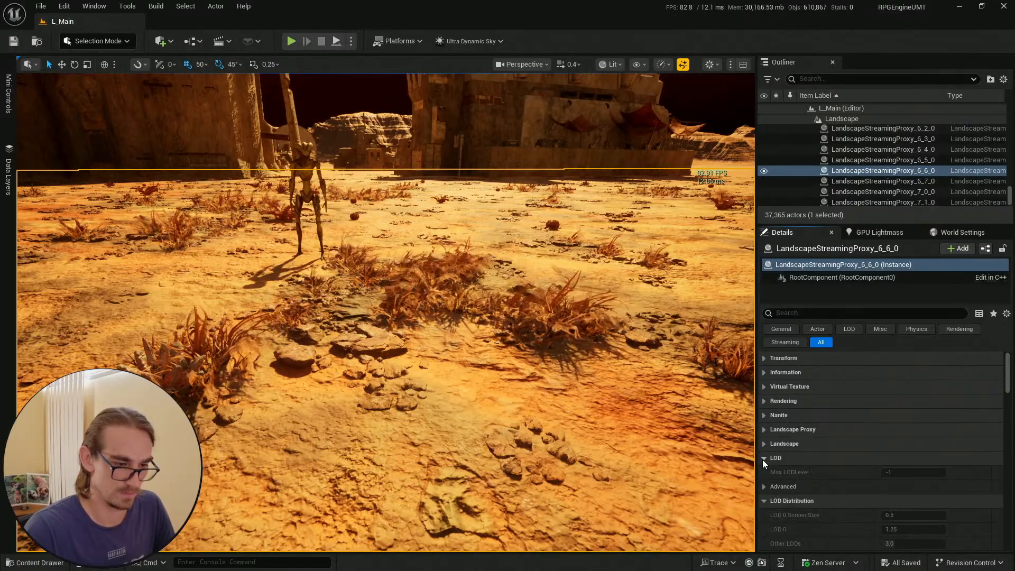
pyautogui.click(772, 458)
pyautogui.click(775, 471)
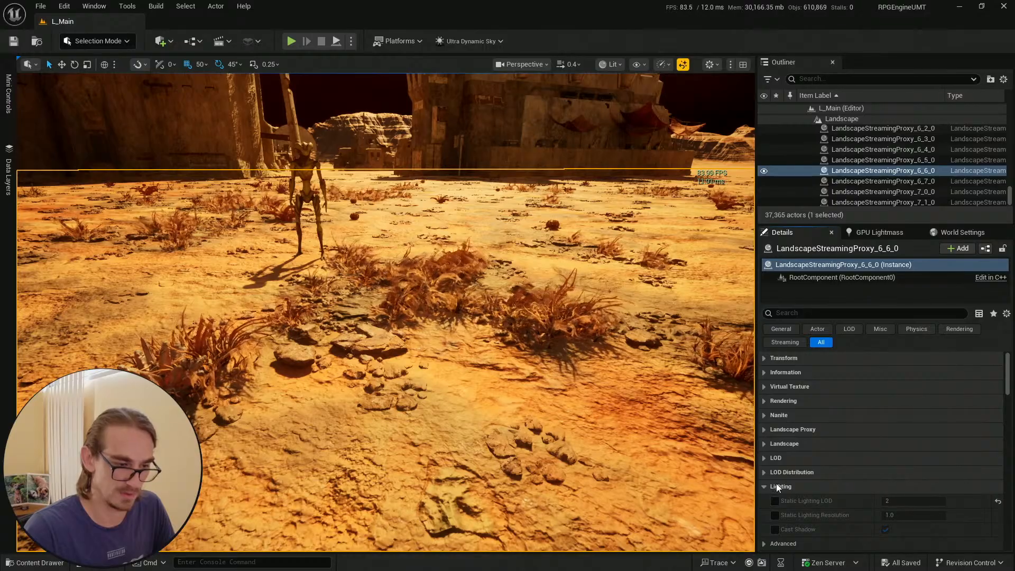
pyautogui.click(779, 486)
pyautogui.click(765, 501)
pyautogui.click(765, 515)
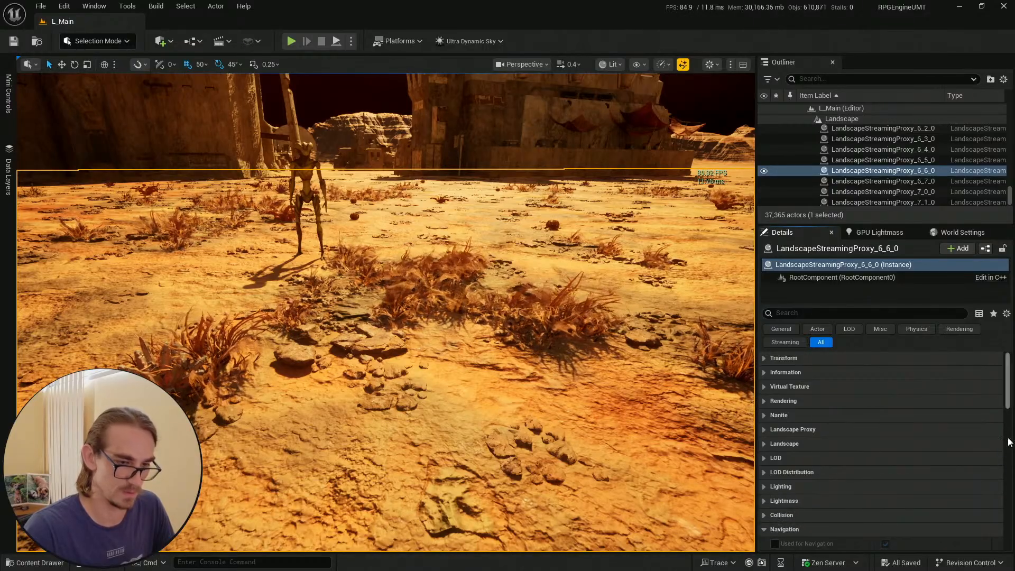
# Collapse the landscape tile's remaining property categories from Navigation through World Partition
pyautogui.moveTo(1008, 401); pyautogui.dragTo(1008, 419)
pyautogui.click(769, 403)
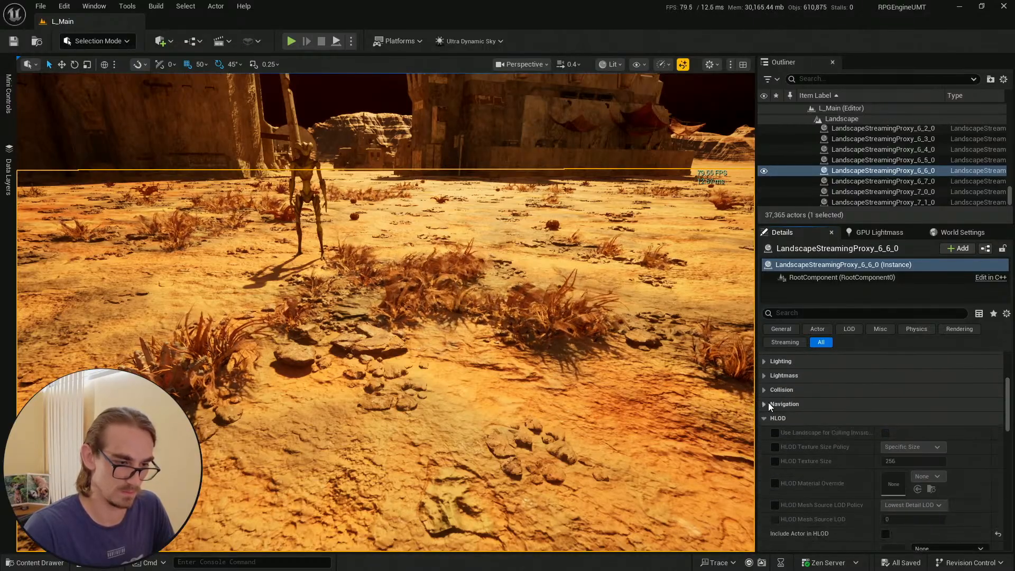
pyautogui.click(763, 419)
pyautogui.click(763, 432)
pyautogui.click(764, 447)
pyautogui.click(765, 462)
pyautogui.click(763, 477)
pyautogui.click(764, 489)
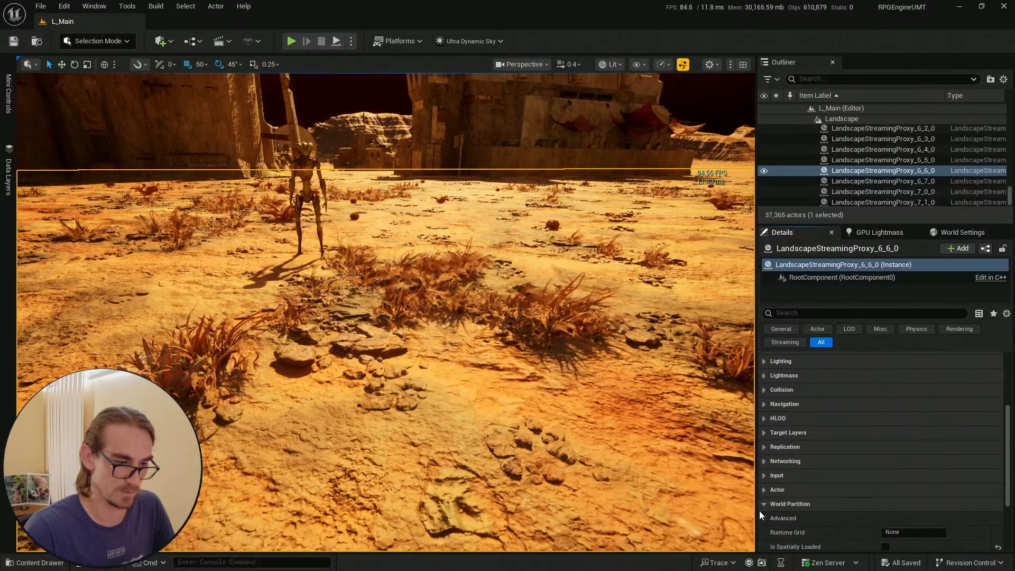
pyautogui.click(762, 505)
pyautogui.moveTo(1008, 500); pyautogui.dragTo(1008, 422)
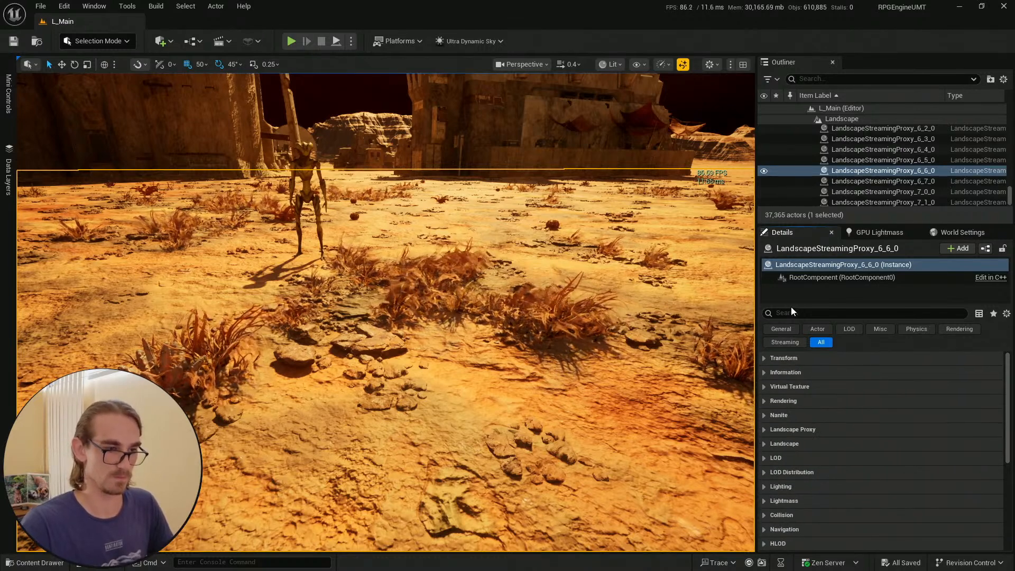
# Select the parent Landscape actor, filter its properties for "mate" and open its landscape material MI_Landscape_Desert
pyautogui.click(840, 119)
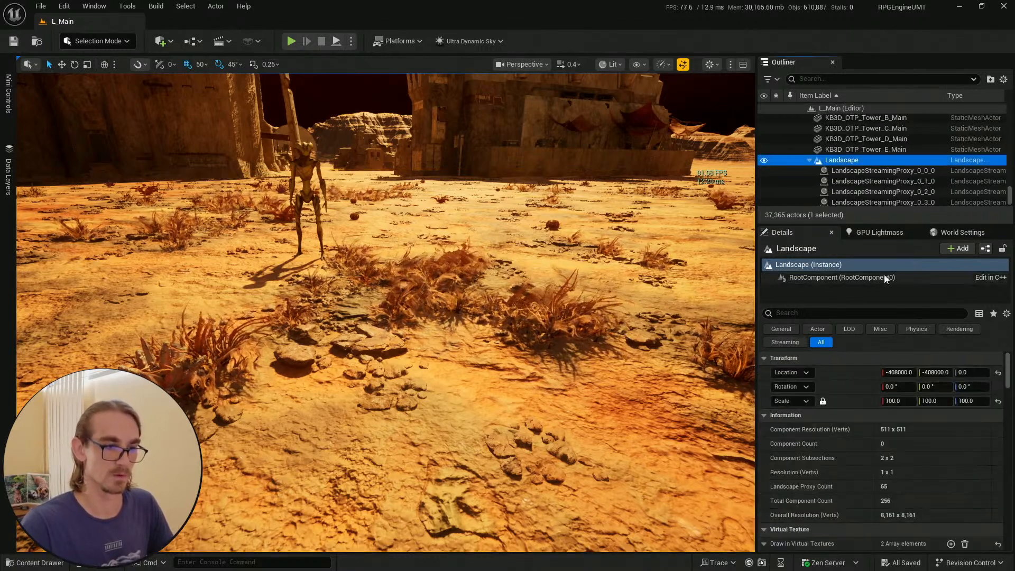
pyautogui.click(790, 312)
pyautogui.write('mate')
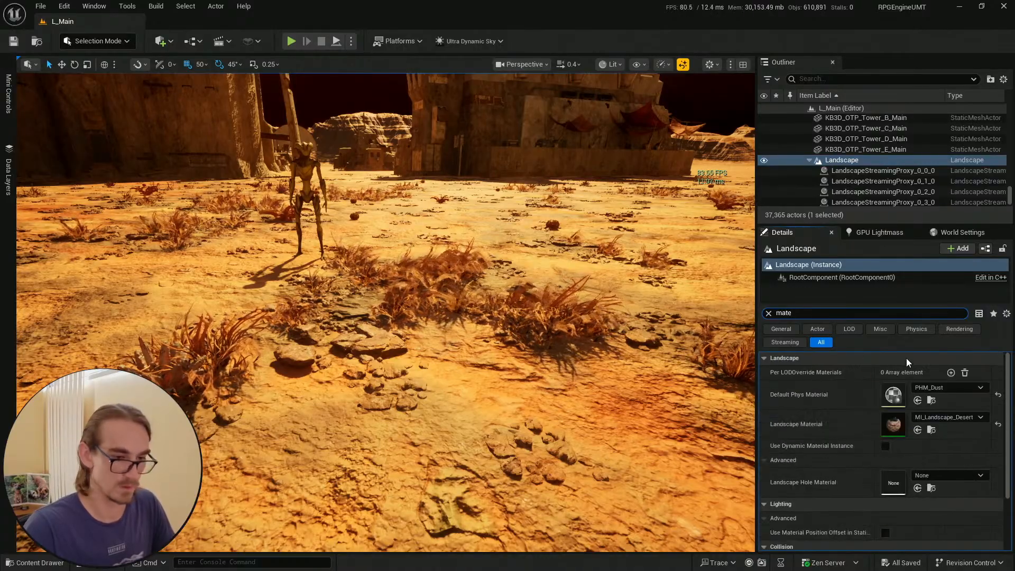
pyautogui.doubleClick(894, 424)
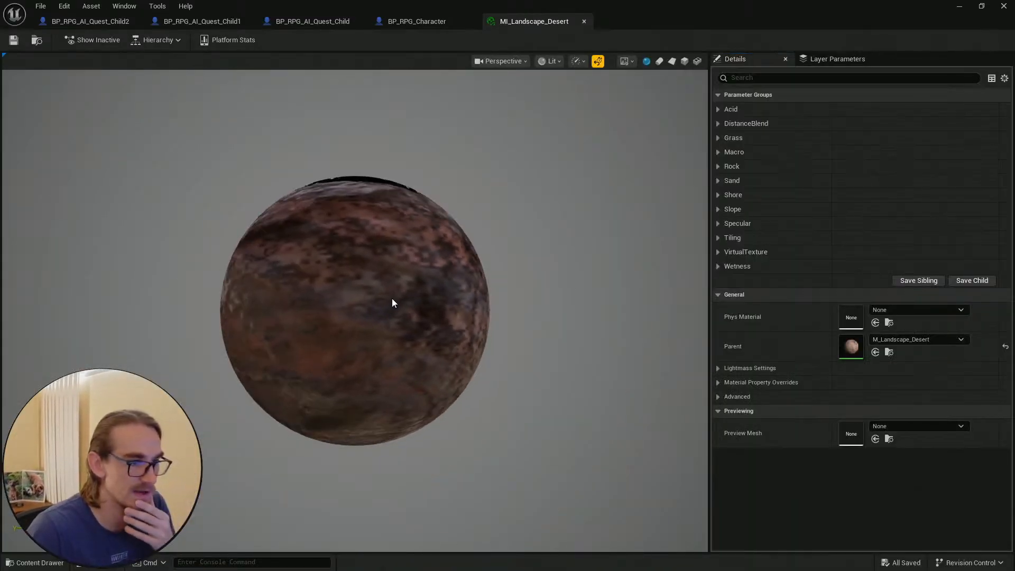
# Open the parent material M_Landscape_Desert and select the Landscape Grass output node in its graph
pyautogui.doubleClick(857, 348)
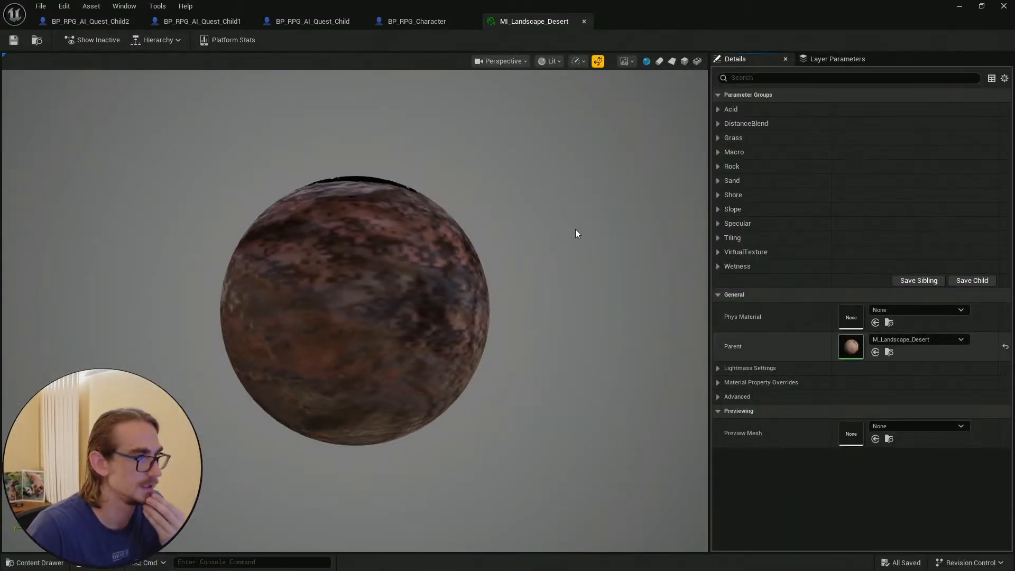
pyautogui.scroll(-6, 578, 231)
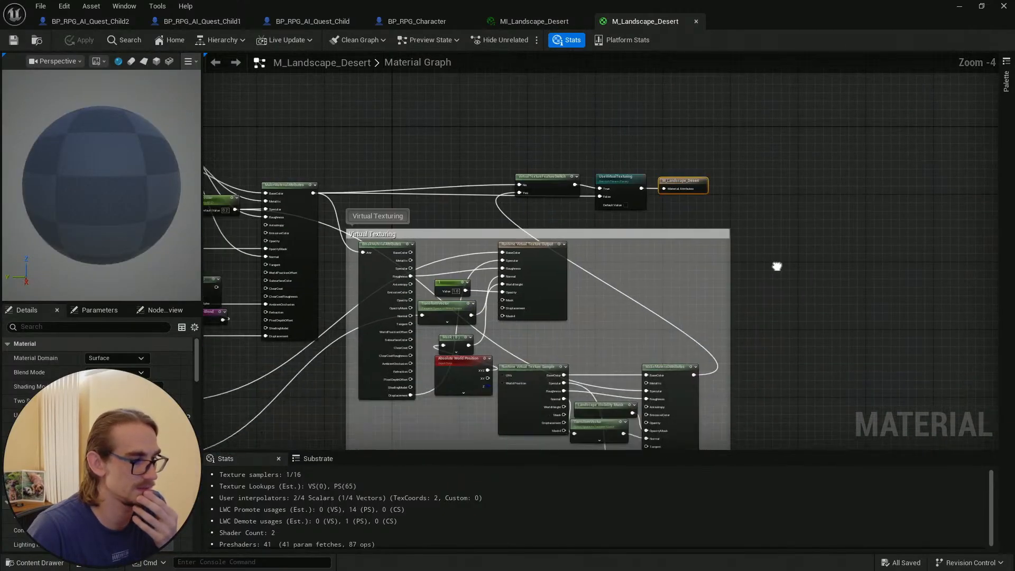
pyautogui.moveTo(672, 341); pyautogui.dragTo(661, 173, button='right')
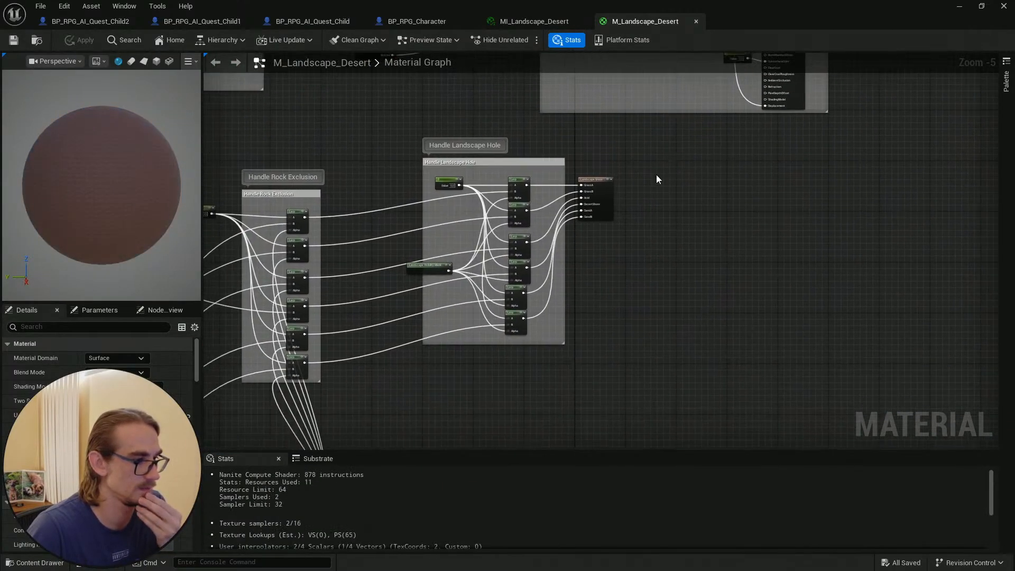
pyautogui.moveTo(630, 307); pyautogui.dragTo(647, 285, button='right')
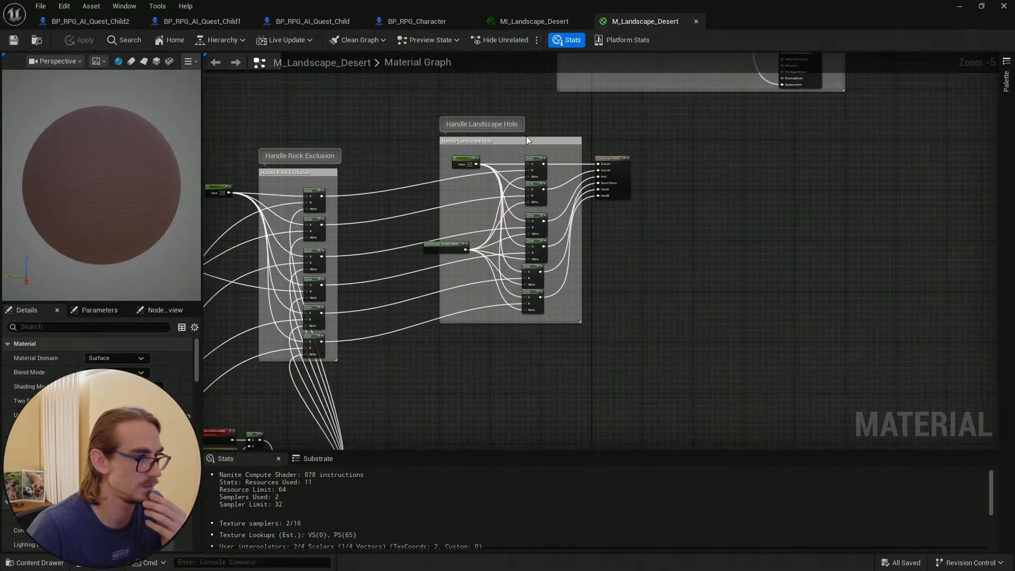
pyautogui.scroll(4, 601, 179)
pyautogui.click(644, 130)
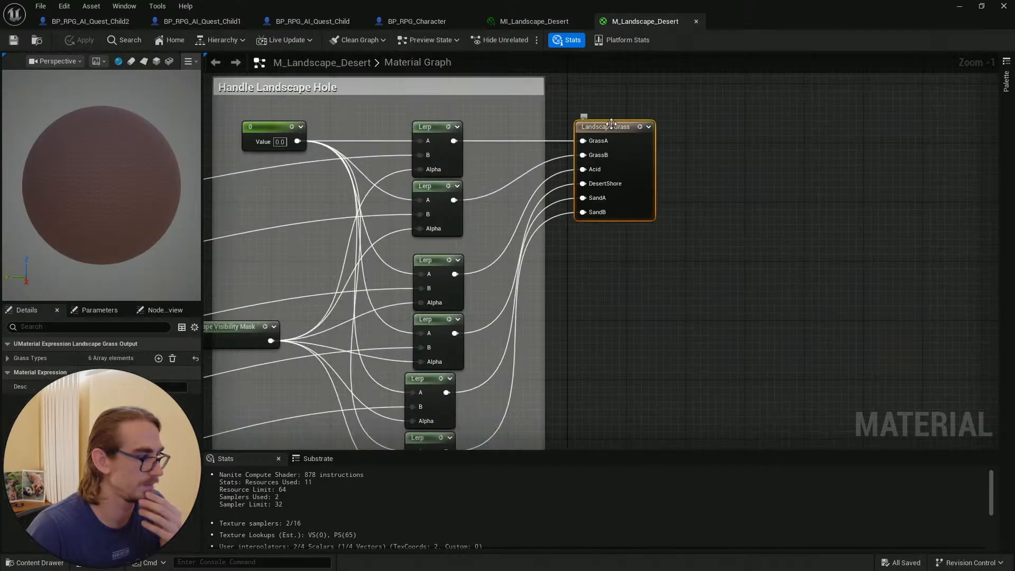
# Expand the node's grass types, locate the first entry's GrassA_Grass asset and open it
pyautogui.click(8, 358)
pyautogui.click(17, 373)
pyautogui.click(180, 403)
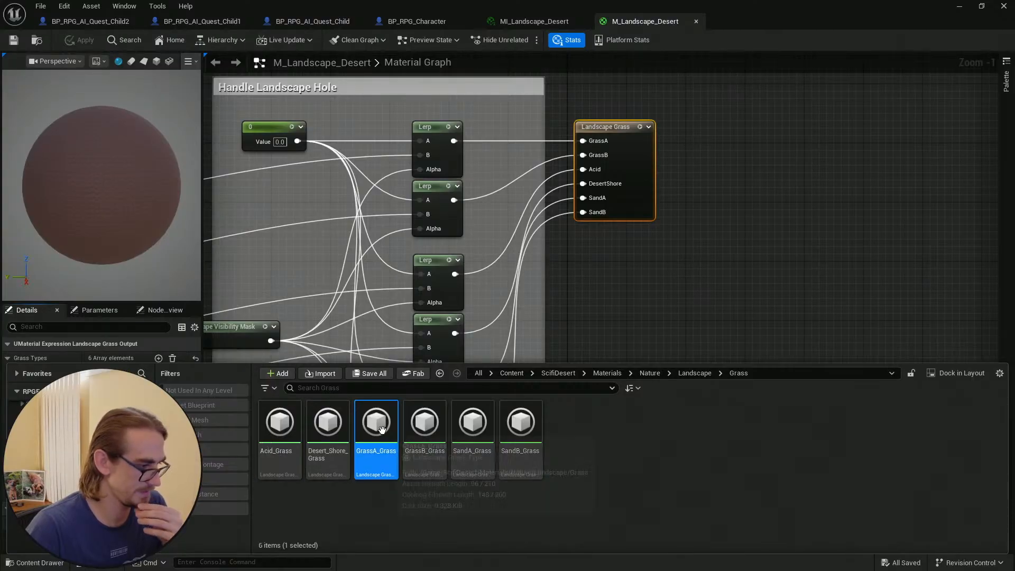
pyautogui.doubleClick(396, 432)
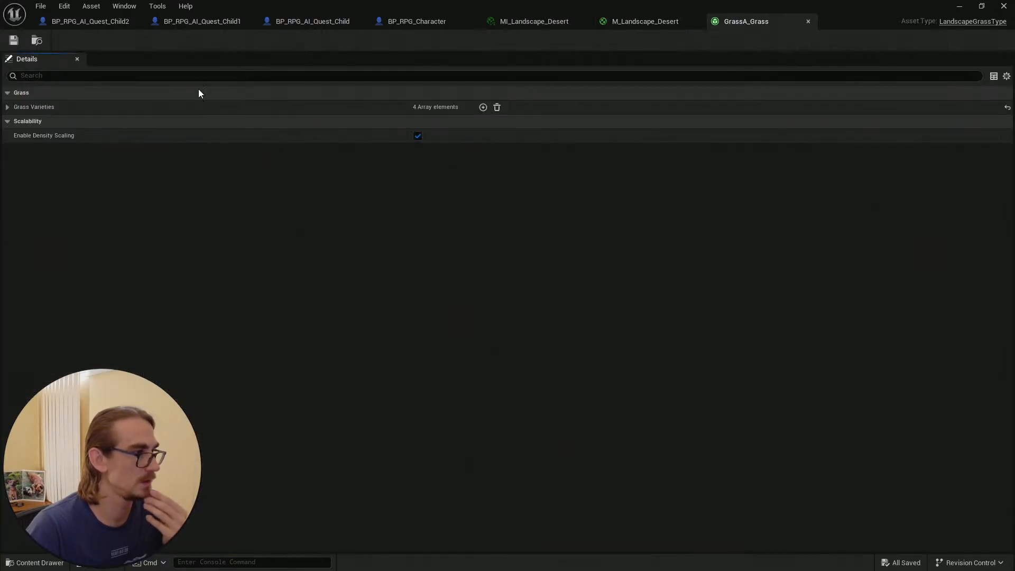
# Expand all four grass varieties of GrassA_Grass and locate the first variety's mesh SM_Grass_Grass_Set1 in the project content
pyautogui.click(8, 106)
pyautogui.click(18, 167)
pyautogui.click(17, 151)
pyautogui.click(17, 137)
pyautogui.click(18, 122)
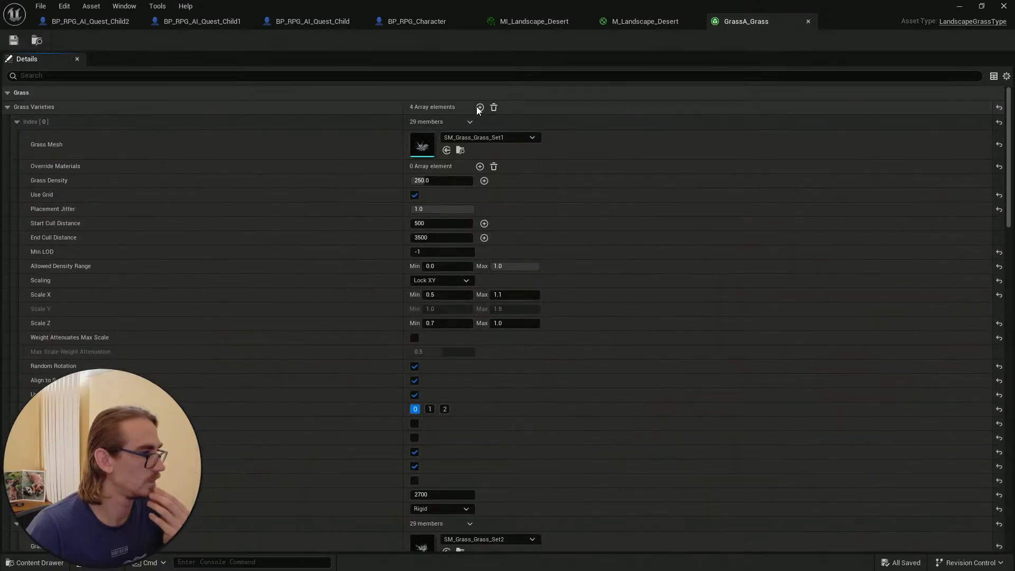
pyautogui.click(461, 150)
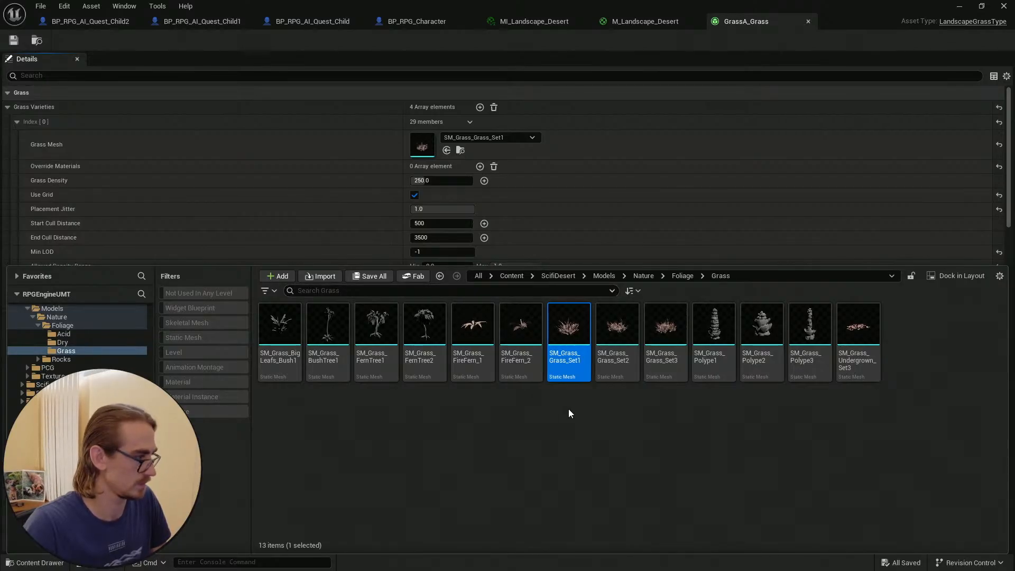
# Disable Nanite on the meshes SM_Grass_Grass_Set1, SM_Grass_Grass_Set2, SM_Grass_Grass_Set3 and SM_Grass_Undergrown_Set3
pyautogui.click(604, 403)
pyautogui.click(580, 339)
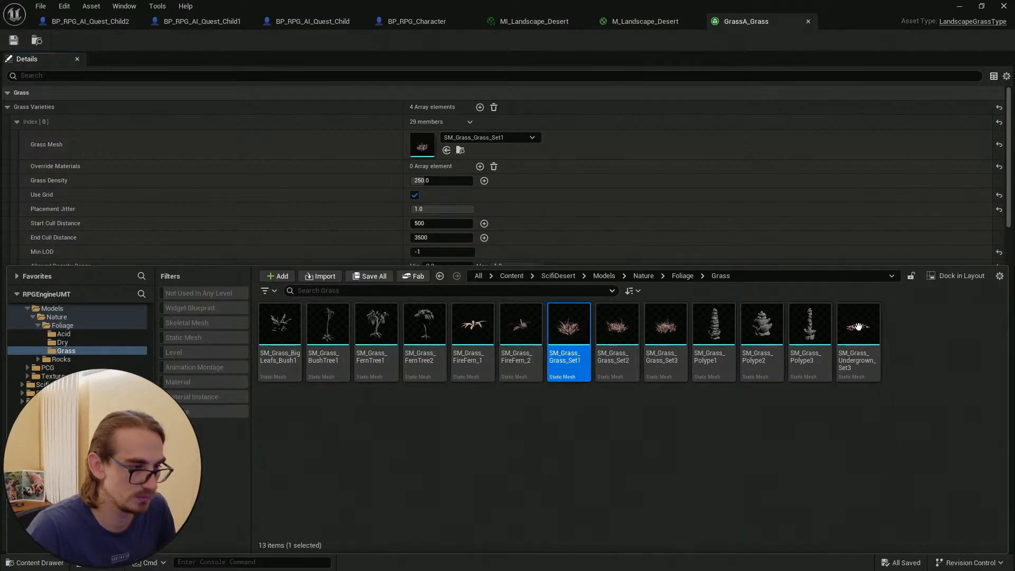
pyautogui.moveTo(661, 333)
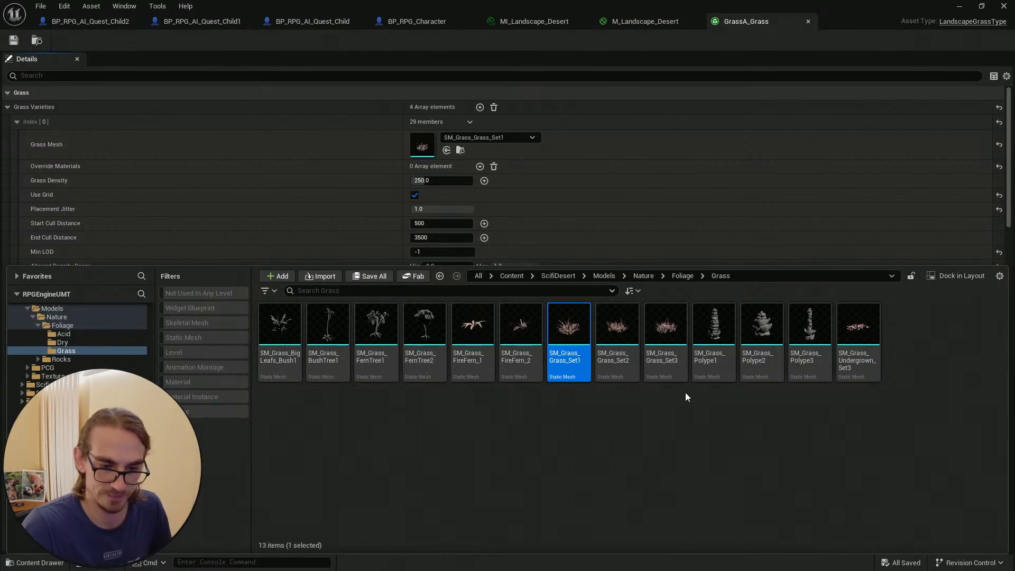
pyautogui.keyDown('shift'); pyautogui.click(678, 346); pyautogui.keyUp('shift')
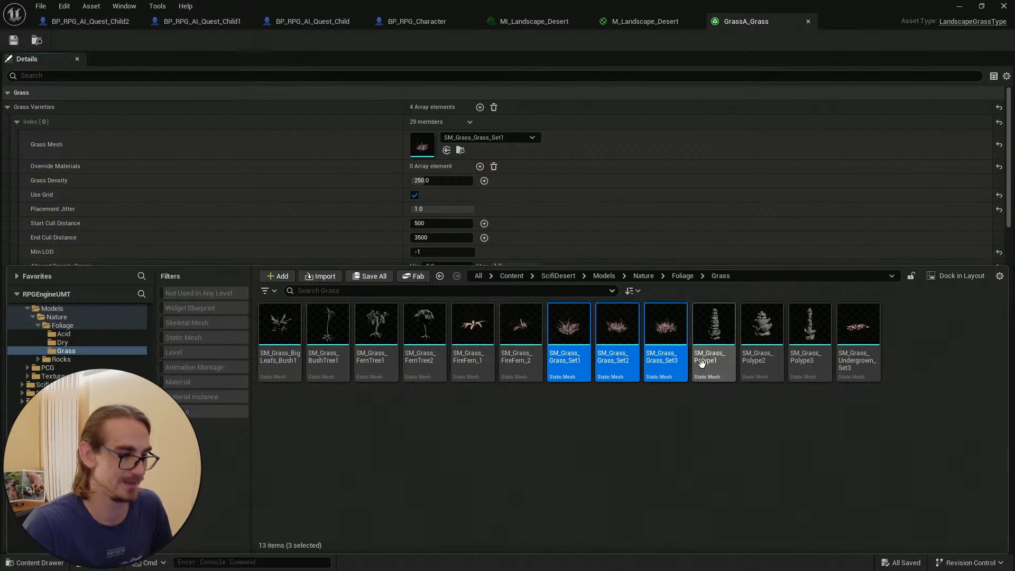
pyautogui.keyDown('ctrl'); pyautogui.click(861, 331); pyautogui.keyUp('ctrl')
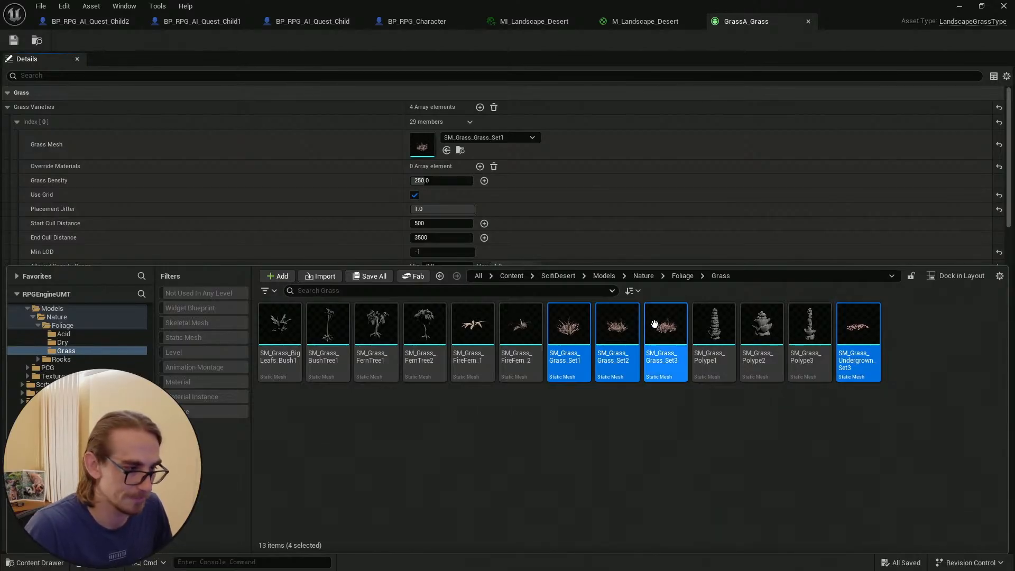
pyautogui.rightClick(674, 326)
pyautogui.moveTo(745, 197)
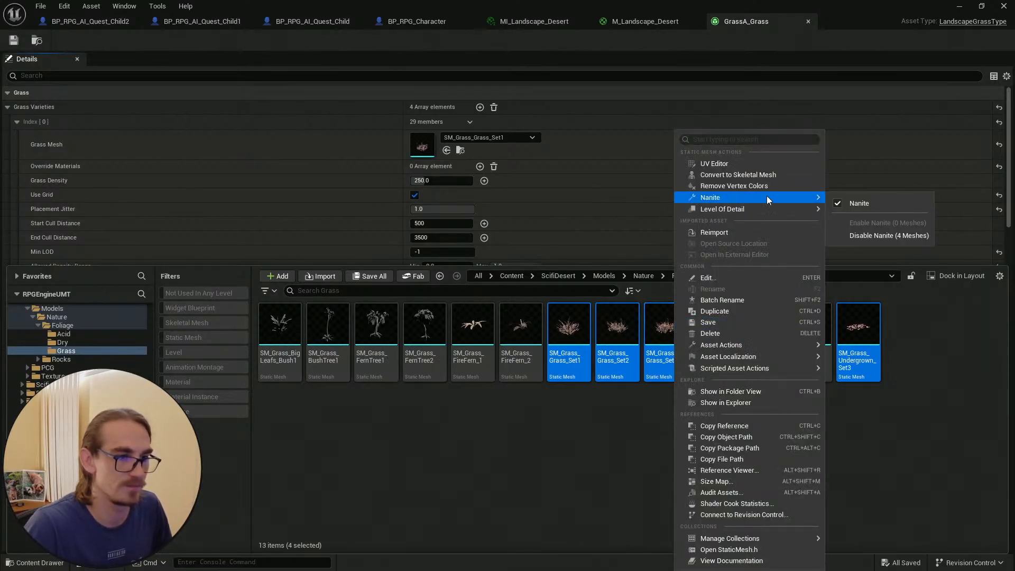
pyautogui.click(889, 203)
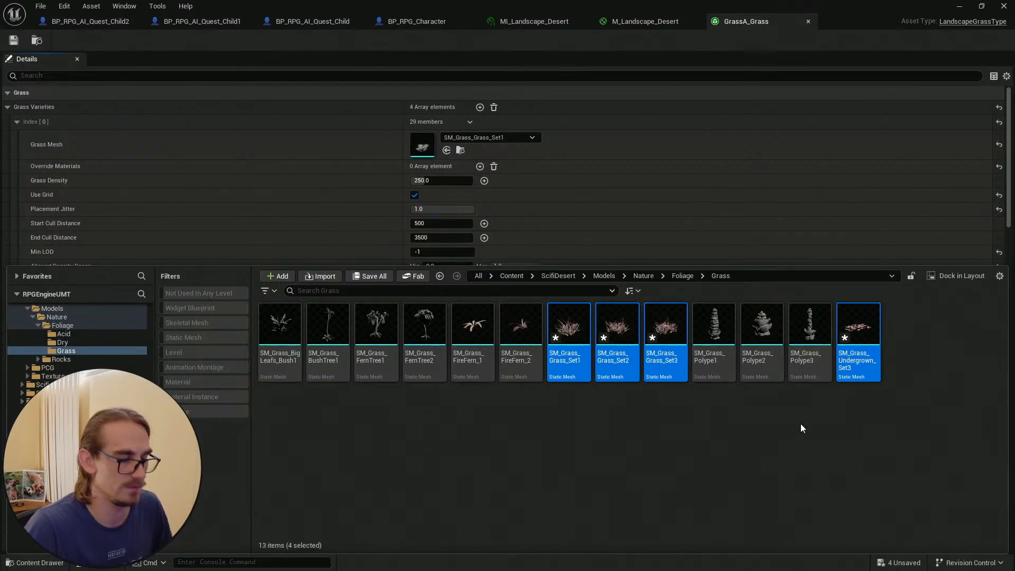
# Open the mesh SM_Grass_Grass_Set1, filter its details for ray tracing, disable Support Ray Tracing and save the mesh
pyautogui.doubleClick(584, 325)
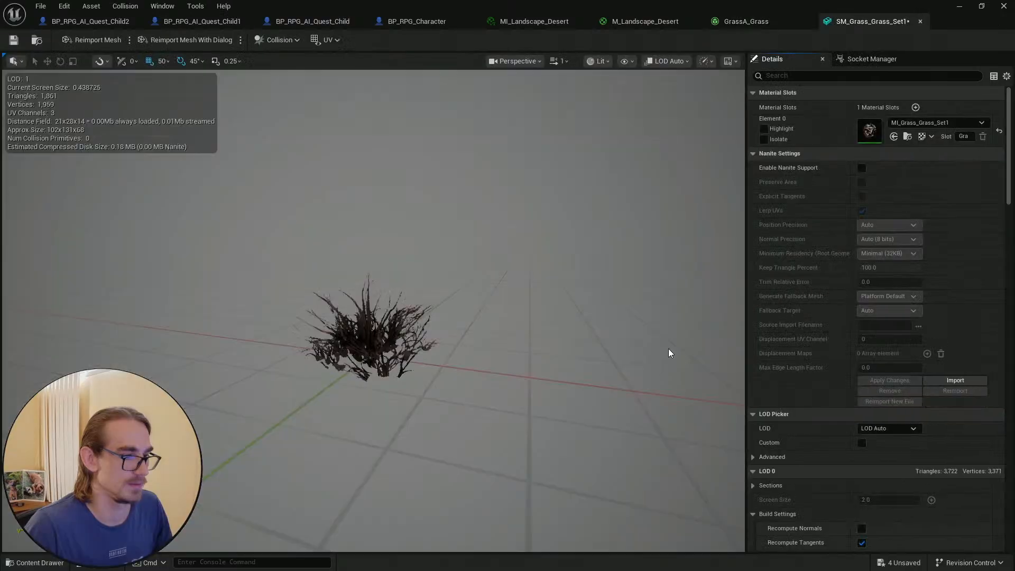
pyautogui.click(813, 74)
pyautogui.write('r')
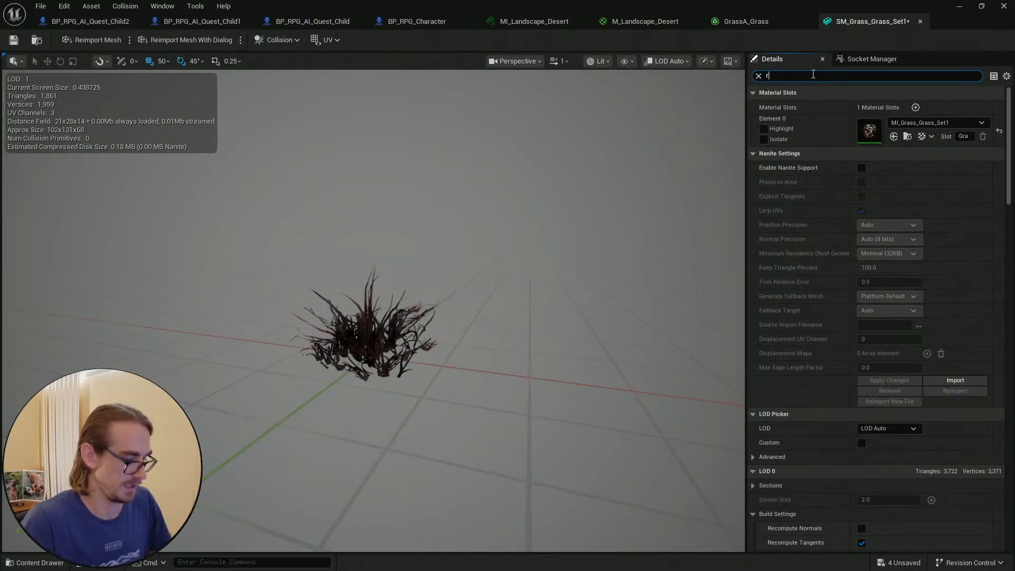
pyautogui.write('ay')
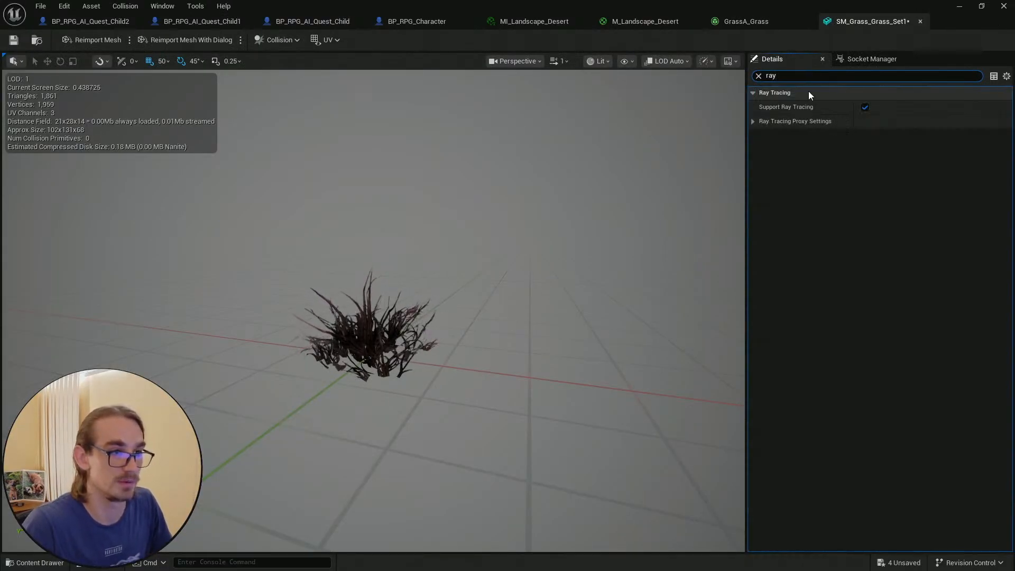
pyautogui.write('tr')
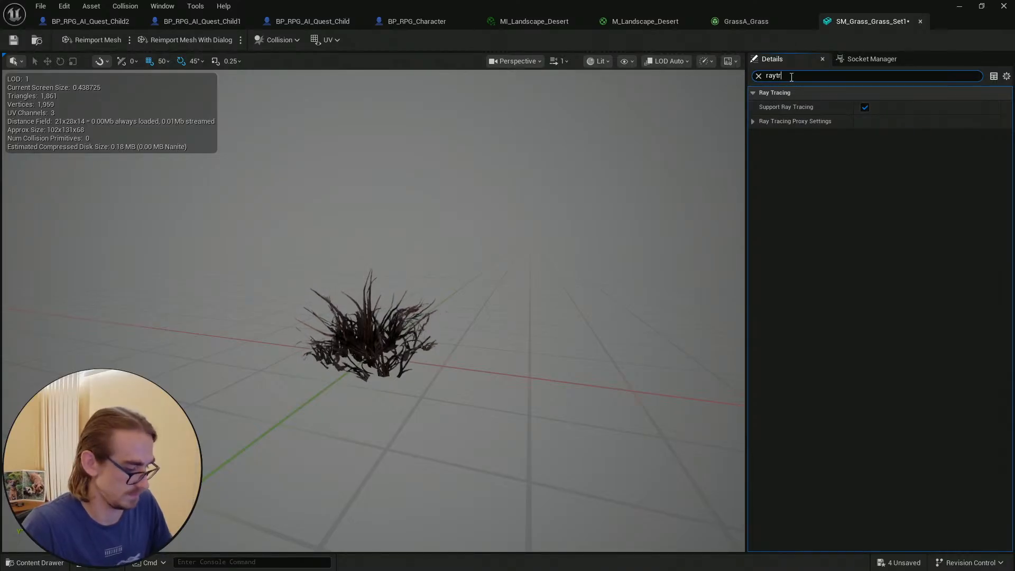
pyautogui.write('acing')
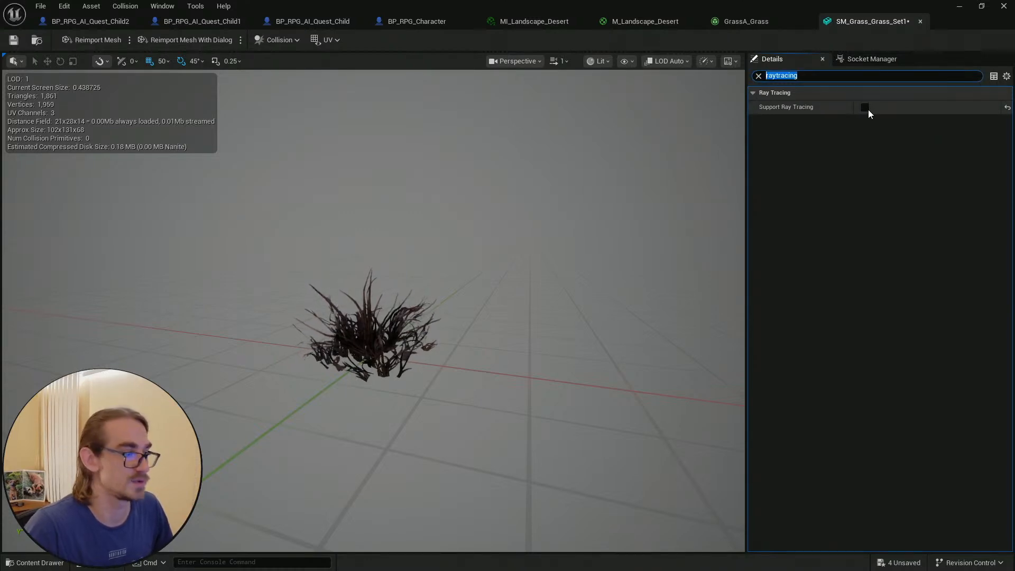
pyautogui.click(865, 107)
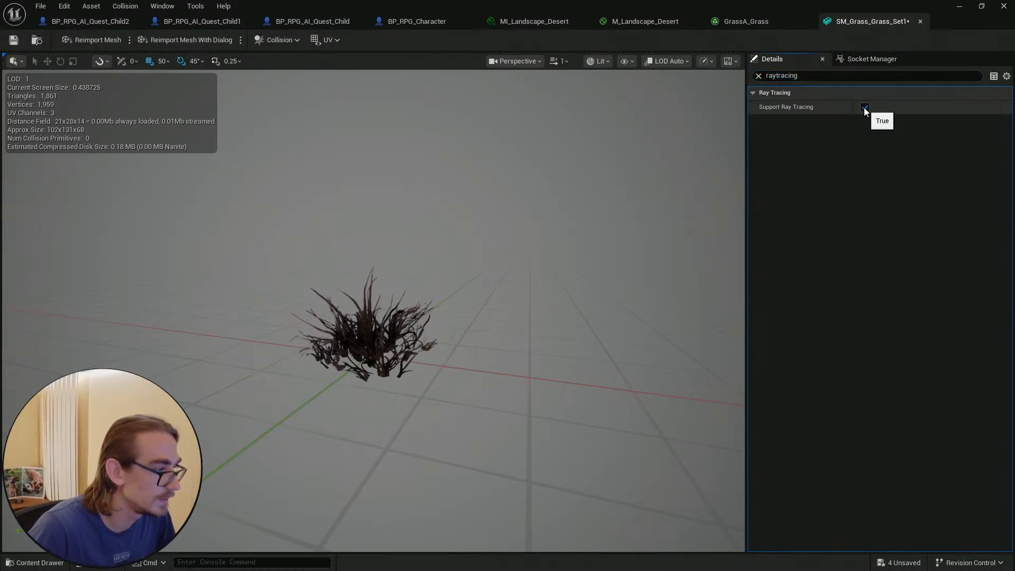
pyautogui.click(864, 107)
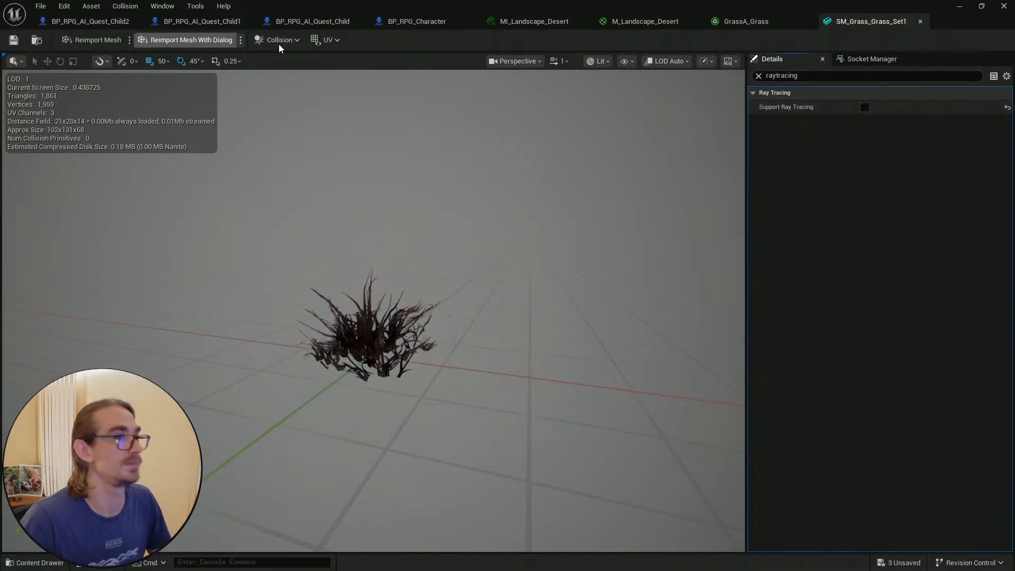
# Open the mesh SM_Grass_Grass_Set2 from the project content, disable its Support Ray Tracing option and save it
pyautogui.click(962, 9)
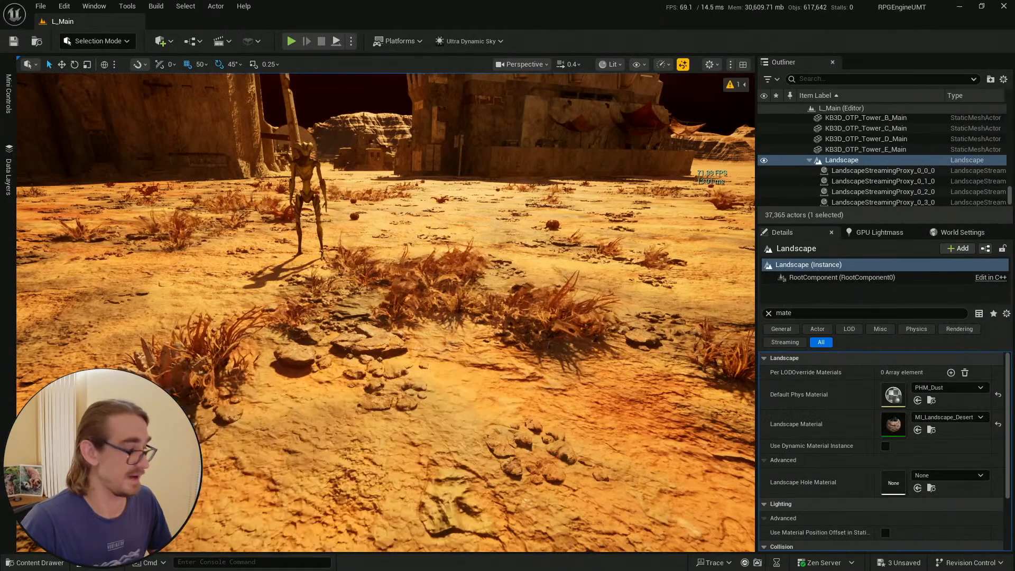
pyautogui.hotkey('ctrl', 'space')
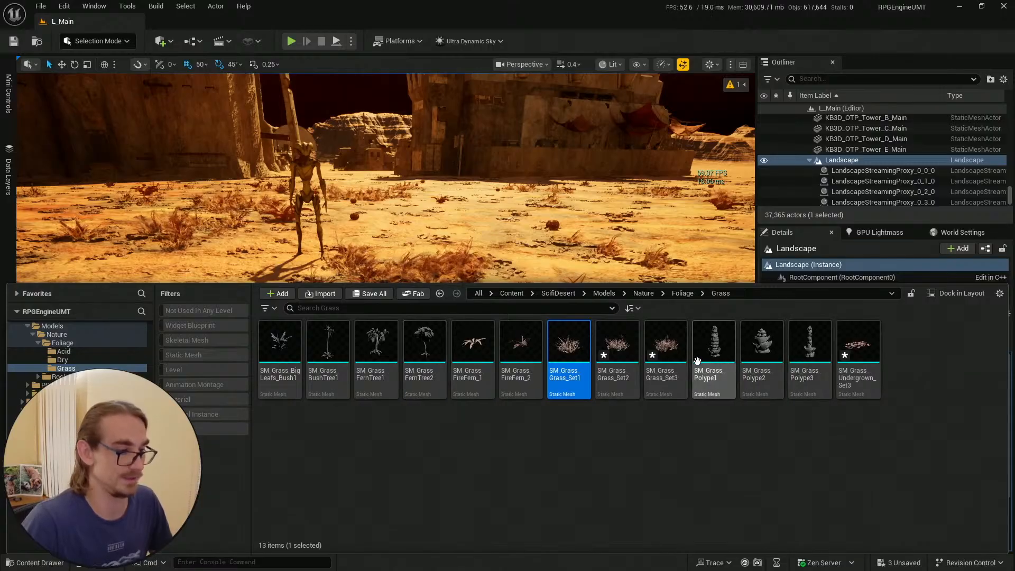
pyautogui.doubleClick(616, 346)
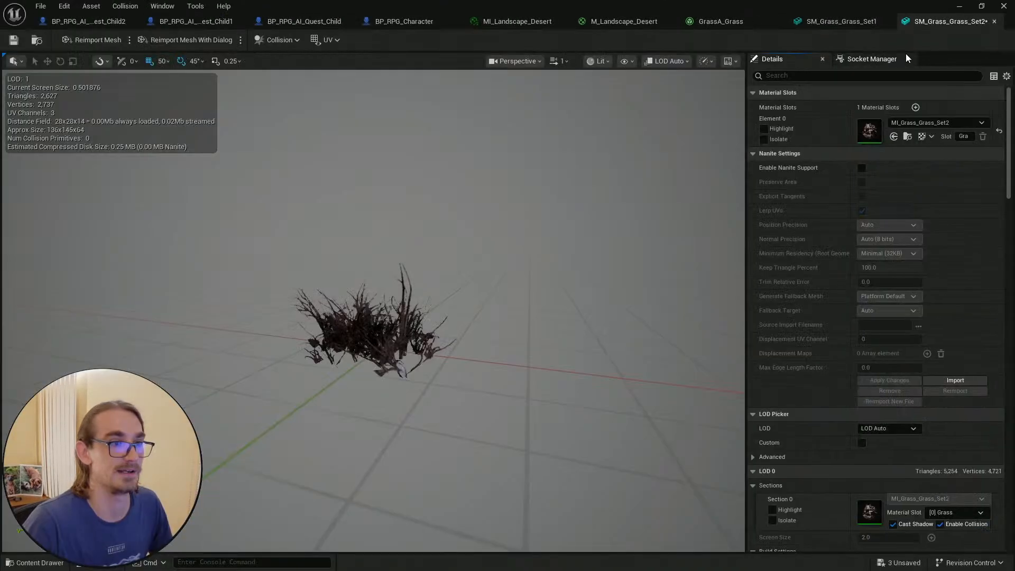
pyautogui.click(795, 74)
pyautogui.write('raytracing')
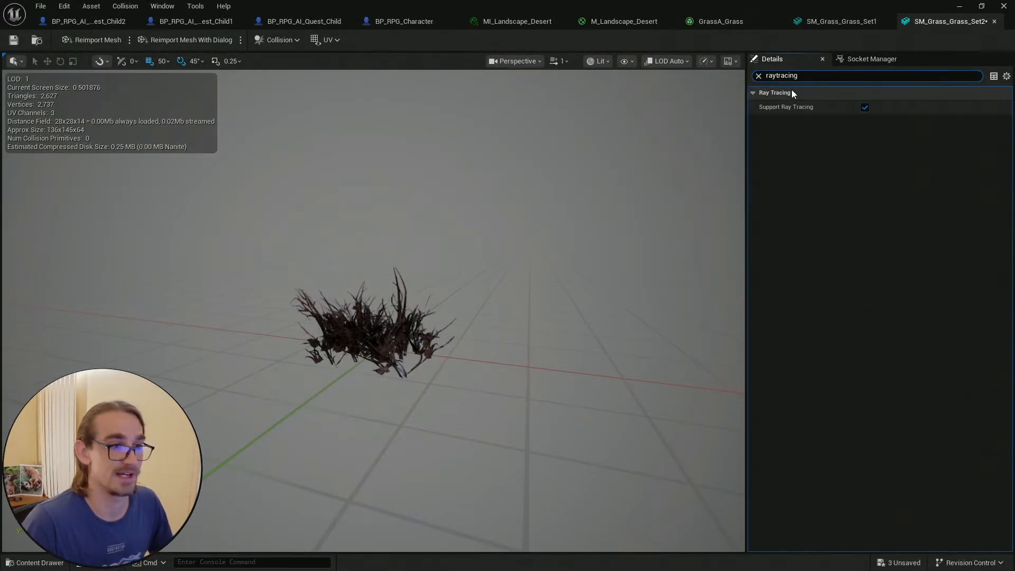
pyautogui.click(13, 41)
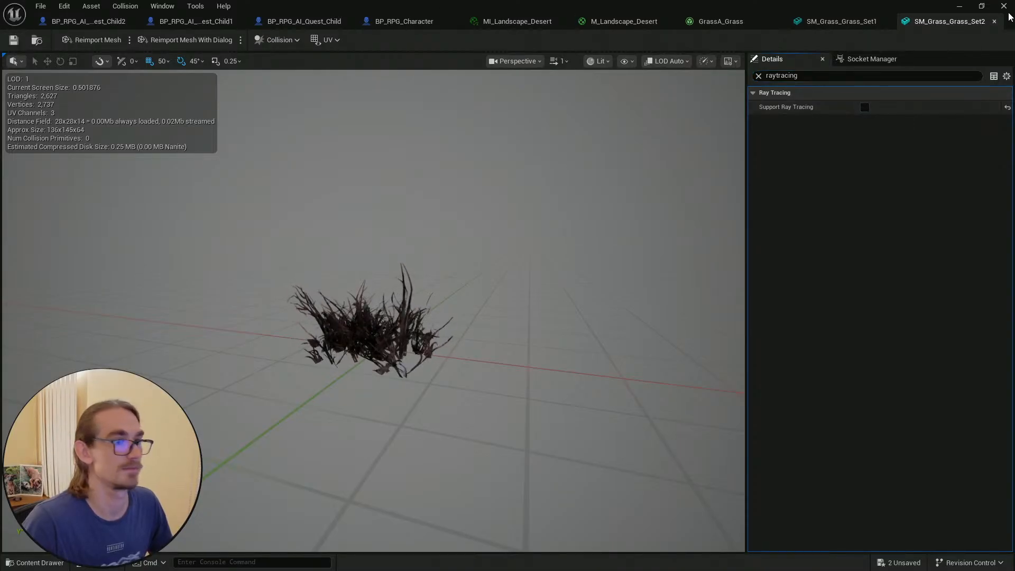
# Open the mesh SM_Grass_Grass_Set3 from the project content, disable its Support Ray Tracing option and save it
pyautogui.click(961, 9)
pyautogui.hotkey('ctrl', 'space')
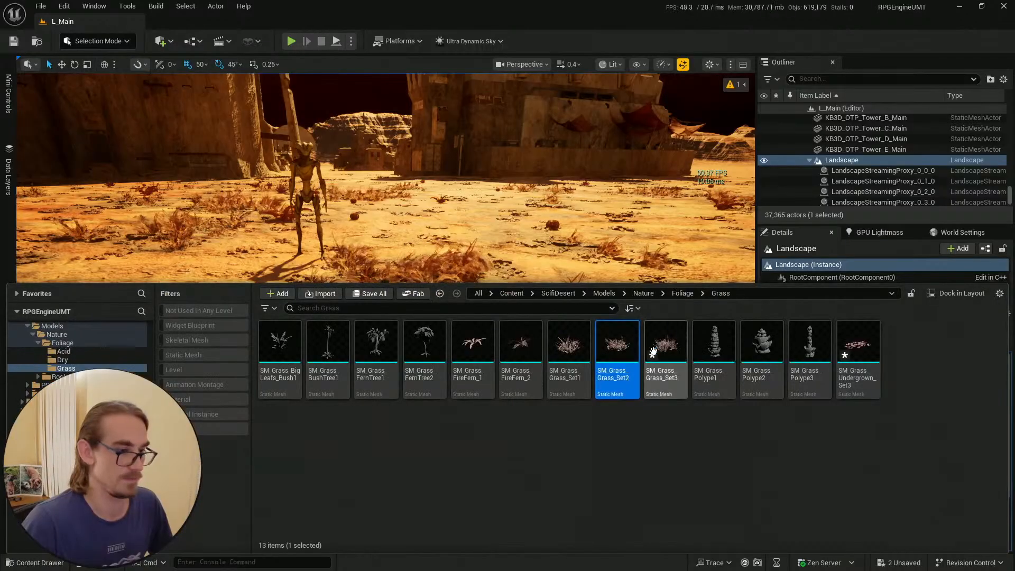
pyautogui.doubleClick(658, 348)
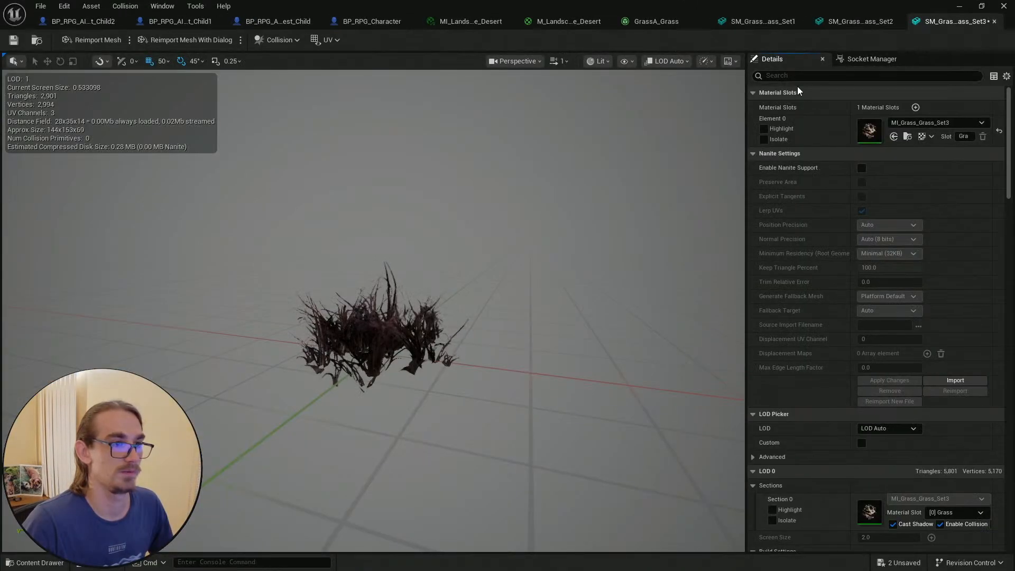
pyautogui.write('raytracing')
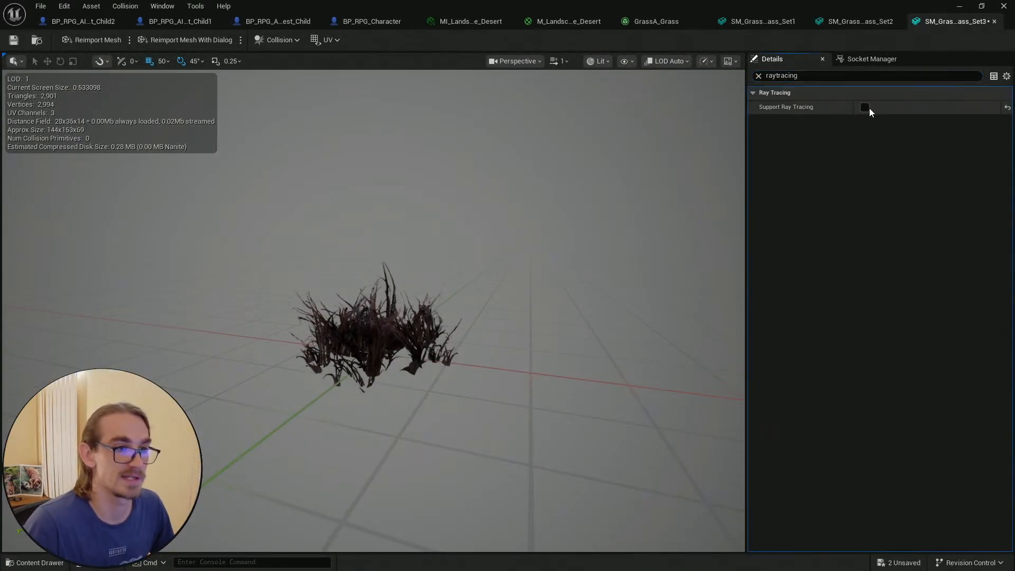
pyautogui.click(963, 8)
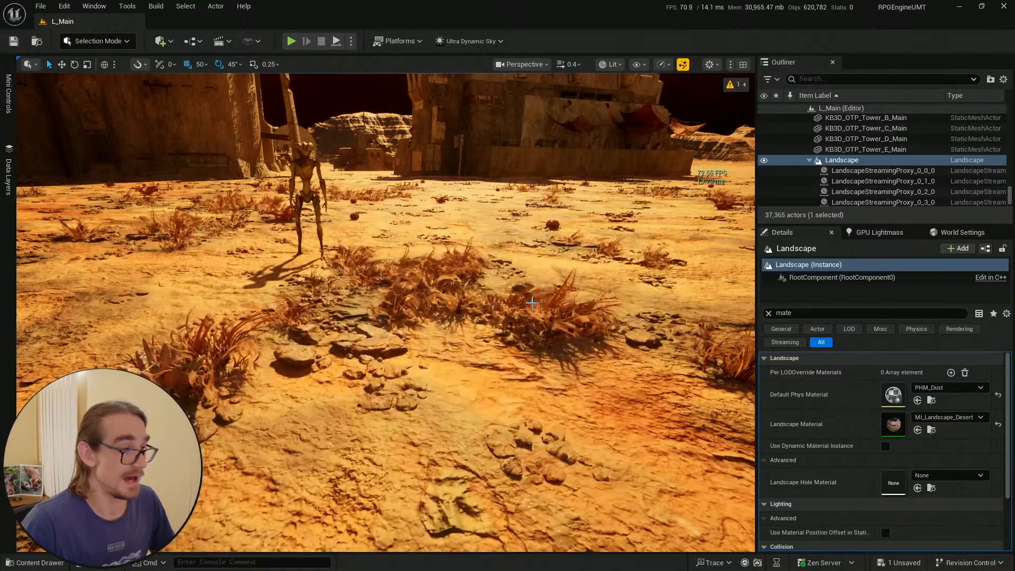
# Inspect the grass in the level and check the Nanite options of SM_Grass_Grass_Set1, SM_Grass_Grass_Set2 and SM_Grass_Grass_Set3
pyautogui.moveTo(596, 325); pyautogui.dragTo(637, 319, button='right')
pyautogui.press('w')
pyautogui.press('s')
pyautogui.click(37, 562)
pyautogui.click(569, 344)
pyautogui.keyDown('shift'); pyautogui.click(666, 344); pyautogui.keyUp('shift')
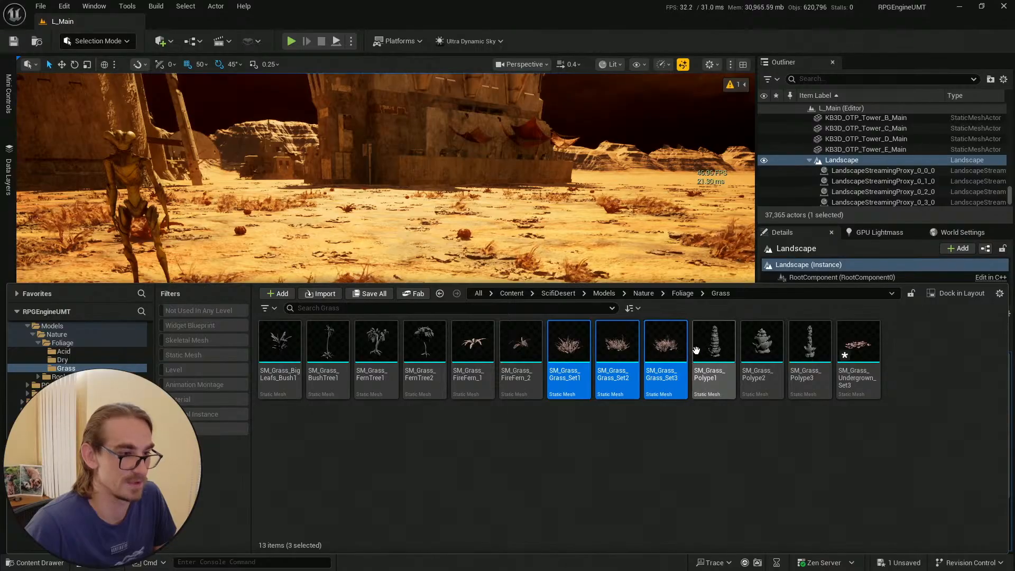
pyautogui.rightClick(673, 342)
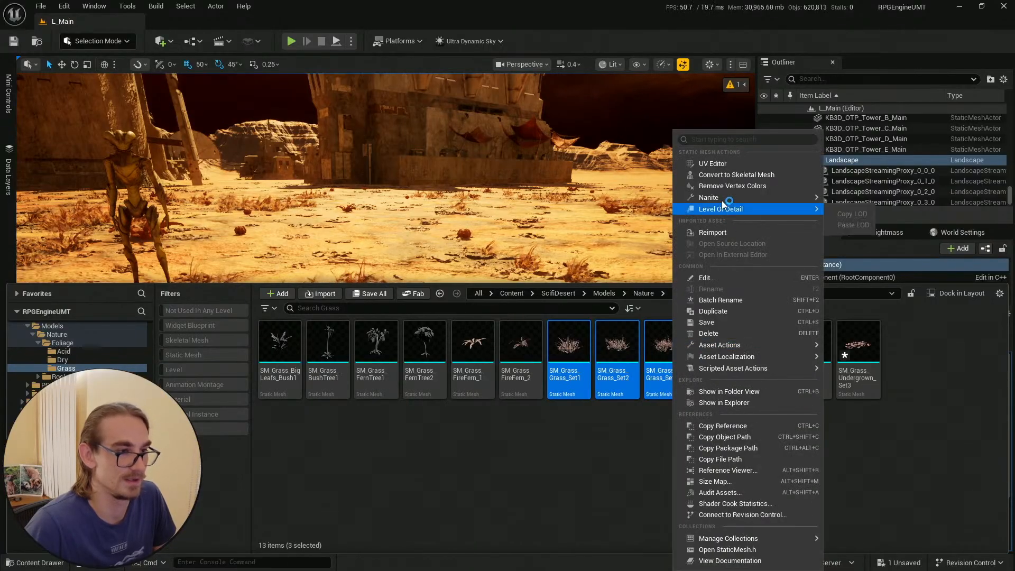
pyautogui.moveTo(723, 198)
pyautogui.click(598, 433)
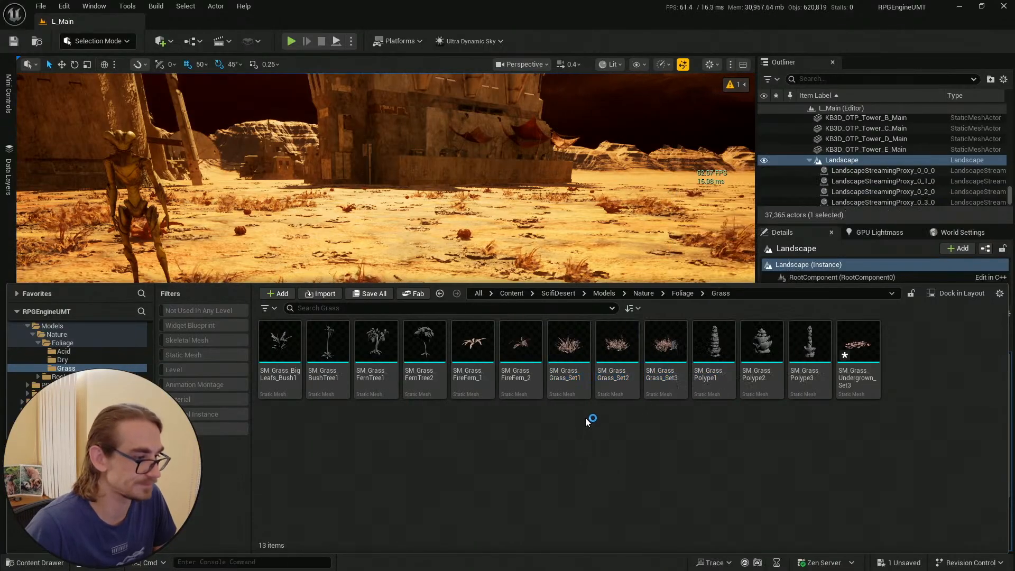
# Expand the level's warning about the landscape and save all modified assets and the level
pyautogui.moveTo(587, 232); pyautogui.dragTo(574, 270, button='right')
pyautogui.moveTo(549, 125)
pyautogui.mouseDown(button='right')
pyautogui.moveTo(533, 151)
pyautogui.moveTo(549, 125)
pyautogui.mouseUp(button='right')
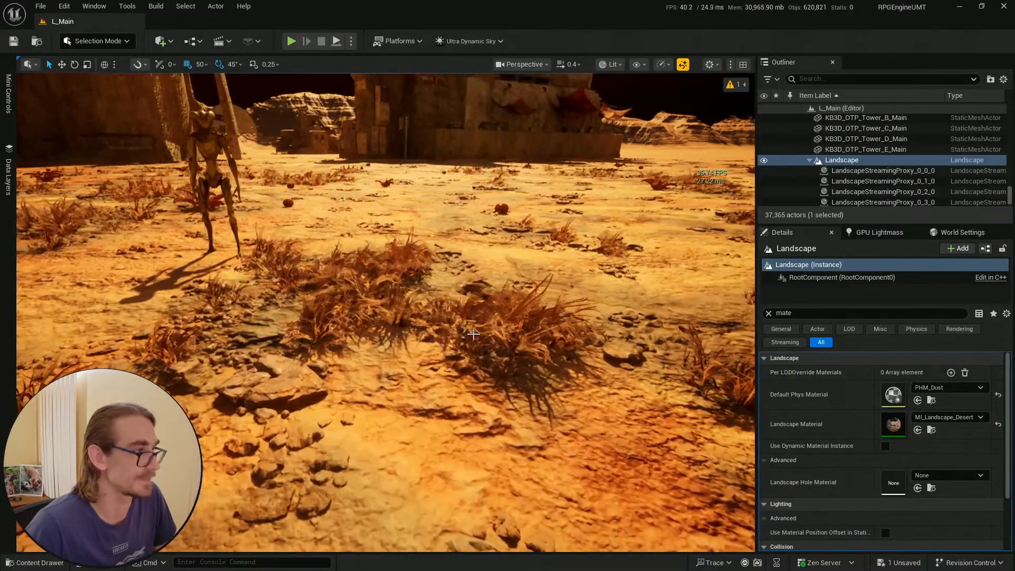
pyautogui.click(743, 85)
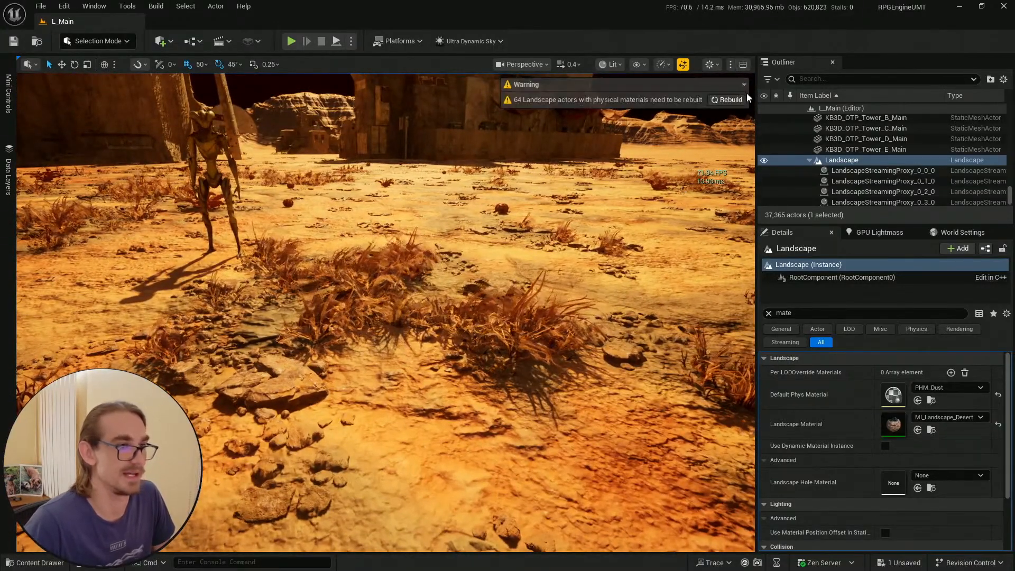
pyautogui.hotkey('ctrl', 'space')
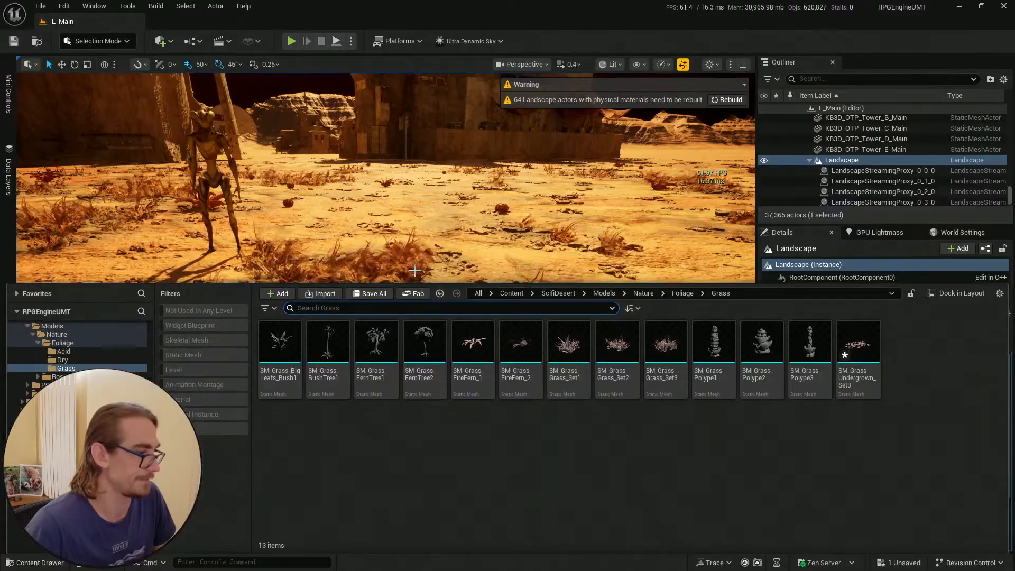
pyautogui.click(380, 294)
pyautogui.click(592, 411)
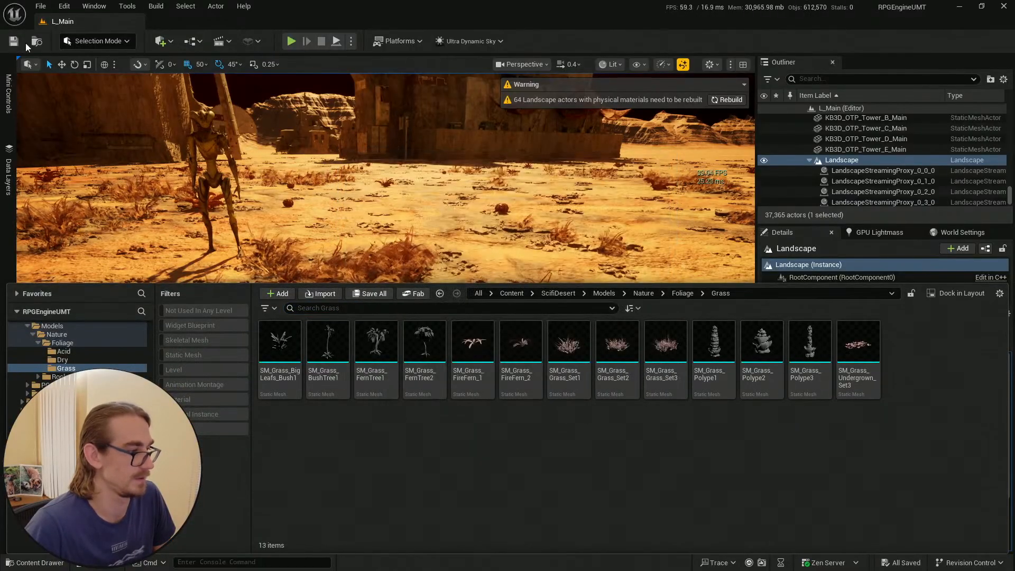
pyautogui.click(14, 46)
# Return to the GrassA_Grass asset and locate its last variety's mesh SM_Grass_Undergrown_Set3 in the project content
pyautogui.hotkey('alt', 'Tab')
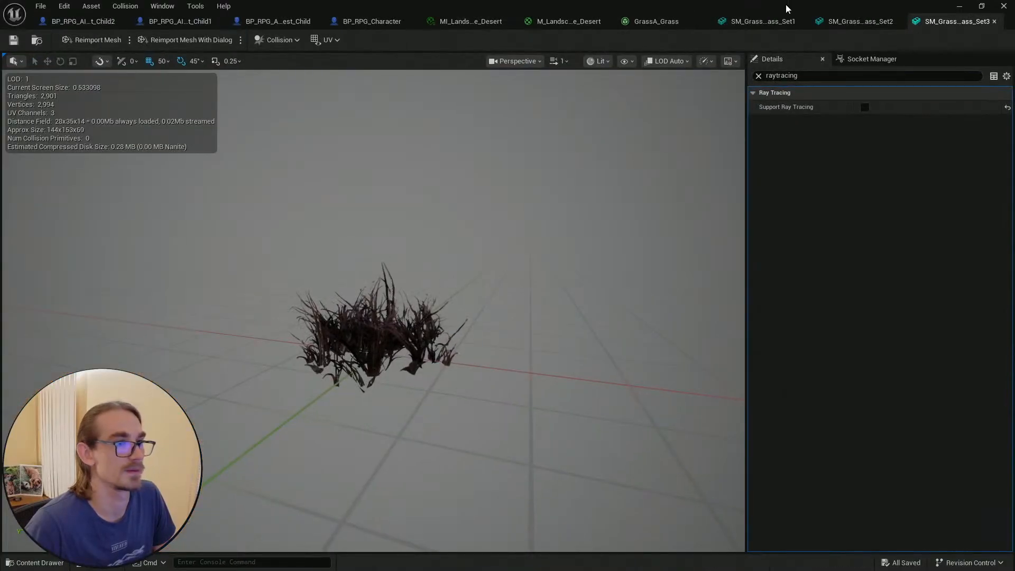
pyautogui.click(668, 24)
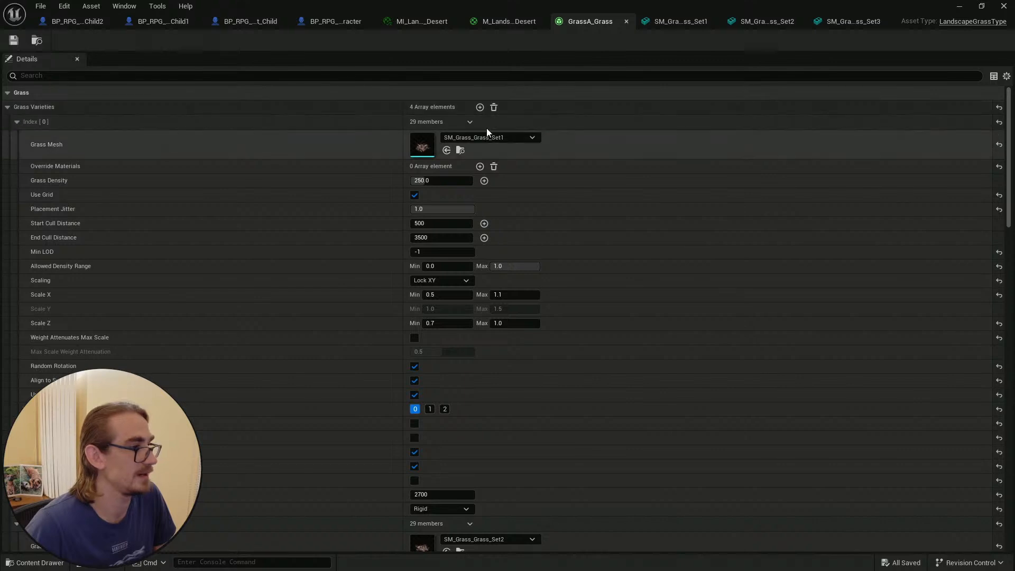
pyautogui.moveTo(1010, 136); pyautogui.dragTo(999, 527)
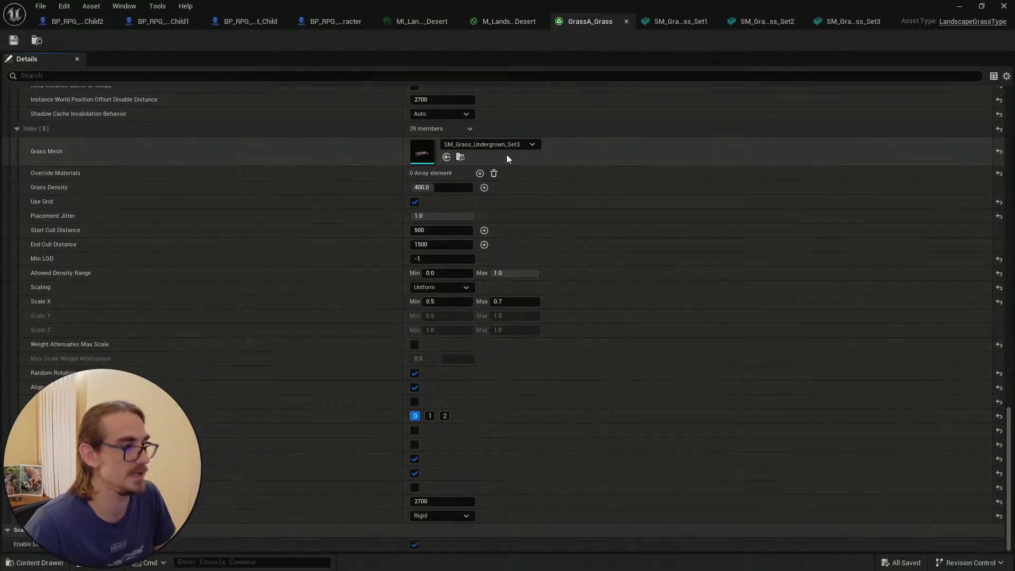
pyautogui.click(460, 158)
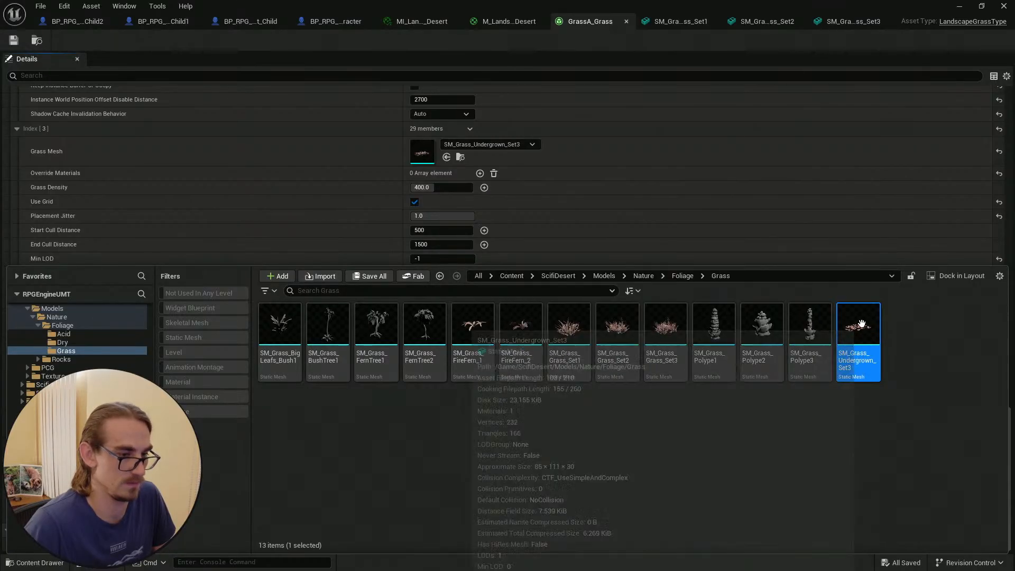
# Open the mesh SM_Grass_Undergrown_Set3, disable its Support Ray Tracing option and save it
pyautogui.rightClick(861, 324)
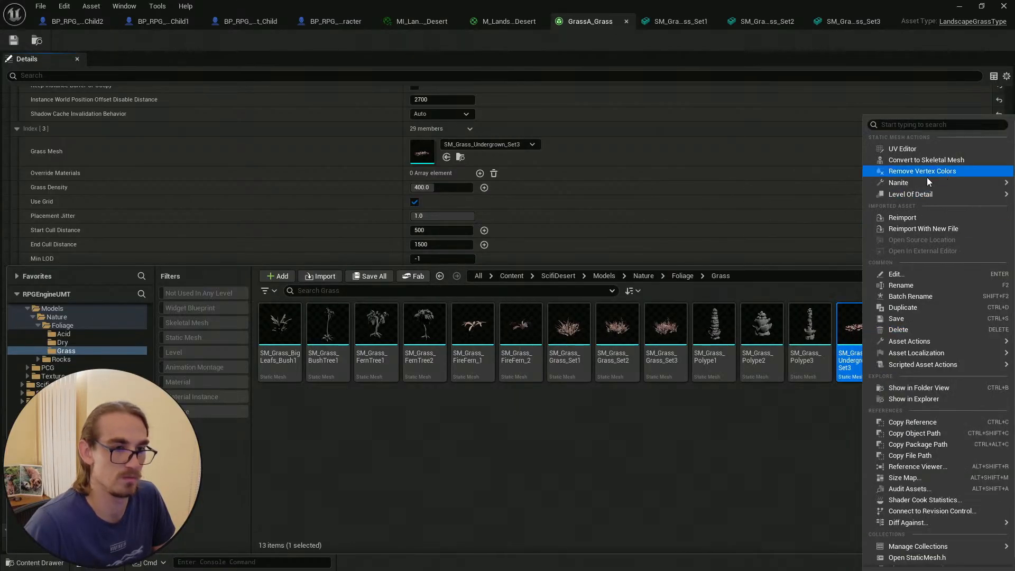
pyautogui.click(847, 326)
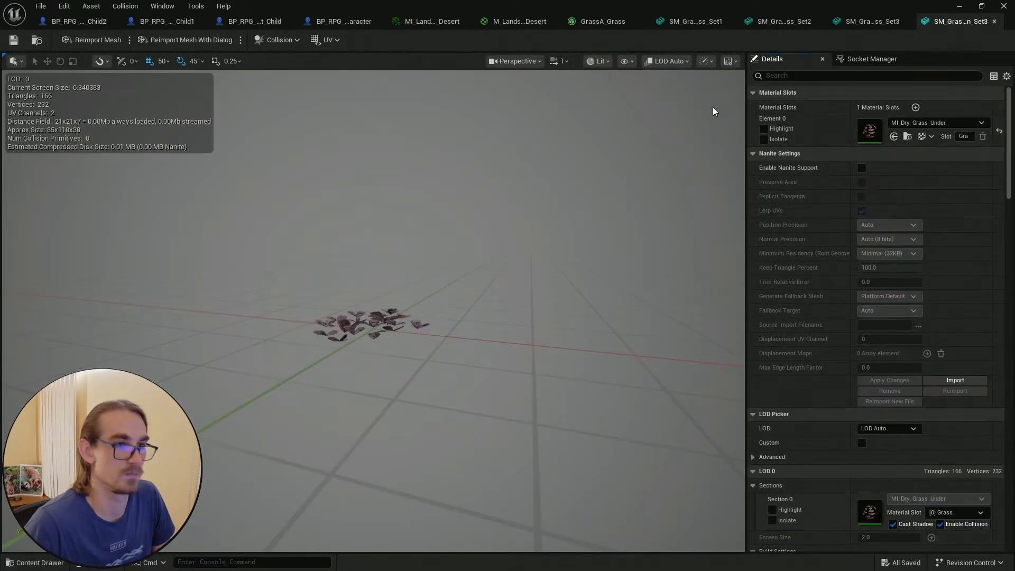
pyautogui.write('raytr')
pyautogui.click(864, 107)
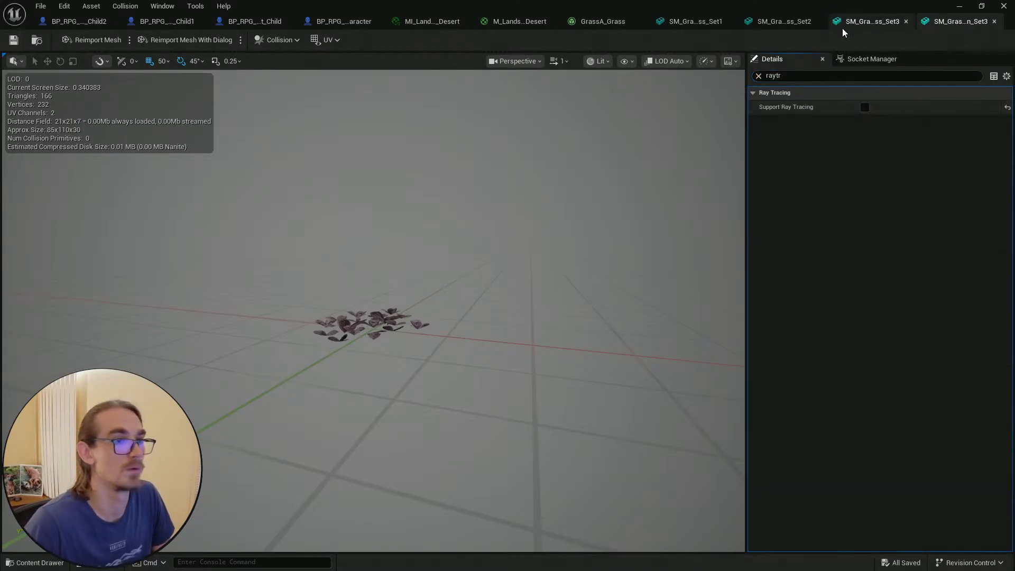
# Check the ray tracing setting of SM_Grass_Grass_Set3, SM_Grass_Grass_Set2 and SM_Grass_Grass_Set1, and return to the GrassA_Grass asset
pyautogui.click(867, 22)
pyautogui.click(783, 21)
pyautogui.click(687, 22)
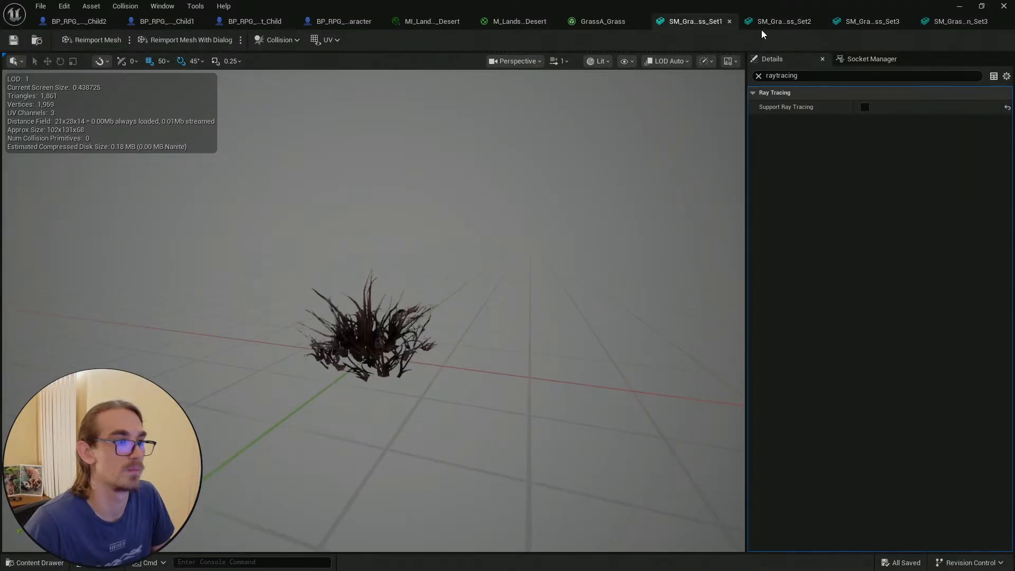
pyautogui.click(587, 21)
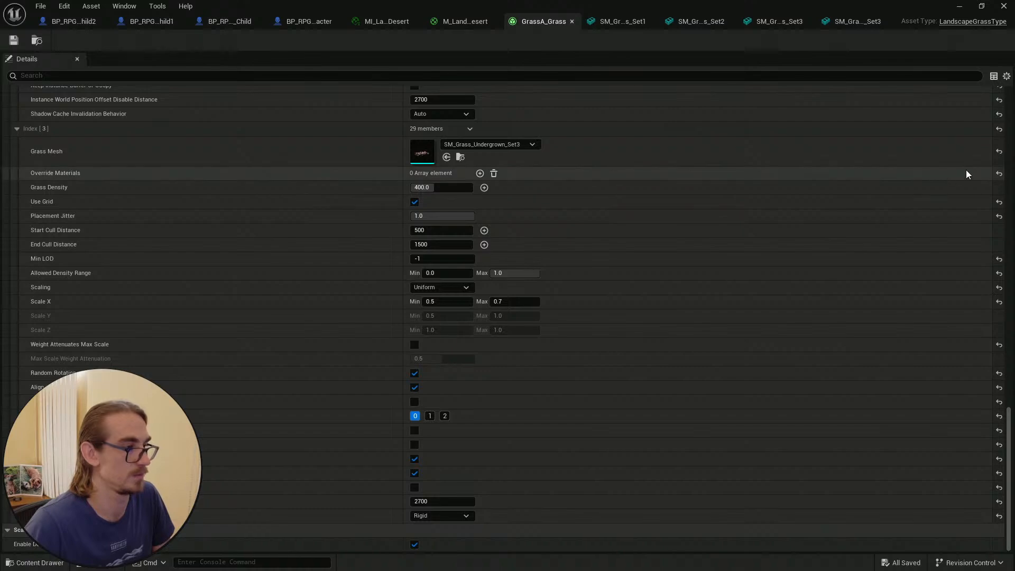
pyautogui.click(959, 6)
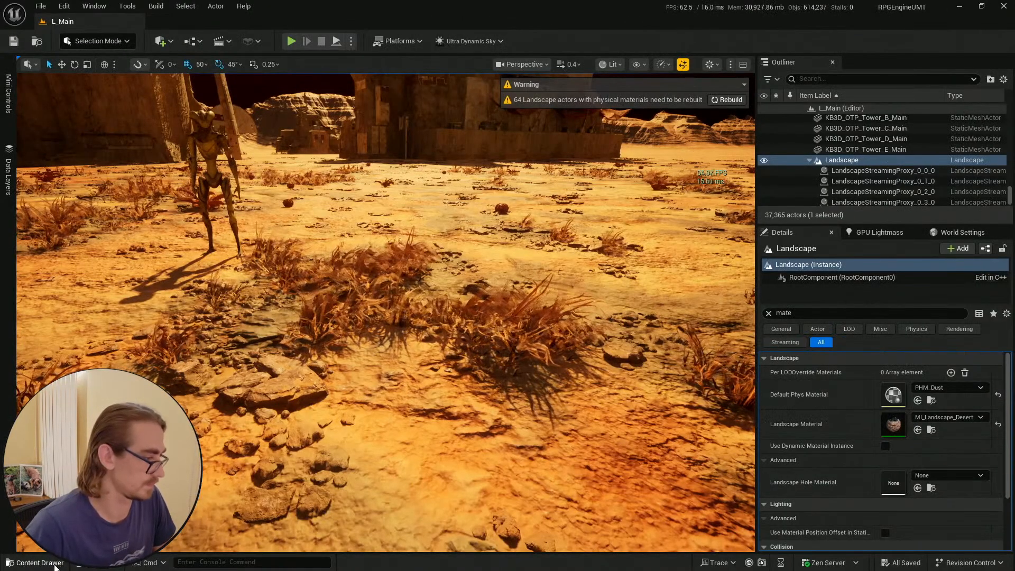
pyautogui.click(35, 562)
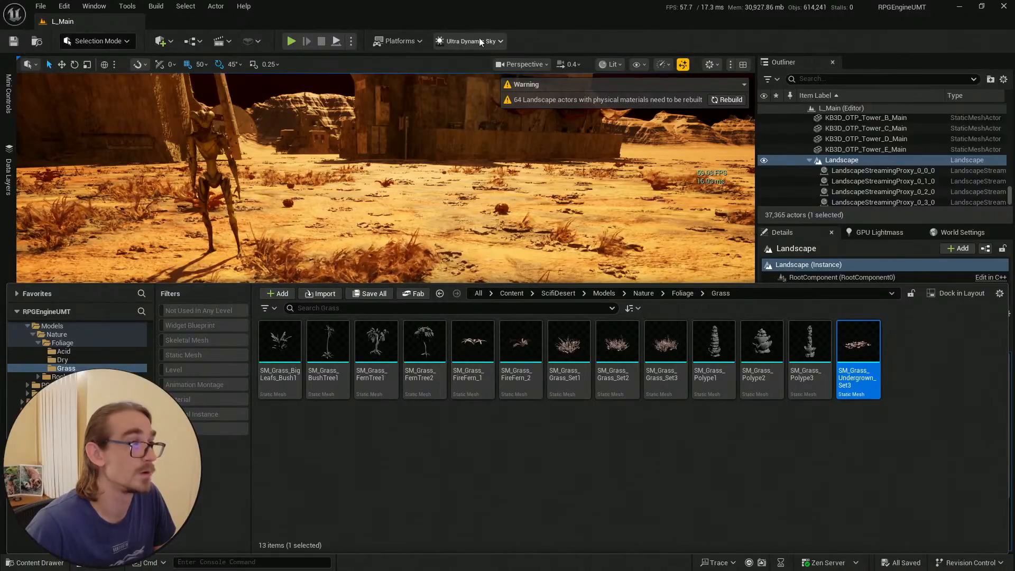
pyautogui.hotkey('alt', 'Tab')
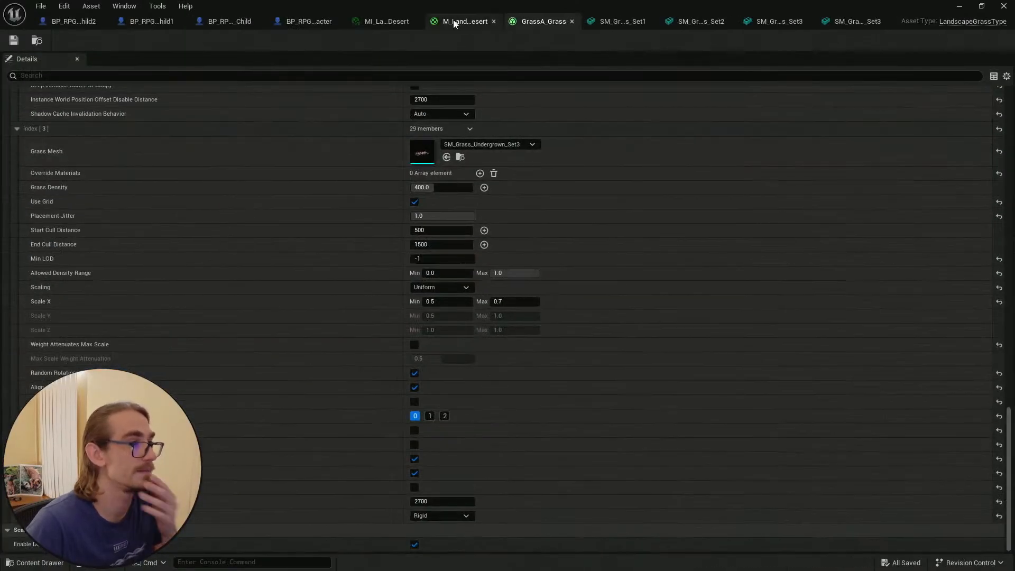
# Open the GrassB_Grass asset from the landscape Grass folder and expand both of its grass varieties
pyautogui.click(452, 21)
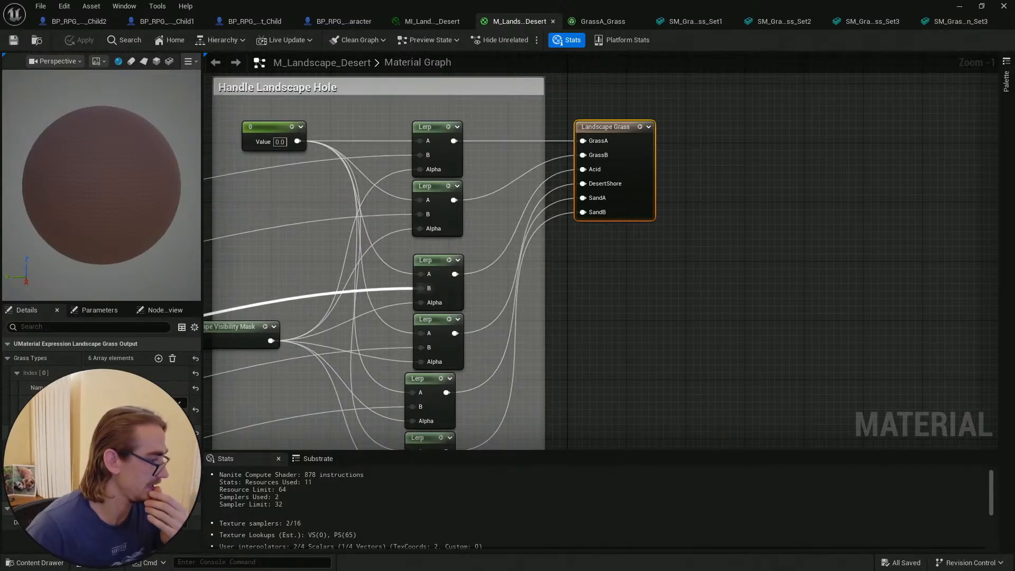
pyautogui.hotkey('ctrl', 'space')
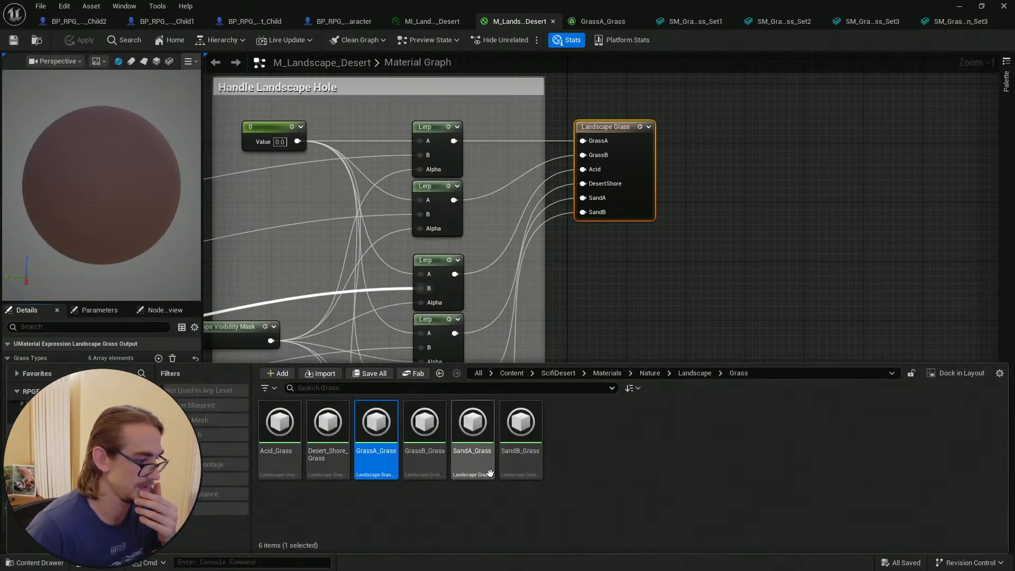
pyautogui.click(422, 429)
pyautogui.doubleClick(437, 429)
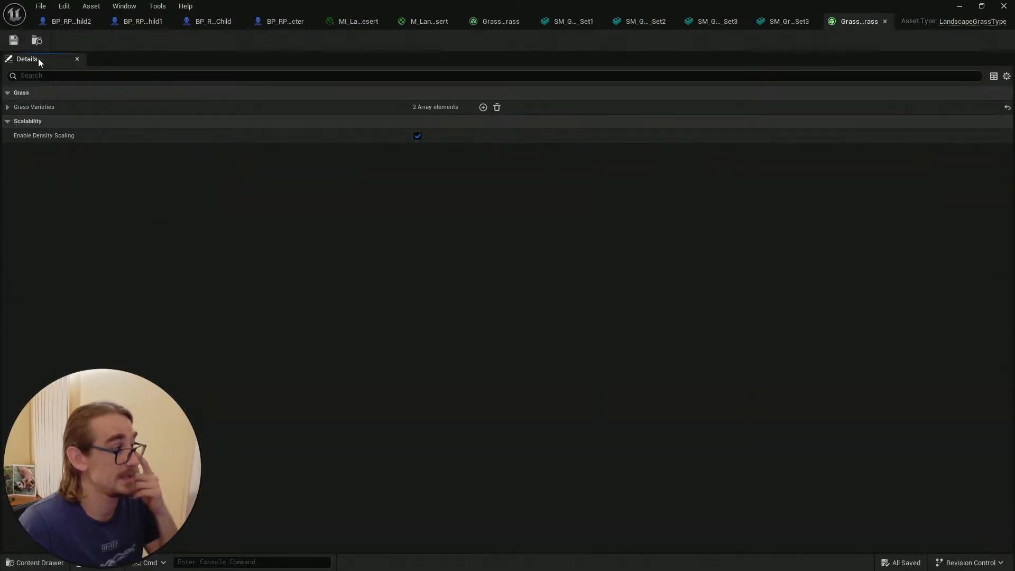
pyautogui.click(8, 107)
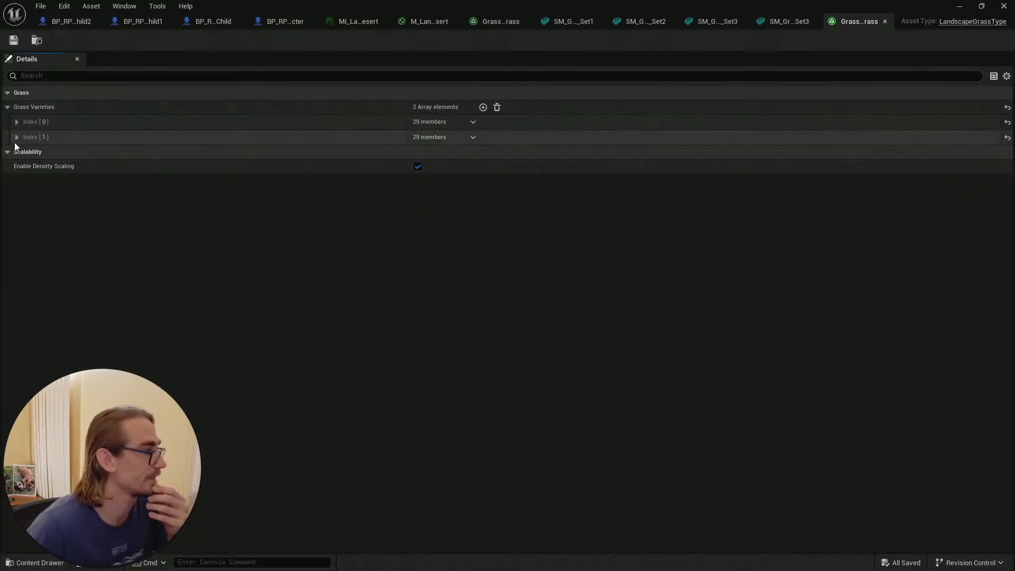
pyautogui.click(16, 137)
pyautogui.click(16, 121)
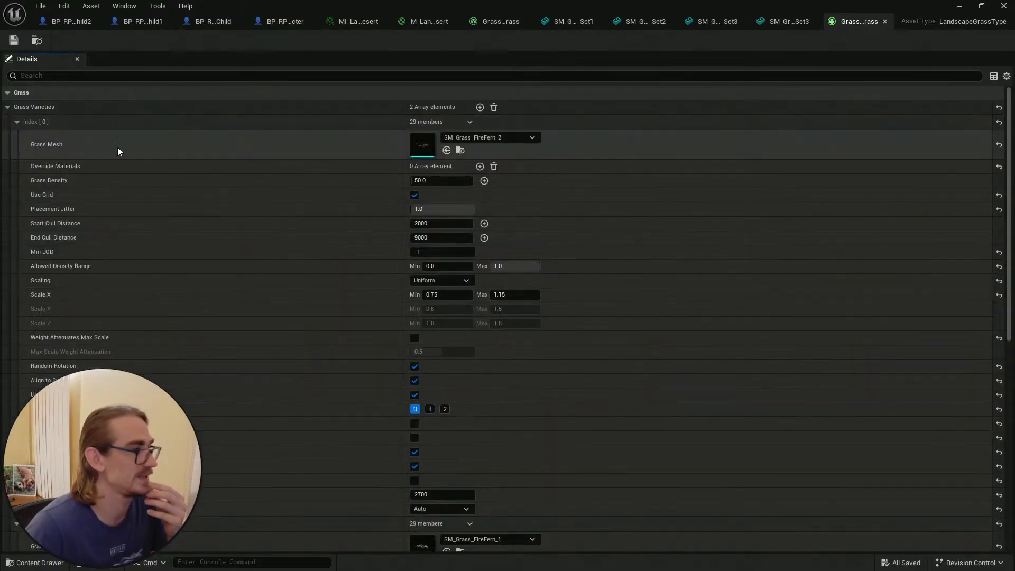
# Locate the first variety's mesh SM_Grass_FireFern_2 in the project content and disable Nanite on it
pyautogui.click(461, 150)
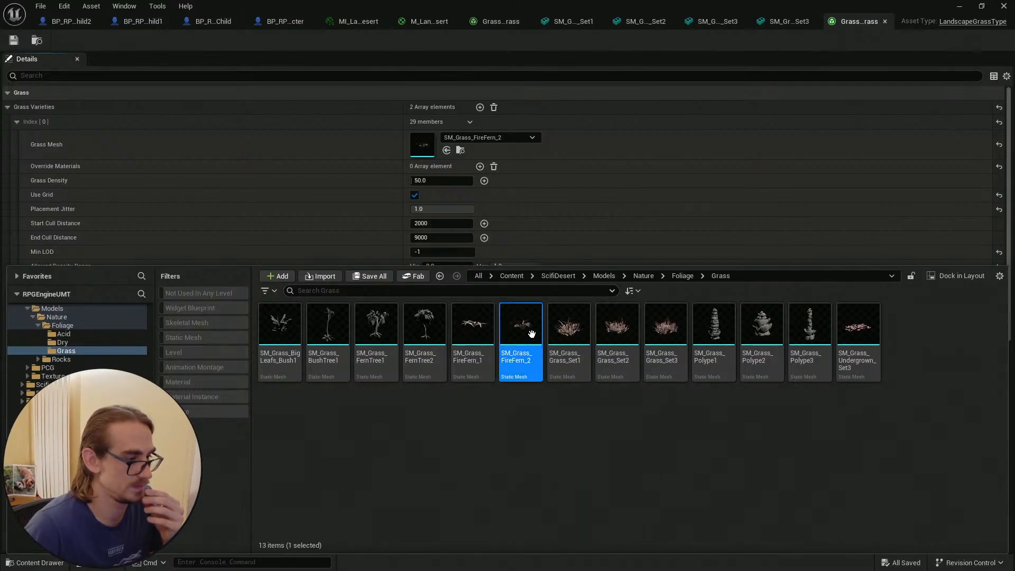
pyautogui.rightClick(530, 332)
pyautogui.moveTo(614, 182)
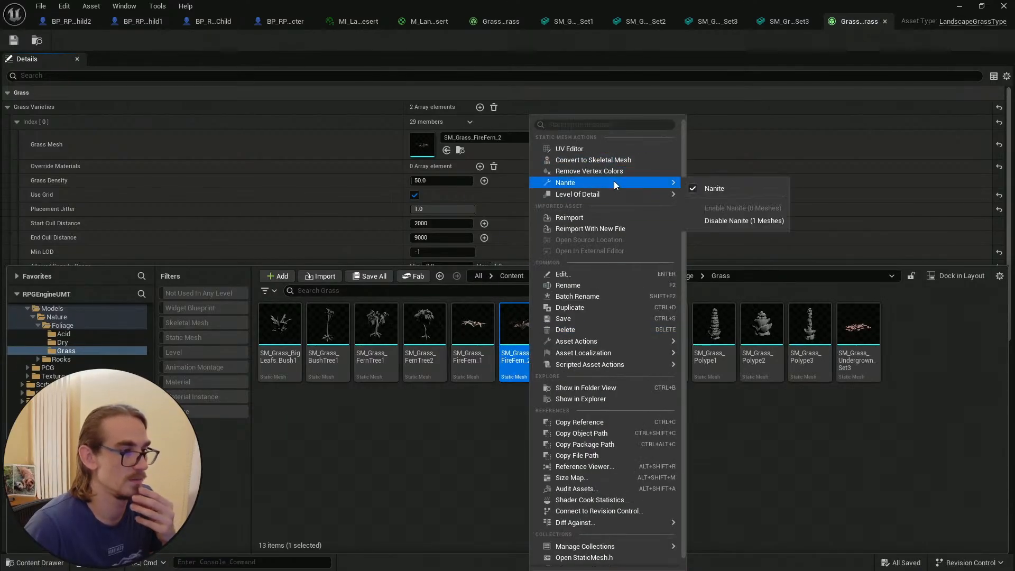
pyautogui.click(719, 188)
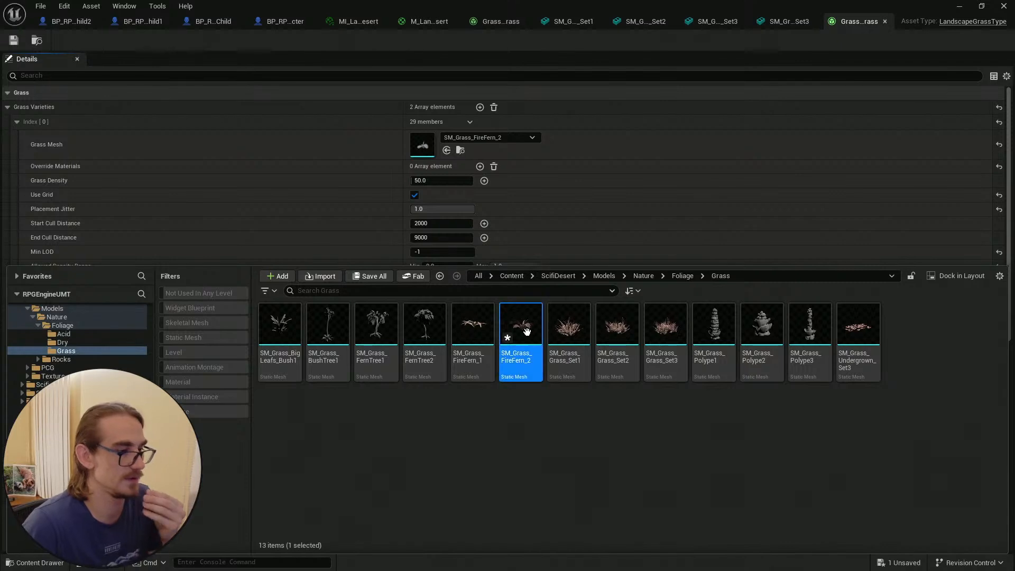
# Open the mesh SM_Grass_FireFern_2, disable its Support Ray Tracing option and save it
pyautogui.doubleClick(541, 323)
pyautogui.click(809, 77)
pyautogui.write('ray')
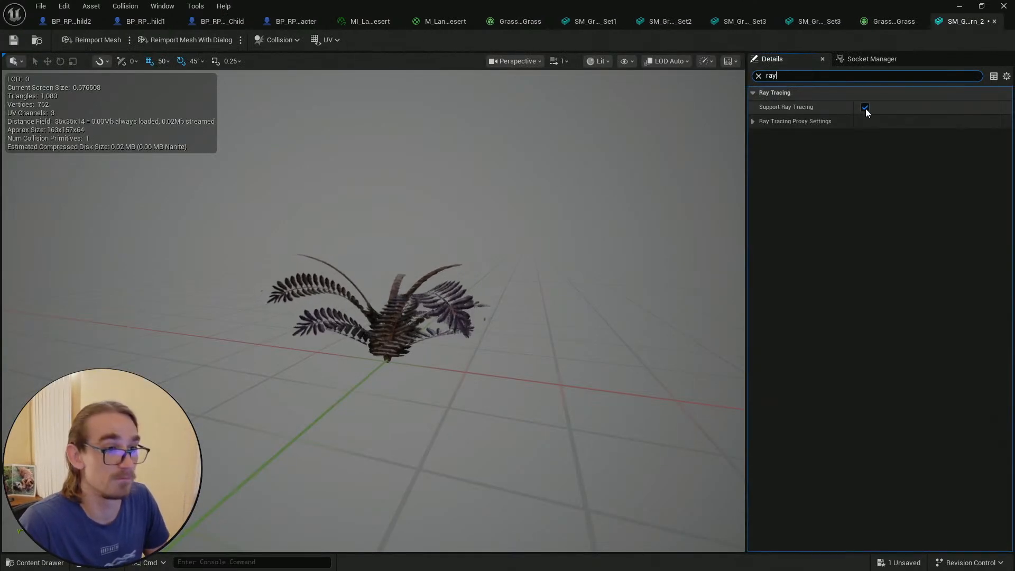
pyautogui.hotkey('ctrl', 's')
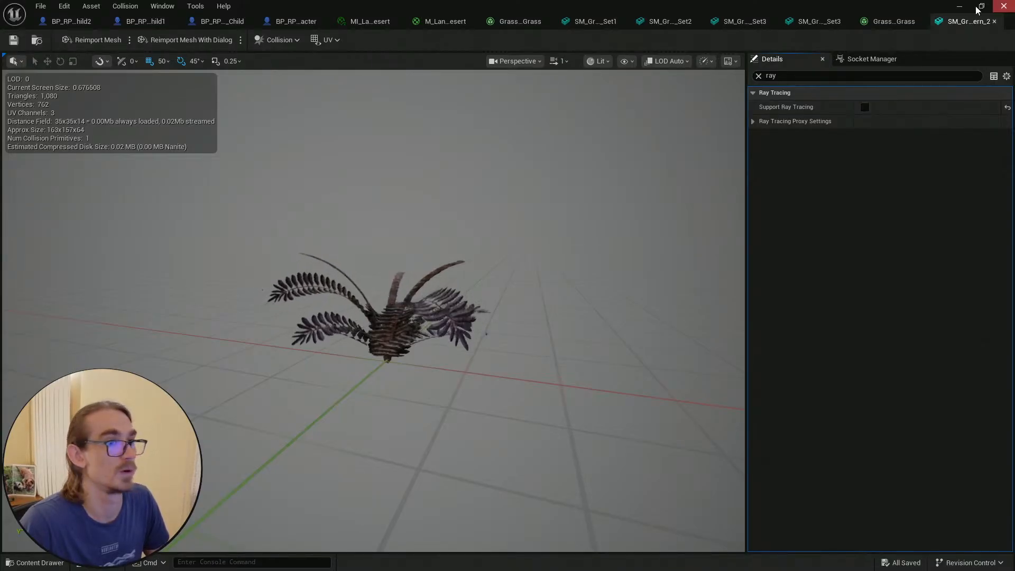
# Return to GrassB_Grass, open its second variety's mesh SM_Grass_FireFern_1 and disable the mesh's Support Ray Tracing option
pyautogui.click(889, 21)
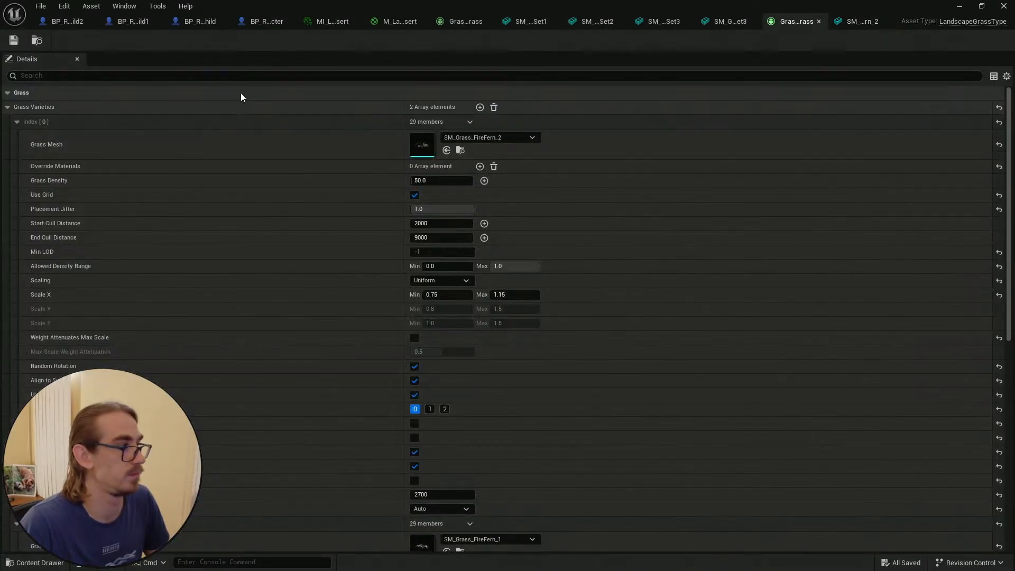
pyautogui.click(16, 122)
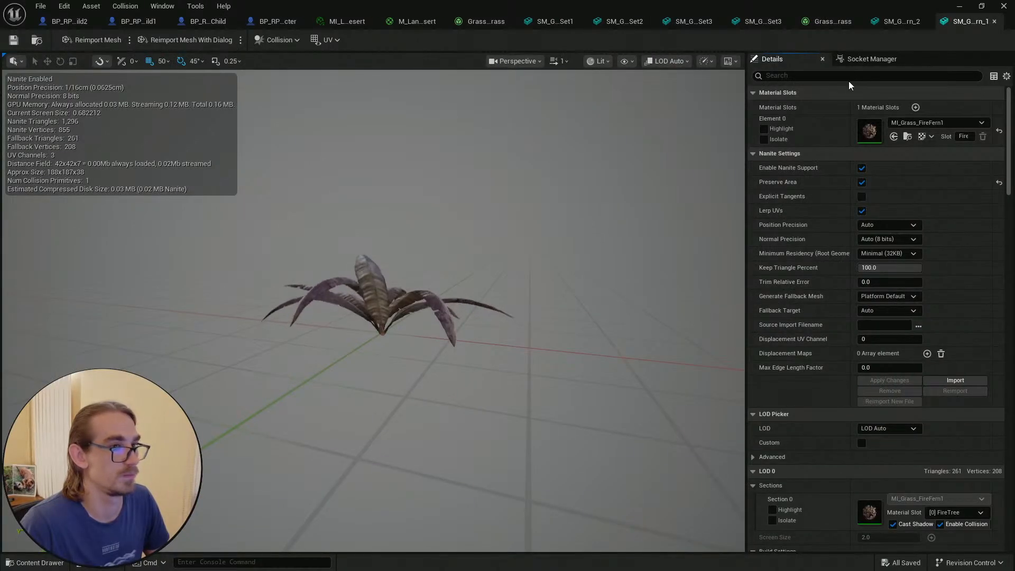
pyautogui.write('ray')
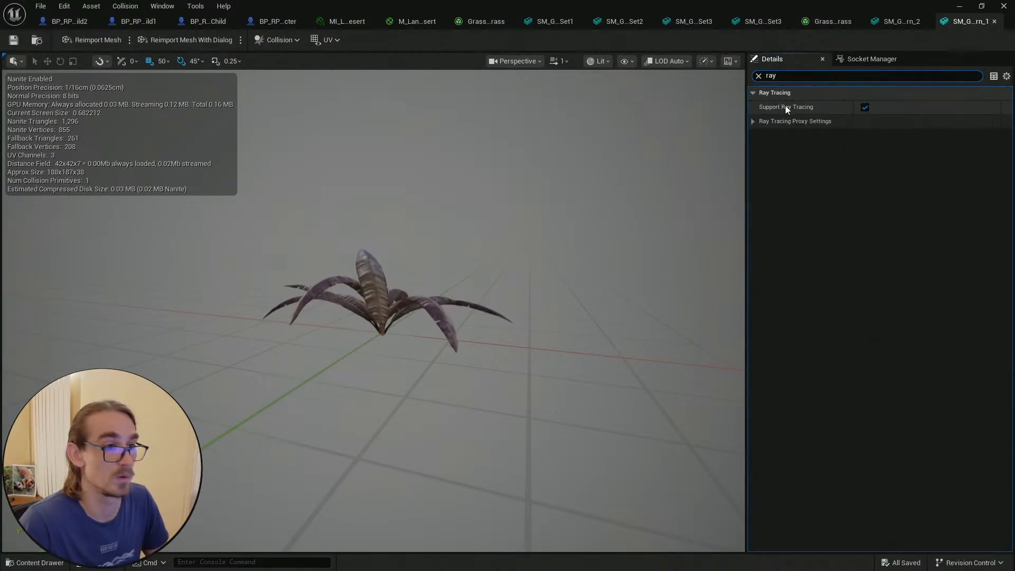
pyautogui.click(865, 107)
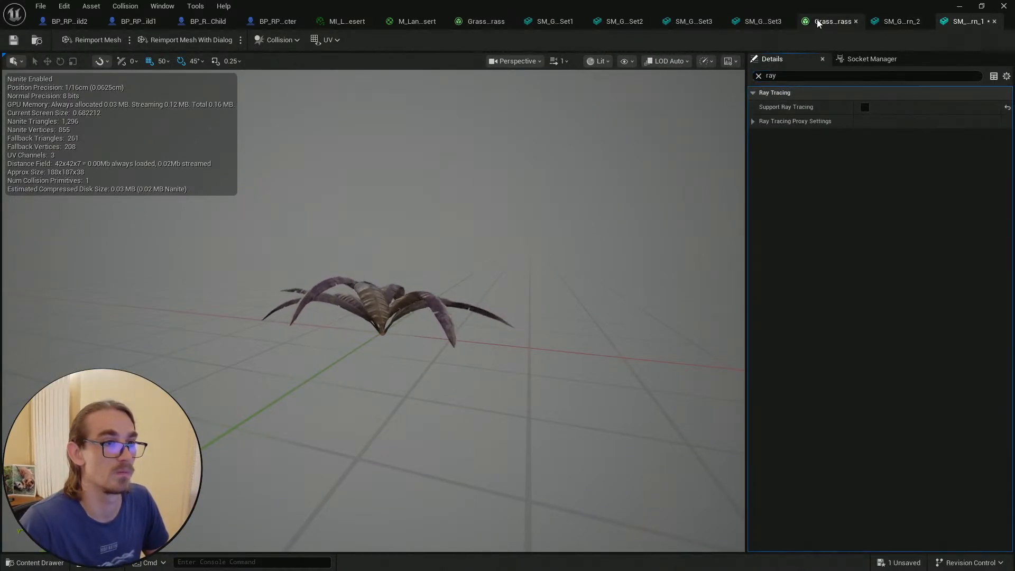
# Locate SM_Grass_FireFern_1 from the GrassB_Grass asset, disable Nanite on it and collapse the second variety
pyautogui.click(833, 21)
pyautogui.click(460, 165)
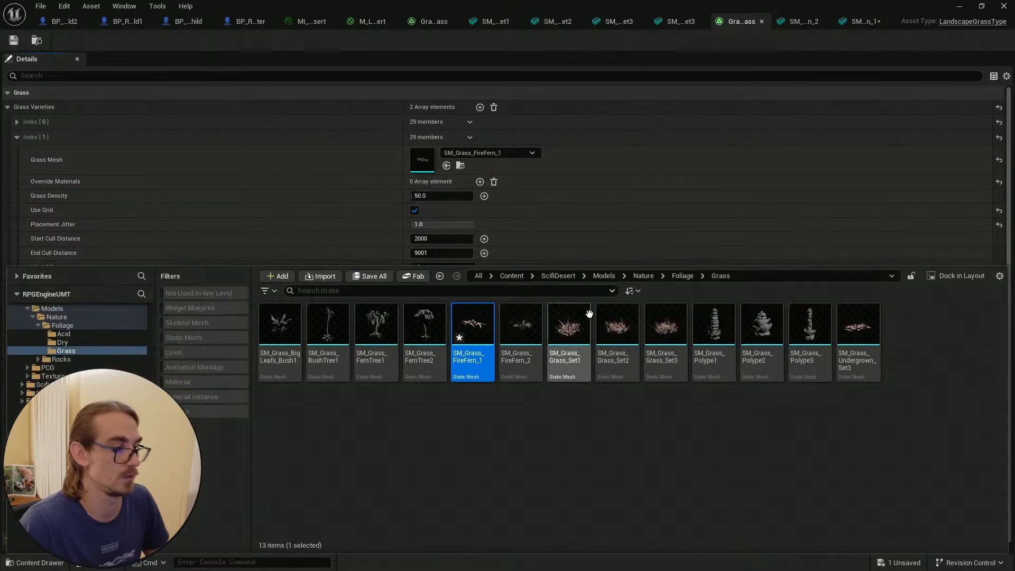
pyautogui.rightClick(479, 329)
pyautogui.moveTo(548, 184)
pyautogui.click(677, 189)
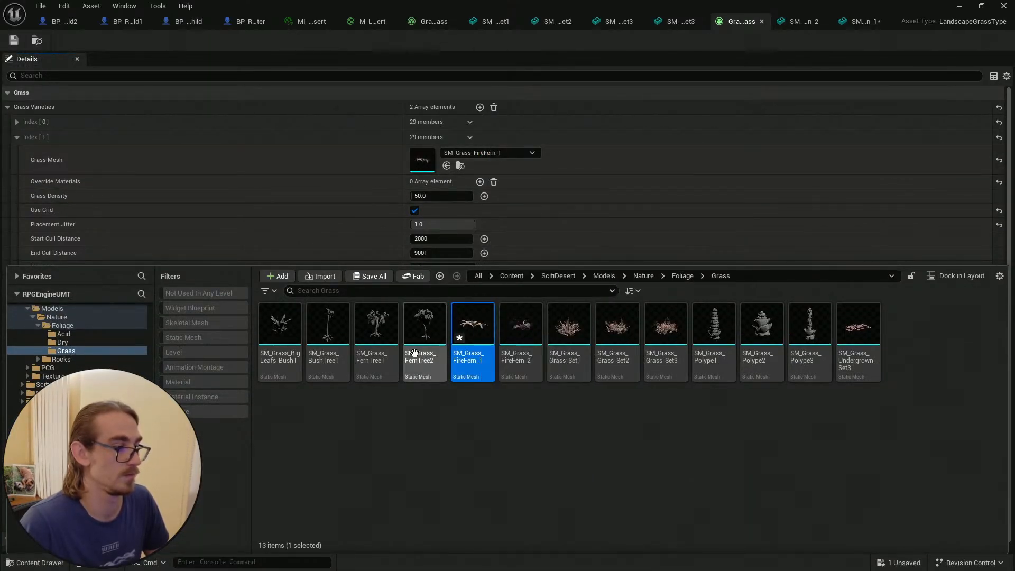
pyautogui.click(17, 138)
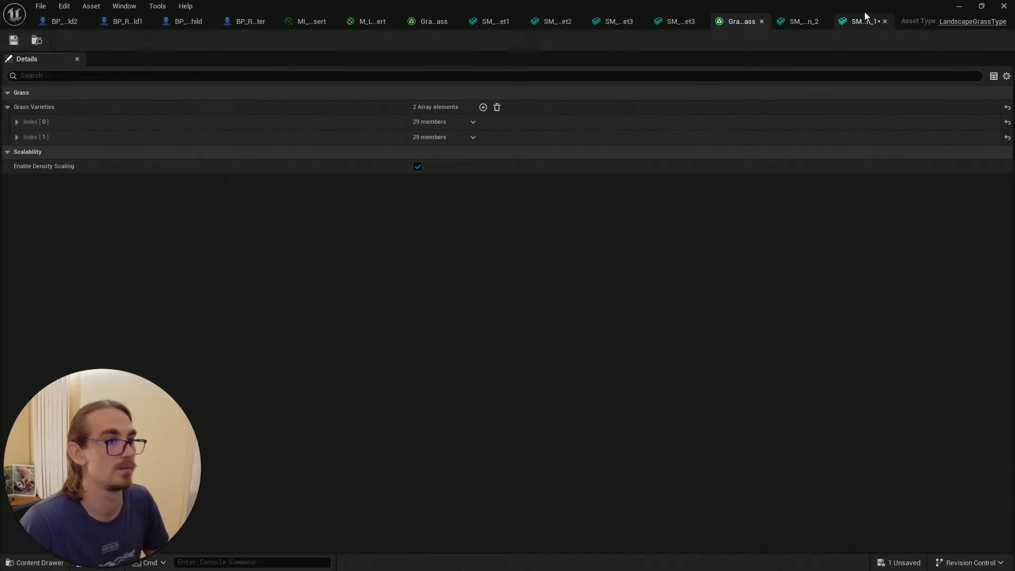
# Open the SandB_Grass asset from the landscape Grass folder and list its grass varieties
pyautogui.click(959, 6)
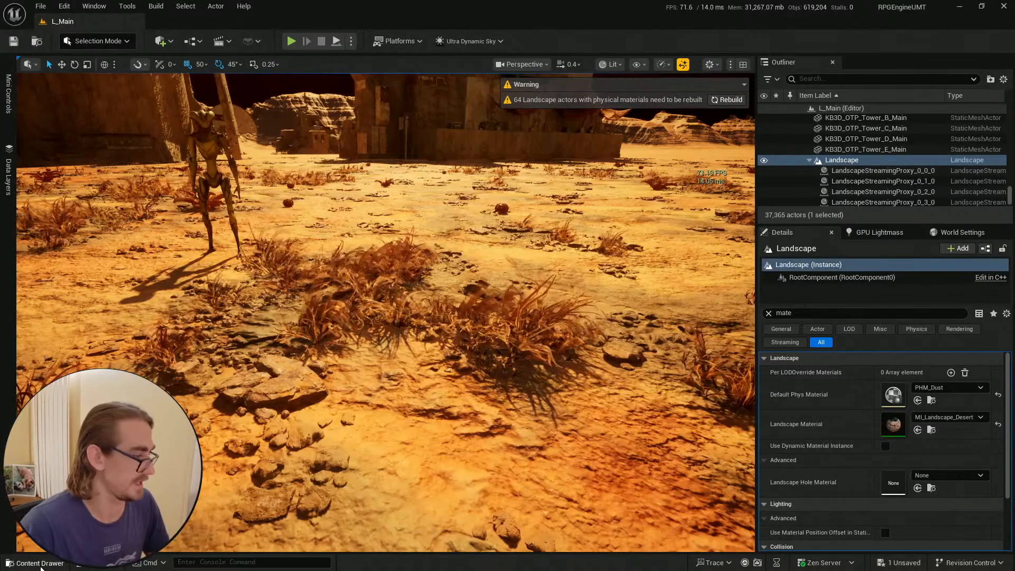
pyautogui.hotkey('ctrl', 'space')
pyautogui.click(439, 294)
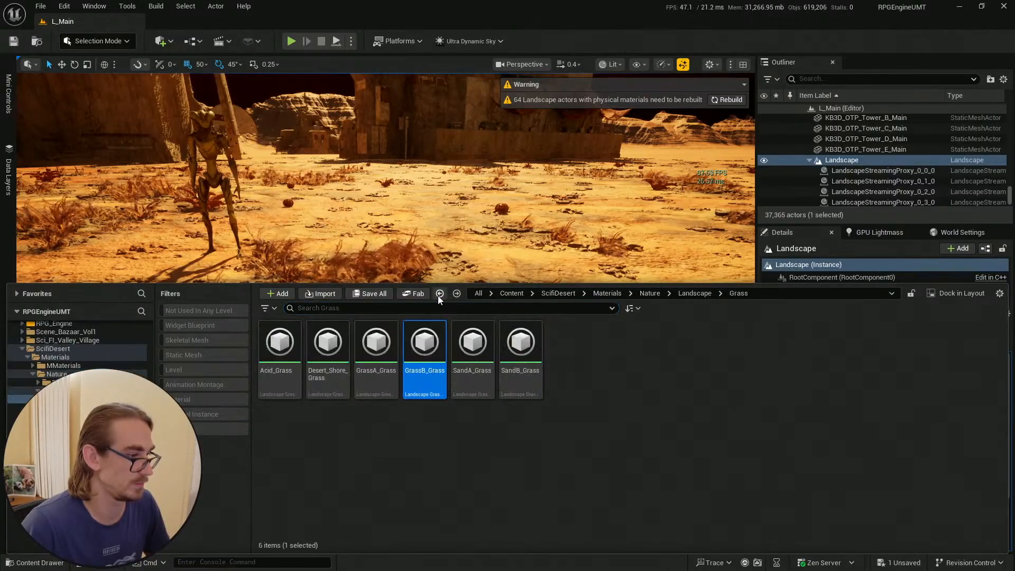
pyautogui.click(500, 430)
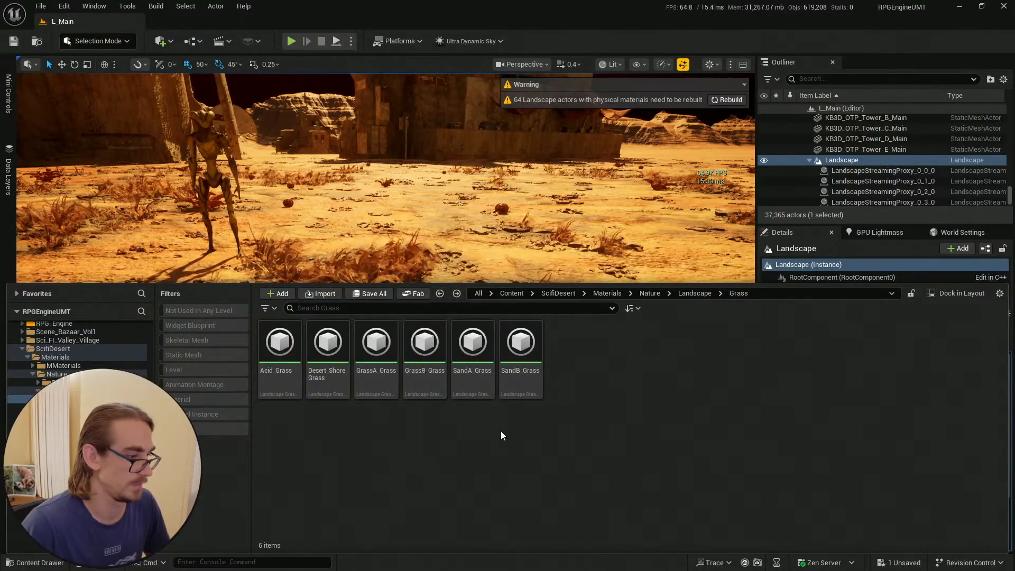
pyautogui.doubleClick(521, 344)
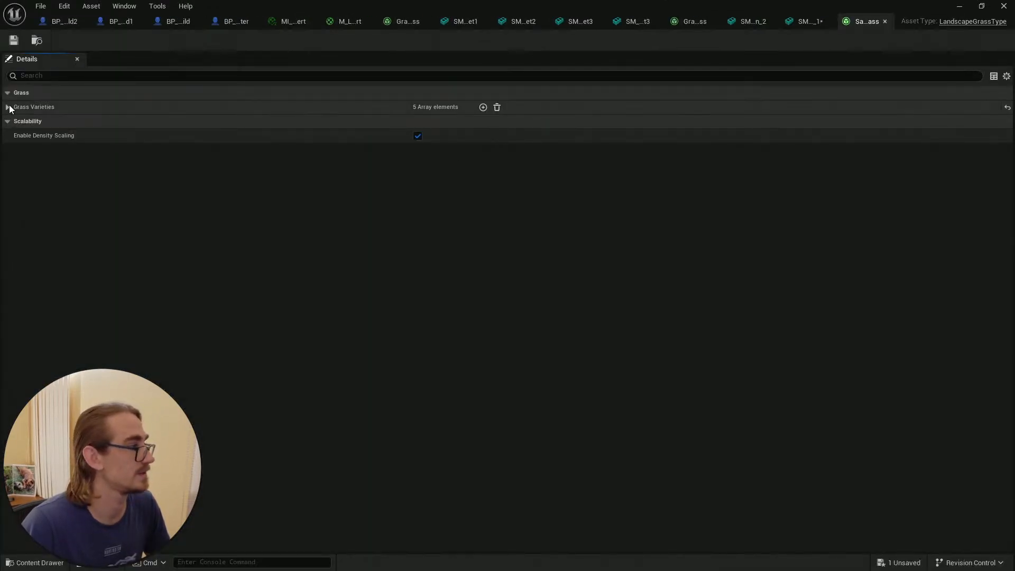
pyautogui.click(7, 107)
# Examine which mesh each of the five SandB_Grass varieties uses, looking for actual grass among them
pyautogui.click(17, 122)
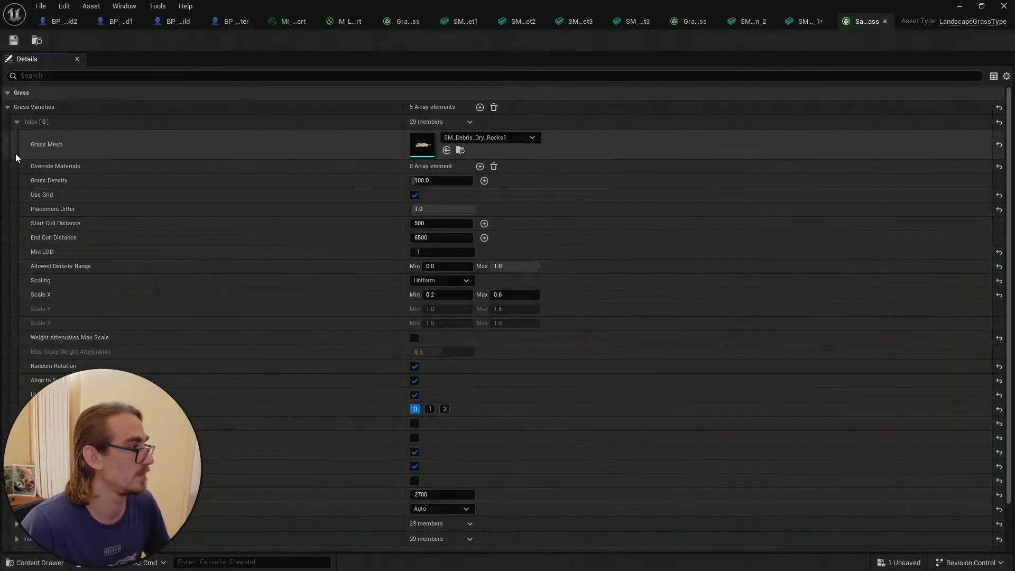
pyautogui.click(15, 122)
pyautogui.click(17, 137)
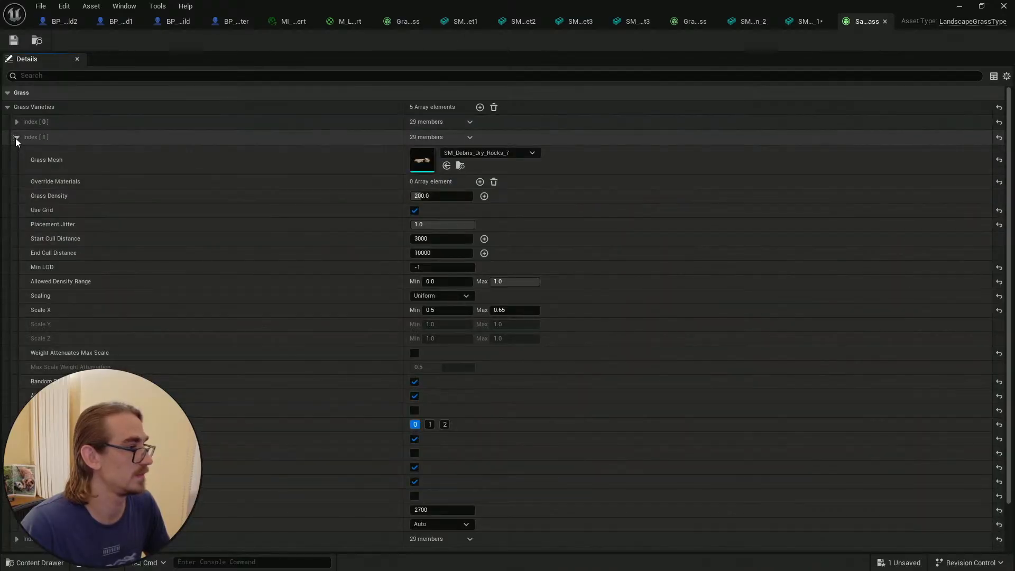
pyautogui.scroll(-1, 14, 129)
pyautogui.scroll(1, 14, 122)
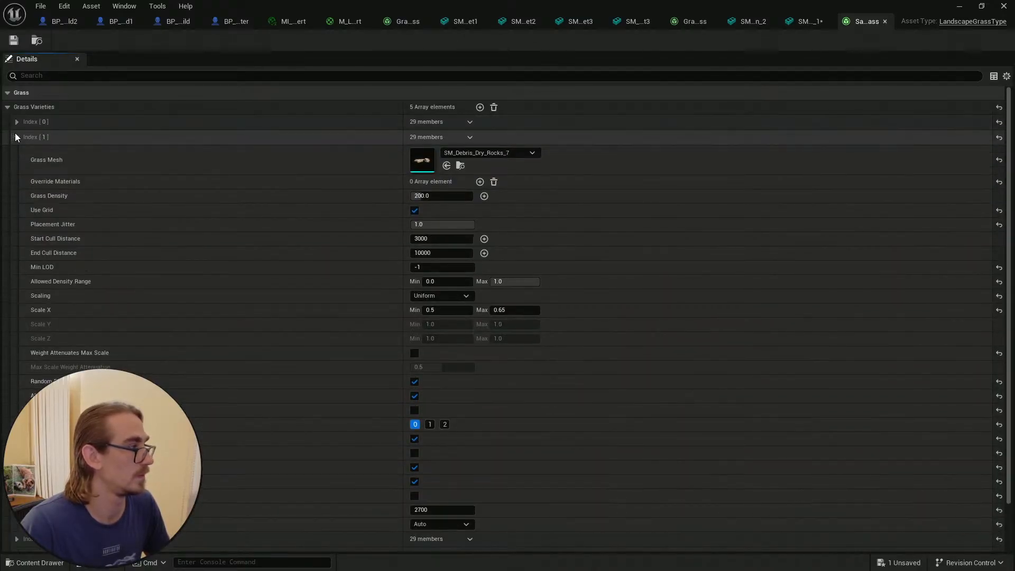
pyautogui.click(16, 137)
pyautogui.click(16, 152)
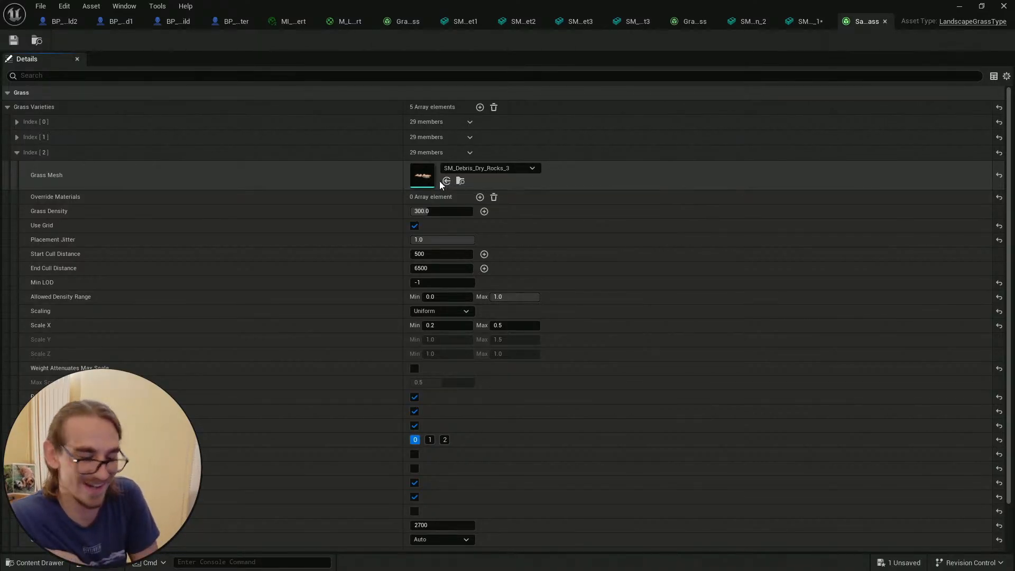
pyautogui.click(17, 153)
pyautogui.click(17, 153)
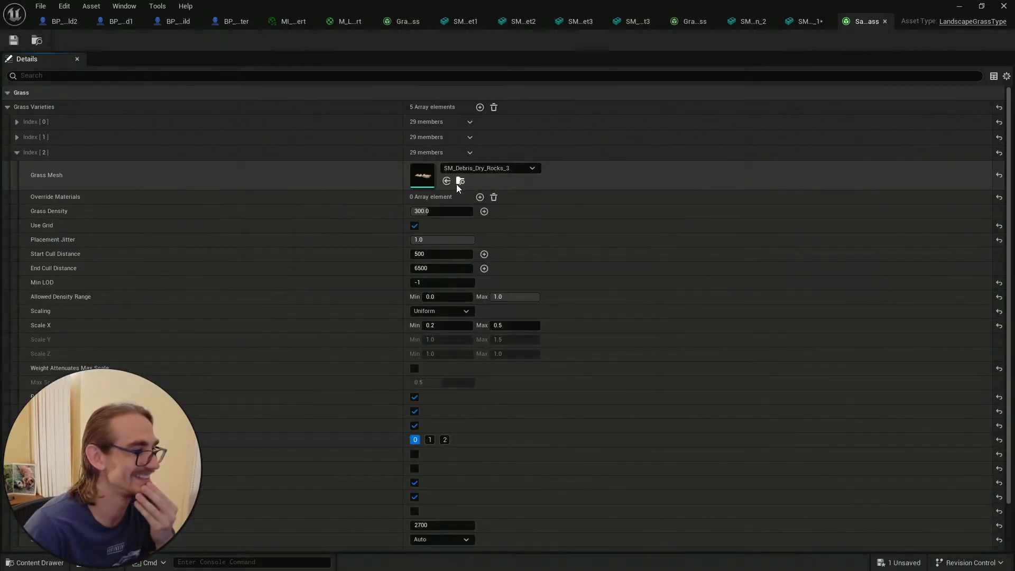
pyautogui.click(17, 153)
pyautogui.click(17, 153)
pyautogui.click(17, 154)
pyautogui.click(16, 168)
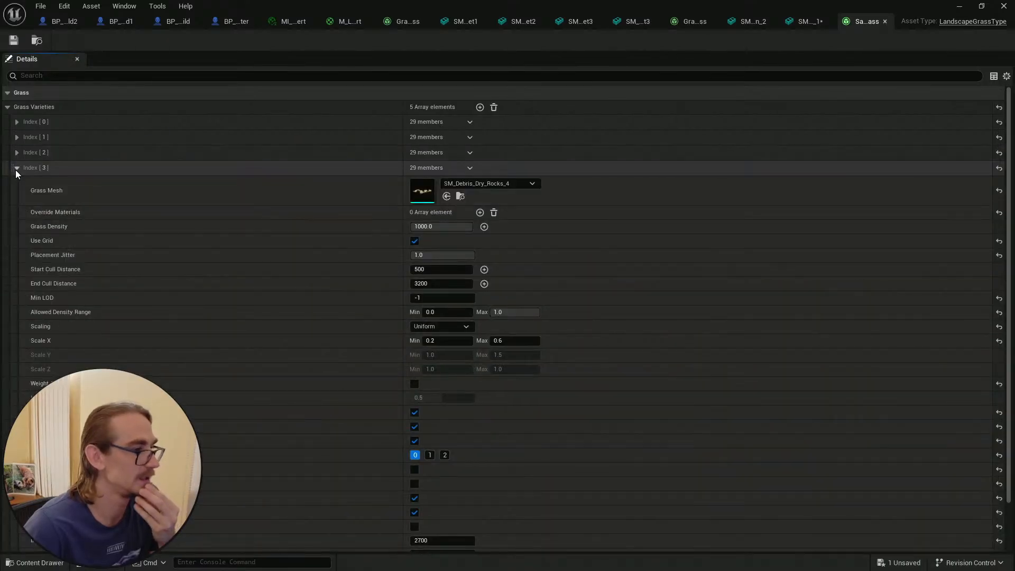
pyautogui.click(16, 168)
pyautogui.click(17, 184)
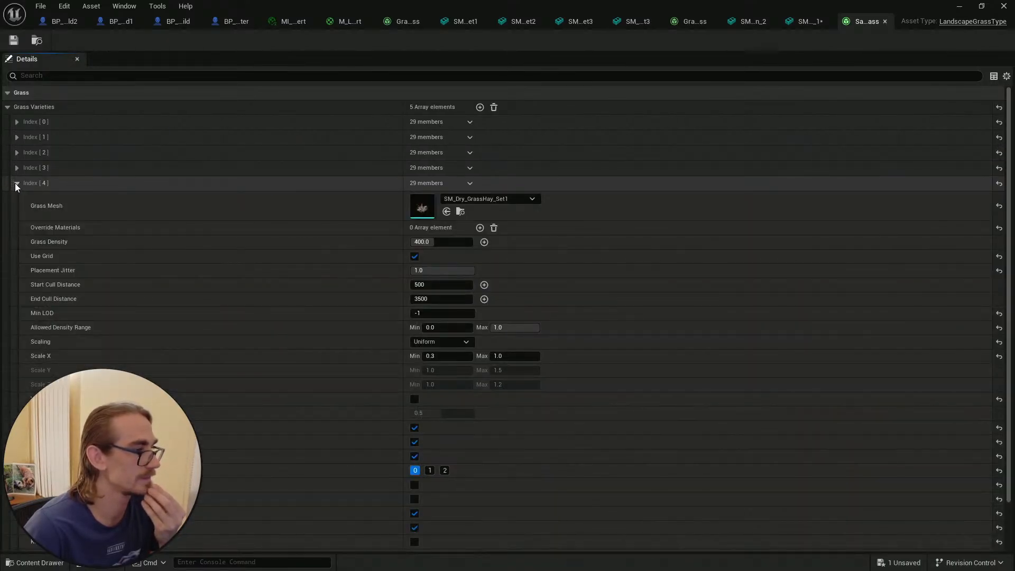
# Locate the last variety's mesh SM_Dry_GrassHay_Set1 in the project content and disable Nanite on it
pyautogui.click(460, 212)
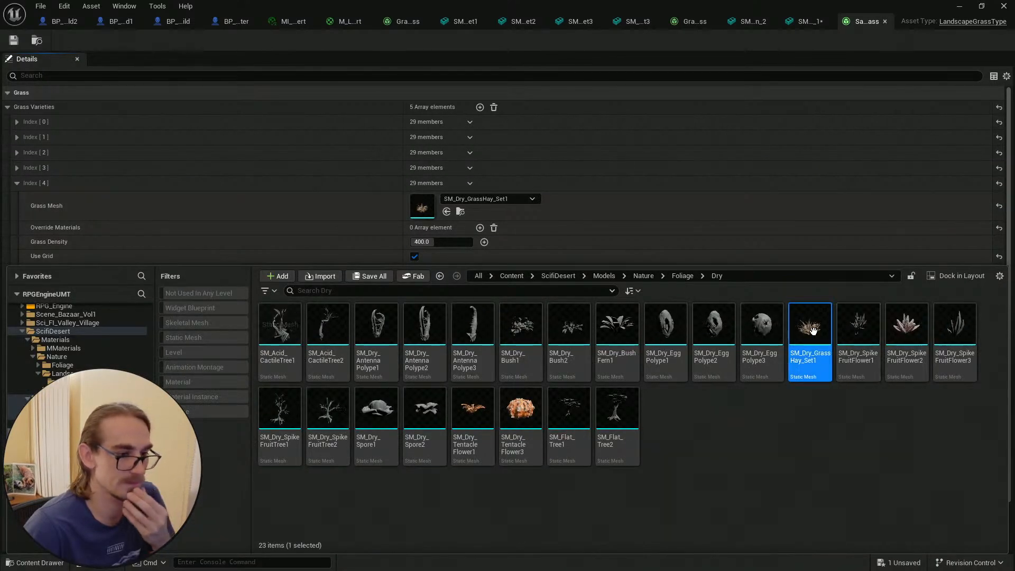
pyautogui.rightClick(813, 331)
pyautogui.click(766, 185)
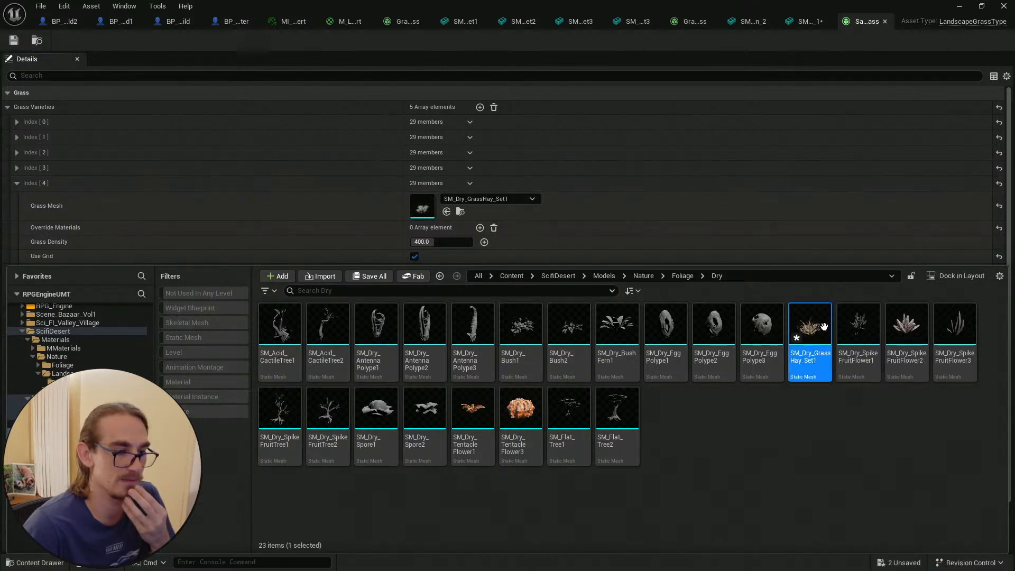
# Open SM_Dry_GrassHay_Set1, disable its Support Ray Tracing option, save it, and collapse the last variety in SandB_Grass
pyautogui.doubleClick(819, 328)
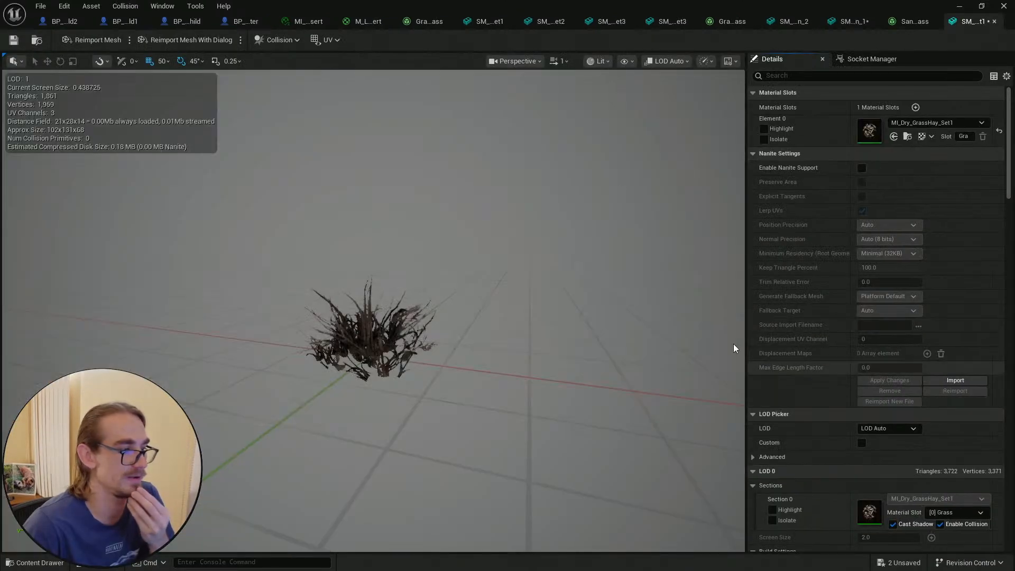
pyautogui.click(826, 76)
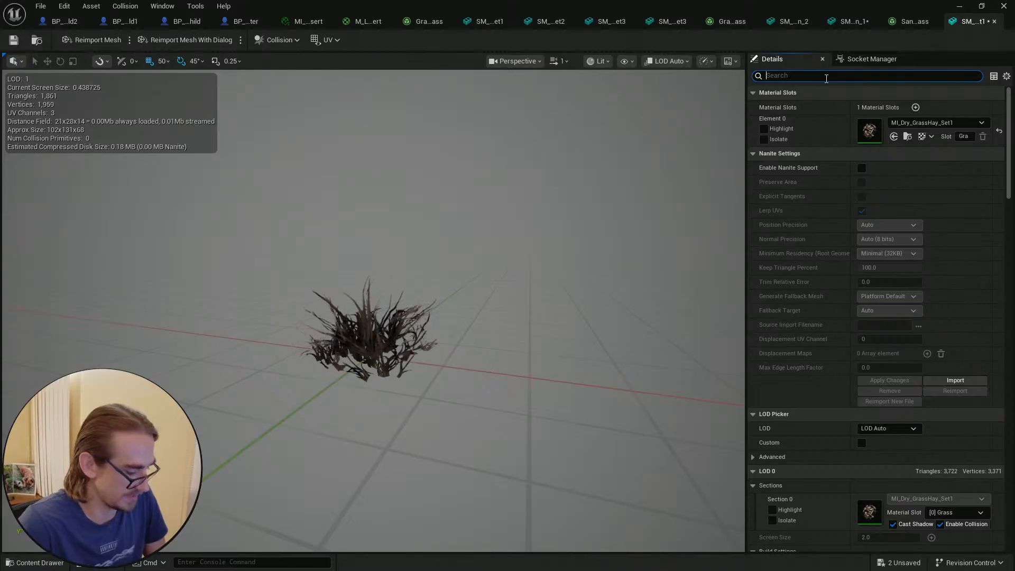
pyautogui.write('ray')
pyautogui.click(864, 107)
pyautogui.hotkey('ctrl', 's')
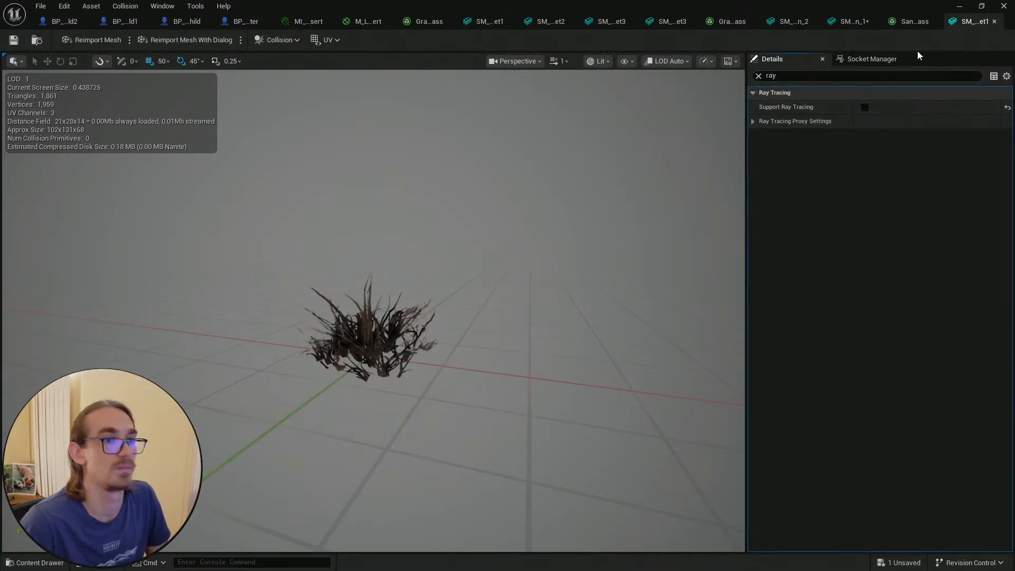
pyautogui.click(909, 22)
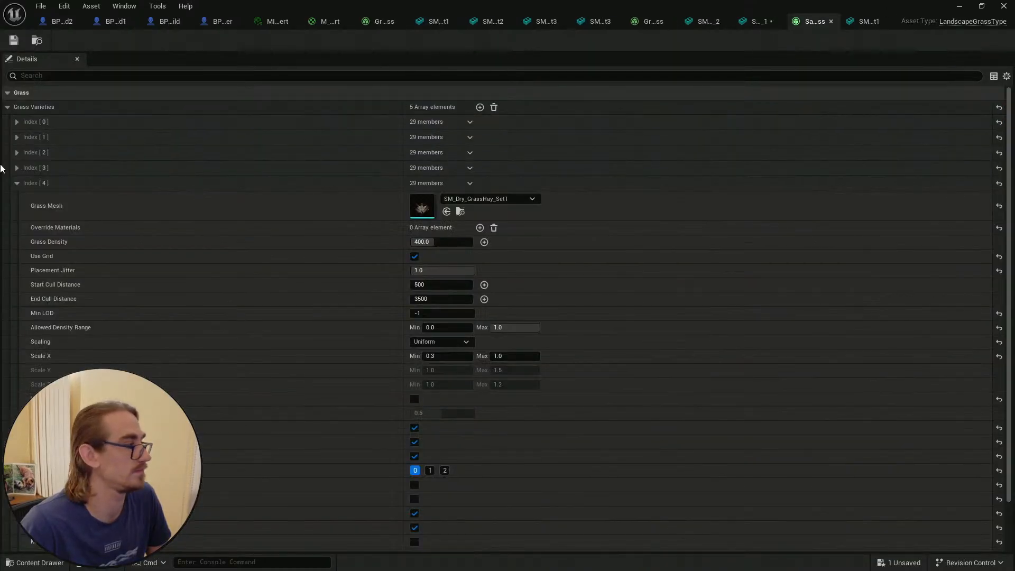
pyautogui.click(17, 183)
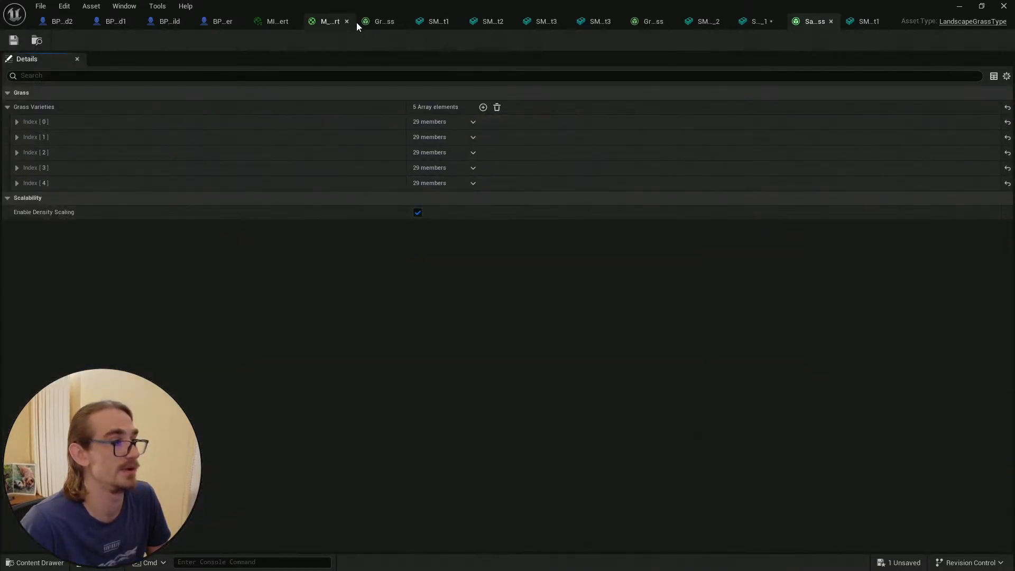
# Open the grass type next to SandB_Grass in the landscape Grass folder and expand all of its grass varieties
pyautogui.click(1003, 6)
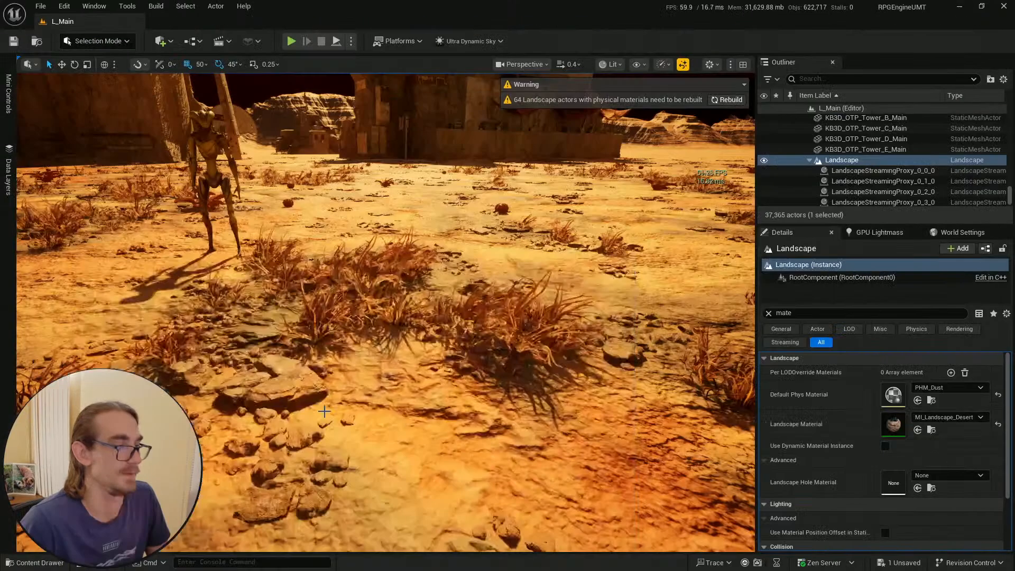
pyautogui.click(35, 563)
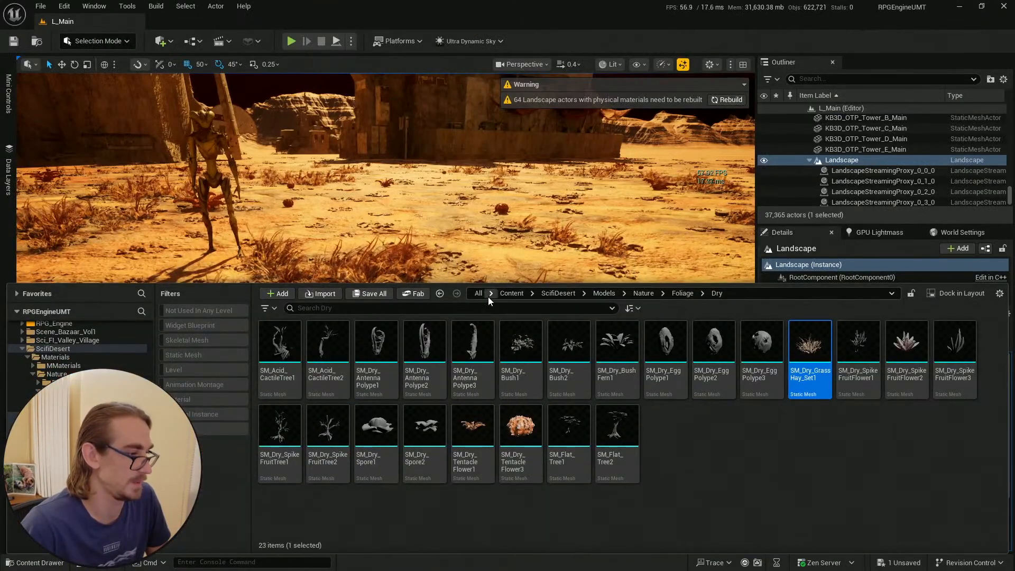
pyautogui.click(439, 293)
pyautogui.doubleClick(539, 356)
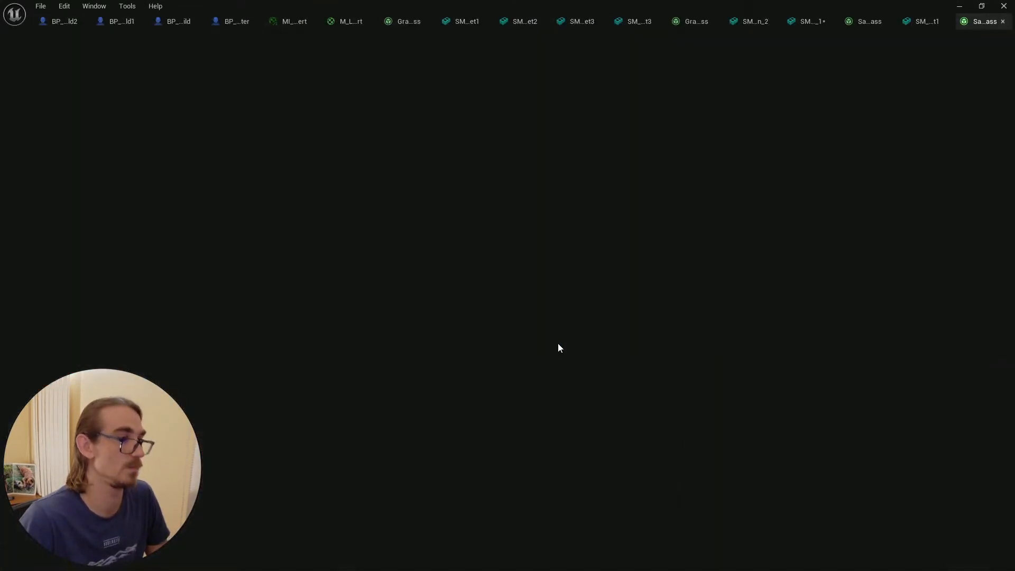
pyautogui.click(7, 108)
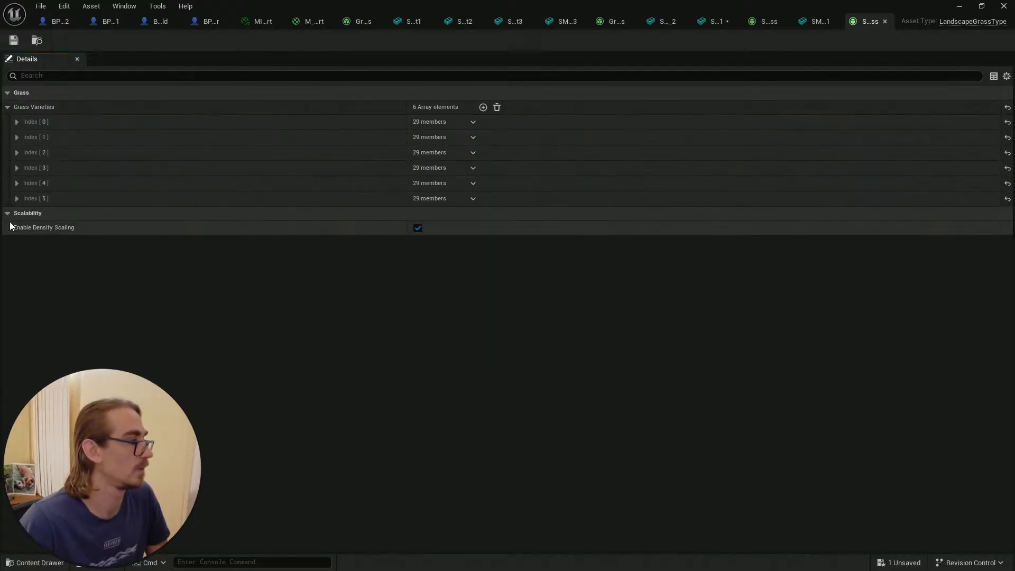
pyautogui.click(16, 198)
pyautogui.click(17, 183)
pyautogui.click(17, 168)
pyautogui.click(16, 152)
pyautogui.click(17, 137)
pyautogui.click(17, 122)
# Locate the first variety's mesh SM_Dry_SpikeFruitFlower2 in the project content and disable Nanite on it
pyautogui.click(461, 150)
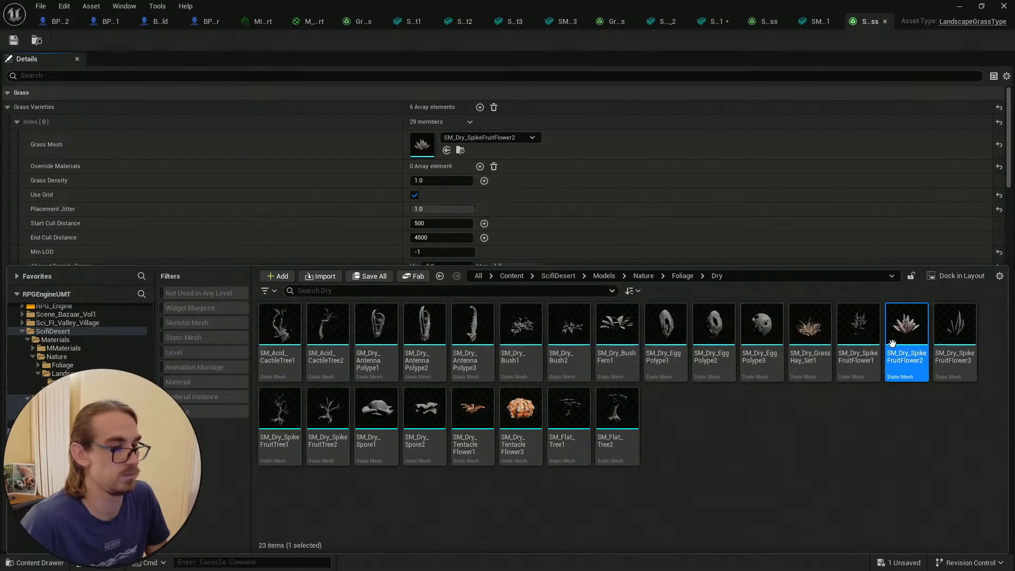
pyautogui.moveTo(911, 329)
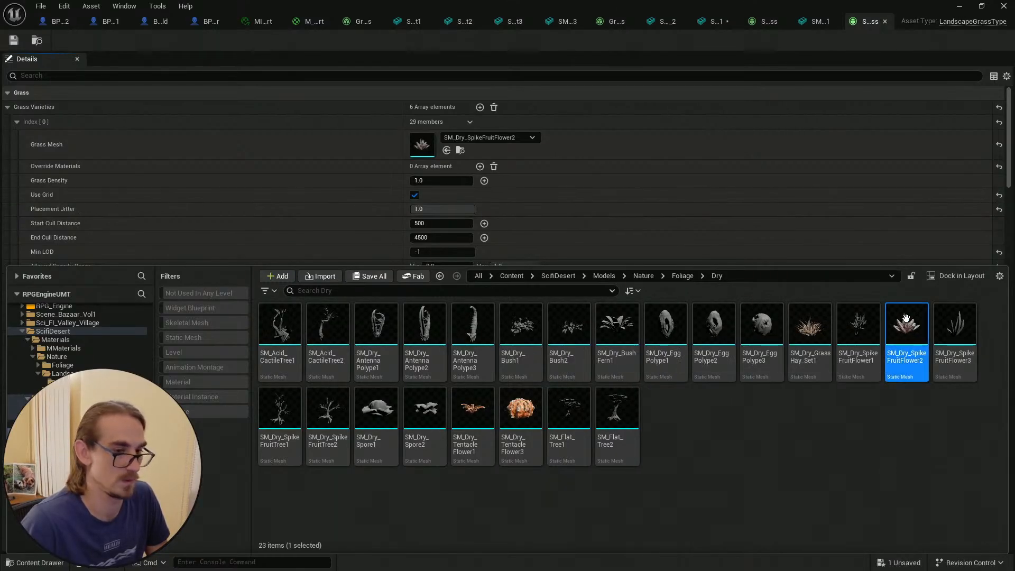
pyautogui.rightClick(920, 322)
pyautogui.moveTo(844, 183)
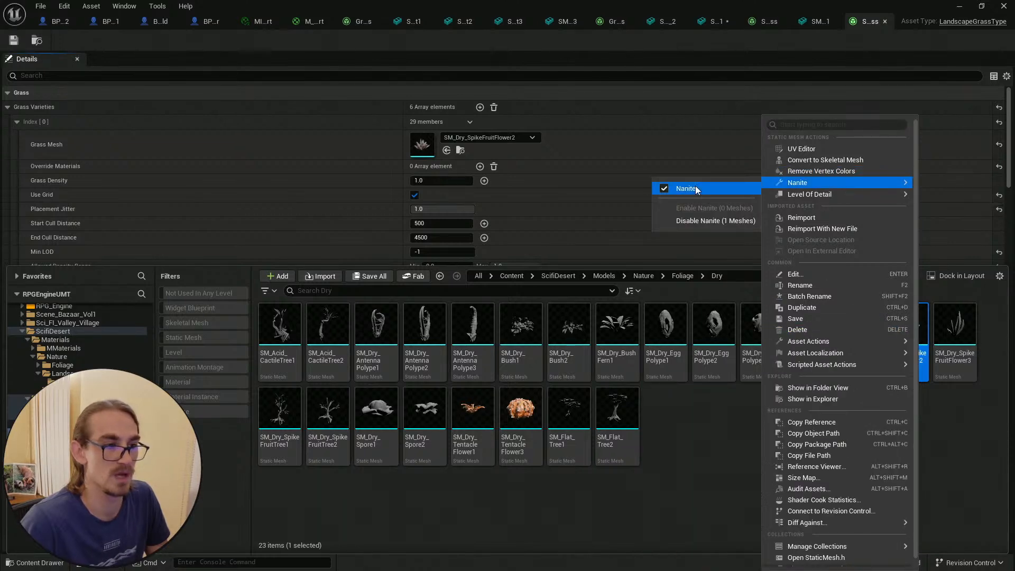
pyautogui.click(710, 188)
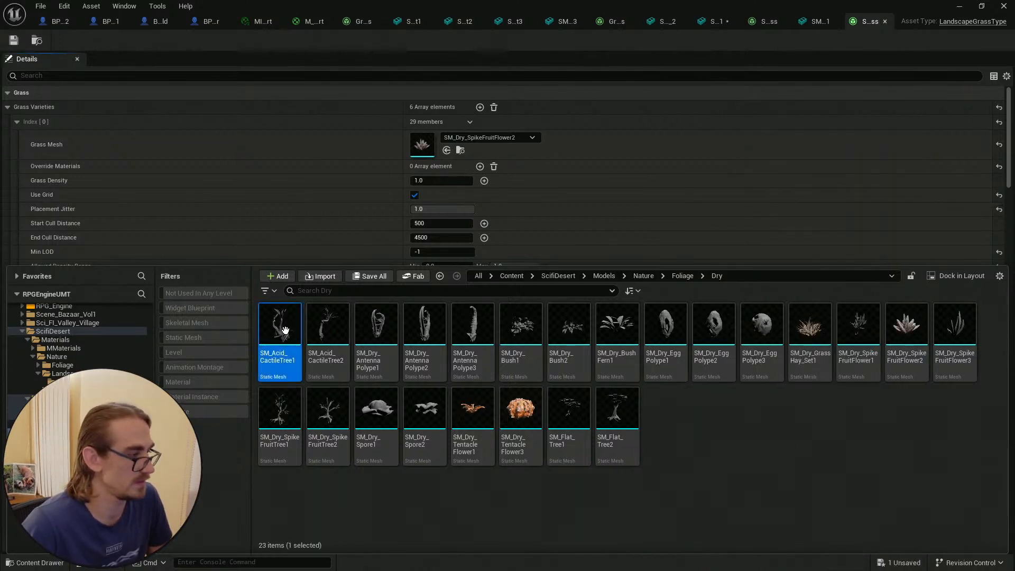
# Select every static mesh in the Dry foliage folder, disable Nanite on all of them, and clear the selection
pyautogui.moveTo(616, 414)
pyautogui.hotkey('ctrl', 'a')
pyautogui.rightClick(624, 414)
pyautogui.moveTo(687, 197)
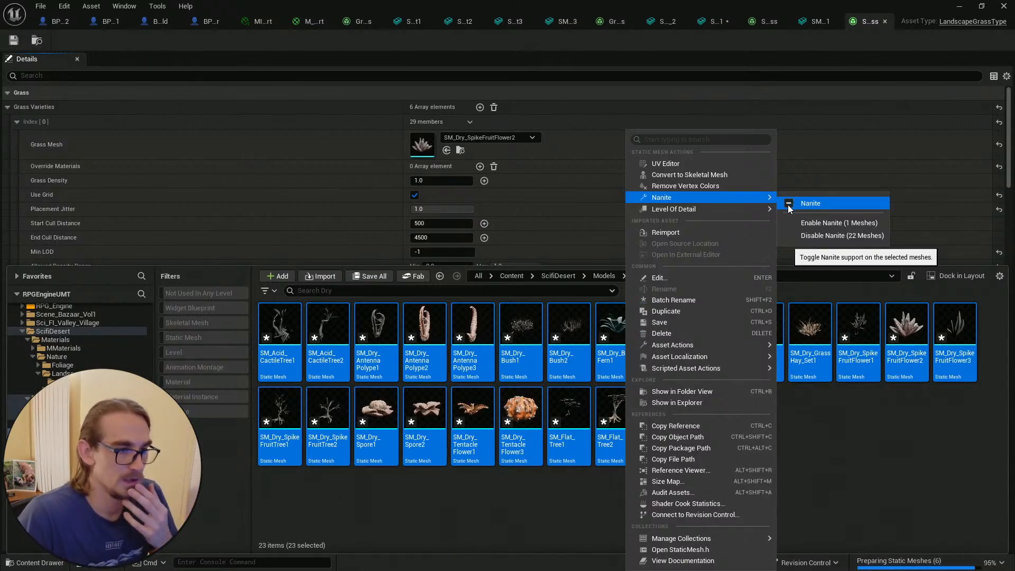
pyautogui.click(846, 237)
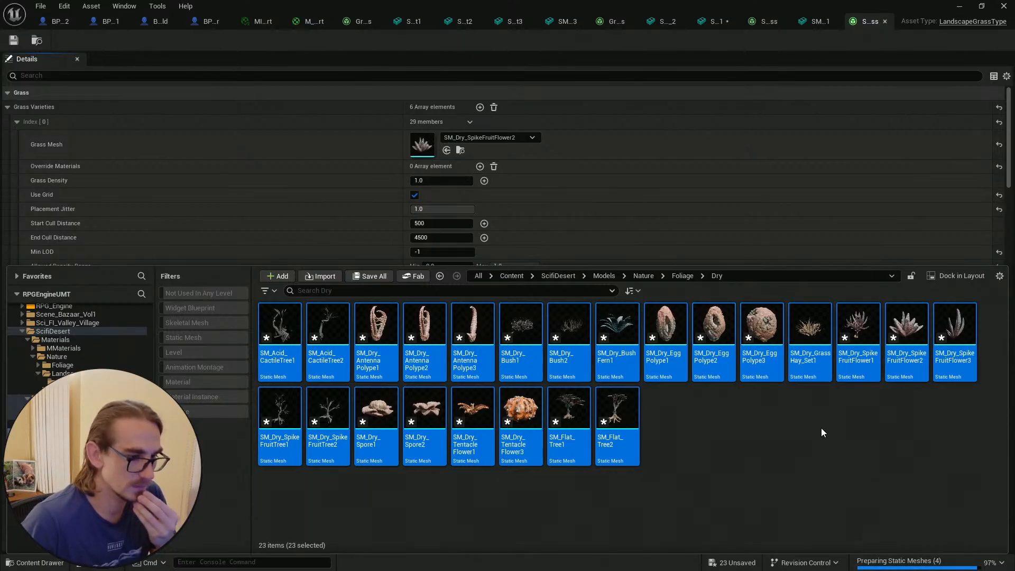
pyautogui.click(846, 402)
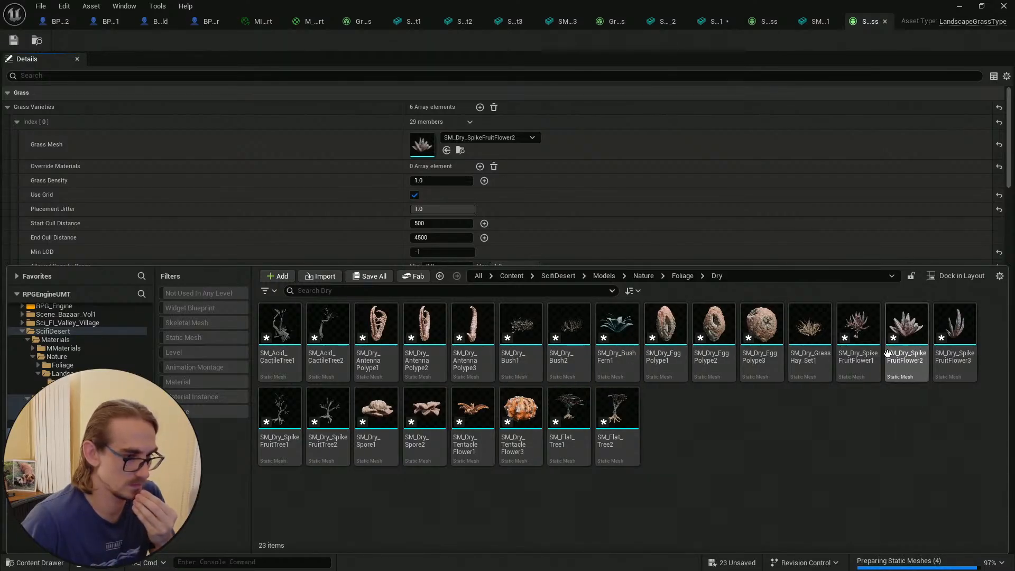
# Open SM_Dry_SpikeFruitFlower2, disable its Support Ray Tracing option and save the mesh
pyautogui.doubleClick(809, 323)
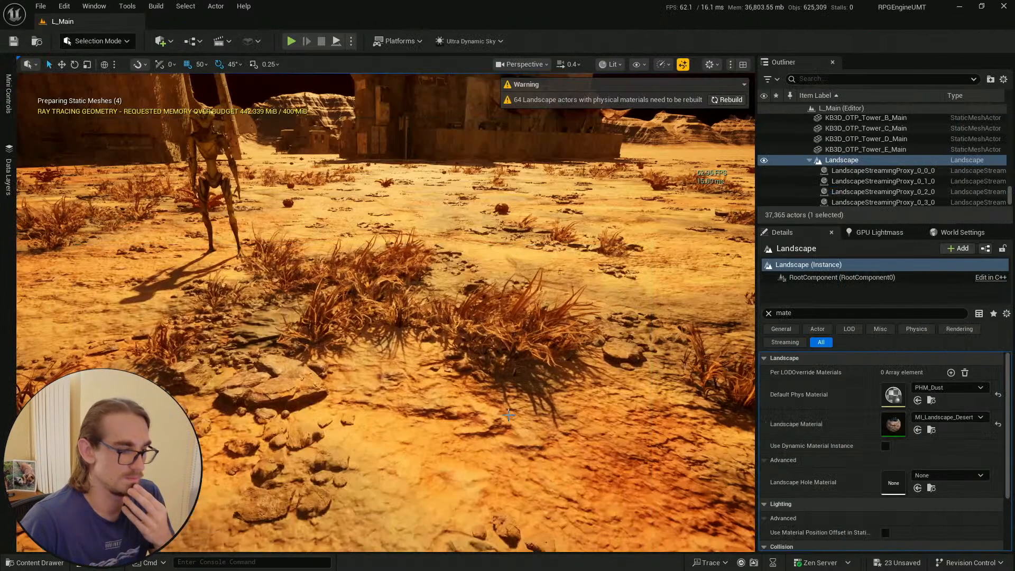
pyautogui.hotkey('ctrl', 'space')
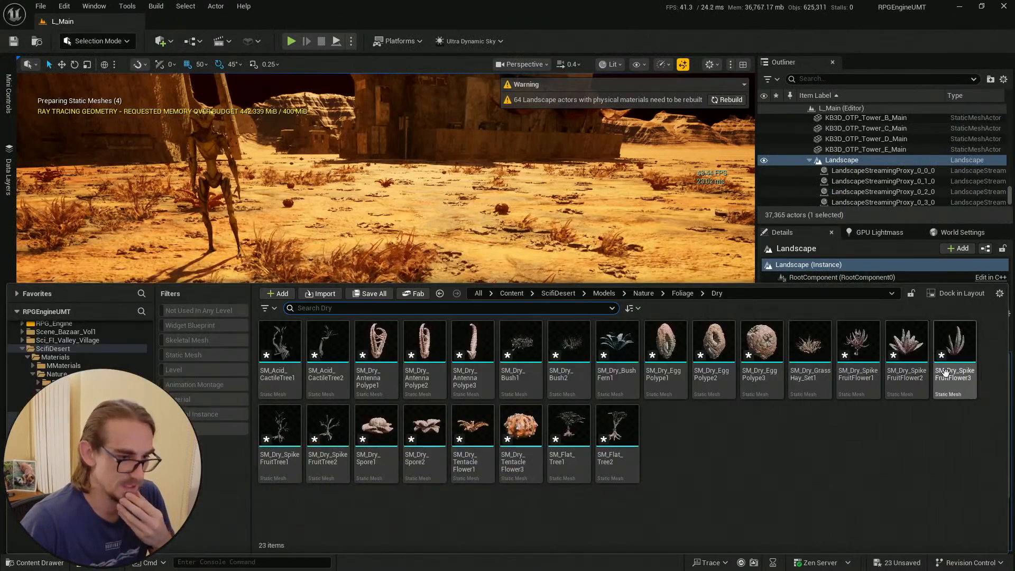
pyautogui.doubleClick(925, 370)
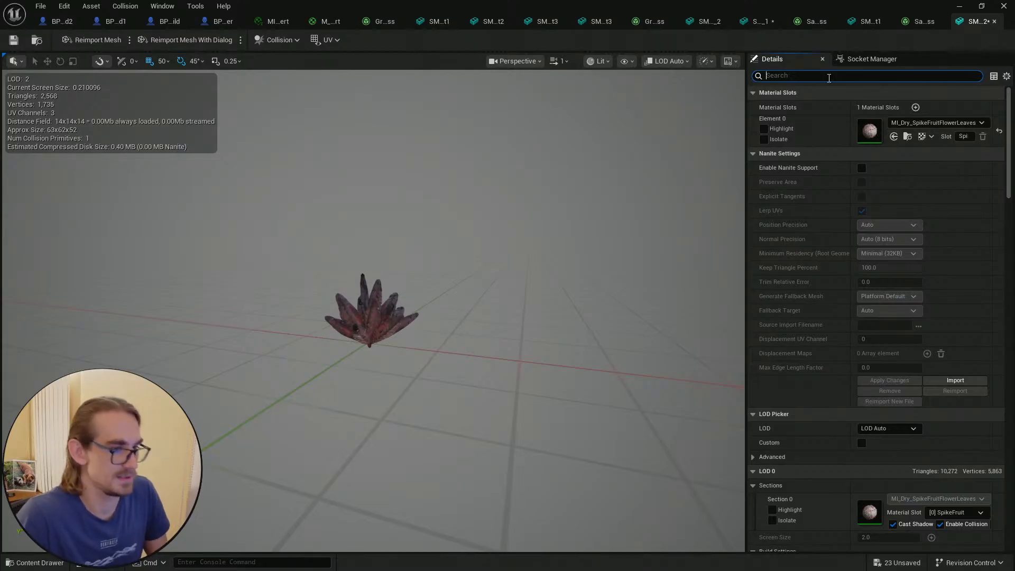
pyautogui.click(829, 77)
pyautogui.write('ray')
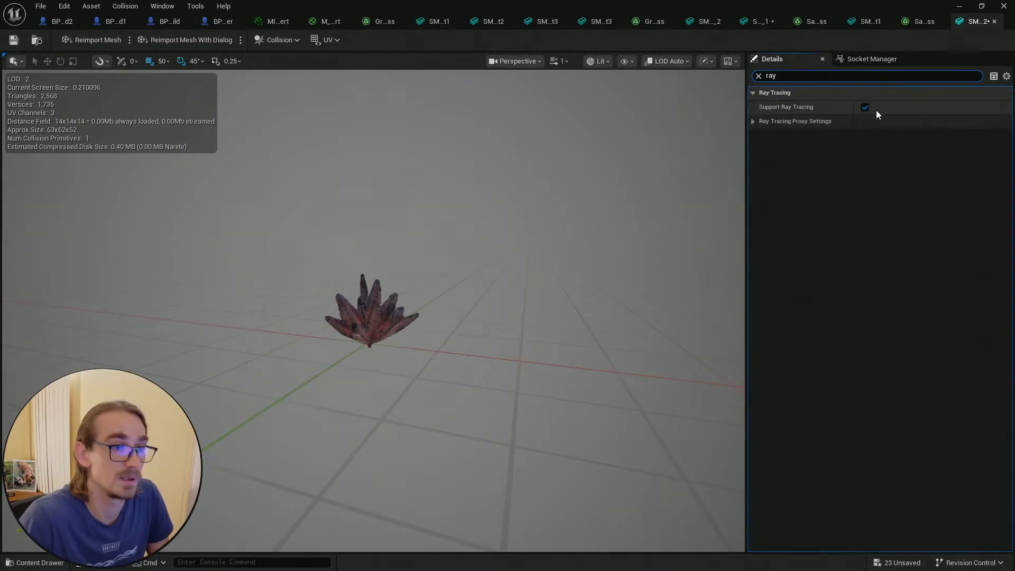
pyautogui.click(14, 39)
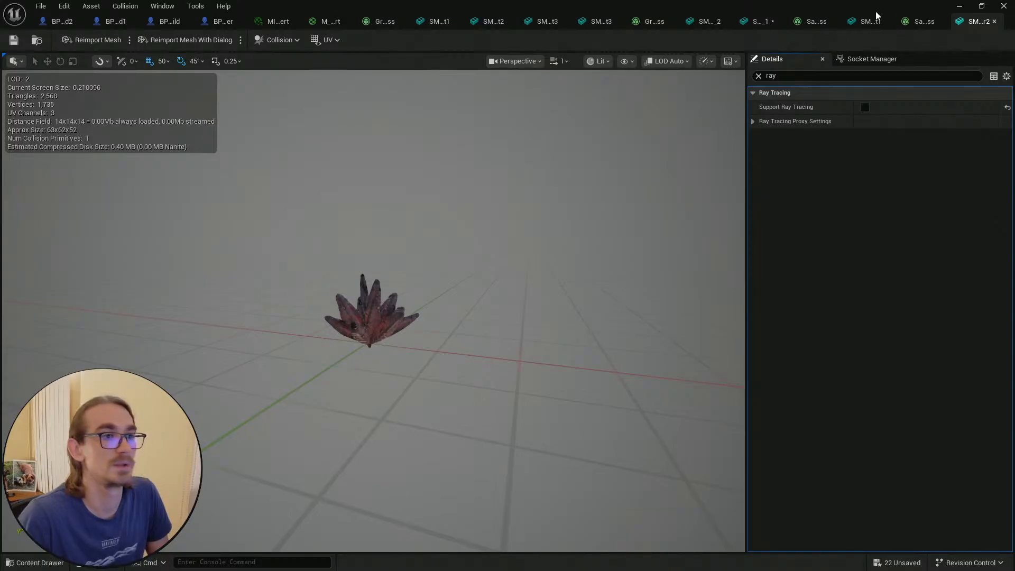
pyautogui.click(958, 6)
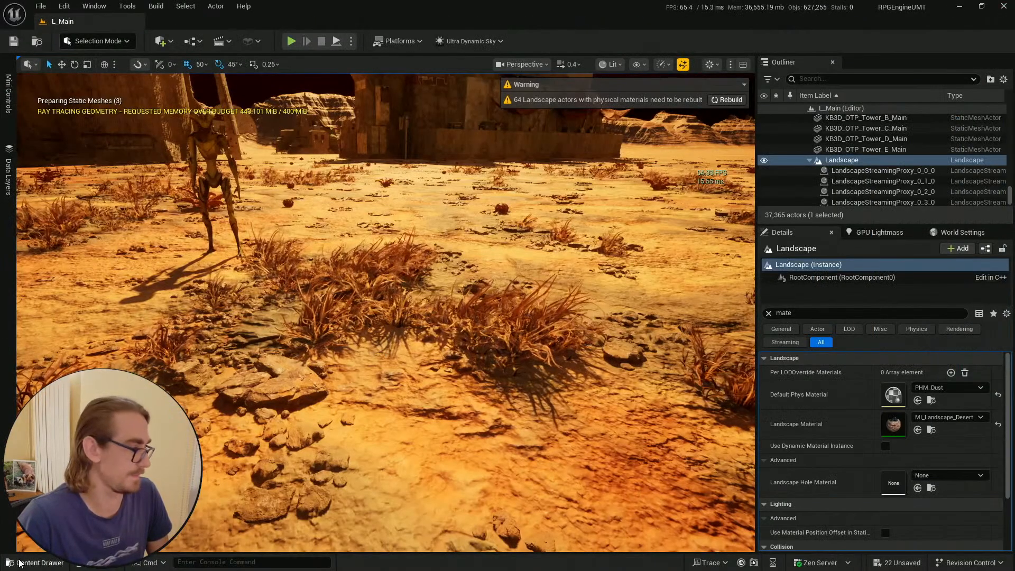
pyautogui.hotkey('ctrl', 'space')
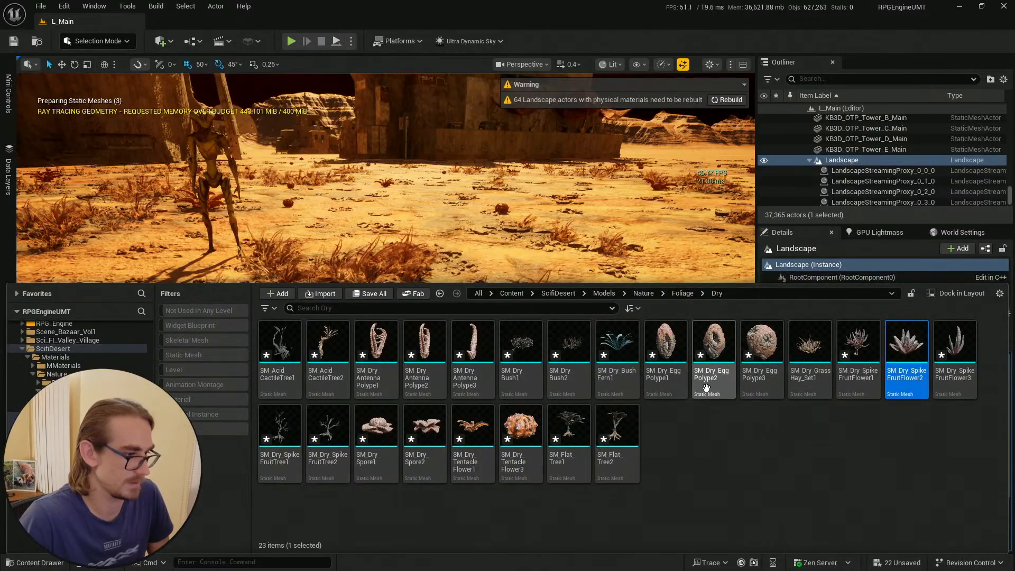
pyautogui.moveTo(561, 231)
pyautogui.mouseDown(button='right')
pyautogui.moveTo(545, 242)
pyautogui.moveTo(556, 243)
pyautogui.mouseUp(button='right')
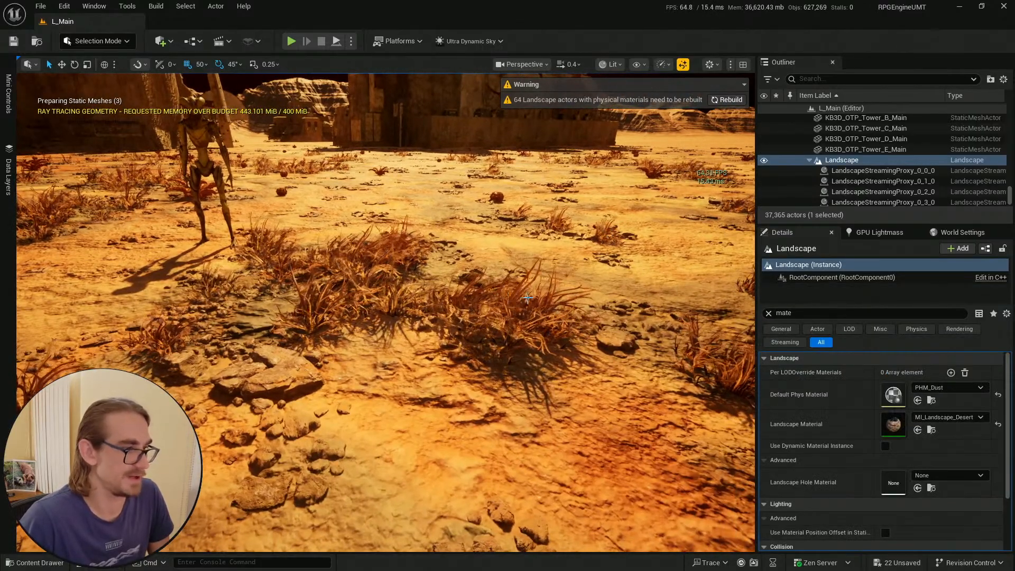
pyautogui.hotkey('alt', 'Tab')
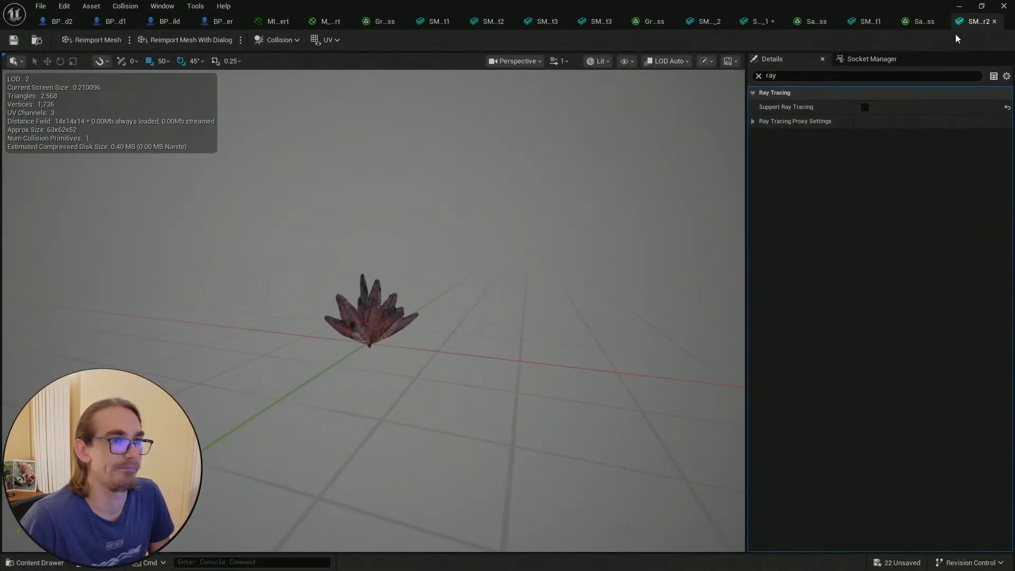
# Collapse the first variety in the grass type, open SM_Dry_TentacleFlower1 from the second, and disable its Support Ray Tracing option
pyautogui.click(922, 21)
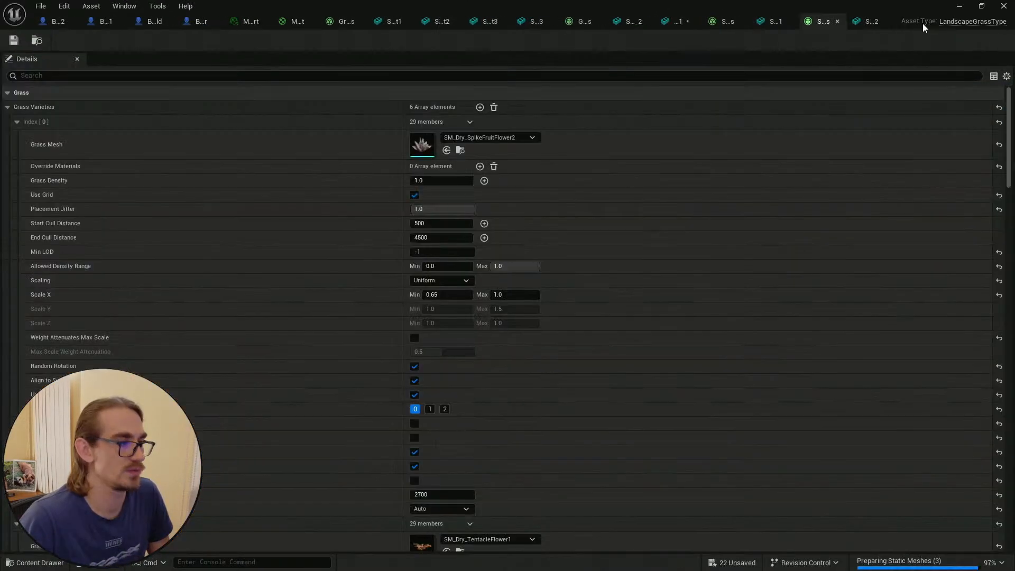
pyautogui.click(17, 122)
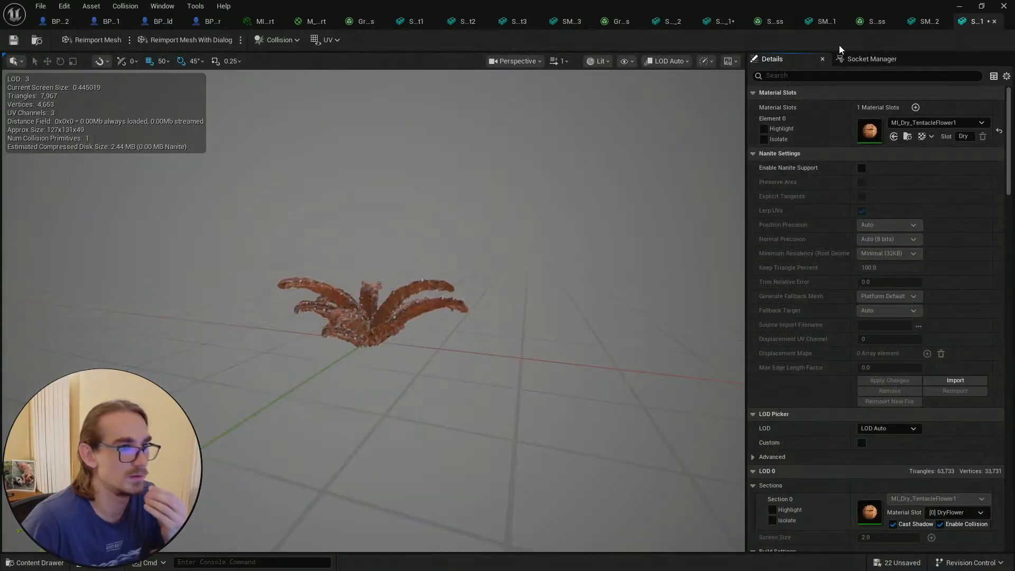
pyautogui.click(798, 75)
pyautogui.write('ray')
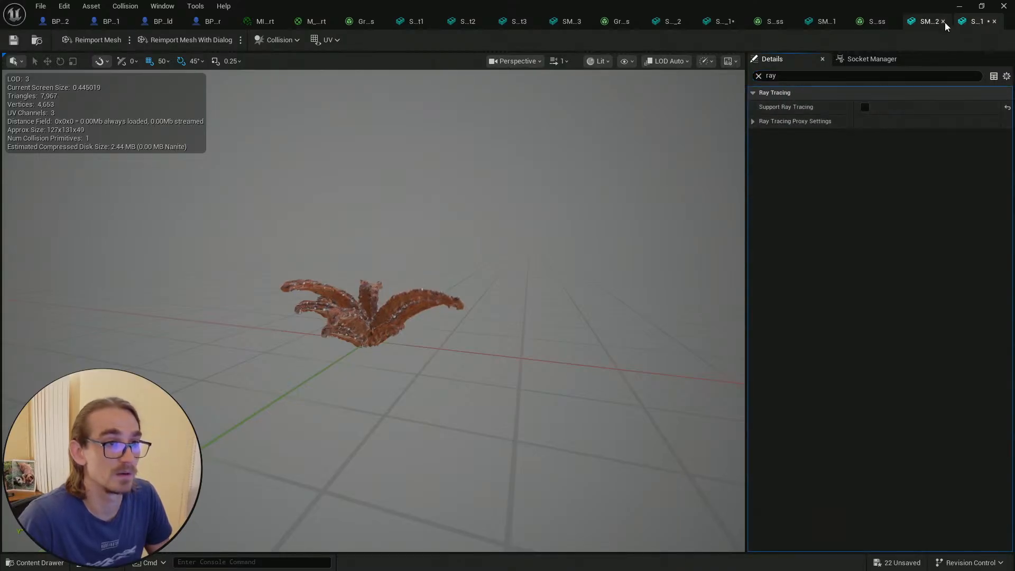
pyautogui.click(959, 6)
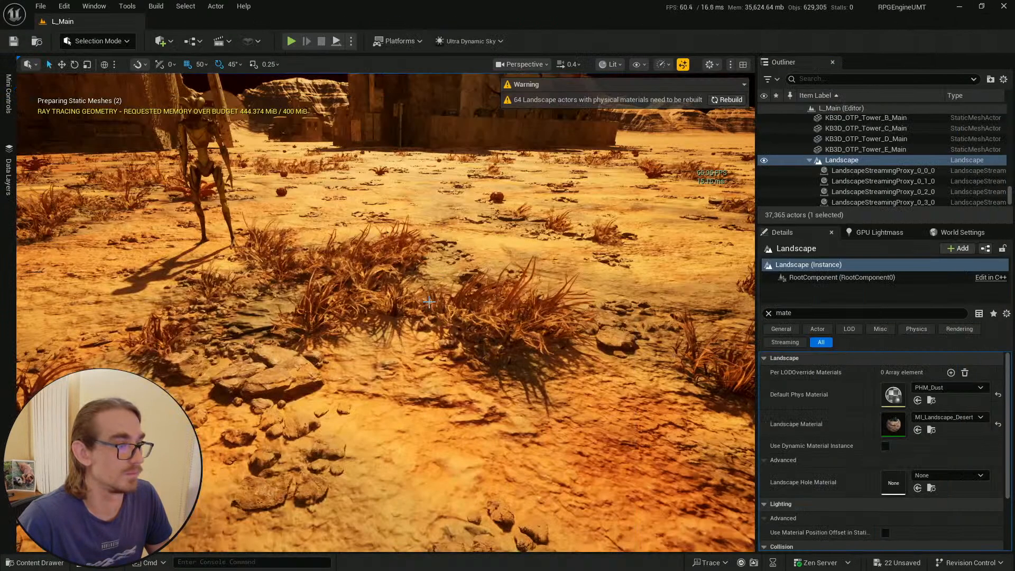
pyautogui.hotkey('ctrl', 'space')
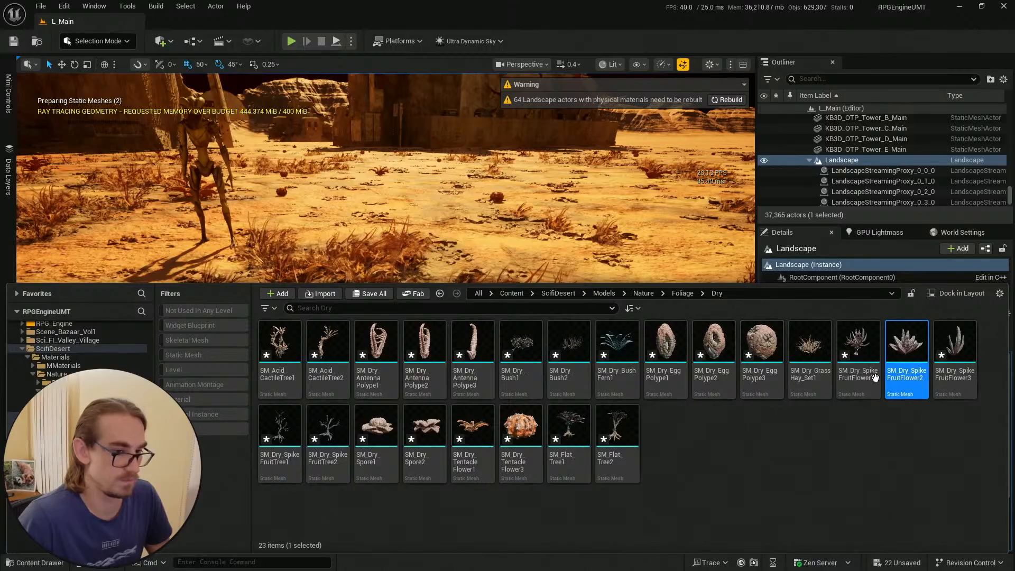
pyautogui.hotkey('alt', 'Tab')
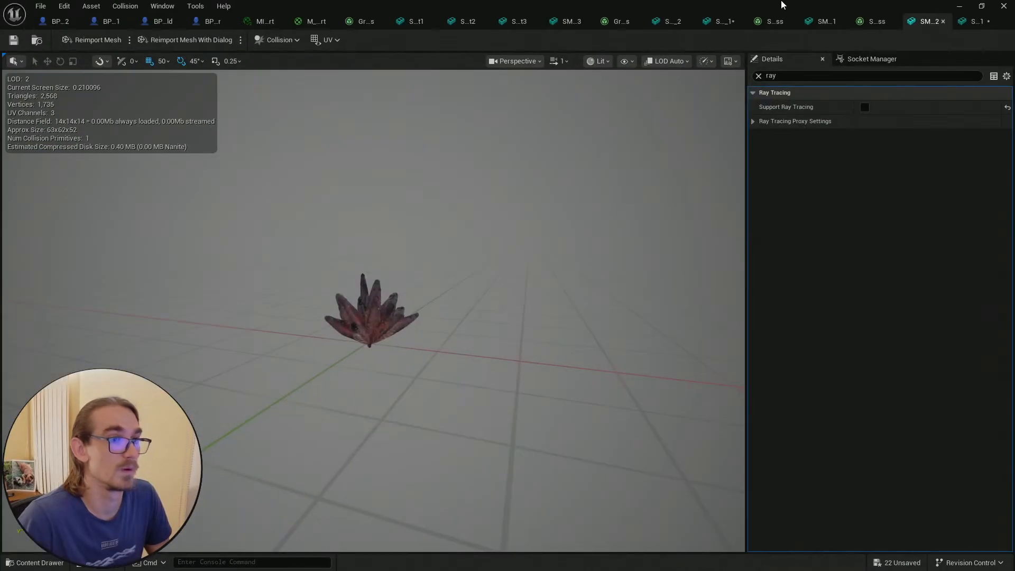
# Return to the grass type, open the third variety's mesh SM_Dry_TentacleFlower3, disable its Support Ray Tracing option and save it
pyautogui.click(875, 21)
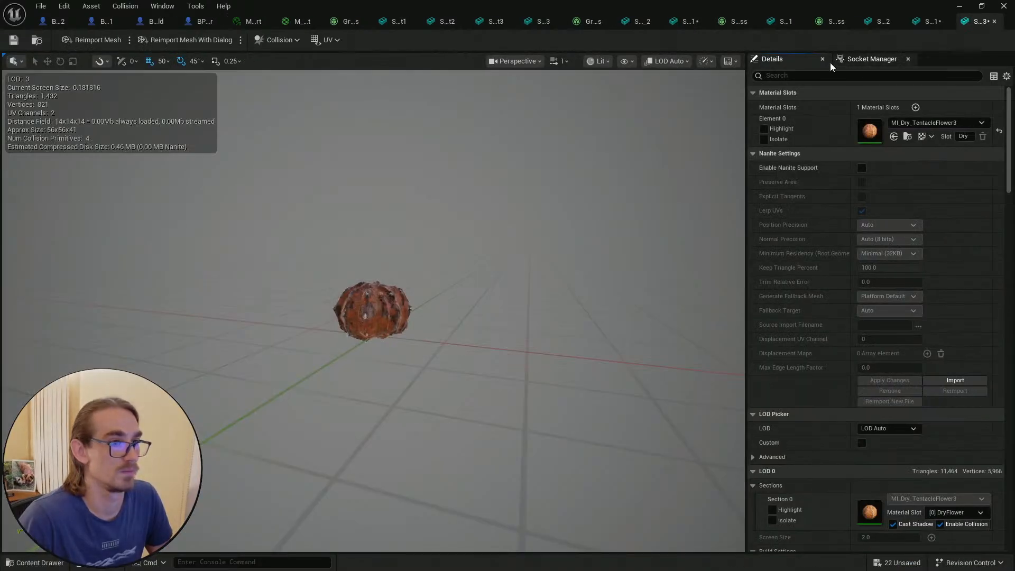
pyautogui.click(809, 77)
pyautogui.write('ra')
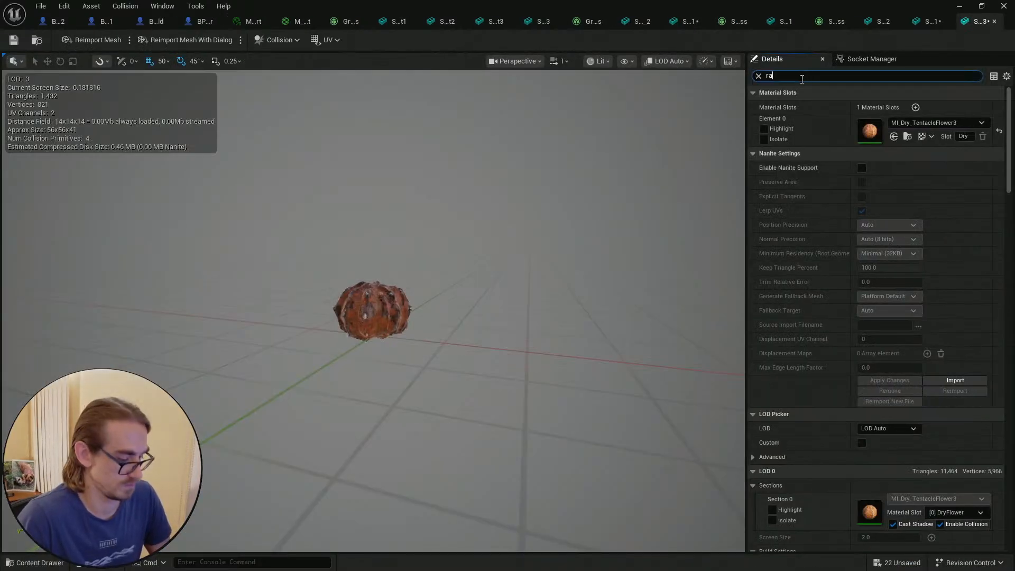
pyautogui.write('y')
pyautogui.click(11, 42)
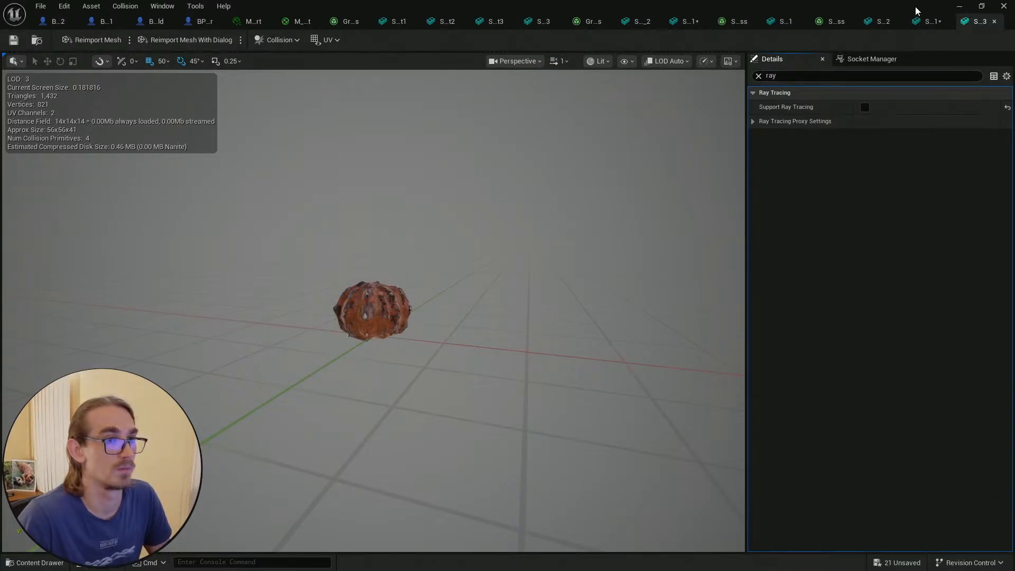
# Open the fourth variety's mesh SM_Debris_Dry_Rocks1 and disable its Support Ray Tracing option
pyautogui.click(958, 6)
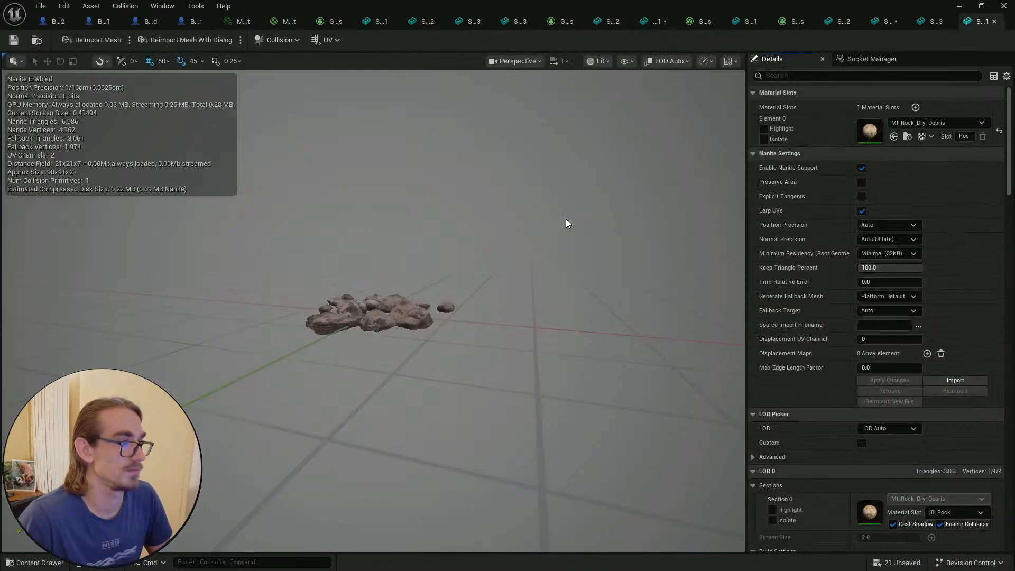
pyautogui.click(821, 77)
pyautogui.write('ra')
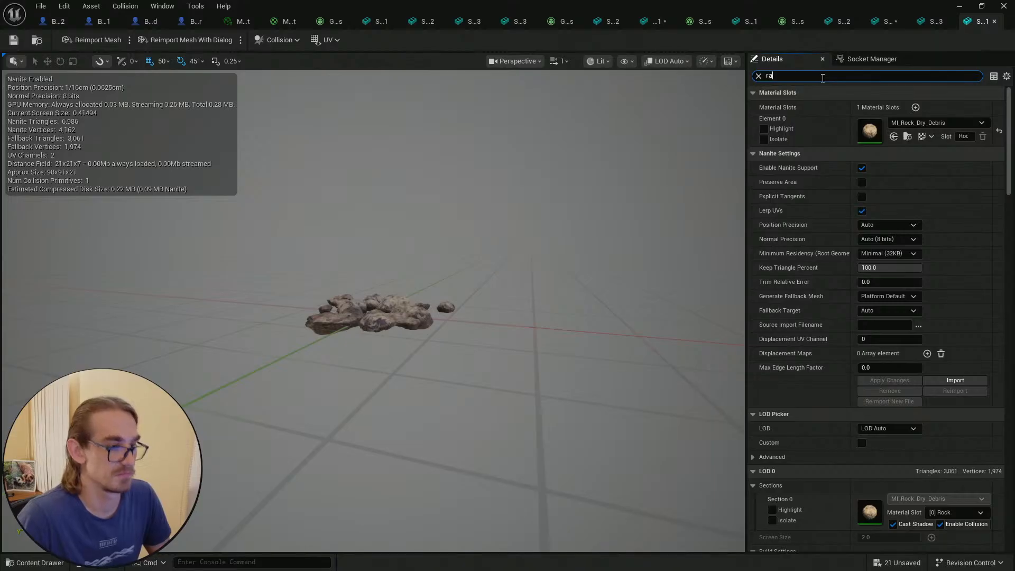
pyautogui.write('y')
pyautogui.click(865, 108)
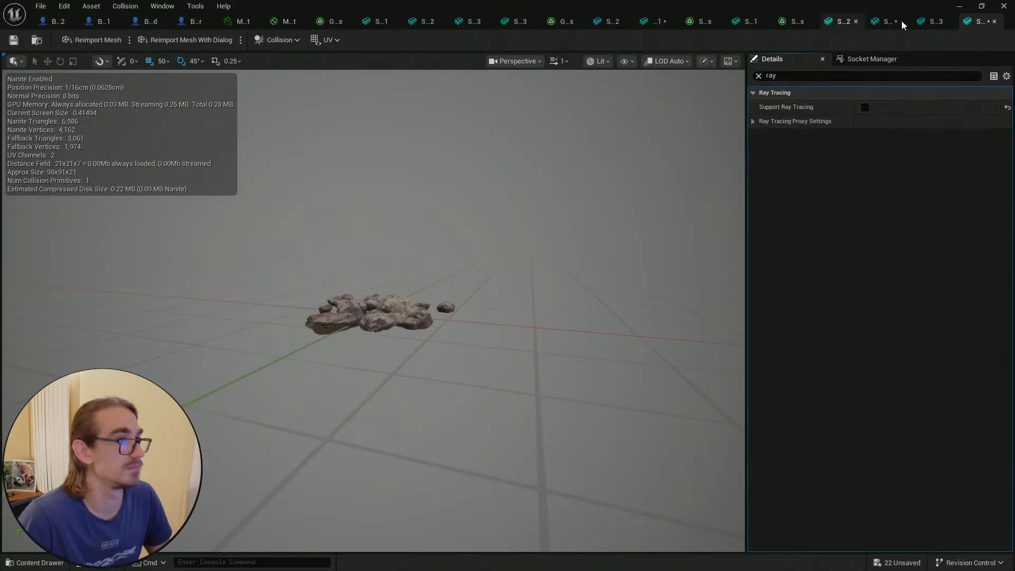
# Return to the grass type, open the fifth variety's mesh SM_Debris_Dry_Rocks_2, disable its Support Ray Tracing option and save it
pyautogui.click(791, 21)
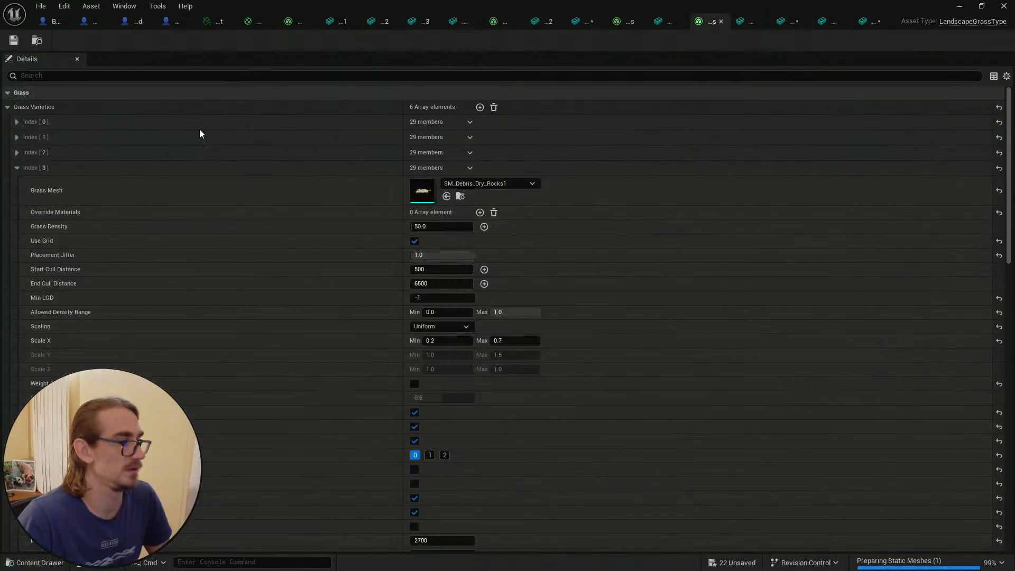
pyautogui.click(4, 164)
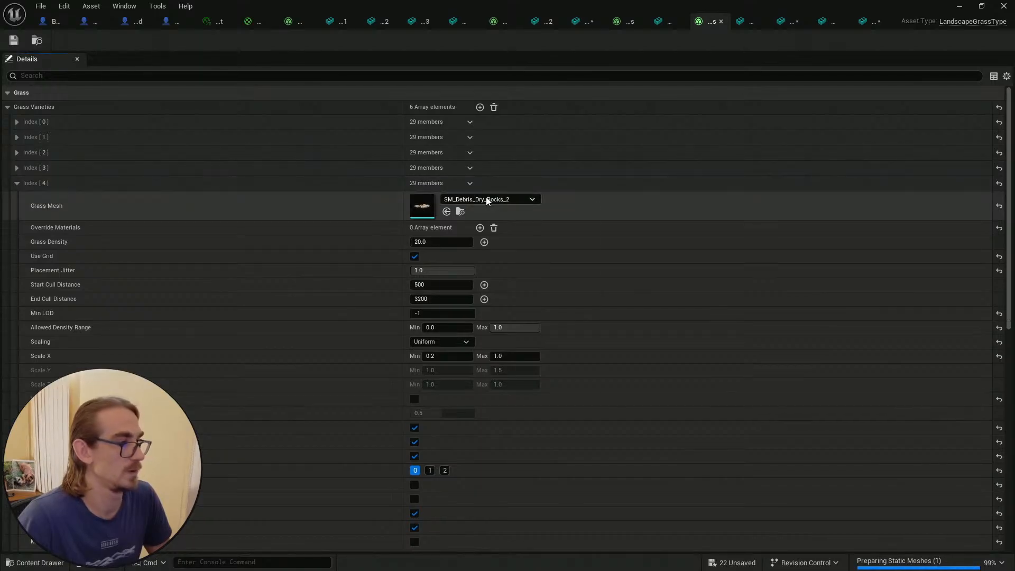
pyautogui.click(532, 199)
pyautogui.click(421, 212)
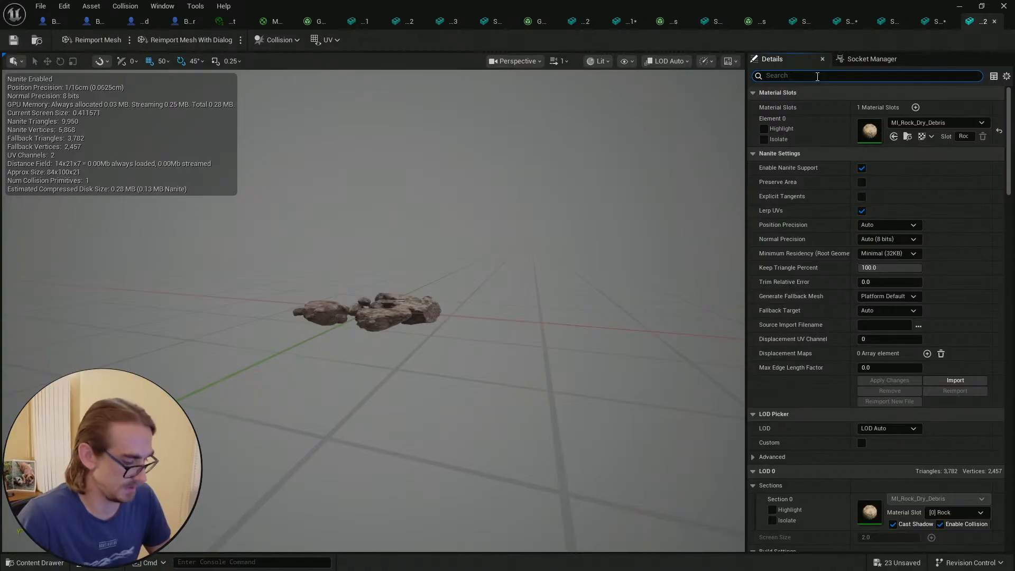
pyautogui.write('ray')
pyautogui.click(866, 108)
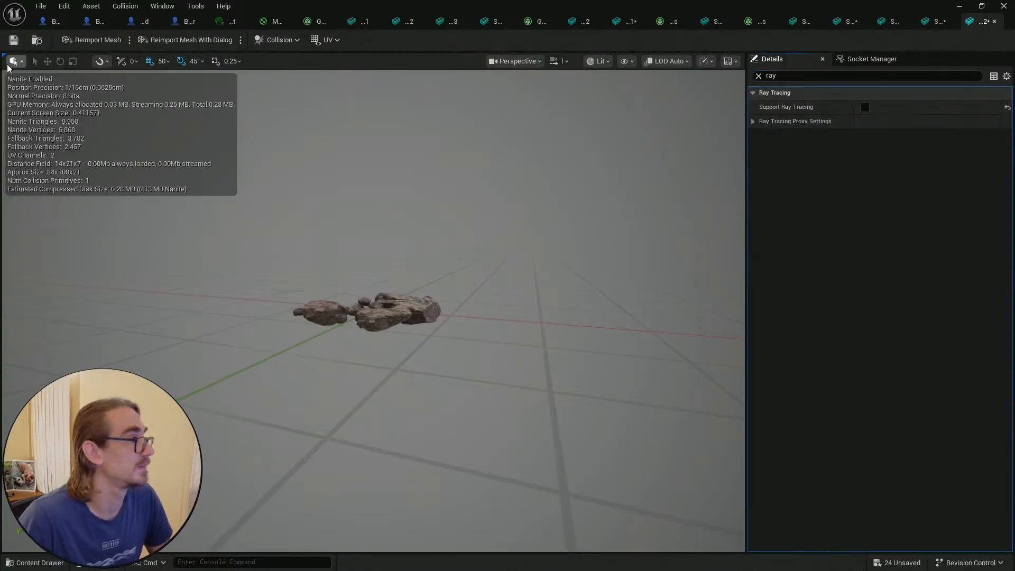
pyautogui.click(13, 40)
# Open the sixth variety's mesh SM_Debris_Dry_Rocks_5, disable its Support Ray Tracing option, and collapse that variety in the grass type
pyautogui.click(759, 22)
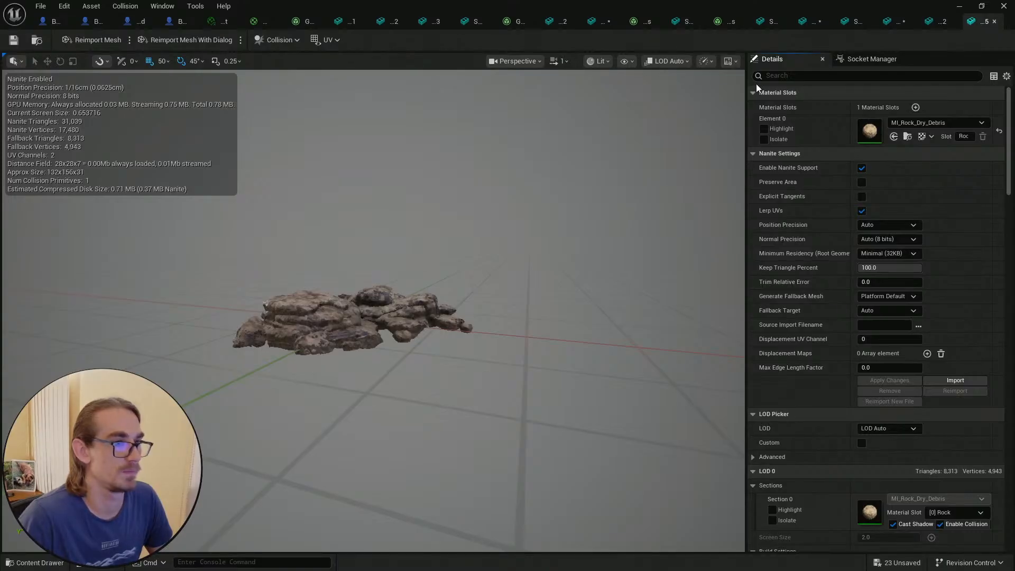
pyautogui.click(795, 75)
pyautogui.write('ya')
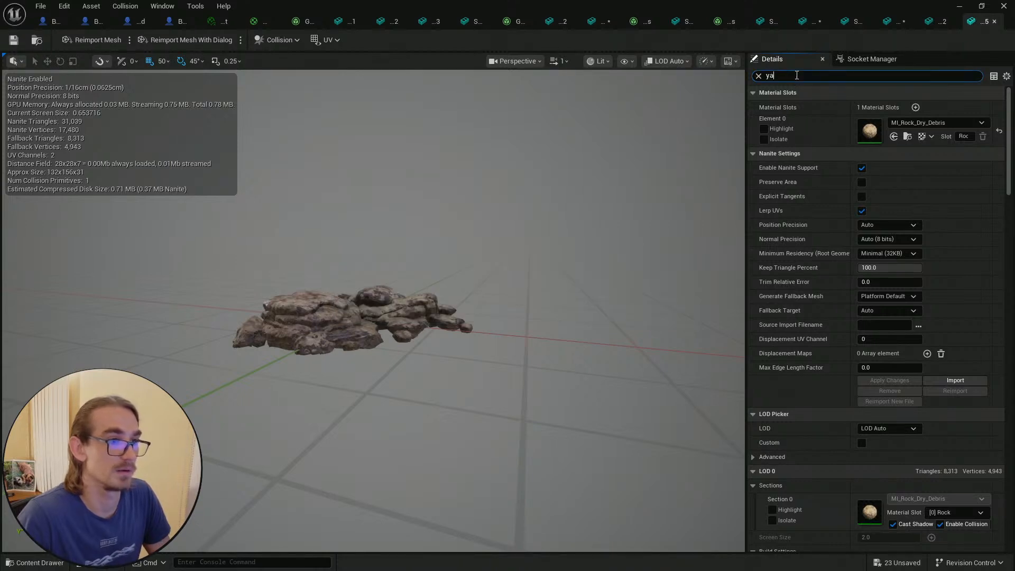
pyautogui.write('ray')
pyautogui.click(865, 107)
pyautogui.click(723, 21)
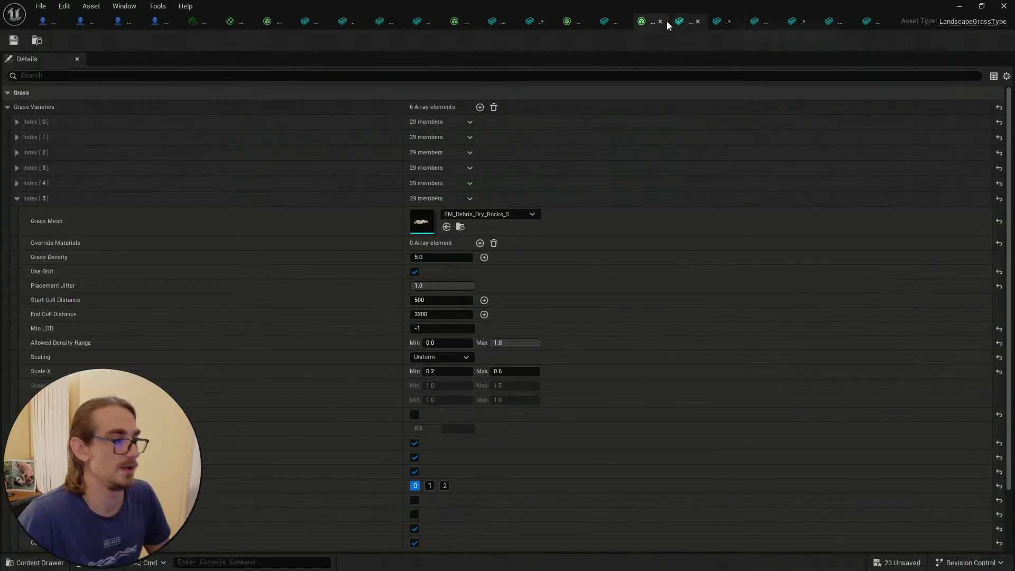
pyautogui.click(17, 198)
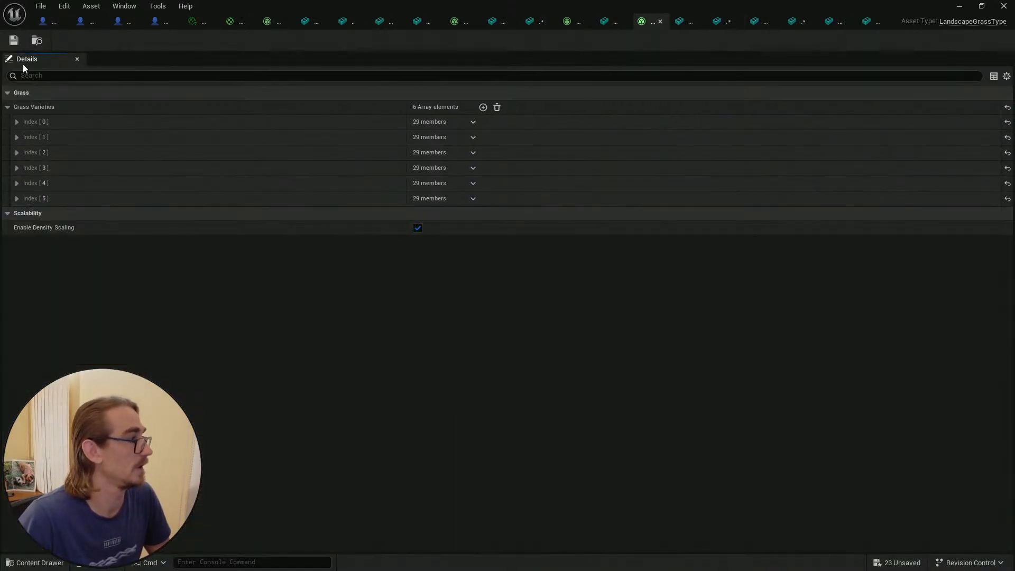
# Go through the varieties of the five-element grass type and open the first one's mesh SM_Debris_Dry_Rocks1 to check its ray tracing setting
pyautogui.click(567, 21)
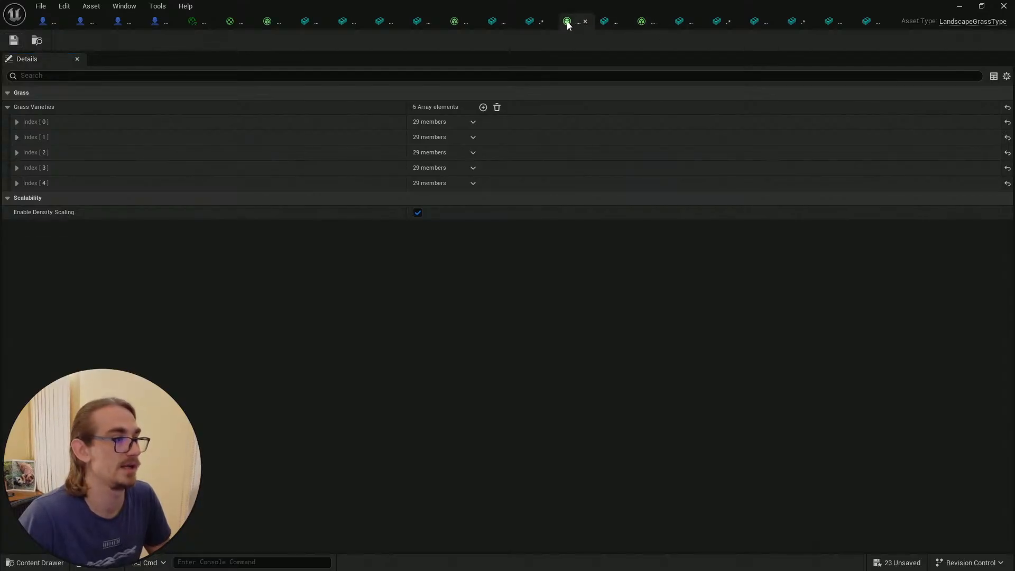
pyautogui.click(16, 183)
pyautogui.click(17, 184)
pyautogui.click(16, 169)
pyautogui.click(15, 152)
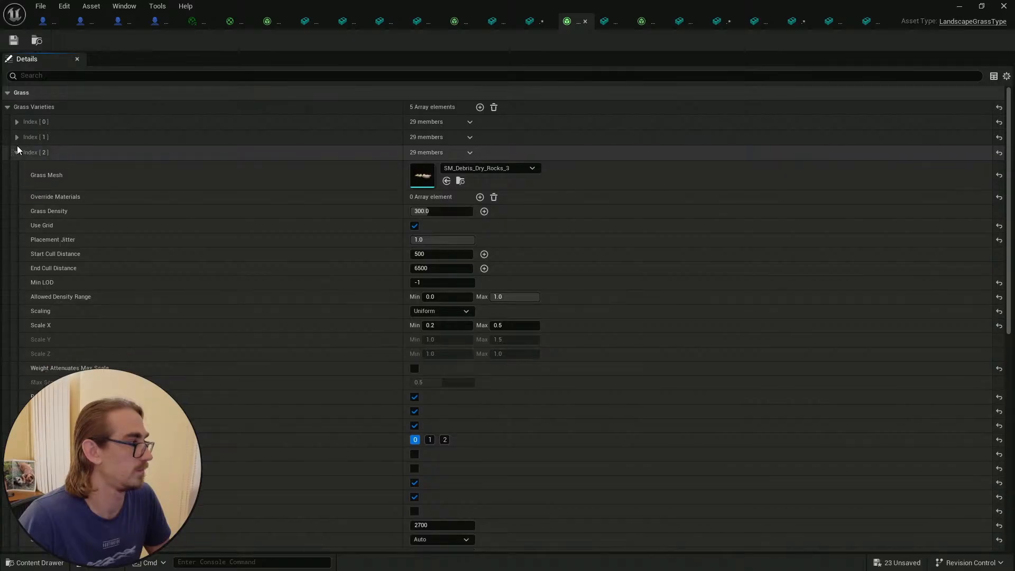
pyautogui.click(16, 136)
pyautogui.click(18, 125)
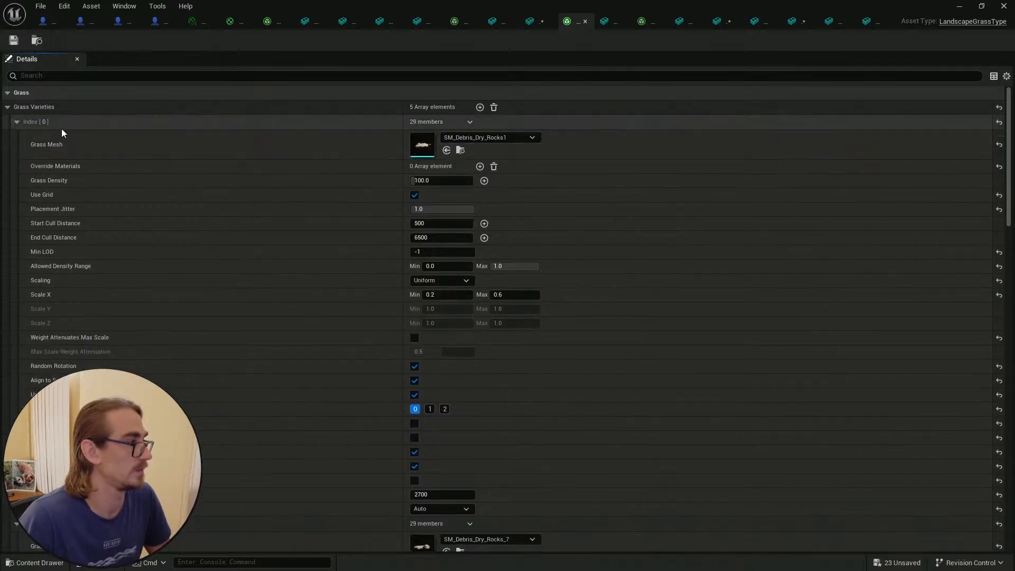
pyautogui.doubleClick(423, 152)
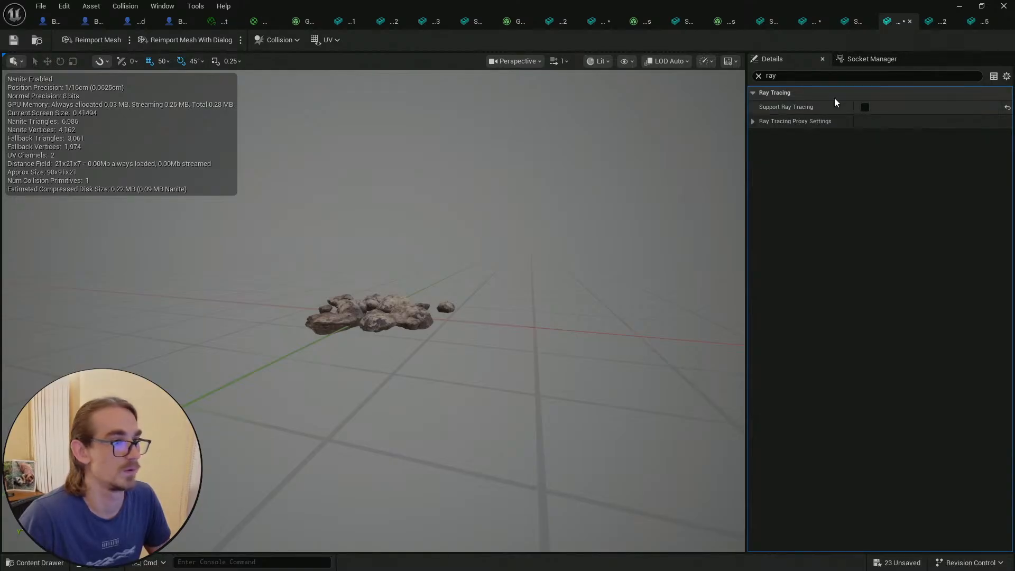
# Collapse the first variety in the grass type, open the second variety's mesh SM_Debris_Dry_Rocks_7, and disable its Support Ray Tracing option
pyautogui.click(632, 21)
pyautogui.click(17, 122)
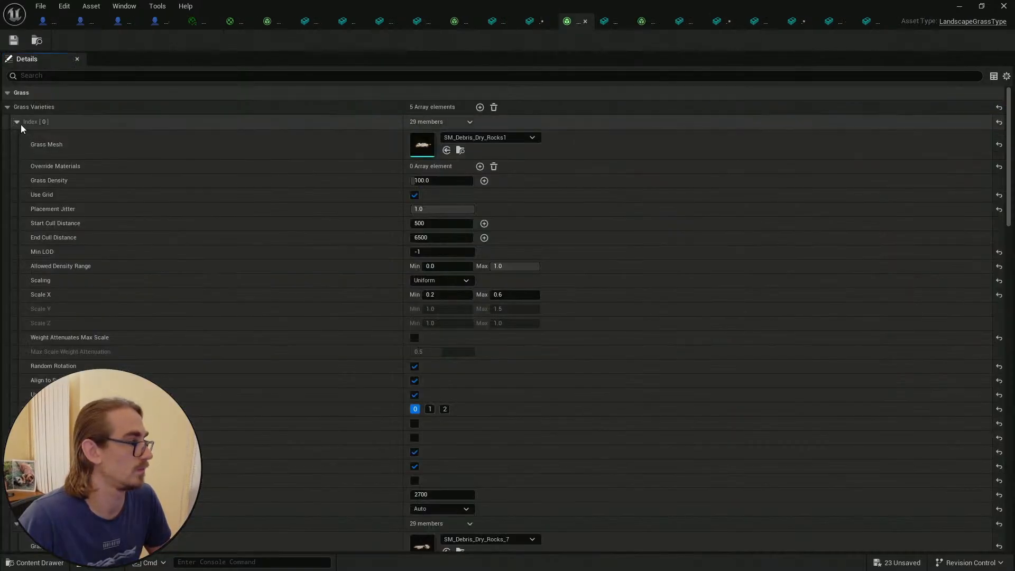
pyautogui.click(16, 137)
pyautogui.doubleClick(417, 162)
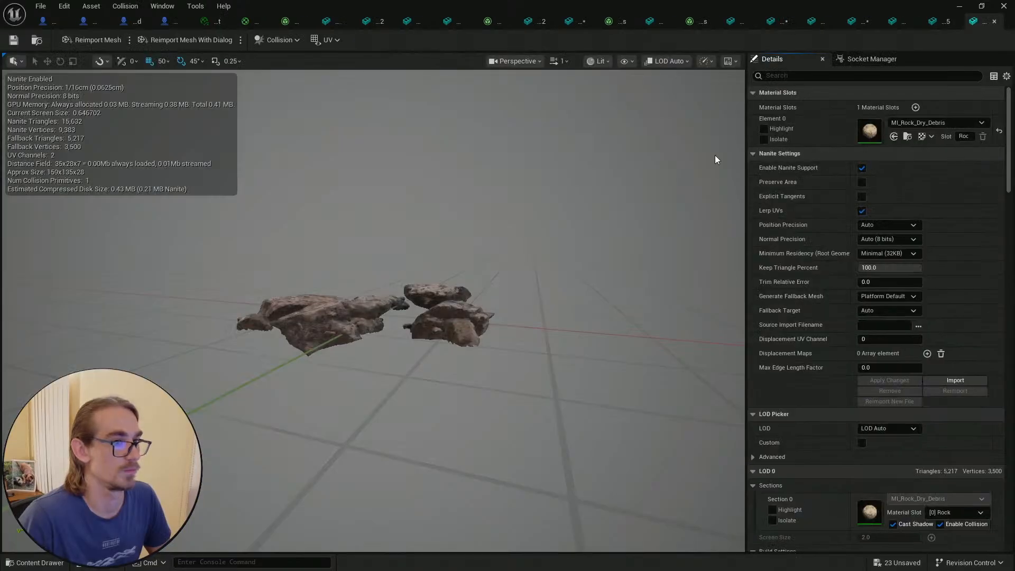
pyautogui.click(816, 76)
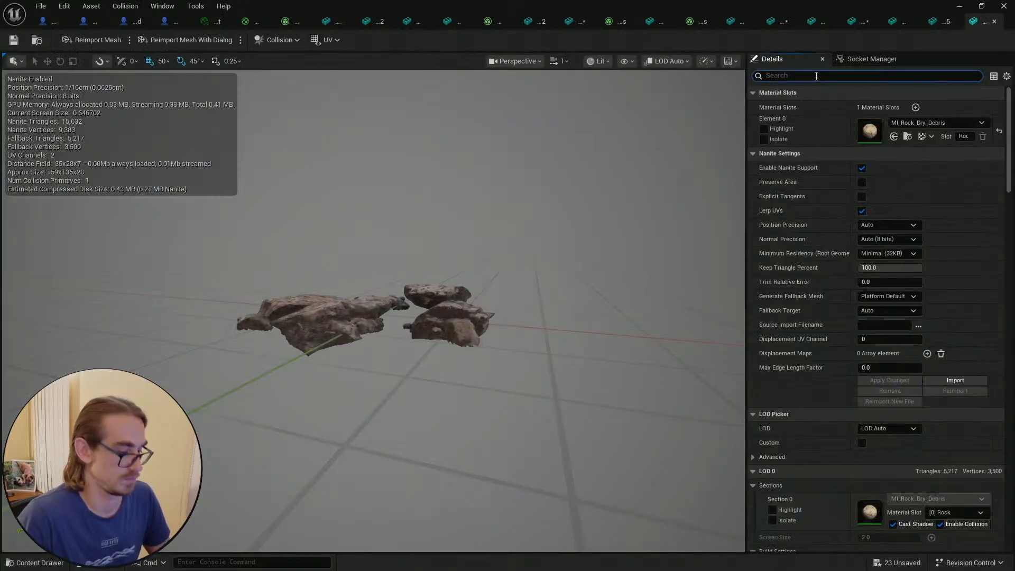
pyautogui.write('ray')
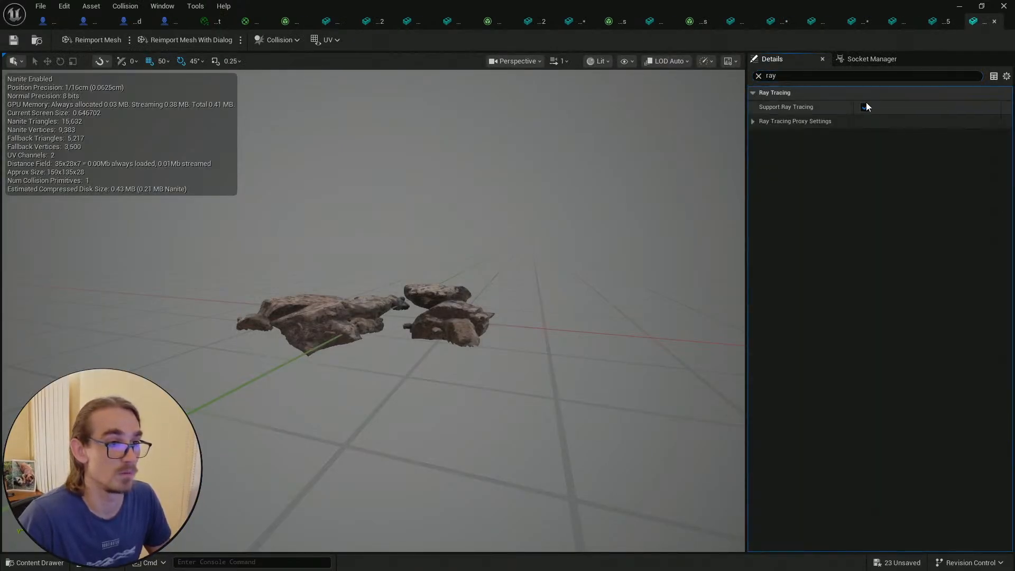
pyautogui.click(865, 106)
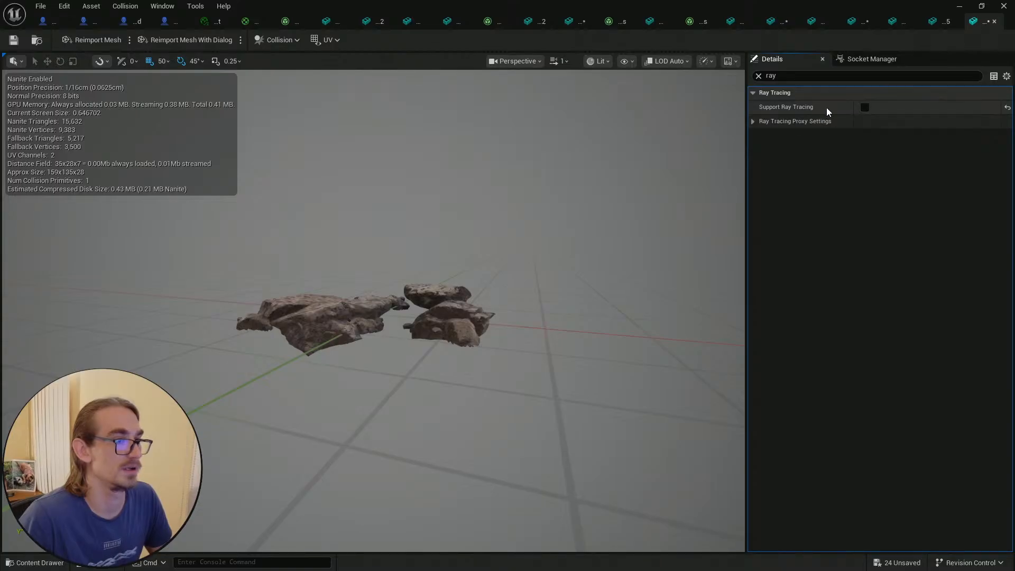
# Return to the five-element grass type, open the third variety's mesh SM_Debris_Dry_Rocks_3, and disable its Support Ray Tracing option
pyautogui.click(690, 21)
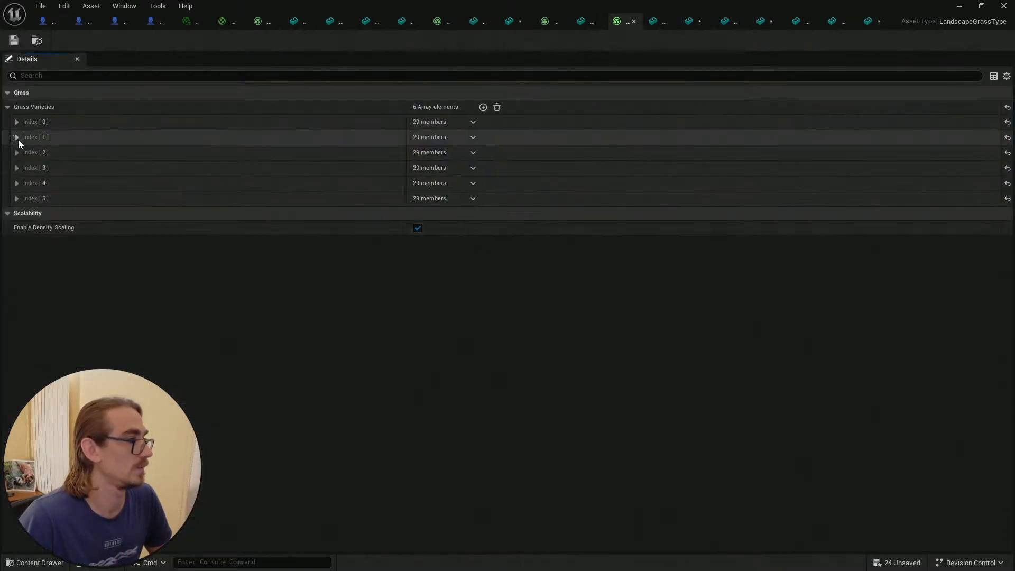
pyautogui.click(546, 23)
pyautogui.click(17, 137)
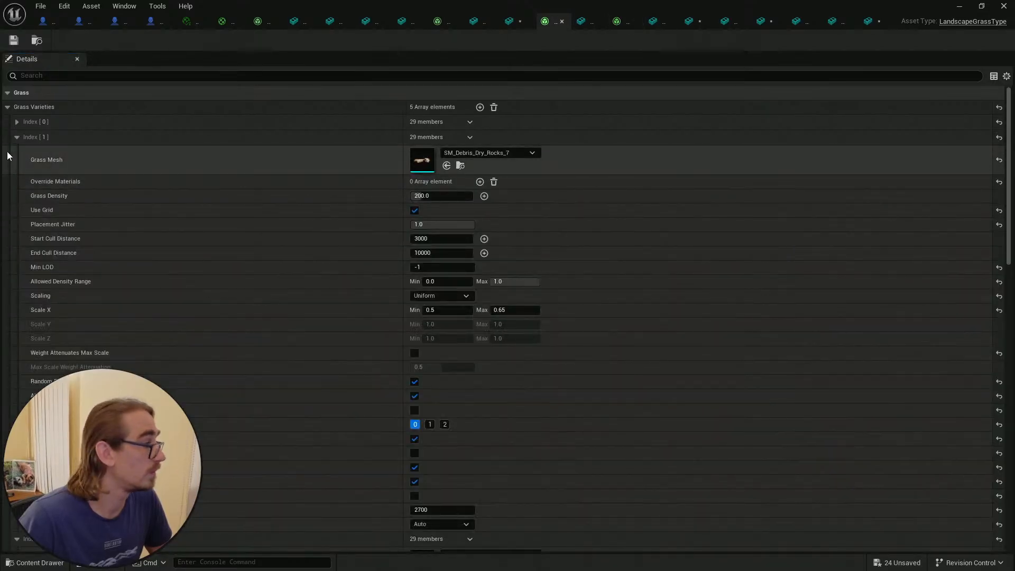
pyautogui.click(17, 152)
pyautogui.click(17, 152)
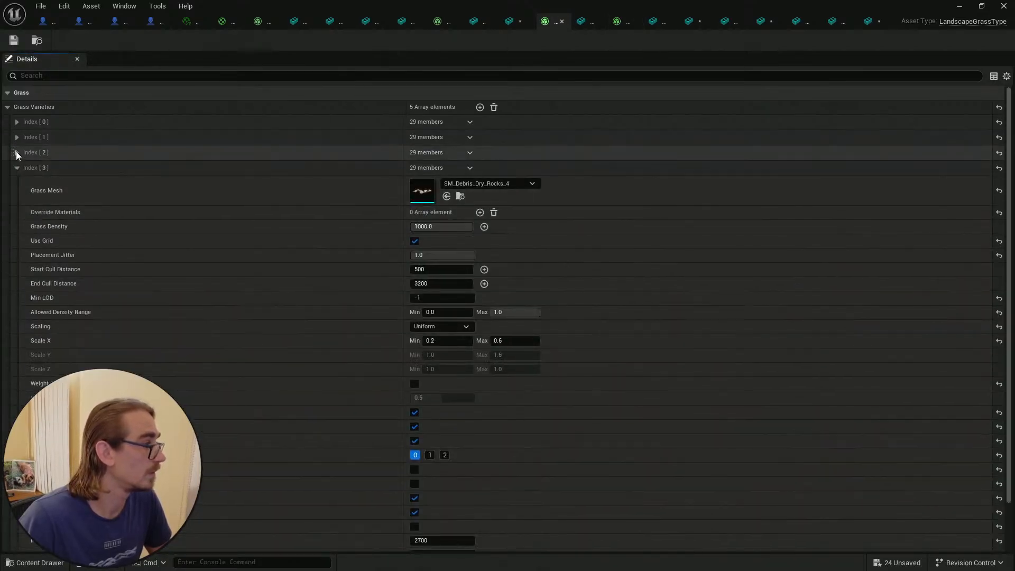
pyautogui.click(17, 153)
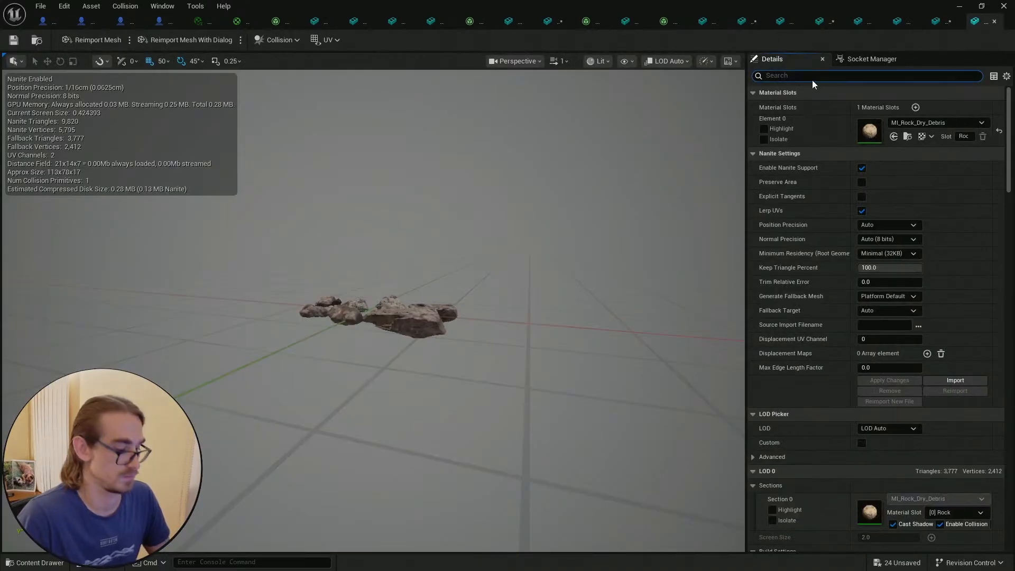
pyautogui.click(812, 78)
pyautogui.write('ray')
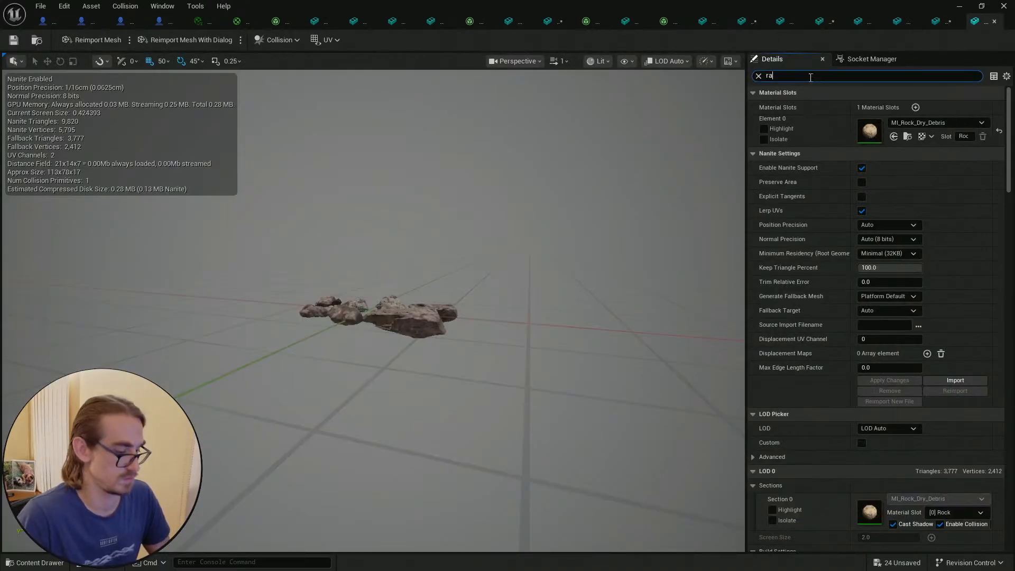
# Collapse the third variety in the five-element grass type, open the fourth variety's mesh SM_Debris_Dry_Rocks_4, and disable its Support Ray Tracing option
pyautogui.click(469, 21)
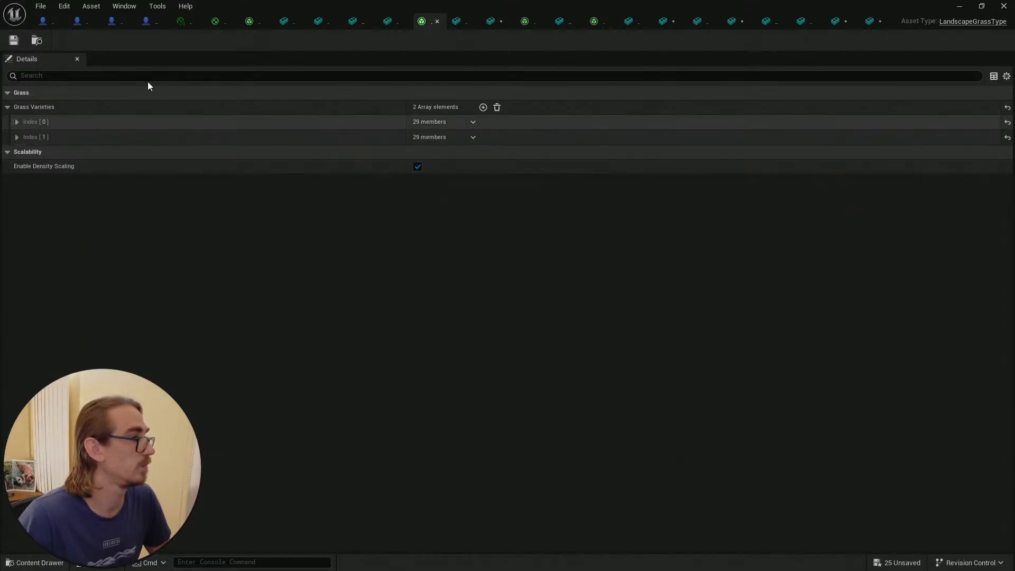
pyautogui.click(592, 22)
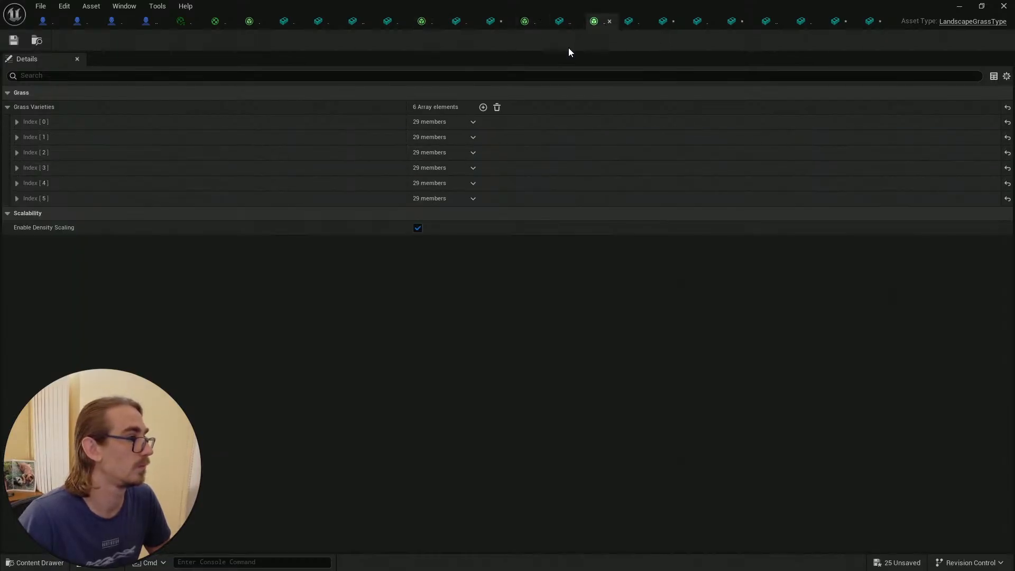
pyautogui.click(522, 24)
pyautogui.click(16, 152)
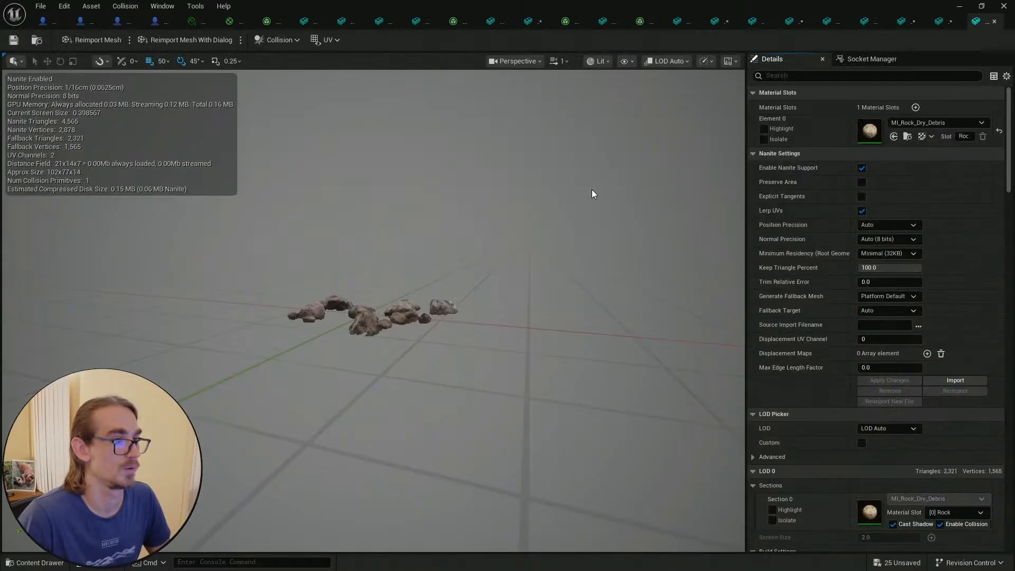
pyautogui.click(803, 78)
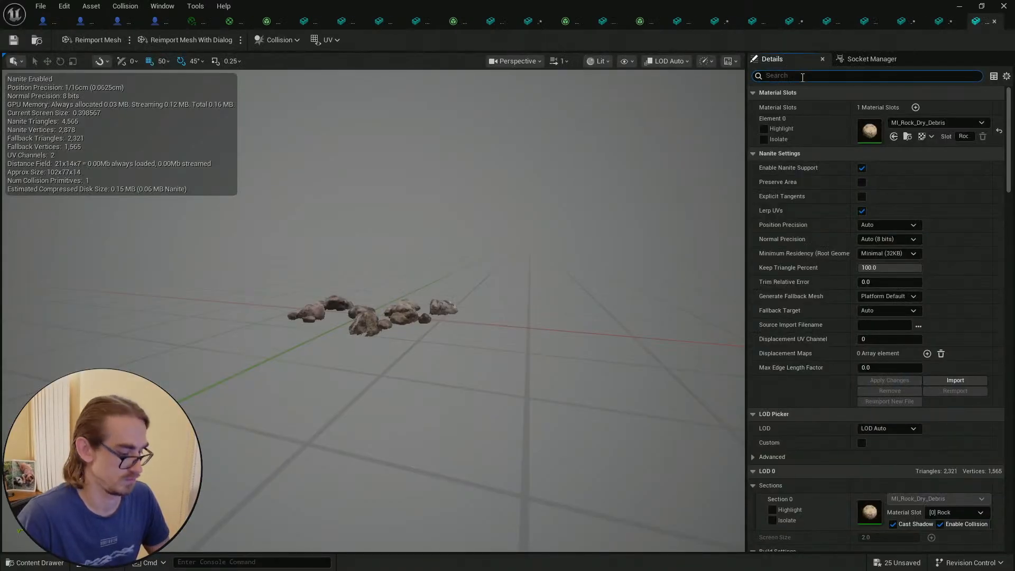
pyautogui.write('ray')
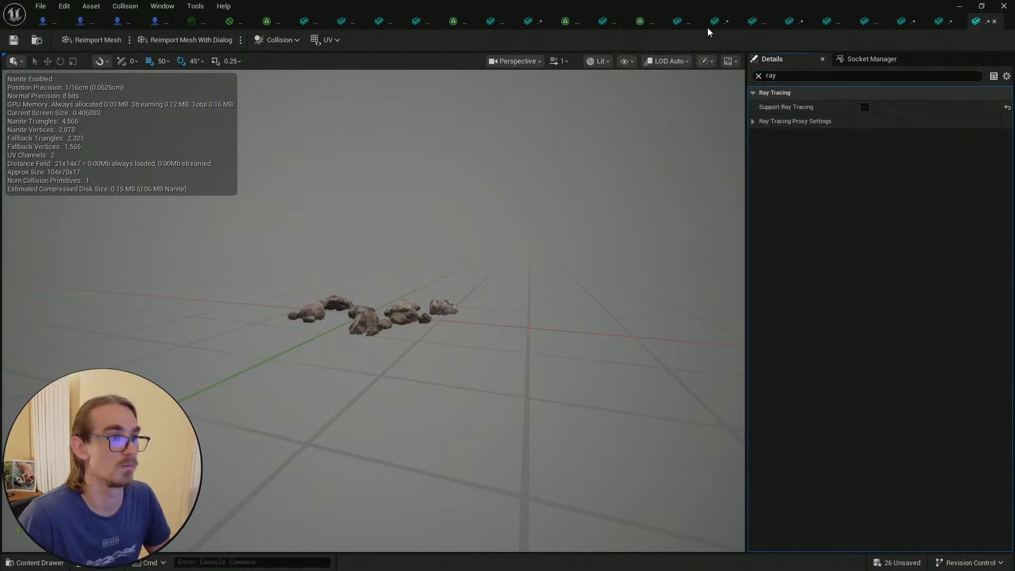
# Collapse the fourth variety in the five-element grass type and open the fifth variety's mesh to check its Support Ray Tracing option
pyautogui.click(640, 23)
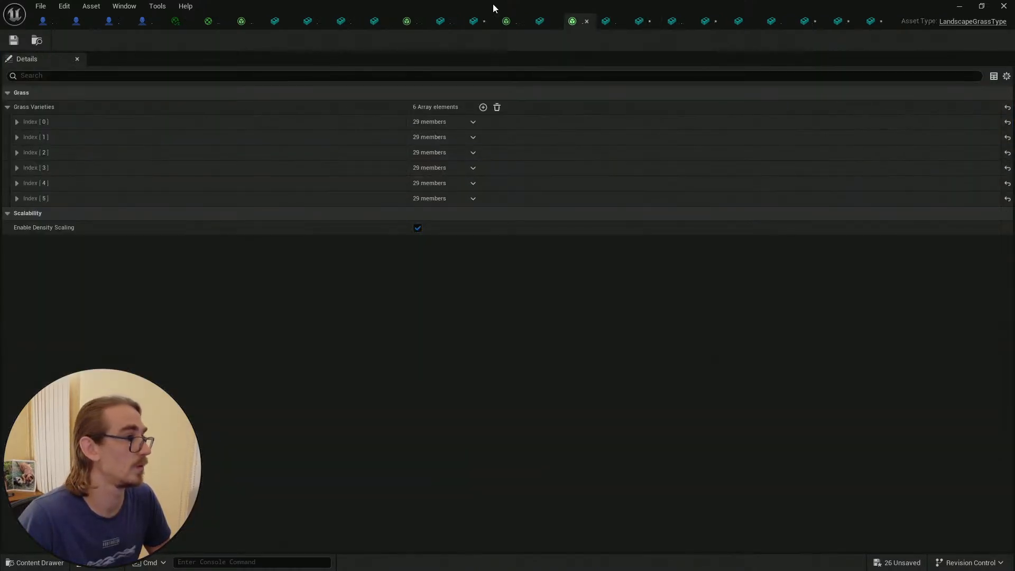
pyautogui.click(509, 24)
pyautogui.click(16, 168)
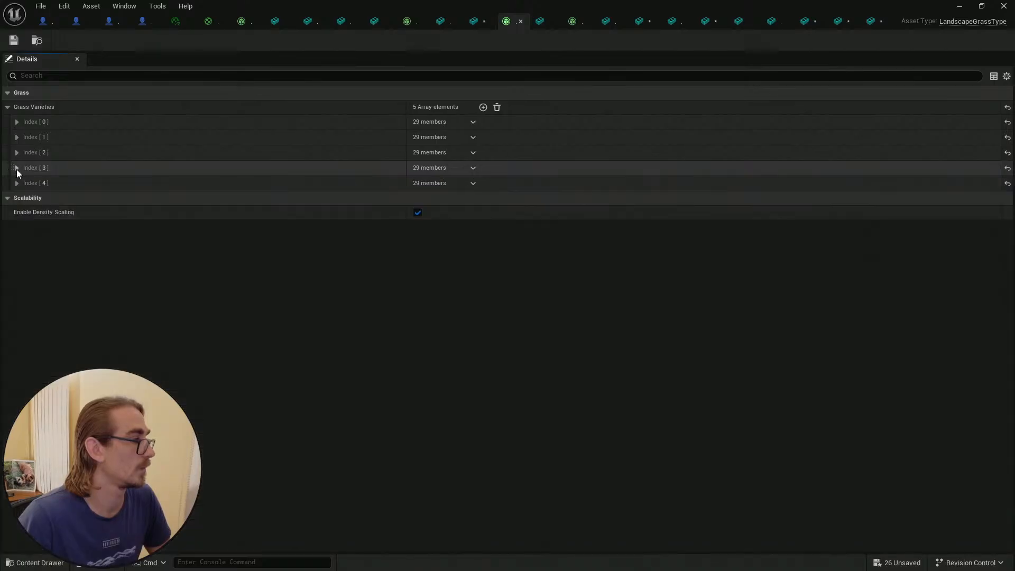
pyautogui.click(17, 183)
pyautogui.doubleClick(422, 206)
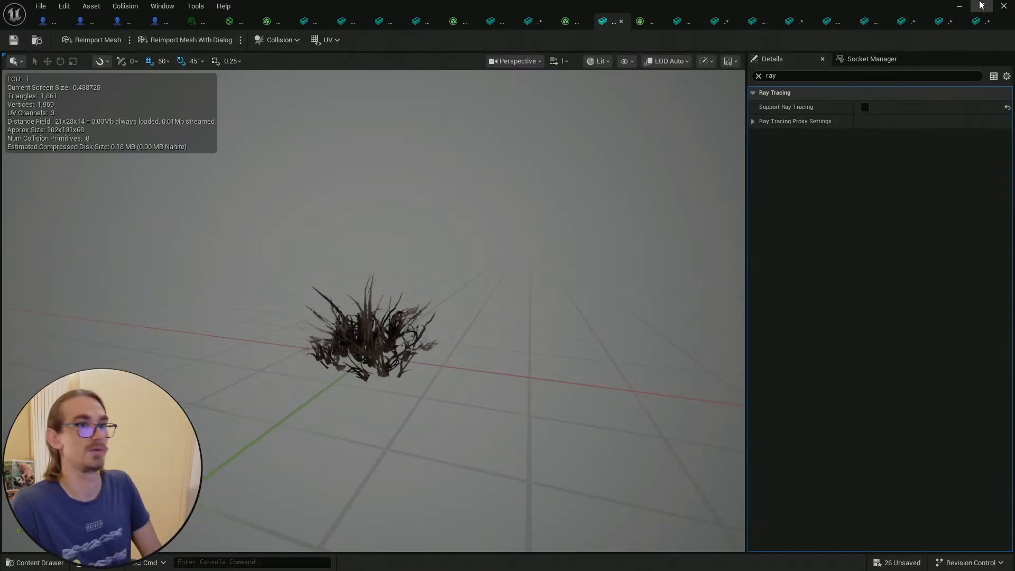
# Return to the L_Main level and save all modified assets, keeping every listed item selected for saving
pyautogui.click(958, 6)
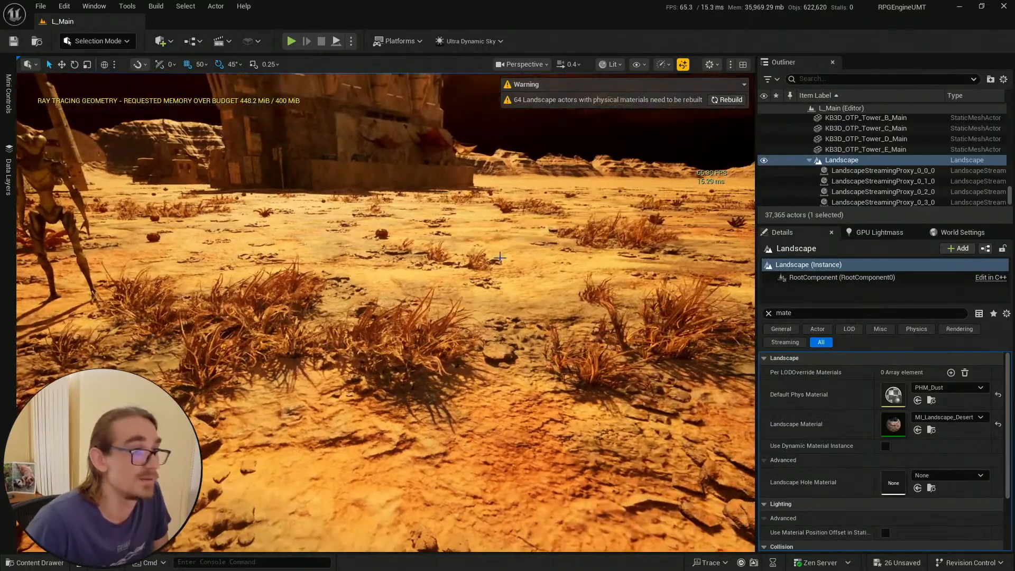
pyautogui.moveTo(608, 201); pyautogui.dragTo(499, 203, button='right')
pyautogui.press('s')
pyautogui.hotkey('ctrl', 'space')
pyautogui.click(370, 294)
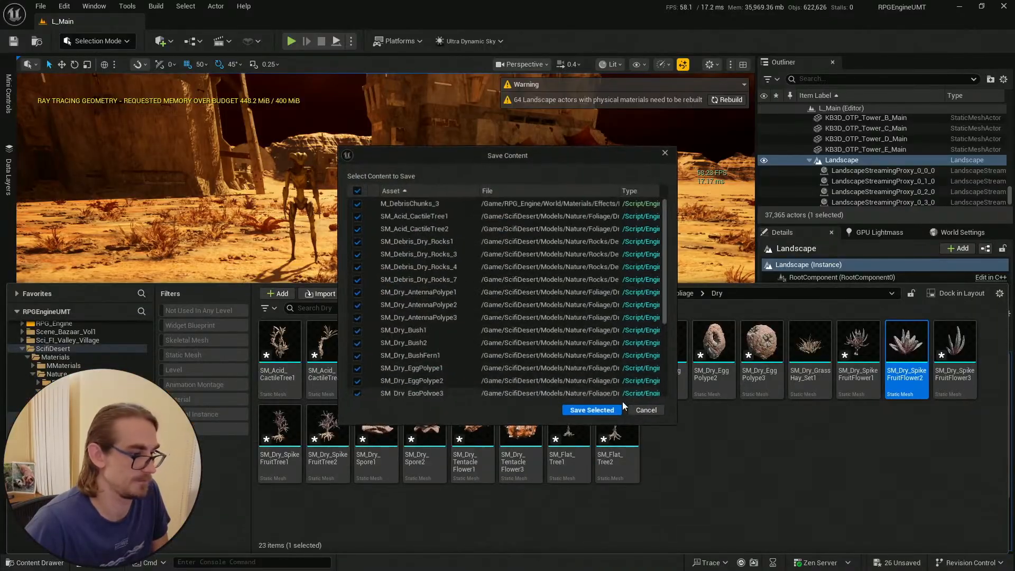
pyautogui.click(591, 410)
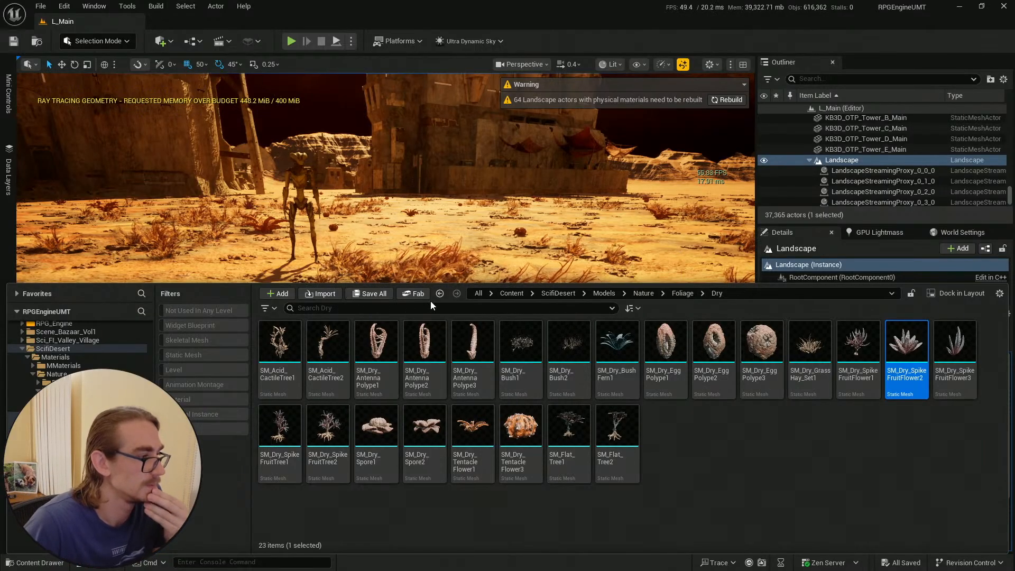
pyautogui.click(14, 42)
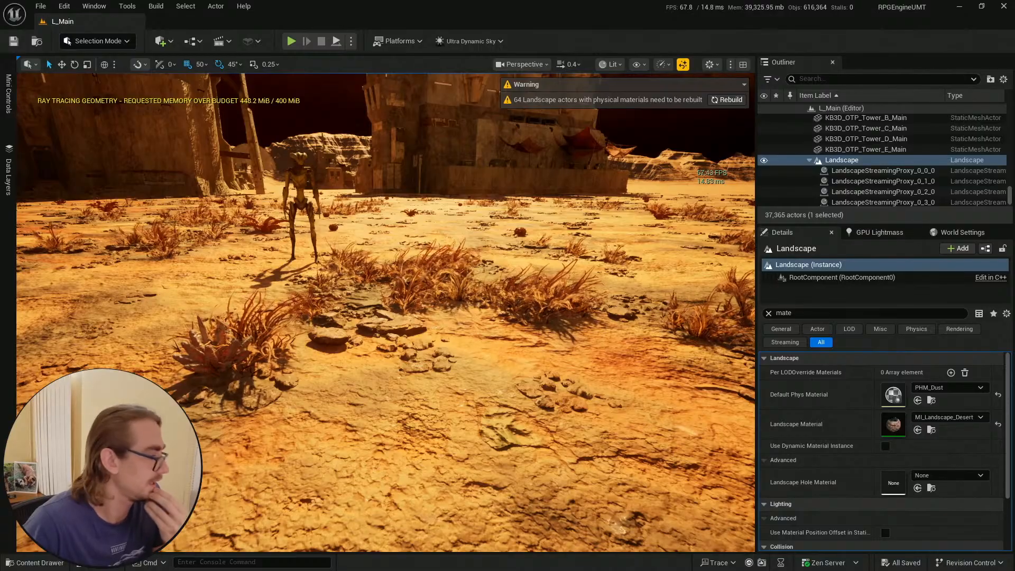
pyautogui.hotkey('ctrl', 'space')
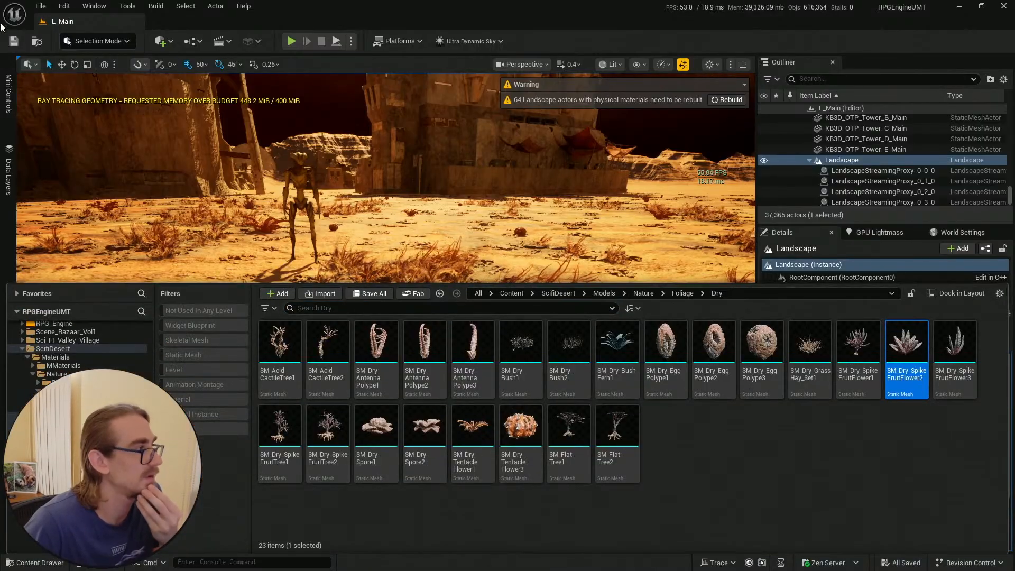
# Rebuild the physical materials of the landscape actors flagged in the viewport warning
pyautogui.click(38, 563)
pyautogui.click(40, 563)
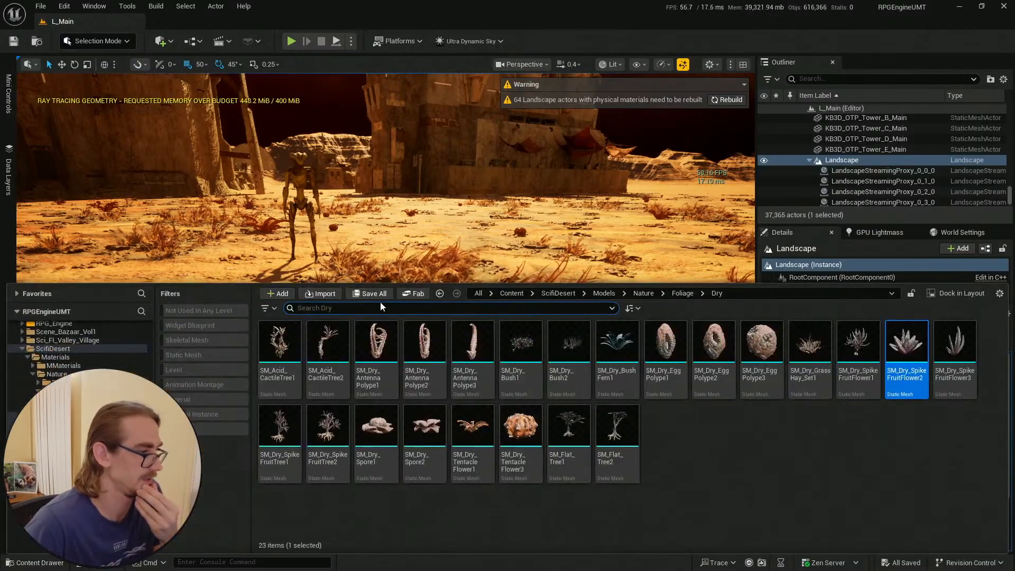
pyautogui.click(770, 67)
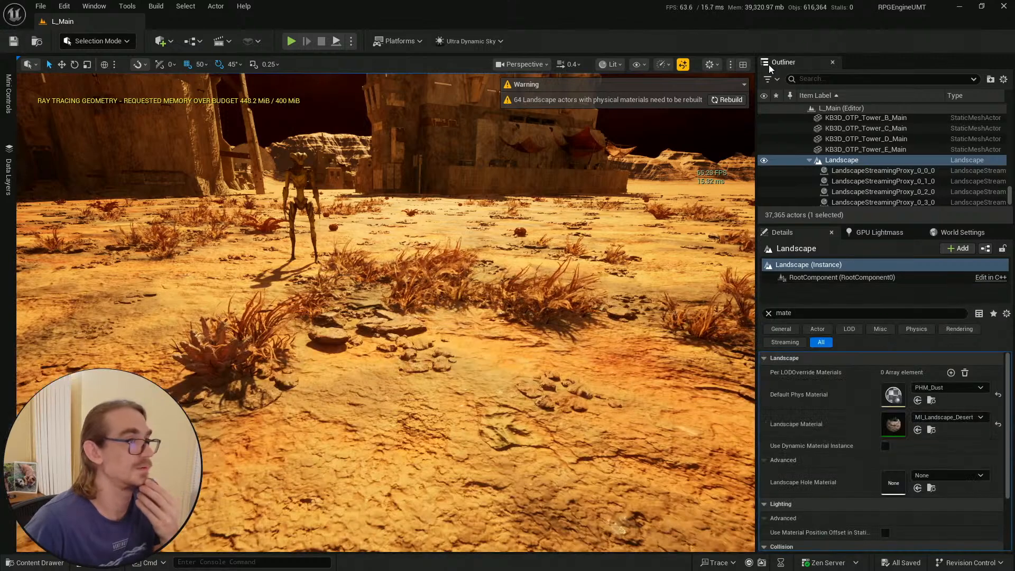
pyautogui.click(728, 99)
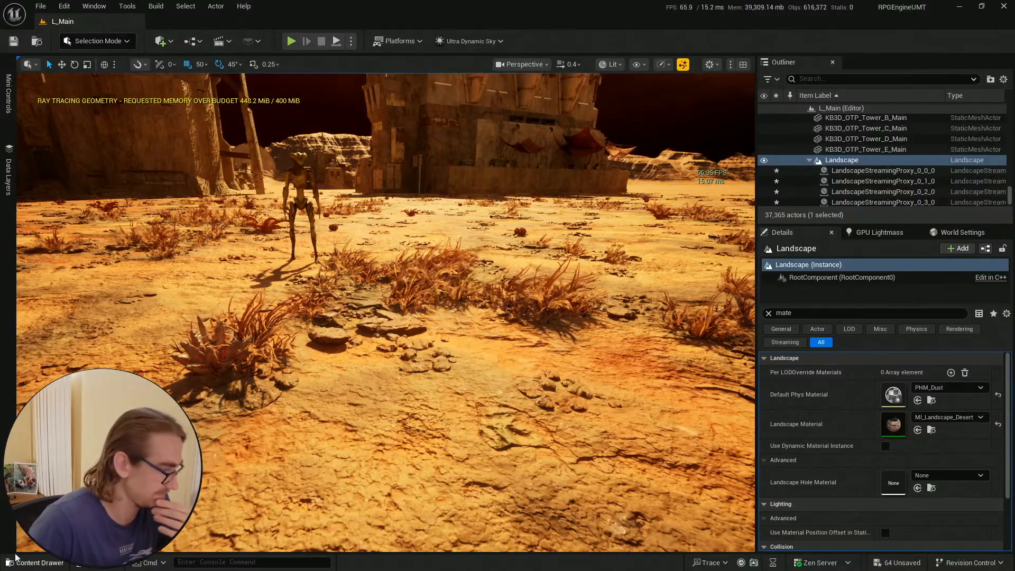
# Save all modified LandscapeStreamingProxy actors with every listed item selected, and save the current level
pyautogui.hotkey('ctrl', 'space')
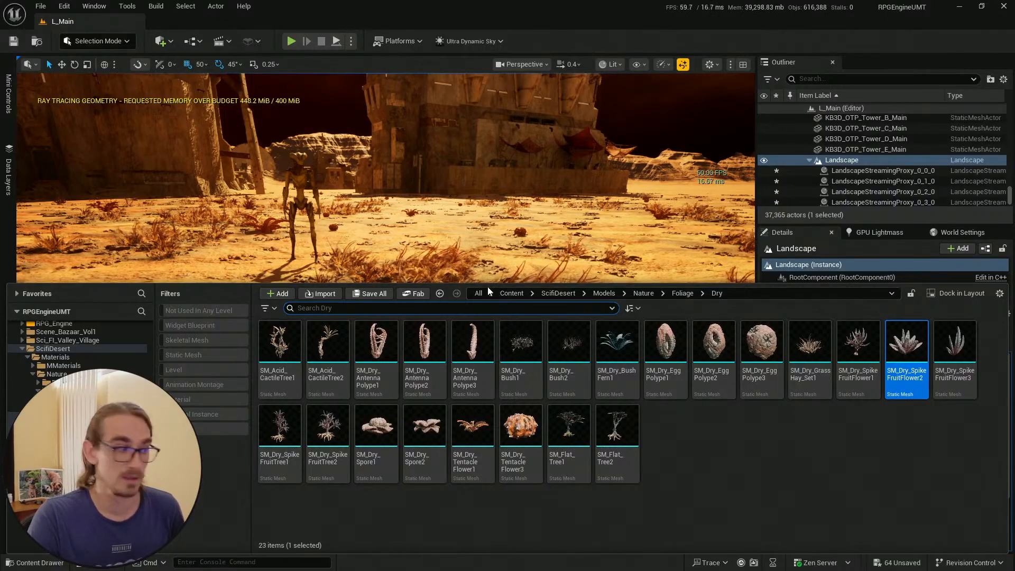
pyautogui.click(378, 293)
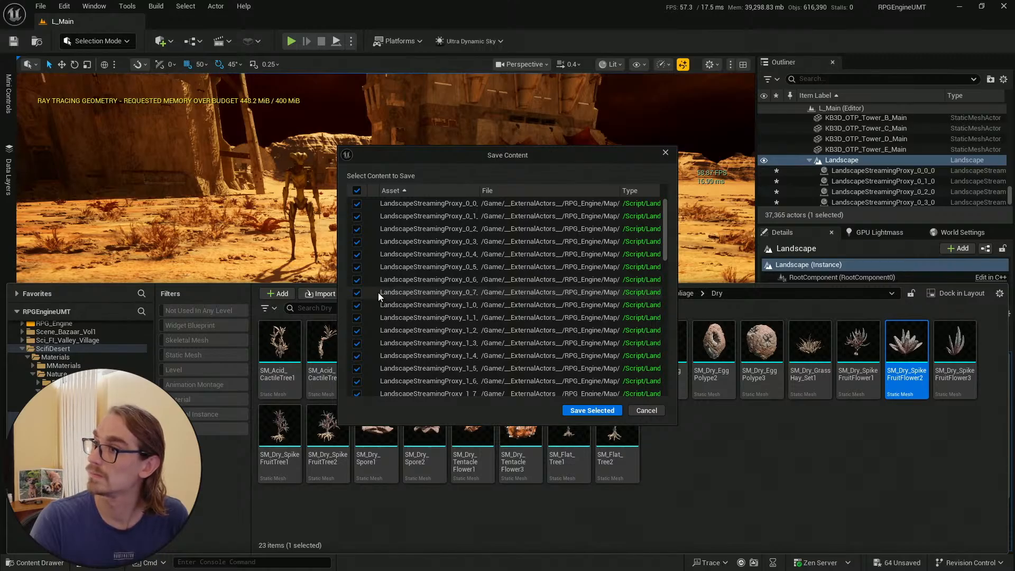
pyautogui.click(608, 410)
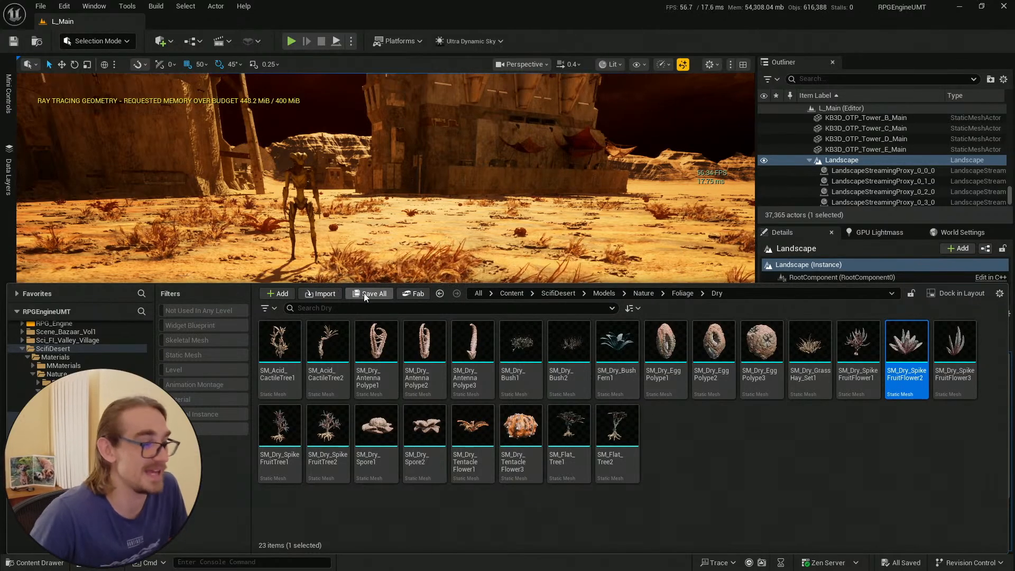
pyautogui.click(16, 44)
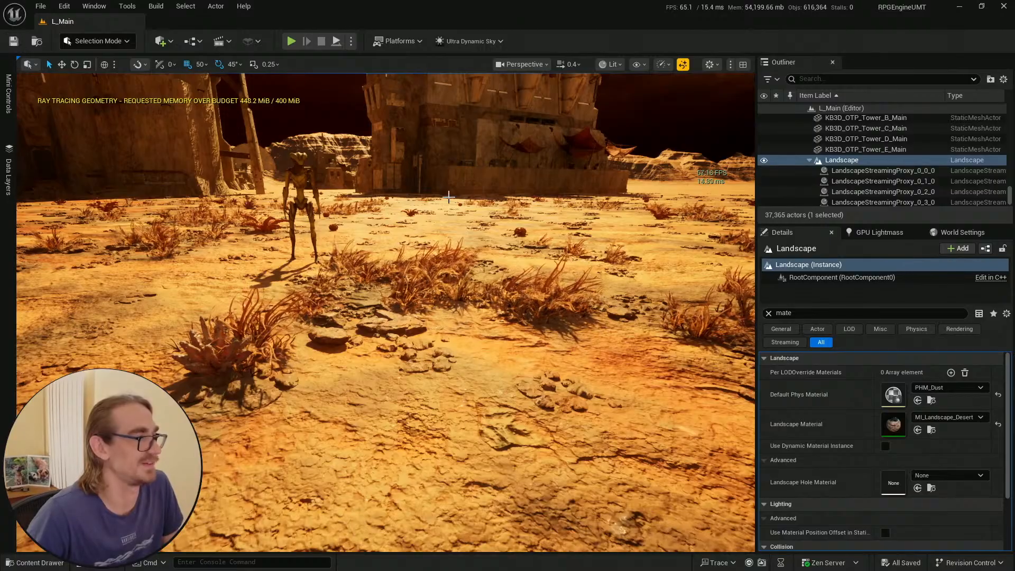
# Fly around the desert level to examine the grass and debris on the ground near the alien characters
pyautogui.hotkey('ctrl', 'space')
pyautogui.moveTo(497, 245); pyautogui.dragTo(605, 304, button='right')
pyautogui.press('w')
pyautogui.press('w')
pyautogui.scroll(2, 499, 247)
pyautogui.press('w')
pyautogui.scroll(-3, 499, 248)
pyautogui.press('a')
pyautogui.scroll(1, 528, 249)
pyautogui.press('e')
pyautogui.press('w')
pyautogui.press('q')
pyautogui.press('e')
pyautogui.press('w')
pyautogui.press('e')
pyautogui.scroll(4, 187, 192)
pyautogui.moveTo(188, 191)
pyautogui.mouseDown(button='right')
pyautogui.moveTo(206, 222)
pyautogui.moveTo(251, 209)
pyautogui.moveTo(190, 182)
pyautogui.mouseUp(button='right')
pyautogui.hotkey('ctrl', 'space')
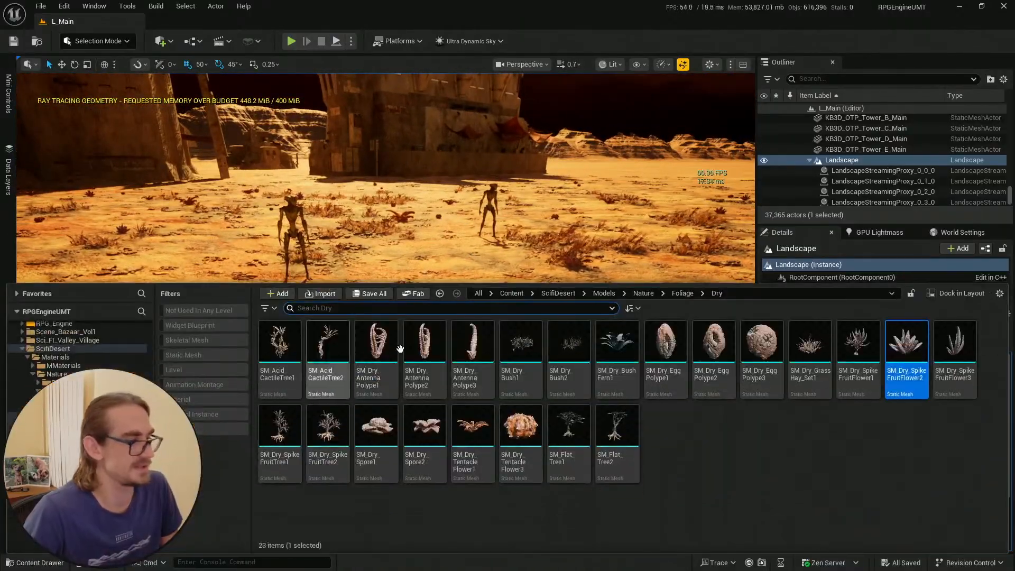
pyautogui.click(13, 44)
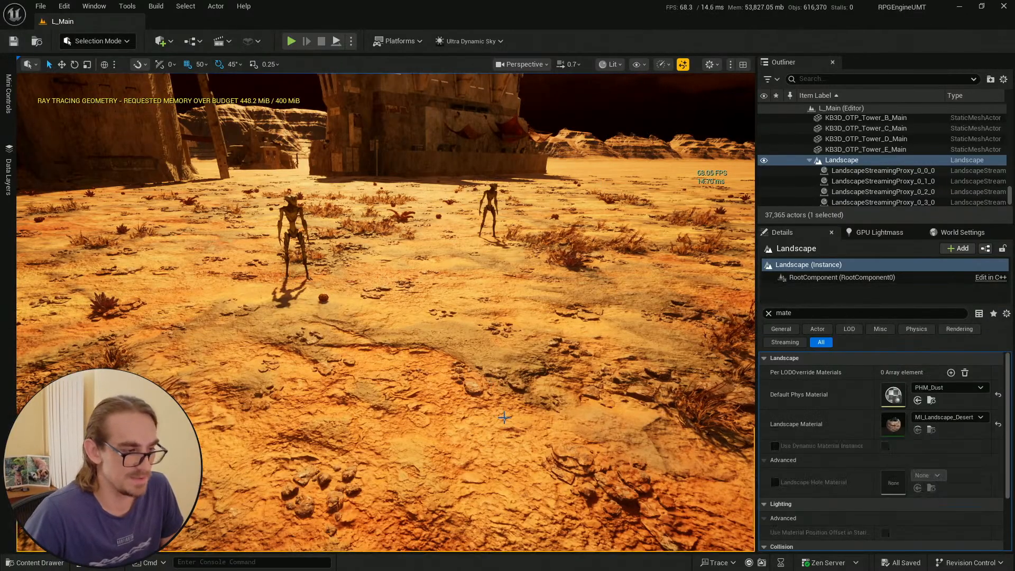
# Start playing the level in the editor from the open ground near the two aliens and show it full screen
pyautogui.rightClick(504, 418)
pyautogui.click(525, 410)
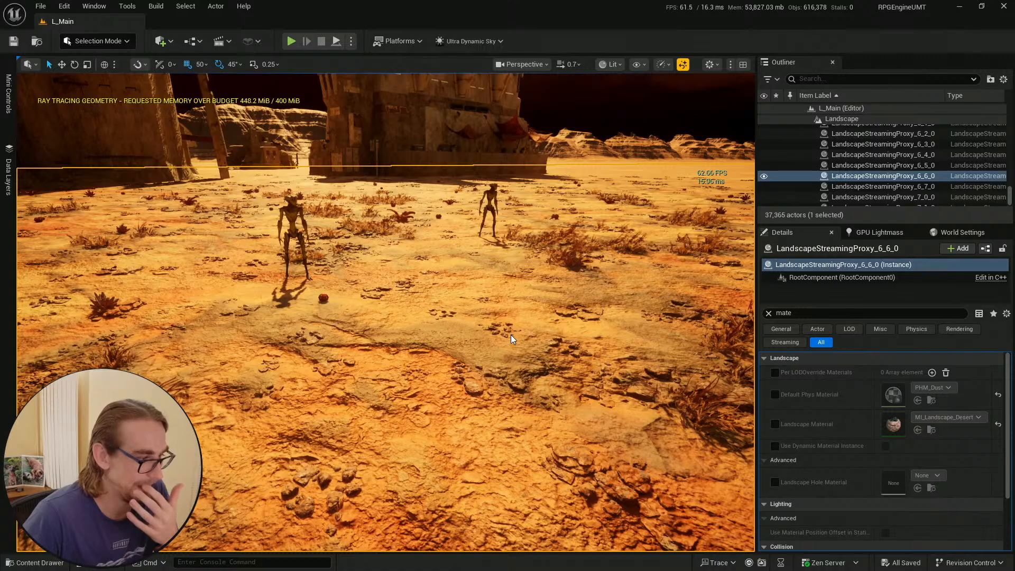
pyautogui.hotkey('alt', 'p')
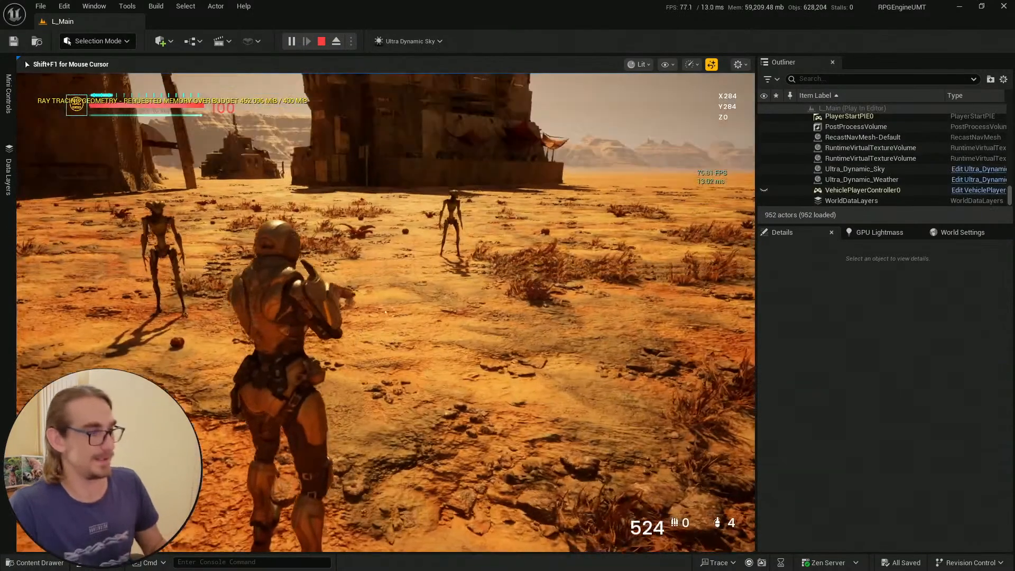
pyautogui.press('F11')
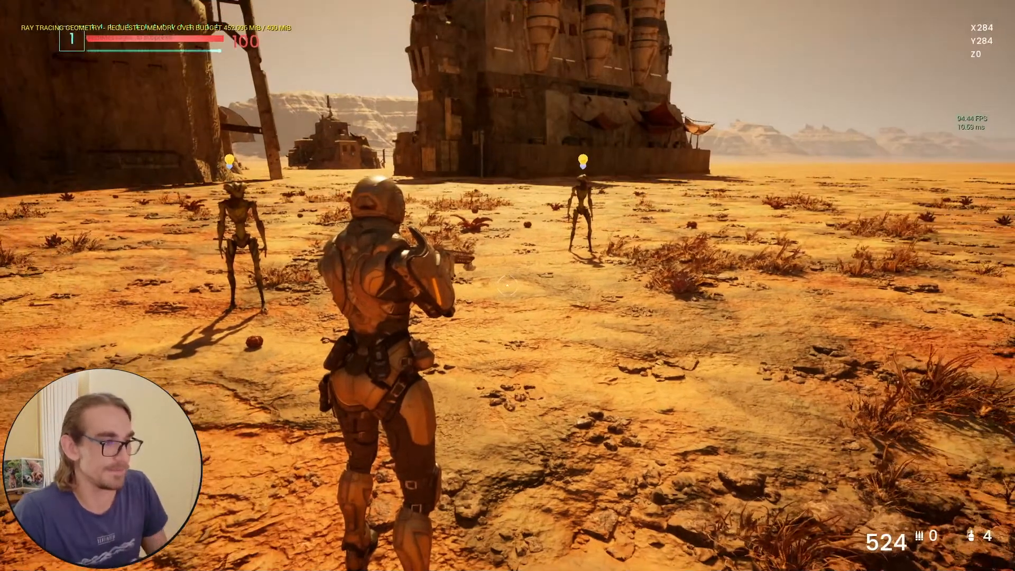
# Run the character across the desert and up to an alien to examine the foliage and frame rate in play
pyautogui.press('w')
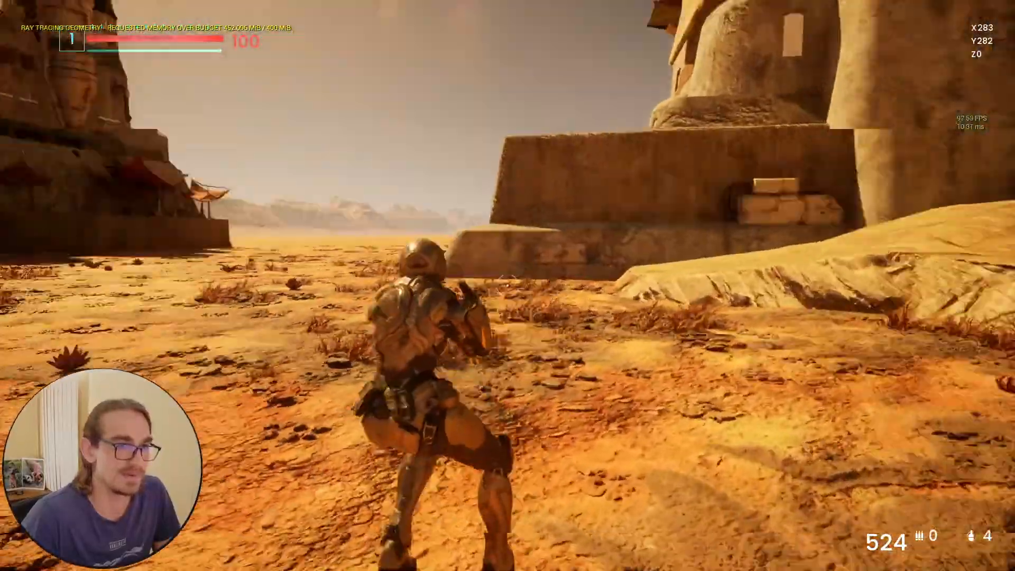
pyautogui.press('w')
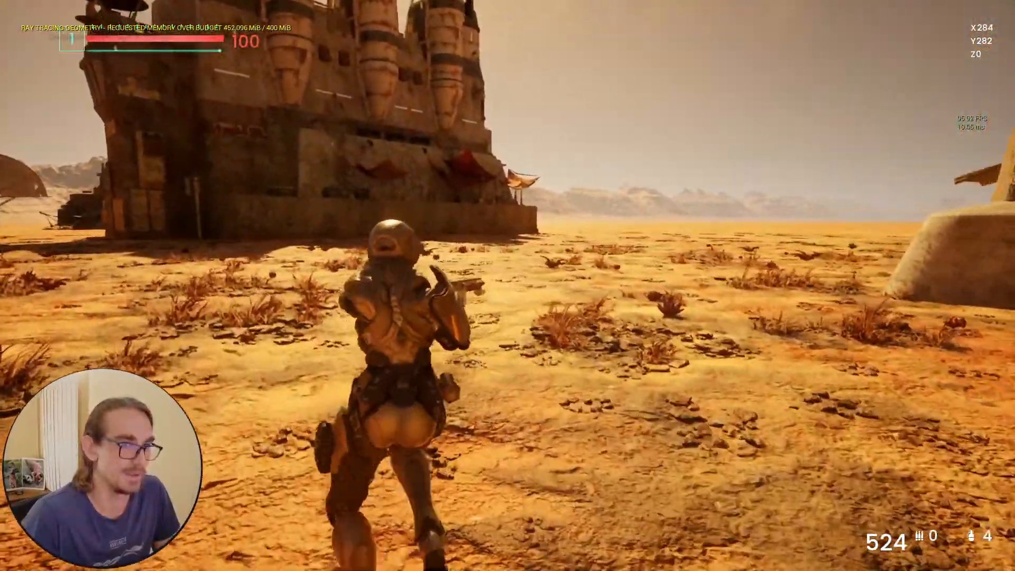
pyautogui.press('w')
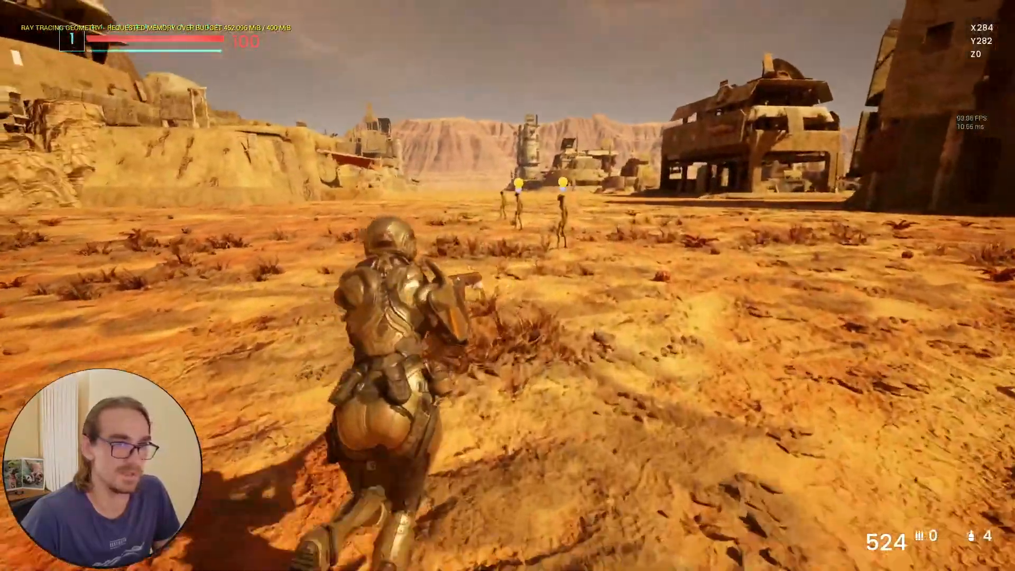
pyautogui.press('w')
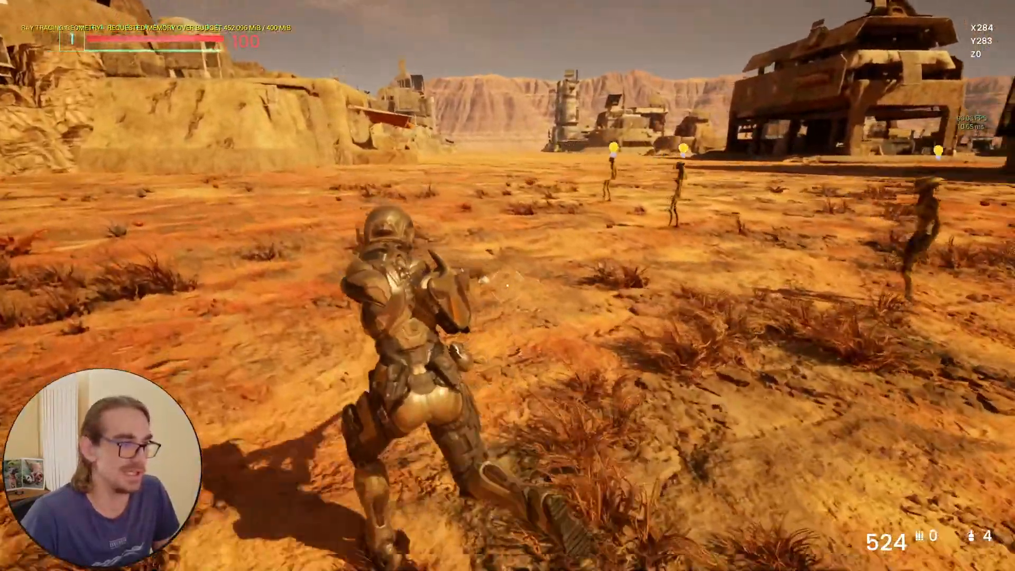
pyautogui.press('w')
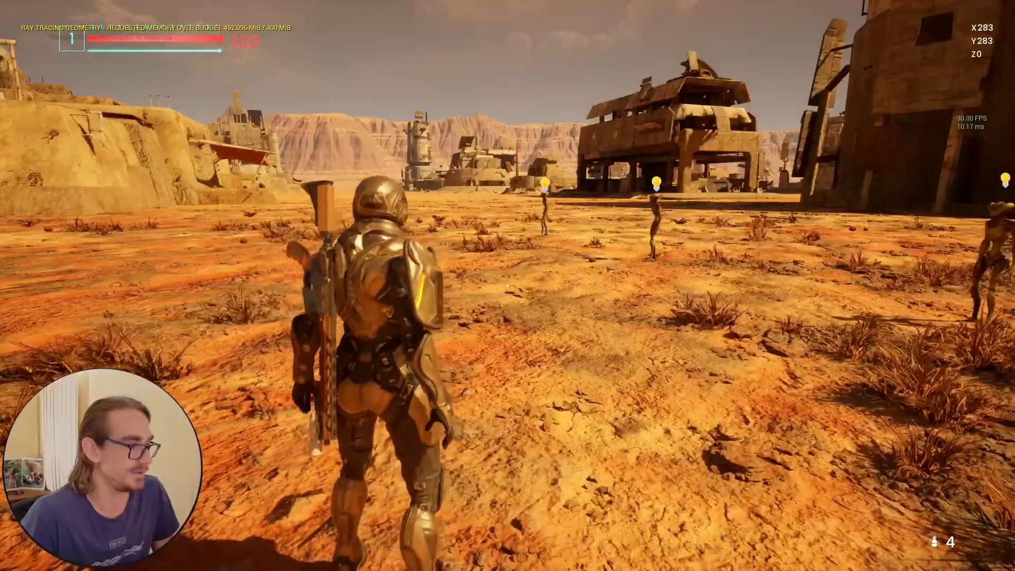
pyautogui.press('w')
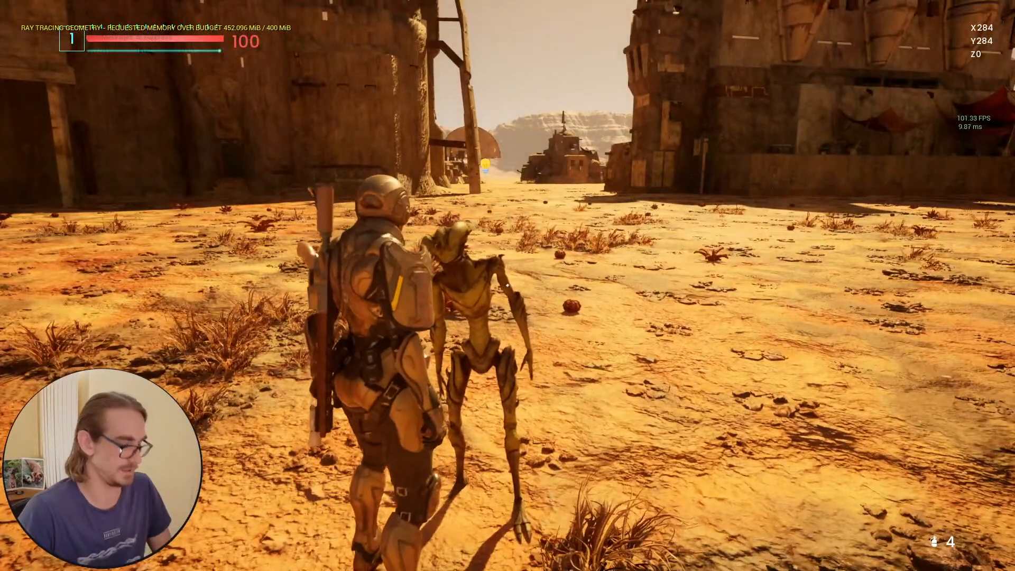
# Talk to the alien and ask about this place, being native to this planet, and whether it was always a desert
pyautogui.press('e')
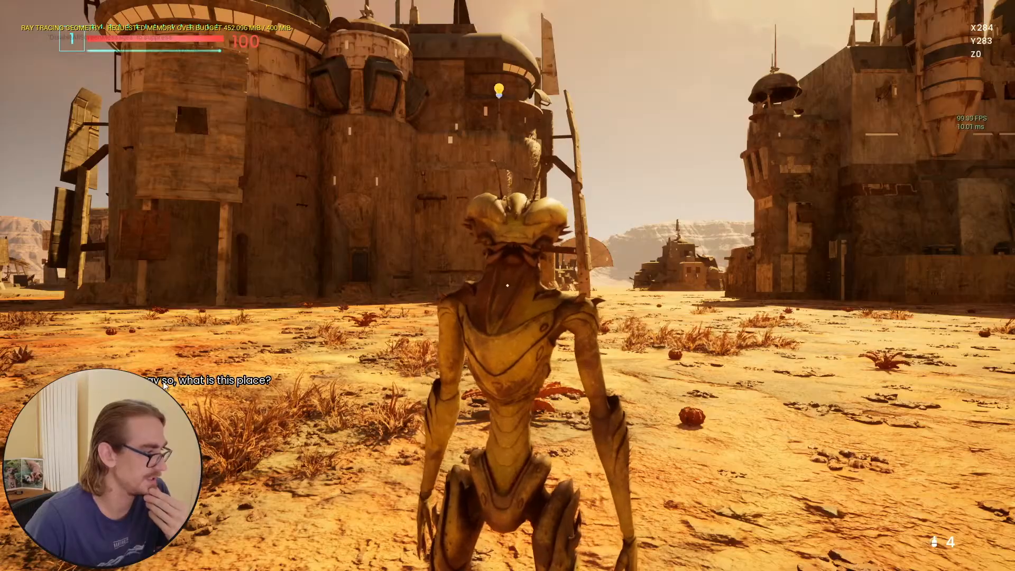
pyautogui.click(216, 380)
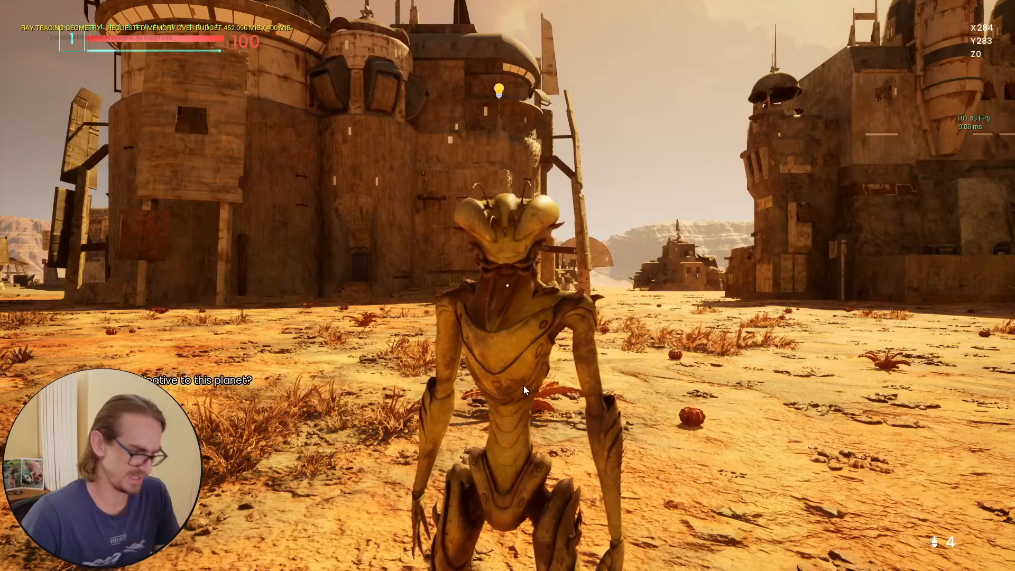
pyautogui.click(239, 380)
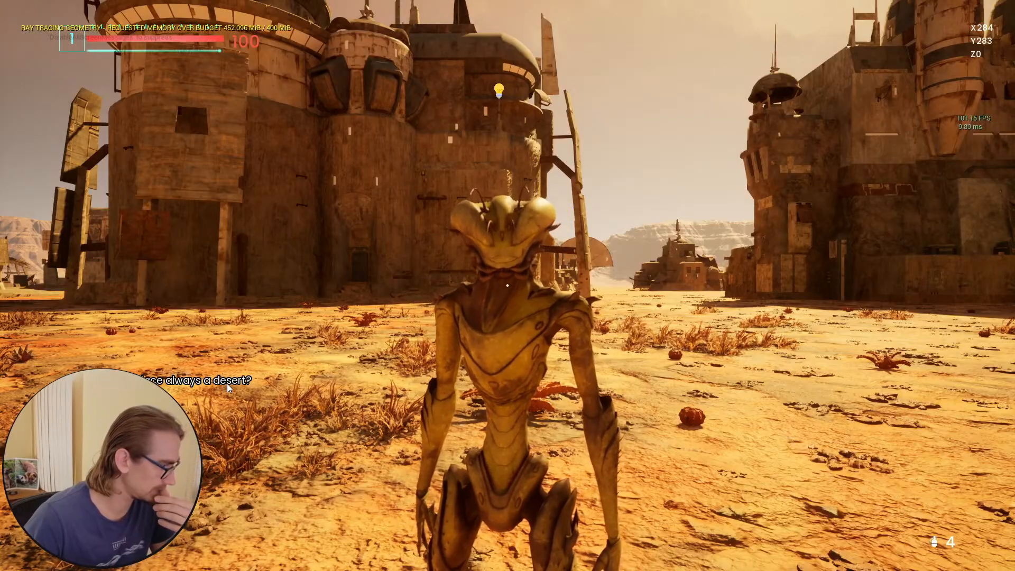
pyautogui.click(231, 381)
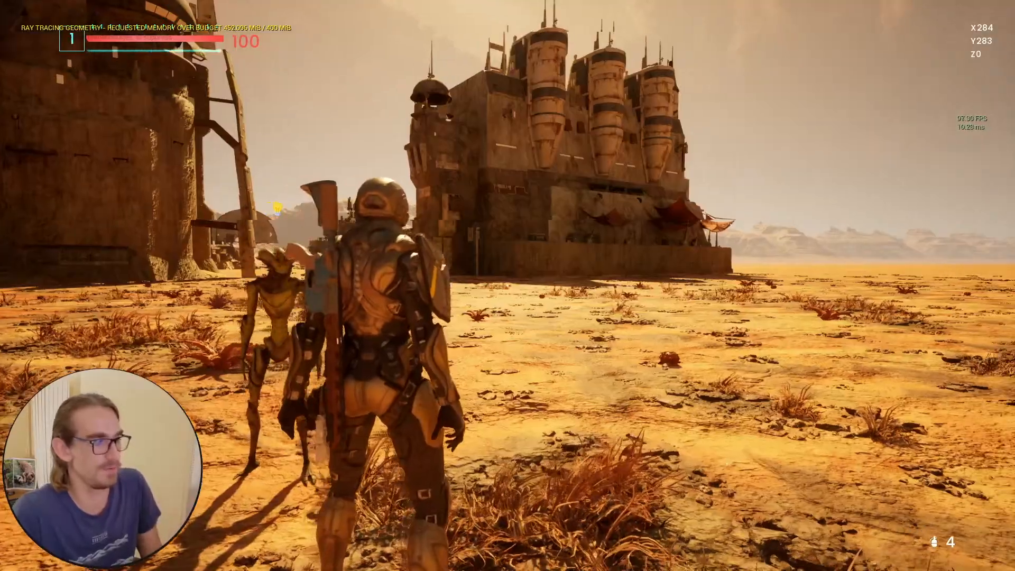
# Run the character around the alien and the open desert to check foliage performance, and end the full-screen play session
pyautogui.press('w')
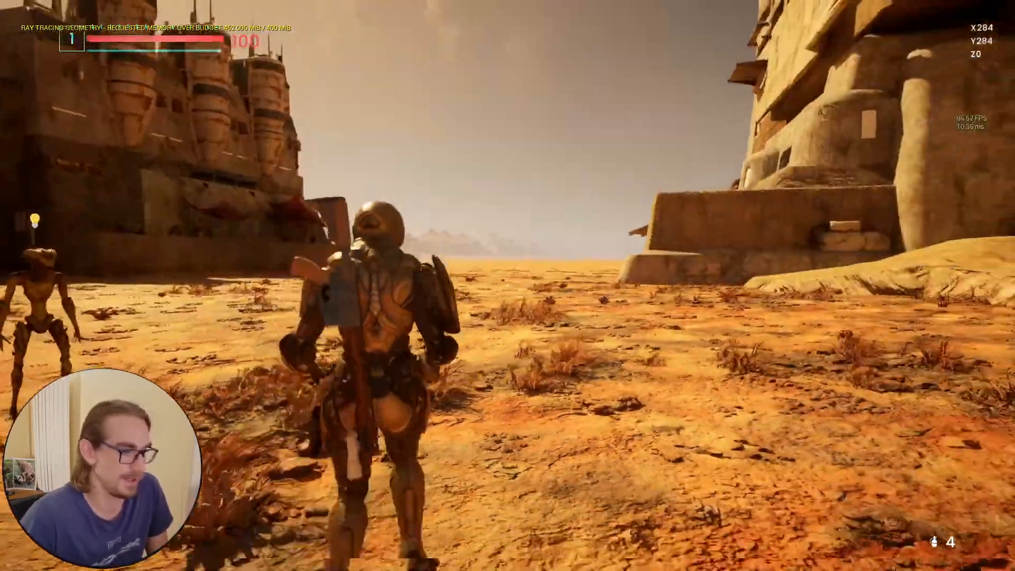
pyautogui.press('w')
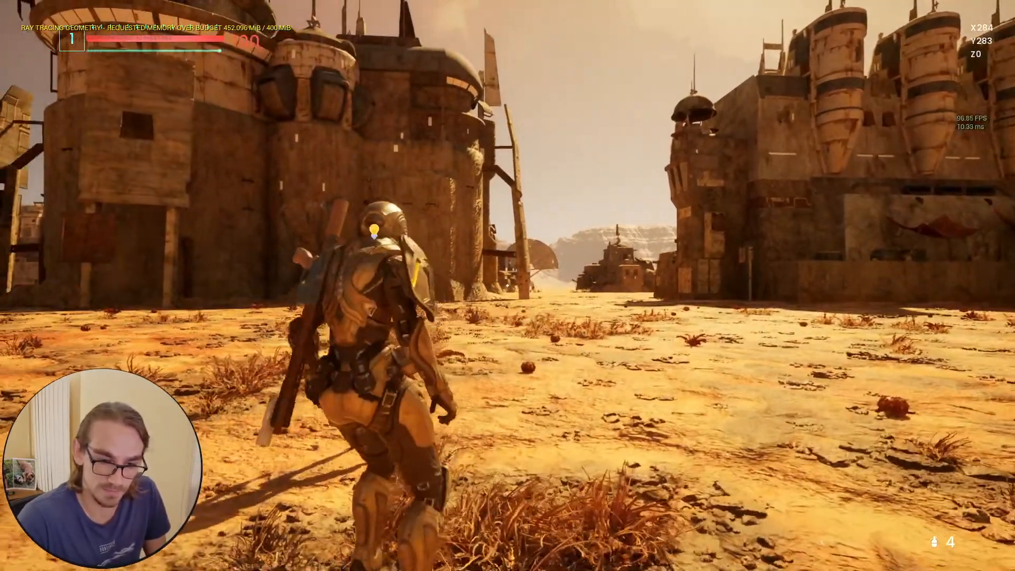
pyautogui.press('s')
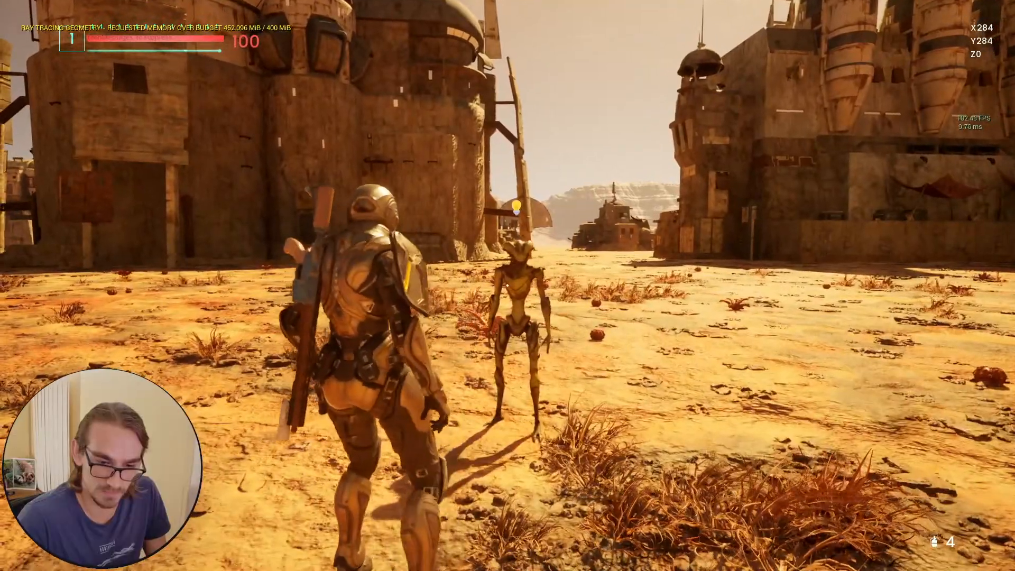
pyautogui.press('w')
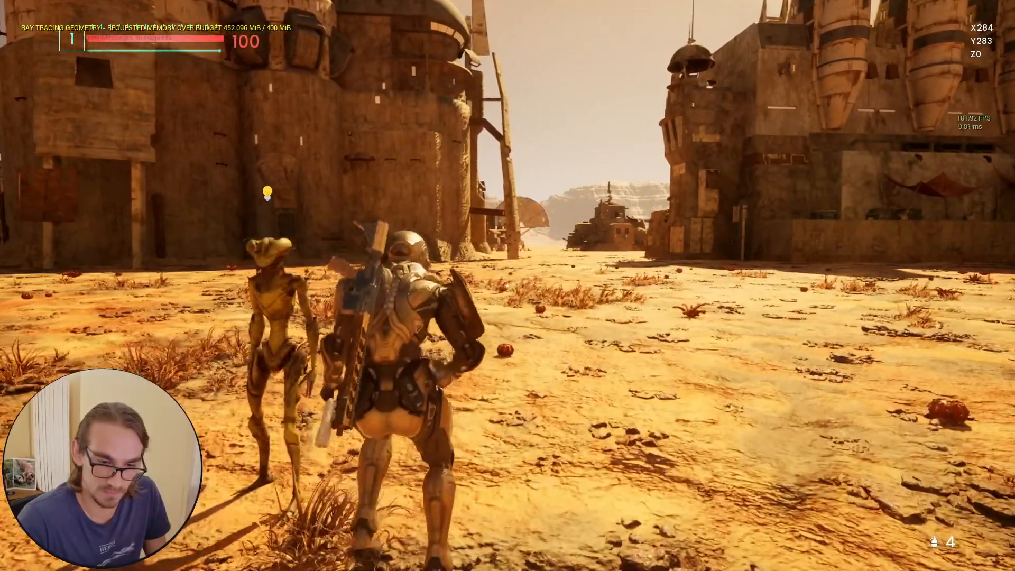
pyautogui.press('a')
pyautogui.press('w')
pyautogui.press('w')
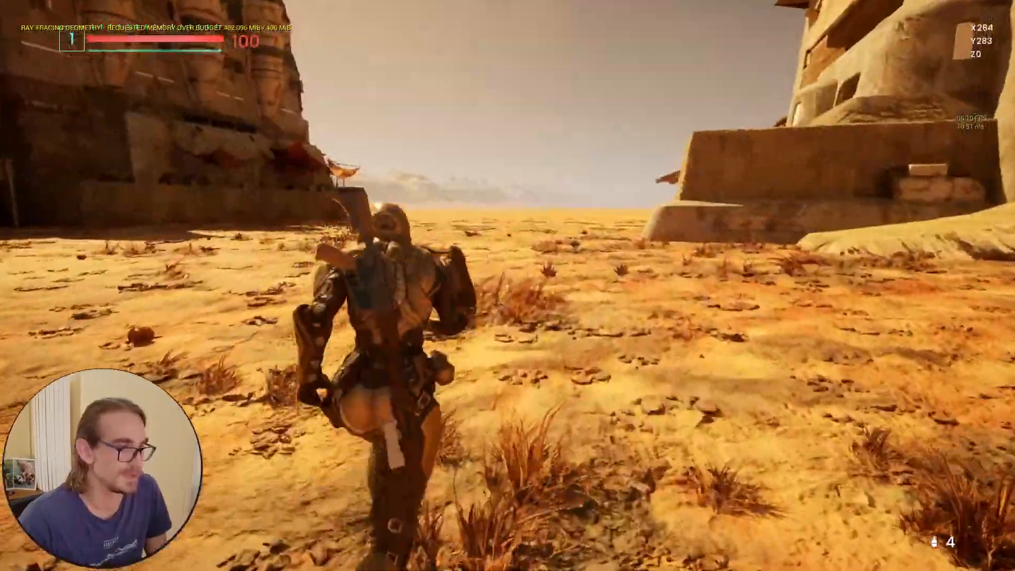
pyautogui.press('w')
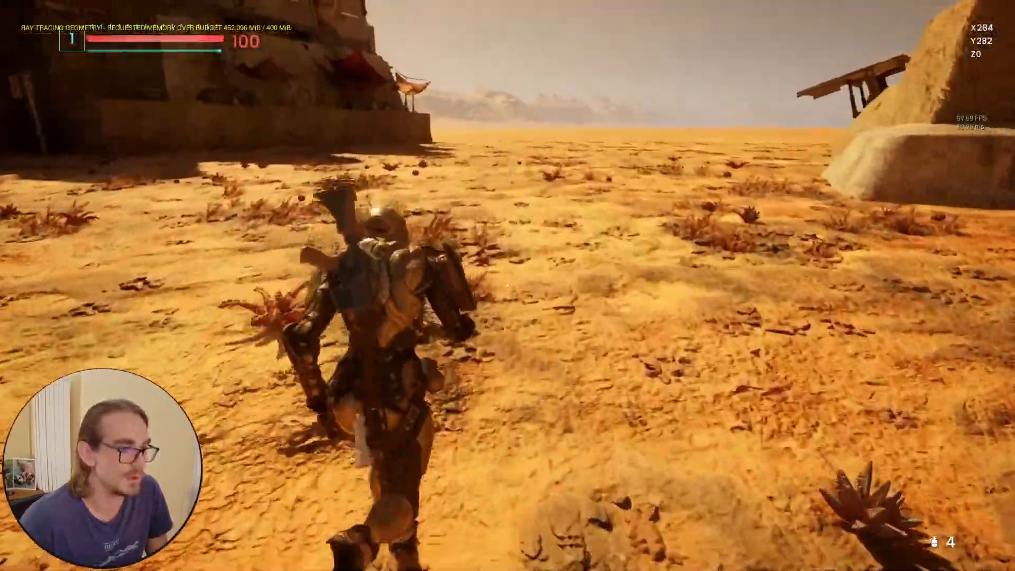
pyautogui.press('w')
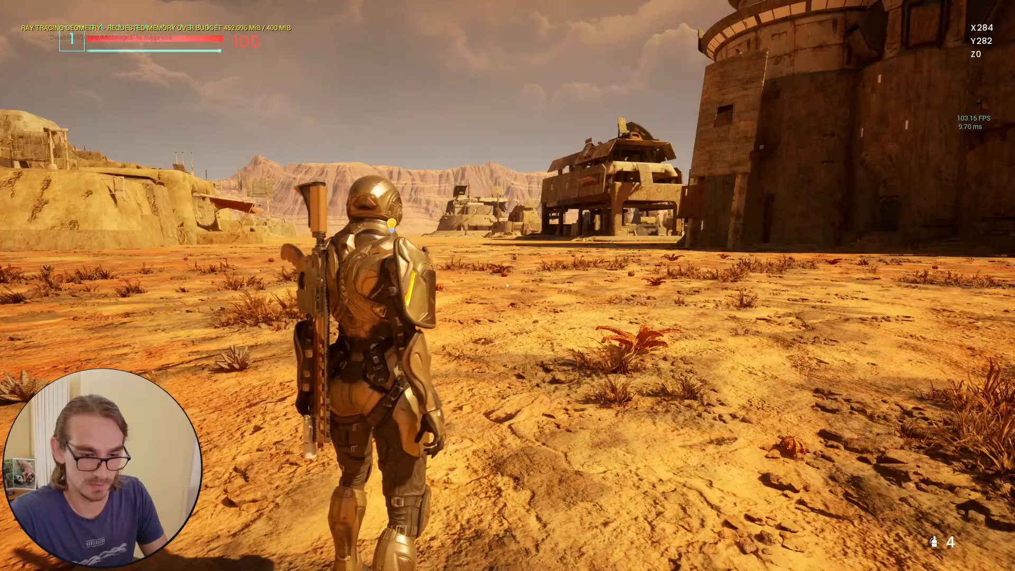
pyautogui.press('F11')
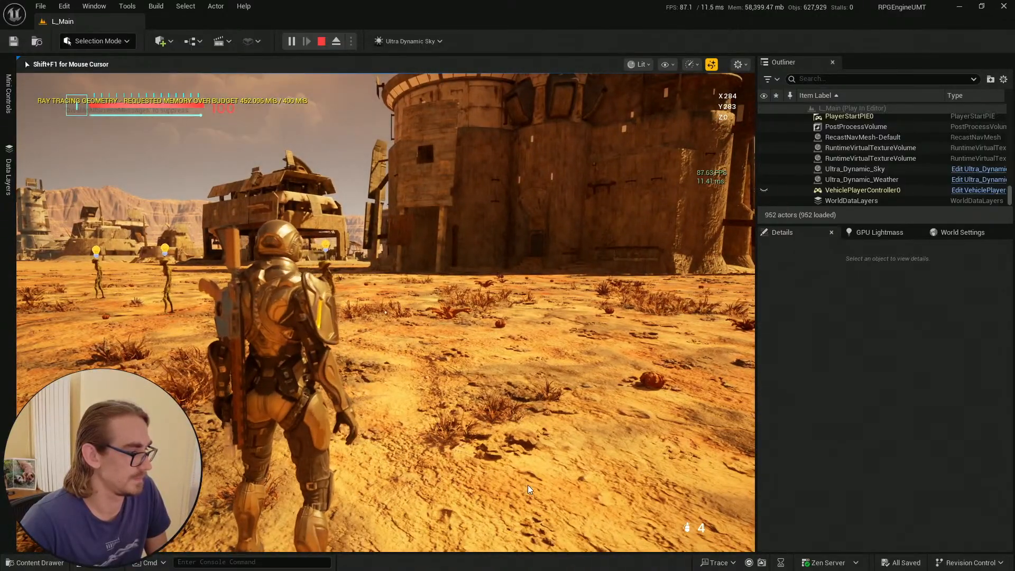
pyautogui.press('Escape')
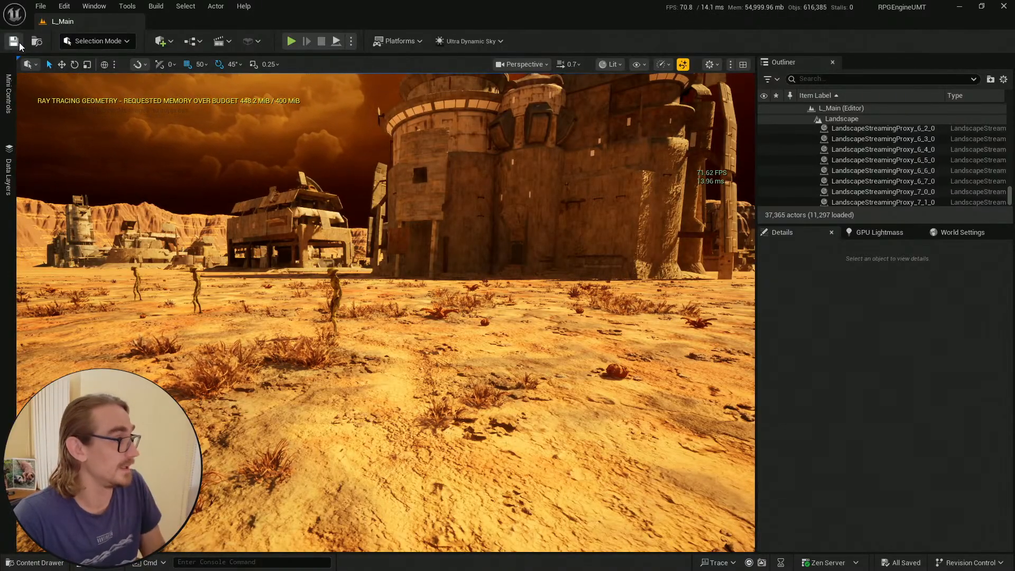
# Fly up to the alien in the level viewport and examine the dry grass and its shadows close to the ground
pyautogui.hotkey('ctrl', 'space')
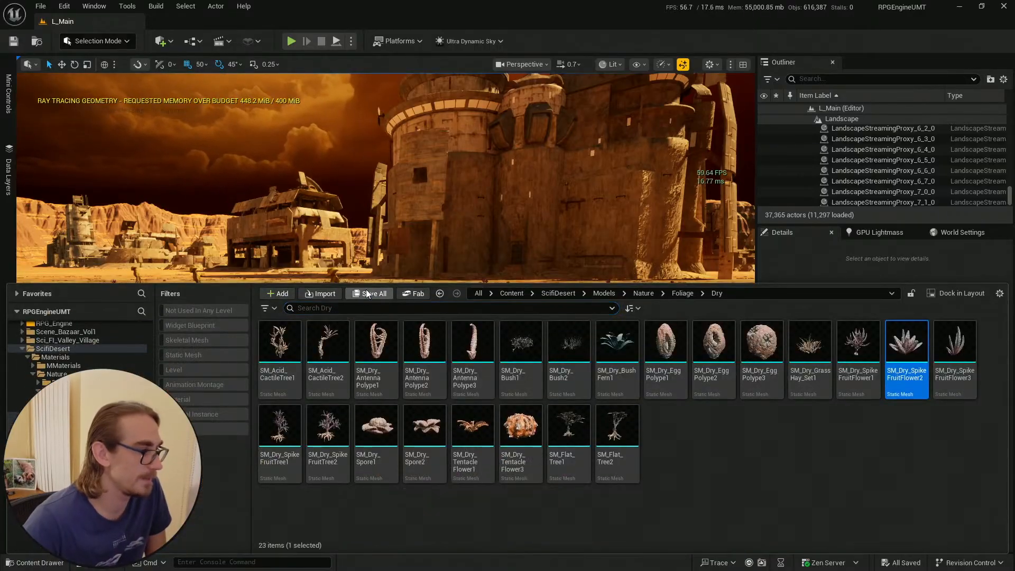
pyautogui.moveTo(412, 277); pyautogui.dragTo(506, 262, button='right')
pyautogui.press('w')
pyautogui.scroll(-2, 499, 280)
pyautogui.press('a')
pyautogui.scroll(-3, 491, 274)
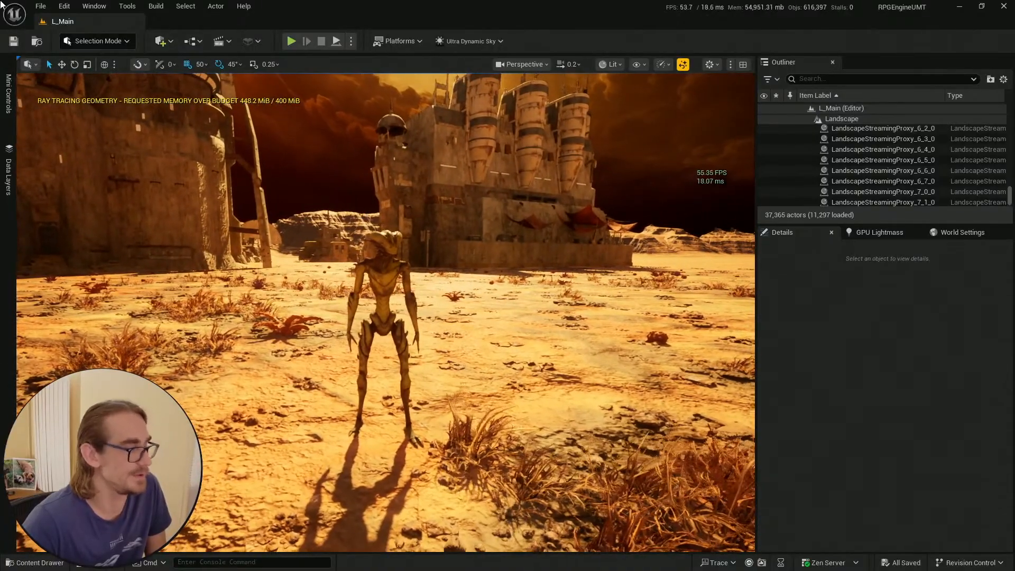
pyautogui.hotkey('ctrl', 'space')
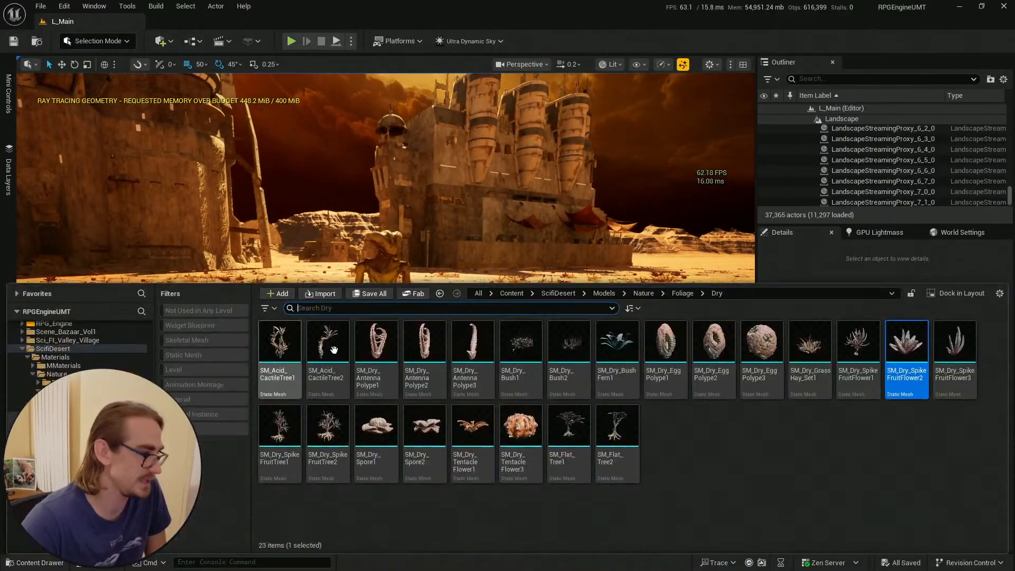
pyautogui.click(14, 45)
pyautogui.moveTo(536, 293); pyautogui.dragTo(526, 285, button='right')
pyautogui.press('s')
pyautogui.scroll(2, 528, 293)
pyautogui.press('d')
pyautogui.press('q')
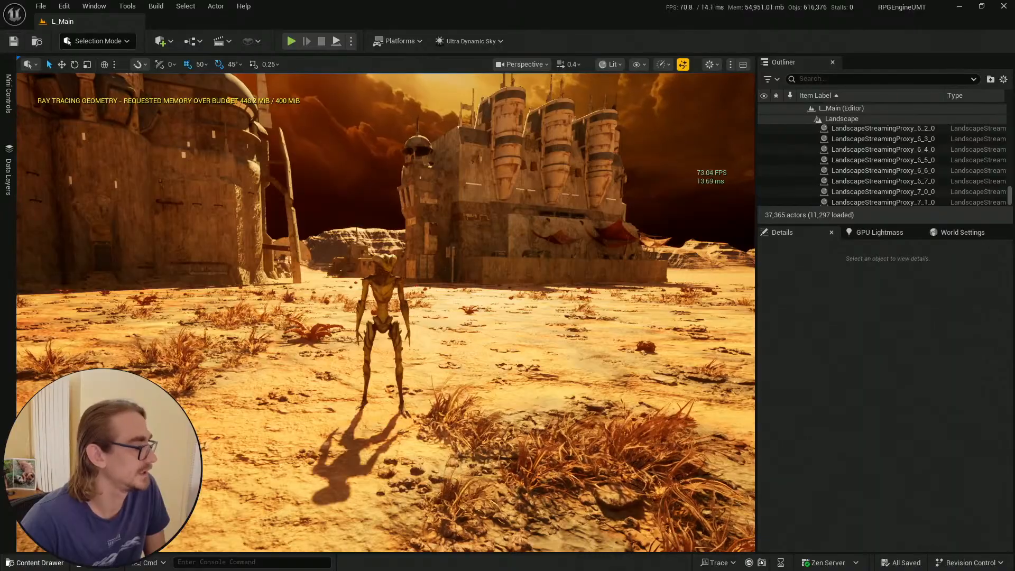
# Save all modified assets along with the current level
pyautogui.hotkey('ctrl', 'space')
pyautogui.click(378, 150)
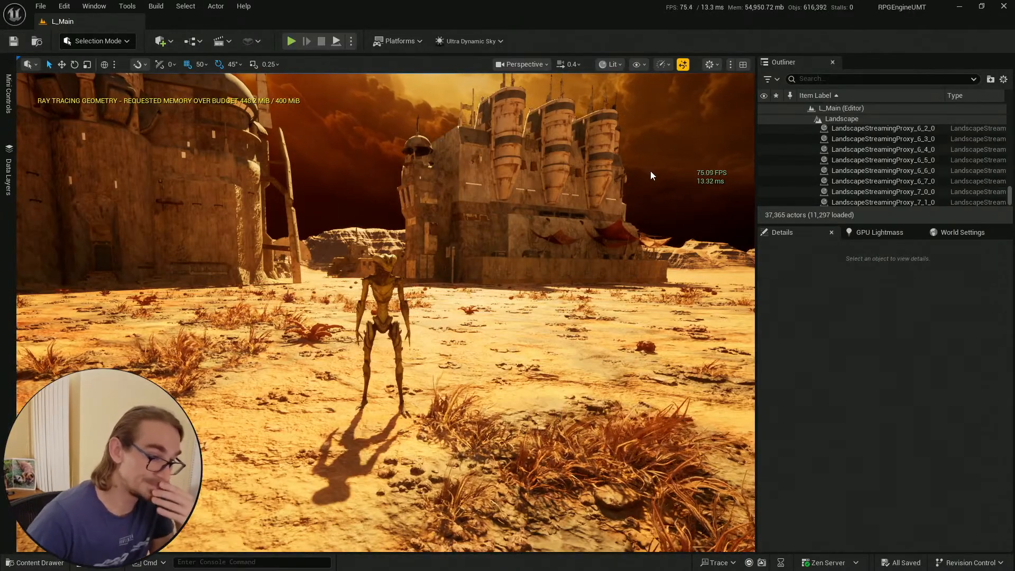
pyautogui.click(25, 564)
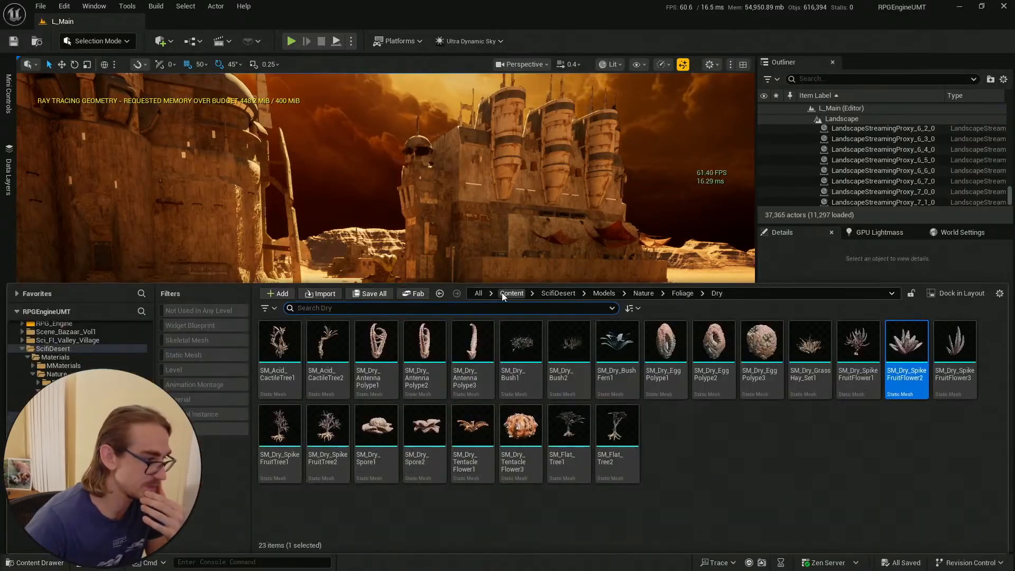
pyautogui.click(13, 45)
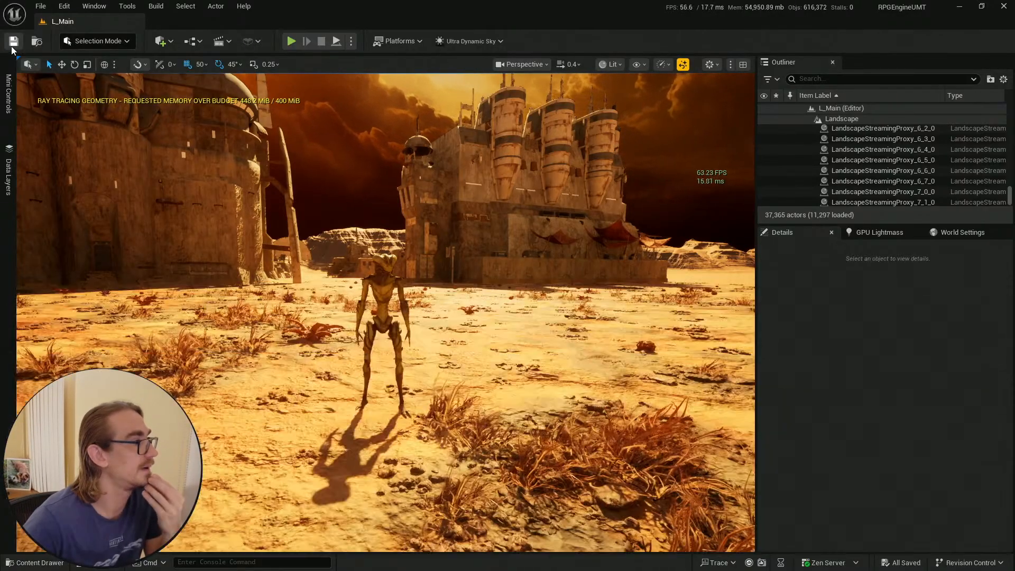
# Close the editor, applying the level of detail changes to SM_Grass_FireFern_1, and reopen the RPGEngineUMT project from the Epic Games Launcher library
pyautogui.click(1003, 7)
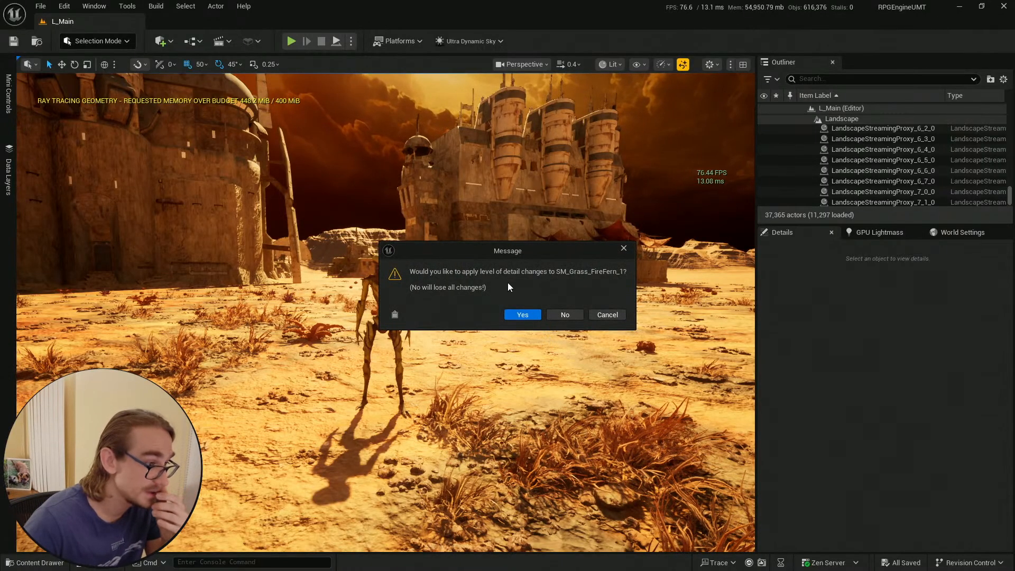
pyautogui.click(522, 314)
pyautogui.click(543, 411)
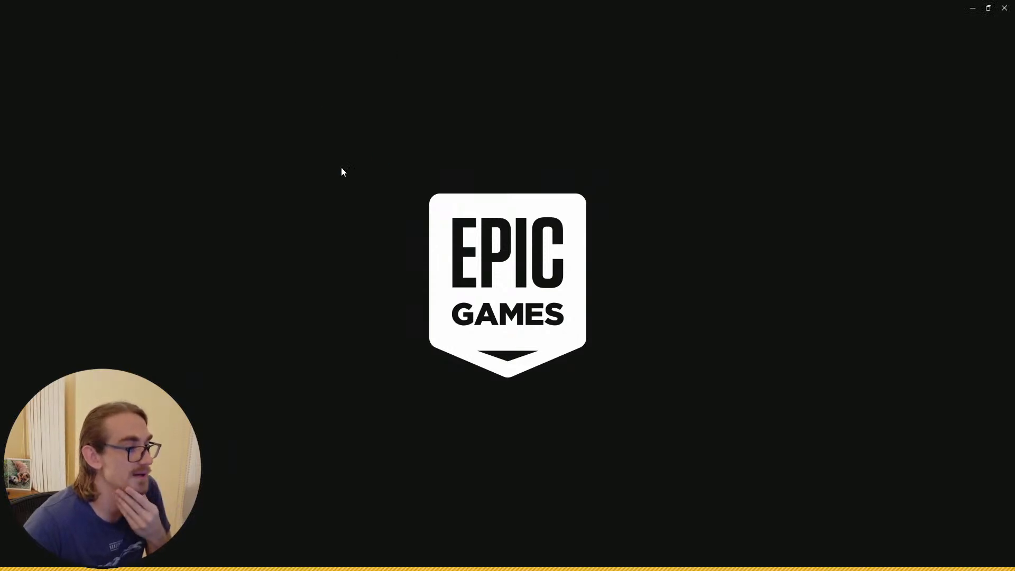
pyautogui.click(298, 41)
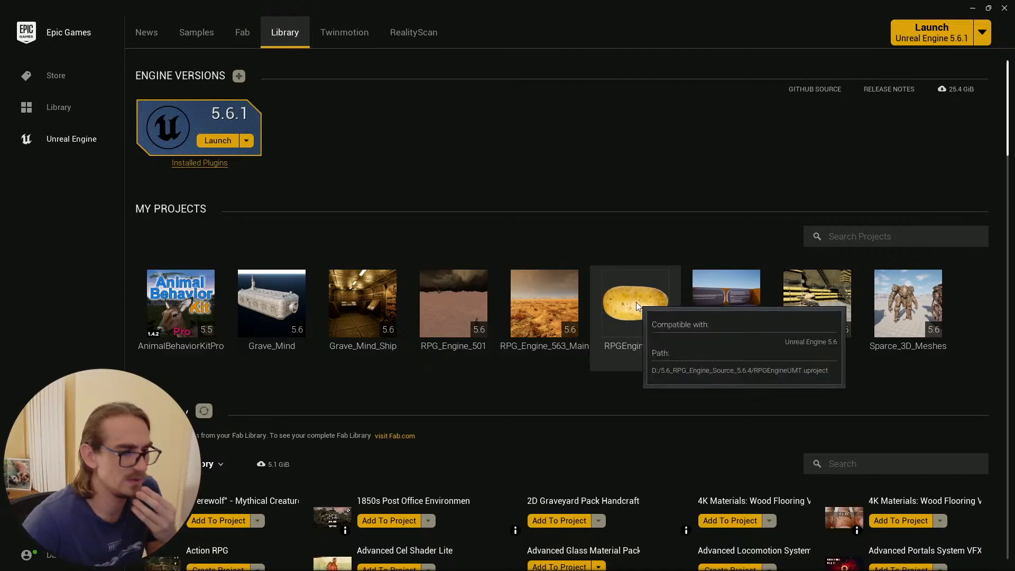
pyautogui.doubleClick(637, 306)
pyautogui.click(972, 9)
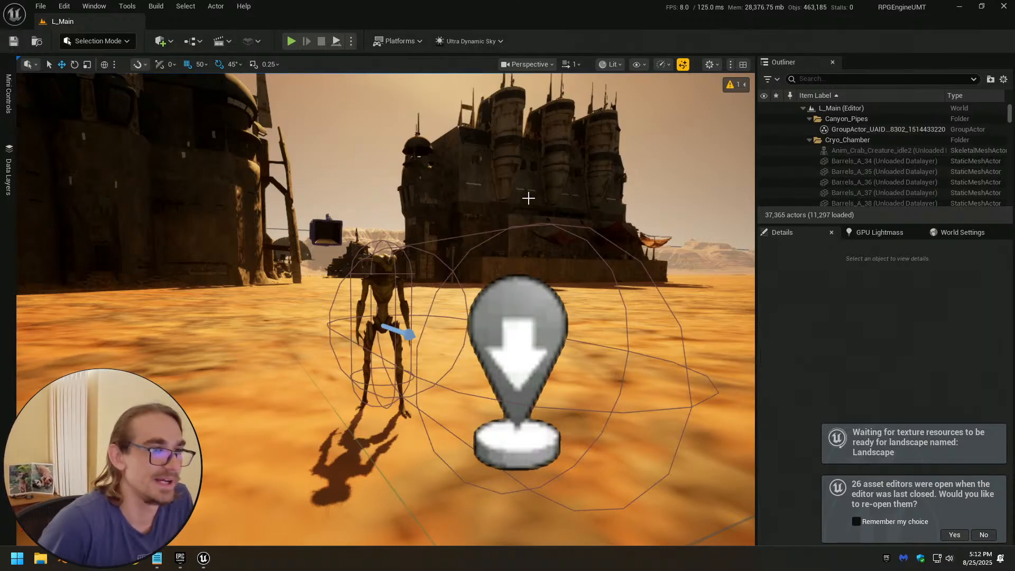
# Switch the level viewport to game view, set the camera speed to 0.7 and show the frame rate
pyautogui.moveTo(557, 177)
pyautogui.mouseDown(button='right')
pyautogui.moveTo(551, 185)
pyautogui.moveTo(556, 177)
pyautogui.mouseUp(button='right')
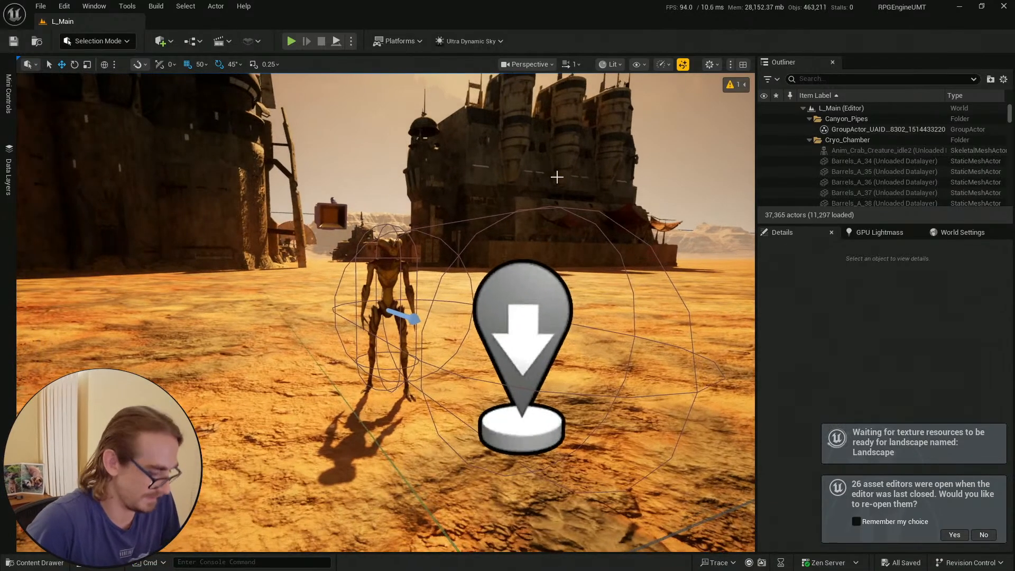
pyautogui.press('g')
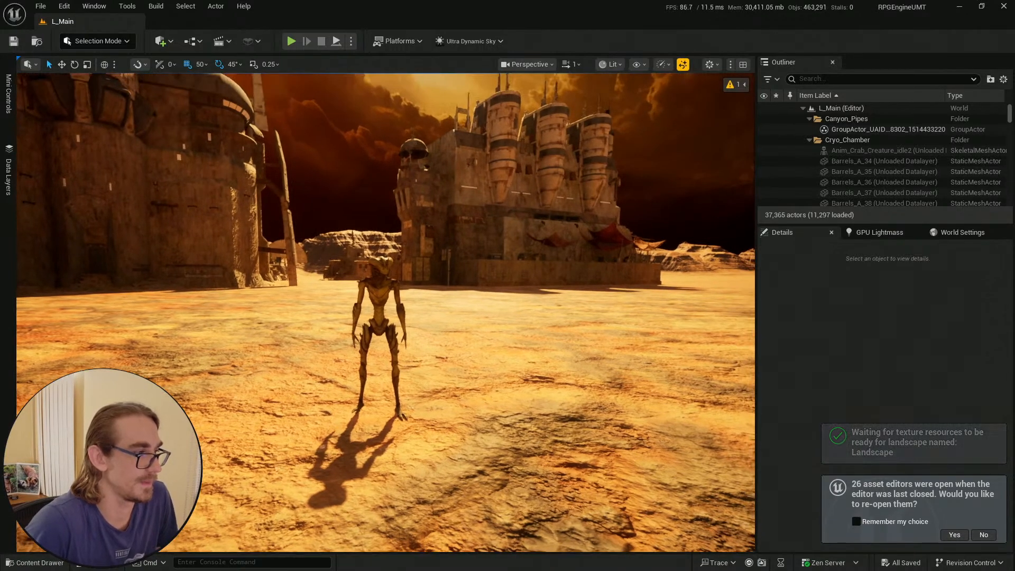
pyautogui.press('s')
pyautogui.moveTo(530, 227); pyautogui.dragTo(527, 244, button='right')
pyautogui.scroll(-2, 530, 227)
pyautogui.hotkey('ctrl', 'shift', 'h')
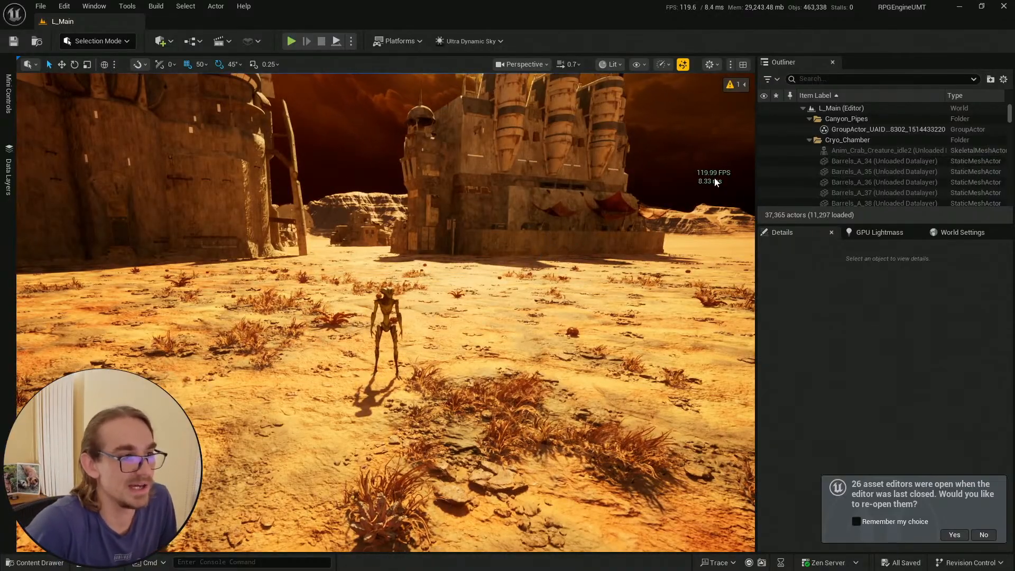
# Decline re-opening the previous asset editors and rebuild the physical materials of the landscape actors
pyautogui.click(736, 84)
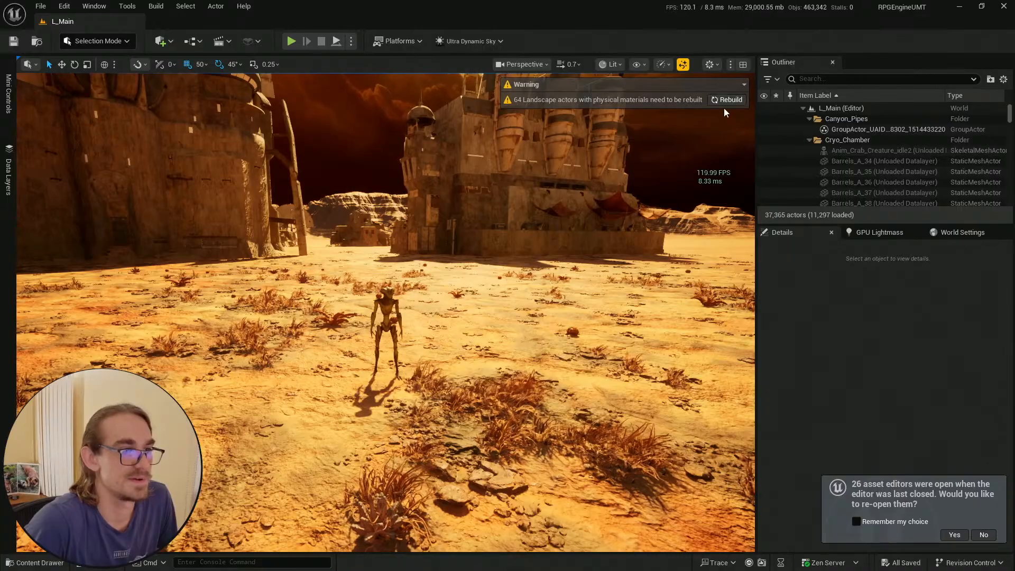
pyautogui.click(984, 535)
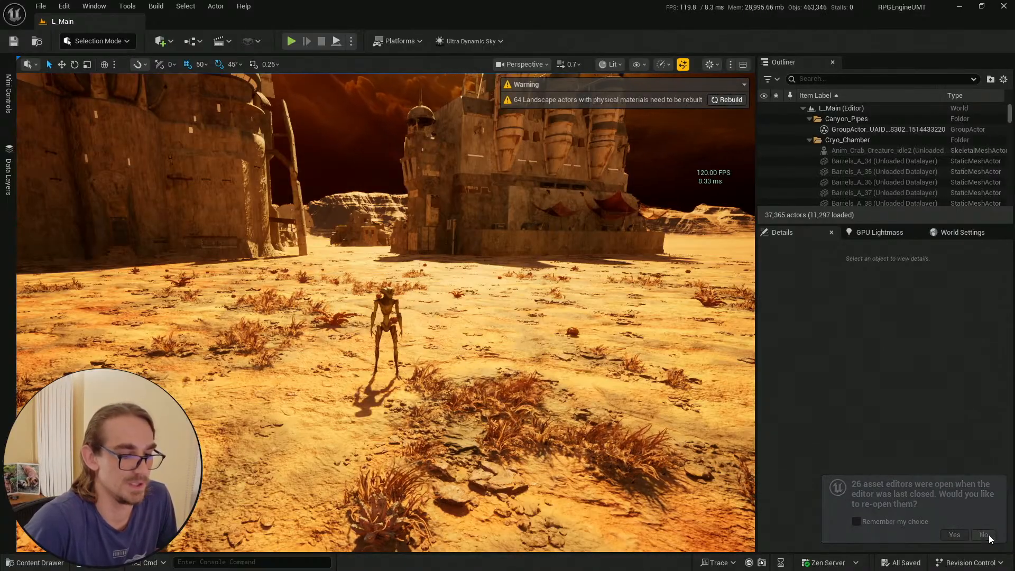
pyautogui.click(729, 99)
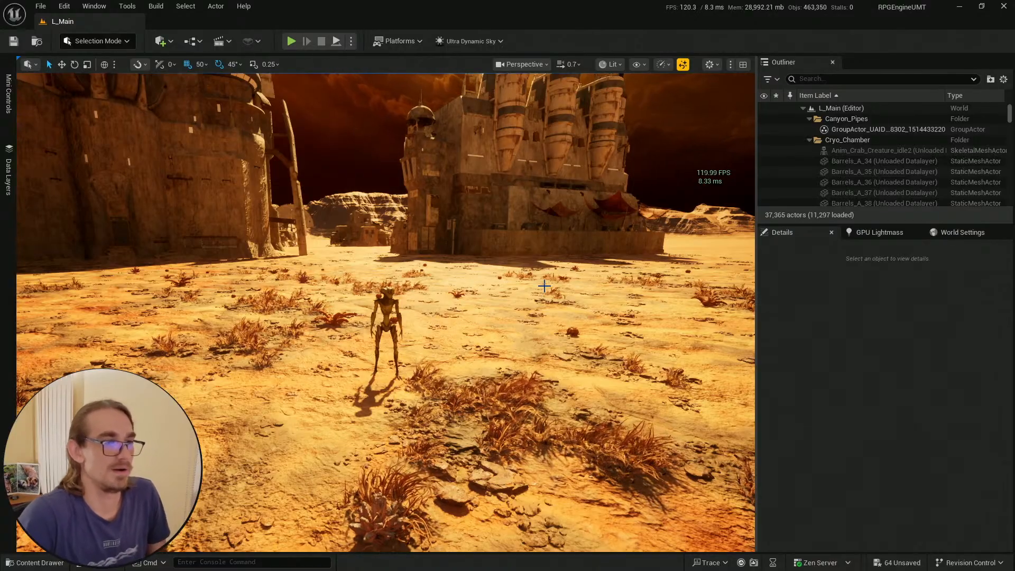
# Save all the rebuilt landscape actors and the current level
pyautogui.hotkey('ctrl', 'space')
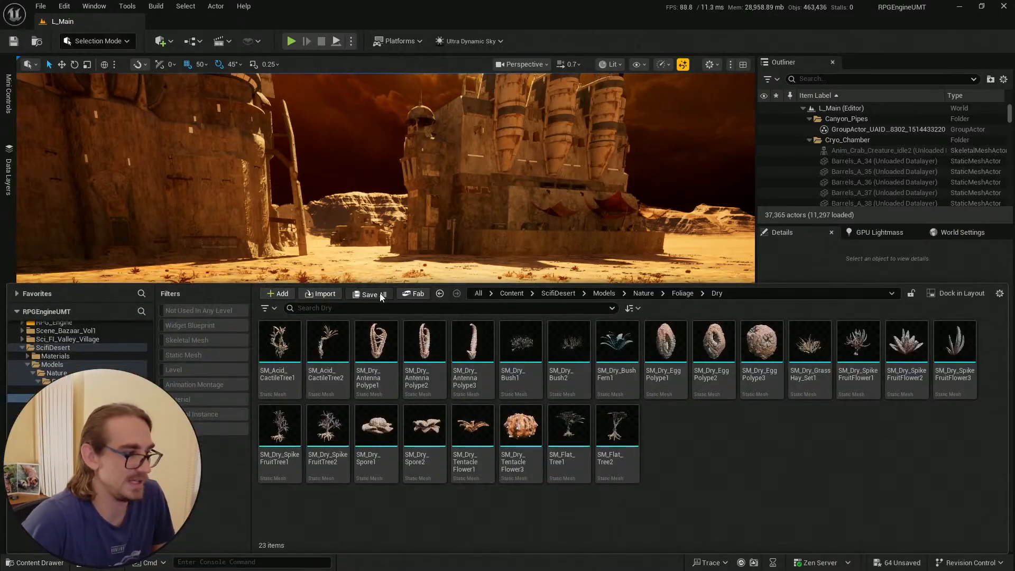
pyautogui.hotkey('ctrl', 'shift', 's')
pyautogui.click(586, 410)
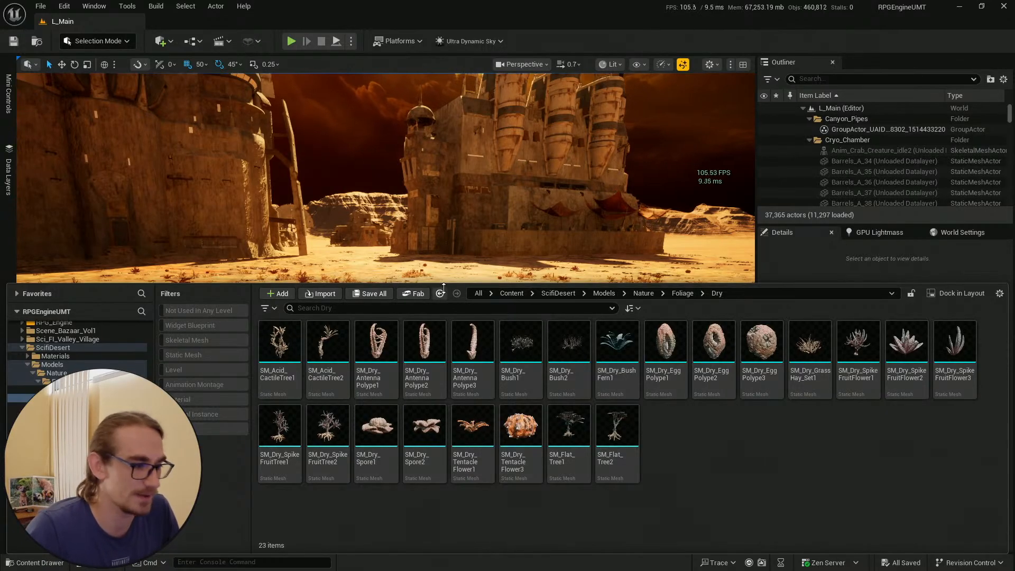
pyautogui.click(35, 562)
pyautogui.click(35, 562)
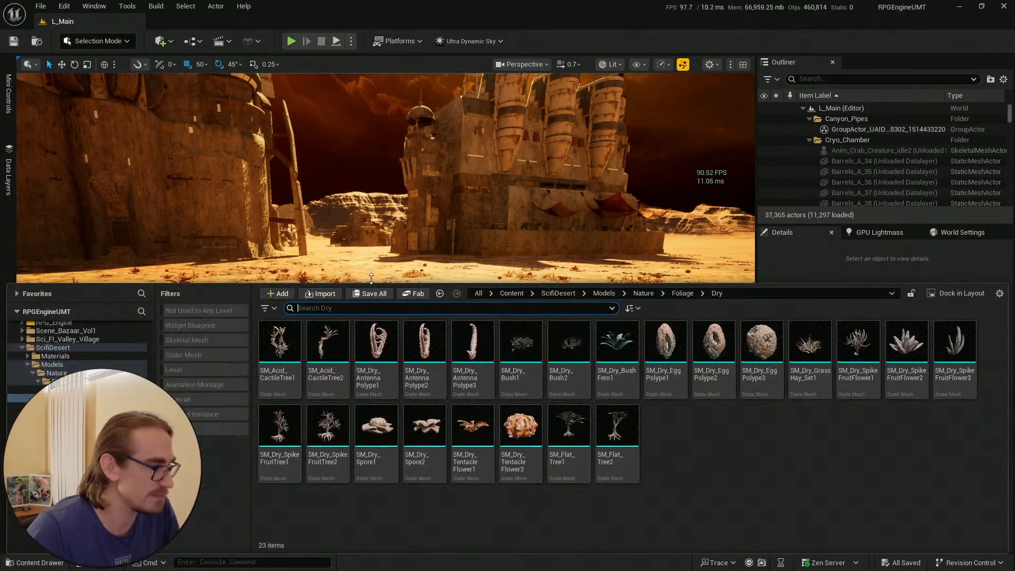
pyautogui.click(6, 46)
# Start playing the level from the open ground near the aliens and make the play session full screen
pyautogui.moveTo(446, 268); pyautogui.dragTo(465, 301, button='right')
pyautogui.press('s')
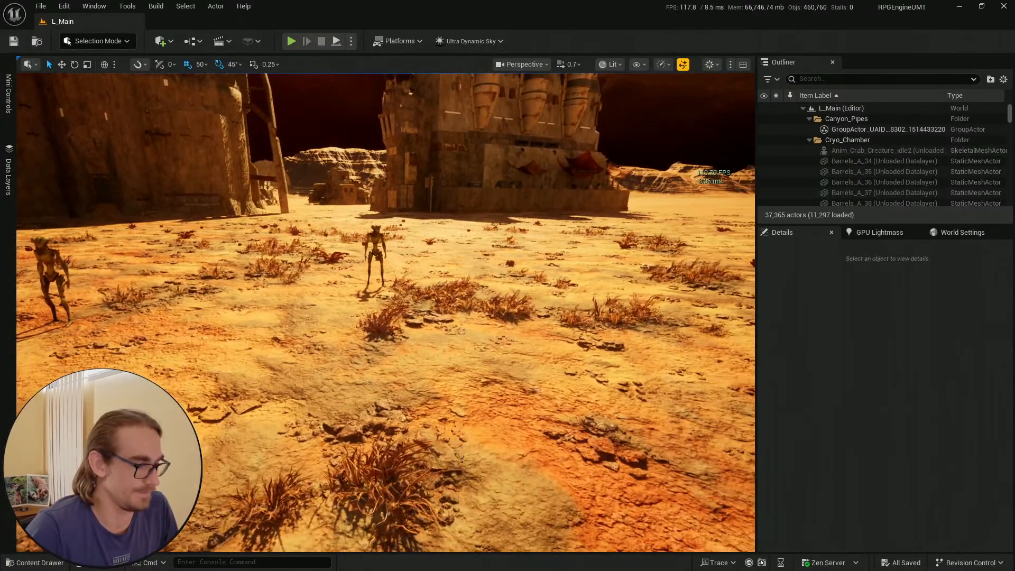
pyautogui.rightClick(462, 450)
pyautogui.click(489, 440)
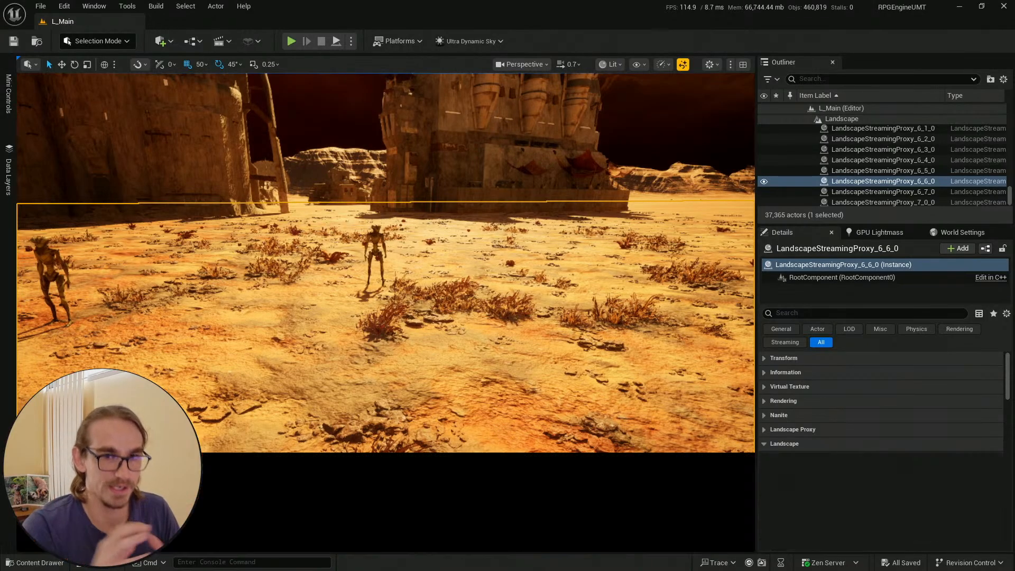
pyautogui.hotkey('alt', 'p')
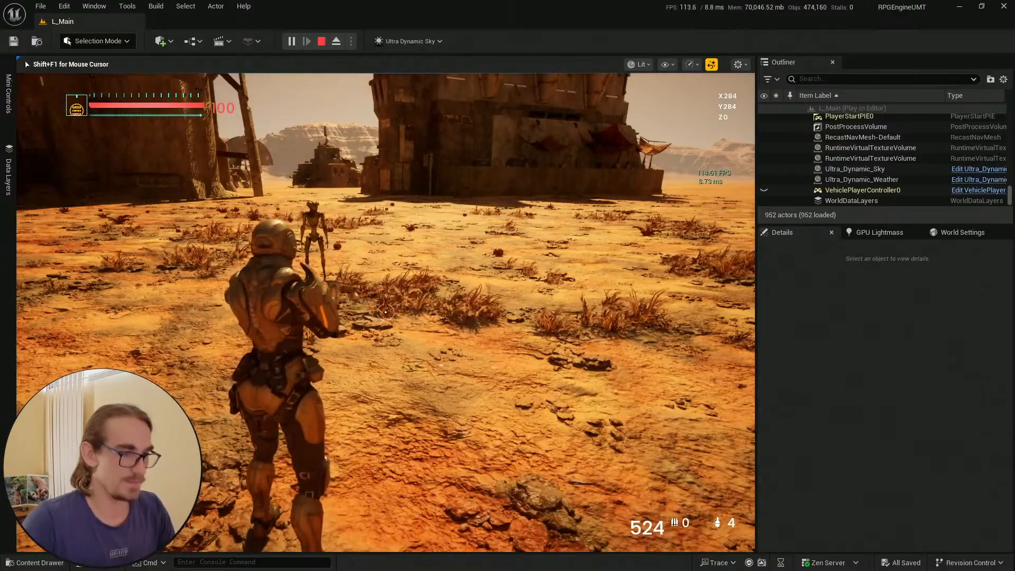
pyautogui.press('F11')
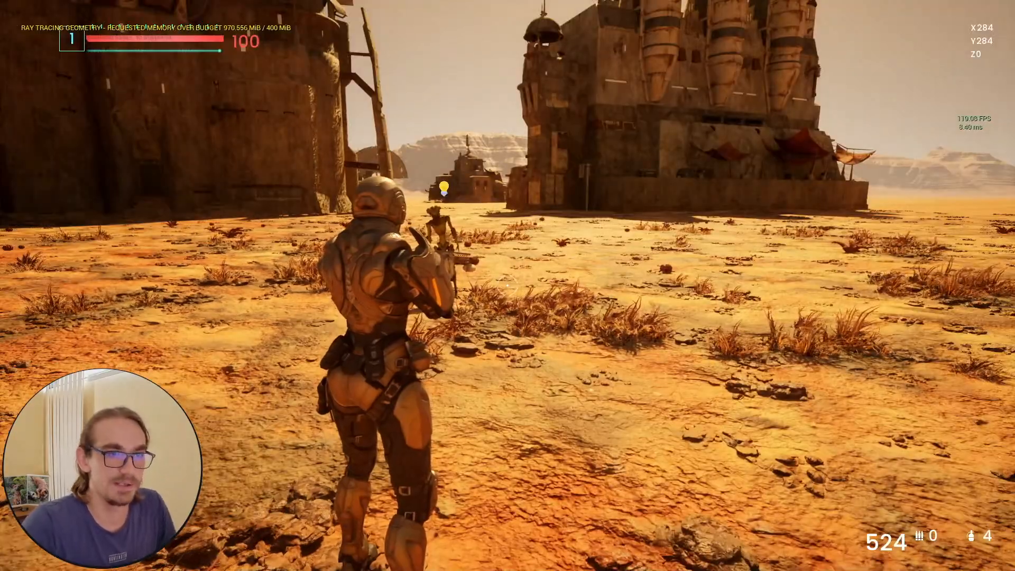
# Run the character past the alien and across the open desert to check the grass and frame rate in play
pyautogui.press('ctrl')
pyautogui.press('w')
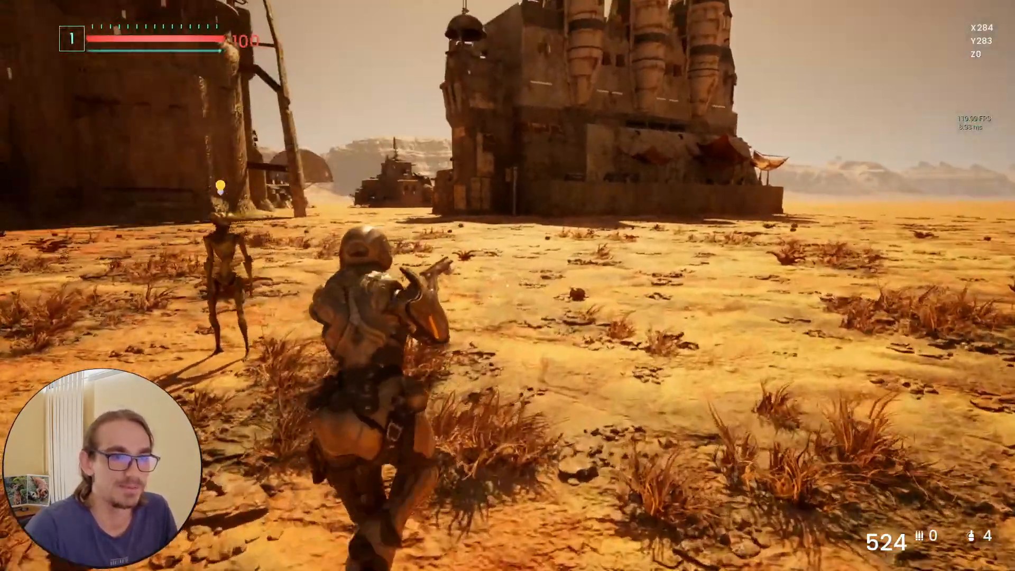
pyautogui.press('w')
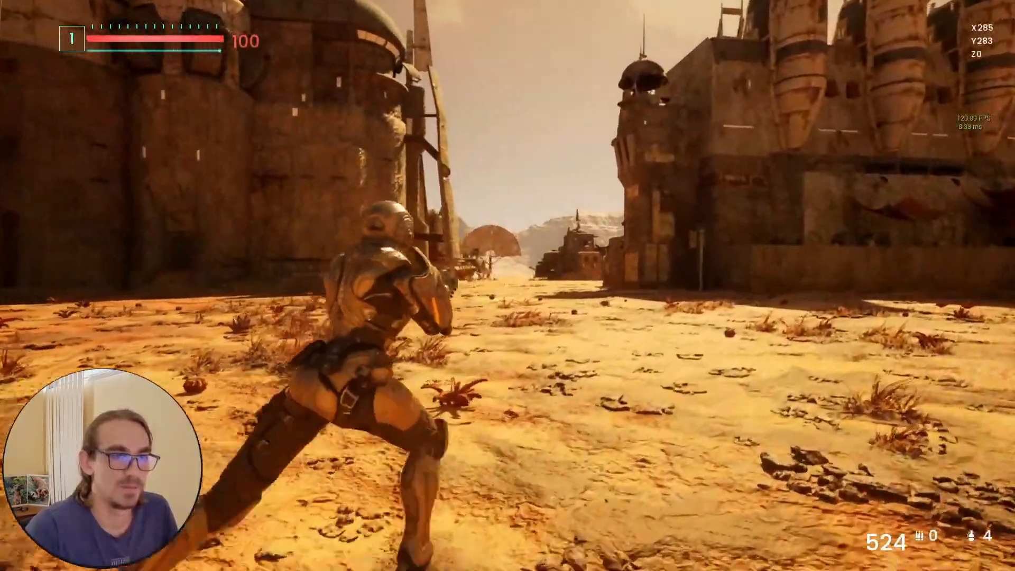
pyautogui.press('w')
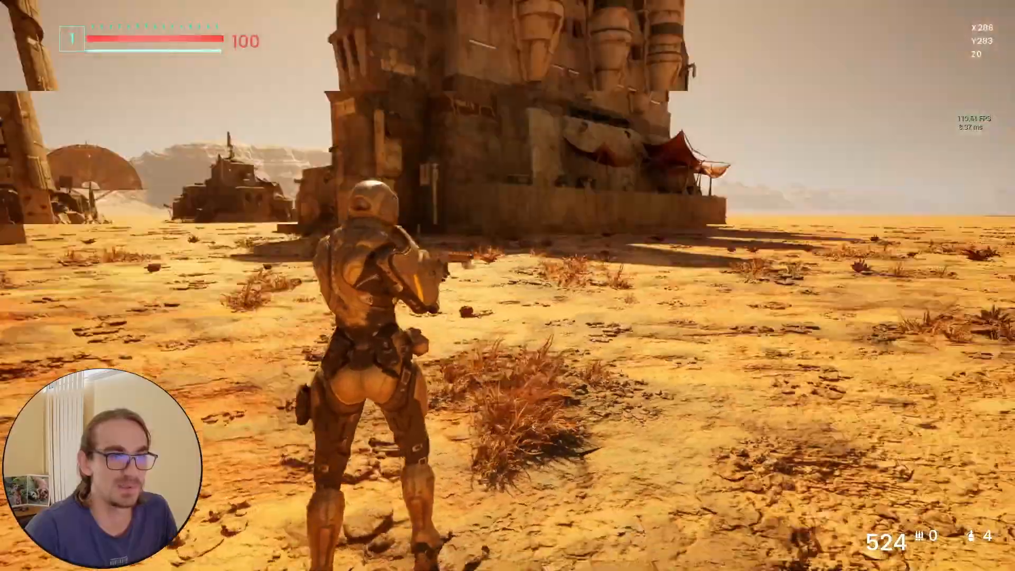
pyautogui.press('w')
pyautogui.press('w')
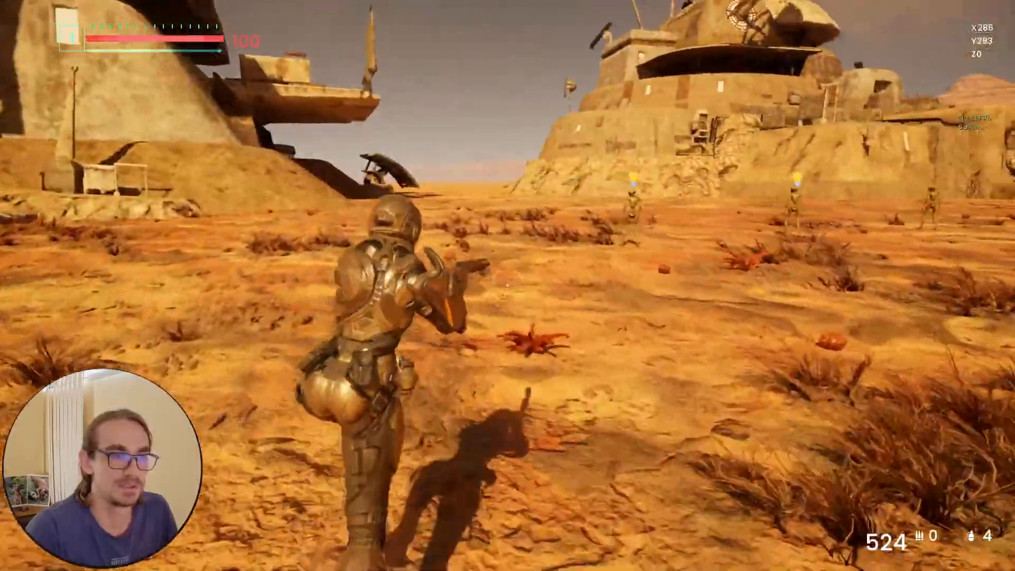
pyautogui.press('w')
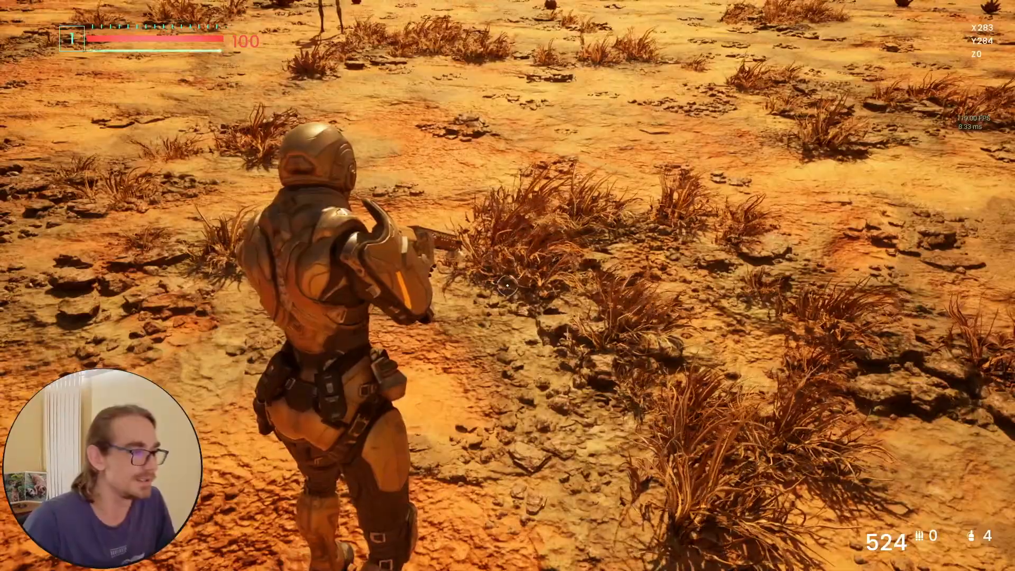
# Walk the character up to the alien, holster the weapon, and end the full-screen play session
pyautogui.press('w')
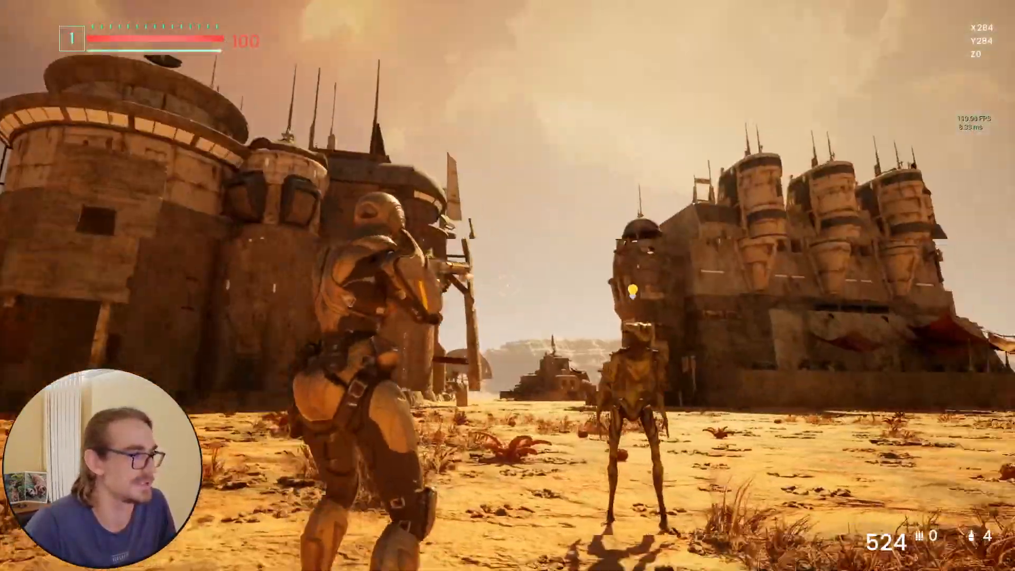
pyautogui.press('1')
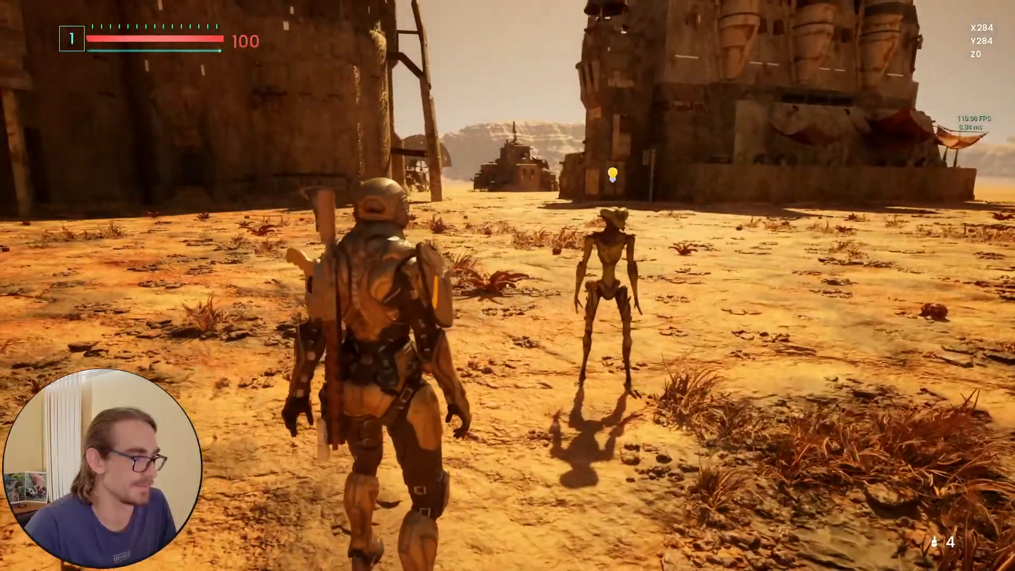
pyautogui.press('w')
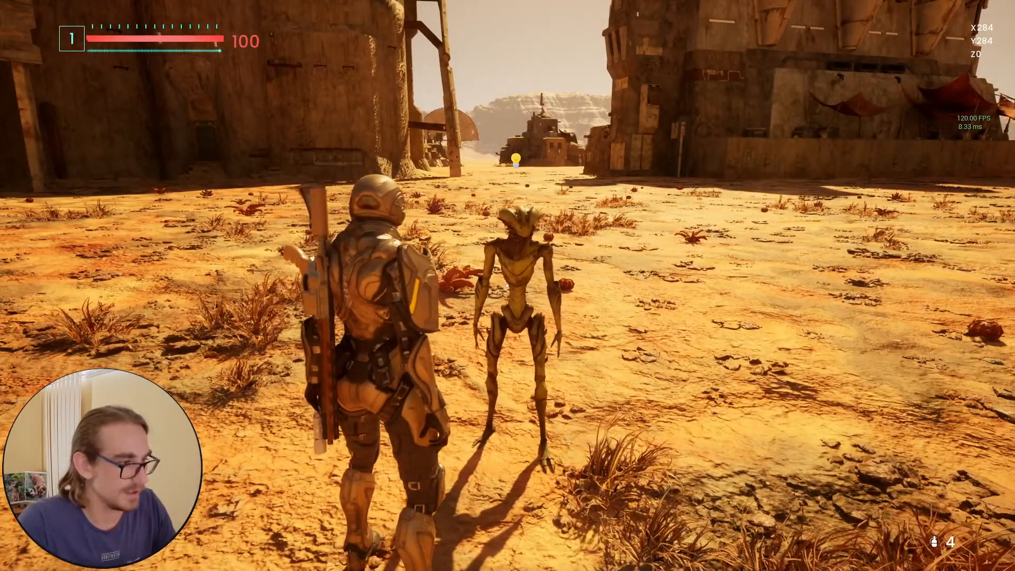
pyautogui.press('F11')
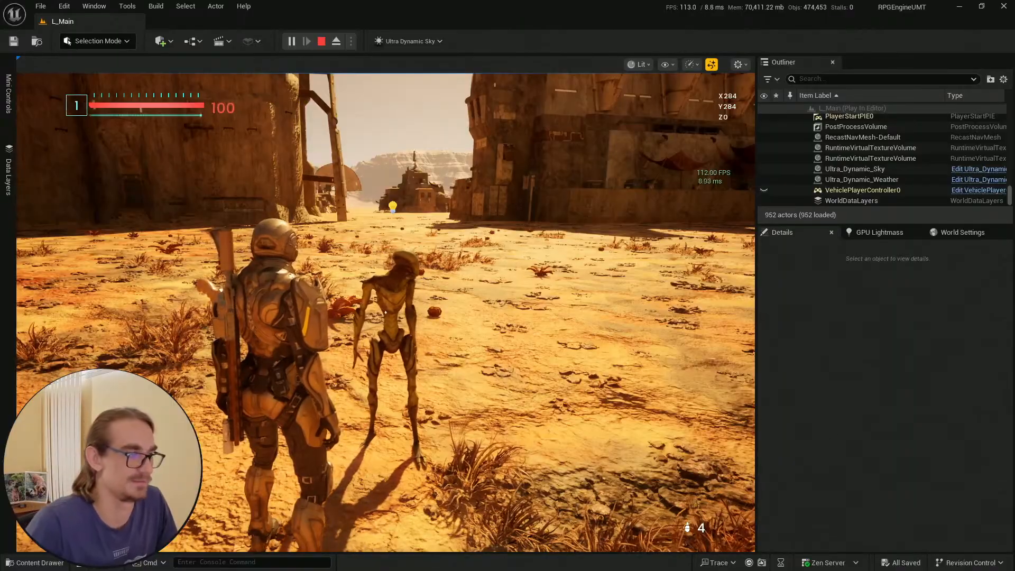
pyautogui.click(385, 312)
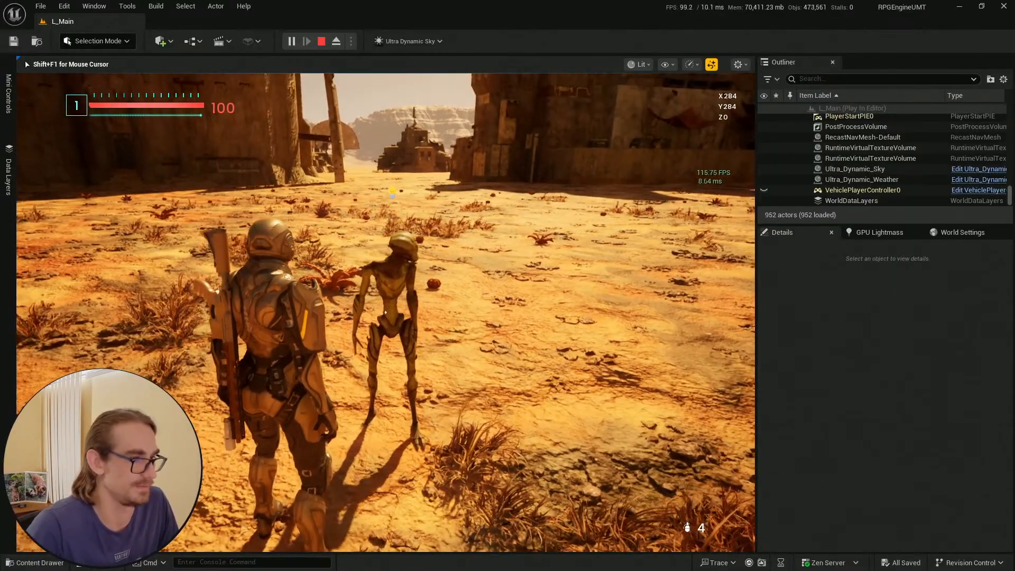
pyautogui.press('Escape')
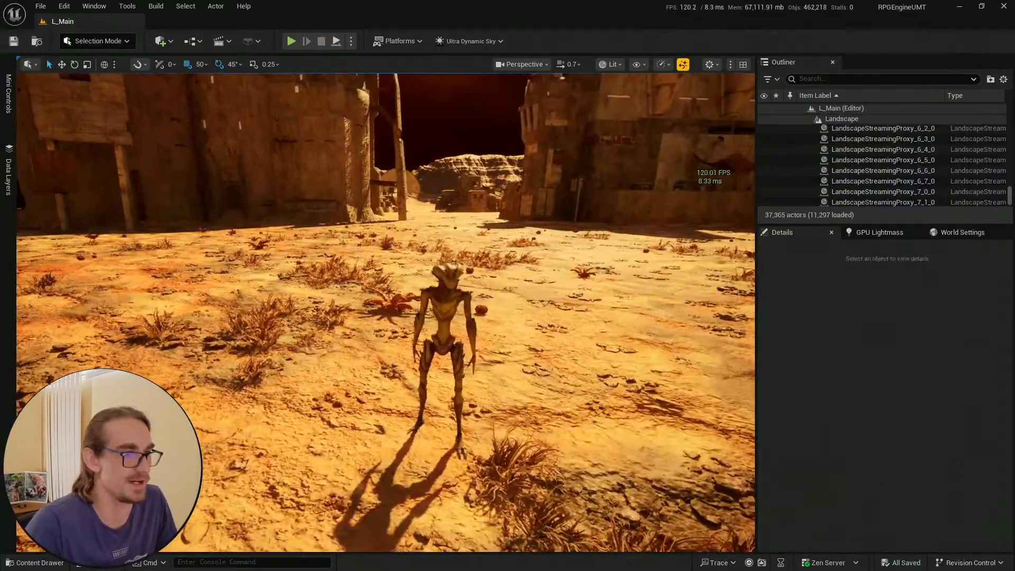
# Fly back above the aliens, and collapse the ScifiDesert folder in the content browser and add it to the displayed folders
pyautogui.press('s')
pyautogui.moveTo(386, 312); pyautogui.dragTo(363, 341, button='right')
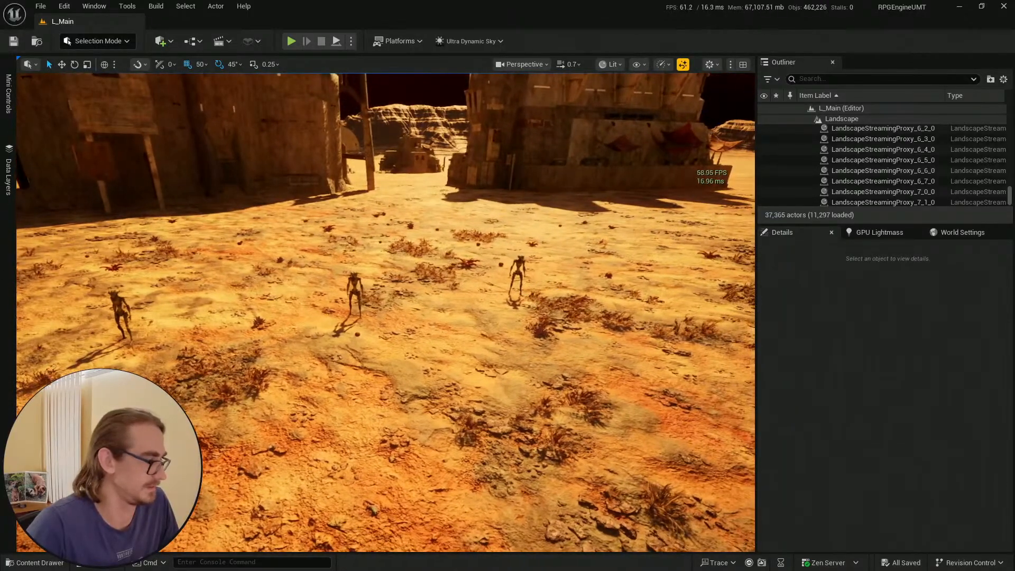
pyautogui.hotkey('ctrl', 'space')
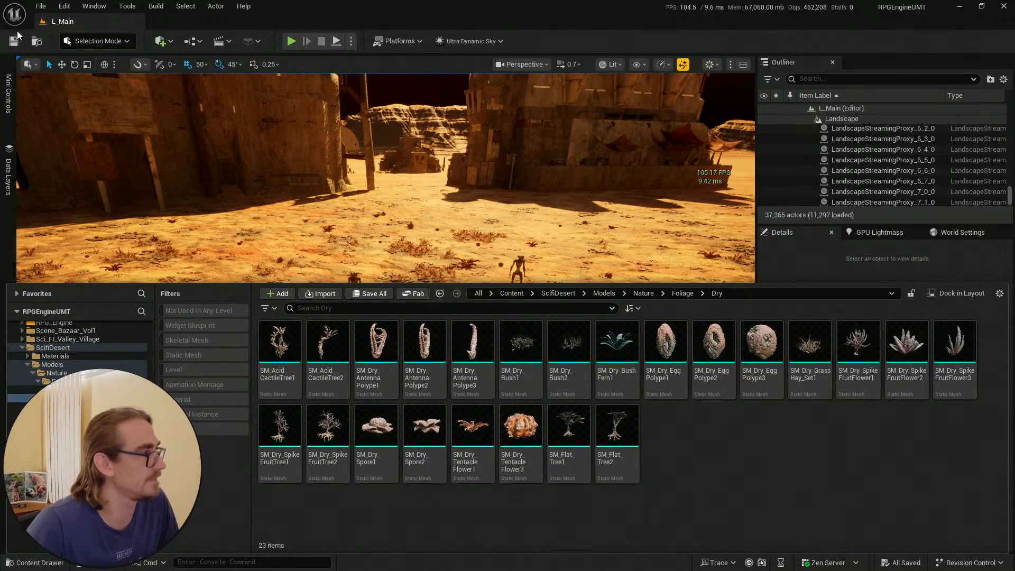
pyautogui.hotkey('ctrl', 'space')
pyautogui.click(35, 563)
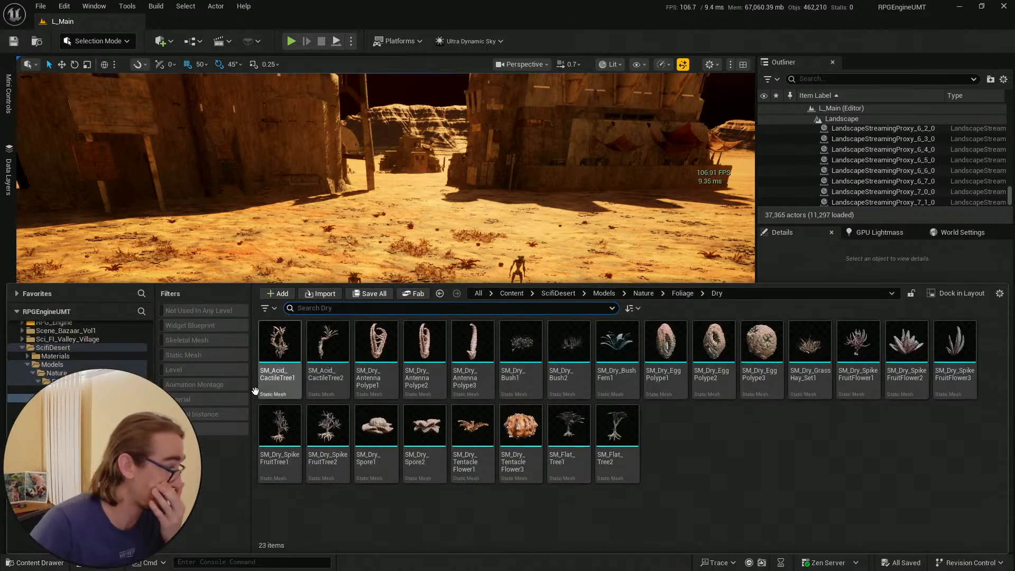
pyautogui.click(21, 348)
pyautogui.click(838, 509)
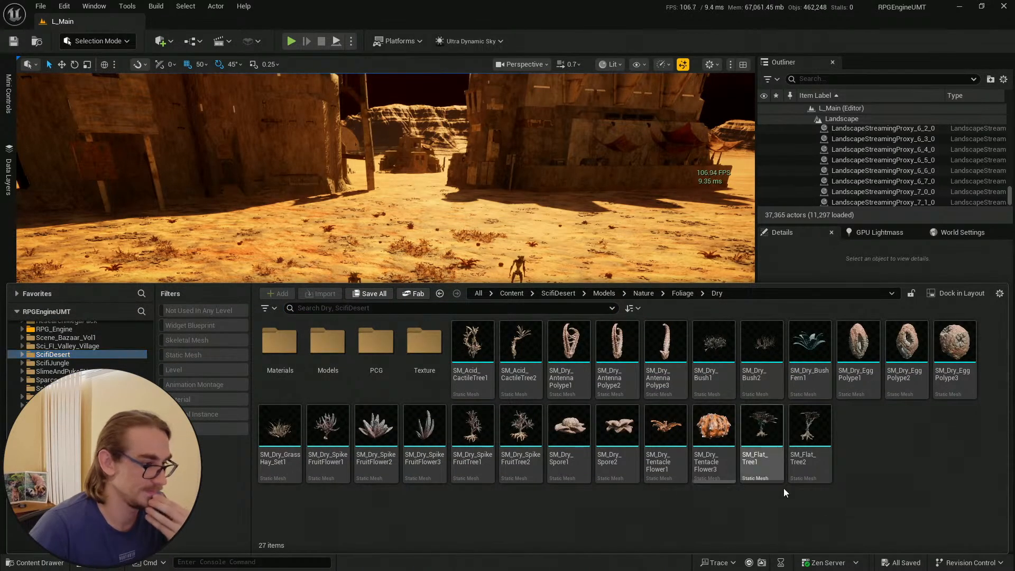
pyautogui.scroll(3, 79, 359)
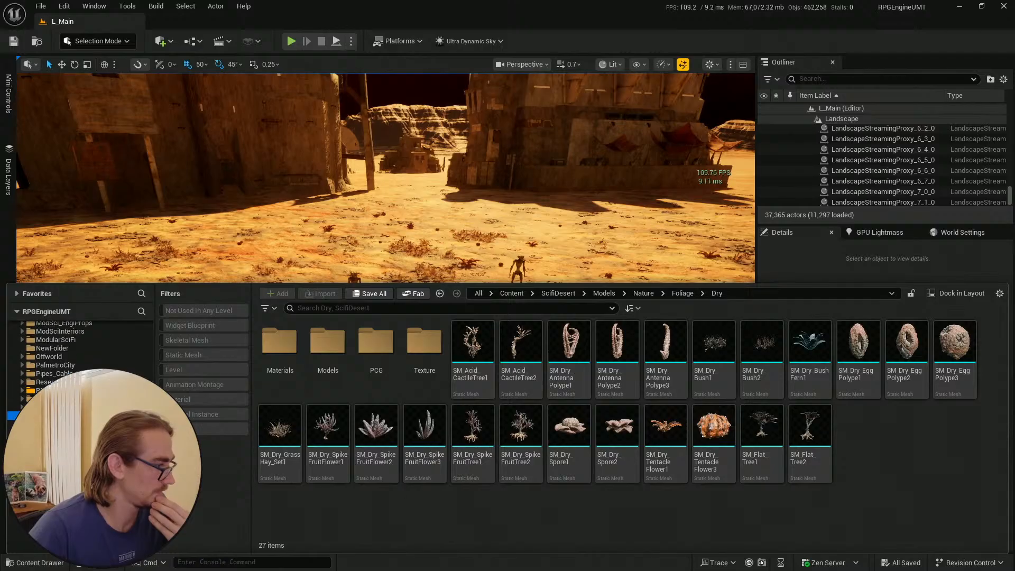
pyautogui.hotkey('ctrl', 'space')
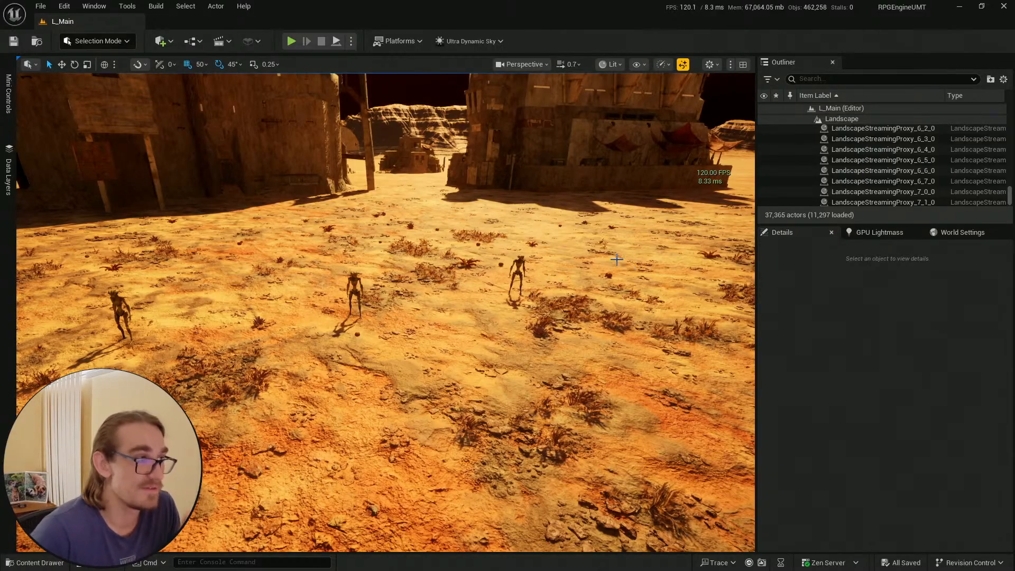
pyautogui.click(70, 562)
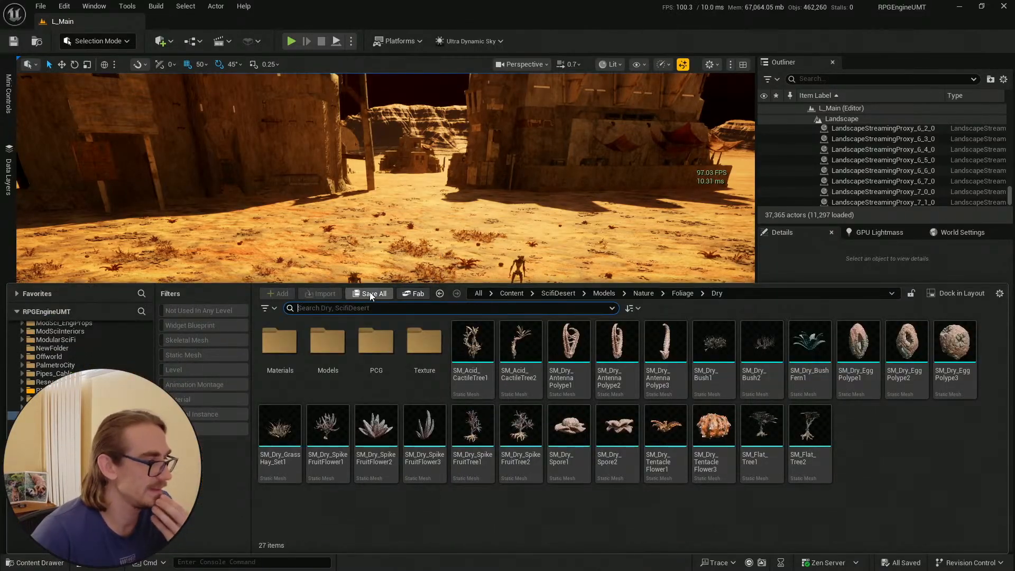
pyautogui.click(14, 42)
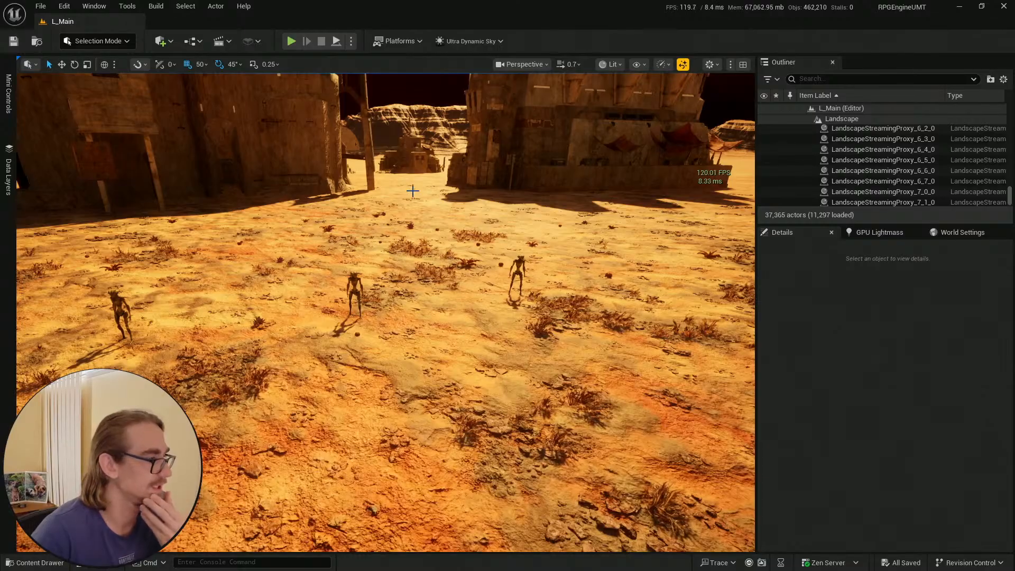
pyautogui.click(27, 564)
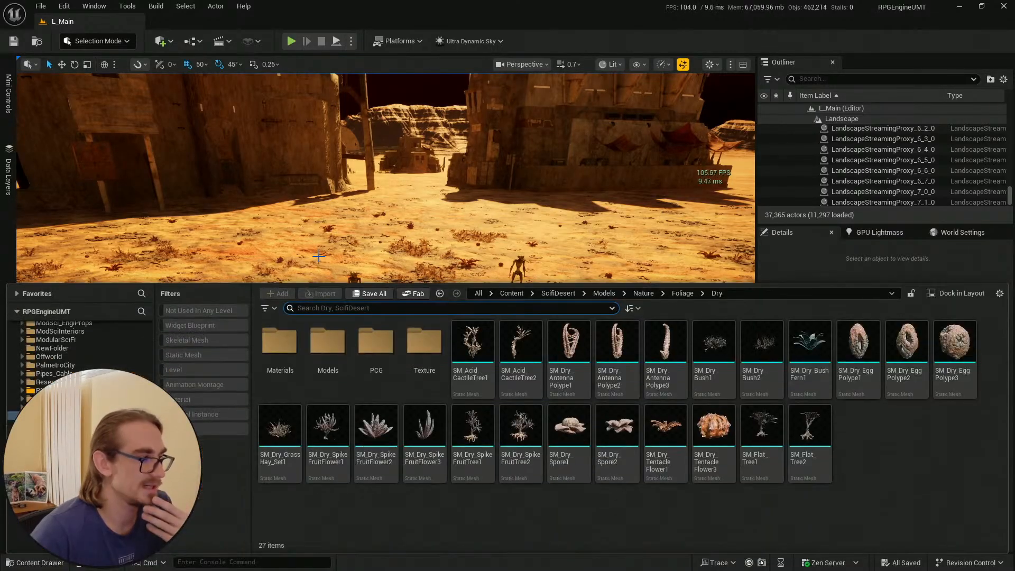
pyautogui.click(14, 42)
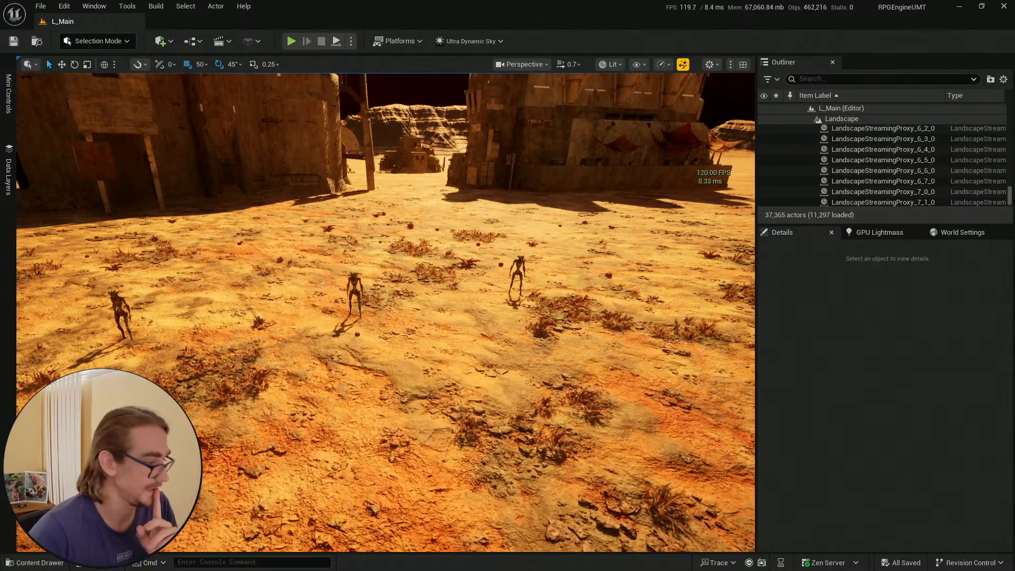
pyautogui.click(35, 563)
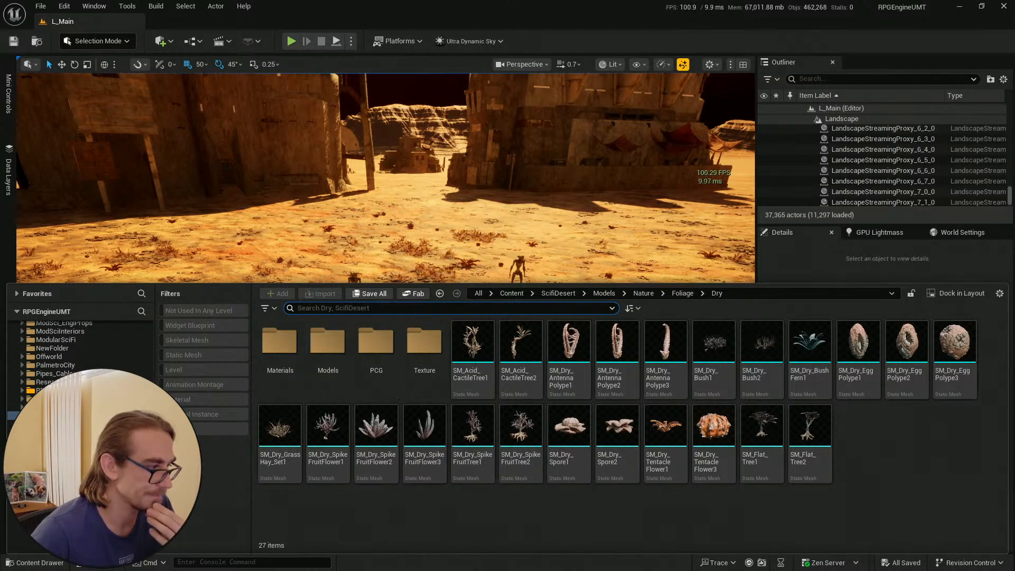
pyautogui.scroll(-2, 79, 354)
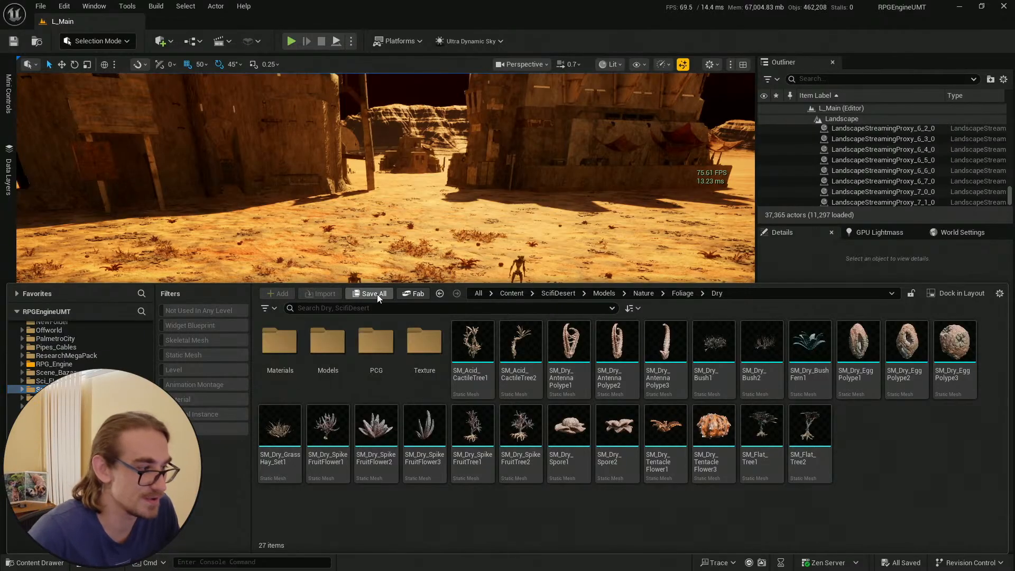
pyautogui.click(9, 43)
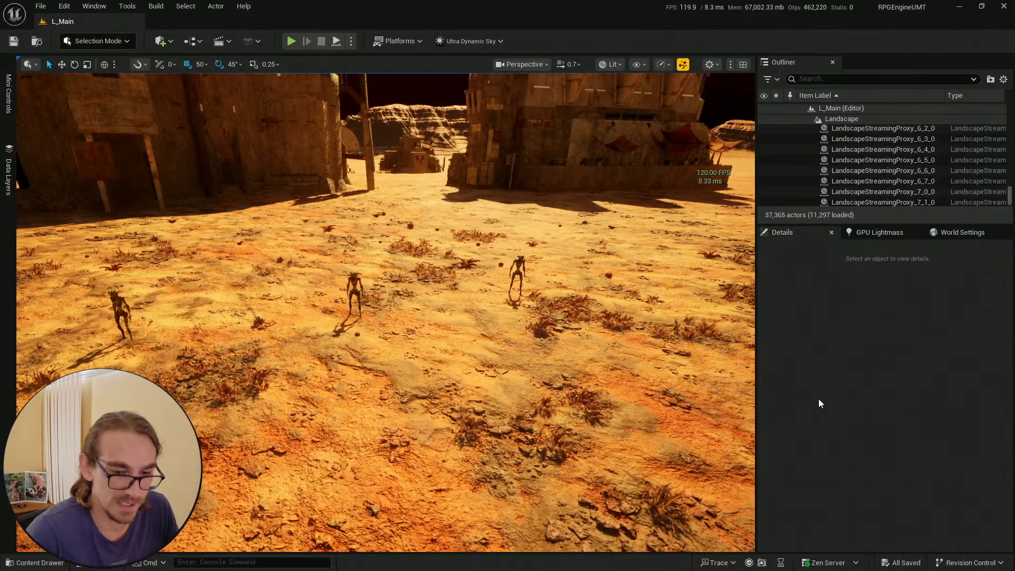
pyautogui.click(34, 562)
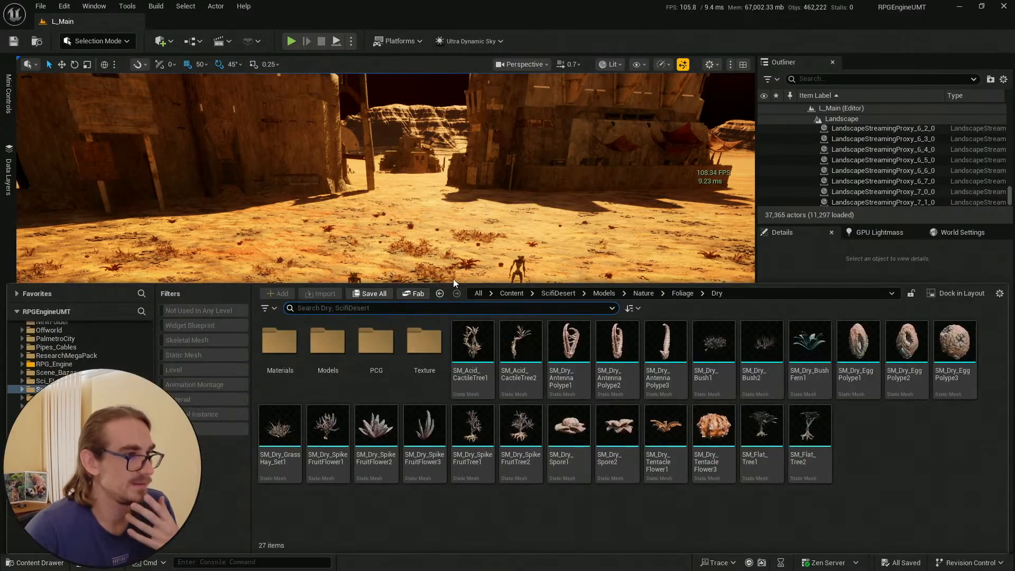
pyautogui.click(3, 46)
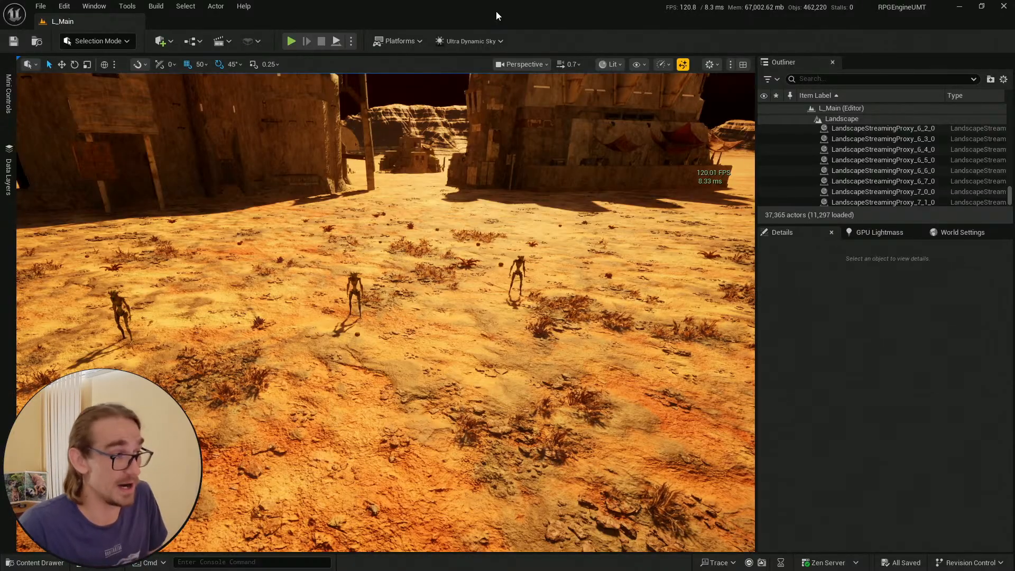
pyautogui.moveTo(401, 213)
pyautogui.mouseDown(button='right')
pyautogui.moveTo(423, 185)
pyautogui.moveTo(386, 198)
pyautogui.moveTo(405, 197)
pyautogui.mouseUp(button='right')
pyautogui.scroll(-1, 401, 213)
pyautogui.click(62, 563)
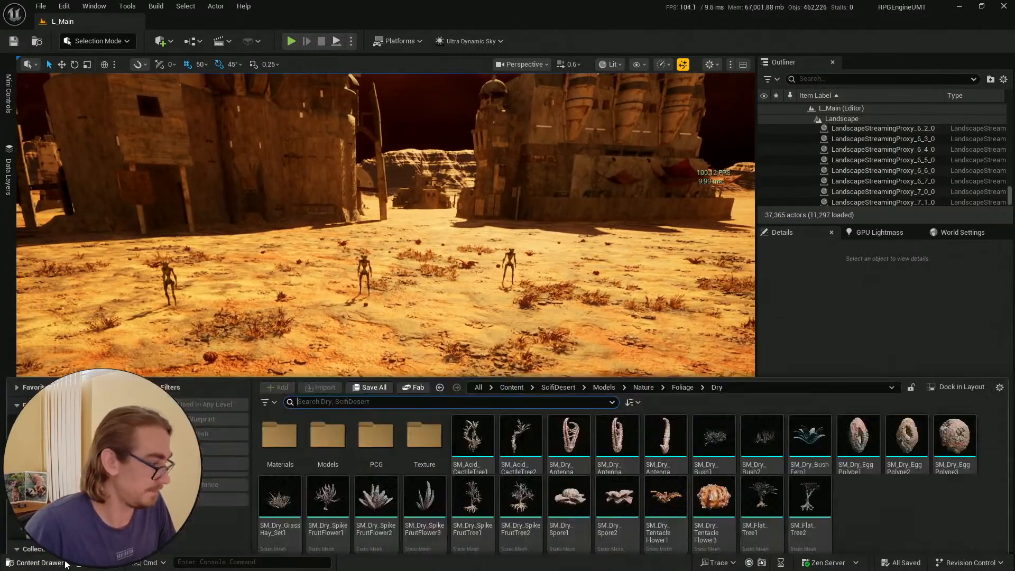
pyautogui.click(14, 41)
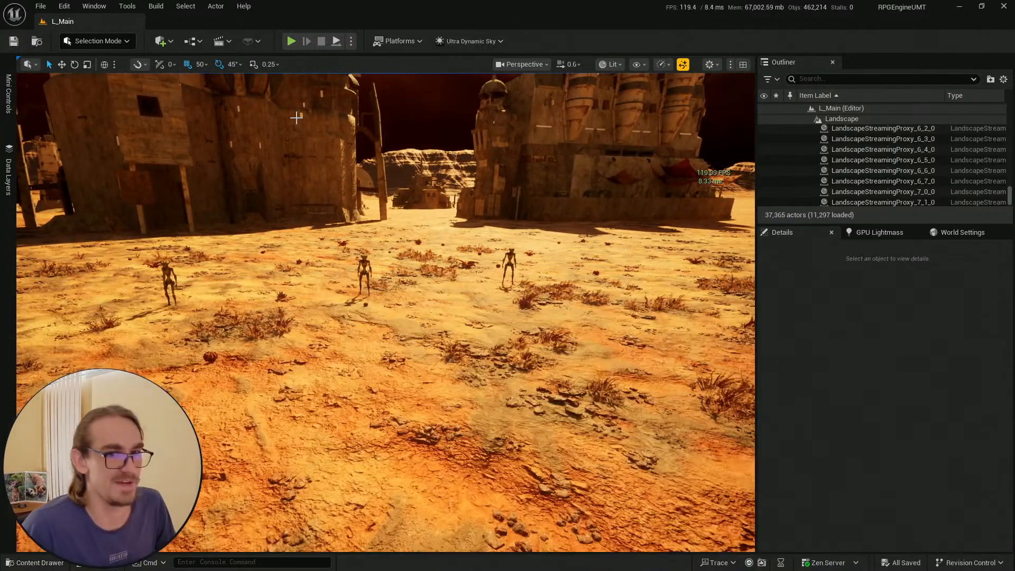
pyautogui.moveTo(306, 129); pyautogui.dragTo(338, 106, button='right')
pyautogui.press('w')
pyautogui.press('s')
pyautogui.hotkey('ctrl', 'space')
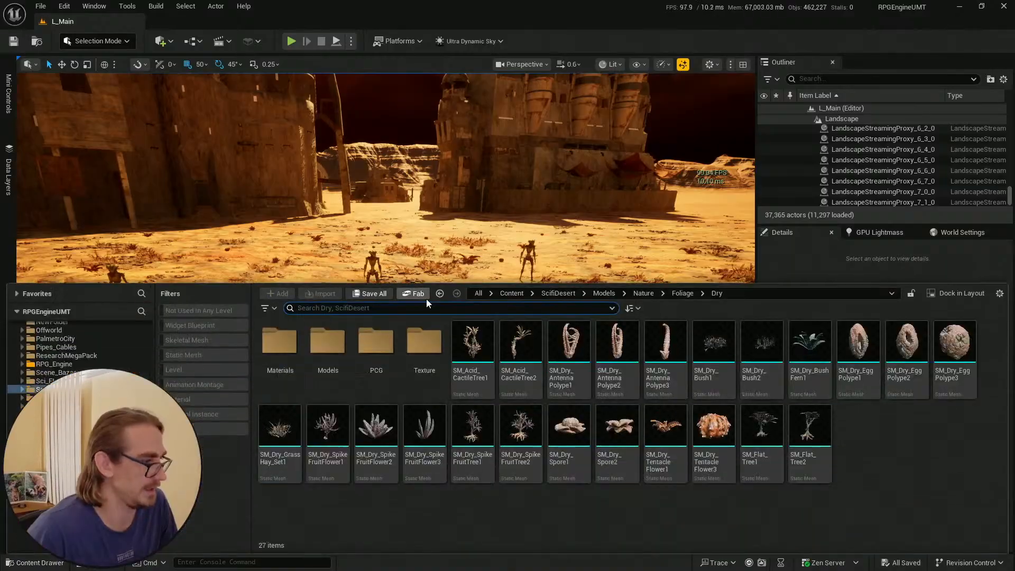
pyautogui.hotkey('ctrl', 'space')
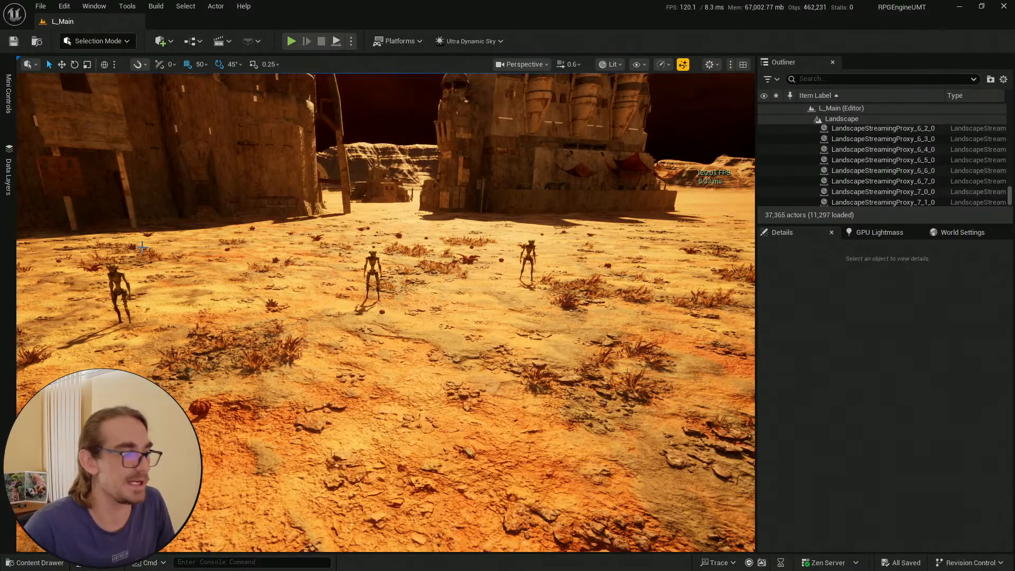
pyautogui.hotkey('ctrl', 'space')
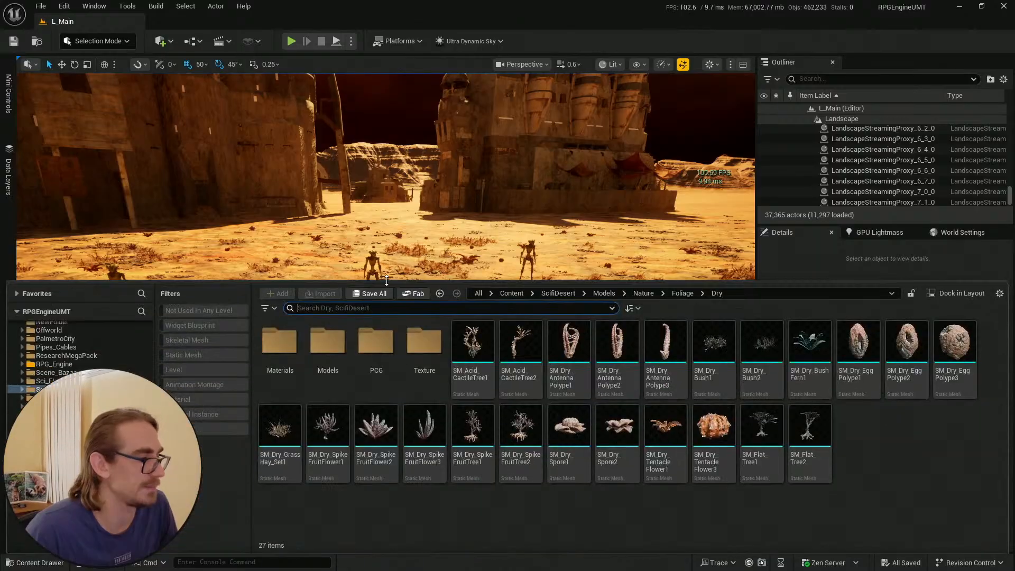
pyautogui.click(13, 42)
# Toggle the fog display on and off while examining the distant desert, and return to the aliens
pyautogui.moveTo(317, 238); pyautogui.dragTo(357, 270, button='right')
pyautogui.hotkey('alt', 'f')
pyautogui.scroll(4, 413, 259)
pyautogui.scroll(-1, 354, 278)
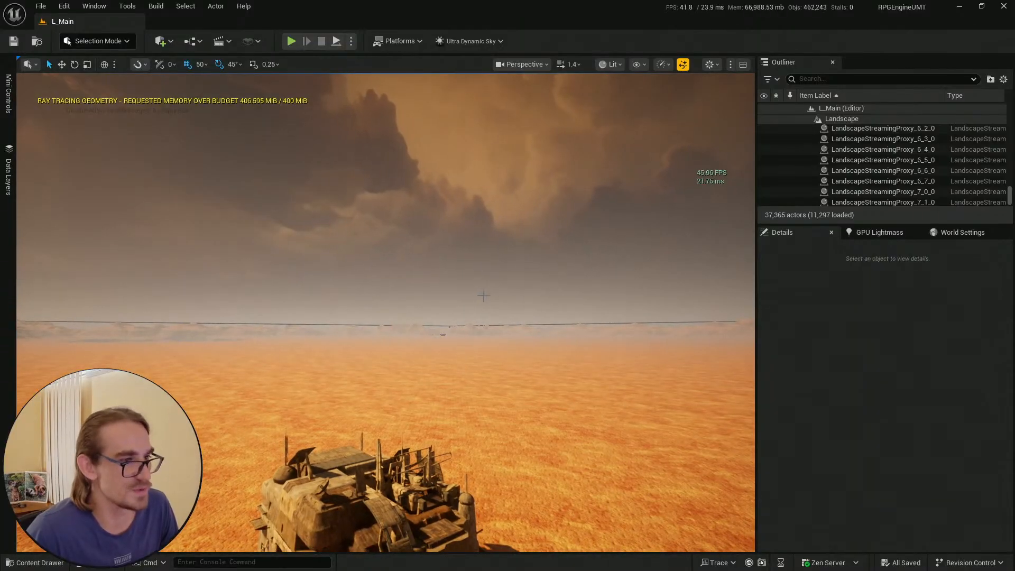
pyautogui.hotkey('alt', 'f')
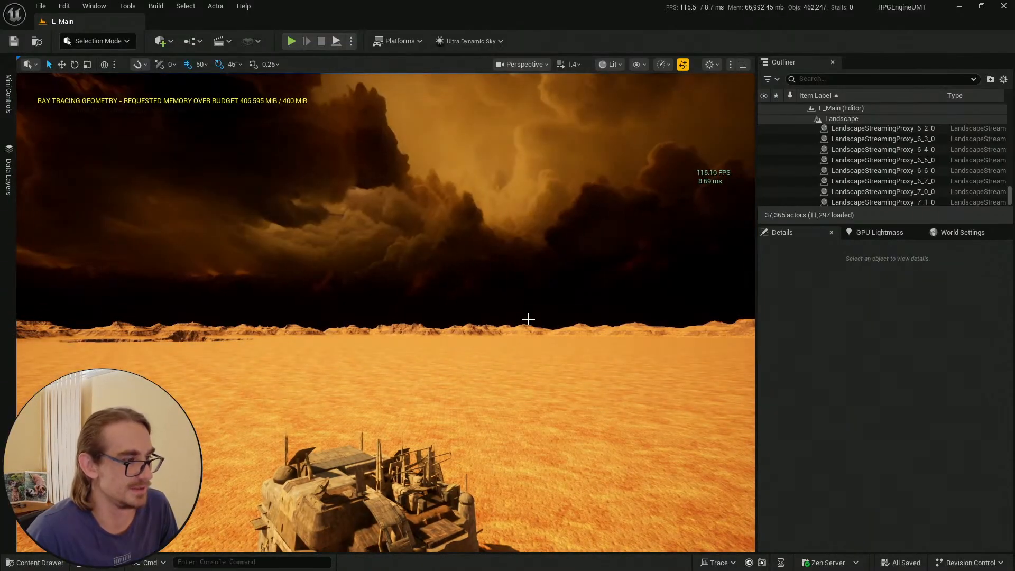
pyautogui.moveTo(545, 333)
pyautogui.mouseDown(button='right')
pyautogui.moveTo(544, 312)
pyautogui.moveTo(547, 381)
pyautogui.moveTo(549, 325)
pyautogui.moveTo(532, 316)
pyautogui.moveTo(533, 331)
pyautogui.mouseUp(button='right')
pyautogui.press('w')
pyautogui.scroll(1, 547, 377)
pyautogui.scroll(-4, 532, 316)
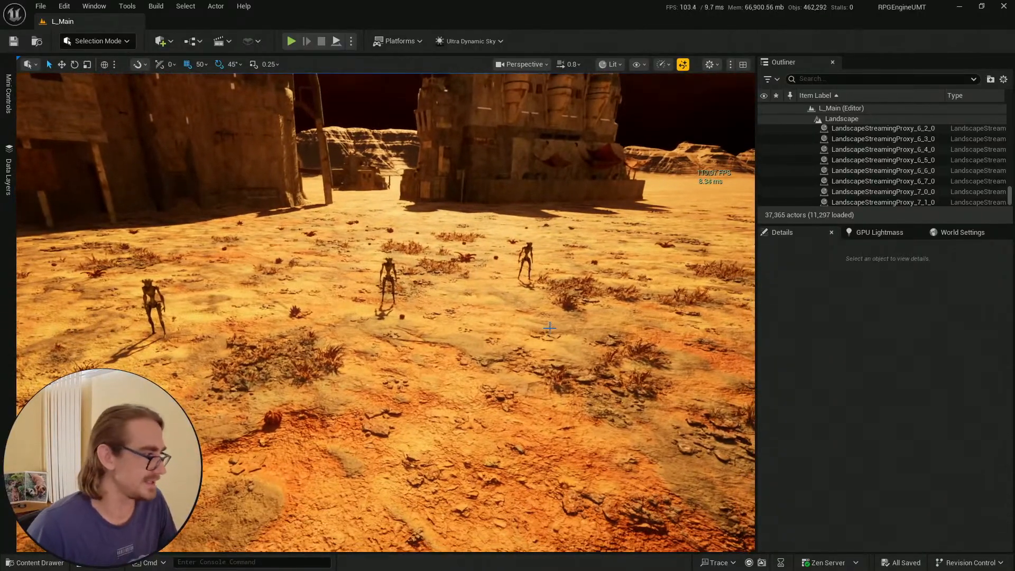
# Fly in among the aliens and examine the grass and ground around them up close
pyautogui.click(52, 563)
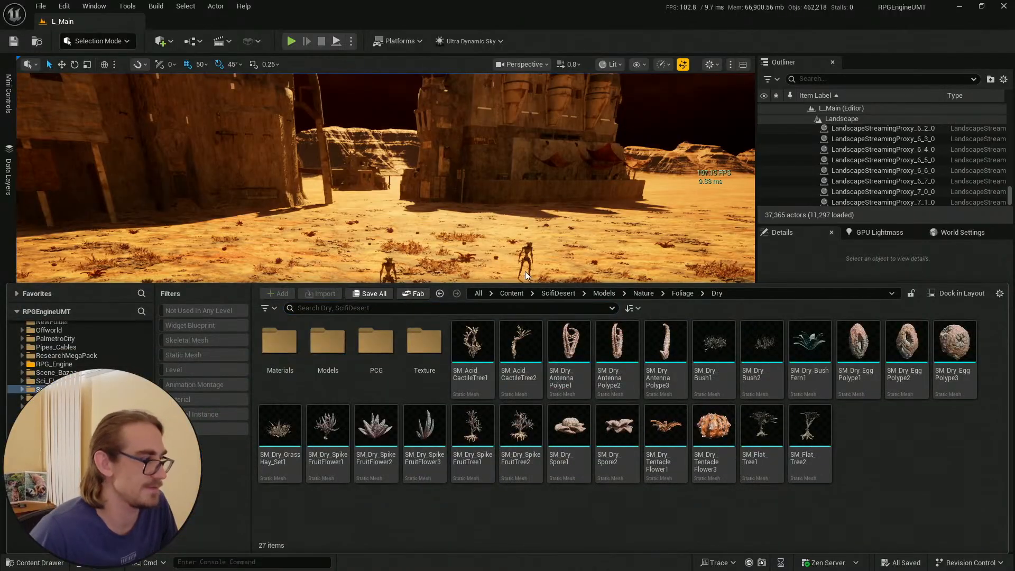
pyautogui.click(14, 42)
pyautogui.scroll(-3, 469, 256)
pyautogui.moveTo(473, 256); pyautogui.dragTo(585, 250, button='right')
pyautogui.press('w')
pyautogui.press('w')
pyautogui.scroll(2, 467, 247)
pyautogui.press('w')
pyautogui.scroll(-2, 477, 242)
pyautogui.press('w')
pyautogui.press('d')
pyautogui.press('d')
pyautogui.press('a')
pyautogui.press('s')
pyautogui.press('s')
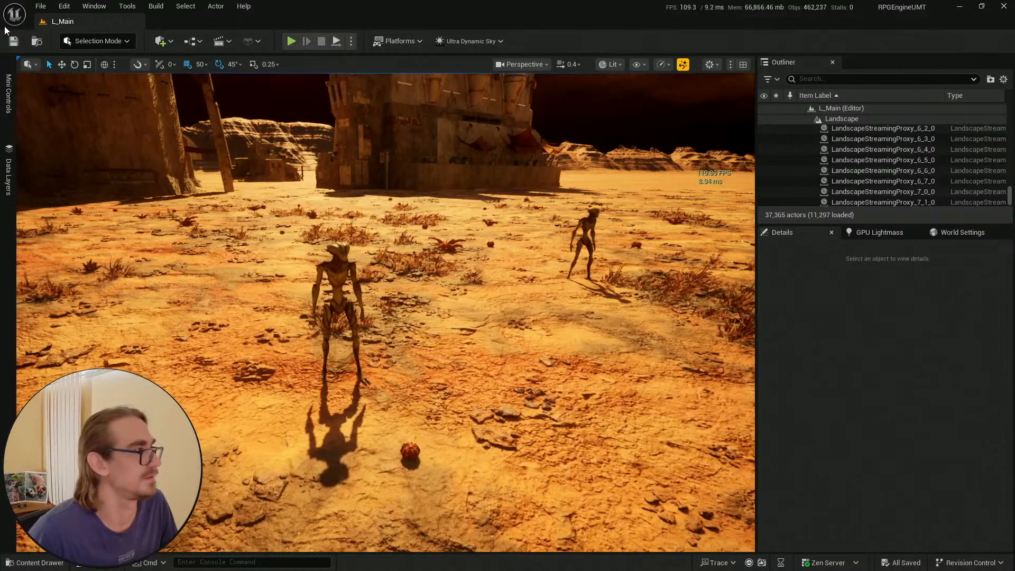
pyautogui.click(50, 560)
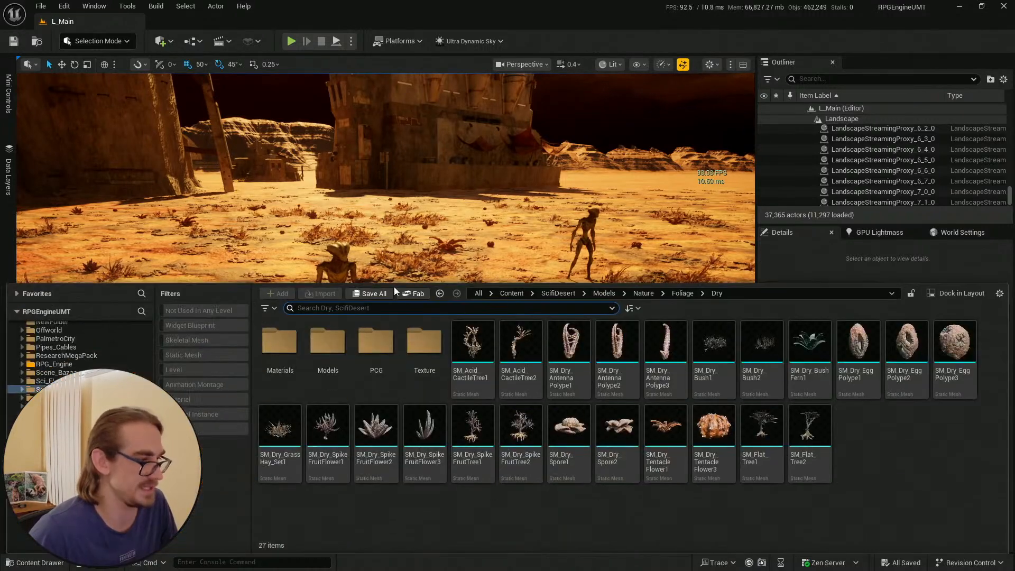
pyautogui.click(16, 45)
pyautogui.moveTo(370, 265); pyautogui.dragTo(369, 248, button='right')
pyautogui.scroll(-1, 367, 249)
pyautogui.press('d')
pyautogui.press('q')
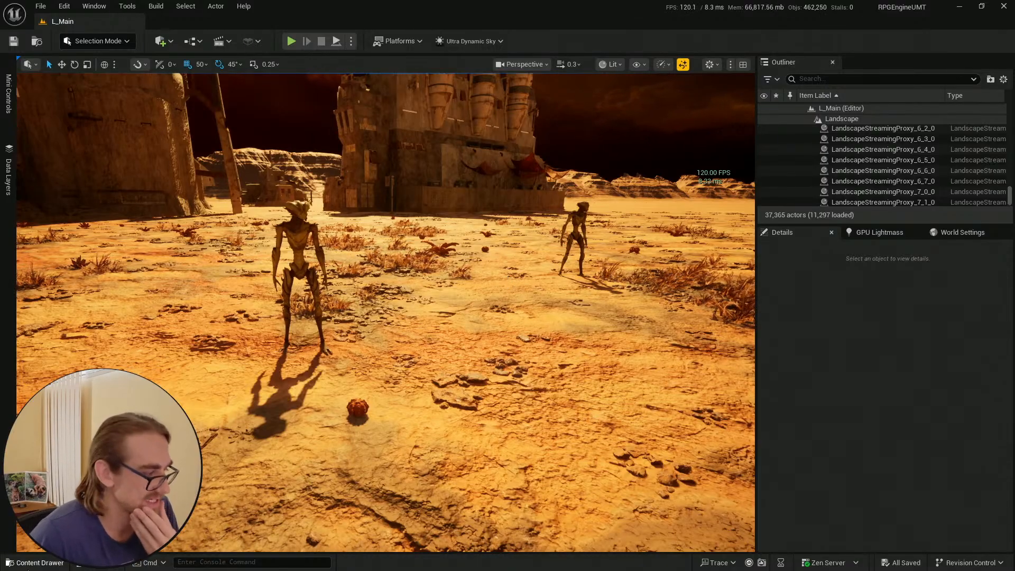
pyautogui.hotkey('ctrl', 'space')
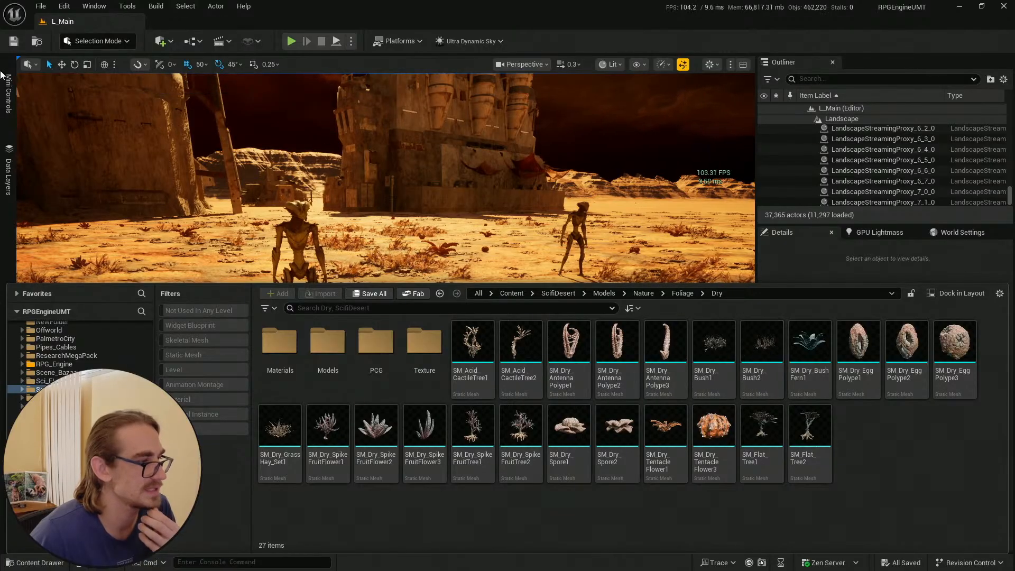
pyautogui.hotkey('ctrl', 'space')
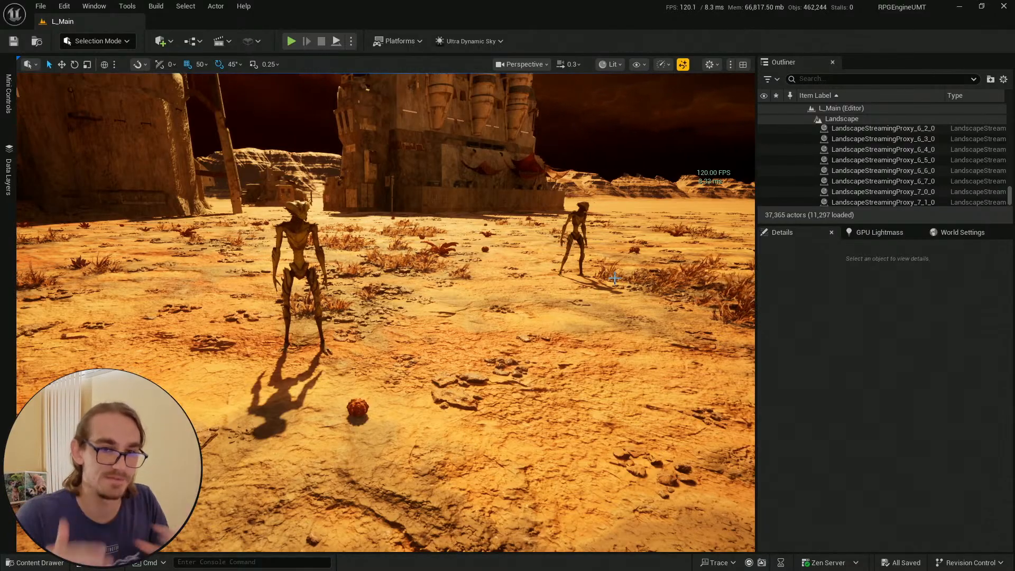
# Fly past the nearest alien to the grass clumps beside the next one and examine them
pyautogui.moveTo(602, 276); pyautogui.dragTo(632, 251, button='right')
pyautogui.press('d')
pyautogui.press('w')
pyautogui.press('d')
pyautogui.press('w')
pyautogui.scroll(1, 629, 264)
pyautogui.press('w')
pyautogui.press('a')
pyautogui.press('s')
pyautogui.press('s')
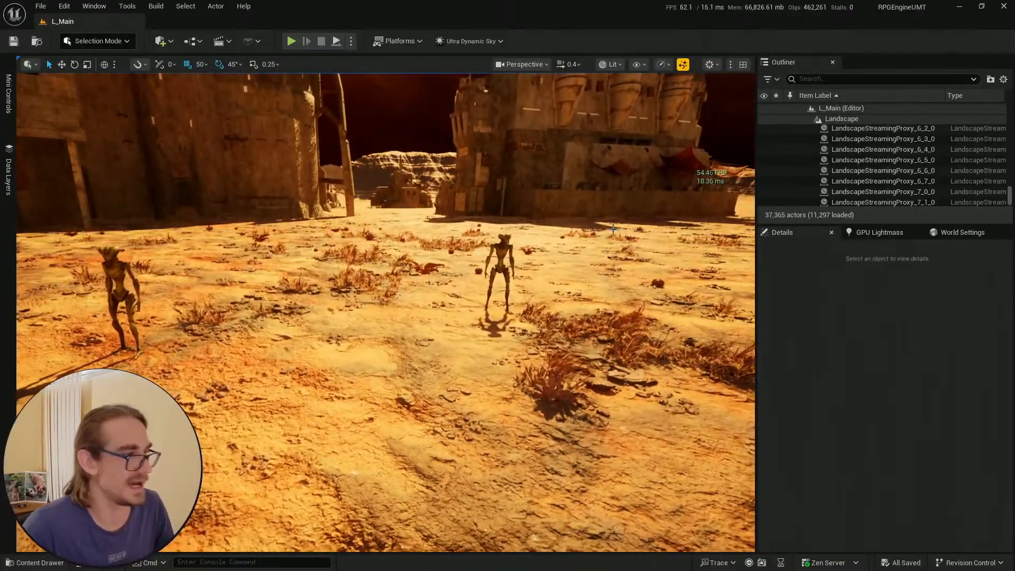
pyautogui.hotkey('ctrl', 'space')
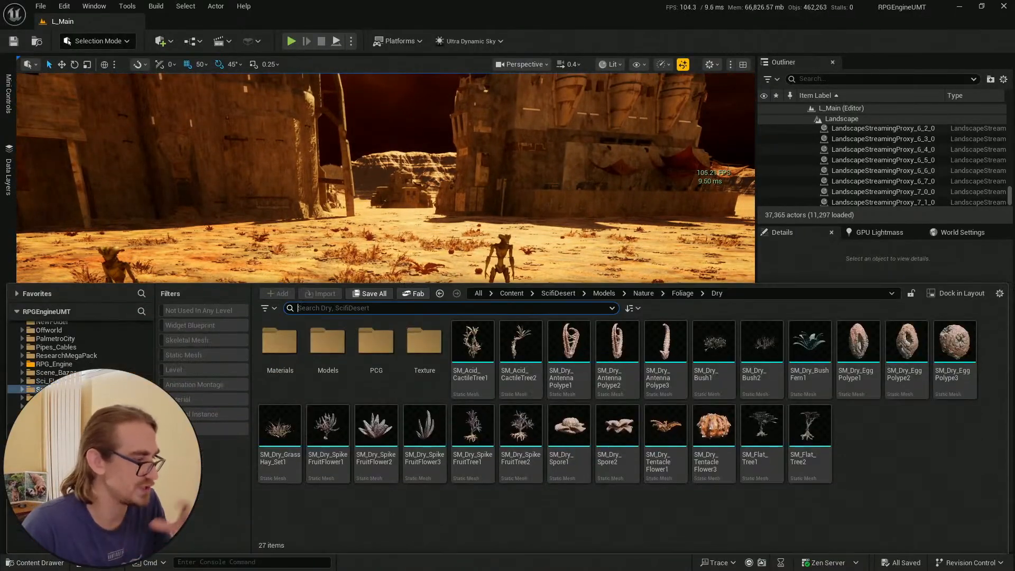
pyautogui.hotkey('ctrl', 'space')
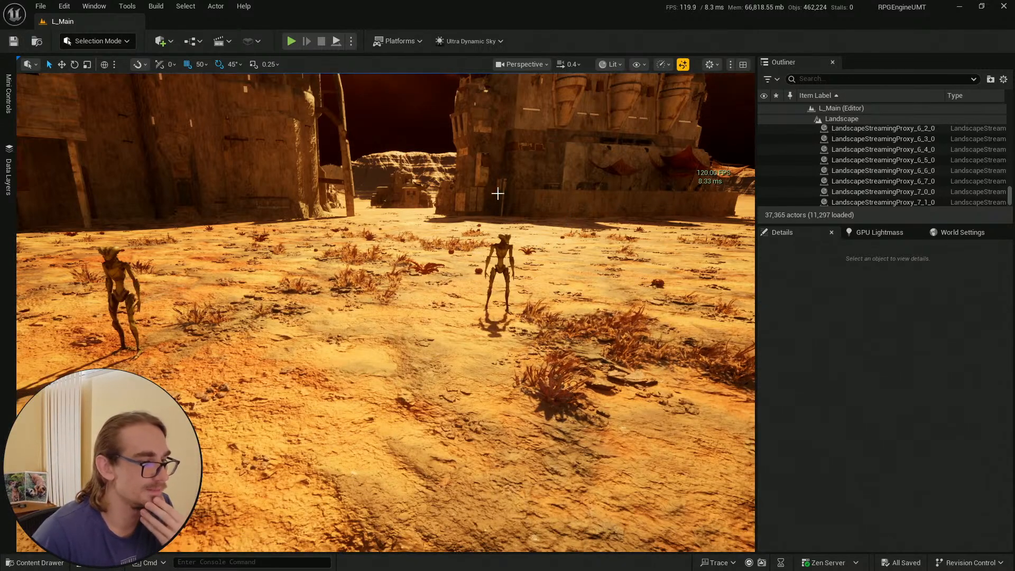
pyautogui.click(25, 564)
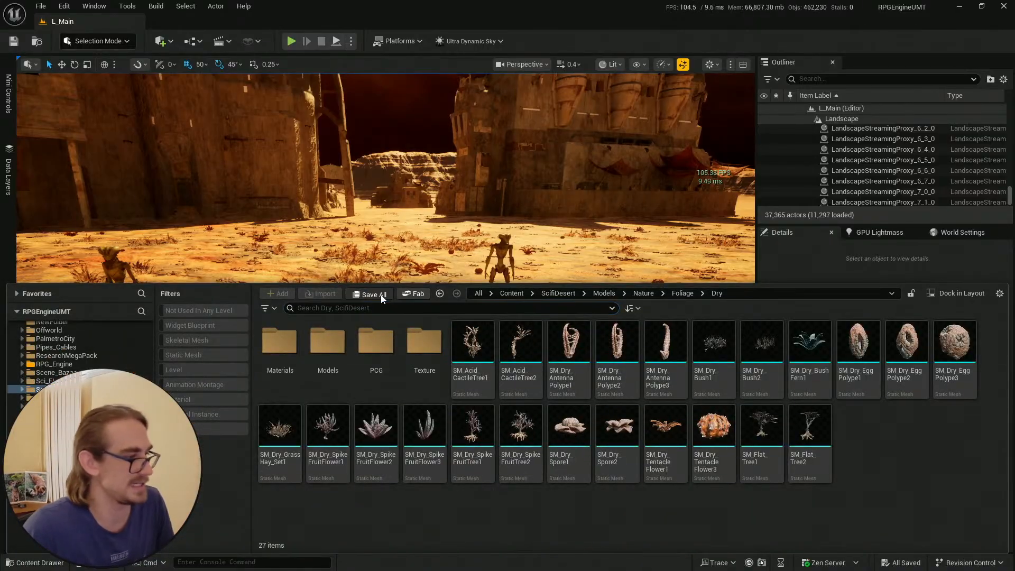
# Duplicate the BP_RPG_AI_Quest_Child2 alien along its X axis onto the open ground beside it, and clear the selection
pyautogui.press('a')
pyautogui.moveTo(518, 234); pyautogui.dragTo(524, 302, button='right')
pyautogui.scroll(2, 518, 235)
pyautogui.press('s')
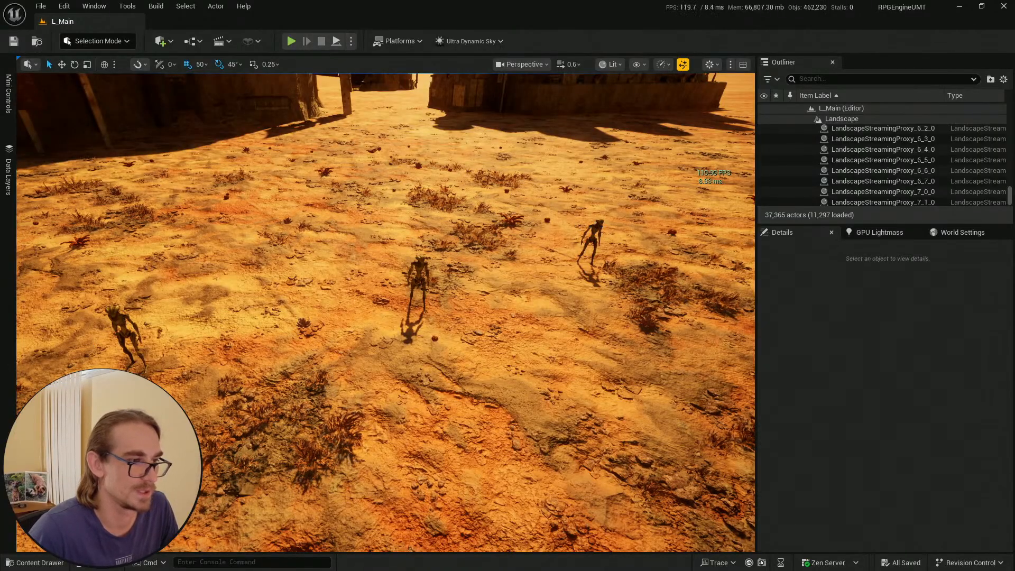
pyautogui.click(595, 228)
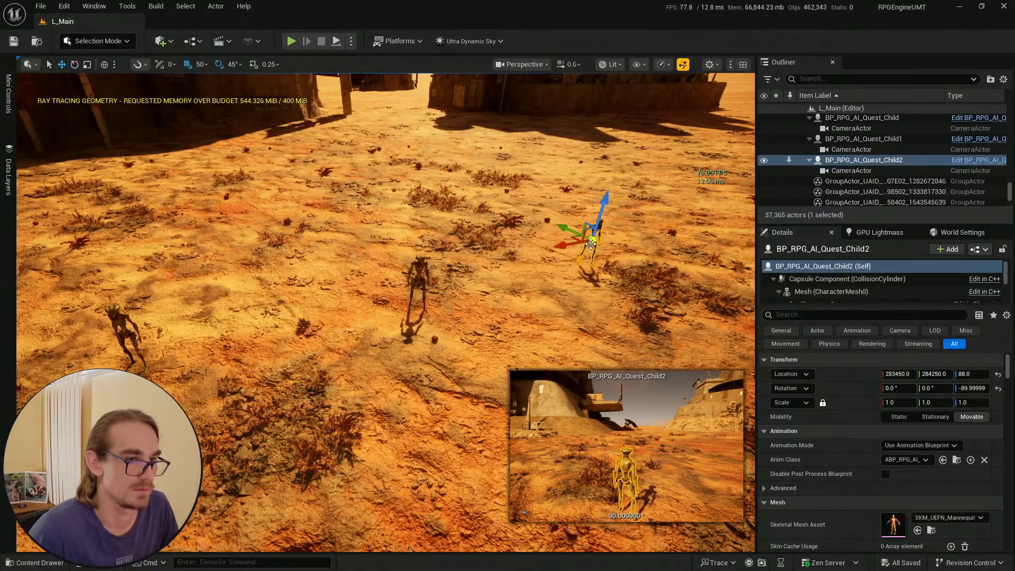
pyautogui.press('w')
pyautogui.moveTo(592, 239); pyautogui.dragTo(667, 259, button='right')
pyautogui.scroll(1, 656, 246)
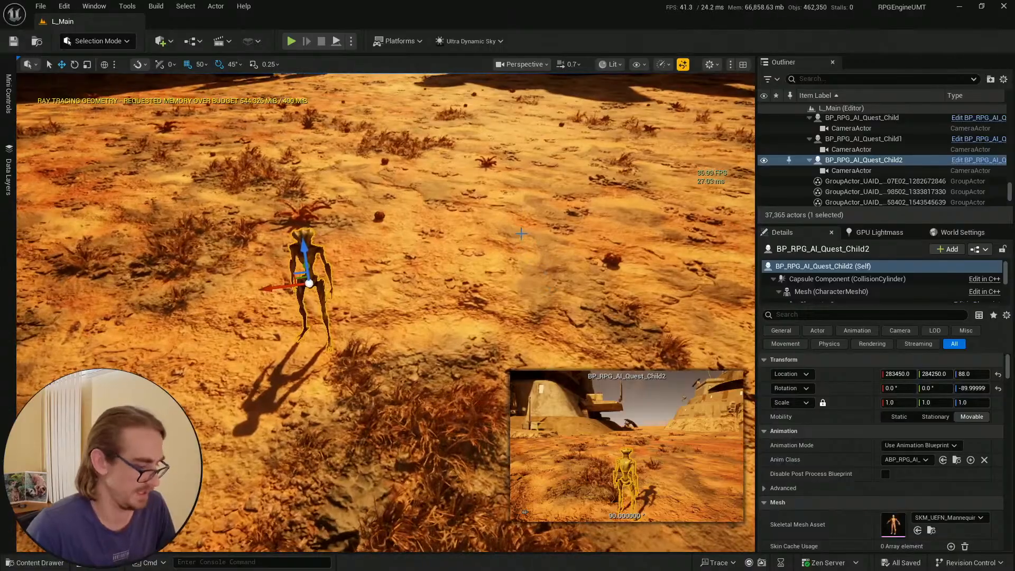
pyautogui.keyDown('alt'); pyautogui.moveTo(268, 289); pyautogui.dragTo(496, 281); pyautogui.keyUp('alt')
pyautogui.press('Escape')
# Back away to view the original and duplicated aliens together, and save the level
pyautogui.moveTo(498, 281); pyautogui.dragTo(450, 273, button='right')
pyautogui.press('w')
pyautogui.press('s')
pyautogui.scroll(-2, 457, 278)
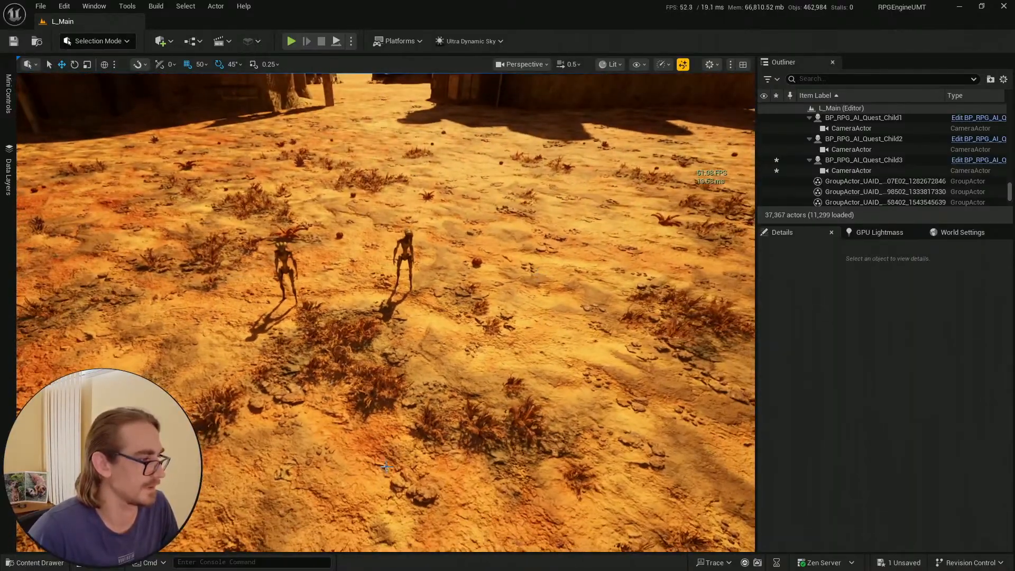
pyautogui.click(46, 559)
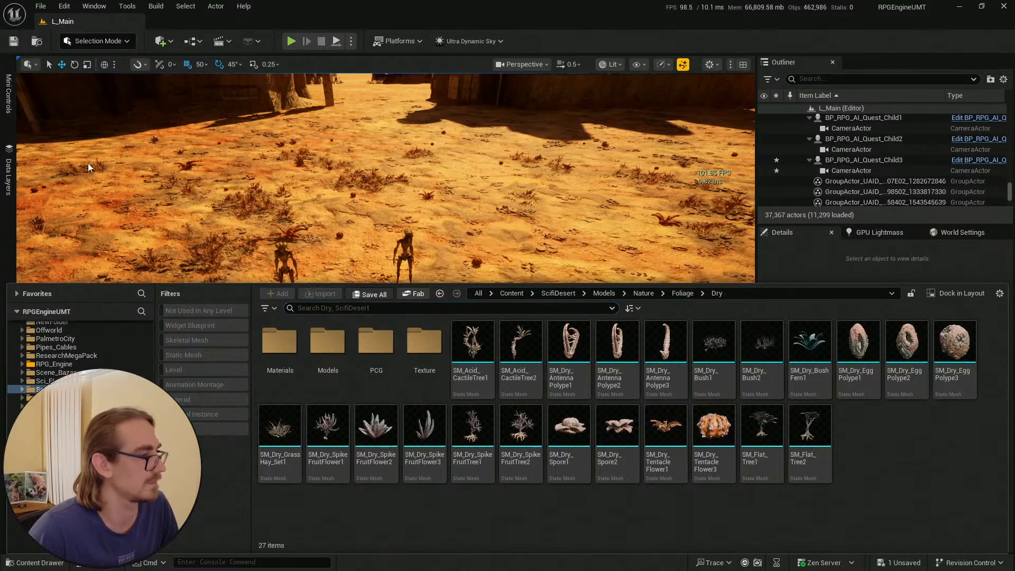
pyautogui.click(15, 41)
# Save the changed content and start a full-screen play test from the ground in front of the two aliens
pyautogui.click(580, 410)
pyautogui.moveTo(434, 469); pyautogui.dragTo(442, 468, button='right')
pyautogui.rightClick(437, 462)
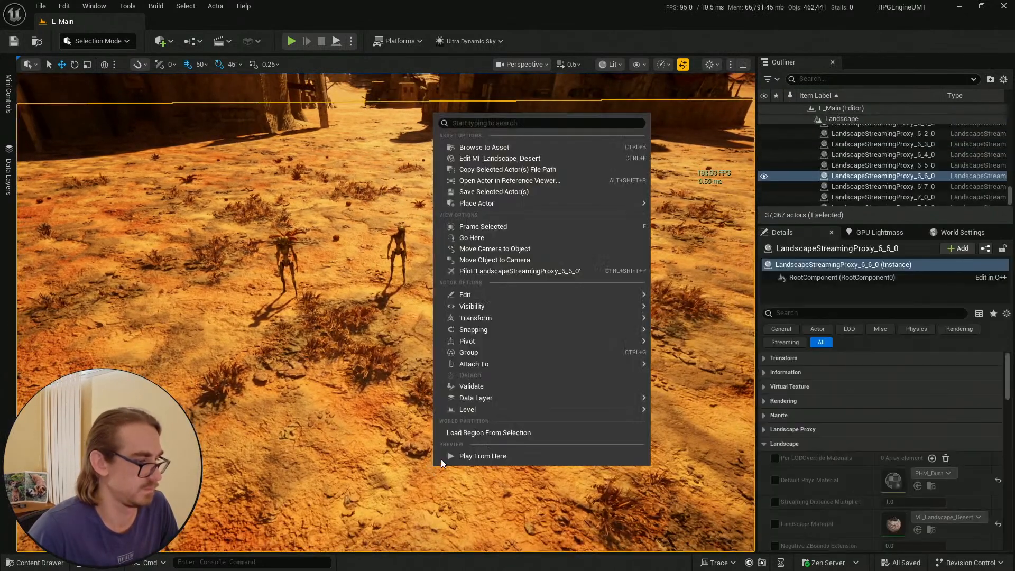
pyautogui.press('Escape')
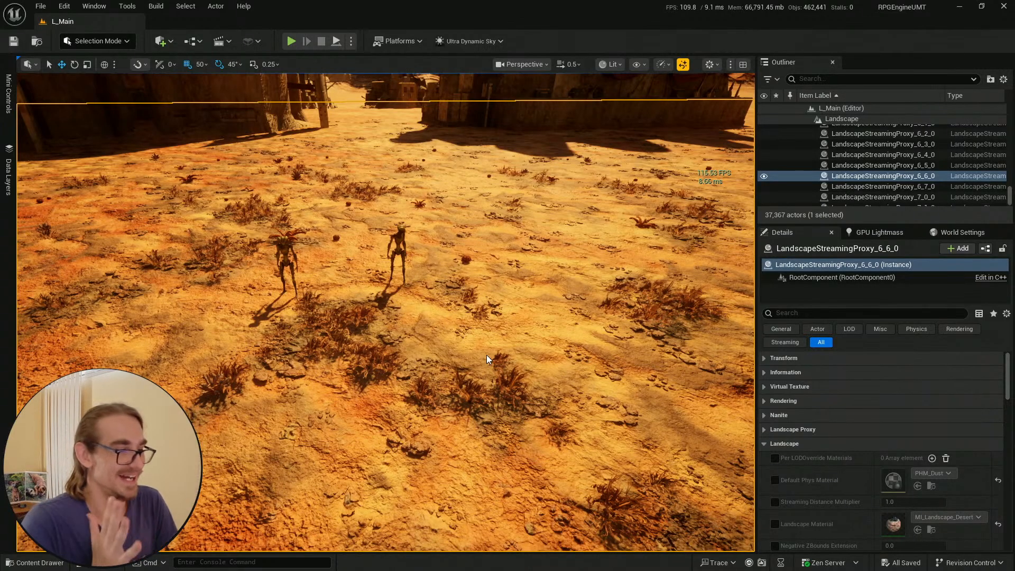
pyautogui.hotkey('alt', 'p')
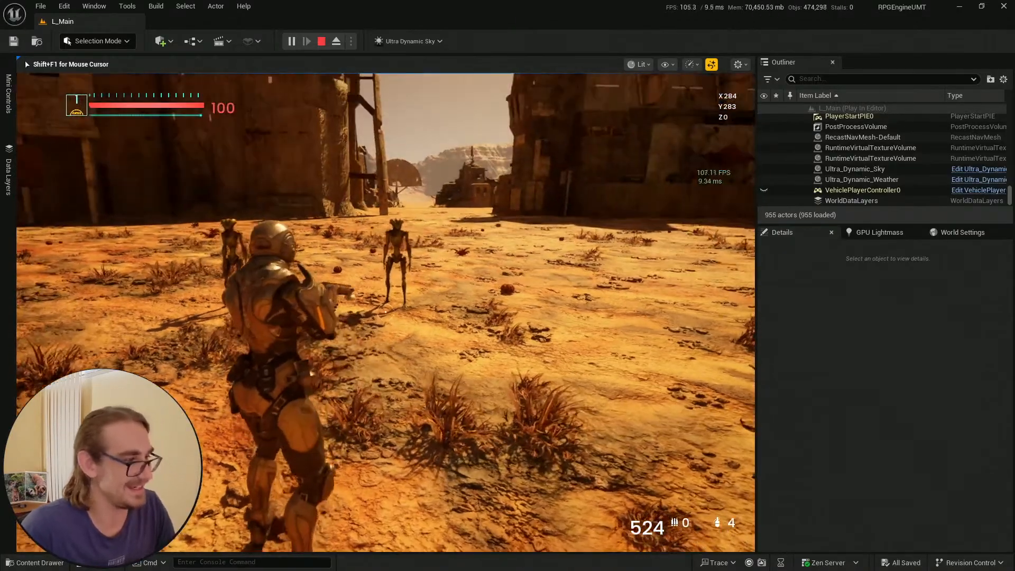
pyautogui.press('F11')
pyautogui.press('w')
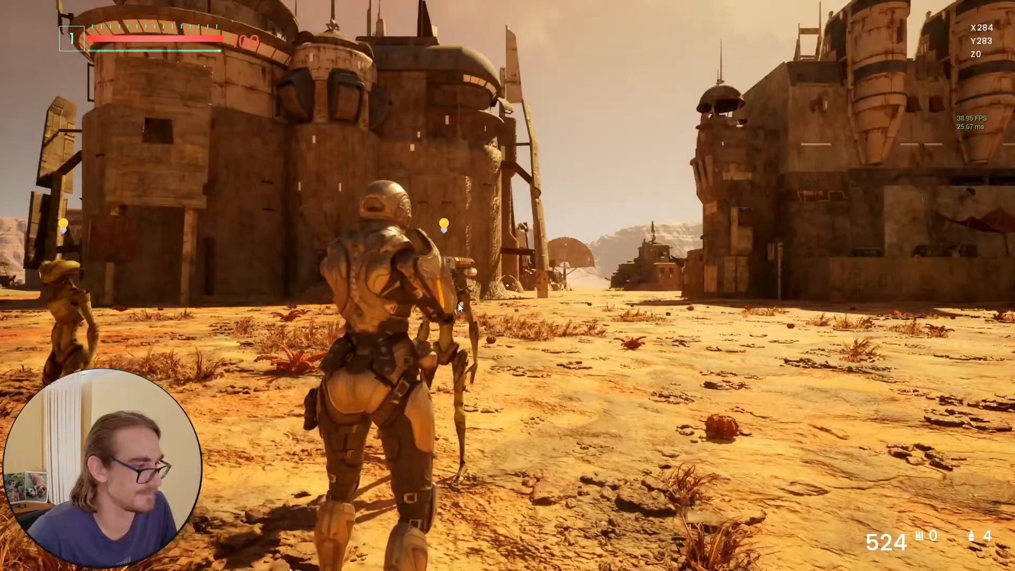
# Talk to one of the aliens during play, choose a dialogue reply, and end the play test
pyautogui.press('e')
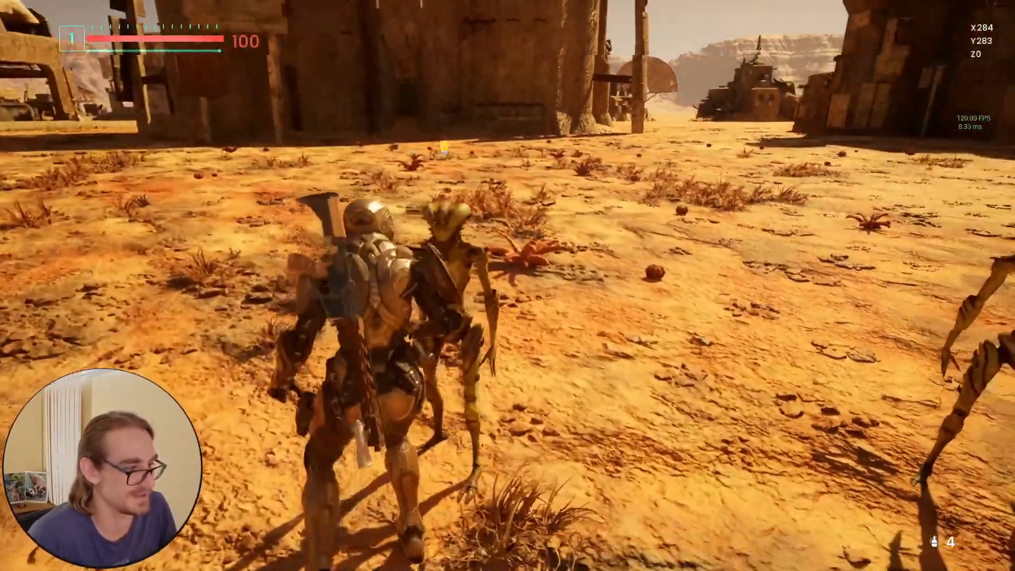
pyautogui.press('e')
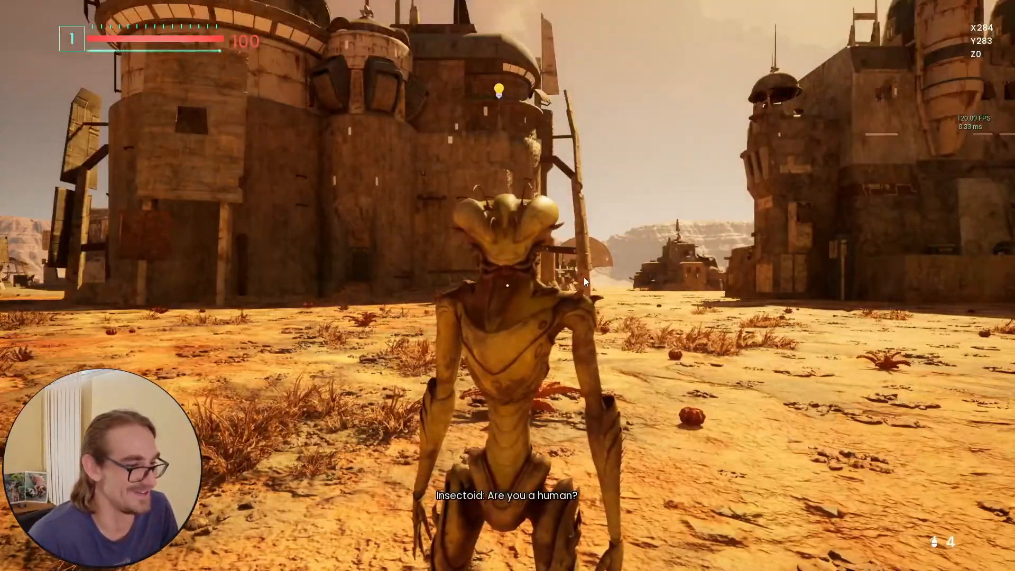
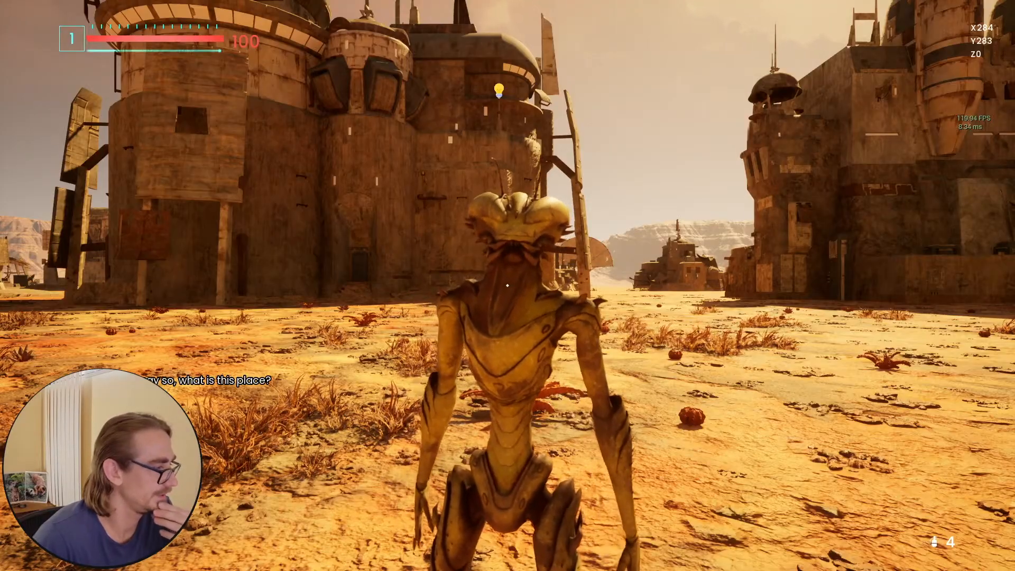
pyautogui.click(158, 418)
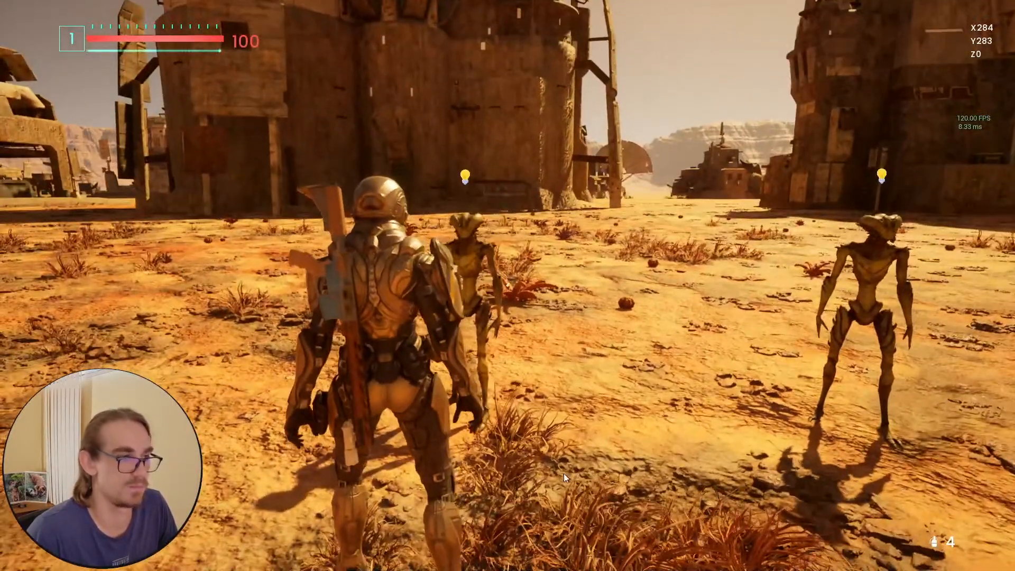
pyautogui.press('Escape')
# Approach the two aliens, select BP_RPG_AI_Quest_Child3, and return the viewport from full screen to the editor layout
pyautogui.press('s')
pyautogui.scroll(3, 507, 294)
pyautogui.moveTo(508, 294); pyautogui.dragTo(523, 375, button='right')
pyautogui.press('s')
pyautogui.scroll(1, 507, 294)
pyautogui.press('w')
pyautogui.click(568, 291)
pyautogui.press('d')
pyautogui.moveTo(575, 288); pyautogui.dragTo(576, 268, button='right')
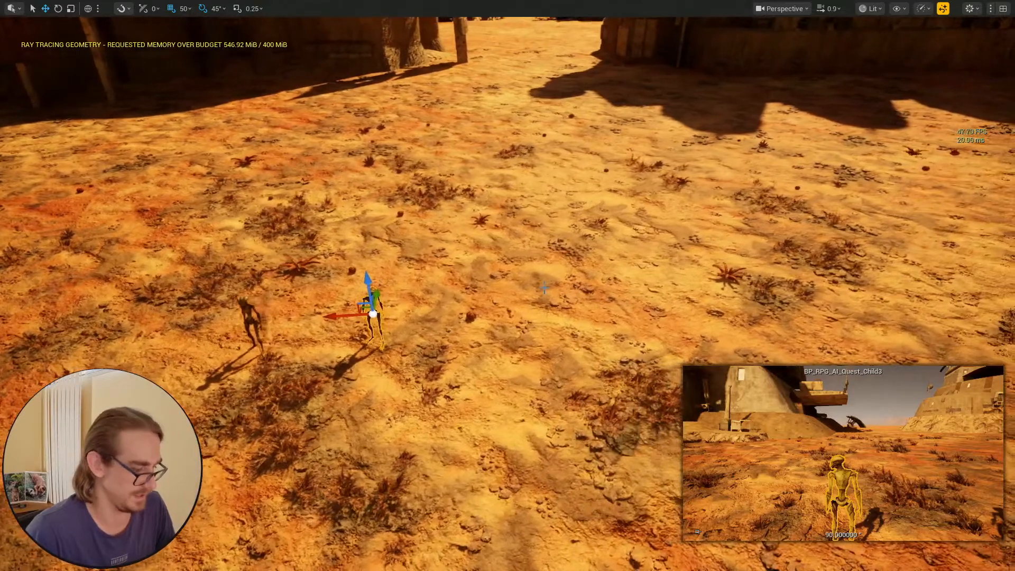
pyautogui.press('F11')
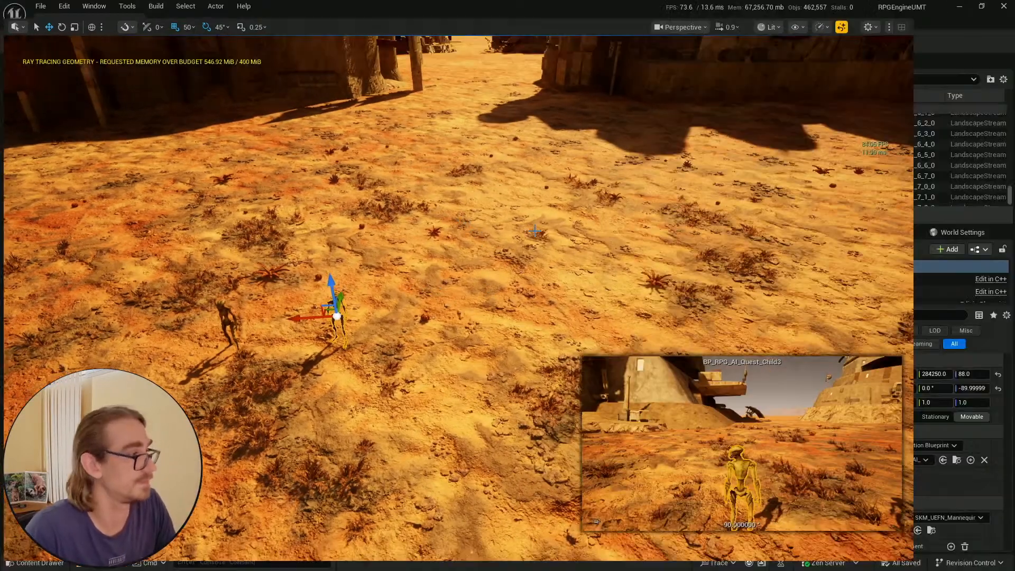
# Examine the open ground and buildings around the two aliens, and clear the selection
pyautogui.press('w')
pyautogui.scroll(3, 514, 208)
pyautogui.moveTo(514, 208); pyautogui.dragTo(407, 249, button='right')
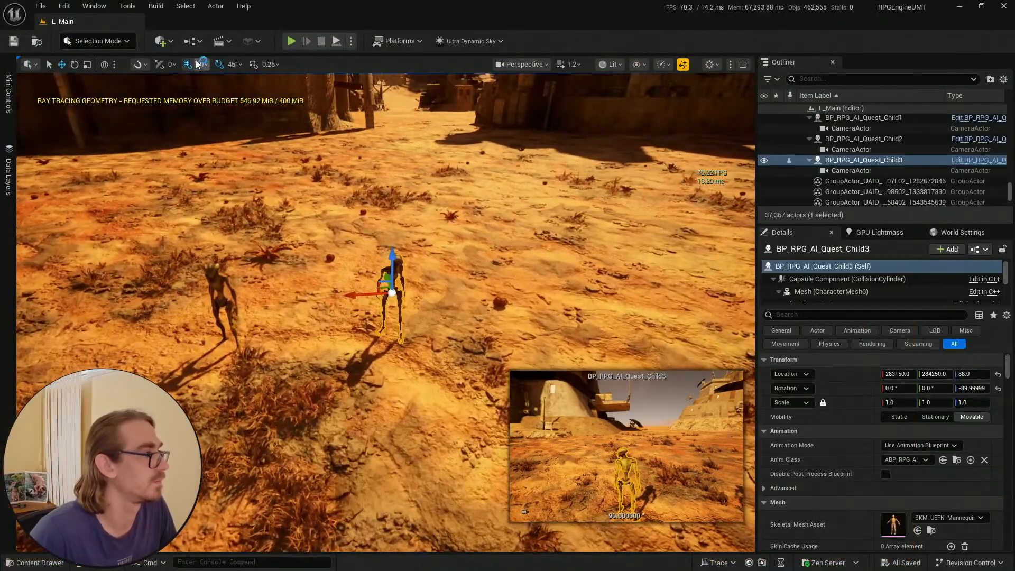
pyautogui.click(205, 66)
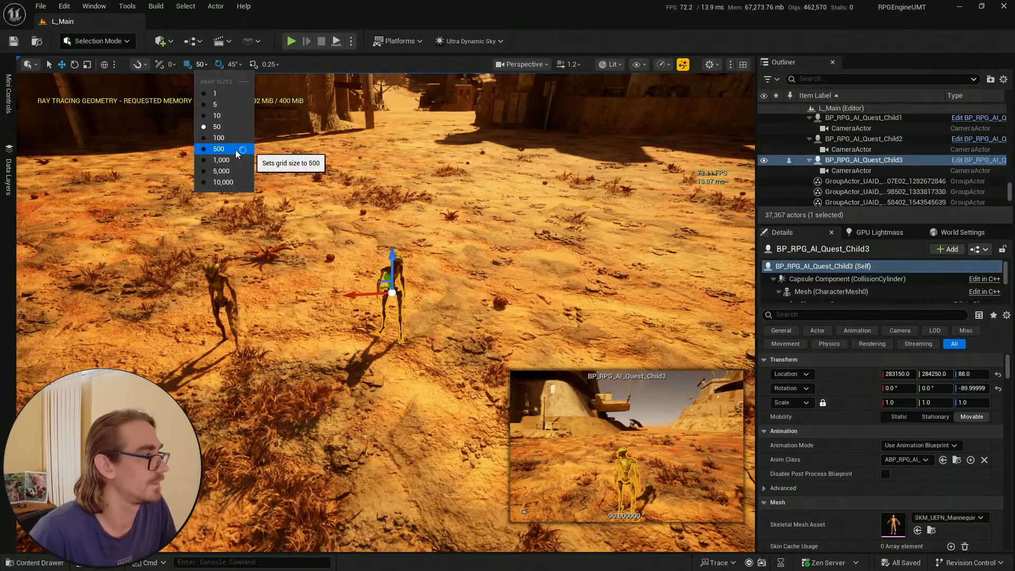
pyautogui.moveTo(317, 133); pyautogui.dragTo(270, 85, button='right')
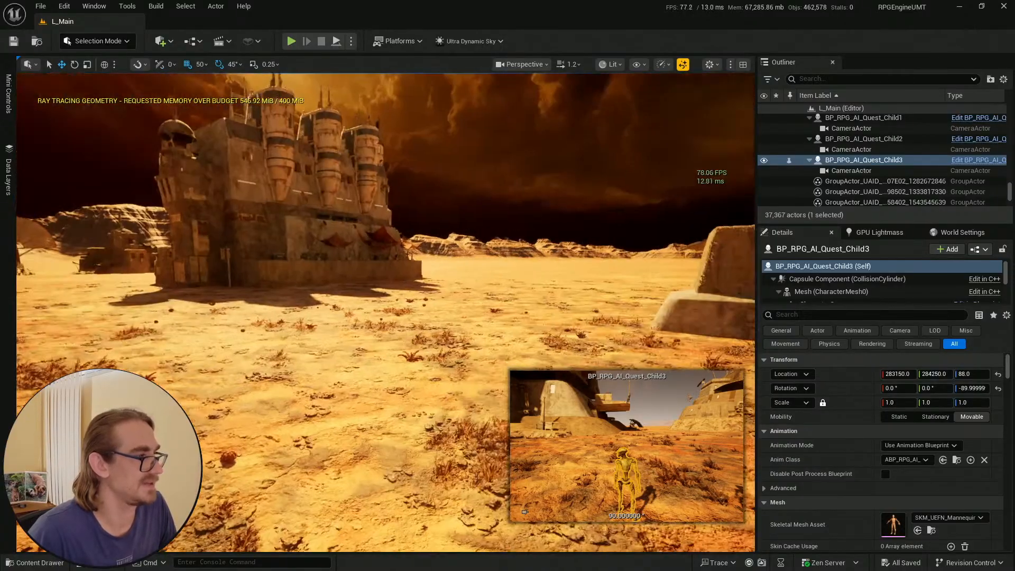
pyautogui.click(308, 194)
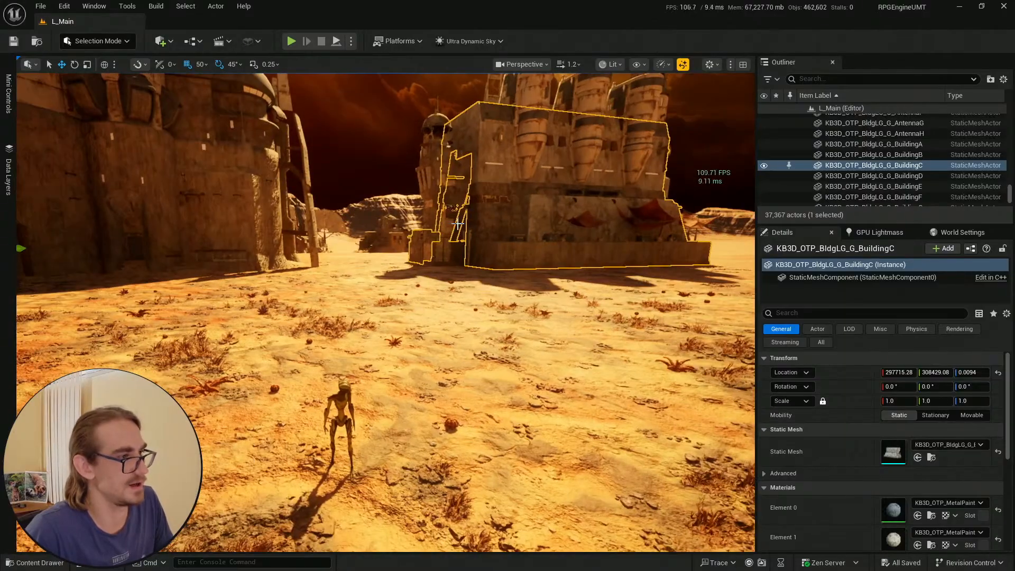
pyautogui.press('Escape')
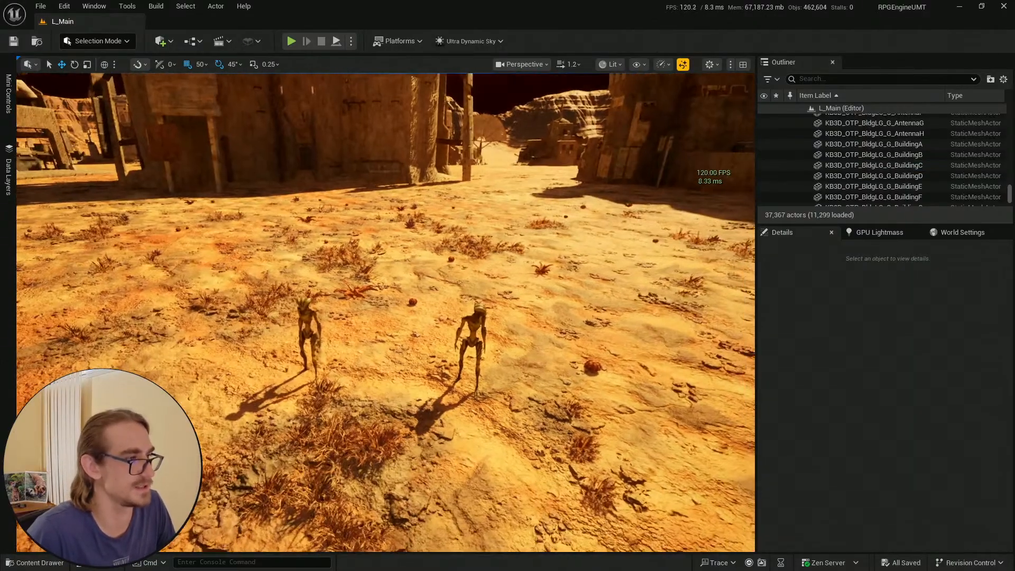
# Duplicate the alien BP_RPG_AI_Quest_Child3, set the position grid snap to 100, and move the copy along its X axis
pyautogui.moveTo(386, 312); pyautogui.dragTo(384, 317, button='right')
pyautogui.click(448, 323)
pyautogui.moveTo(514, 311); pyautogui.dragTo(516, 312, button='right')
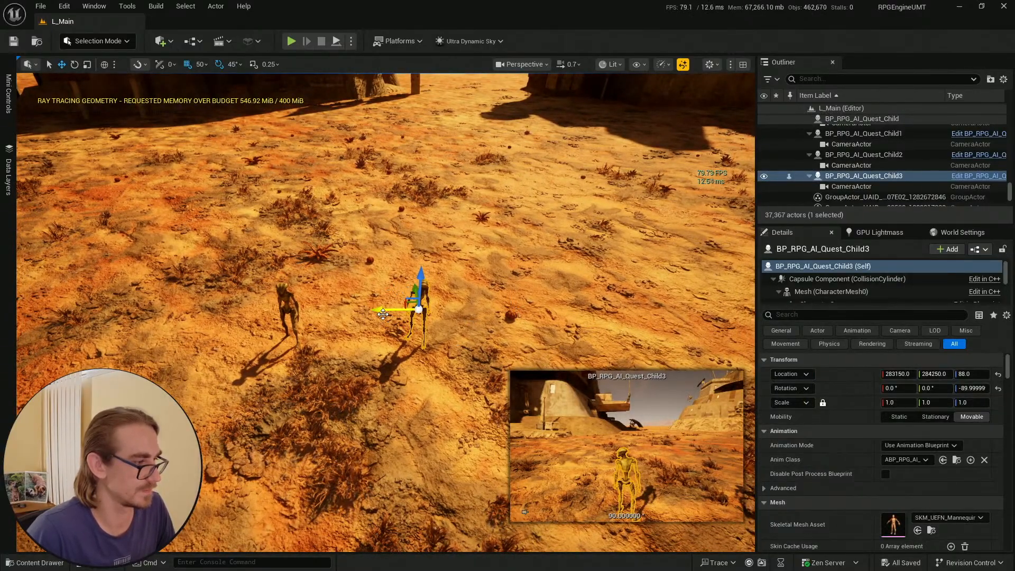
pyautogui.hotkey('ctrl', 'd')
pyautogui.click(201, 64)
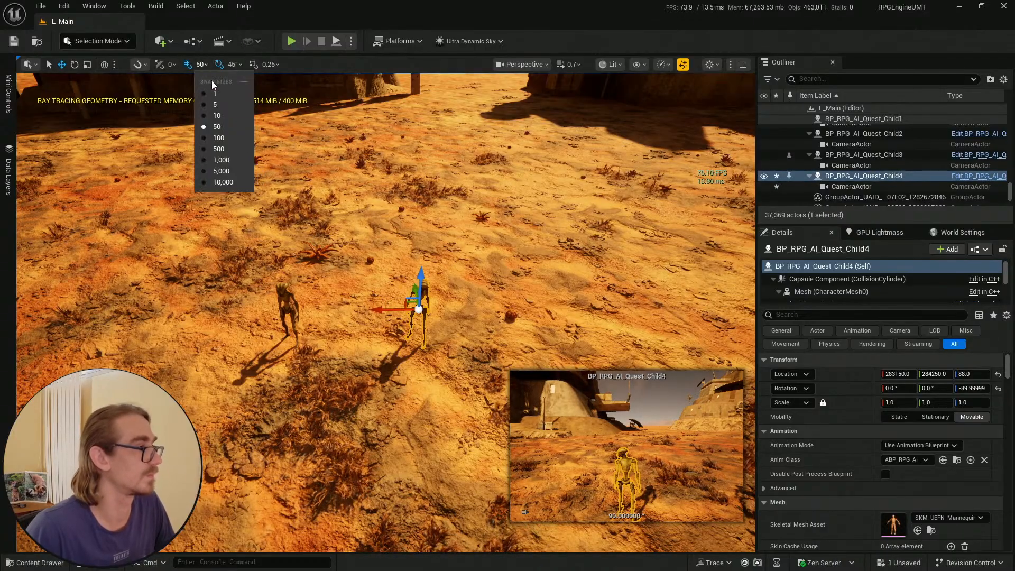
pyautogui.click(229, 139)
pyautogui.moveTo(408, 312); pyautogui.dragTo(480, 325)
# Add two more alien copies along X at the same spacing, ending the row at X 282550
pyautogui.moveTo(479, 293); pyautogui.dragTo(499, 292, button='right')
pyautogui.press('d')
pyautogui.keyDown('alt'); pyautogui.moveTo(404, 308); pyautogui.dragTo(541, 292); pyautogui.keyUp('alt')
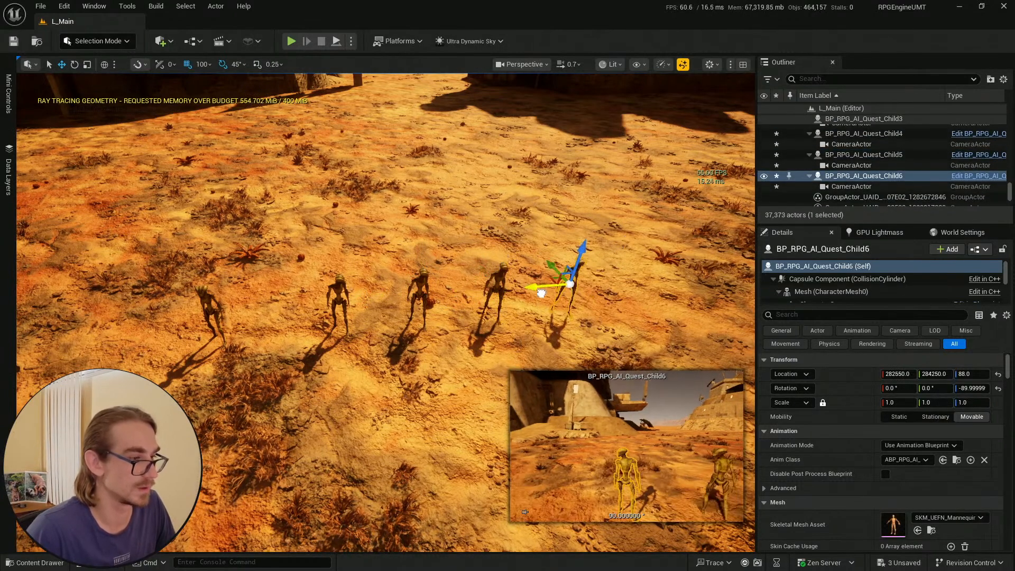
# Select the four aliens from BP_RPG_AI_Quest_Child3 to Child6 and duplicate them along Y into five rows of four, and clear the selection
pyautogui.keyDown('ctrl'); pyautogui.click(499, 275); pyautogui.keyUp('ctrl')
pyautogui.keyDown('ctrl'); pyautogui.click(420, 277); pyautogui.keyUp('ctrl')
pyautogui.keyDown('ctrl'); pyautogui.click(337, 286); pyautogui.keyUp('ctrl')
pyautogui.moveTo(337, 285); pyautogui.dragTo(451, 284, button='right')
pyautogui.press('a')
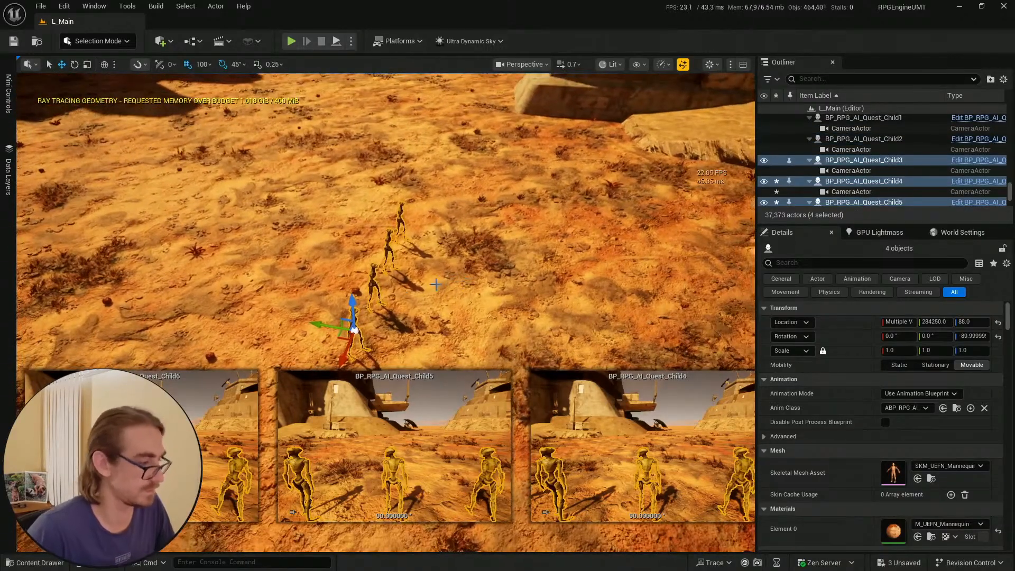
pyautogui.keyDown('alt'); pyautogui.moveTo(315, 325); pyautogui.dragTo(74, 281); pyautogui.keyUp('alt')
pyautogui.moveTo(74, 281); pyautogui.dragTo(23, 318, button='right')
pyautogui.press('Escape')
pyautogui.moveTo(382, 360)
pyautogui.mouseDown(button='right')
pyautogui.moveTo(383, 350)
pyautogui.moveTo(383, 360)
pyautogui.mouseUp(button='right')
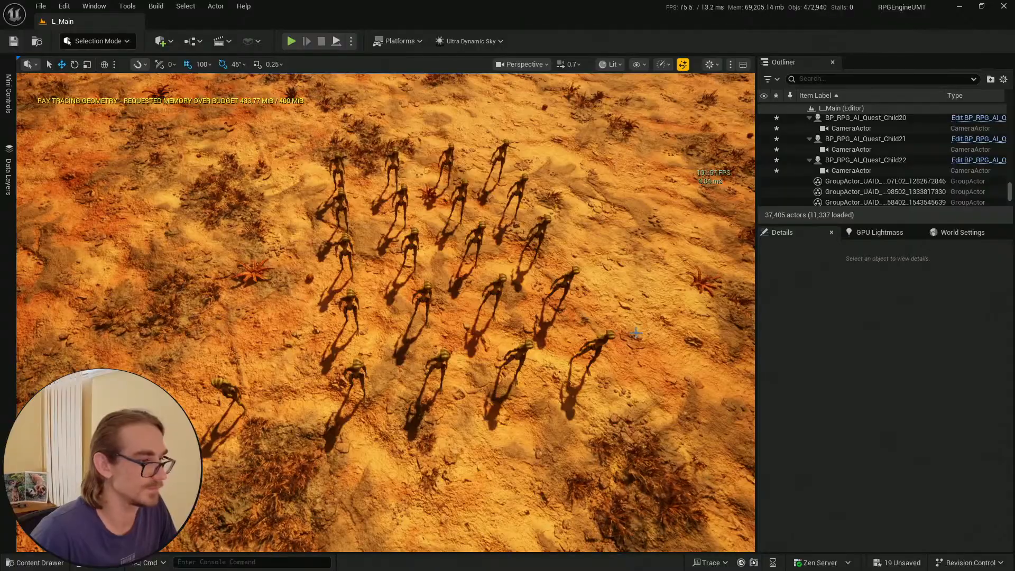
# Look over the alien crowd, and save all modified assets and the level
pyautogui.moveTo(372, 331); pyautogui.dragTo(515, 312, button='right')
pyautogui.moveTo(397, 342)
pyautogui.mouseDown(button='right')
pyautogui.moveTo(405, 359)
pyautogui.moveTo(397, 342)
pyautogui.mouseUp(button='right')
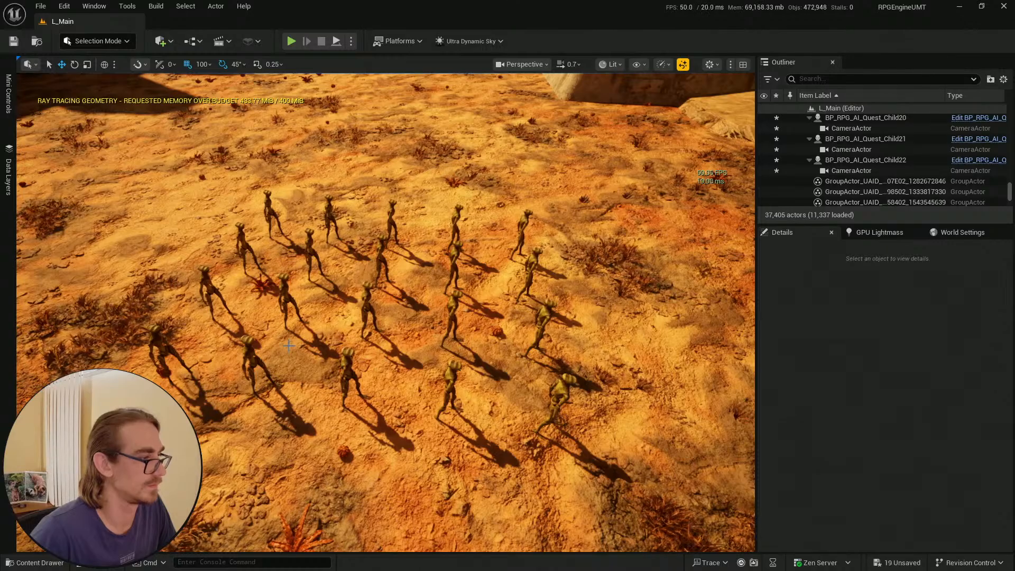
pyautogui.moveTo(513, 275); pyautogui.dragTo(483, 224, button='right')
pyautogui.click(41, 563)
pyautogui.click(373, 294)
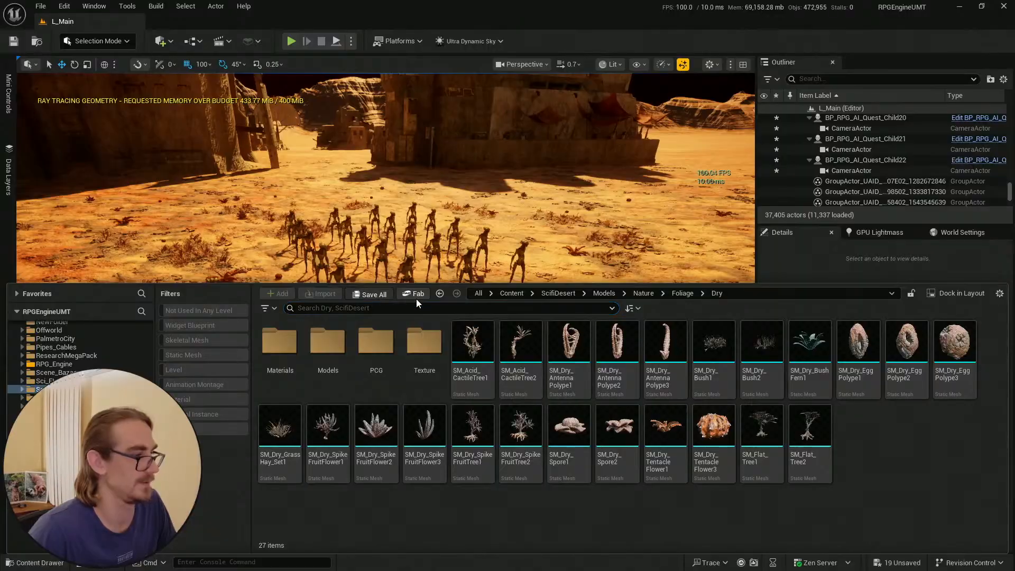
pyautogui.click(593, 410)
pyautogui.click(14, 42)
# Start a full-screen play test from the open ground in front of the alien crowd
pyautogui.moveTo(338, 222); pyautogui.dragTo(361, 262, button='right')
pyautogui.rightClick(446, 409)
pyautogui.press('Escape')
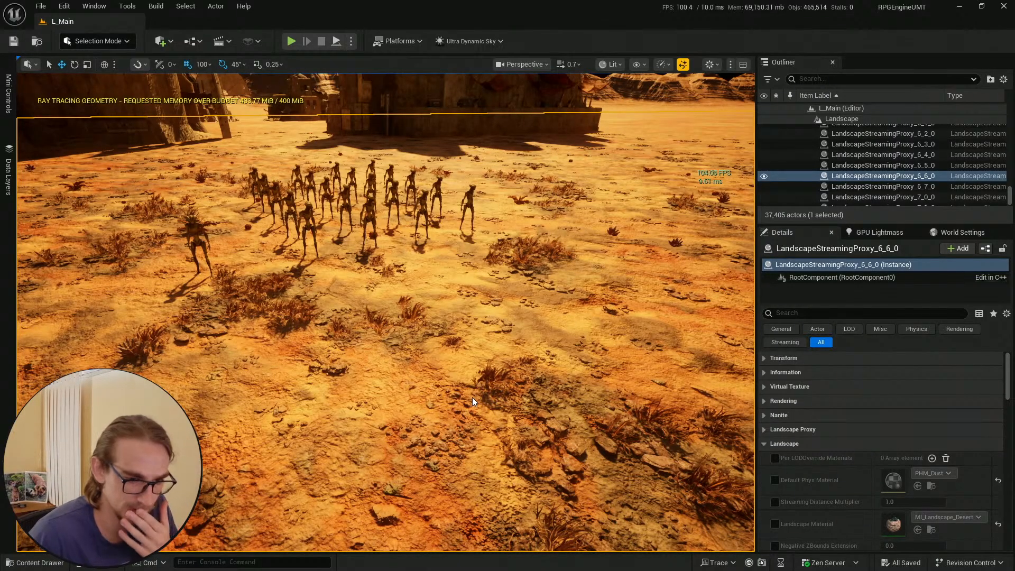
pyautogui.hotkey('alt', 'p')
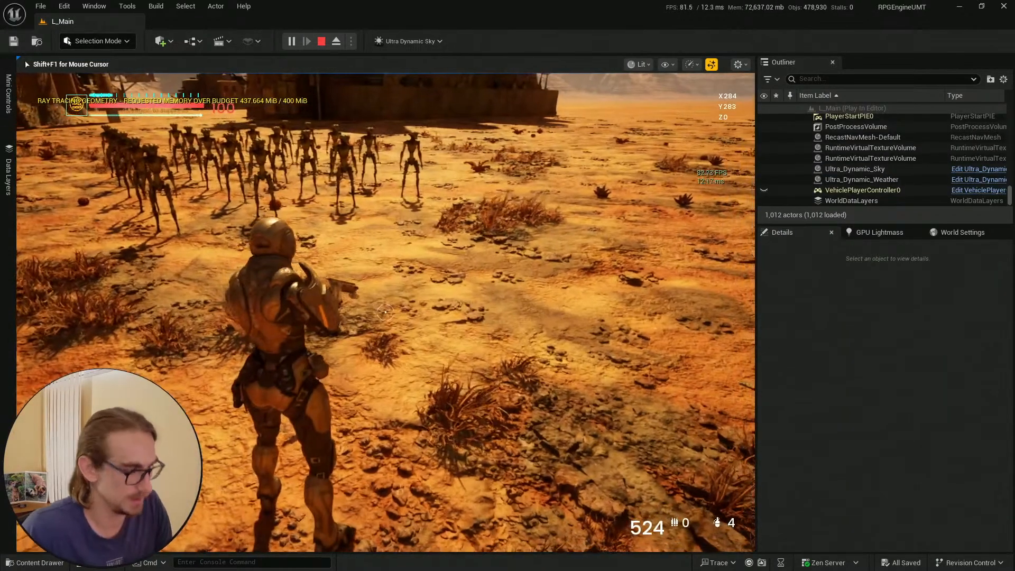
pyautogui.press('F11')
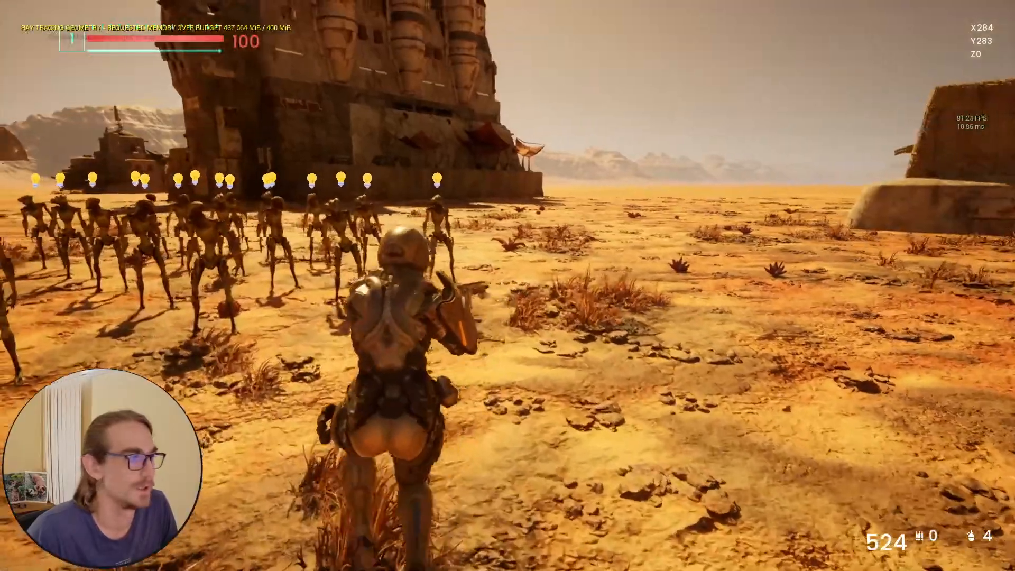
# Holster the weapon, run around the alien crowd to check the frame rate, and end the play test
pyautogui.press('2')
pyautogui.press('w')
pyautogui.press('w')
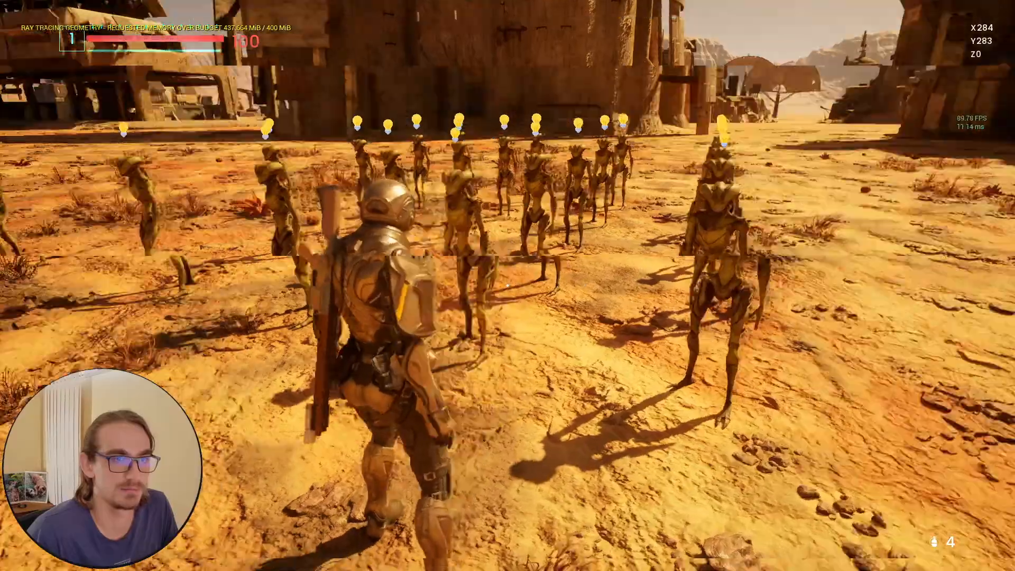
pyautogui.press('a')
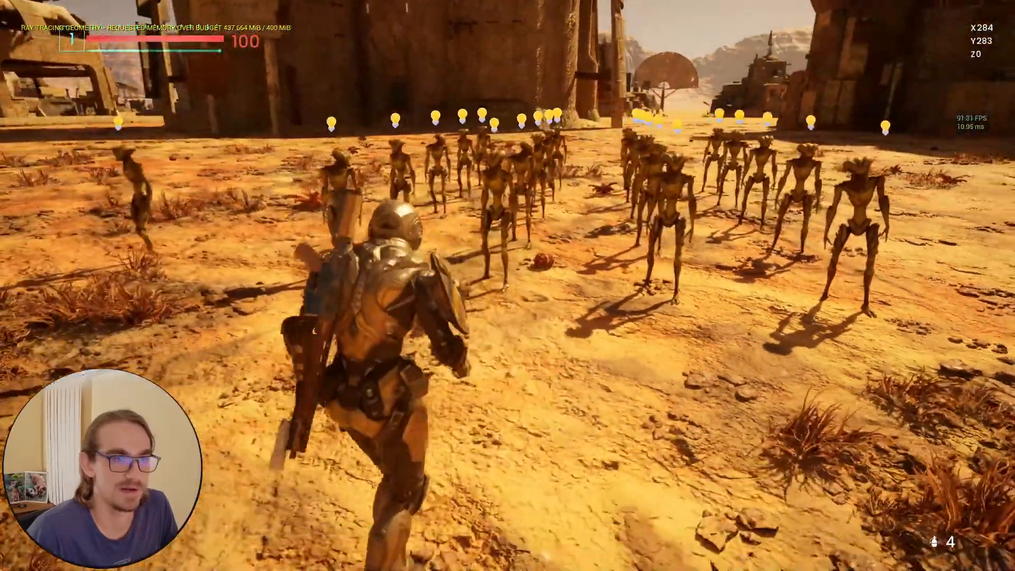
pyautogui.press('a')
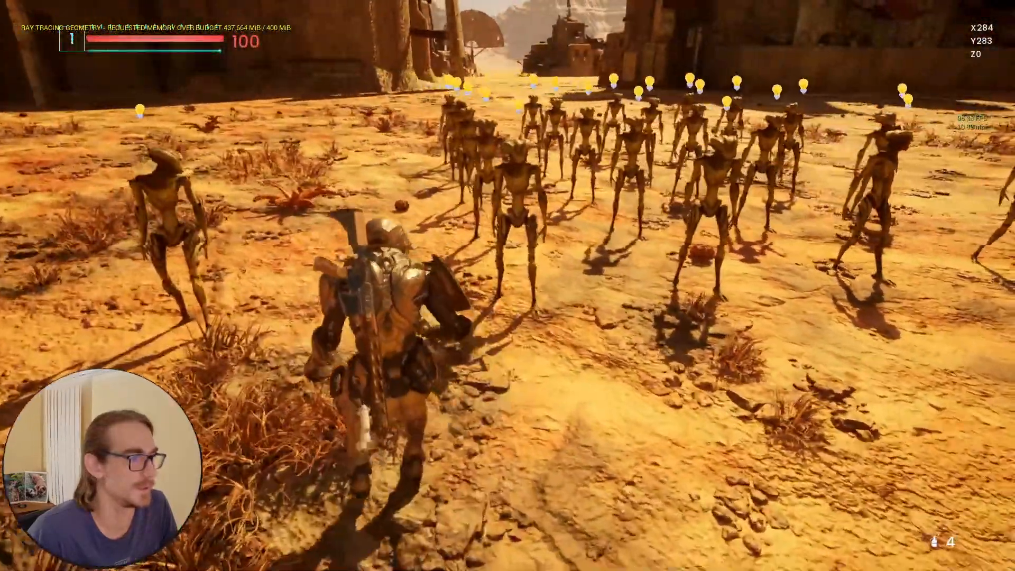
pyautogui.press('d')
pyautogui.press('d')
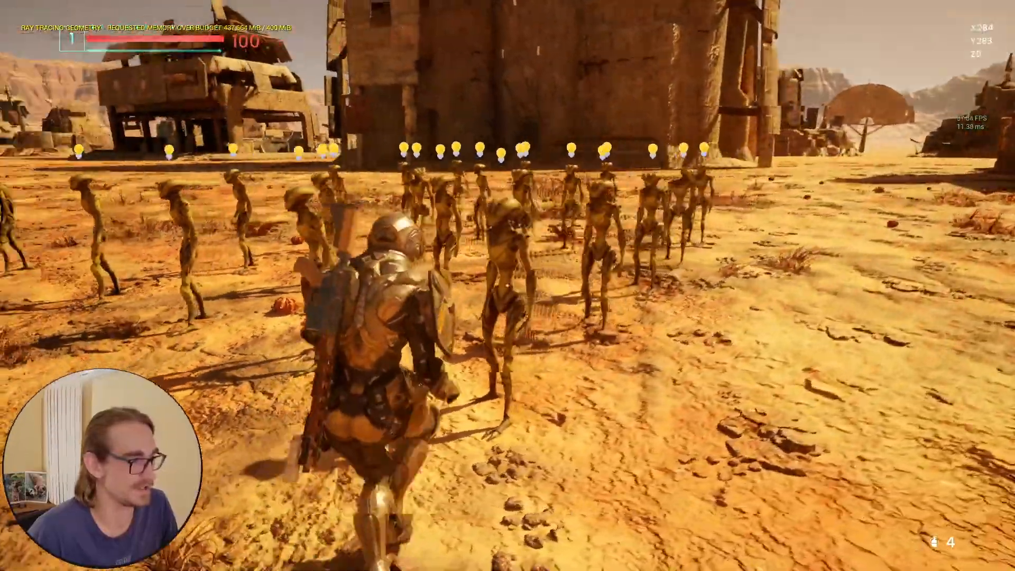
pyautogui.press('w')
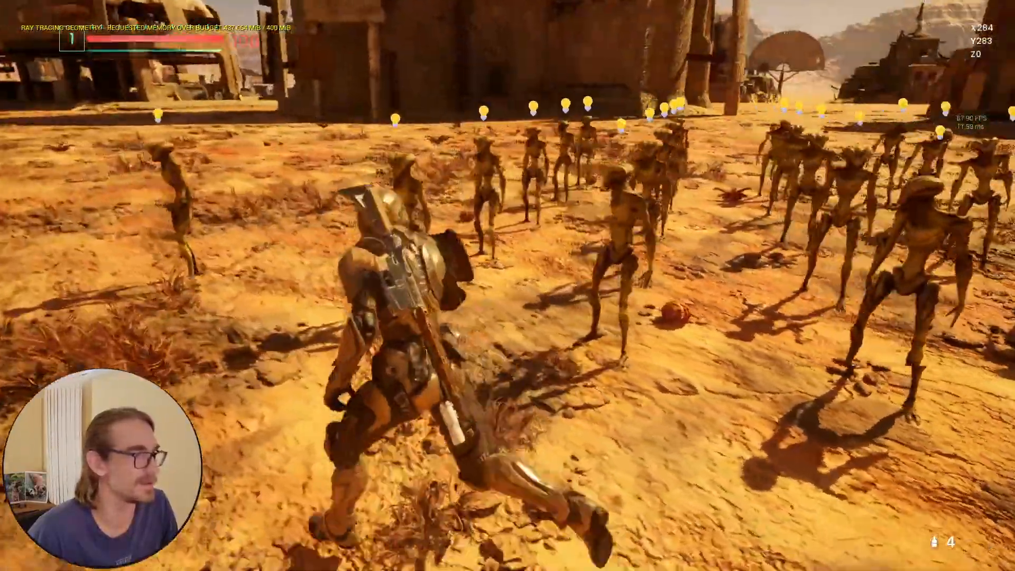
pyautogui.press('s')
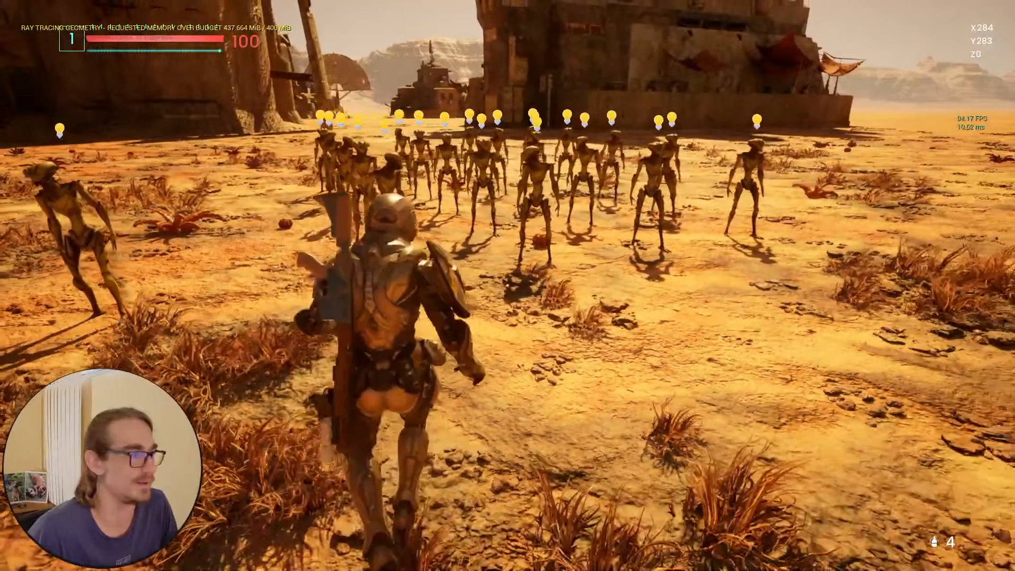
pyautogui.press('s')
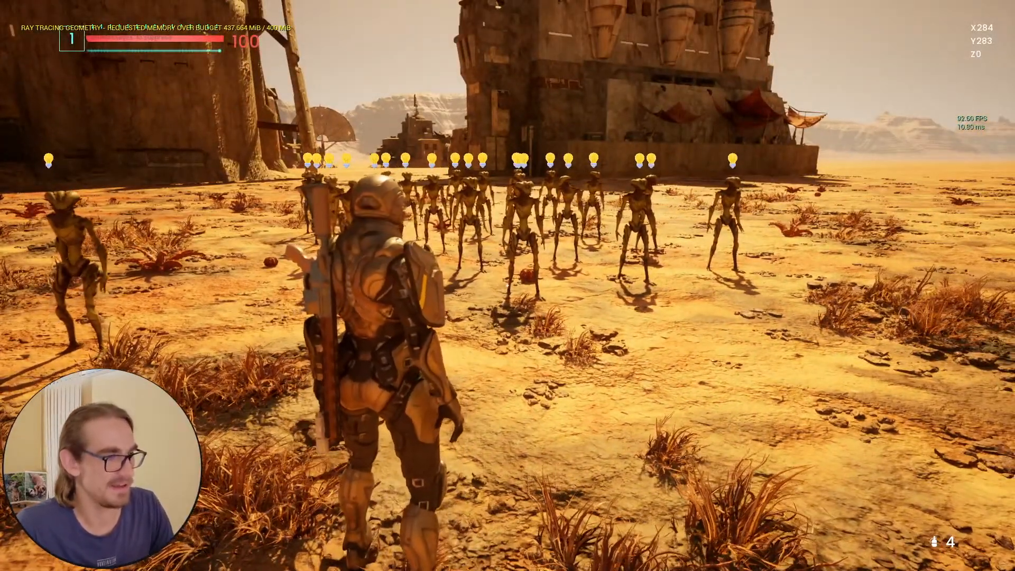
pyautogui.press('F11')
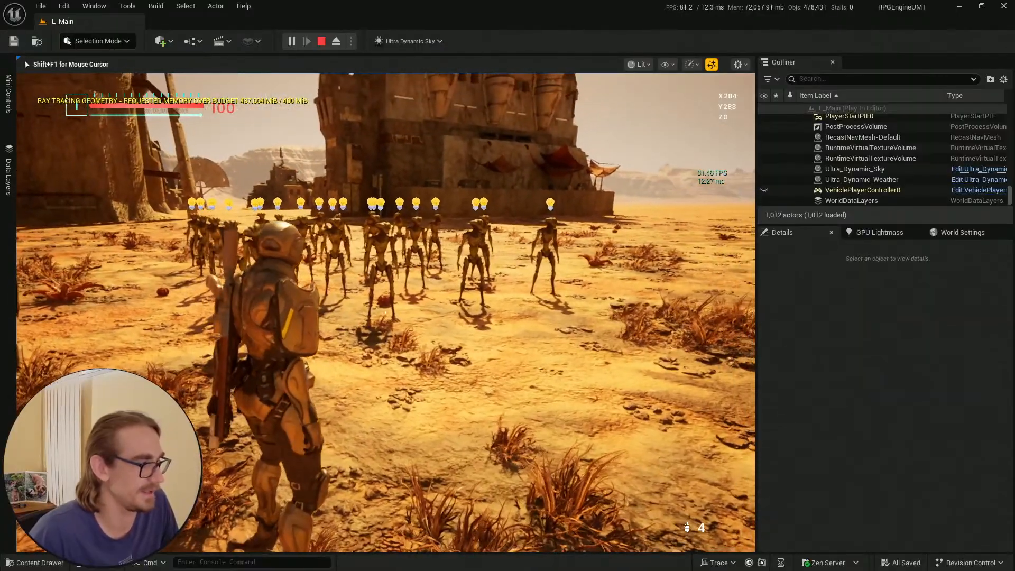
pyautogui.press('Escape')
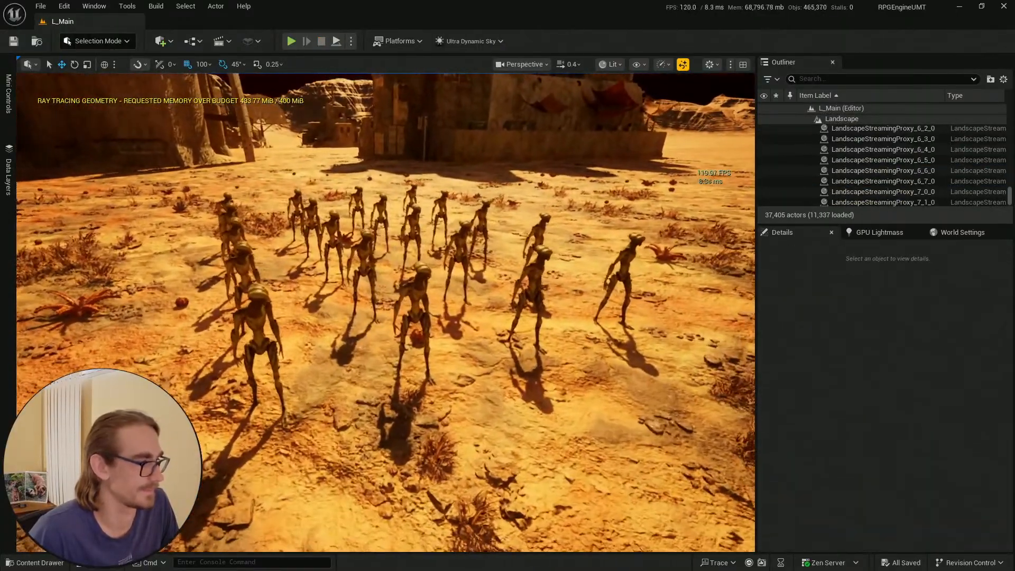
# Try to move the front-row alien BP_RPG_AI_Quest_Child3 along its X axis, undo the move, and clear the selection
pyautogui.moveTo(386, 312)
pyautogui.mouseDown(button='right')
pyautogui.moveTo(317, 314)
pyautogui.moveTo(391, 312)
pyautogui.mouseUp(button='right')
pyautogui.moveTo(407, 243); pyautogui.dragTo(439, 238, button='right')
pyautogui.scroll(2, 407, 243)
pyautogui.press('w')
pyautogui.press('s')
pyautogui.click(456, 314)
pyautogui.moveTo(457, 314); pyautogui.dragTo(454, 412, button='right')
pyautogui.press('e')
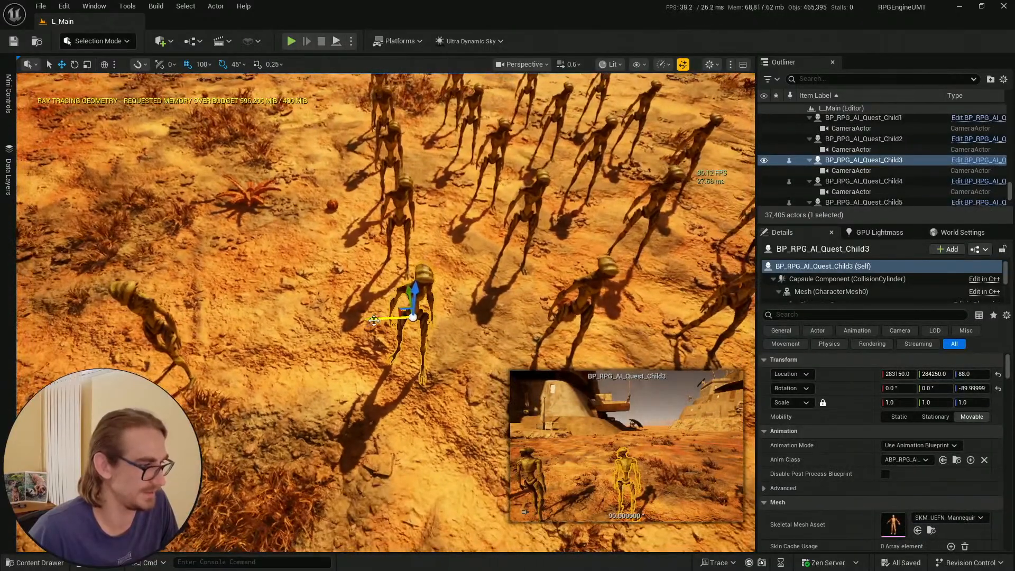
pyautogui.moveTo(375, 317); pyautogui.dragTo(171, 309)
pyautogui.hotkey('ctrl', 'z')
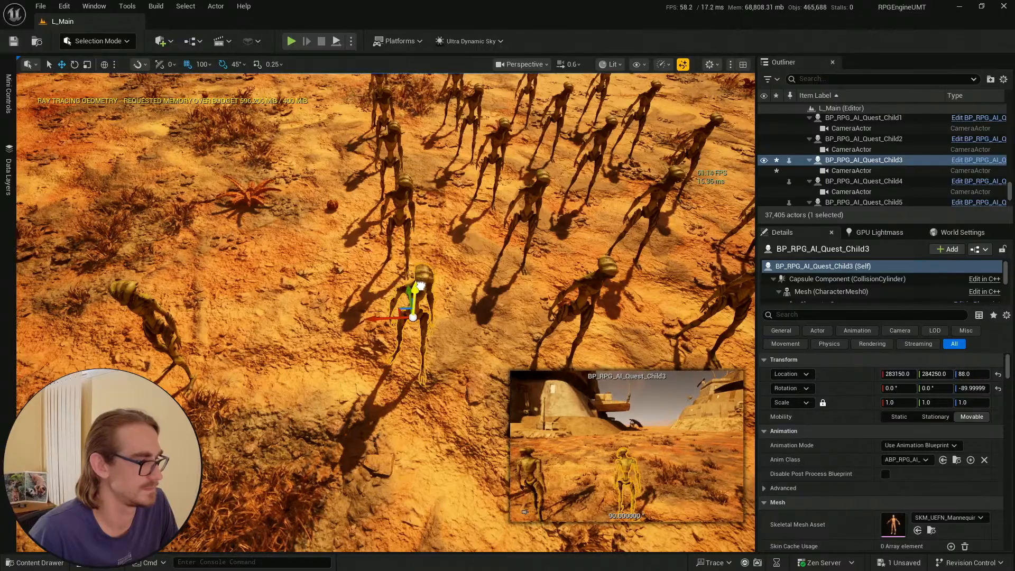
pyautogui.press('q')
pyautogui.press('Escape')
pyautogui.moveTo(470, 309); pyautogui.dragTo(457, 259, button='right')
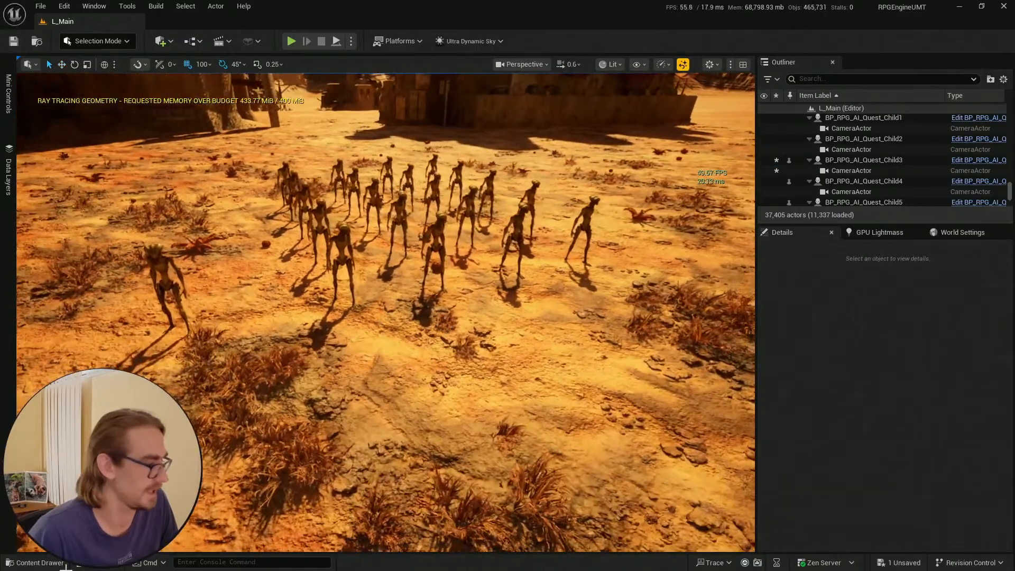
# Save all modified content, including BP_RPG_AI_Quest_Child3, and the current level, and reopen the Content Drawer
pyautogui.click(31, 563)
pyautogui.click(381, 294)
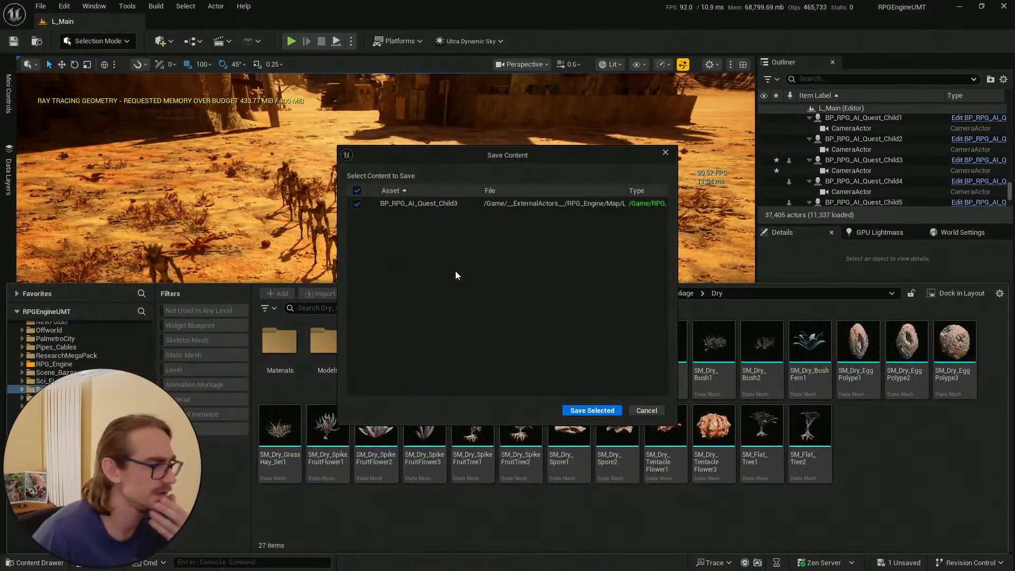
pyautogui.click(592, 411)
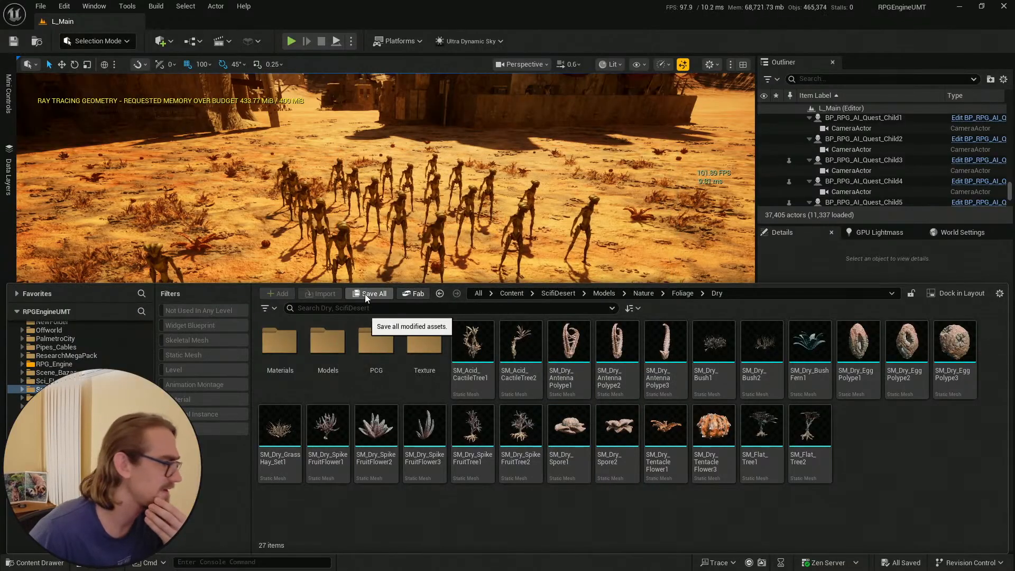
pyautogui.click(13, 45)
pyautogui.hotkey('ctrl', 'space')
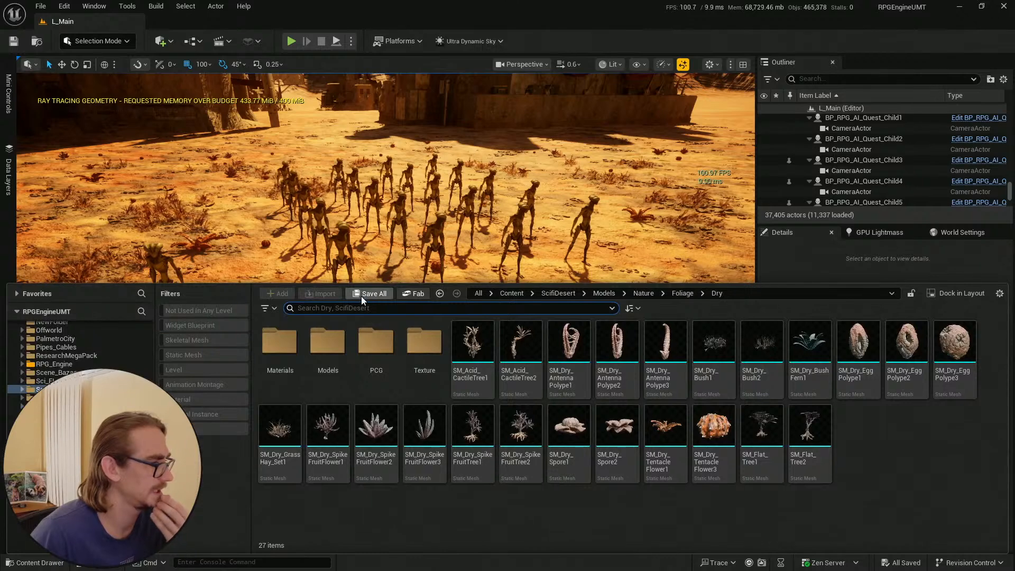
# Search the RPG_Engine content folder for "npc shop" to find the shop character blueprints
pyautogui.click(54, 364)
pyautogui.click(352, 308)
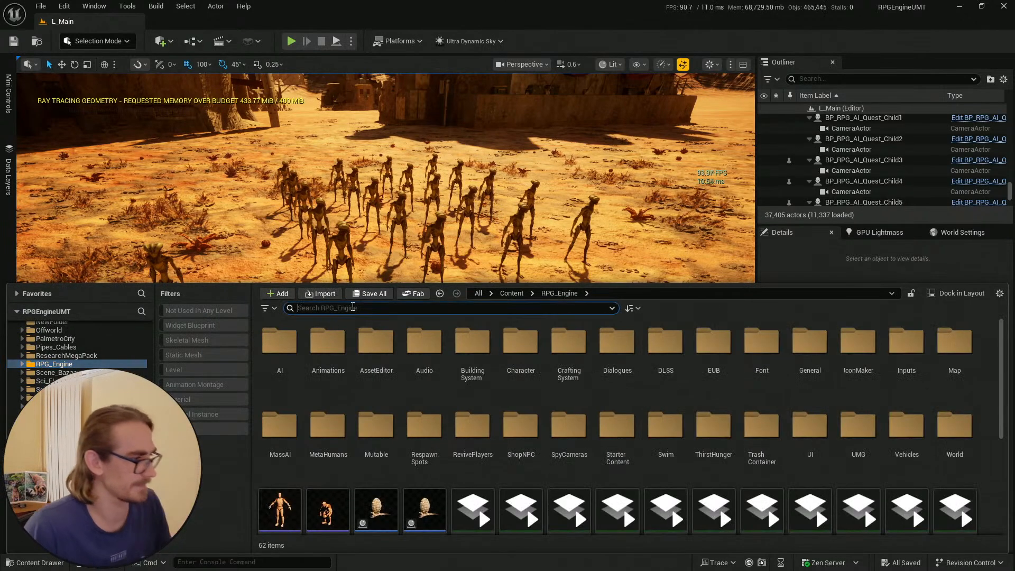
pyautogui.write('np')
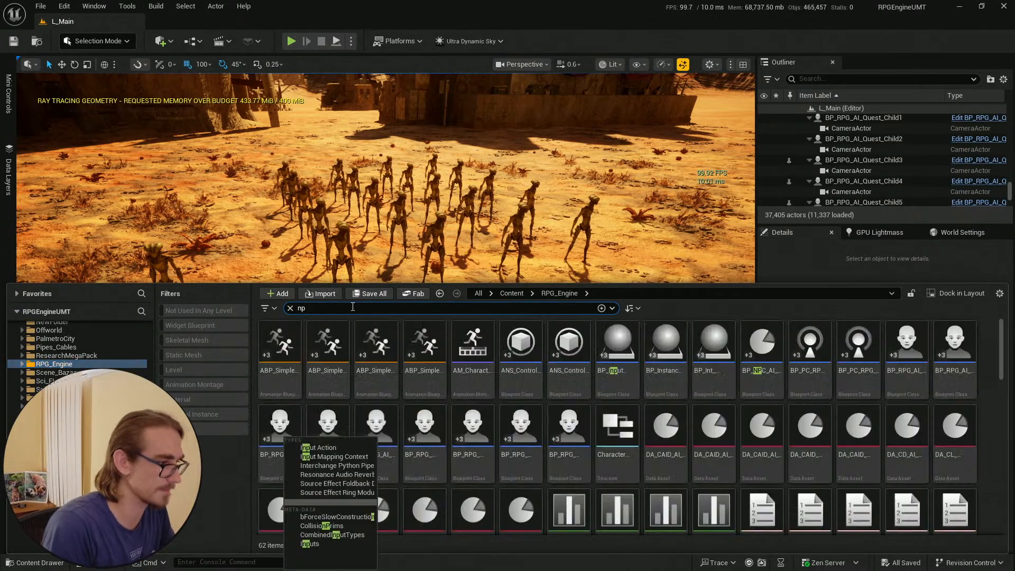
pyautogui.write('c shop')
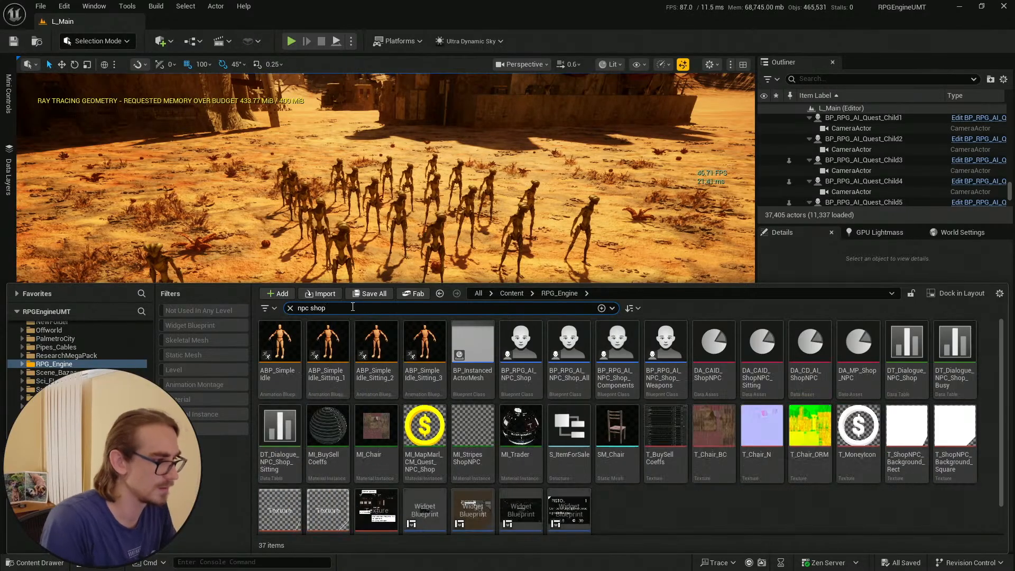
pyautogui.click(733, 519)
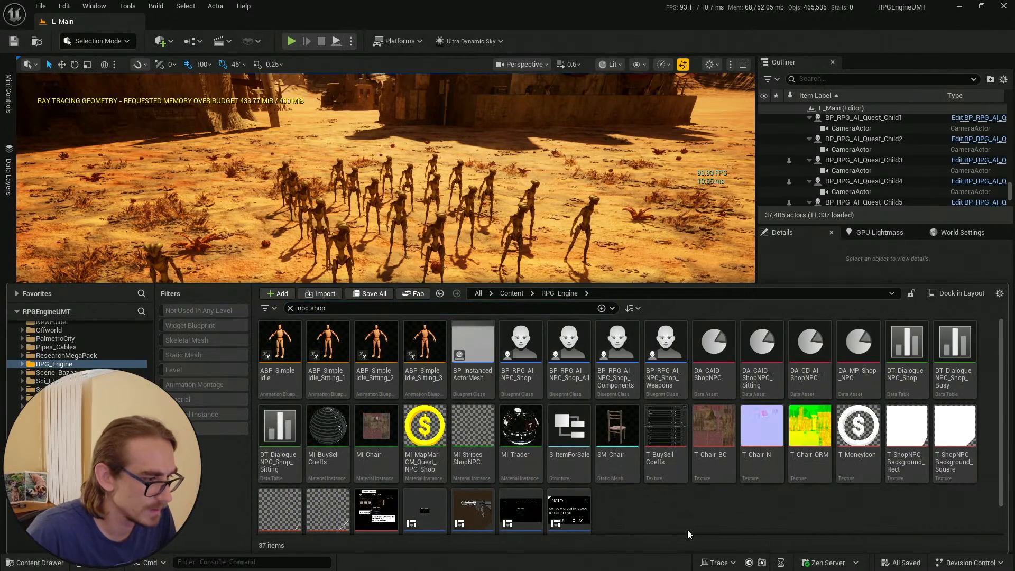
pyautogui.moveTo(1000, 394); pyautogui.dragTo(989, 369)
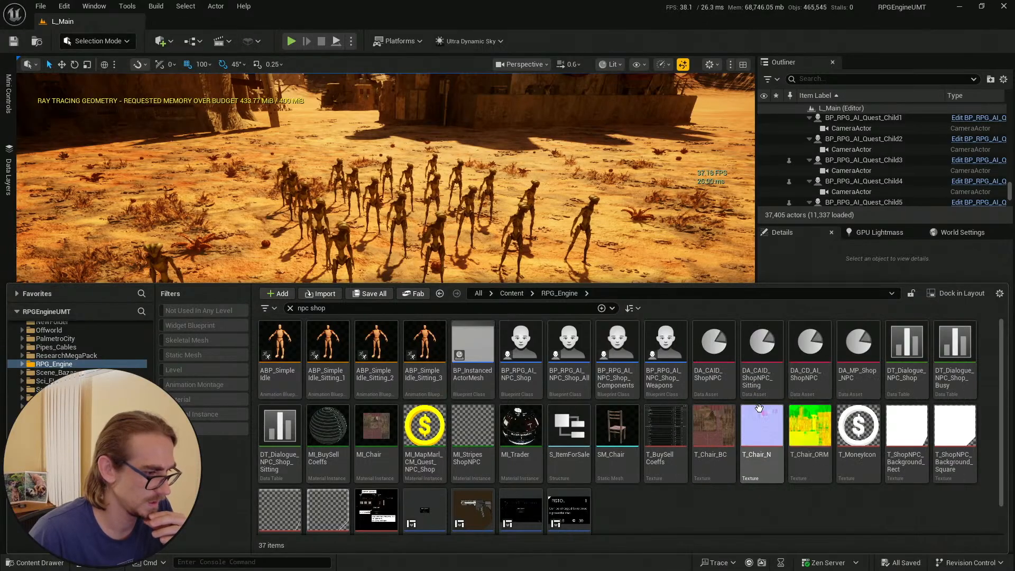
# Place a BP_RPG_AI_NPC_Shop_Weapons character on the open ground in front of the group of quest creatures
pyautogui.click(666, 349)
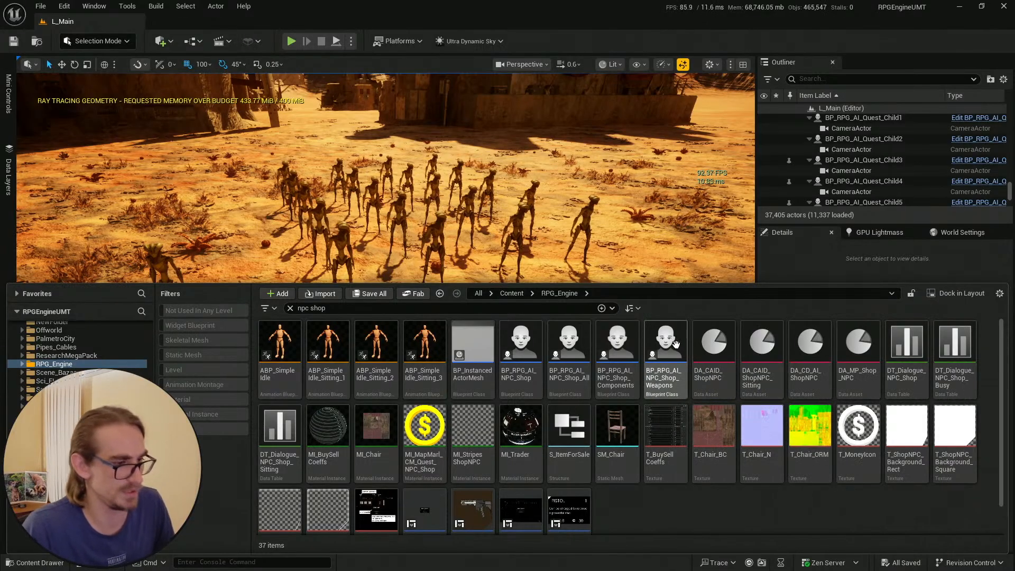
pyautogui.moveTo(624, 207); pyautogui.dragTo(560, 357)
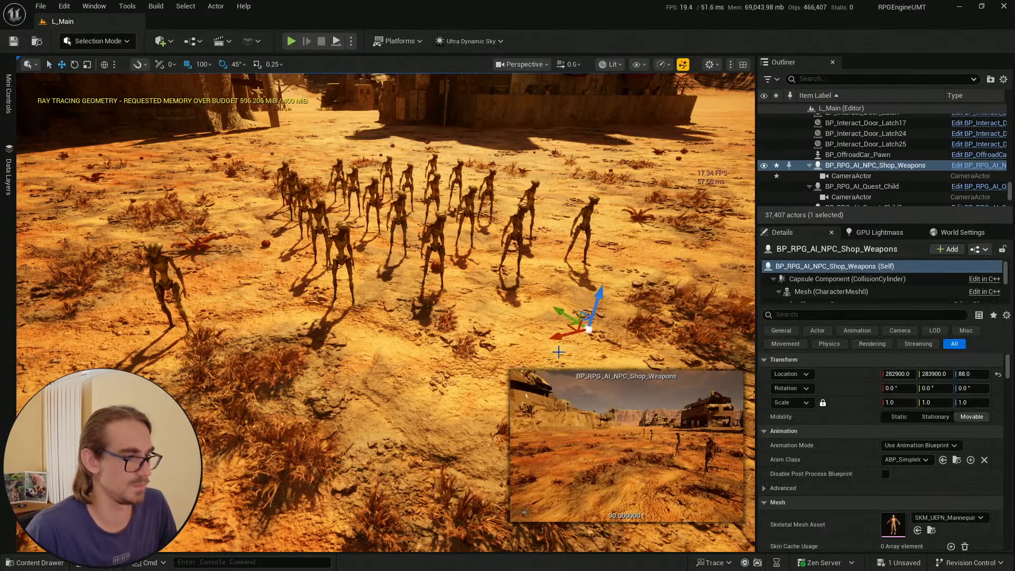
pyautogui.moveTo(560, 352)
pyautogui.mouseDown(button='right')
pyautogui.moveTo(544, 346)
pyautogui.moveTo(574, 364)
pyautogui.mouseUp(button='right')
pyautogui.press('g')
pyautogui.moveTo(390, 182); pyautogui.dragTo(477, 258)
pyautogui.press('e')
pyautogui.press('Escape')
pyautogui.moveTo(429, 281); pyautogui.dragTo(428, 267, button='right')
pyautogui.press('g')
# Save the level with the placed weapons shop character
pyautogui.click(29, 562)
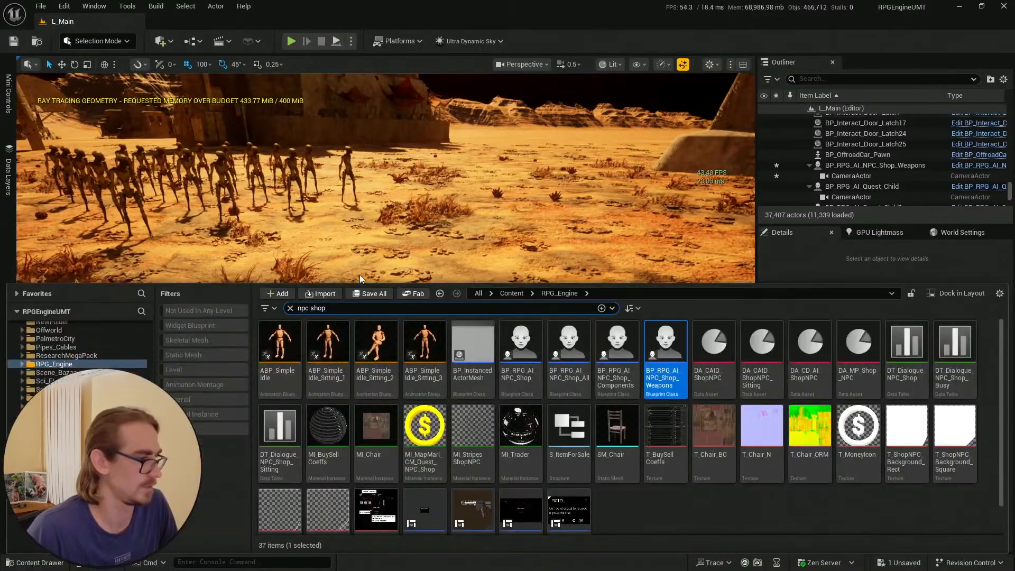
pyautogui.hotkey('ctrl', 's')
pyautogui.click(594, 410)
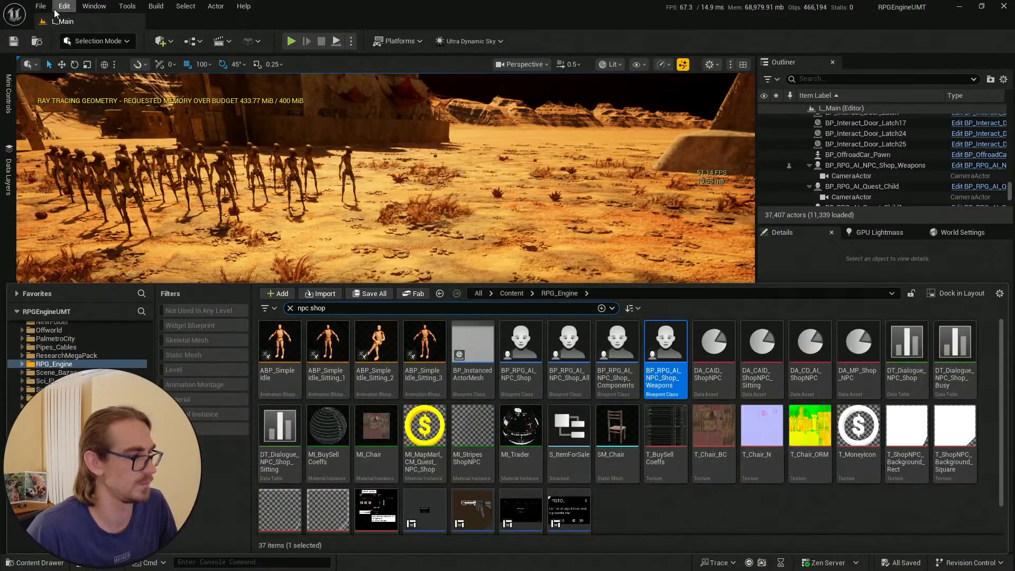
pyautogui.click(17, 41)
# Play the level from the open ground near the weapons shop NPC and walk up to it
pyautogui.moveTo(473, 214); pyautogui.dragTo(473, 227, button='right')
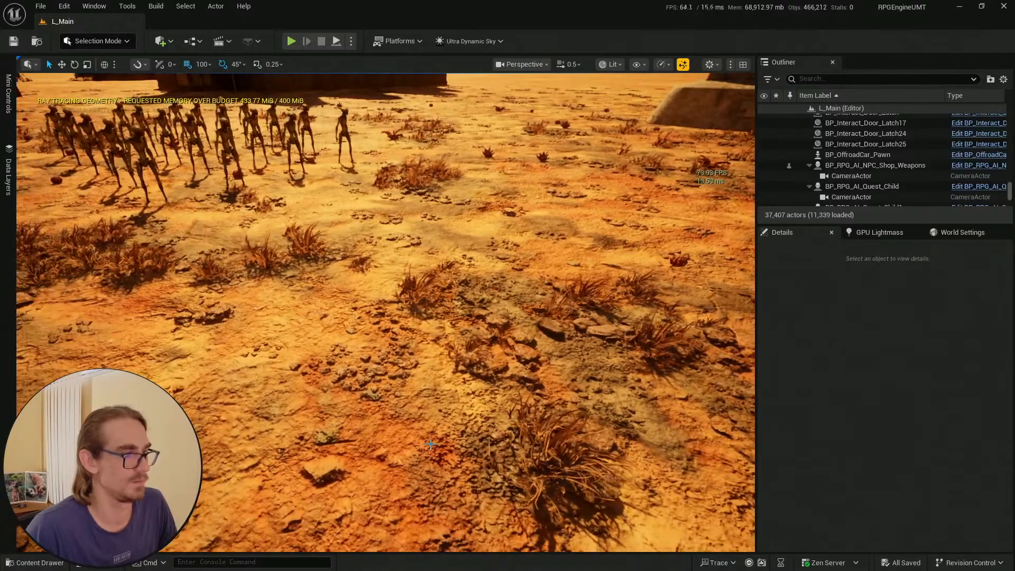
pyautogui.rightClick(434, 443)
pyautogui.click(449, 434)
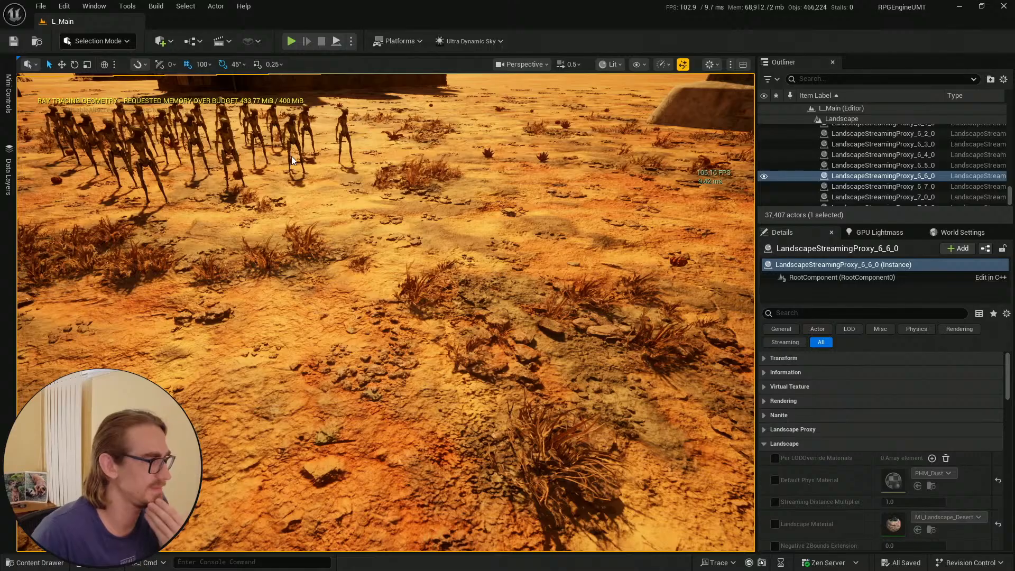
pyautogui.hotkey('alt', 'p')
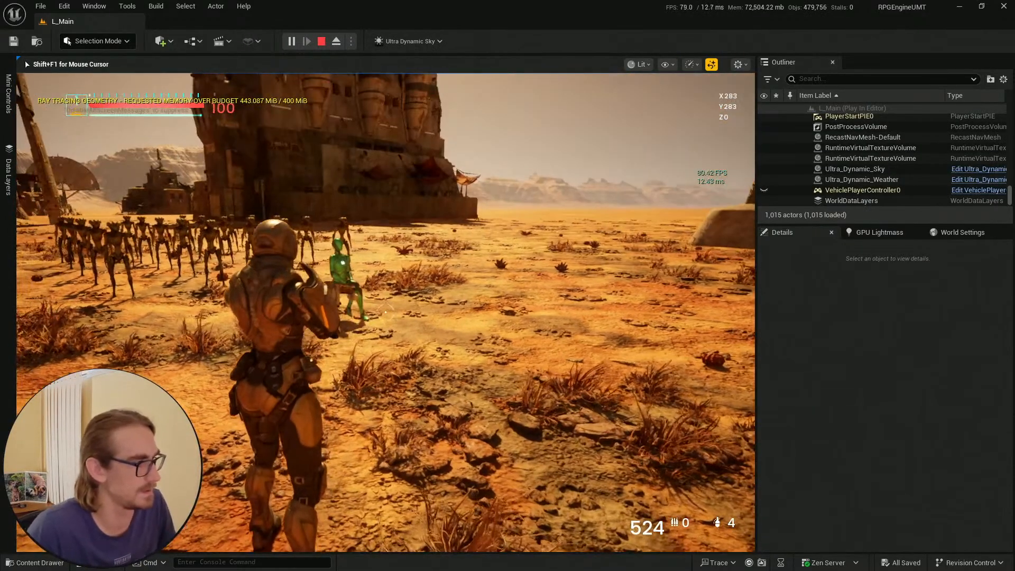
pyautogui.press('w')
pyautogui.press('w')
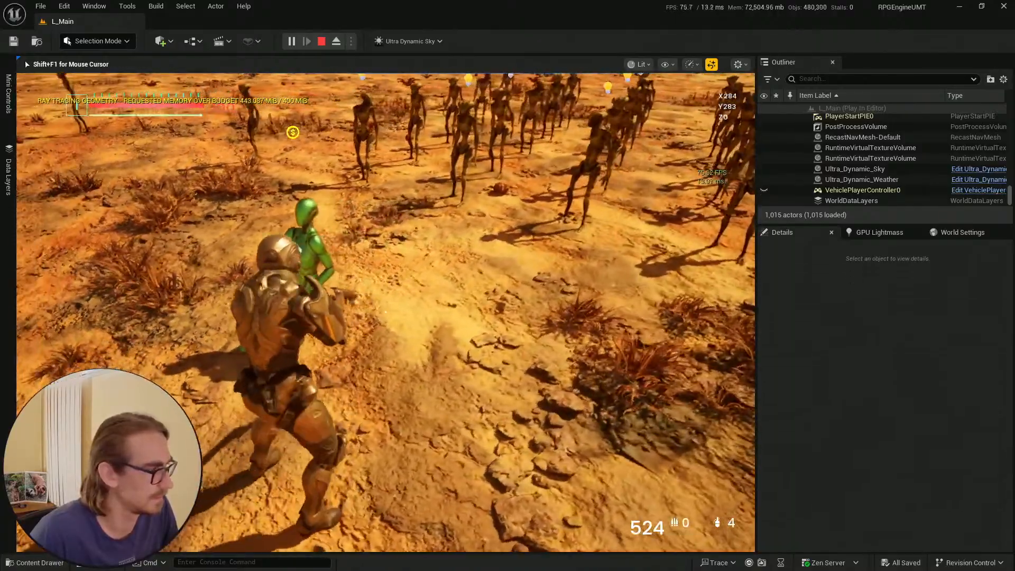
pyautogui.press('s')
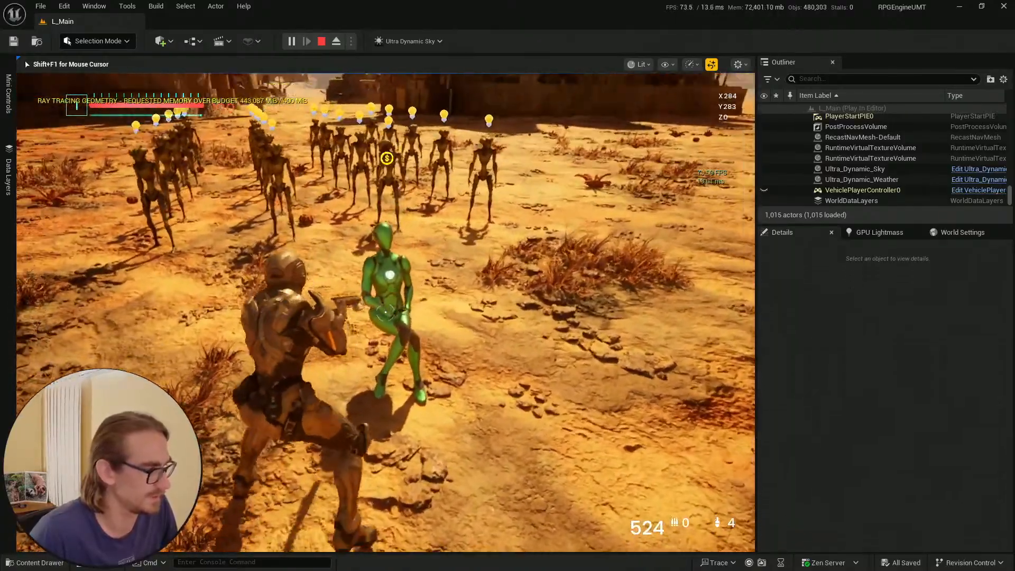
# Talk to the shop NPC, view its trade inventory, exit the shop and stop the play session
pyautogui.press('e')
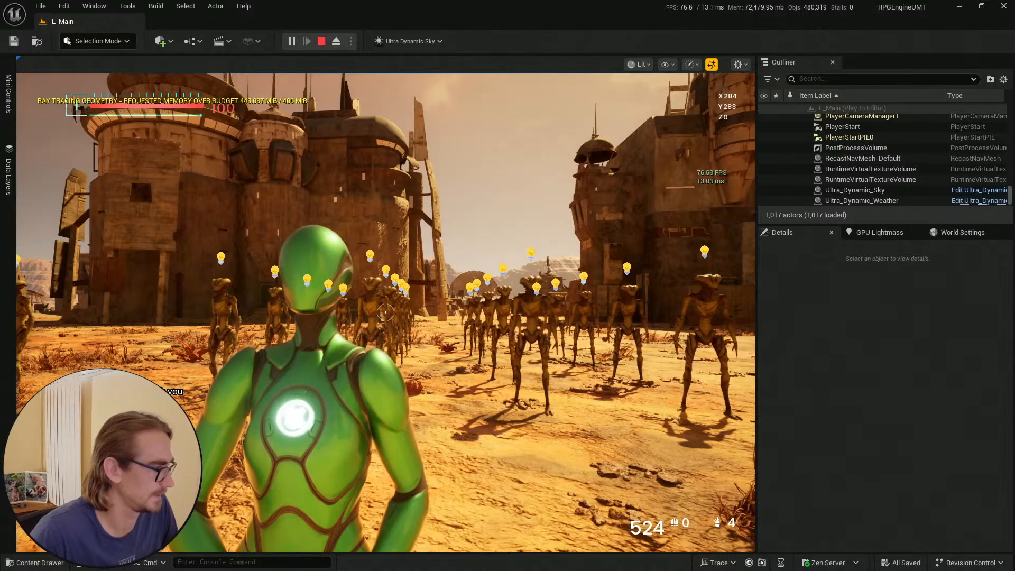
pyautogui.click(159, 391)
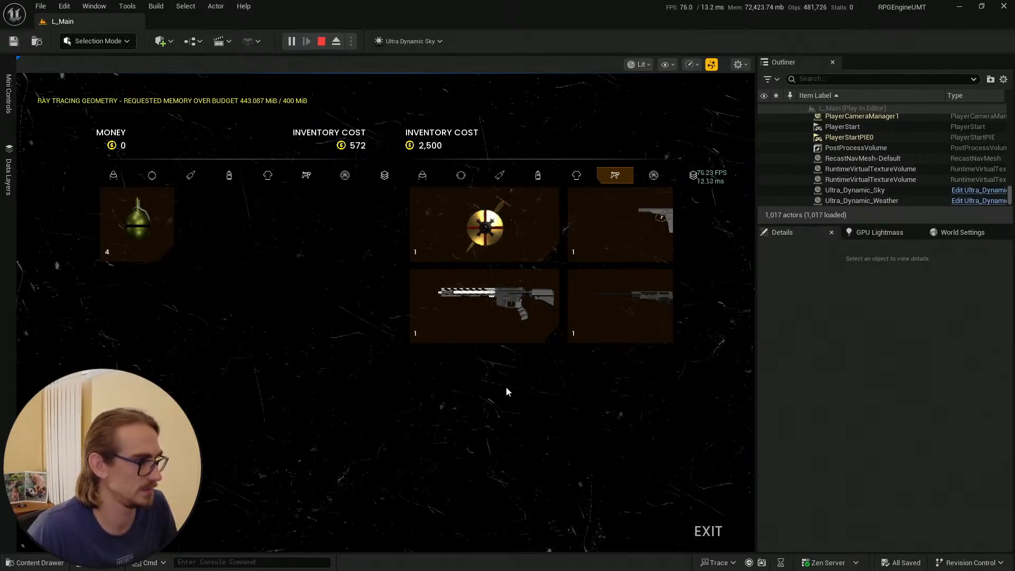
pyautogui.click(723, 533)
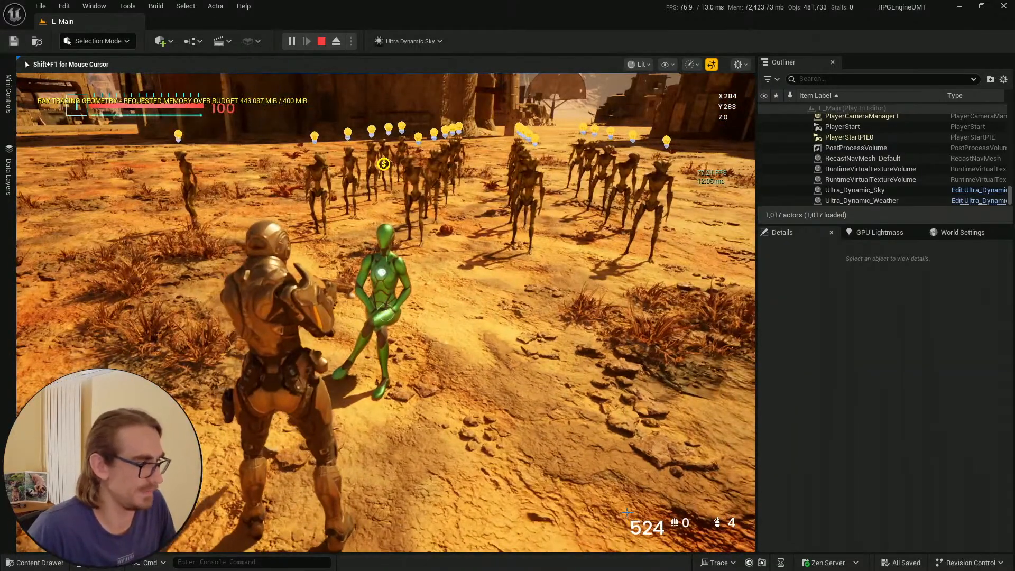
pyautogui.press('Escape')
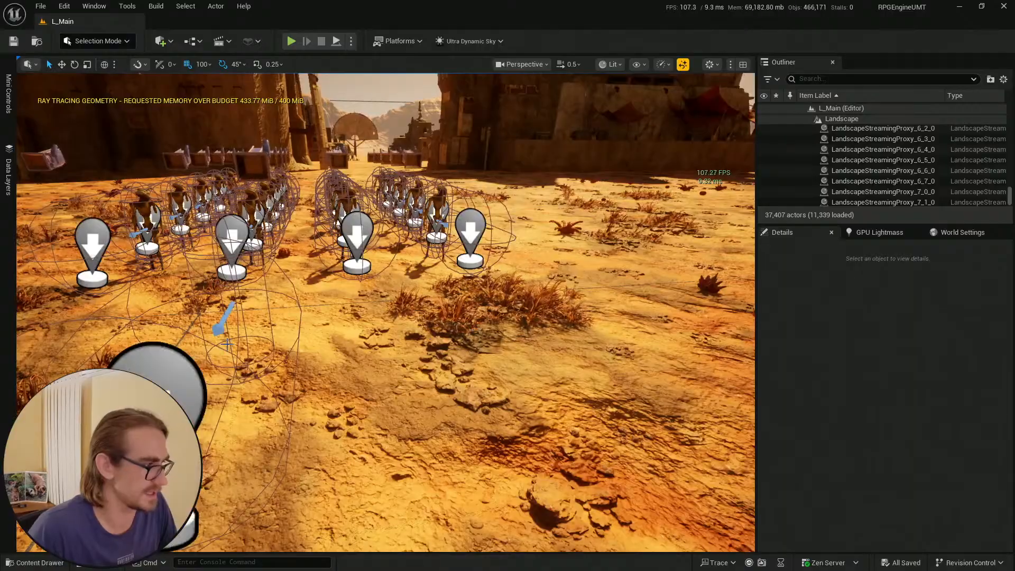
# Delete the weapons shop NPC from the level and save the level
pyautogui.moveTo(227, 344); pyautogui.dragTo(355, 348, button='right')
pyautogui.press('a')
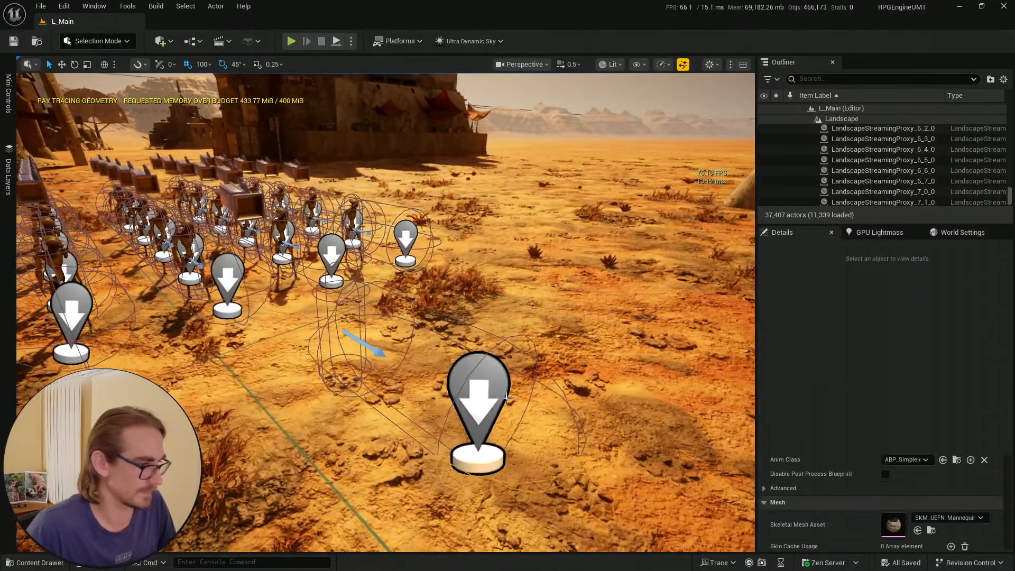
pyautogui.click(364, 341)
pyautogui.press('Delete')
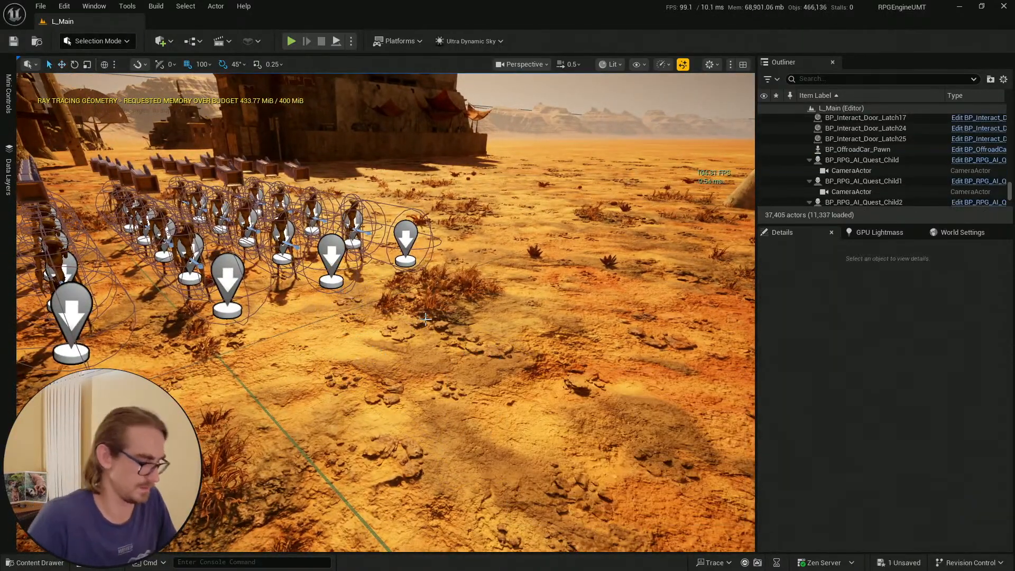
pyautogui.press('g')
pyautogui.press('s')
pyautogui.moveTo(426, 319); pyautogui.dragTo(364, 317, button='right')
pyautogui.click(13, 41)
pyautogui.click(40, 563)
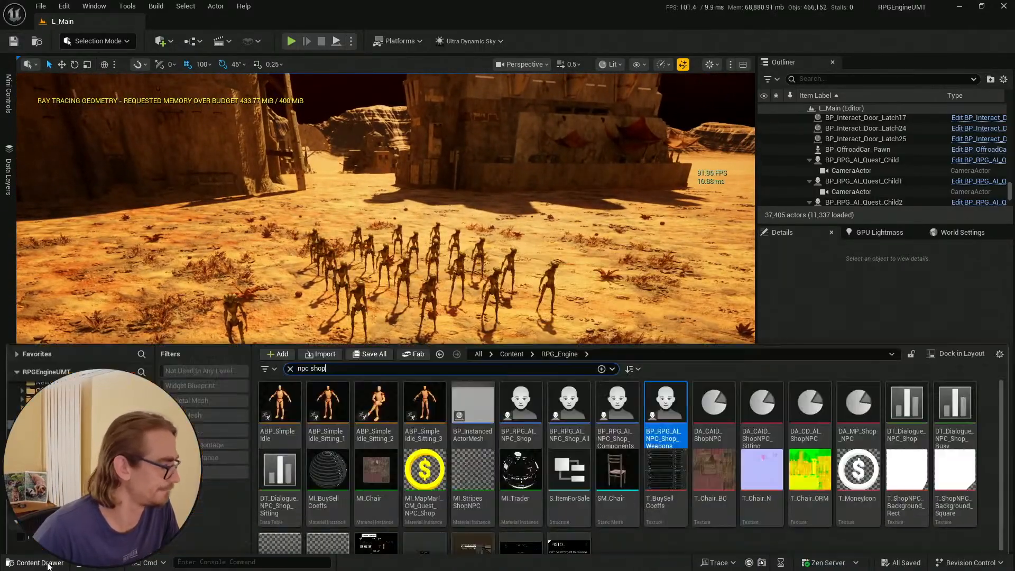
pyautogui.click(14, 40)
# Select the KB3D_OTP_BldgLG_H_BuildingC mesh in the level and locate its source asset in the Outpost folder
pyautogui.moveTo(424, 208); pyautogui.dragTo(400, 191, button='right')
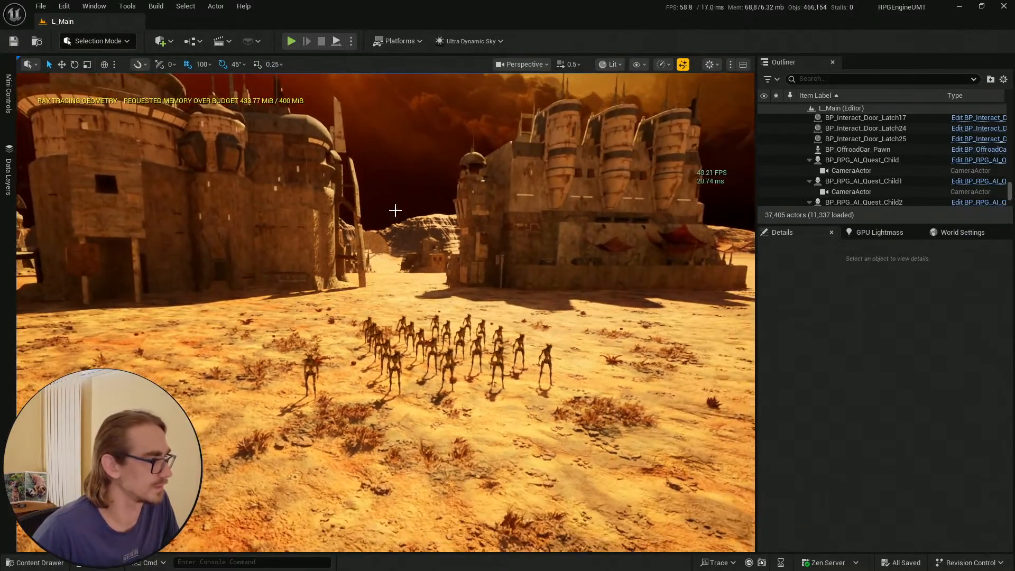
pyautogui.click(309, 258)
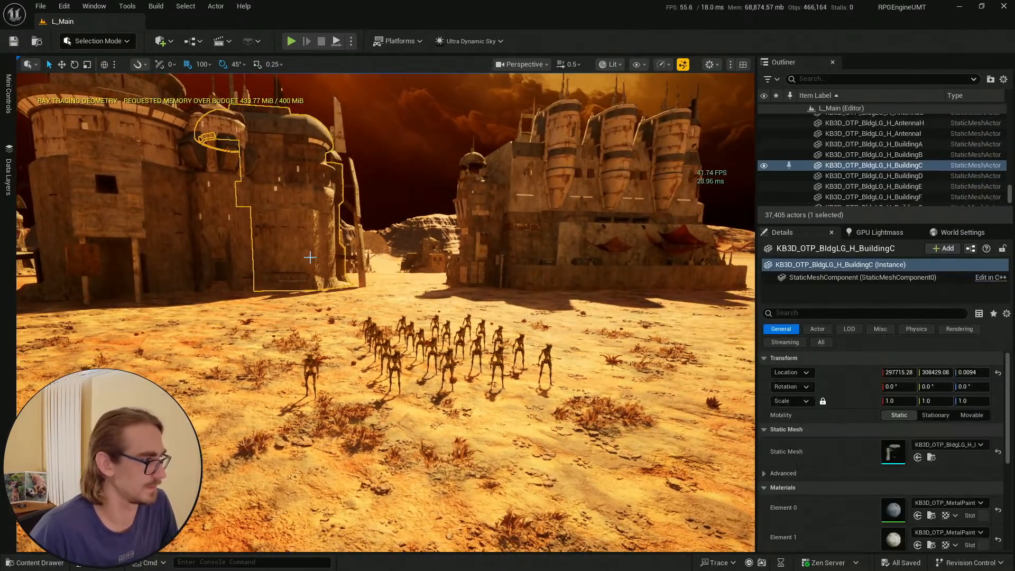
pyautogui.hotkey('ctrl', 'b')
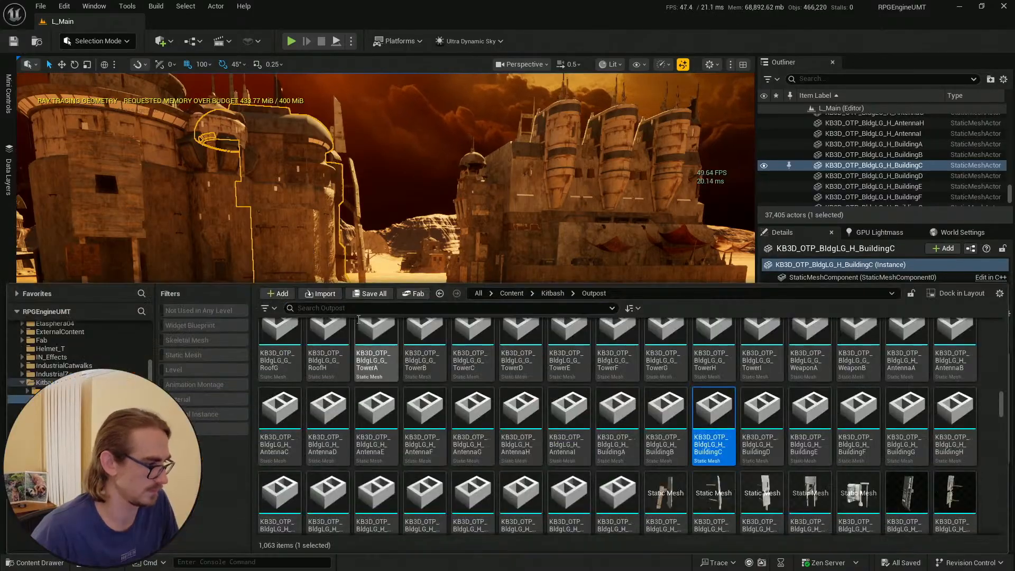
# Filter the Outpost folder to static meshes only and select all of them, from KB3D_OTP_Antenna_A_Main to KB3D_OTP_Tower_E_Main
pyautogui.moveTo(1002, 404); pyautogui.dragTo(1002, 530)
pyautogui.click(291, 346)
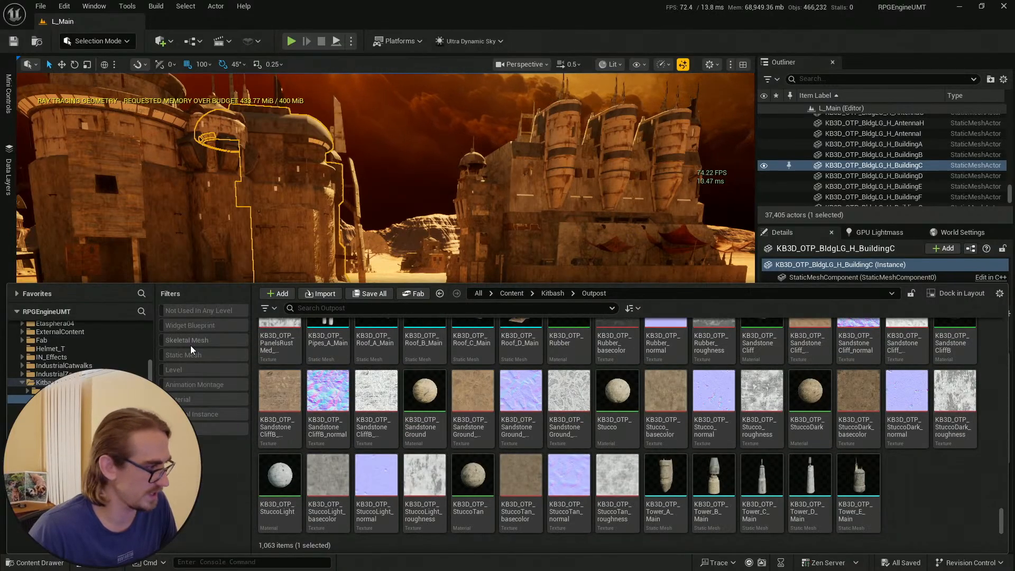
pyautogui.click(212, 354)
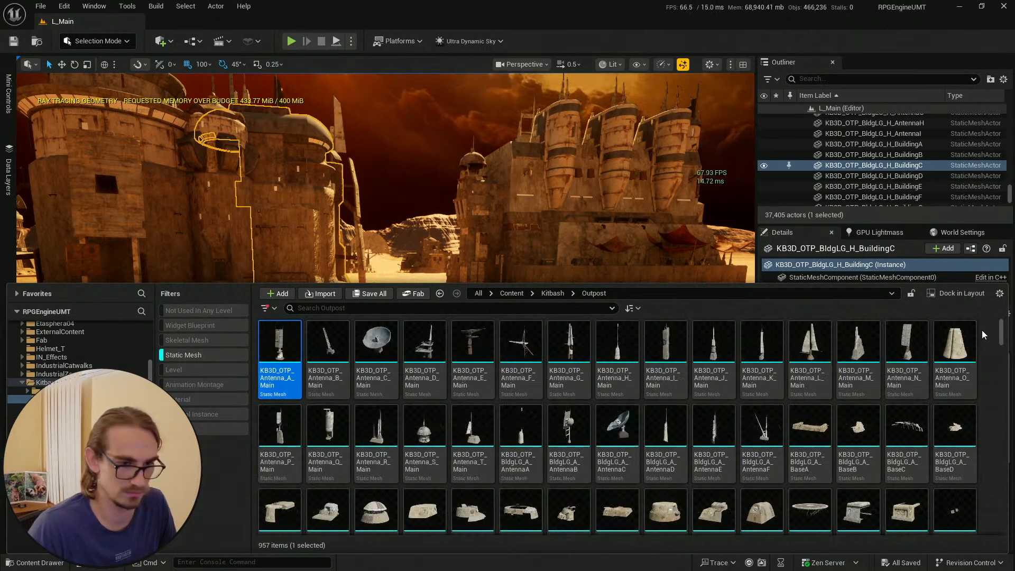
pyautogui.moveTo(1000, 334); pyautogui.dragTo(1002, 529)
pyautogui.keyDown('shift'); pyautogui.click(818, 484); pyautogui.keyUp('shift')
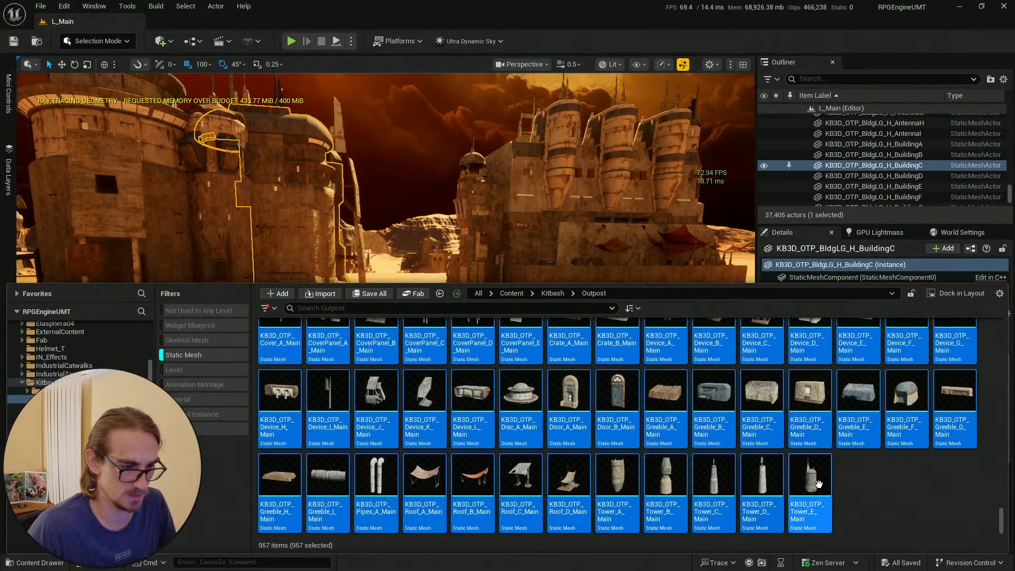
# Open the selected static meshes for bulk editing in the Property Matrix and maximize its window
pyautogui.rightClick(819, 484)
pyautogui.moveTo(901, 259)
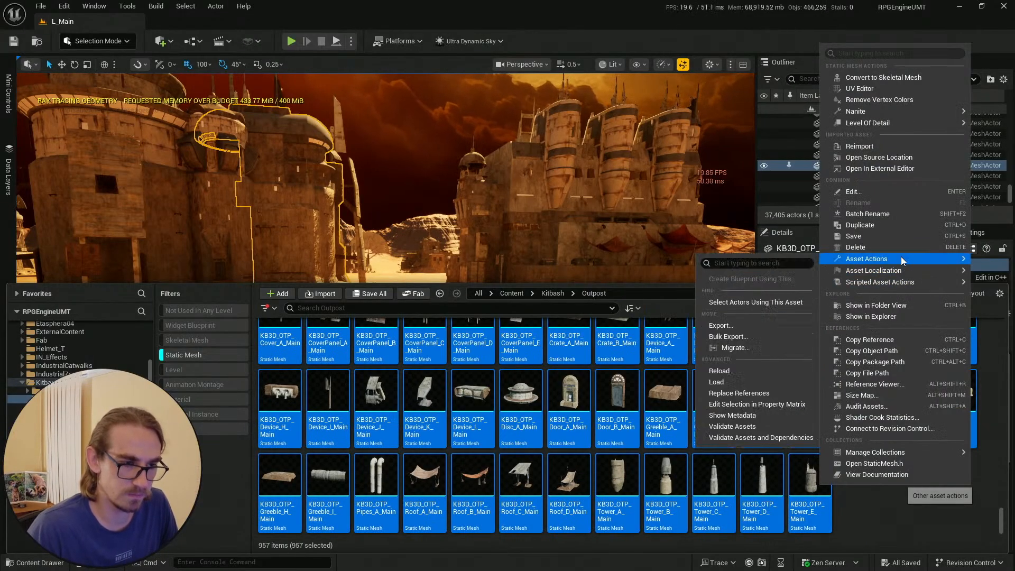
pyautogui.click(780, 403)
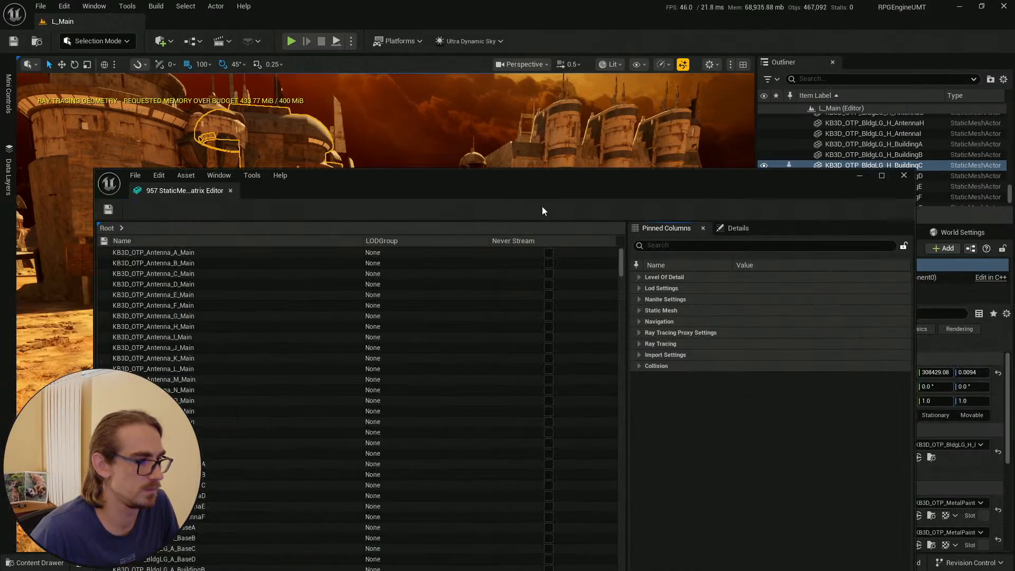
pyautogui.moveTo(474, 186); pyautogui.dragTo(442, 112)
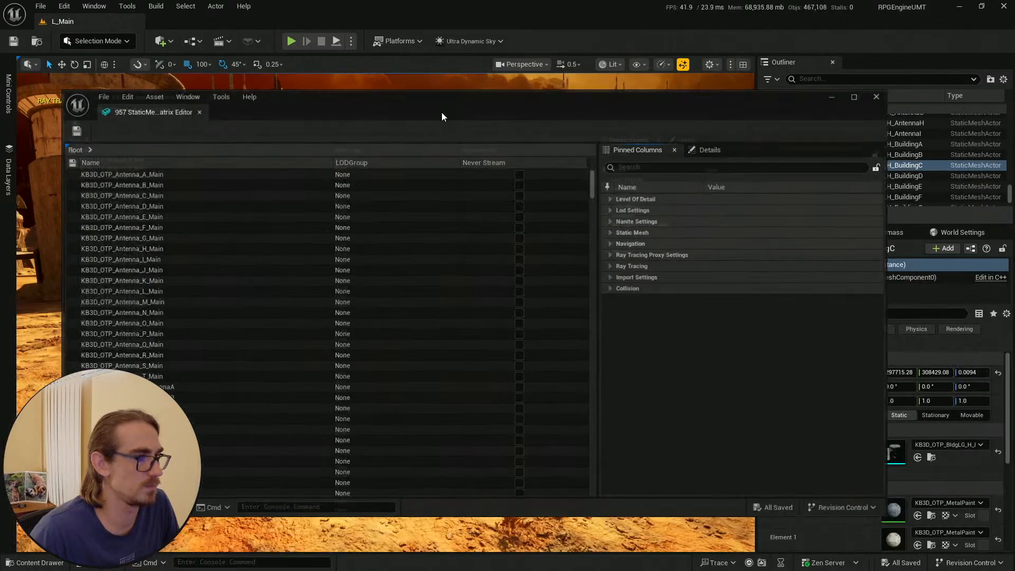
pyautogui.doubleClick(442, 112)
# Filter the static meshes' properties by "ray" in the Property Matrix, then return to the level editor
pyautogui.click(732, 77)
pyautogui.write('ray')
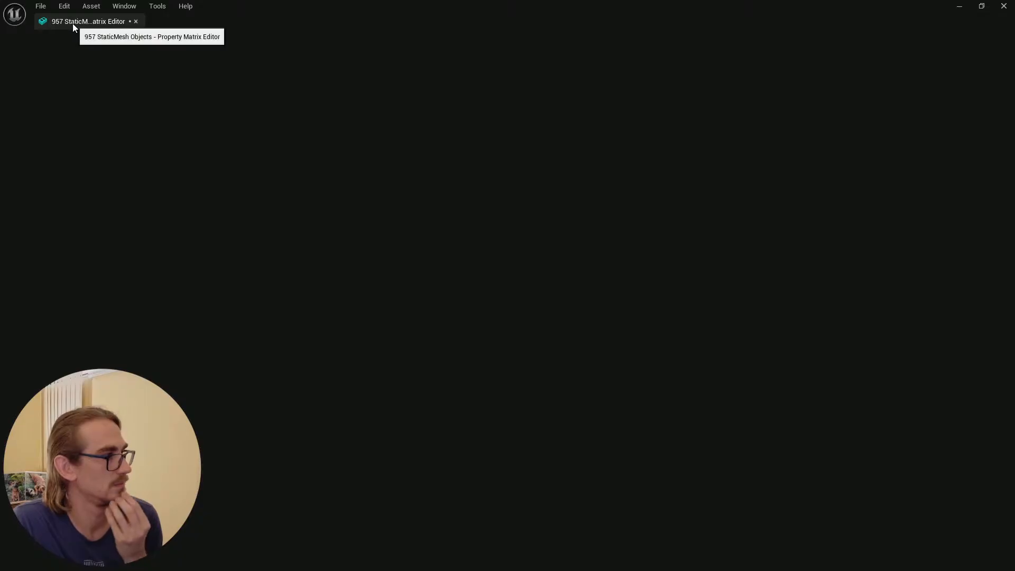
pyautogui.click(961, 8)
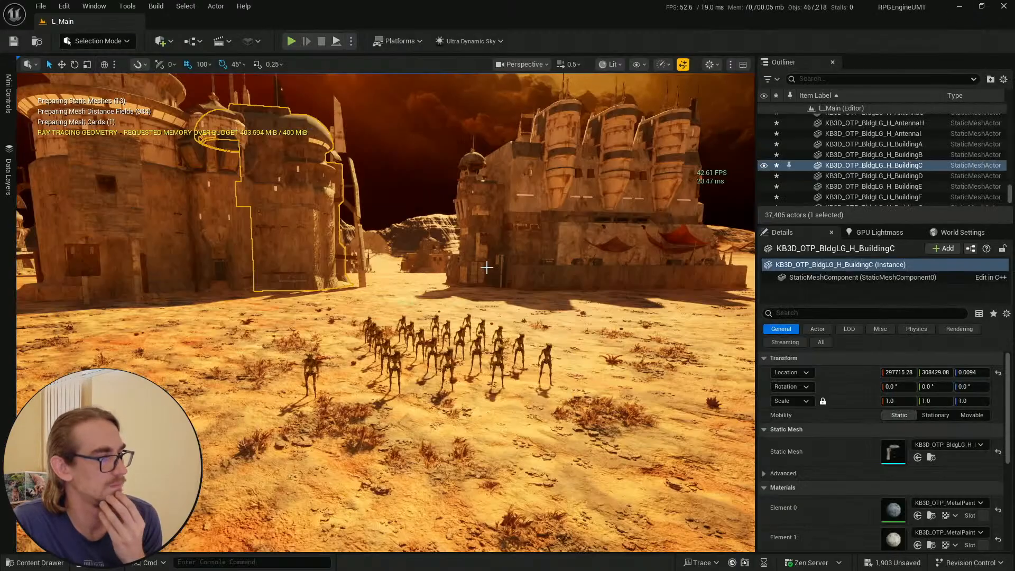
# Deselect the building and examine the outpost buildings throughout the level
pyautogui.moveTo(508, 264); pyautogui.dragTo(560, 259, button='right')
pyautogui.press('Escape')
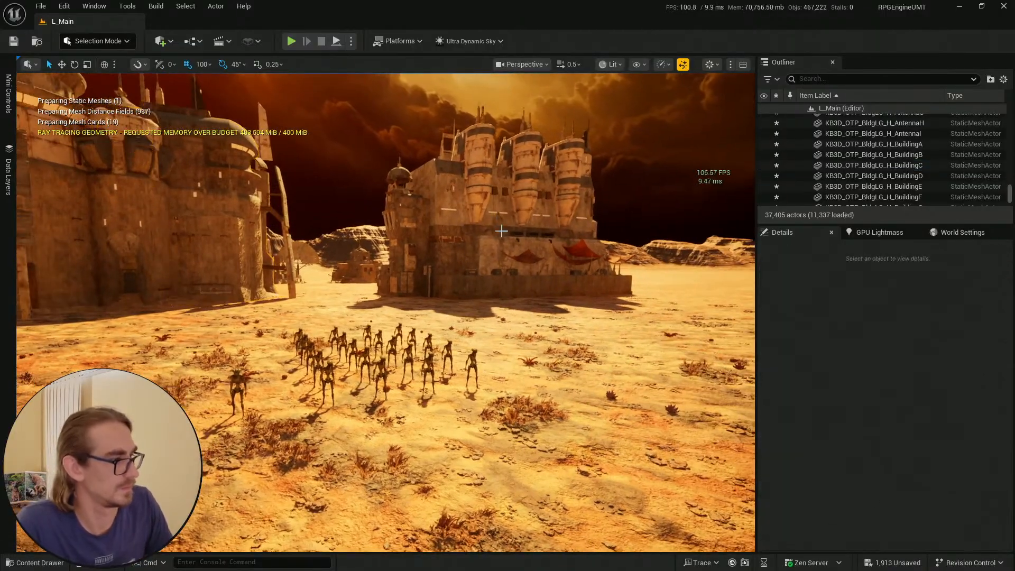
pyautogui.moveTo(504, 223); pyautogui.dragTo(687, 227, button='right')
pyautogui.moveTo(386, 312); pyautogui.dragTo(476, 306, button='right')
pyautogui.scroll(2, 571, 312)
pyautogui.scroll(3, 661, 311)
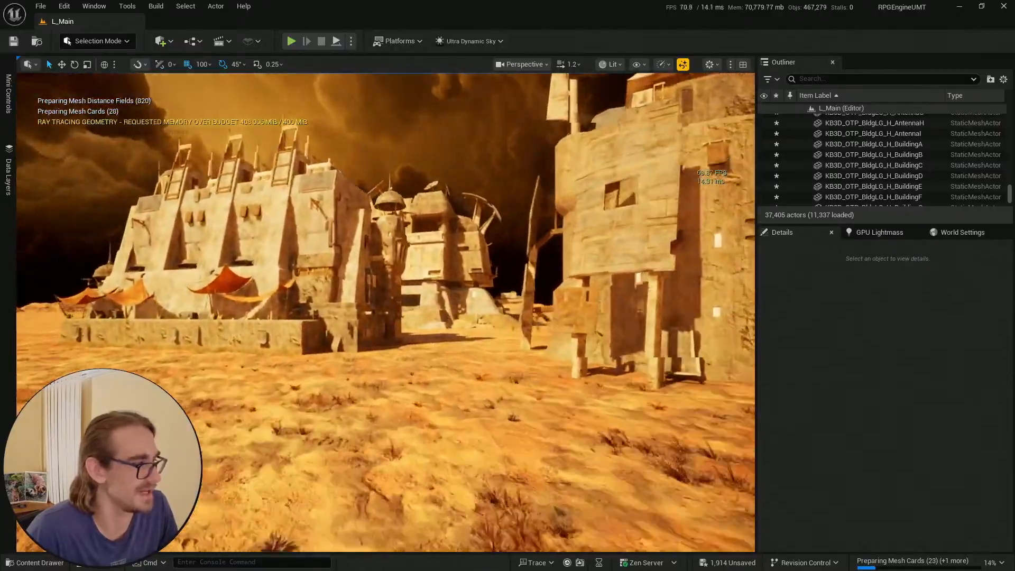
pyautogui.press('w')
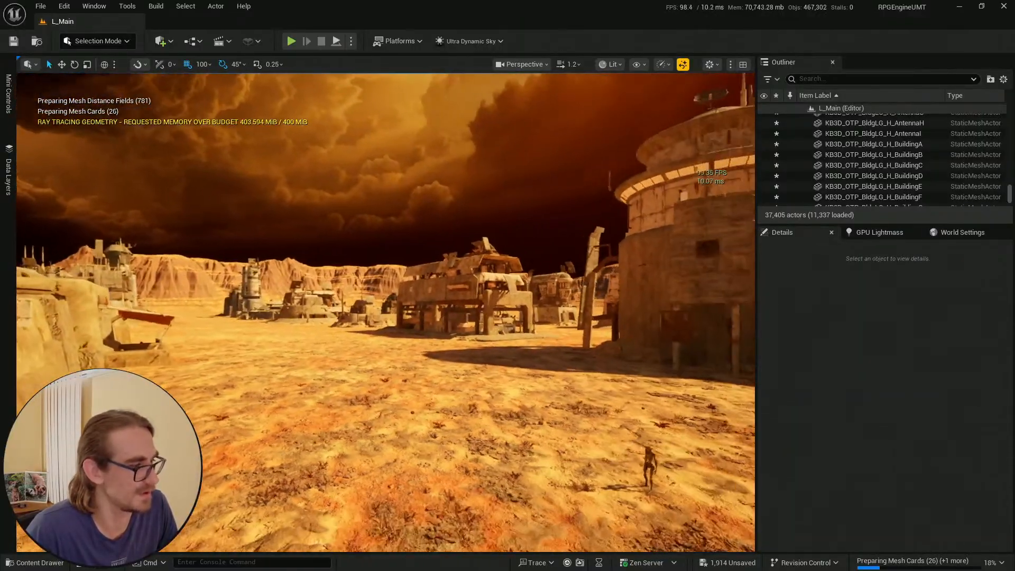
# Examine the creature group and surrounding outpost buildings, and check the progress of the background mesh preparation tasks
pyautogui.scroll(-2, 401, 312)
pyautogui.moveTo(386, 312); pyautogui.dragTo(358, 291, button='right')
pyautogui.scroll(-1, 415, 312)
pyautogui.scroll(-2, 370, 306)
pyautogui.scroll(1, 361, 303)
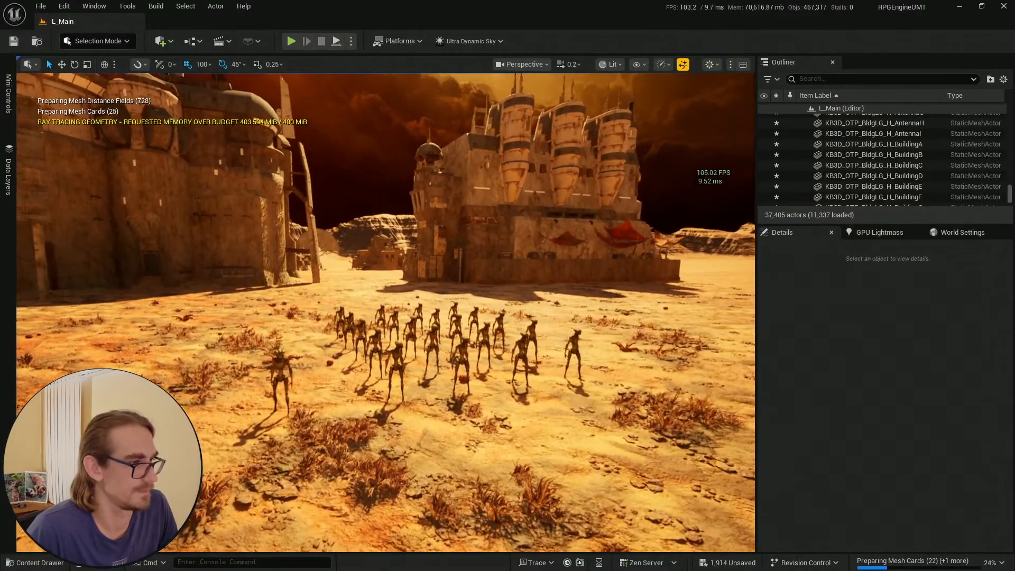
pyautogui.moveTo(416, 363); pyautogui.dragTo(415, 362, button='right')
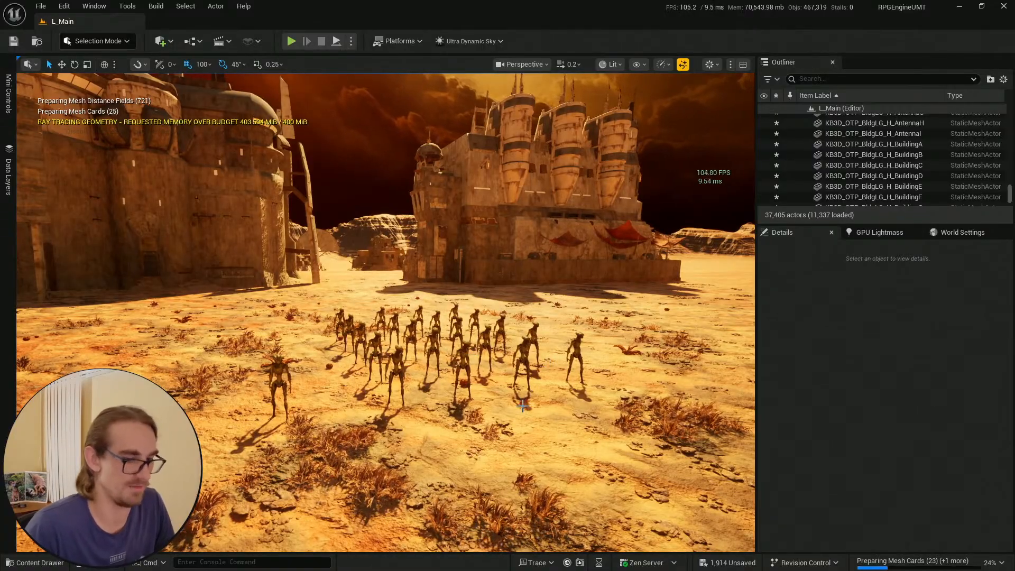
pyautogui.click(907, 561)
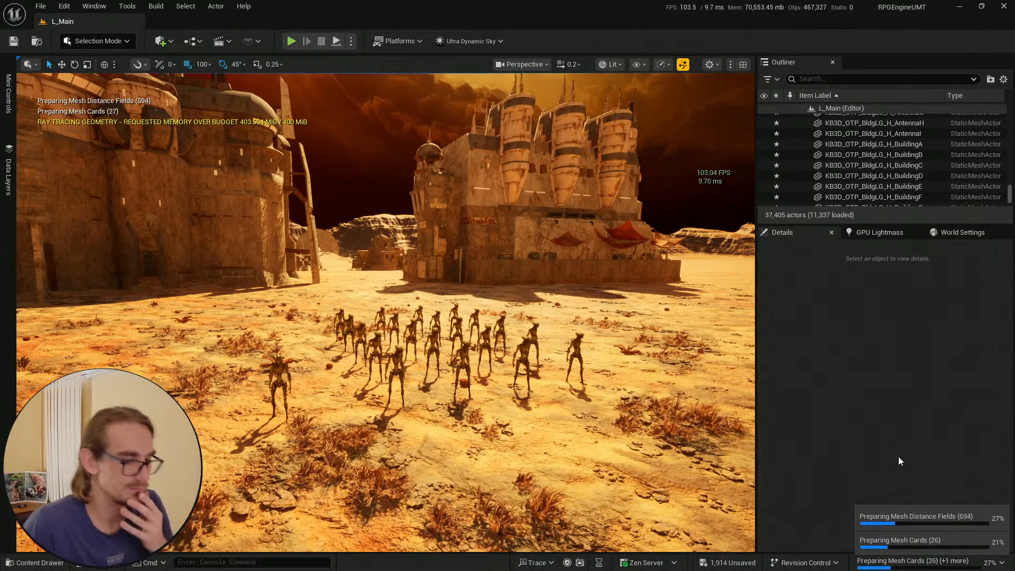
pyautogui.click(880, 443)
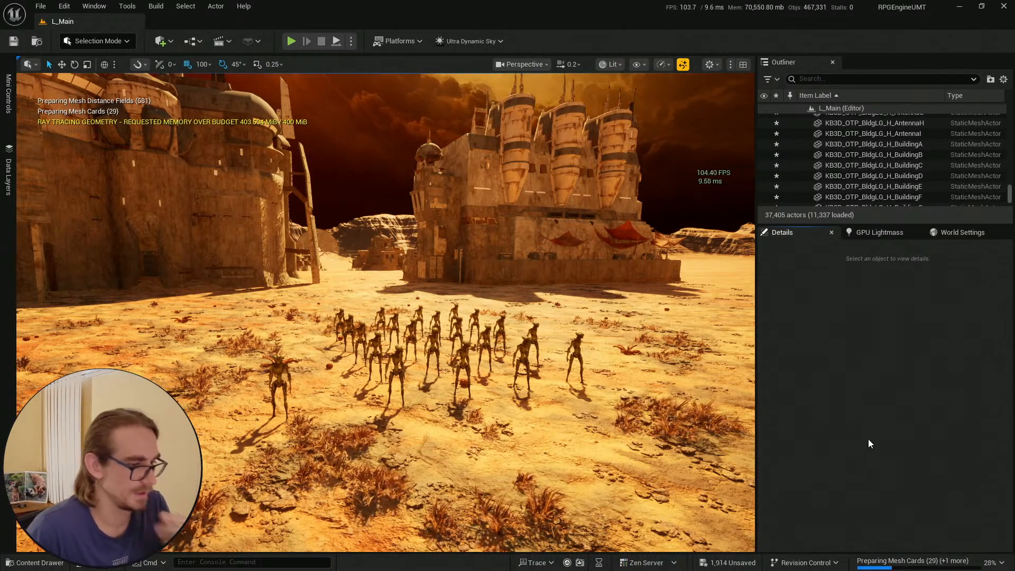
pyautogui.press('w')
pyautogui.moveTo(449, 359); pyautogui.dragTo(470, 366, button='right')
pyautogui.scroll(2, 449, 359)
pyautogui.press('w')
pyautogui.press('e')
pyautogui.press('s')
pyautogui.press('e')
pyautogui.scroll(2, 537, 376)
pyautogui.moveTo(537, 376); pyautogui.dragTo(504, 402, button='right')
# Save the current level and all modified Outpost static meshes
pyautogui.click(13, 41)
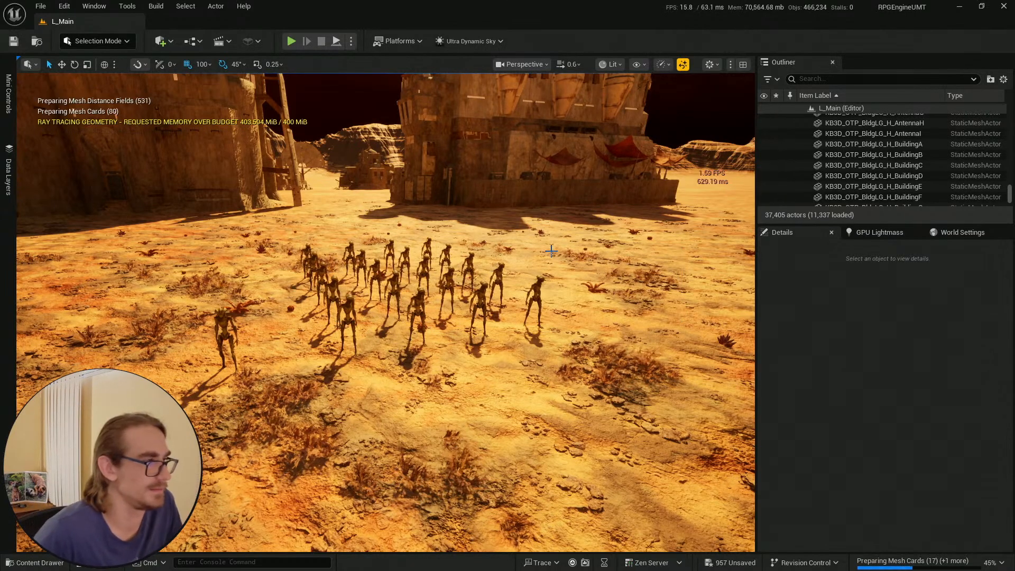
pyautogui.click(41, 562)
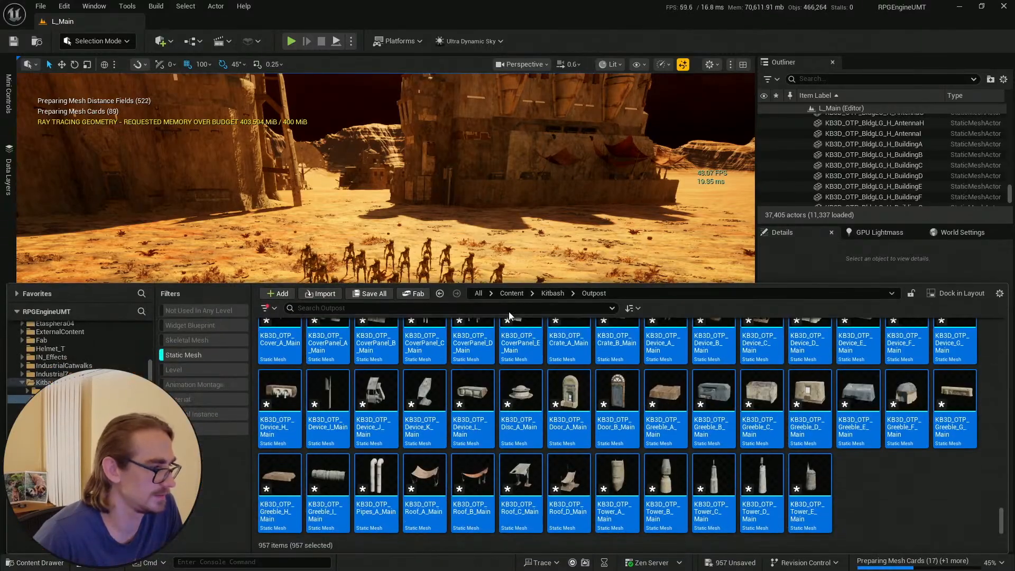
pyautogui.hotkey('ctrl', 'shift', 's')
pyautogui.click(613, 411)
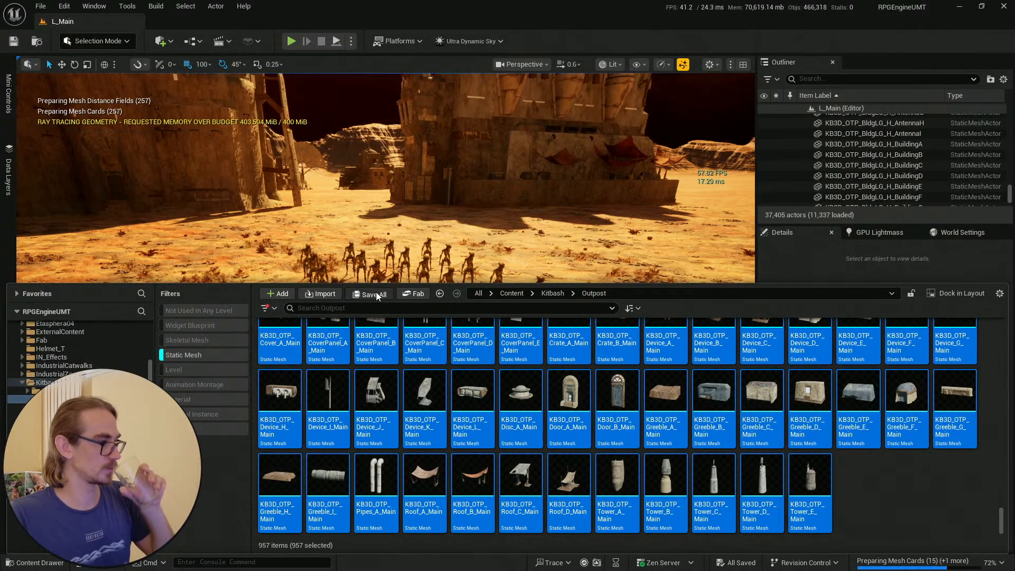
pyautogui.click(13, 42)
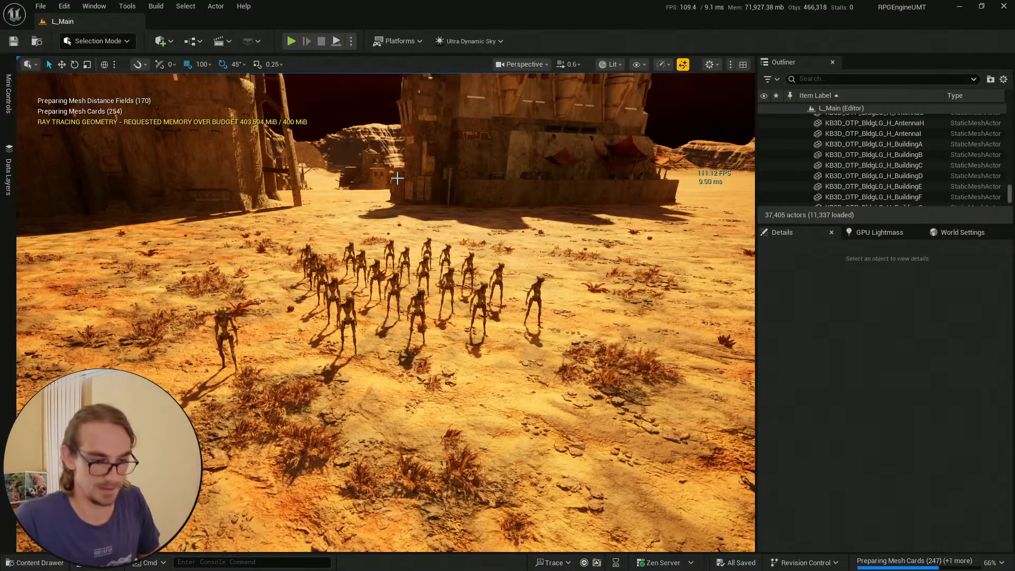
# Check the remaining mesh card and distance field tasks, and save the level again
pyautogui.click(911, 564)
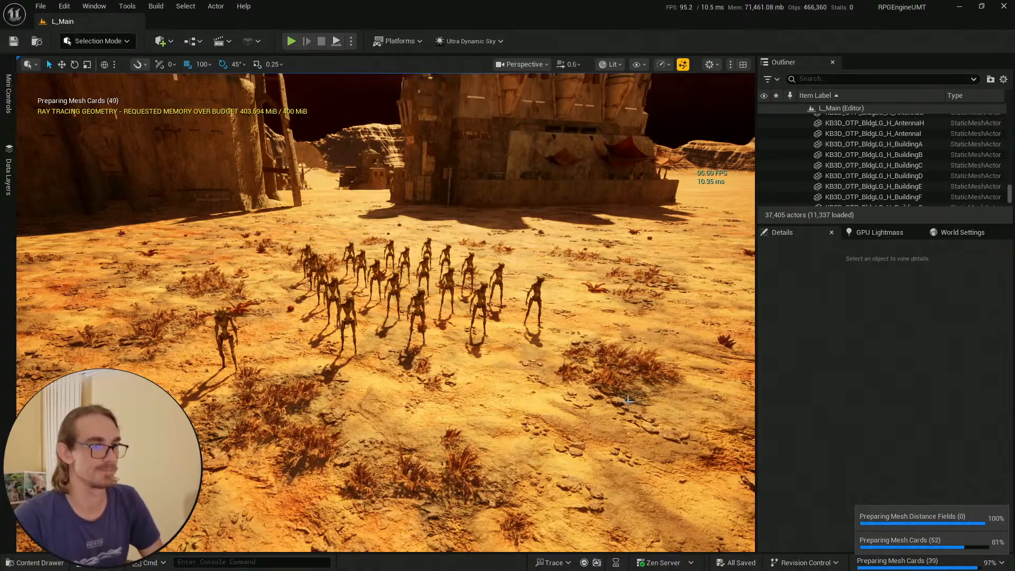
pyautogui.moveTo(276, 255); pyautogui.dragTo(276, 236, button='right')
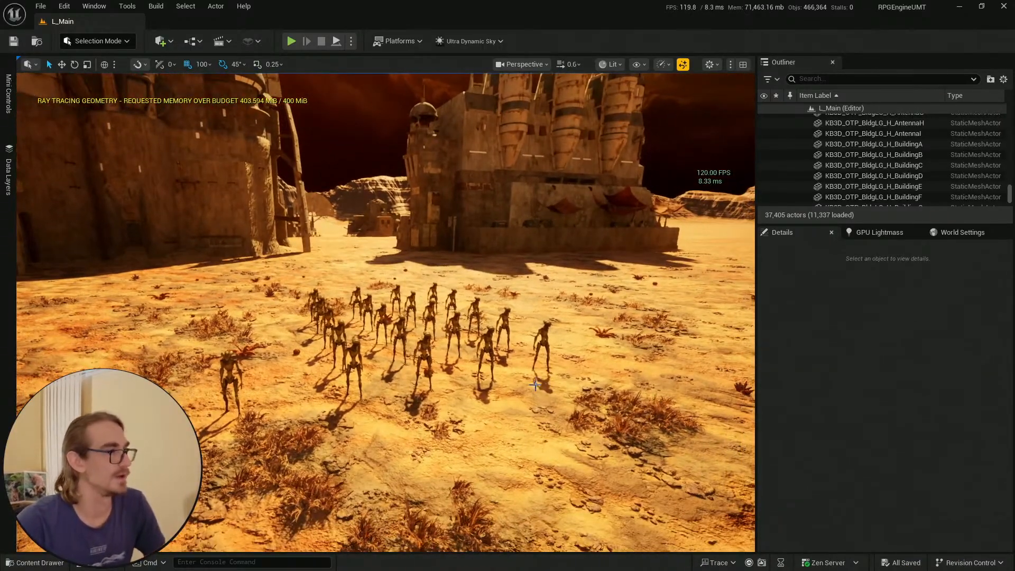
pyautogui.hotkey('ctrl', 'space')
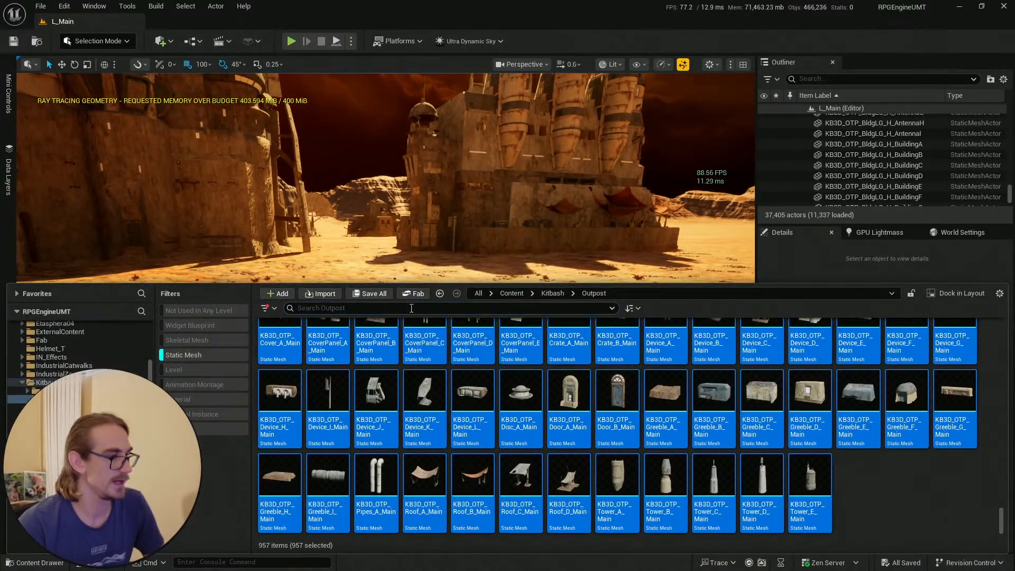
pyautogui.click(12, 43)
# Clear the Static Mesh filter, return to the start of the root Content folder, and save the level
pyautogui.click(49, 567)
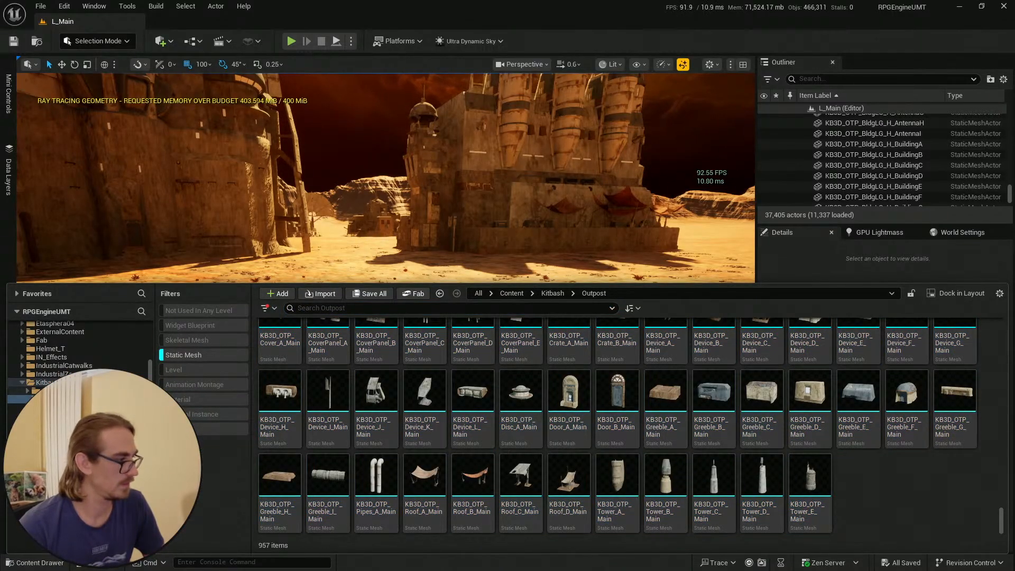
pyautogui.click(19, 382)
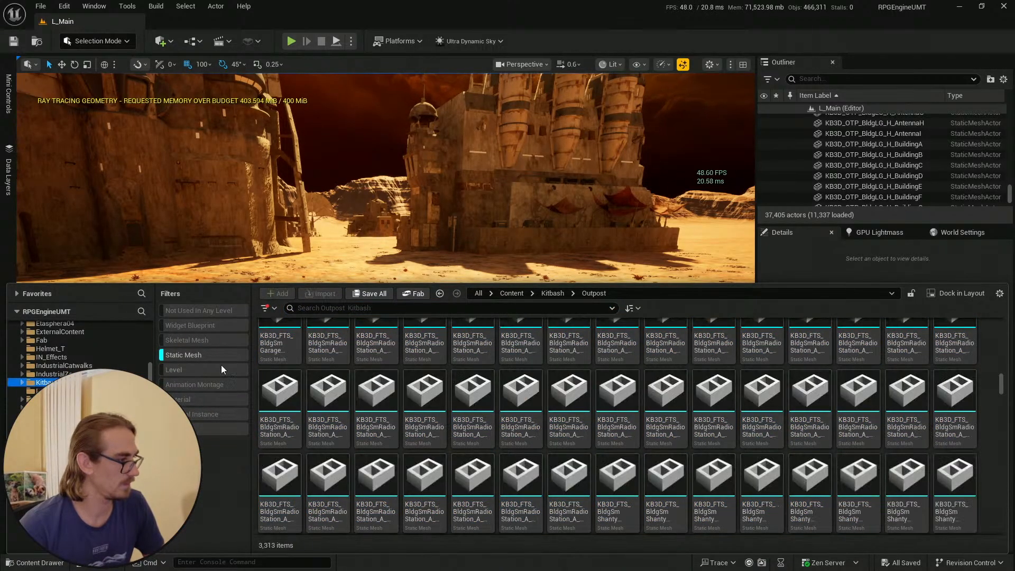
pyautogui.click(196, 354)
pyautogui.scroll(5, 126, 319)
pyautogui.click(123, 335)
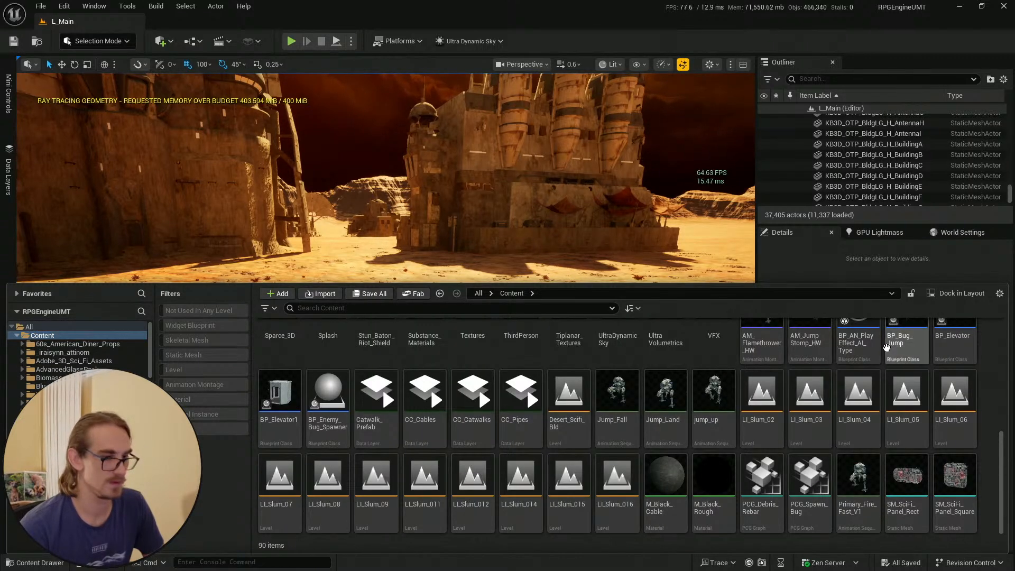
pyautogui.moveTo(1003, 474); pyautogui.dragTo(990, 329)
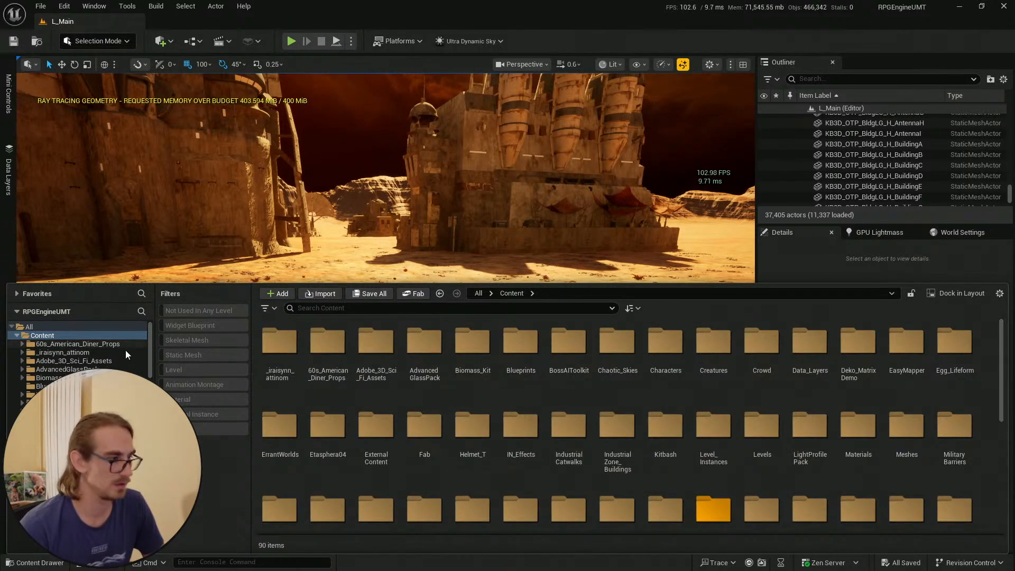
pyautogui.click(13, 41)
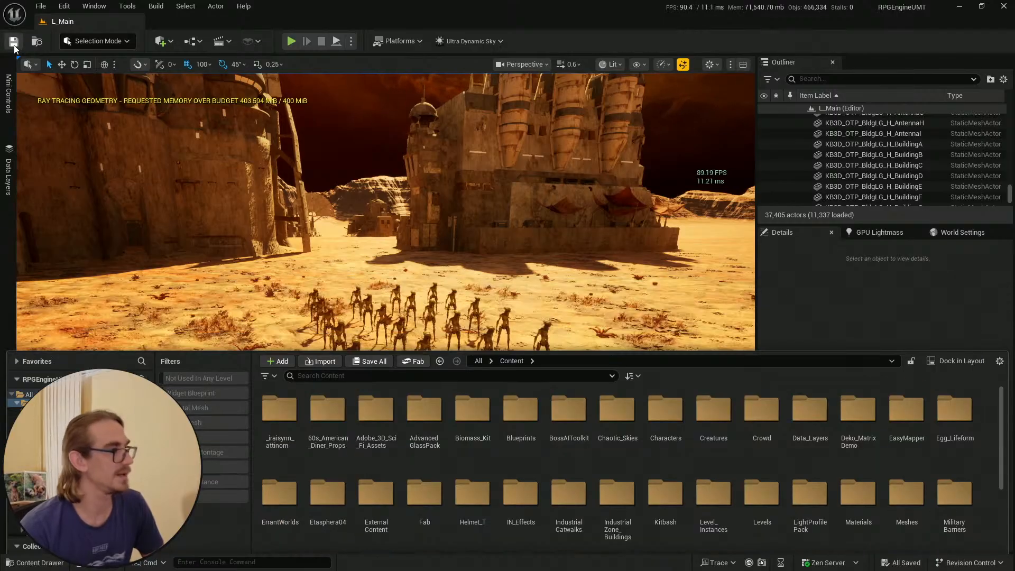
# Survey the outpost's building layout and the surrounding desert terrain from high above
pyautogui.moveTo(412, 268); pyautogui.dragTo(85, 201, button='right')
pyautogui.press('s')
pyautogui.scroll(3, 412, 268)
pyautogui.scroll(4, 413, 269)
pyautogui.press('e')
pyautogui.press('s')
pyautogui.scroll(4, 386, 311)
pyautogui.press('s')
pyautogui.moveTo(308, 213); pyautogui.dragTo(426, 204, button='right')
pyautogui.moveTo(378, 233); pyautogui.dragTo(374, 233, button='right')
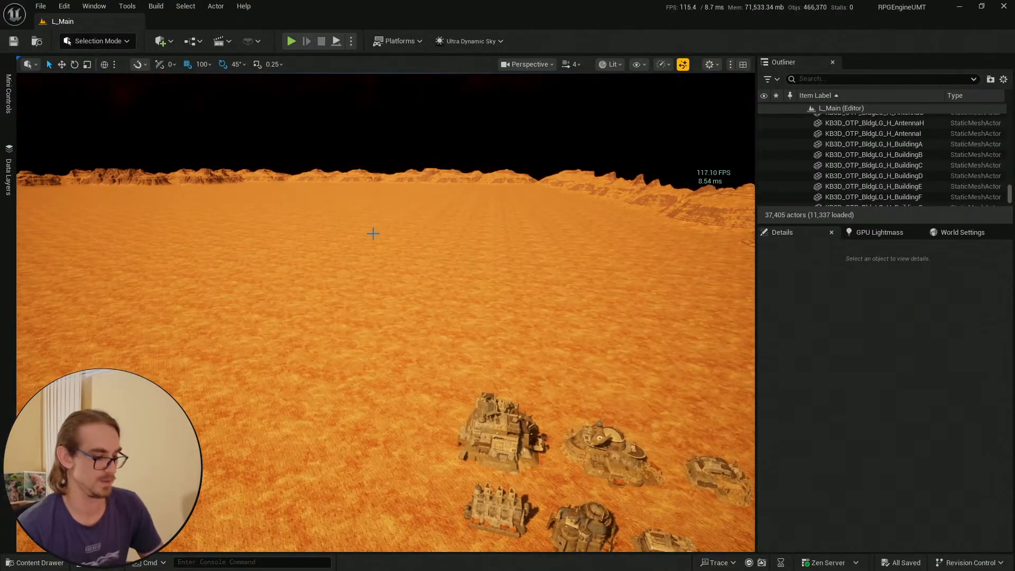
pyautogui.moveTo(440, 249)
pyautogui.mouseDown(button='right')
pyautogui.moveTo(492, 249)
pyautogui.moveTo(383, 248)
pyautogui.moveTo(438, 247)
pyautogui.mouseUp(button='right')
# Save all content and load the Desert_Town data layer in the editor
pyautogui.click(32, 563)
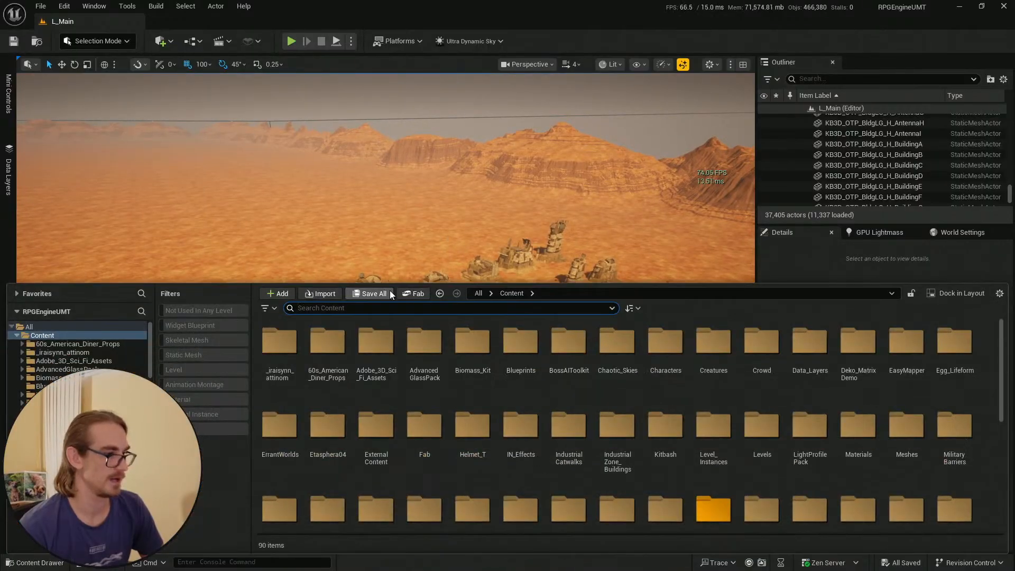
pyautogui.click(388, 292)
pyautogui.moveTo(458, 217); pyautogui.dragTo(398, 196, button='right')
pyautogui.click(9, 176)
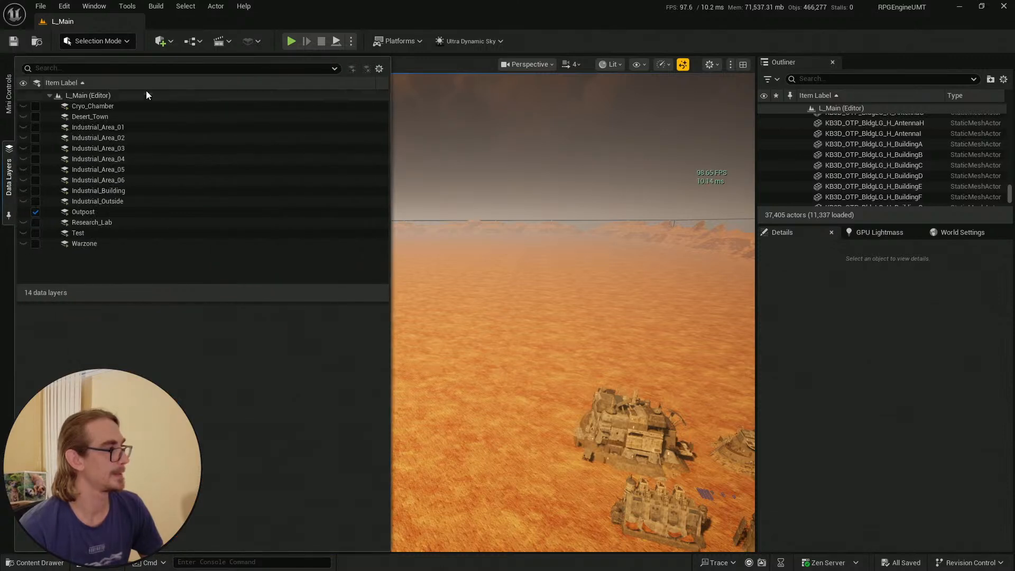
pyautogui.click(35, 118)
pyautogui.click(35, 118)
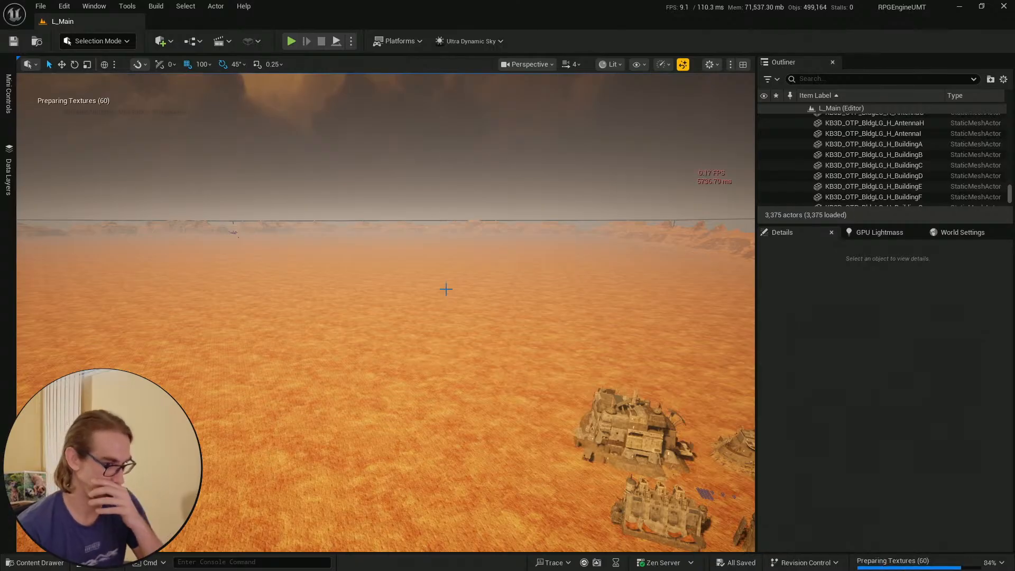
# Move from the outpost to the circular arena in the desert town and save the level
pyautogui.moveTo(496, 292); pyautogui.dragTo(610, 306, button='right')
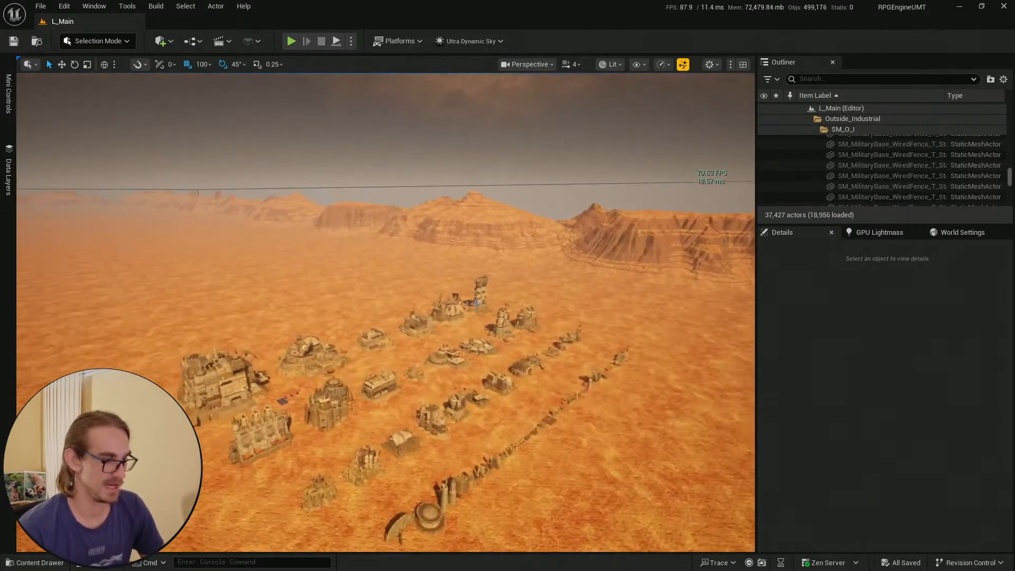
pyautogui.moveTo(476, 304); pyautogui.dragTo(208, 97, button='right')
pyautogui.scroll(2, 477, 304)
pyautogui.scroll(2, 476, 304)
pyautogui.scroll(-2, 476, 303)
pyautogui.scroll(-4, 477, 304)
pyautogui.scroll(-3, 476, 304)
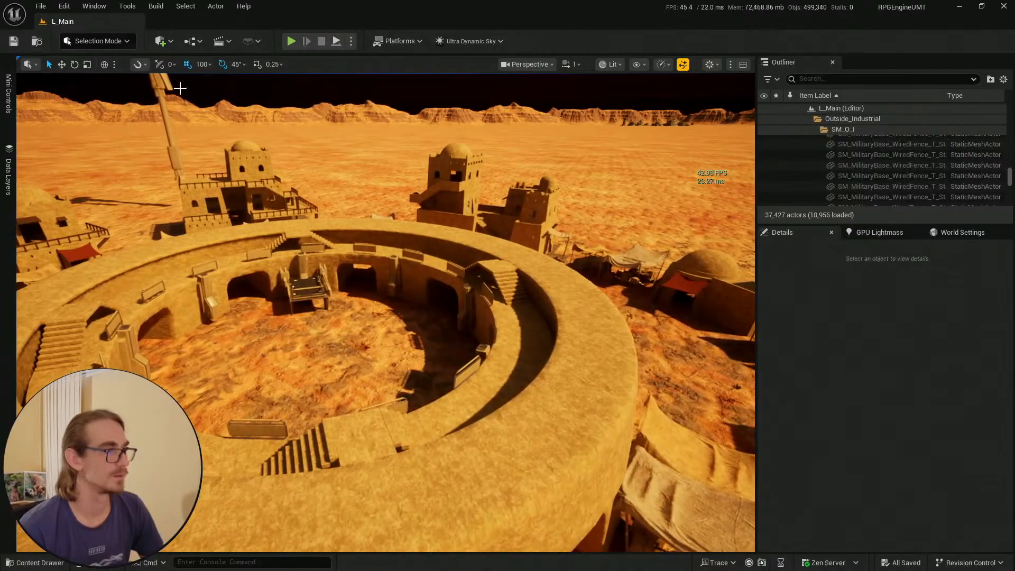
pyautogui.click(13, 42)
pyautogui.click(32, 562)
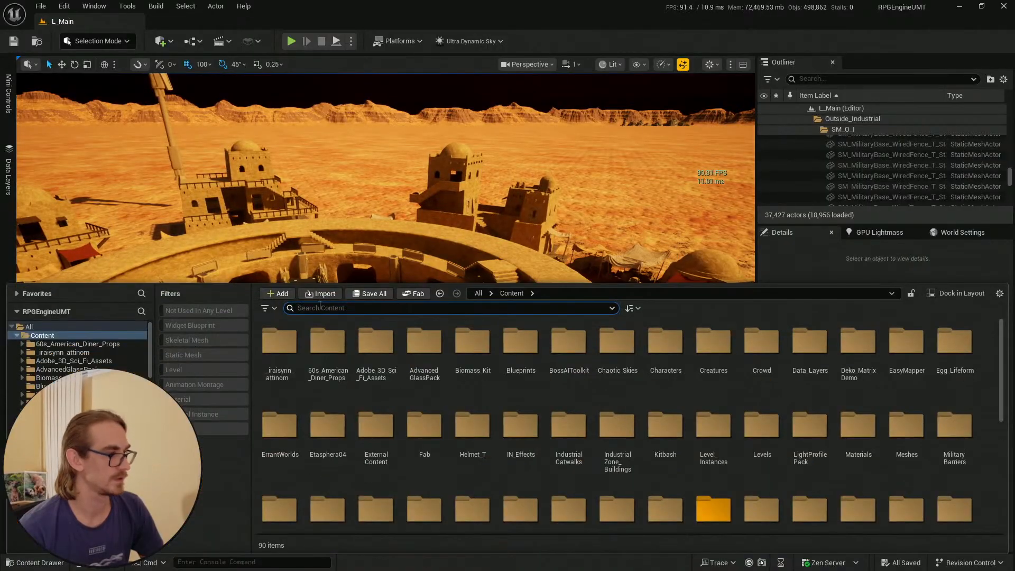
# Playtest the level from a spot on the arena's outer wall and stop the session
pyautogui.moveTo(359, 218); pyautogui.dragTo(412, 301, button='right')
pyautogui.scroll(-1, 410, 275)
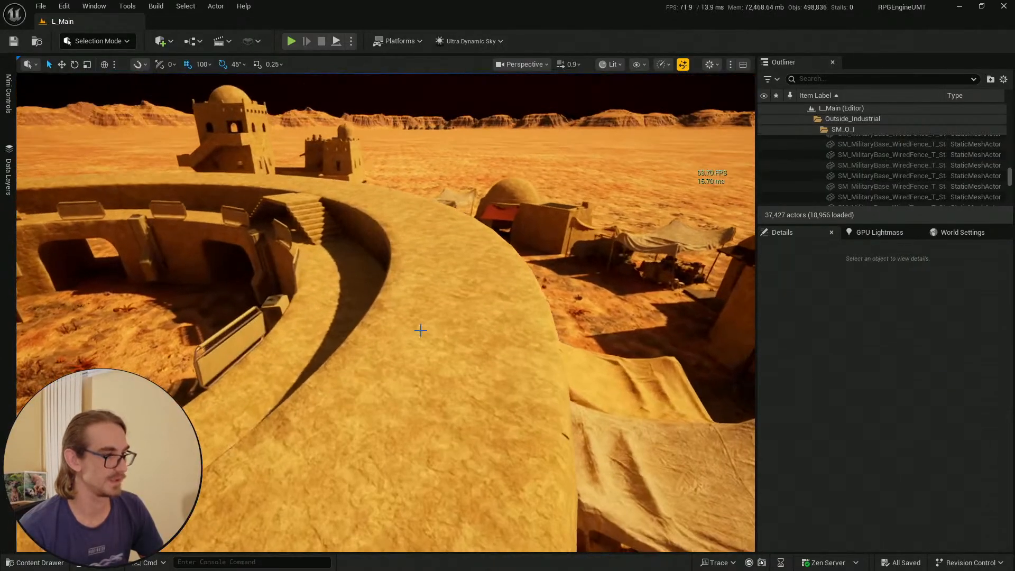
pyautogui.rightClick(429, 382)
pyautogui.click(452, 378)
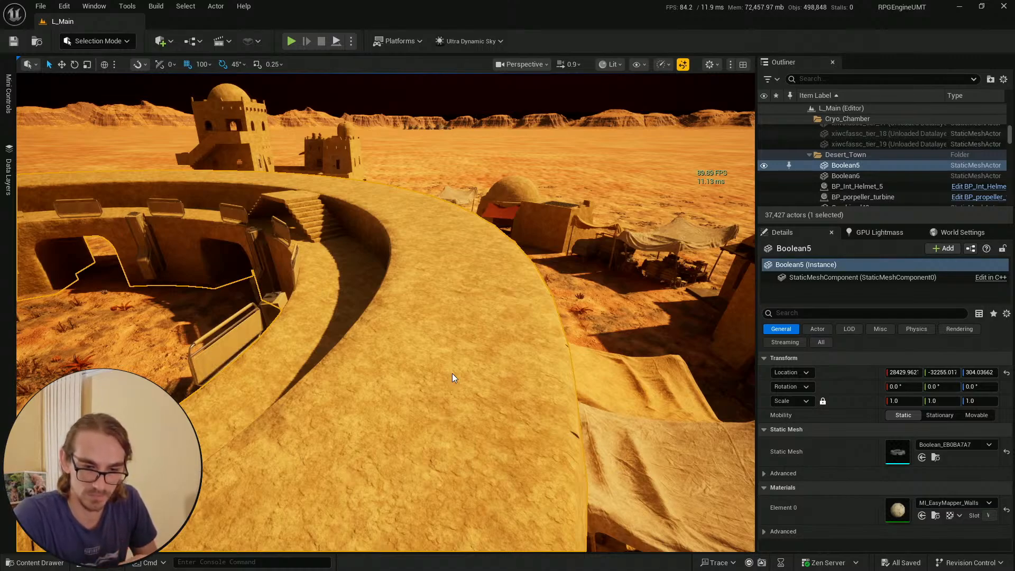
pyautogui.hotkey('alt', 'p')
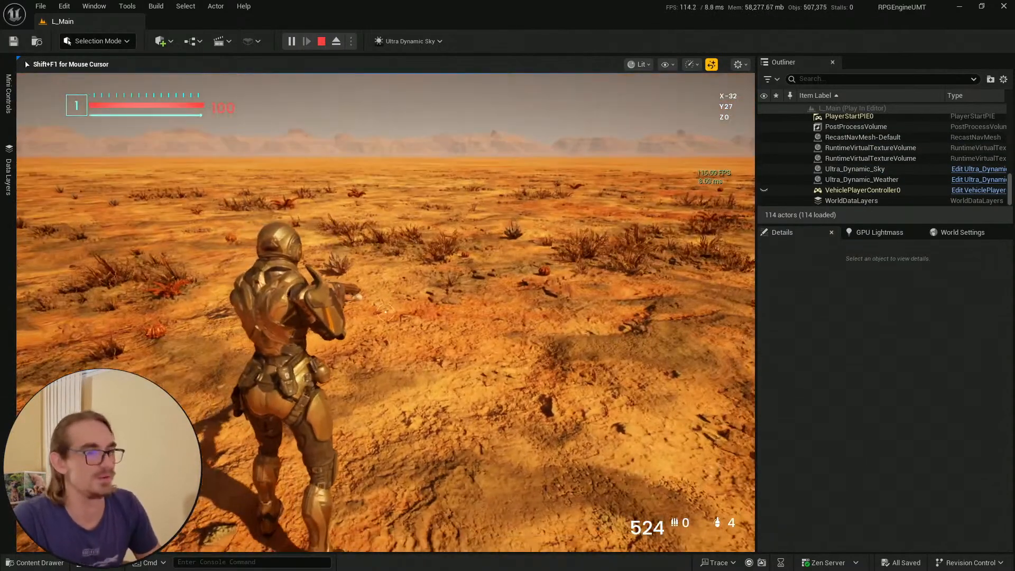
pyautogui.press('Escape')
# Make the Desert_Town data layer active at runtime through its initial runtime state, and save all changes
pyautogui.click(9, 175)
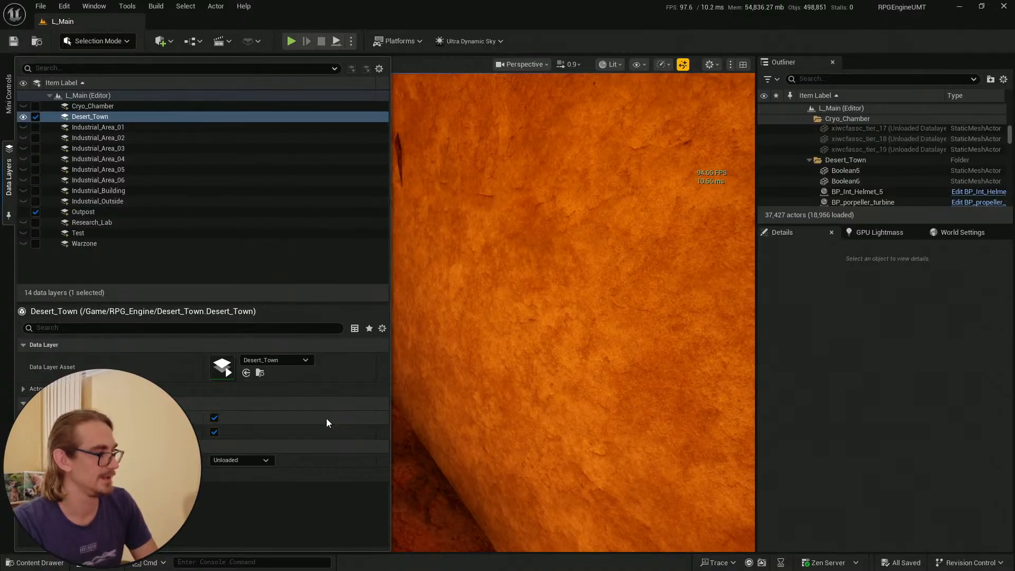
pyautogui.click(239, 460)
pyautogui.click(237, 481)
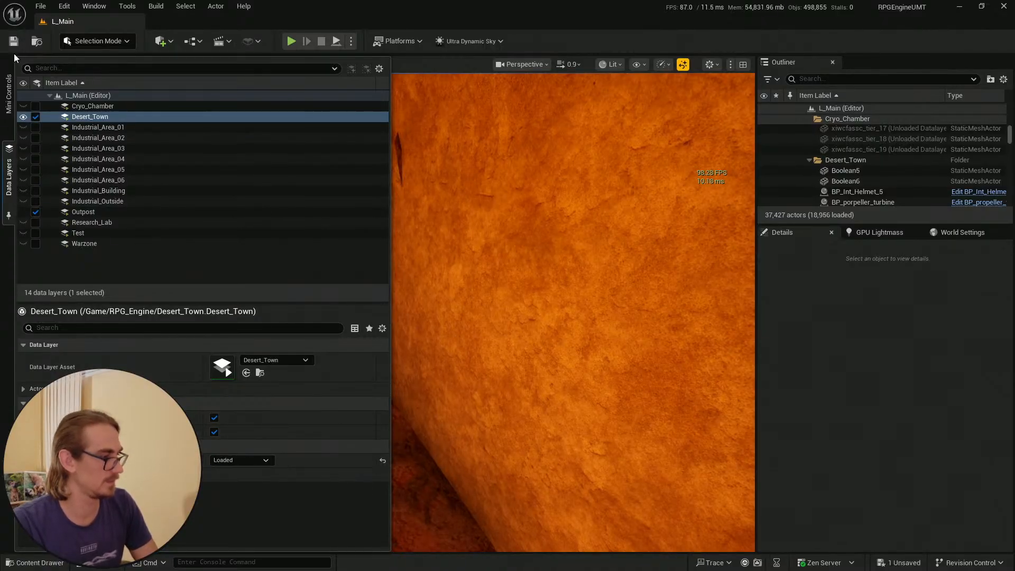
pyautogui.click(249, 460)
pyautogui.click(242, 490)
pyautogui.hotkey('ctrl', 's')
pyautogui.hotkey('ctrl', 'space')
pyautogui.click(379, 296)
# Start another playtest from the broad rim of the desert town's arena
pyautogui.moveTo(378, 264); pyautogui.dragTo(174, 248, button='right')
pyautogui.press('w')
pyautogui.moveTo(444, 272)
pyautogui.mouseDown(button='right')
pyautogui.moveTo(508, 312)
pyautogui.moveTo(502, 296)
pyautogui.moveTo(444, 273)
pyautogui.mouseUp(button='right')
pyautogui.scroll(-1, 444, 272)
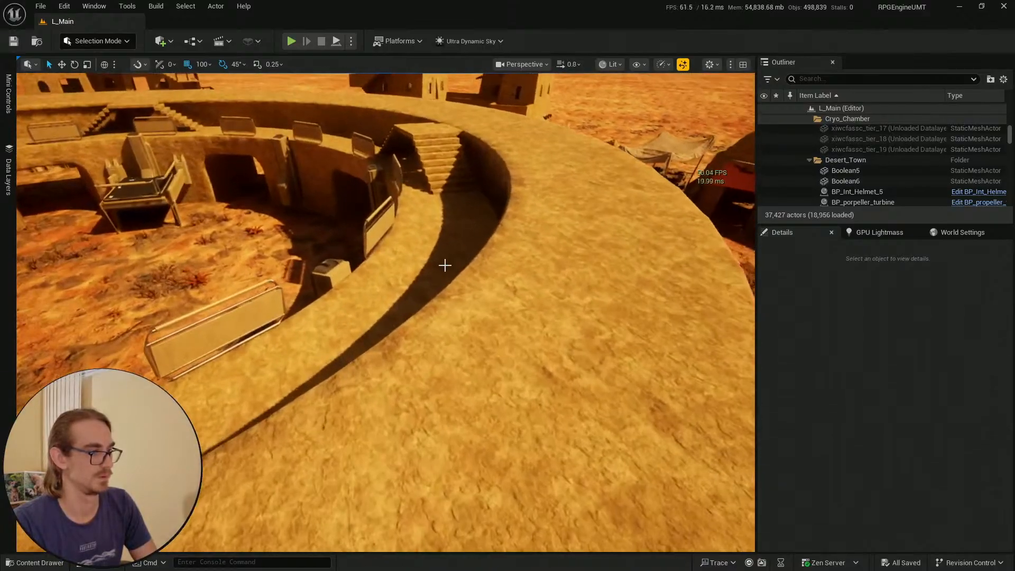
pyautogui.rightClick(509, 445)
pyautogui.press('Escape')
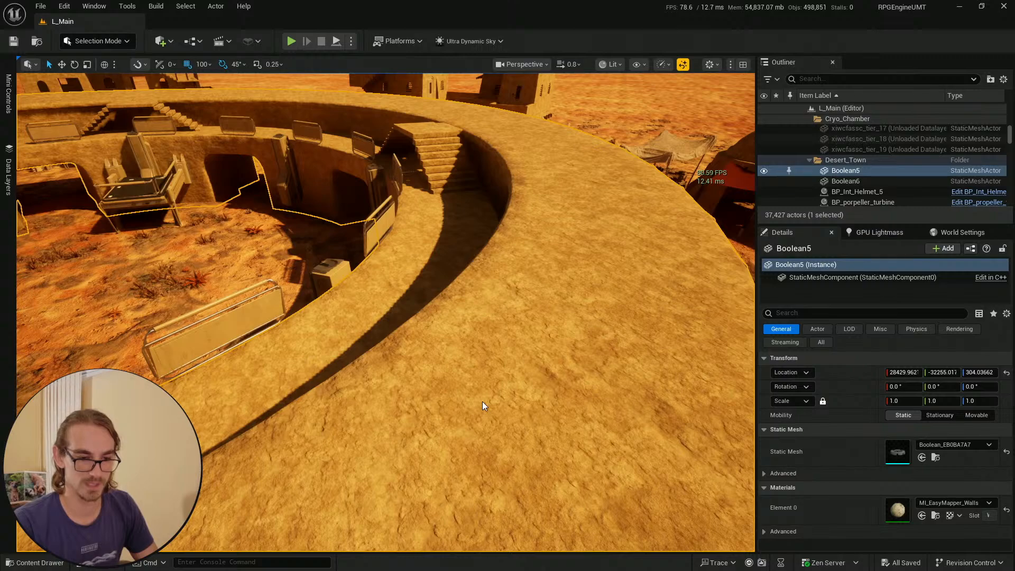
pyautogui.hotkey('alt', 'p')
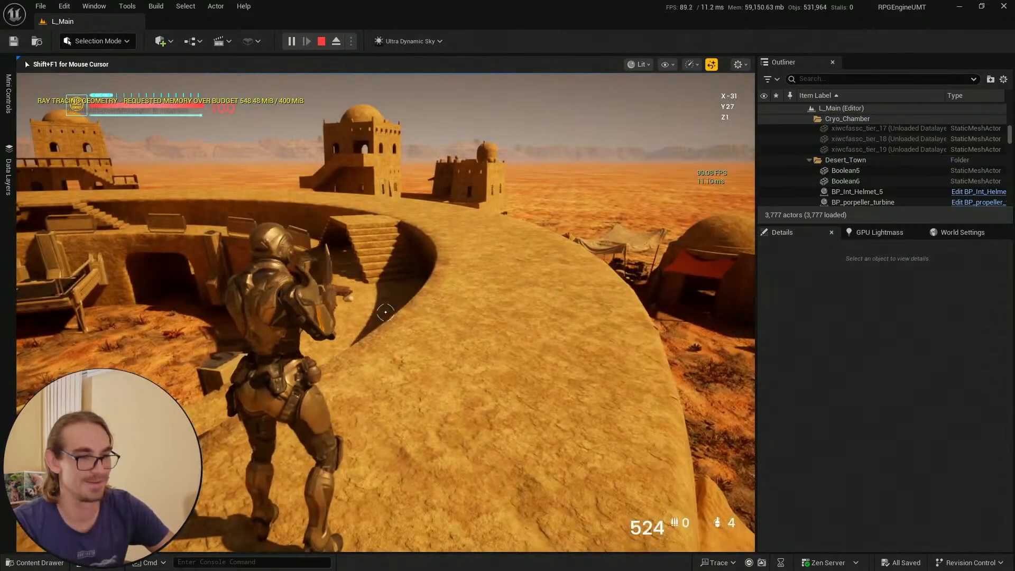
# Playtest full screen, running along the arena rim, down over the market awnings and towards the nearest mud-brick building
pyautogui.press('F11')
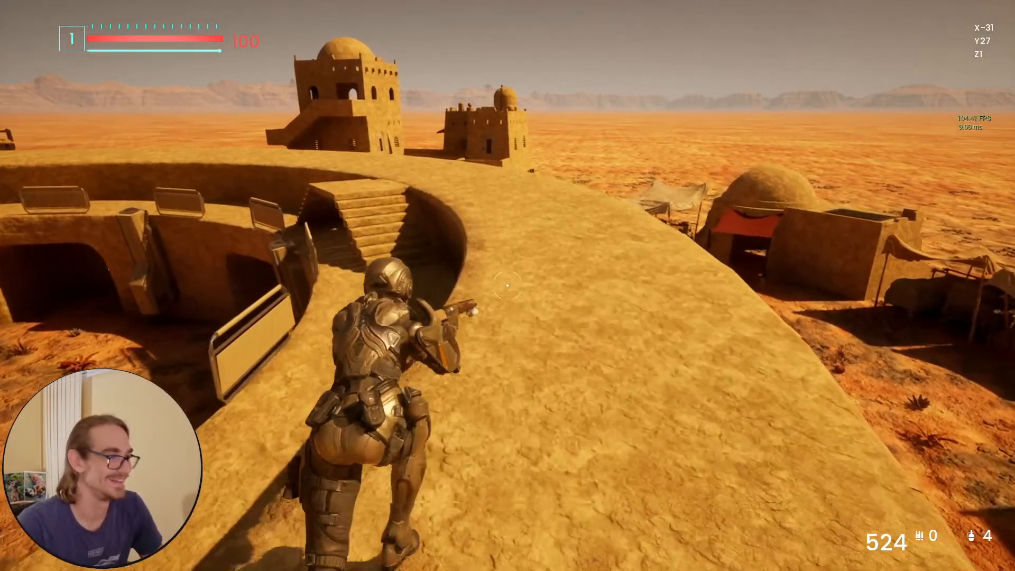
pyautogui.press('w')
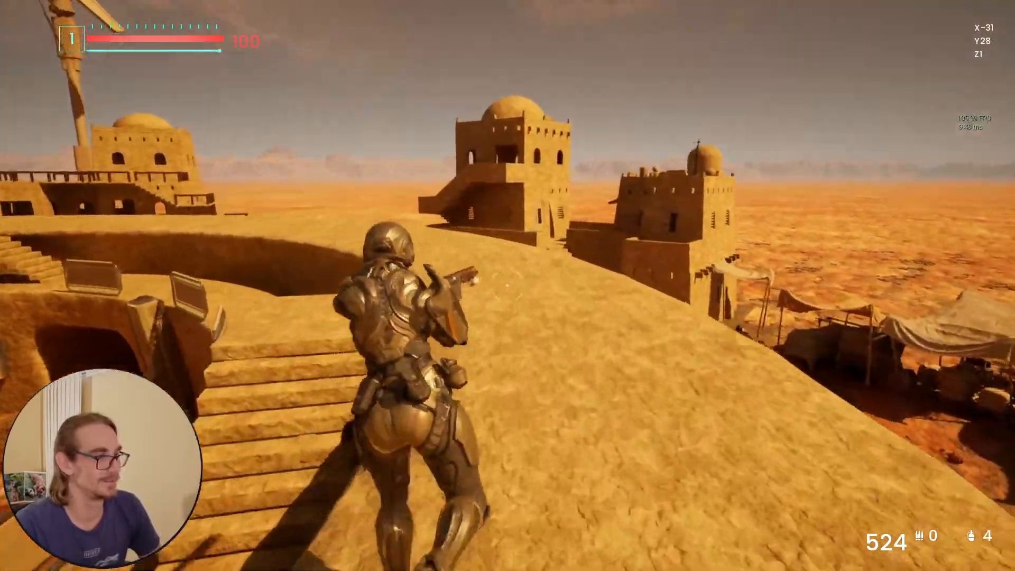
pyautogui.press('w')
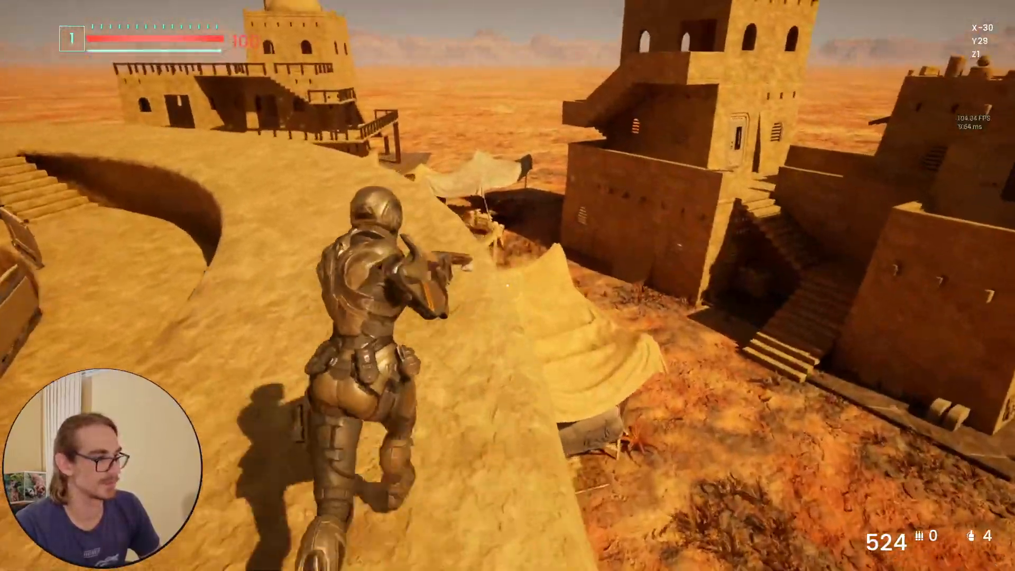
pyautogui.press('w')
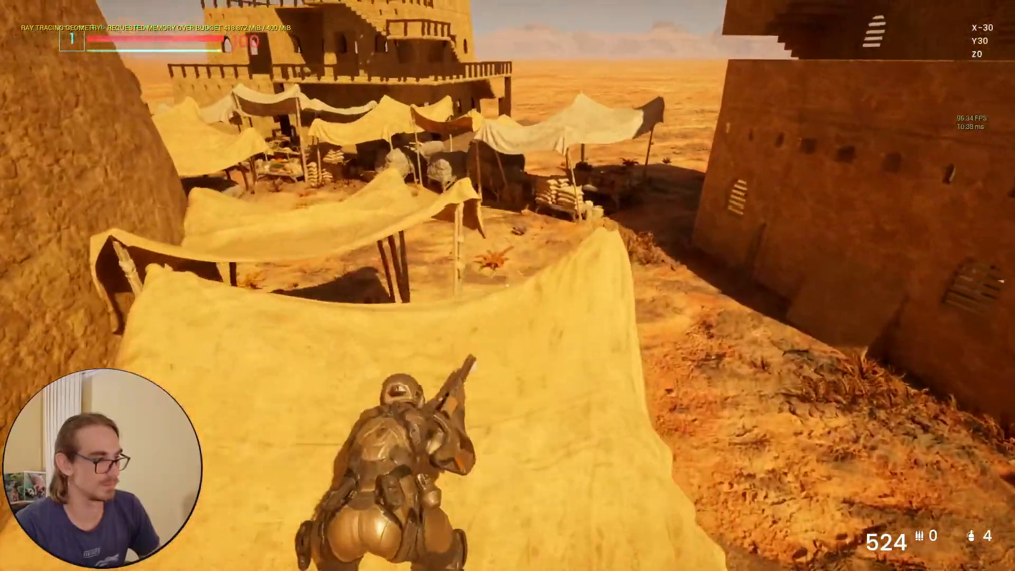
pyautogui.press('w')
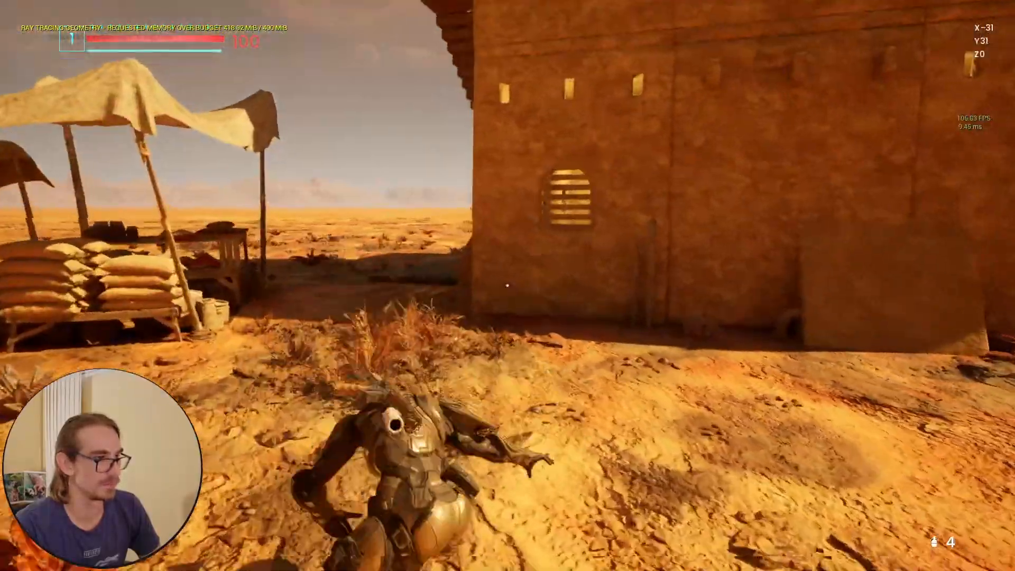
pyautogui.press('w')
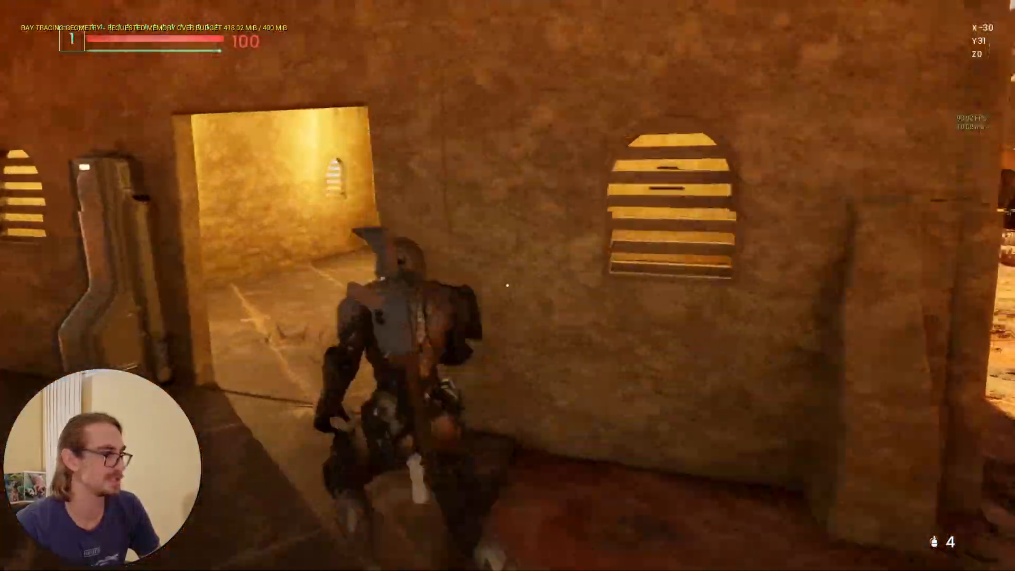
# Run through the building's interior and the paved alley, and continue between the market stalls to check performance
pyautogui.press('w')
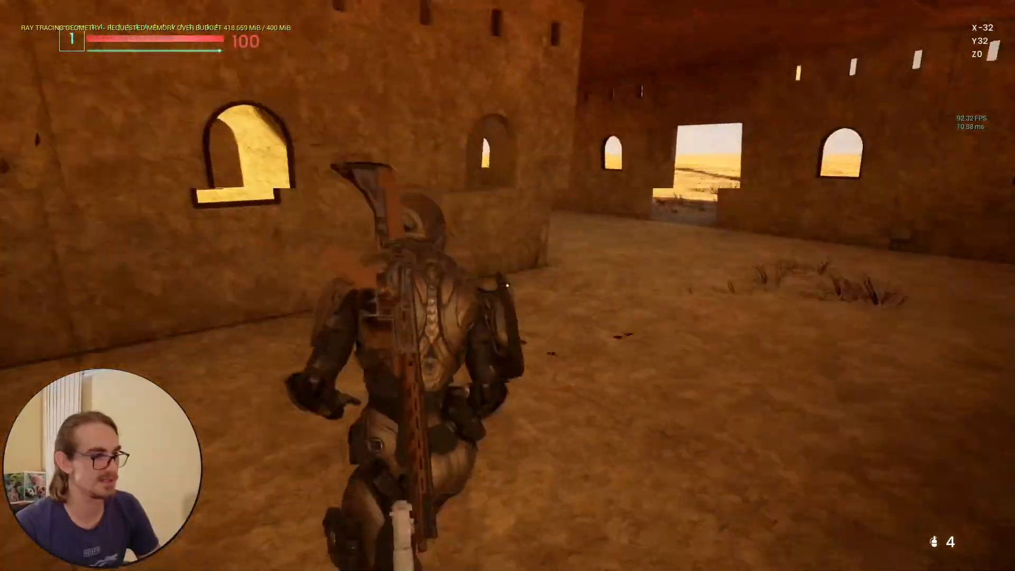
pyautogui.press('w')
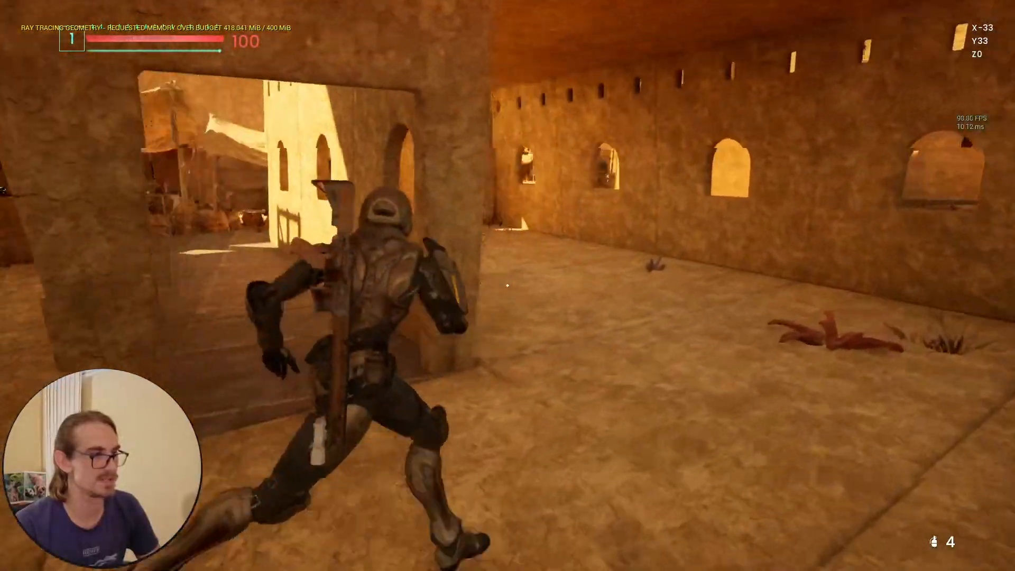
pyautogui.press('w')
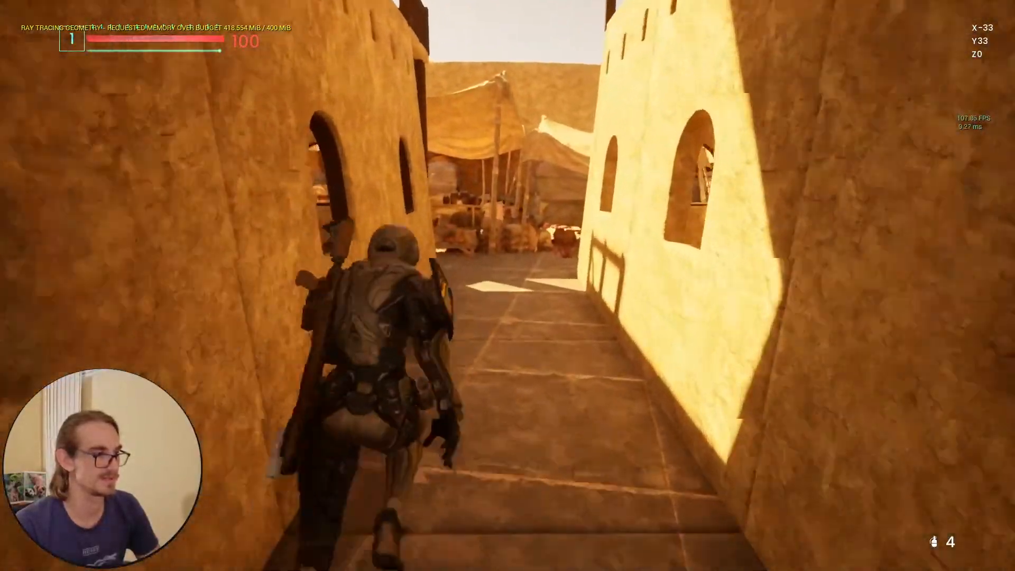
pyautogui.press('w')
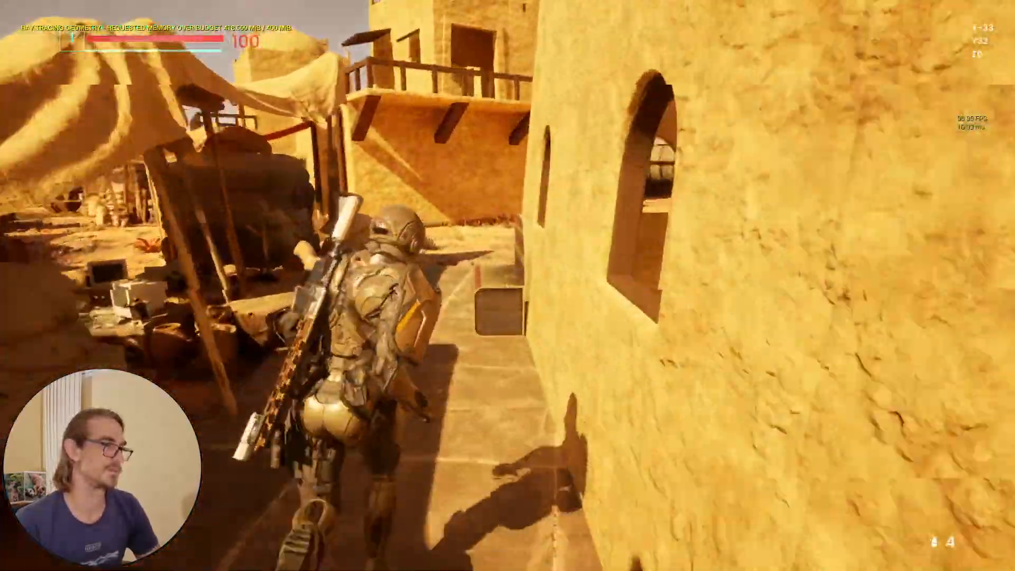
pyautogui.press('w')
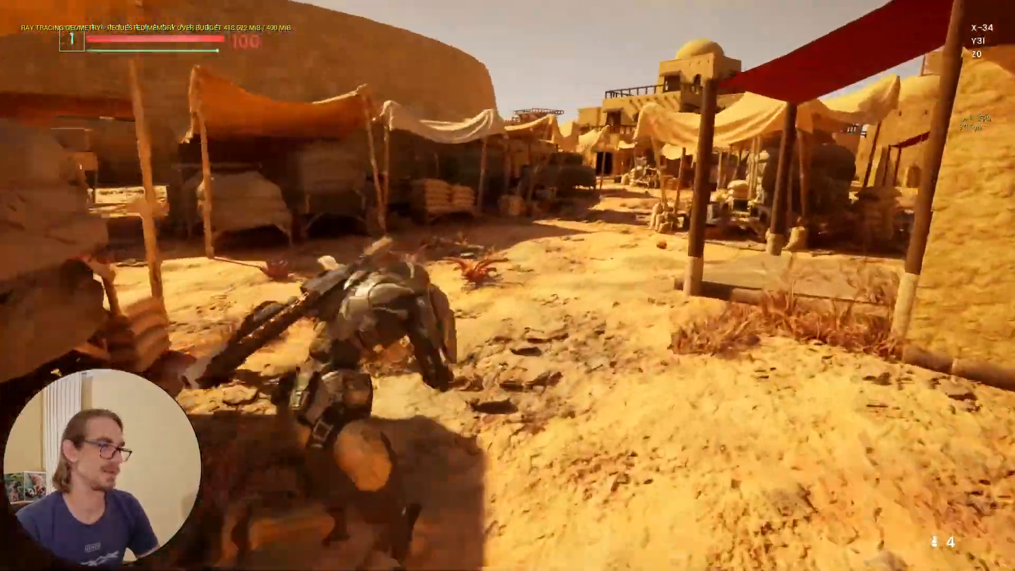
pyautogui.press('w')
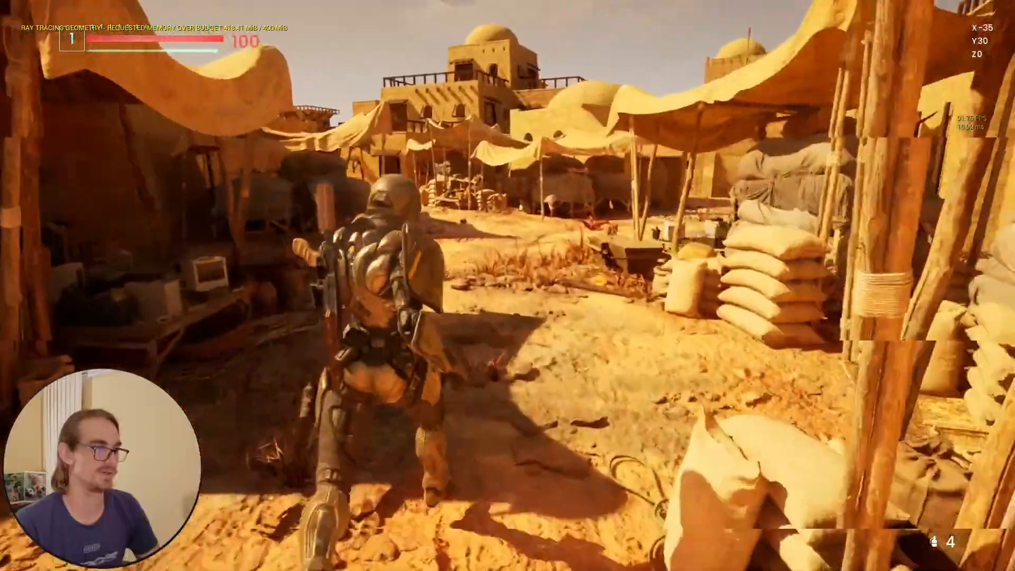
pyautogui.press('w')
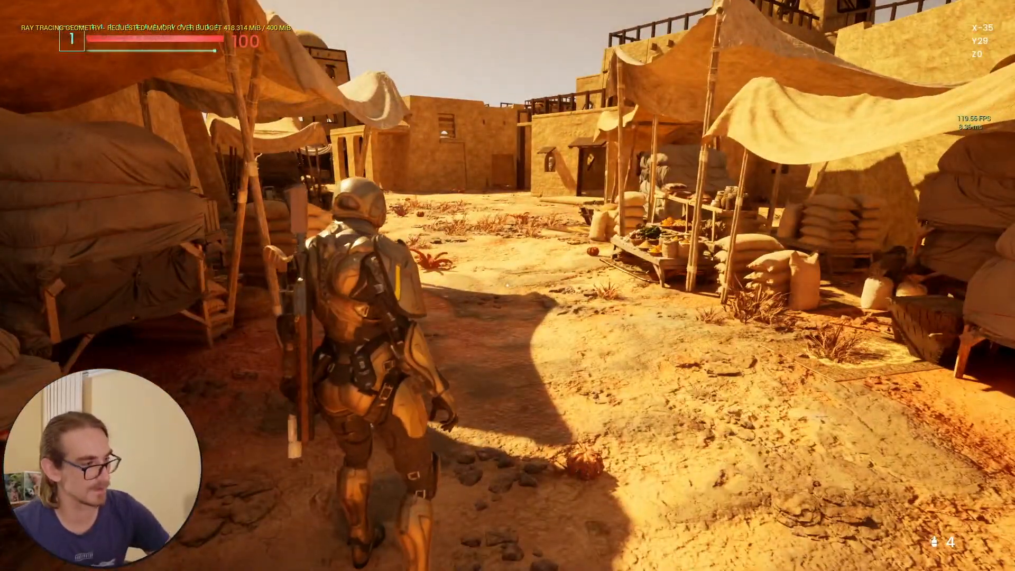
# Stop the playtest among the market stalls and save the level
pyautogui.press('F11')
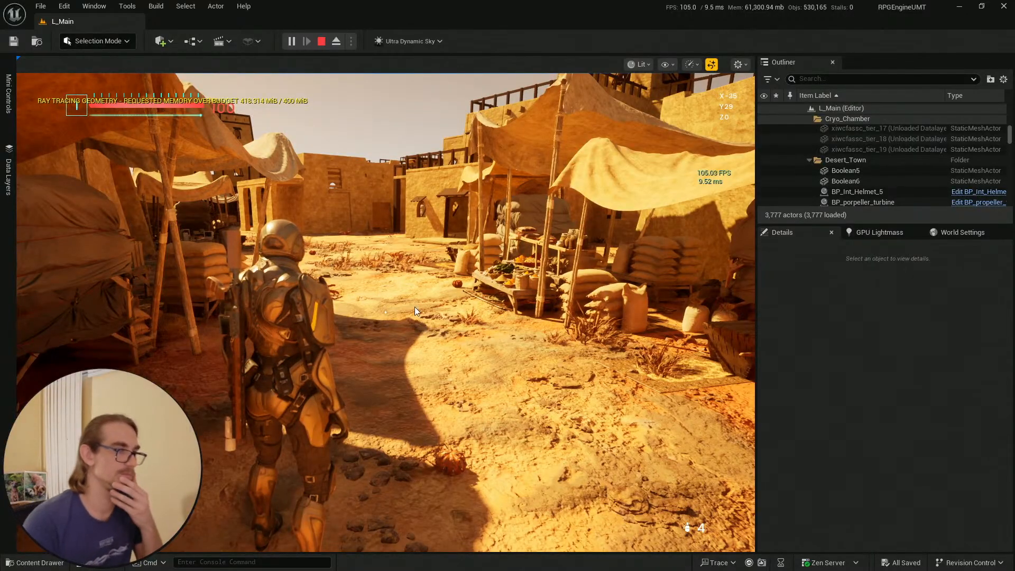
pyautogui.press('Escape')
pyautogui.press('Escape')
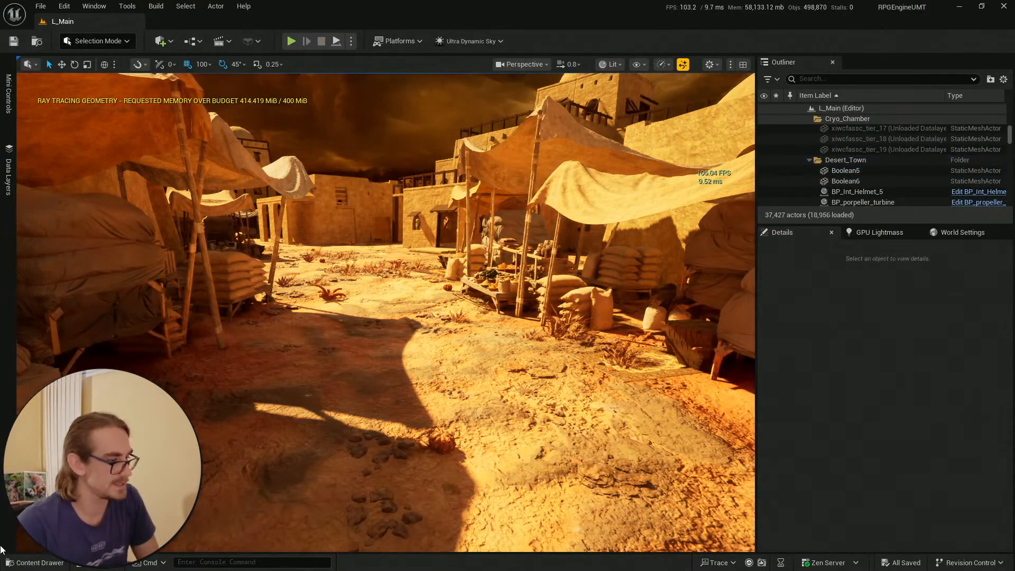
pyautogui.click(40, 562)
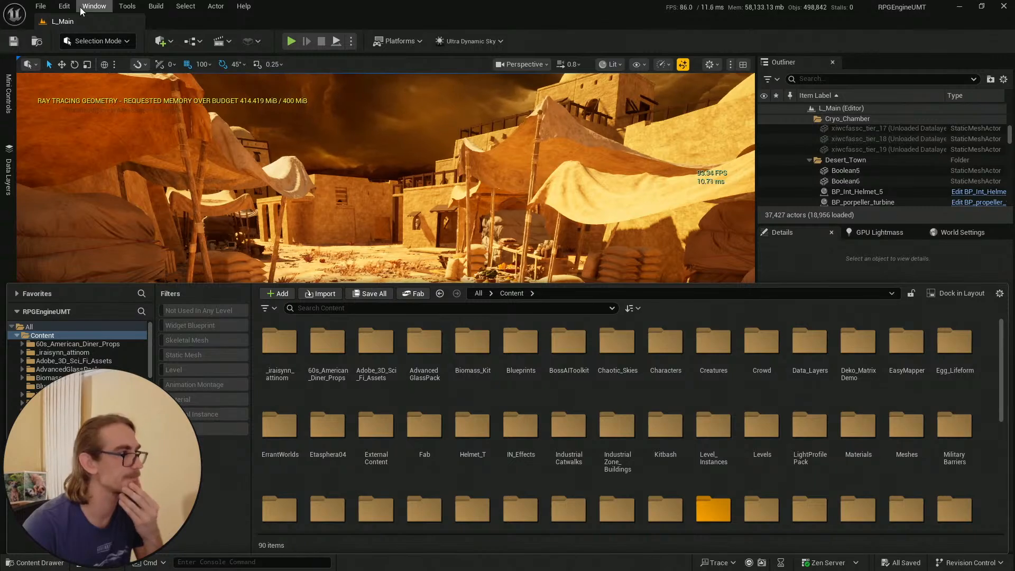
pyautogui.click(14, 41)
# View the whole desert town from high above to check its frame rate in the editor
pyautogui.press('w')
pyautogui.moveTo(508, 262)
pyautogui.mouseDown(button='right')
pyautogui.moveTo(444, 236)
pyautogui.moveTo(375, 264)
pyautogui.moveTo(513, 280)
pyautogui.moveTo(520, 278)
pyautogui.moveTo(441, 263)
pyautogui.moveTo(486, 263)
pyautogui.moveTo(418, 257)
pyautogui.moveTo(421, 279)
pyautogui.moveTo(421, 242)
pyautogui.moveTo(422, 269)
pyautogui.moveTo(411, 271)
pyautogui.moveTo(424, 284)
pyautogui.moveTo(513, 257)
pyautogui.moveTo(513, 242)
pyautogui.mouseUp(button='right')
pyautogui.scroll(1, 508, 262)
pyautogui.scroll(5, 442, 263)
pyautogui.press('w')
pyautogui.press('w')
pyautogui.scroll(6, 418, 261)
pyautogui.press('w')
pyautogui.press('w')
pyautogui.press('e')
pyautogui.press('w')
pyautogui.scroll(1, 513, 260)
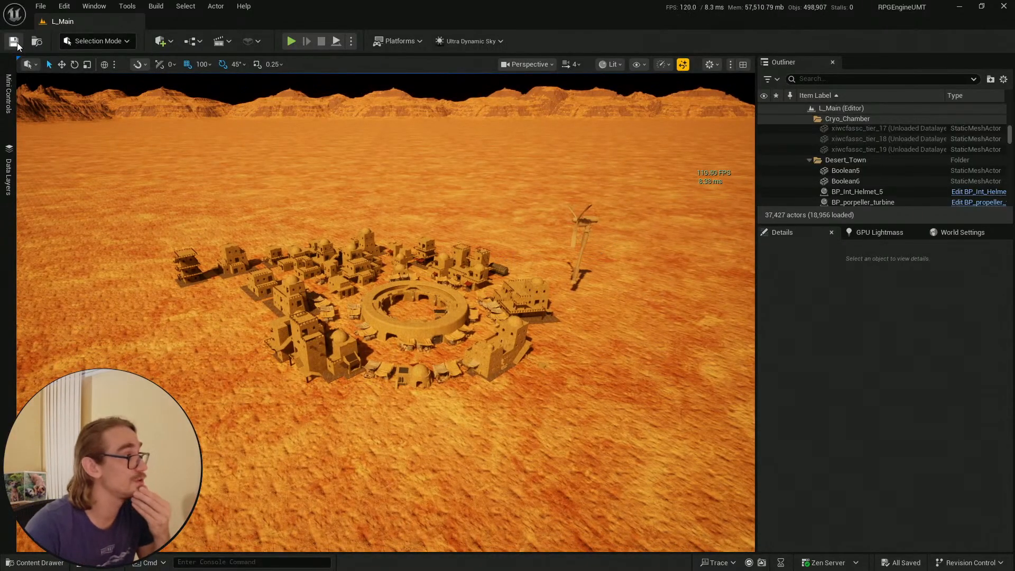
# Go from the desert town to the rows of outpost buildings and save the level
pyautogui.hotkey('ctrl', 'space')
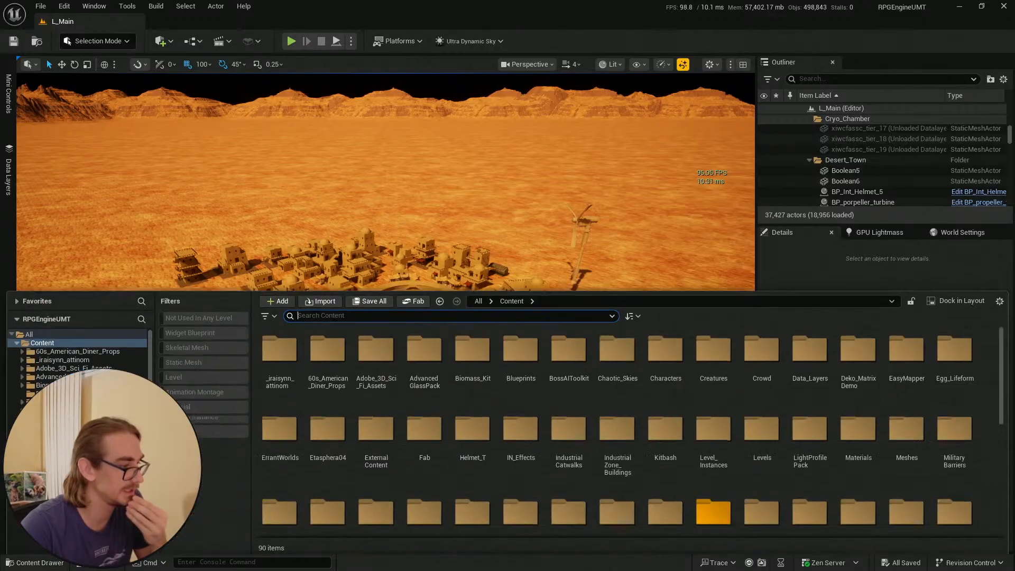
pyautogui.hotkey('ctrl', 'space')
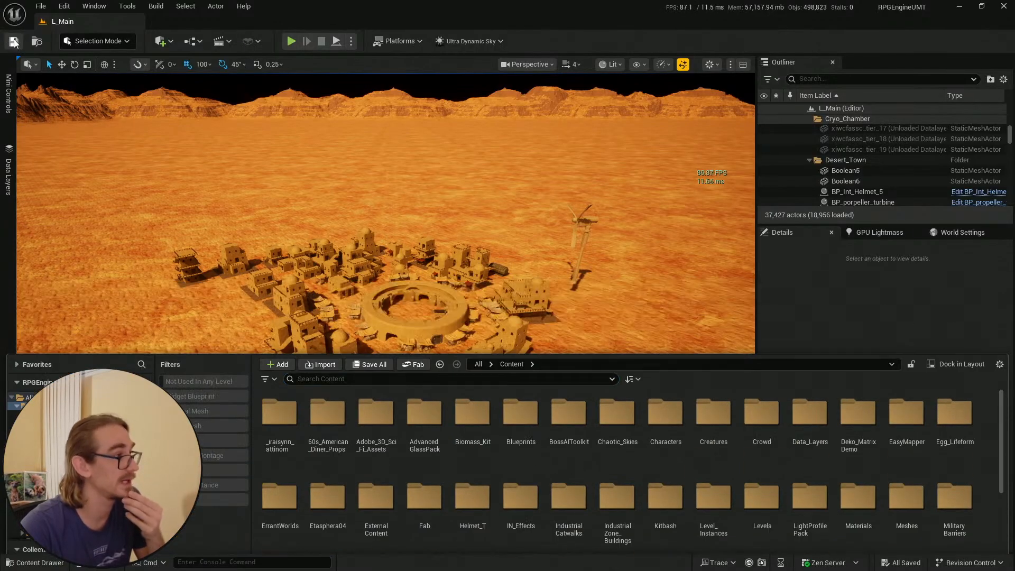
pyautogui.moveTo(513, 171); pyautogui.dragTo(512, 145, button='right')
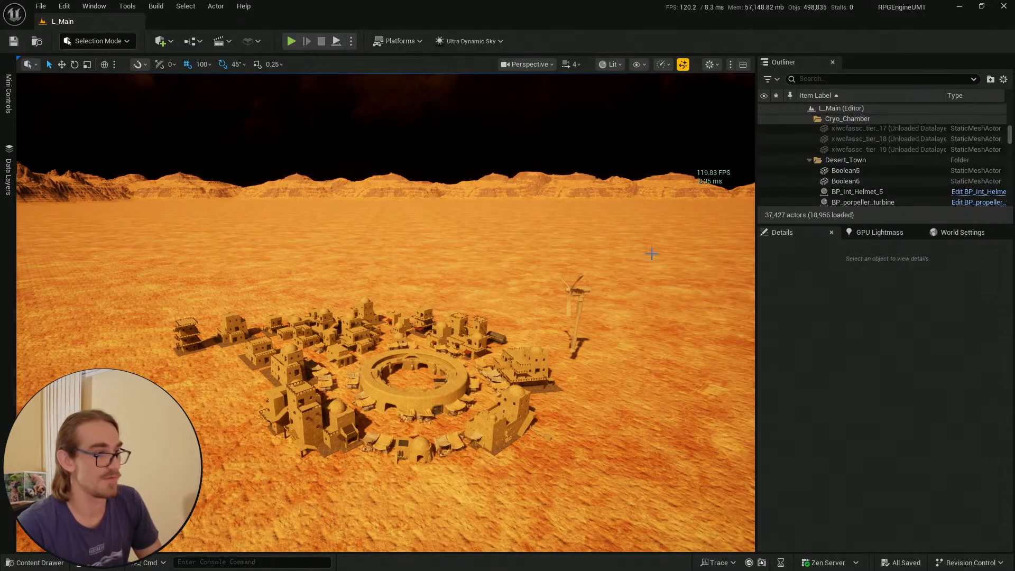
pyautogui.moveTo(513, 281)
pyautogui.mouseDown(button='right')
pyautogui.moveTo(573, 277)
pyautogui.moveTo(528, 291)
pyautogui.moveTo(566, 287)
pyautogui.moveTo(699, 256)
pyautogui.moveTo(705, 296)
pyautogui.moveTo(668, 319)
pyautogui.moveTo(653, 244)
pyautogui.mouseUp(button='right')
pyautogui.scroll(3, 692, 264)
pyautogui.scroll(-1, 692, 302)
pyautogui.moveTo(535, 262); pyautogui.dragTo(533, 283, button='right')
pyautogui.scroll(-2, 533, 282)
pyautogui.click(14, 41)
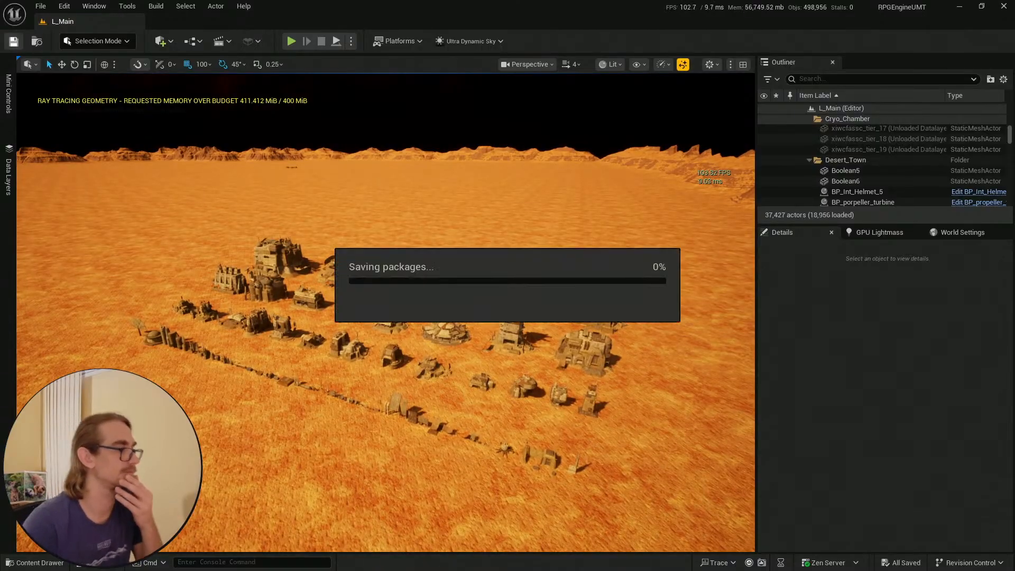
pyautogui.click(36, 562)
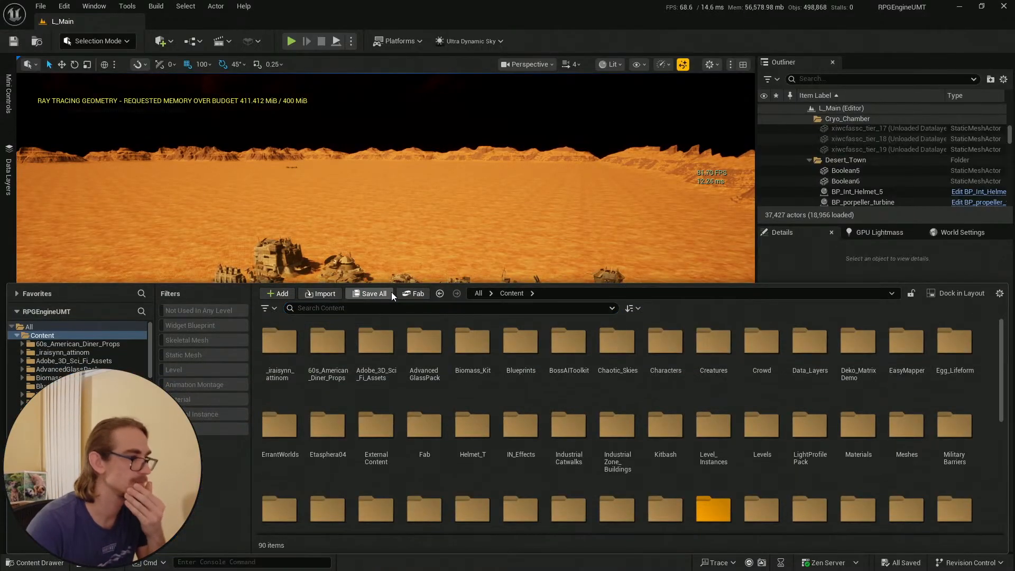
pyautogui.click(14, 41)
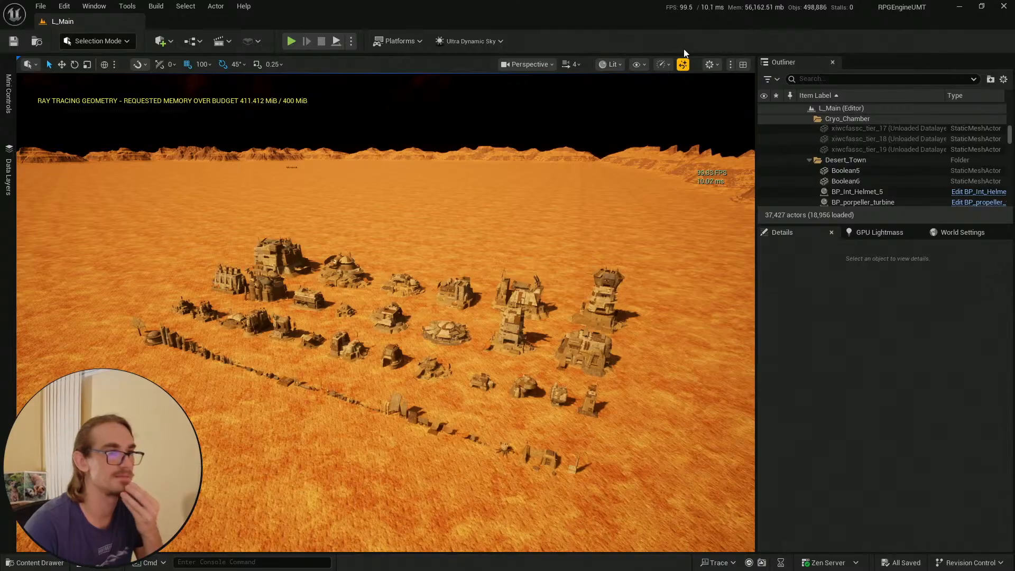
# Turn off the realtime viewport for the level
pyautogui.click(661, 64)
pyautogui.click(661, 64)
pyautogui.click(661, 64)
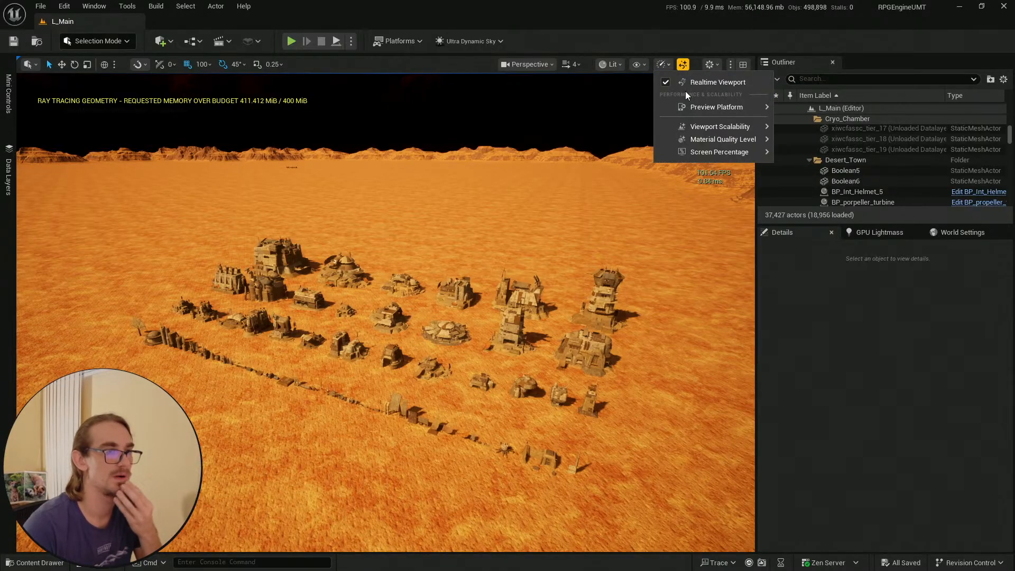
pyautogui.click(689, 83)
# Launch the Sci_Wars project from the Epic Games Launcher and minimize the launcher
pyautogui.click(963, 7)
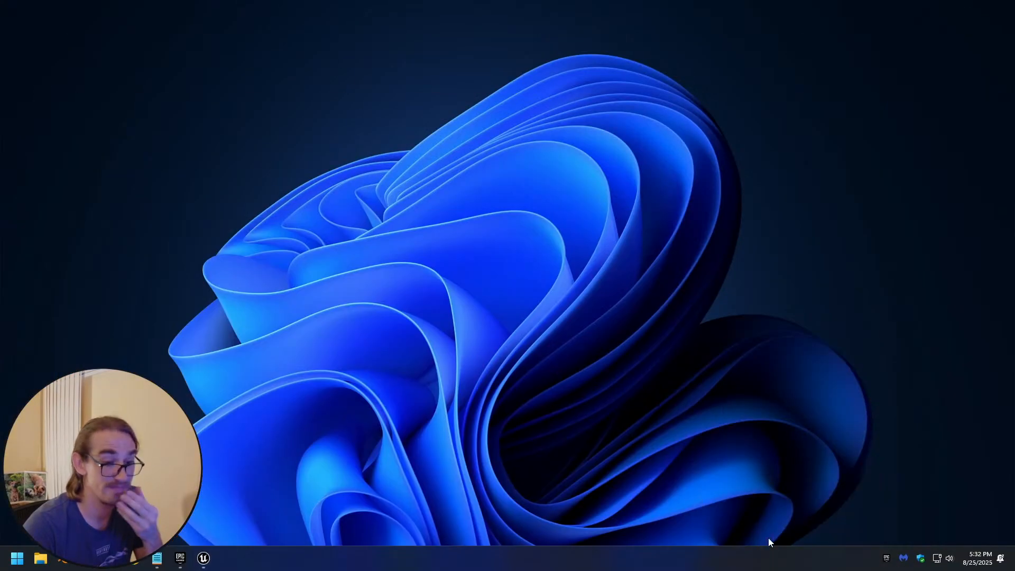
pyautogui.click(886, 558)
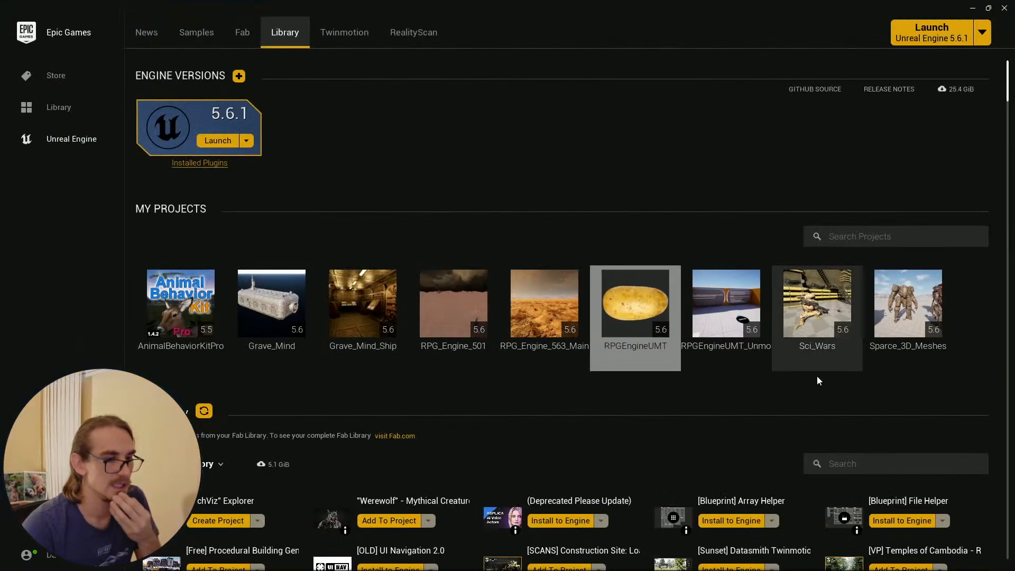
pyautogui.rightClick(819, 312)
pyautogui.click(845, 323)
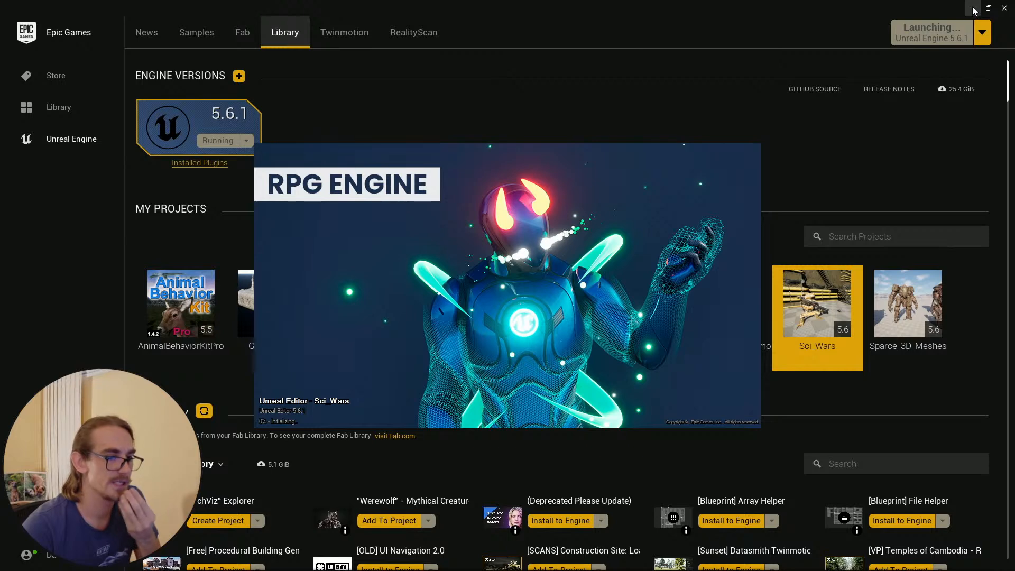
pyautogui.click(974, 10)
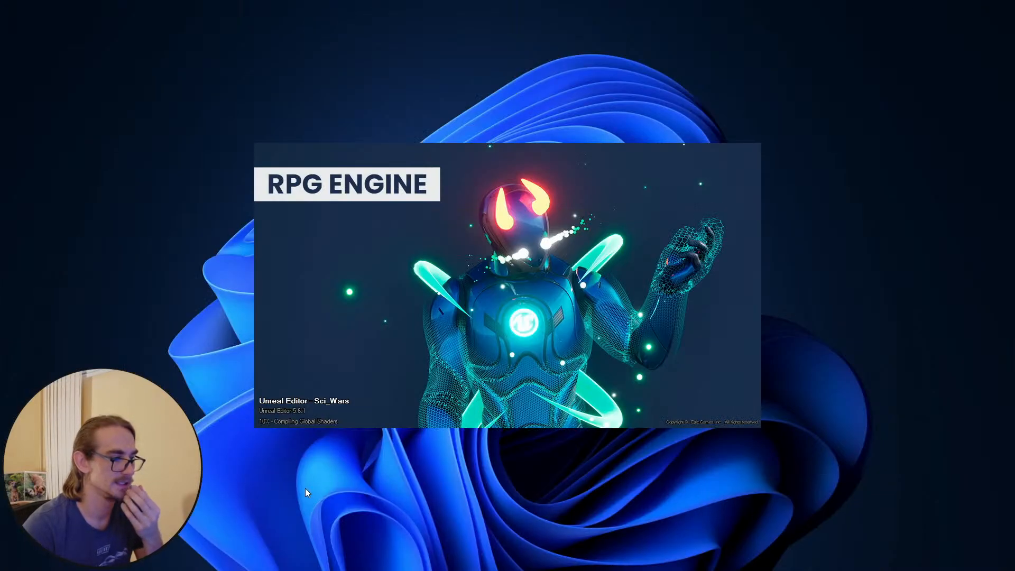
# Return to the RPGEngineUMT editor and look over the rows of outpost buildings in the desert
pyautogui.moveTo(204, 557)
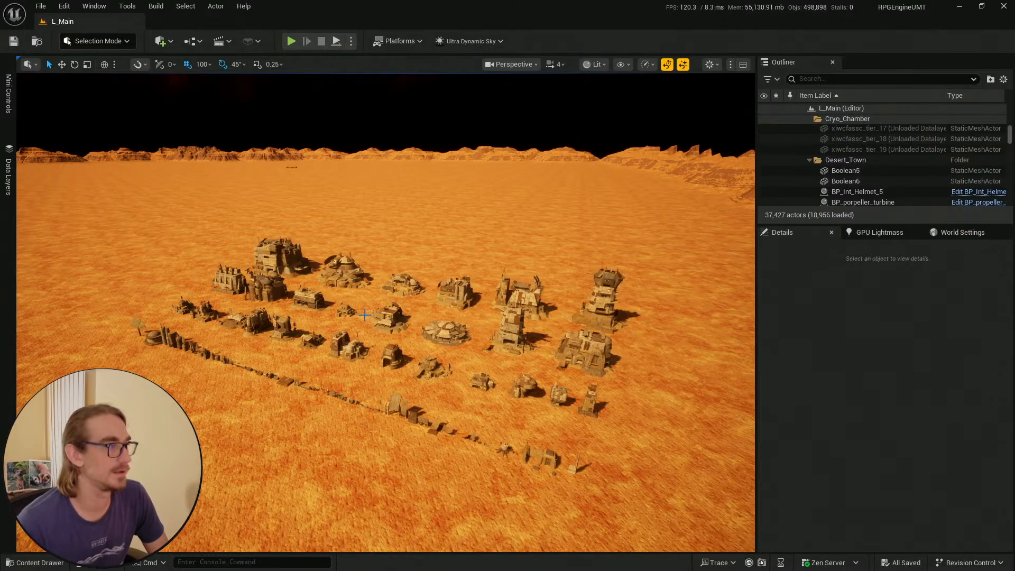
pyautogui.moveTo(384, 311); pyautogui.dragTo(650, 379, button='right')
pyautogui.scroll(1, 469, 301)
pyautogui.press('w')
pyautogui.moveTo(518, 305); pyautogui.dragTo(518, 318, button='right')
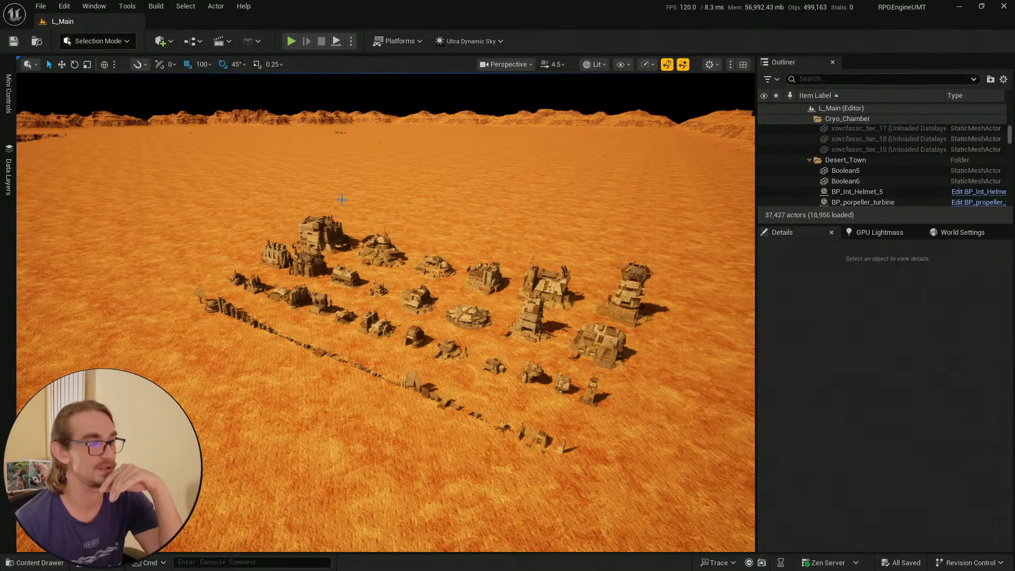
# Switch to the Sci_Wars editor and examine the two armed toad characters in the Toad_Rig level
pyautogui.click(961, 7)
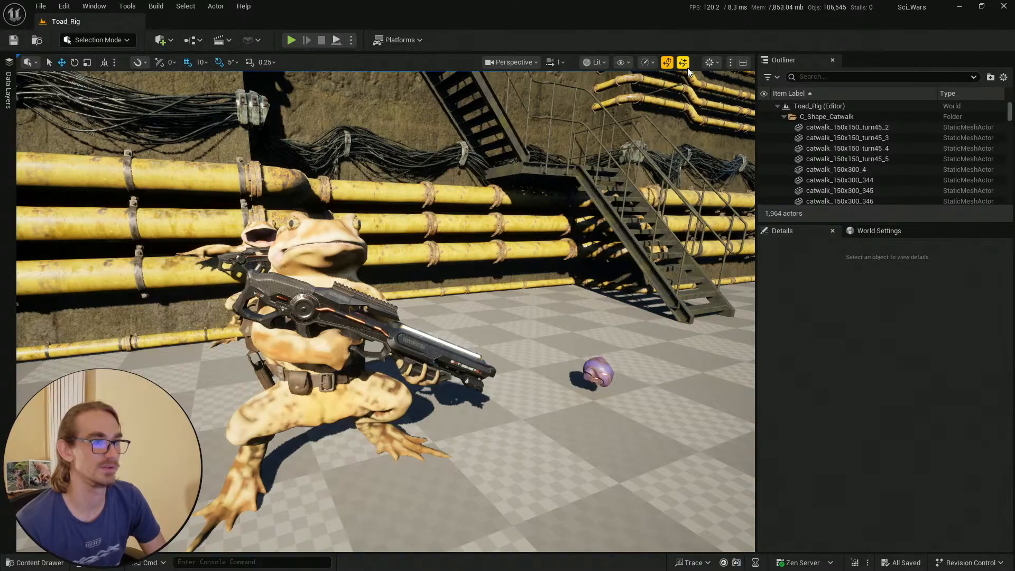
pyautogui.press('s')
pyautogui.moveTo(628, 118); pyautogui.dragTo(653, 142, button='right')
pyautogui.scroll(-1, 618, 143)
pyautogui.press('w')
pyautogui.press('a')
pyautogui.scroll(-1, 698, 144)
pyautogui.press('d')
pyautogui.press('a')
pyautogui.press('s')
pyautogui.press('e')
pyautogui.moveTo(527, 323); pyautogui.dragTo(525, 350, button='right')
pyautogui.press('w')
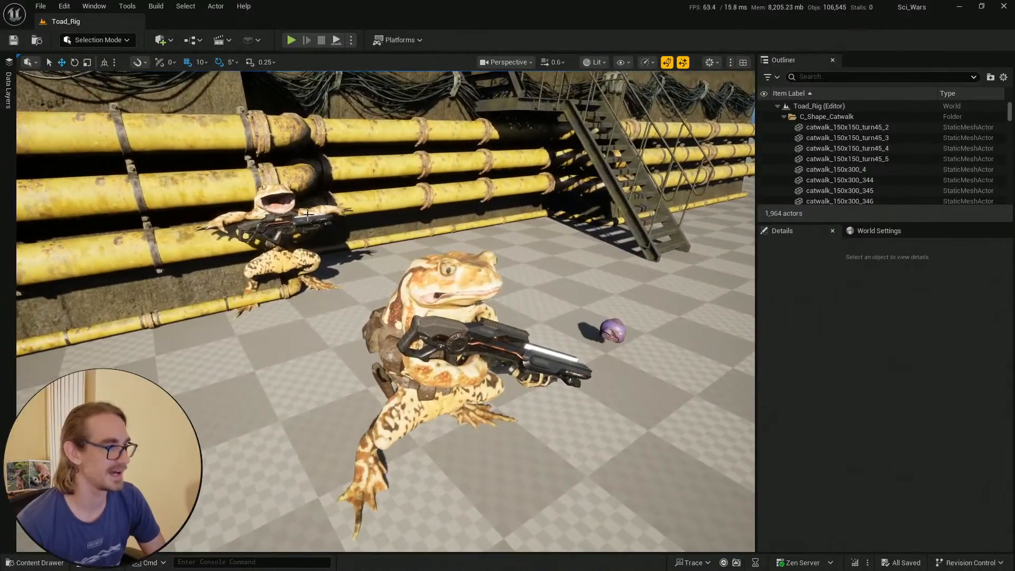
# Examine the front toad character and its rifle up close
pyautogui.press('q')
pyautogui.moveTo(519, 258)
pyautogui.mouseDown(button='right')
pyautogui.moveTo(529, 218)
pyautogui.moveTo(513, 218)
pyautogui.moveTo(518, 258)
pyautogui.mouseUp(button='right')
pyautogui.press('w')
pyautogui.scroll(-1, 512, 218)
pyautogui.press('e')
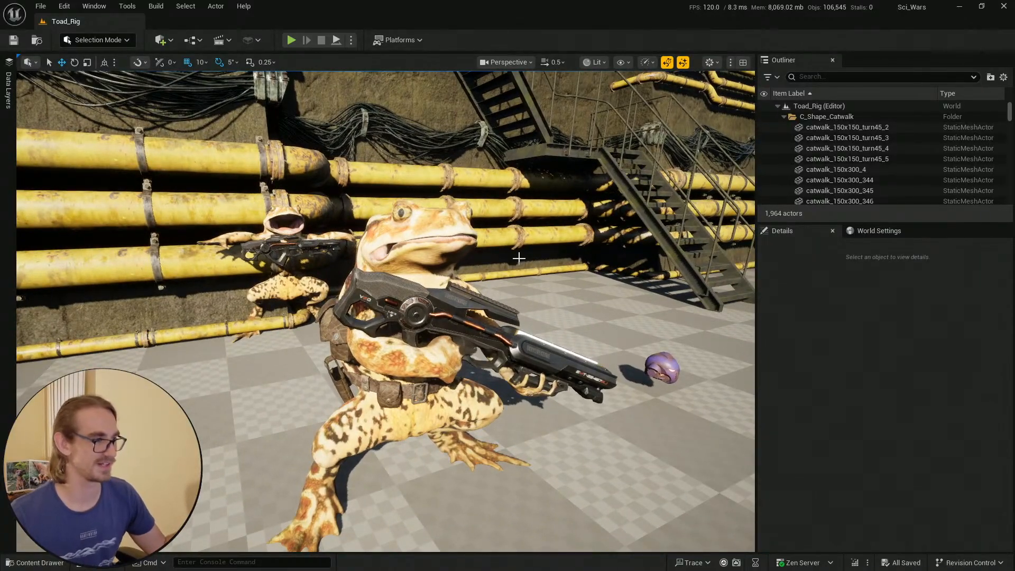
# Select a combined wall segment of the pipe-lined catwalk structure behind the toads to inspect its static mesh
pyautogui.moveTo(519, 258); pyautogui.dragTo(510, 280, button='right')
pyautogui.press('e')
pyautogui.press('s')
pyautogui.scroll(2, 489, 212)
pyautogui.press('s')
pyautogui.scroll(2, 505, 264)
pyautogui.click(395, 261)
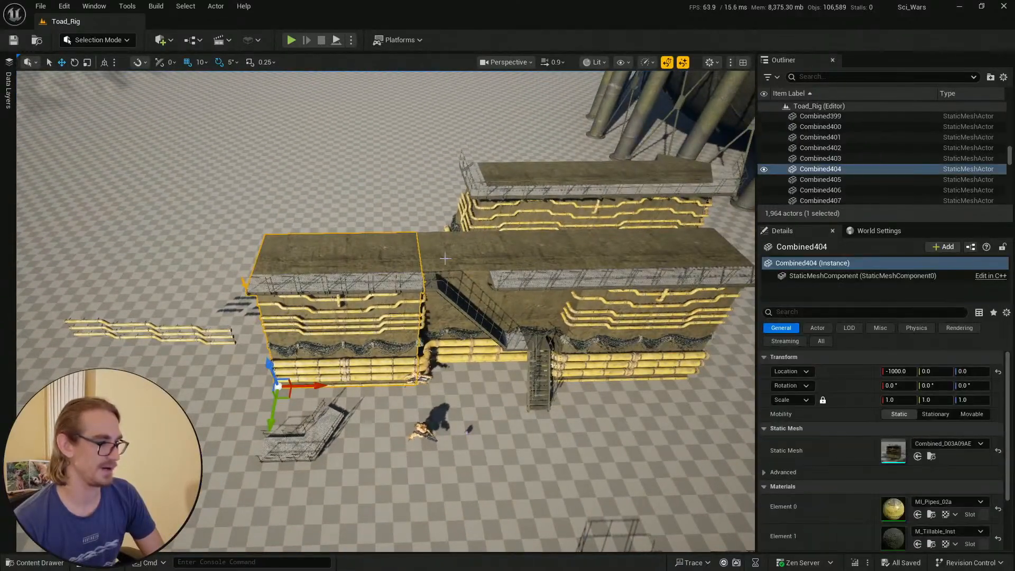
pyautogui.click(470, 256)
# Select further sections of the pipe-lined structure in turn, finishing with the catwalk group at its far end beside the large tank
pyautogui.press('d')
pyautogui.moveTo(543, 244); pyautogui.dragTo(559, 218, button='right')
pyautogui.click(554, 246)
pyautogui.press('w')
pyautogui.click(444, 231)
pyautogui.moveTo(444, 231); pyautogui.dragTo(476, 244, button='right')
pyautogui.click(431, 249)
pyautogui.click(554, 218)
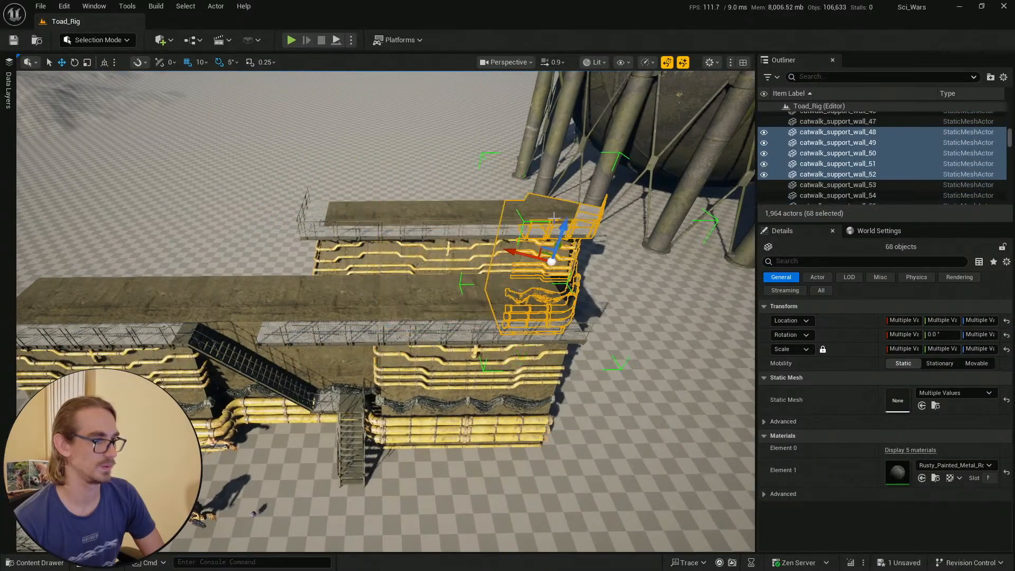
# Select sections of the front and rear pipe-lined blocks in turn to compare combined meshes with ungrouped parts, and clear the selection
pyautogui.click(338, 285)
pyautogui.click(457, 308)
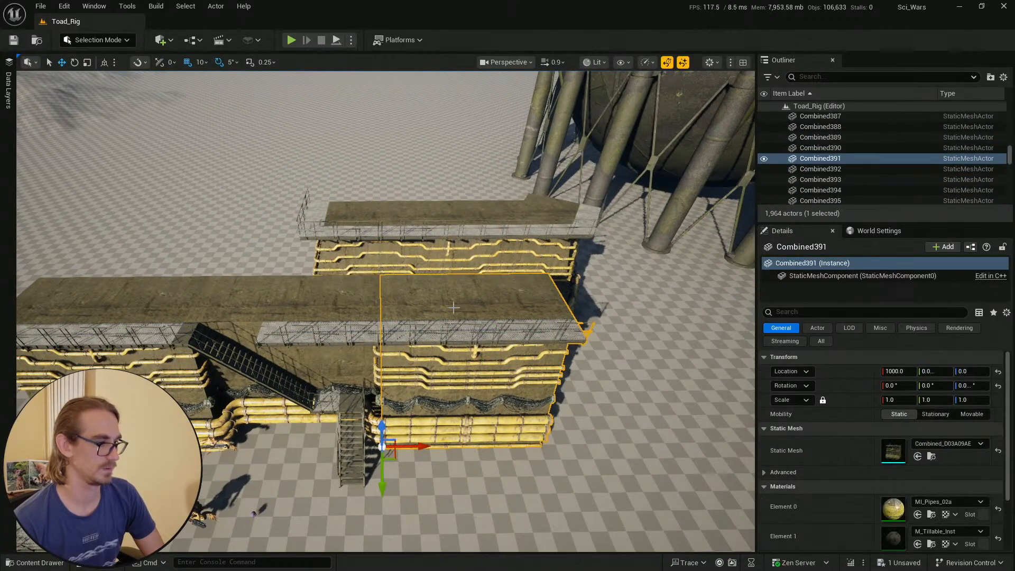
pyautogui.click(203, 301)
pyautogui.click(450, 218)
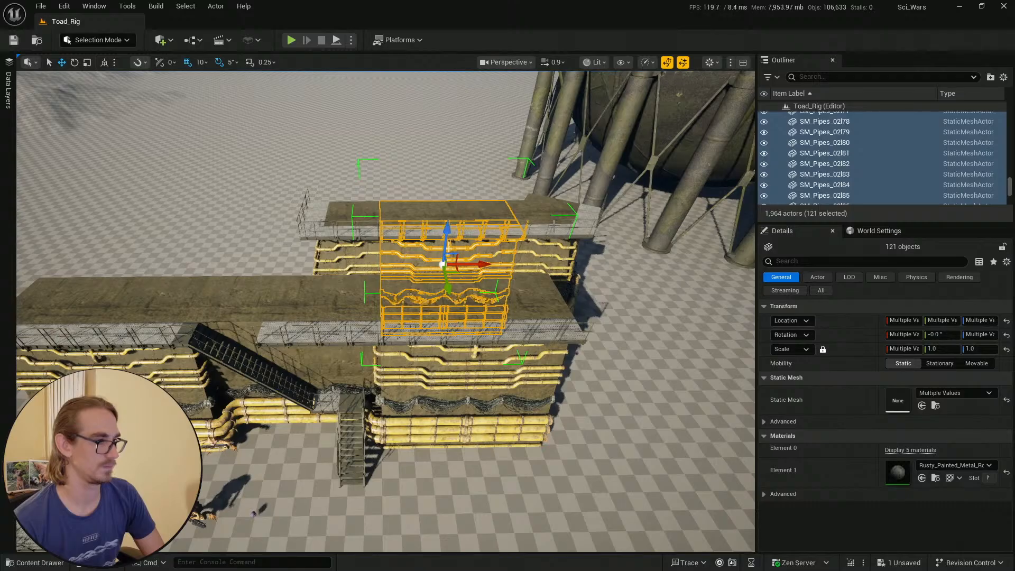
pyautogui.click(306, 304)
pyautogui.press('Escape')
# Select the rear block's far-end catwalk group and further roof sections of both blocks to inspect how they are assembled
pyautogui.press('w')
pyautogui.moveTo(386, 311); pyautogui.dragTo(415, 278, button='right')
pyautogui.scroll(2, 383, 264)
pyautogui.press('s')
pyautogui.click(522, 177)
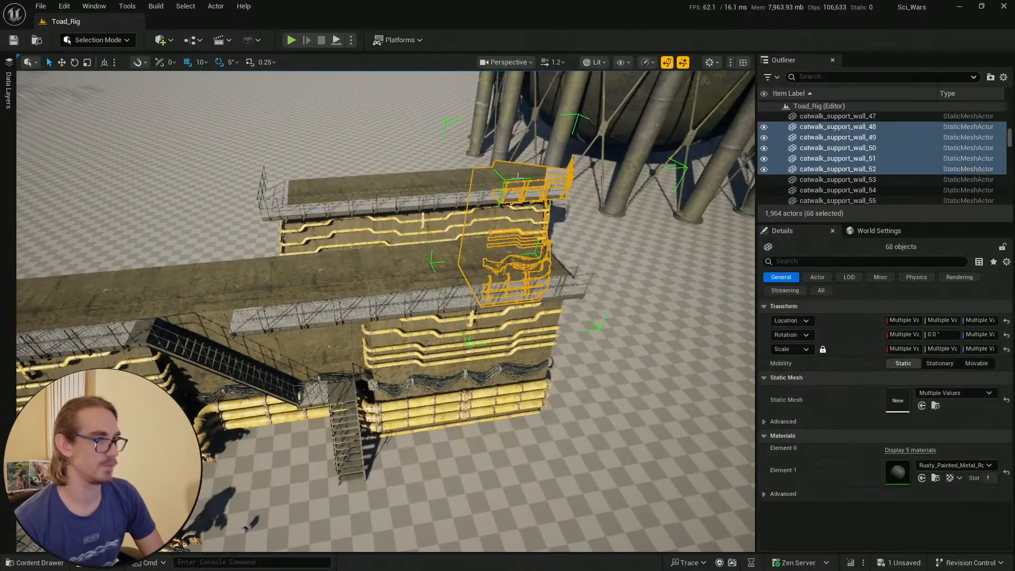
pyautogui.click(477, 179)
pyautogui.click(325, 194)
pyautogui.moveTo(402, 254); pyautogui.dragTo(382, 285, button='right')
pyautogui.press('s')
pyautogui.click(462, 246)
pyautogui.click(185, 239)
# Hide two combined wall segments of the front block, one on each side of the staircase section
pyautogui.moveTo(185, 239); pyautogui.dragTo(254, 243, button='right')
pyautogui.press('w')
pyautogui.click(534, 294)
pyautogui.press('h')
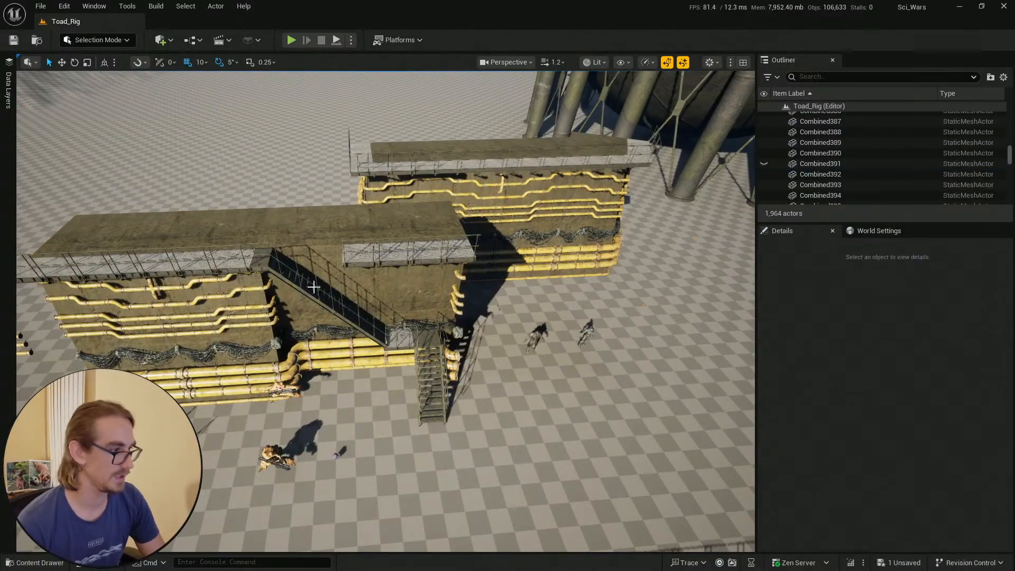
pyautogui.click(225, 313)
pyautogui.press('h')
pyautogui.scroll(10, 463, 296)
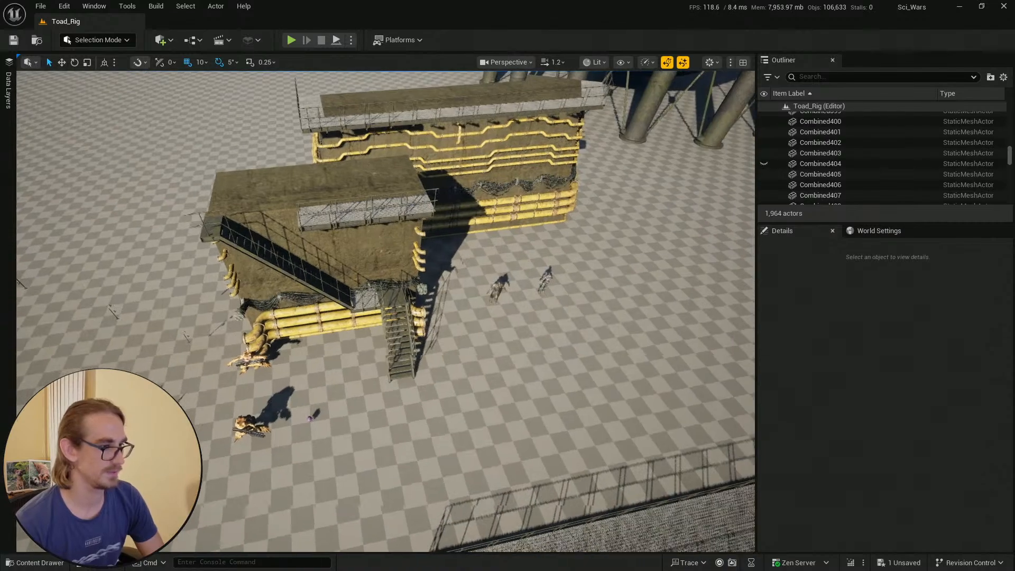
# Hide the two soldier characters standing in front of the rear block
pyautogui.click(460, 294)
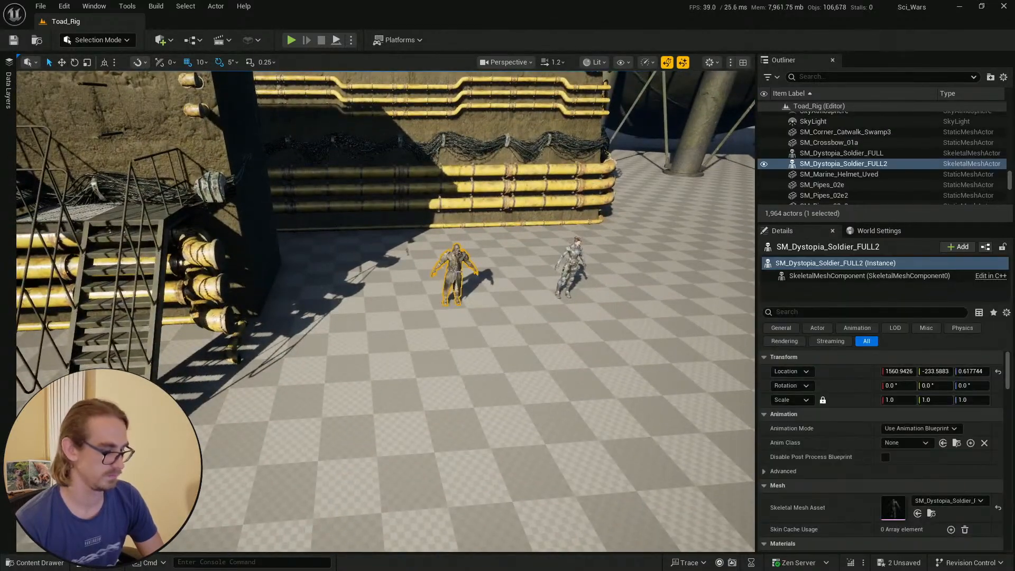
pyautogui.press('h')
pyautogui.click(571, 270)
pyautogui.press('h')
pyautogui.moveTo(537, 281); pyautogui.dragTo(337, 360, button='right')
# Hide the rear toad character beside the pipes and the rifle it is holding
pyautogui.click(328, 339)
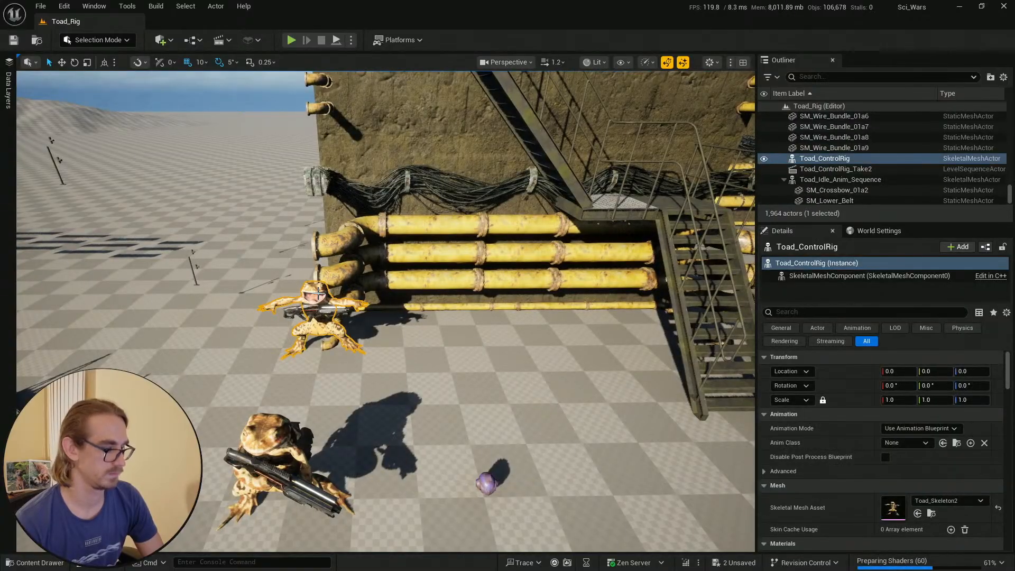
pyautogui.press('h')
pyautogui.click(315, 312)
pyautogui.press('h')
pyautogui.moveTo(315, 312); pyautogui.dragTo(304, 390, button='right')
pyautogui.press('s')
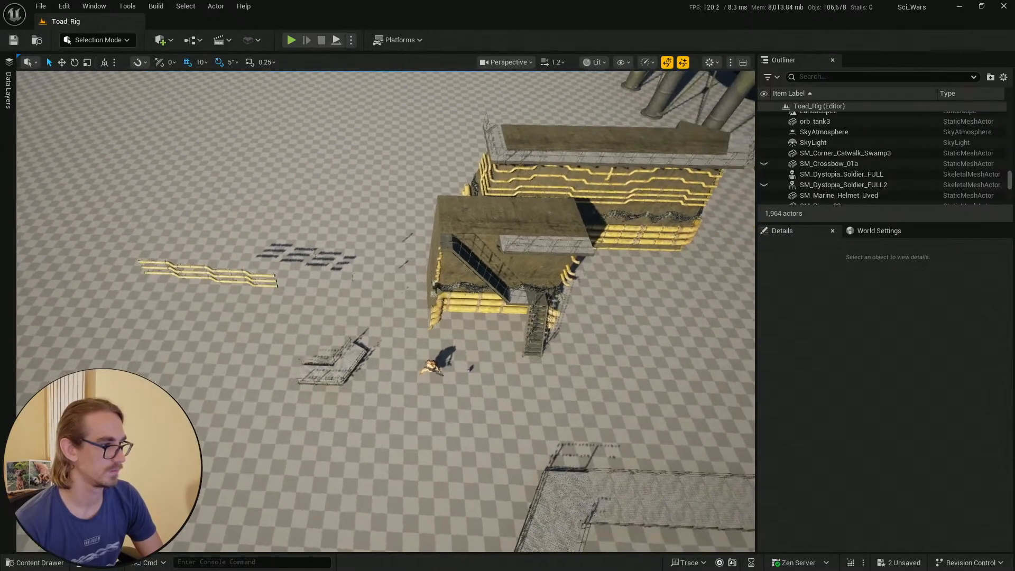
# Hide the loose pipe and handrail pieces beside the structure, along with the remaining toad and the helmet on the floor
pyautogui.moveTo(107, 182); pyautogui.dragTo(414, 423)
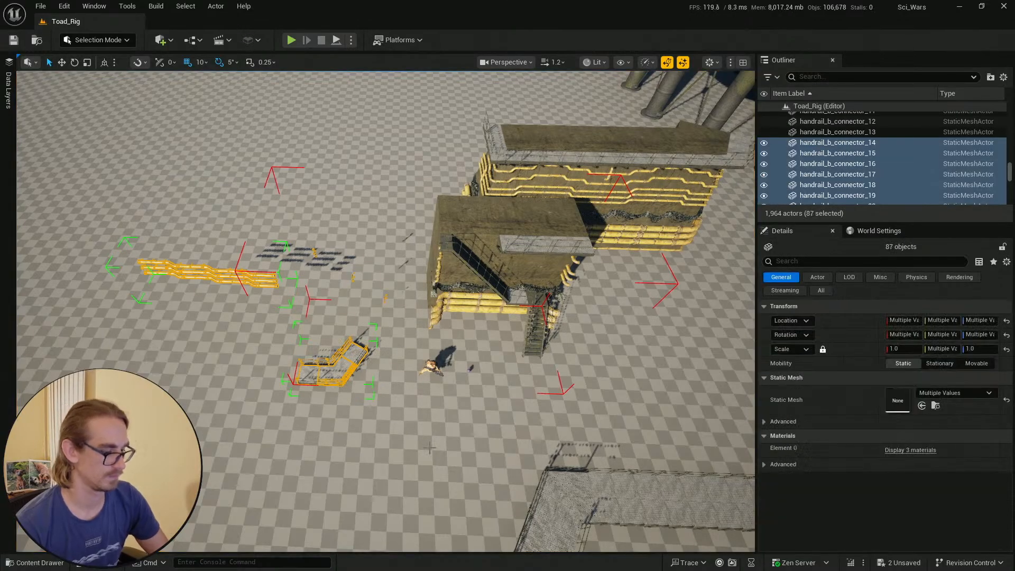
pyautogui.press('h')
pyautogui.moveTo(415, 432); pyautogui.dragTo(446, 454, button='right')
pyautogui.press('w')
pyautogui.keyDown('ctrl'); pyautogui.keyDown('alt'); pyautogui.moveTo(188, 331); pyautogui.dragTo(358, 430); pyautogui.keyUp('alt'); pyautogui.keyUp('ctrl')
pyautogui.keyDown('ctrl'); pyautogui.click(395, 423); pyautogui.keyUp('ctrl')
pyautogui.press('h')
# Look over the modular catwalk structure from several sides
pyautogui.moveTo(439, 432); pyautogui.dragTo(198, 468, button='right')
pyautogui.press('w')
pyautogui.press('w')
pyautogui.scroll(-3, 380, 457)
pyautogui.press('s')
pyautogui.press('w')
pyautogui.press('w')
pyautogui.press('d')
pyautogui.press('w')
pyautogui.press('s')
pyautogui.press('a')
pyautogui.press('q')
pyautogui.press('s')
pyautogui.press('e')
pyautogui.press('s')
pyautogui.press('d')
pyautogui.press('w')
# Examine the metal-grate walkway and its handrails on the front block up close
pyautogui.moveTo(211, 312); pyautogui.dragTo(322, 304, button='right')
pyautogui.press('s')
pyautogui.scroll(1, 270, 304)
pyautogui.moveTo(539, 325); pyautogui.dragTo(576, 246, button='right')
pyautogui.press('w')
pyautogui.press('a')
pyautogui.press('e')
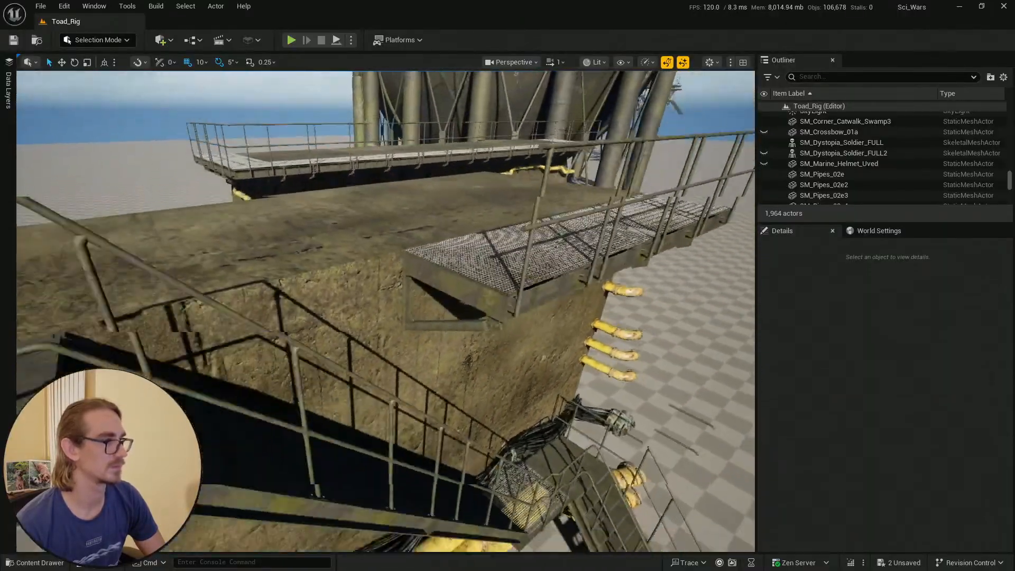
pyautogui.press('s')
pyautogui.moveTo(386, 312); pyautogui.dragTo(354, 333, button='right')
pyautogui.press('w')
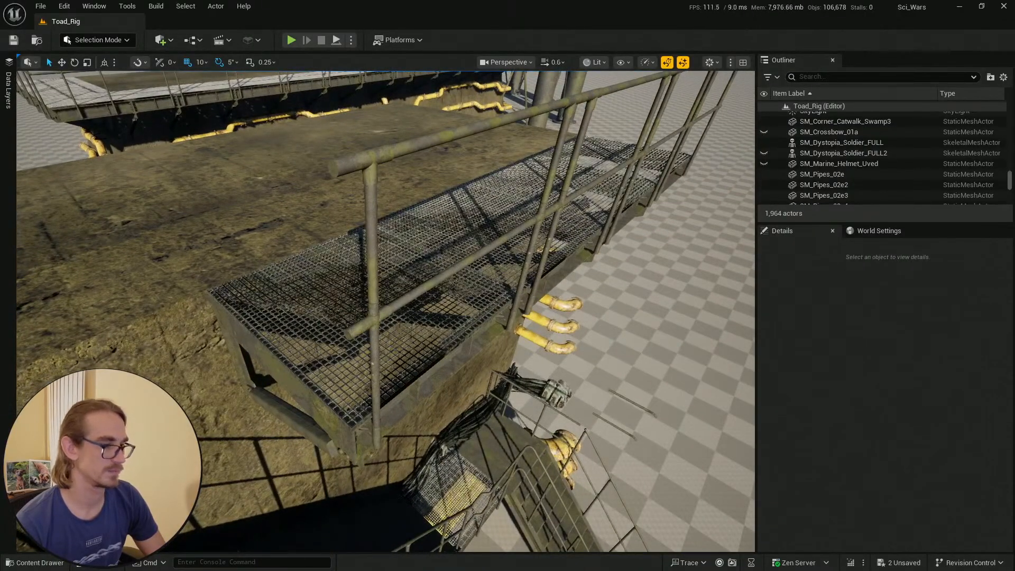
# Examine the lower staircase and landing, and view both pipe-lined blocks from above
pyautogui.moveTo(385, 312); pyautogui.dragTo(455, 301, button='right')
pyautogui.press('w')
pyautogui.moveTo(306, 328)
pyautogui.mouseDown(button='right')
pyautogui.moveTo(307, 307)
pyautogui.moveTo(306, 328)
pyautogui.mouseUp(button='right')
pyautogui.moveTo(295, 459); pyautogui.dragTo(196, 470, button='right')
pyautogui.press('s')
pyautogui.moveTo(415, 404); pyautogui.dragTo(380, 428, button='right')
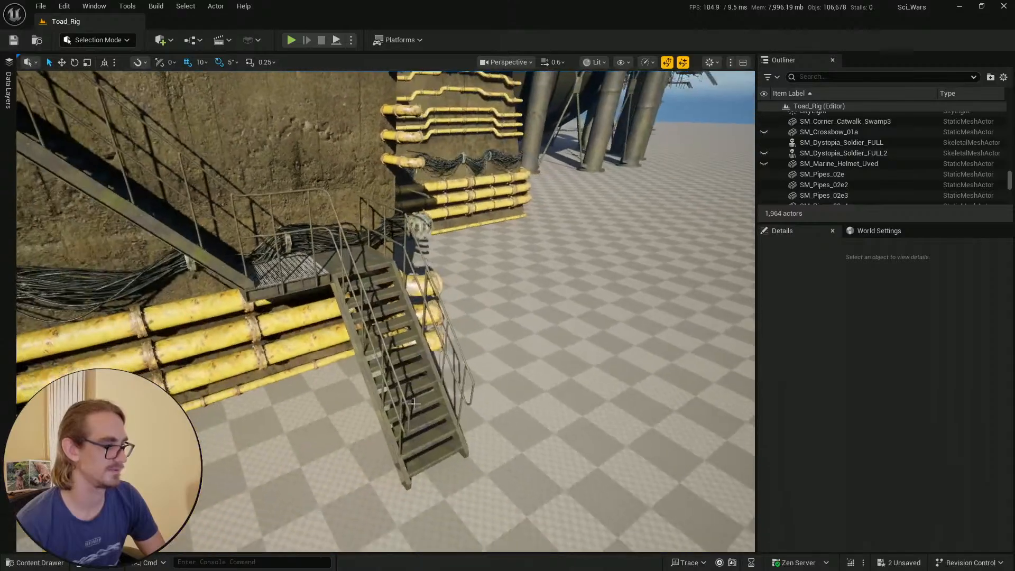
pyautogui.press('e')
pyautogui.moveTo(477, 401); pyautogui.dragTo(428, 422, button='right')
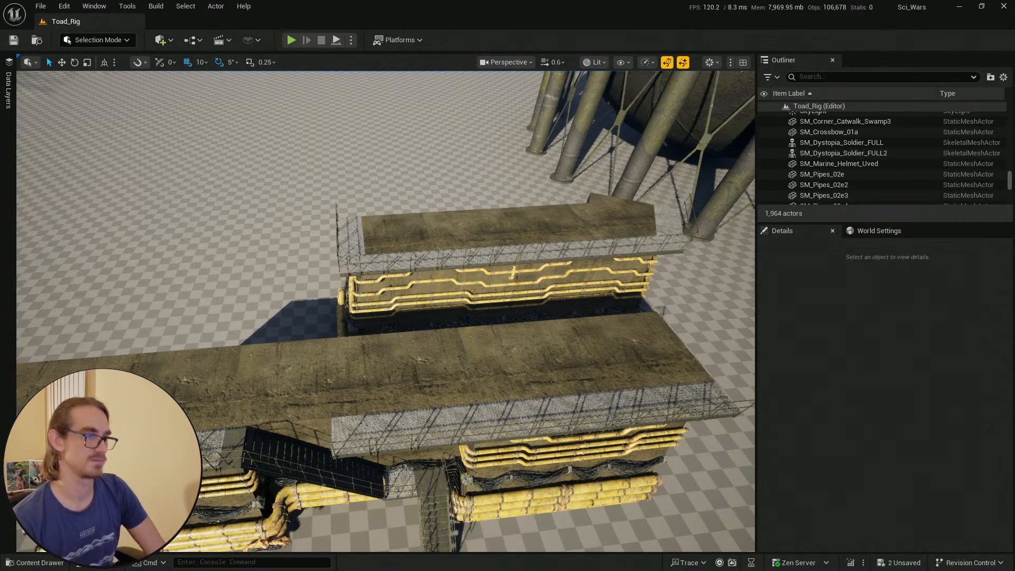
# Select roof and wall sections of the two pipe-lined blocks from above to compare their modular segments
pyautogui.moveTo(537, 365); pyautogui.dragTo(532, 343, button='right')
pyautogui.click(418, 317)
pyautogui.moveTo(418, 317)
pyautogui.mouseDown(button='right')
pyautogui.moveTo(454, 317)
pyautogui.moveTo(428, 318)
pyautogui.mouseUp(button='right')
pyautogui.click(423, 269)
pyautogui.click(561, 250)
pyautogui.moveTo(560, 250); pyautogui.dragTo(531, 278, button='right')
pyautogui.press('s')
pyautogui.scroll(3, 561, 250)
pyautogui.click(302, 356)
pyautogui.click(555, 321)
# Go to the separate L-shaped pipe-lined block and select its middle combined wall segment
pyautogui.moveTo(556, 321)
pyautogui.mouseDown(button='right')
pyautogui.moveTo(634, 312)
pyautogui.moveTo(713, 246)
pyautogui.moveTo(529, 343)
pyautogui.moveTo(545, 328)
pyautogui.mouseUp(button='right')
pyautogui.press('w')
pyautogui.scroll(4, 556, 320)
pyautogui.click(415, 291)
pyautogui.click(344, 307)
pyautogui.click(256, 298)
pyautogui.press('a')
pyautogui.moveTo(256, 299); pyautogui.dragTo(314, 379, button='right')
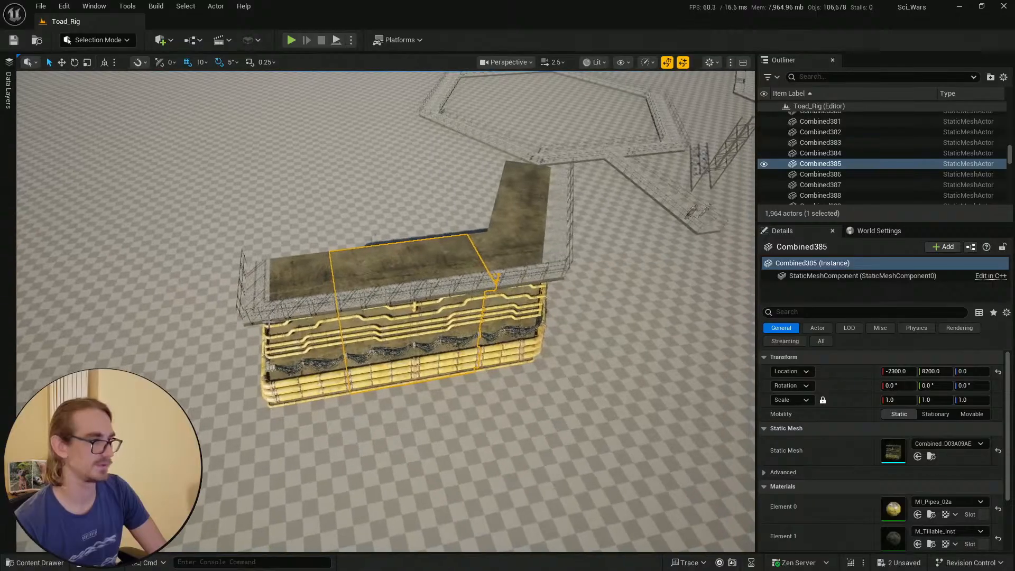
# Select further segments of the L-shaped block in turn to check which combined mesh each one uses
pyautogui.click(281, 304)
pyautogui.moveTo(280, 304); pyautogui.dragTo(271, 275, button='right')
pyautogui.click(442, 321)
pyautogui.moveTo(453, 328)
pyautogui.mouseDown(button='right')
pyautogui.moveTo(388, 320)
pyautogui.moveTo(436, 367)
pyautogui.moveTo(465, 317)
pyautogui.moveTo(460, 288)
pyautogui.moveTo(502, 304)
pyautogui.moveTo(528, 288)
pyautogui.moveTo(529, 272)
pyautogui.moveTo(470, 270)
pyautogui.moveTo(470, 322)
pyautogui.mouseUp(button='right')
pyautogui.press('d')
pyautogui.click(454, 327)
pyautogui.press('a')
pyautogui.click(407, 359)
# Select the end, middle and corner combined wall segments of the L-shaped block together
pyautogui.click(264, 346)
pyautogui.keyDown('ctrl'); pyautogui.click(365, 344); pyautogui.keyUp('ctrl')
pyautogui.keyDown('ctrl'); pyautogui.click(465, 346); pyautogui.keyUp('ctrl')
pyautogui.press('q')
pyautogui.scroll(-1, 465, 317)
pyautogui.press('a')
pyautogui.scroll(-1, 460, 288)
pyautogui.press('d')
pyautogui.scroll(-2, 471, 281)
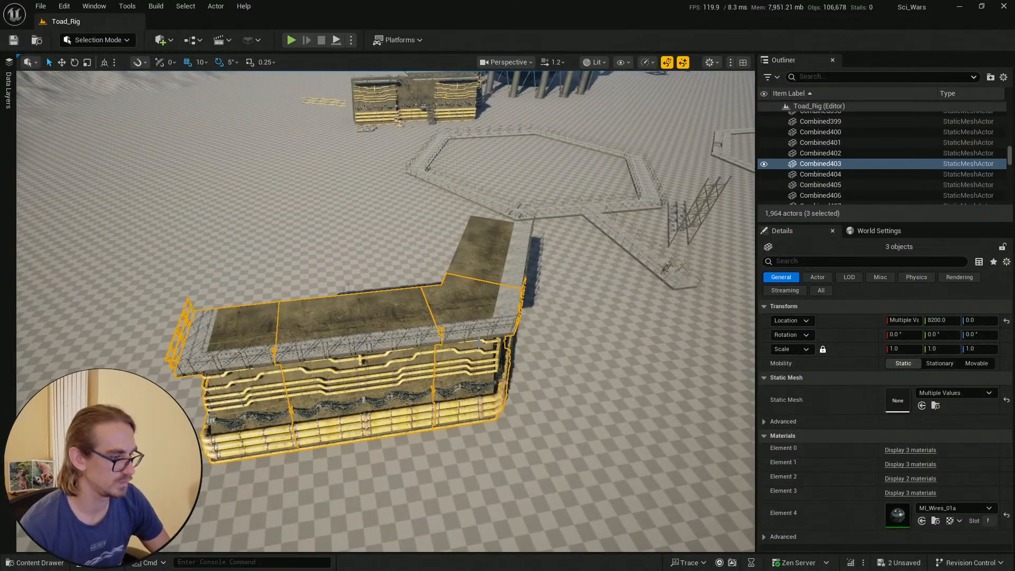
# Locate the static meshes of the three selected wall segments in the project content and look over the Danelo folder
pyautogui.hotkey('ctrl', 'b')
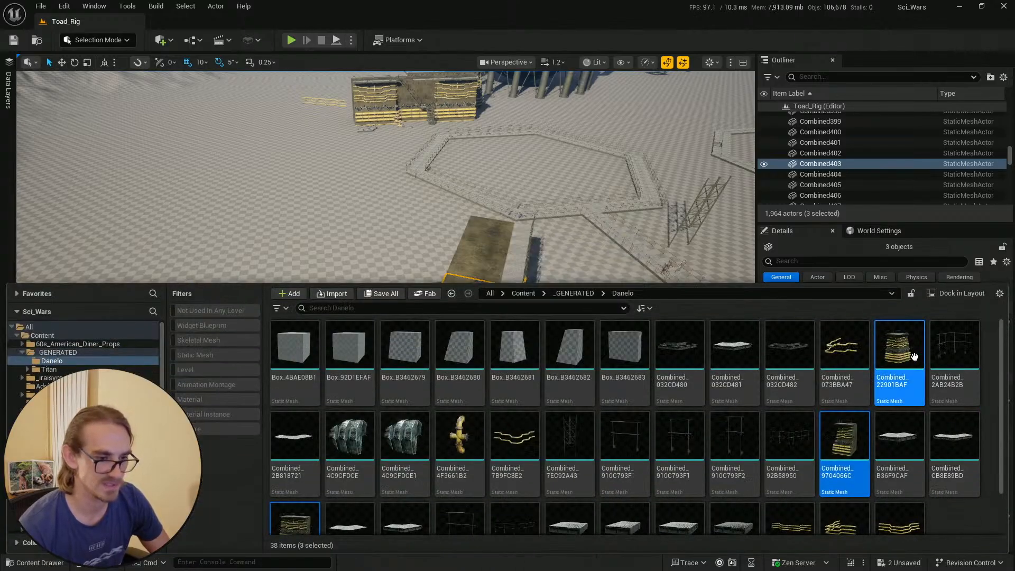
pyautogui.scroll(-1, 747, 461)
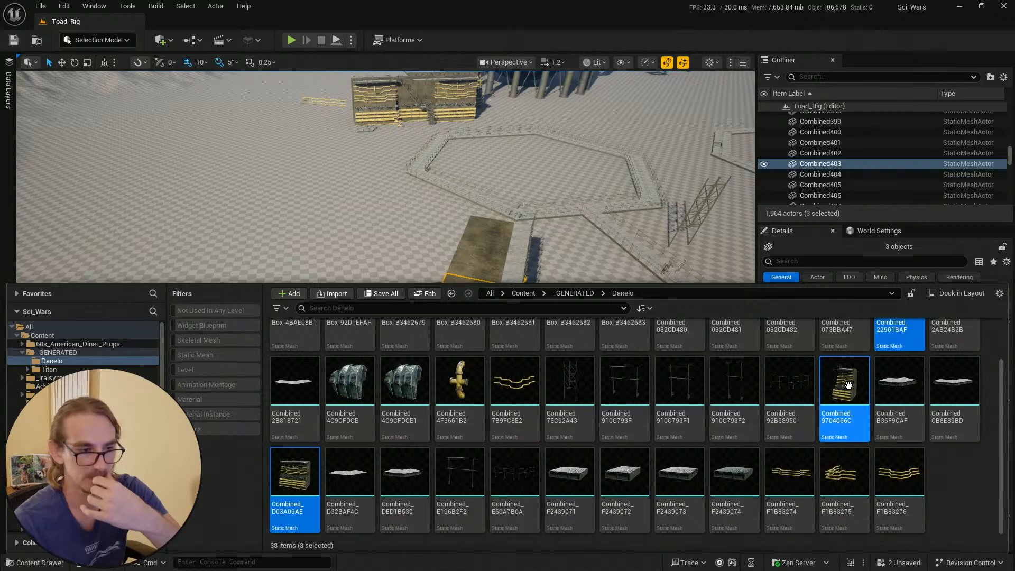
pyautogui.scroll(1, 868, 423)
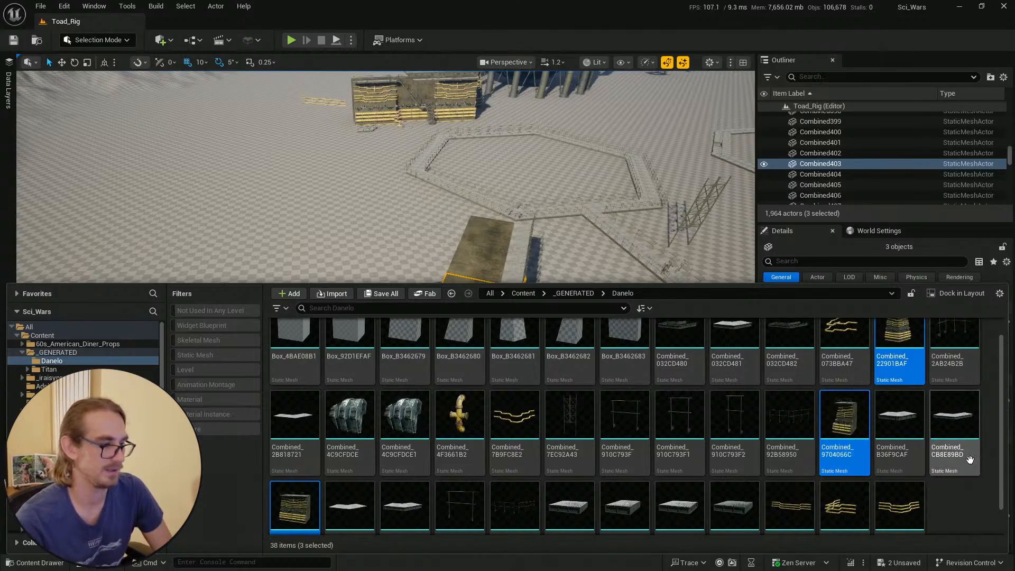
pyautogui.scroll(1, 978, 423)
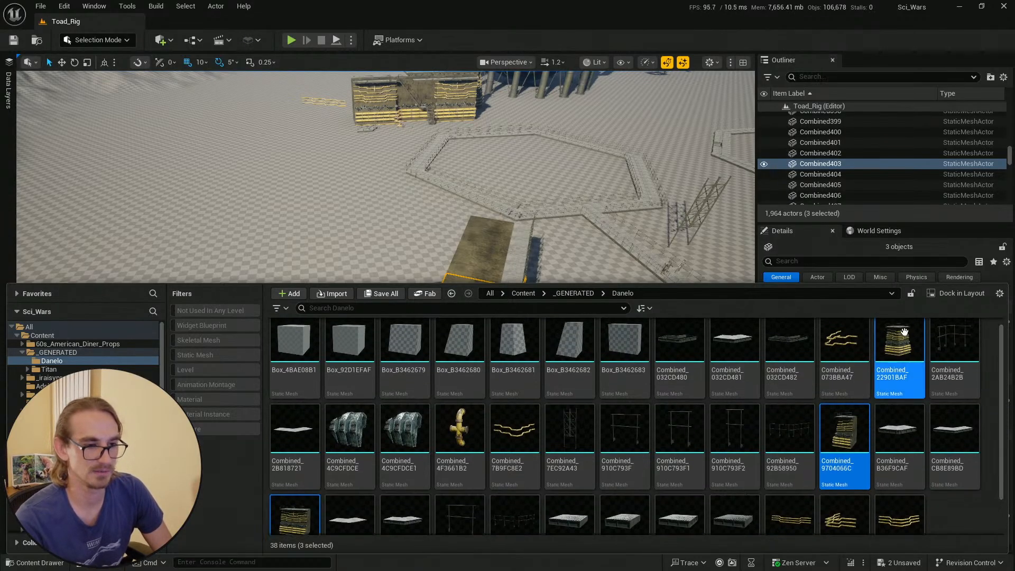
# Start migrating the three selected combined meshes, saving the modified M_Dystopia_Solder_Details and M_Tillable_Master materials
pyautogui.rightClick(892, 345)
pyautogui.moveTo(803, 221)
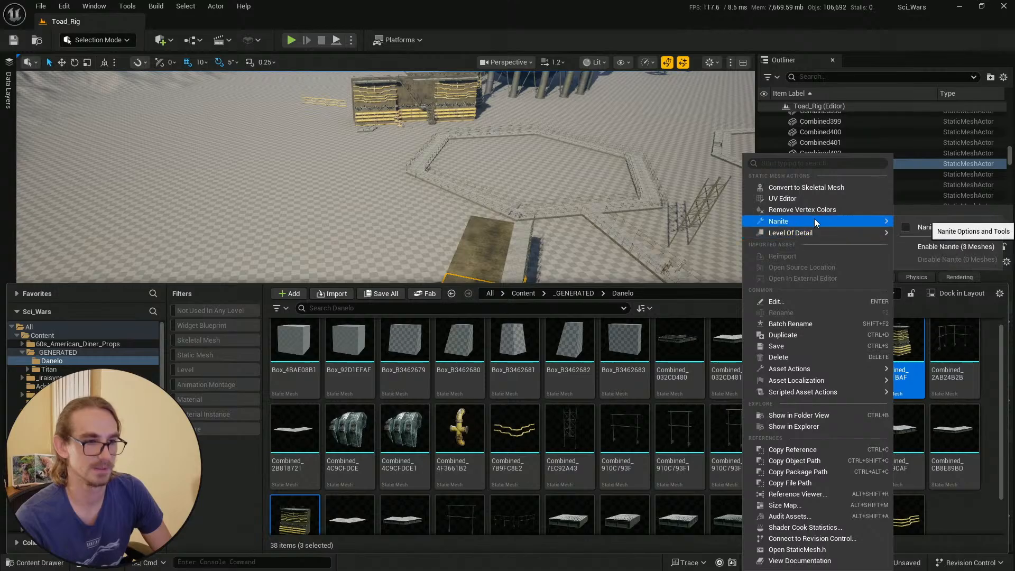
pyautogui.moveTo(845, 369)
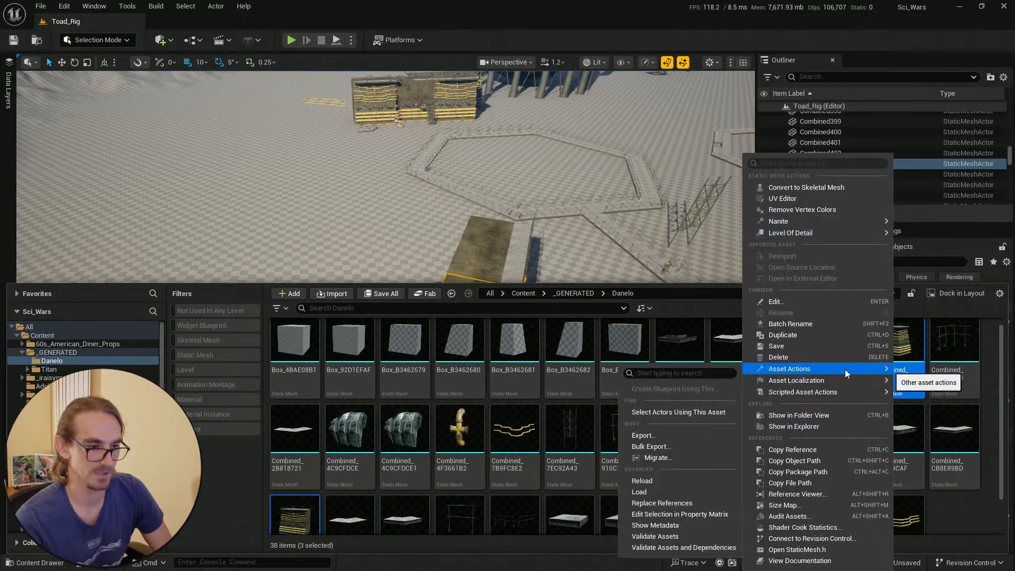
pyautogui.click(679, 461)
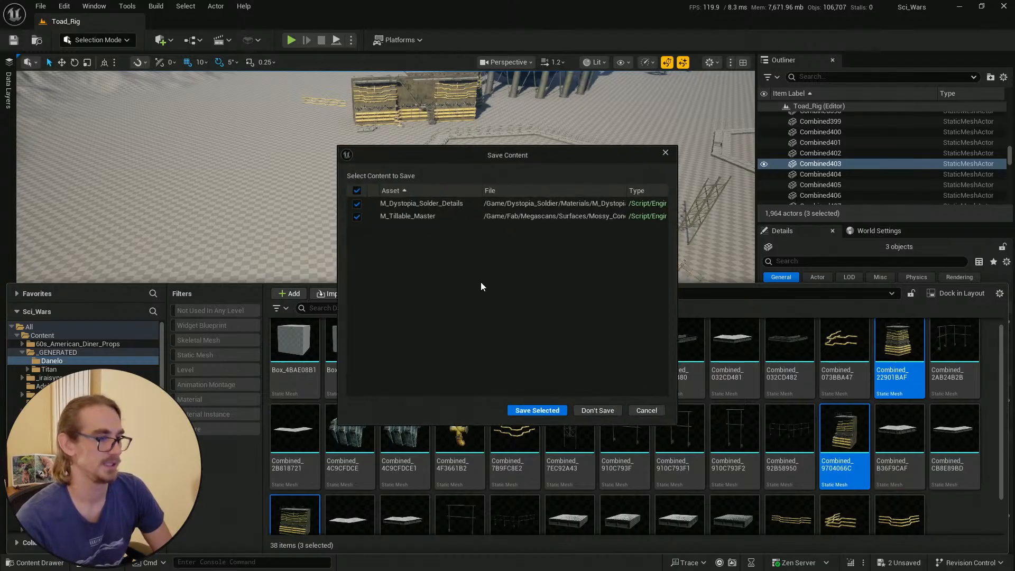
pyautogui.click(552, 412)
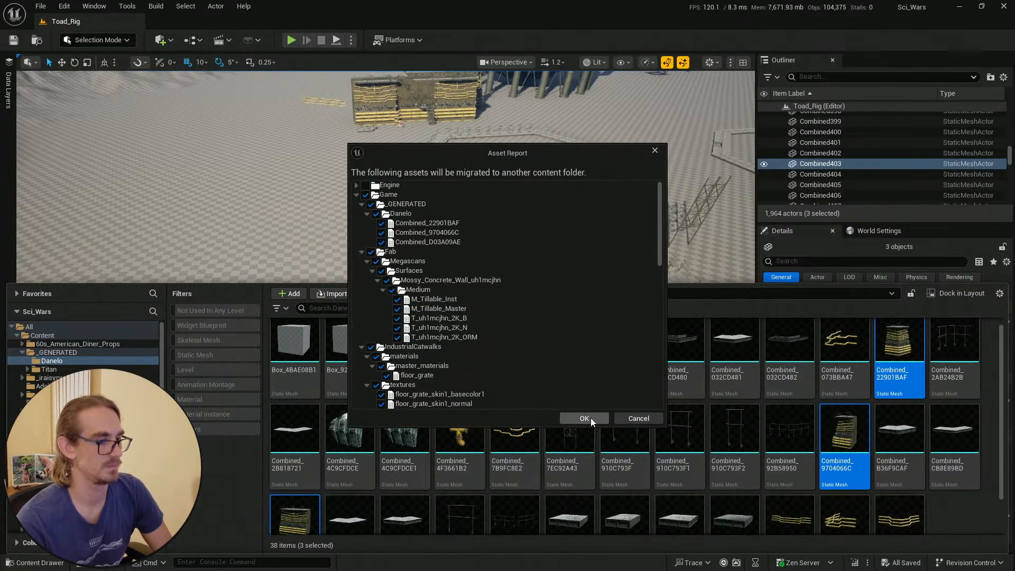
# Accept the asset report and migrate into the 5.6_RPG_Engine_Source_5.6.4 Content folder, declining to overwrite any existing assets
pyautogui.click(590, 418)
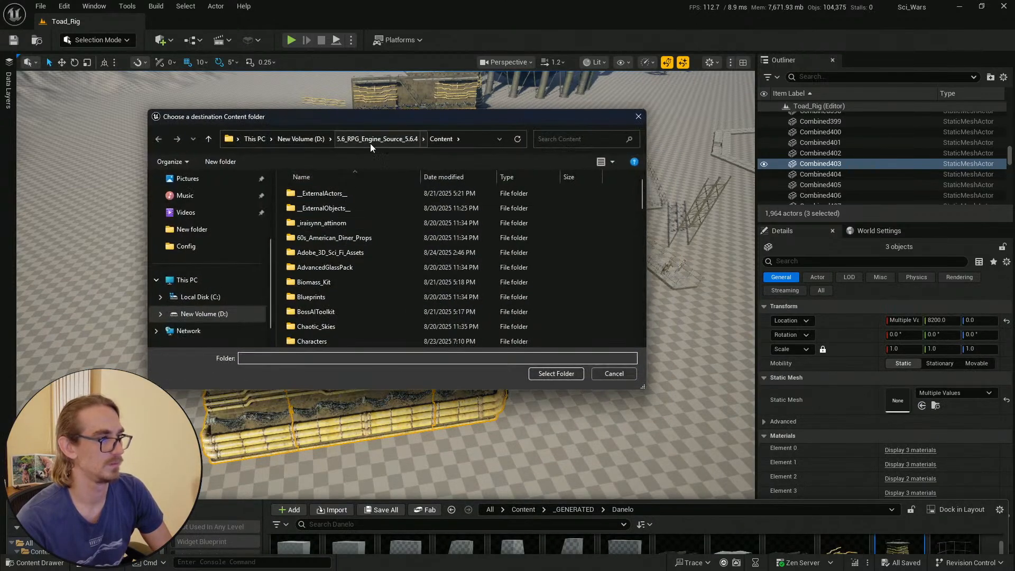
pyautogui.click(541, 375)
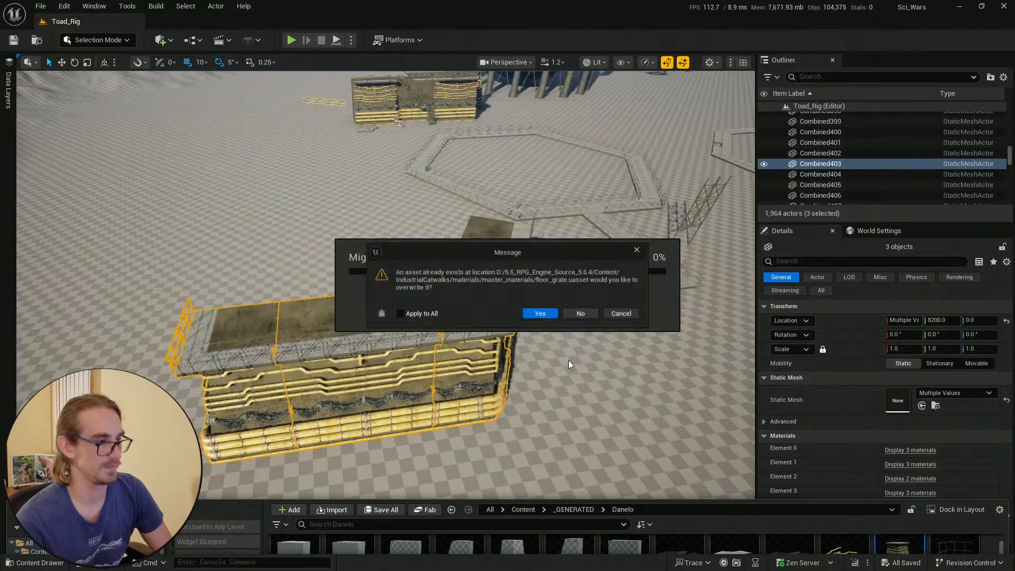
pyautogui.click(419, 316)
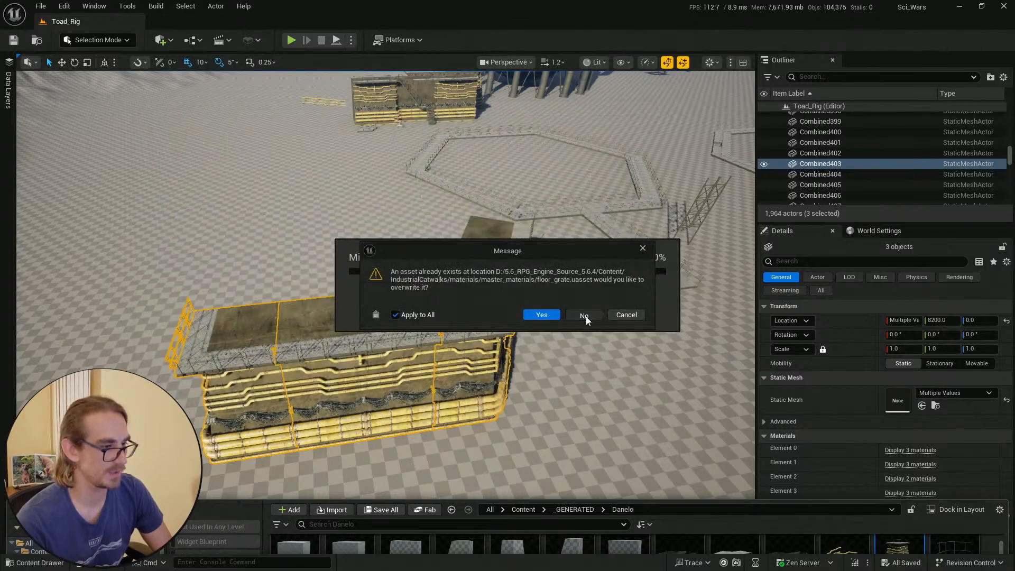
pyautogui.click(585, 316)
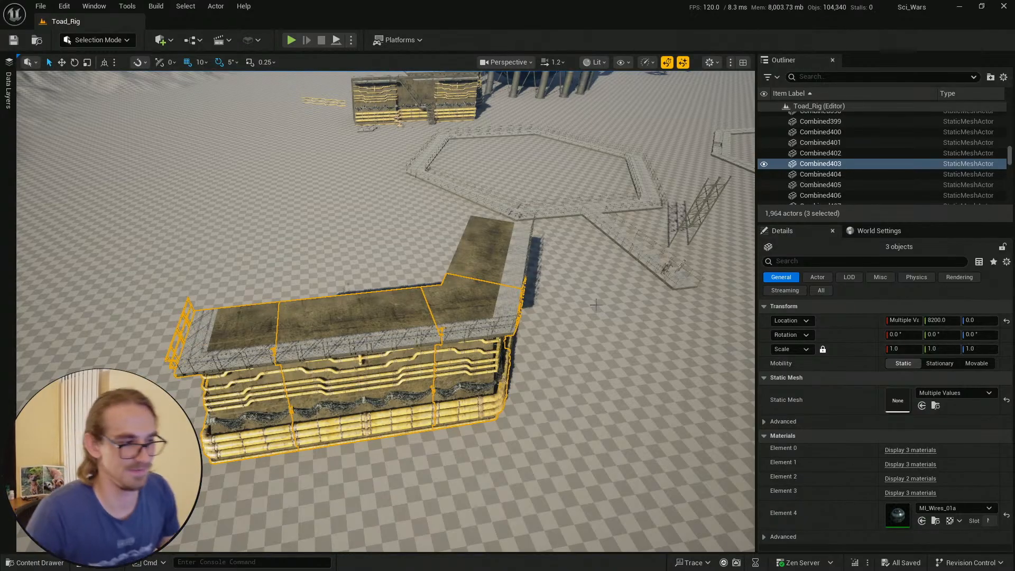
# Clear the selection of wall segments, check the Danelo folder and save the Toad_Rig level
pyautogui.moveTo(487, 180); pyautogui.dragTo(460, 224, button='right')
pyautogui.press('Escape')
pyautogui.scroll(-1, 486, 180)
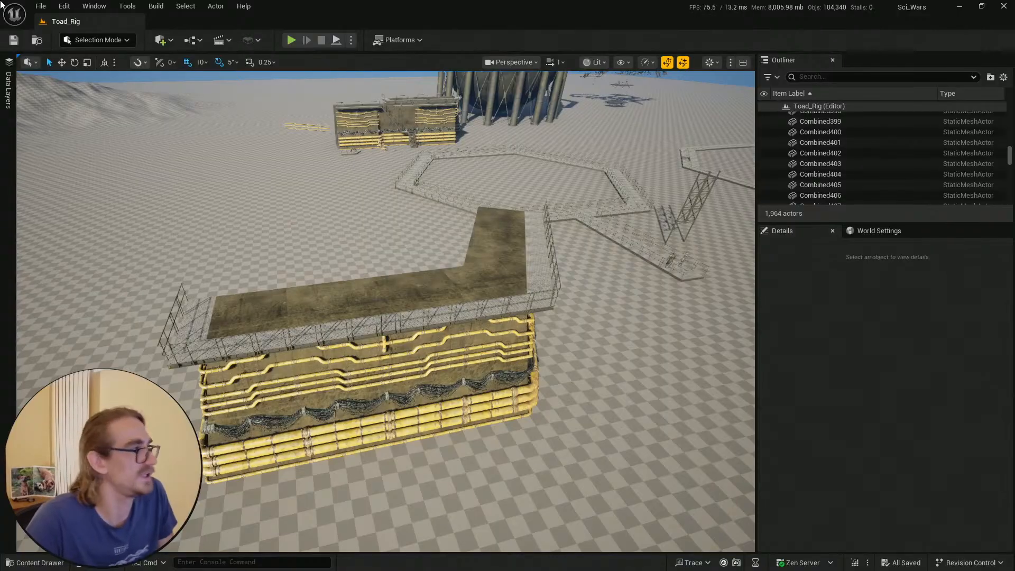
pyautogui.hotkey('ctrl', 'space')
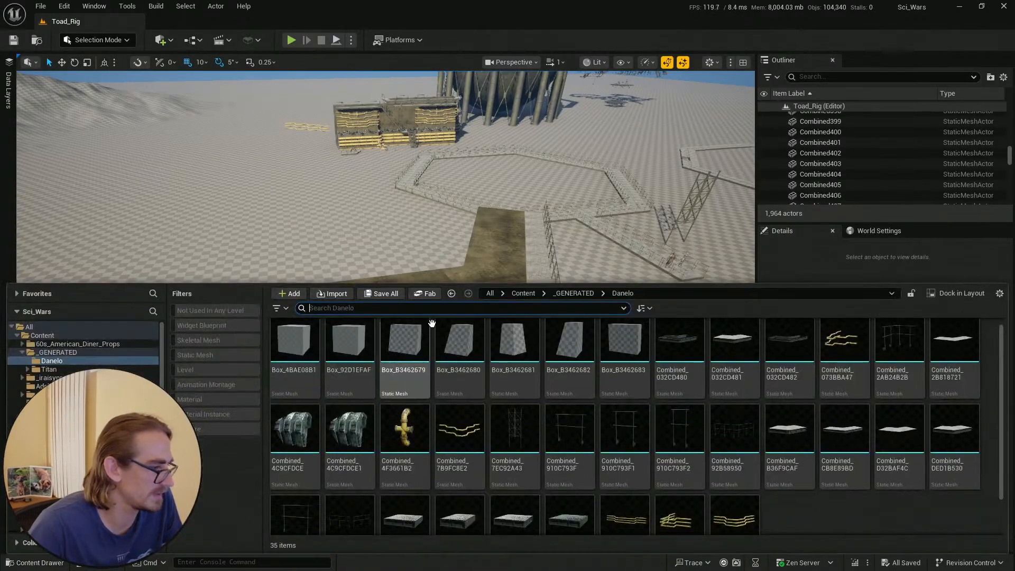
pyautogui.click(16, 40)
pyautogui.moveTo(227, 169)
pyautogui.mouseDown(button='right')
pyautogui.moveTo(229, 159)
pyautogui.moveTo(230, 173)
pyautogui.mouseUp(button='right')
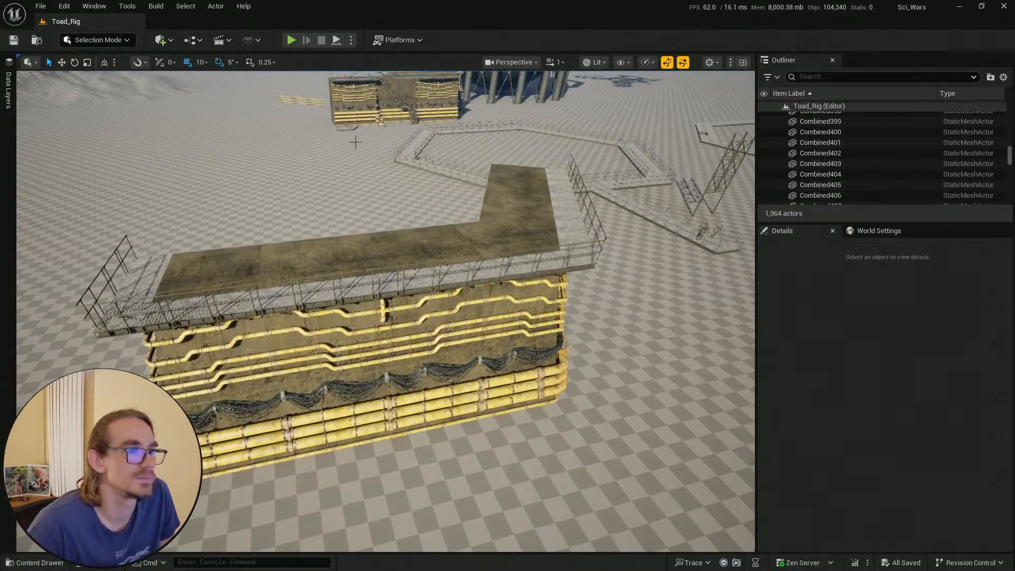
# Switch from the Sci_Wars project to the RPGEngineUMT project and search its whole content for "combine"
pyautogui.click(975, 9)
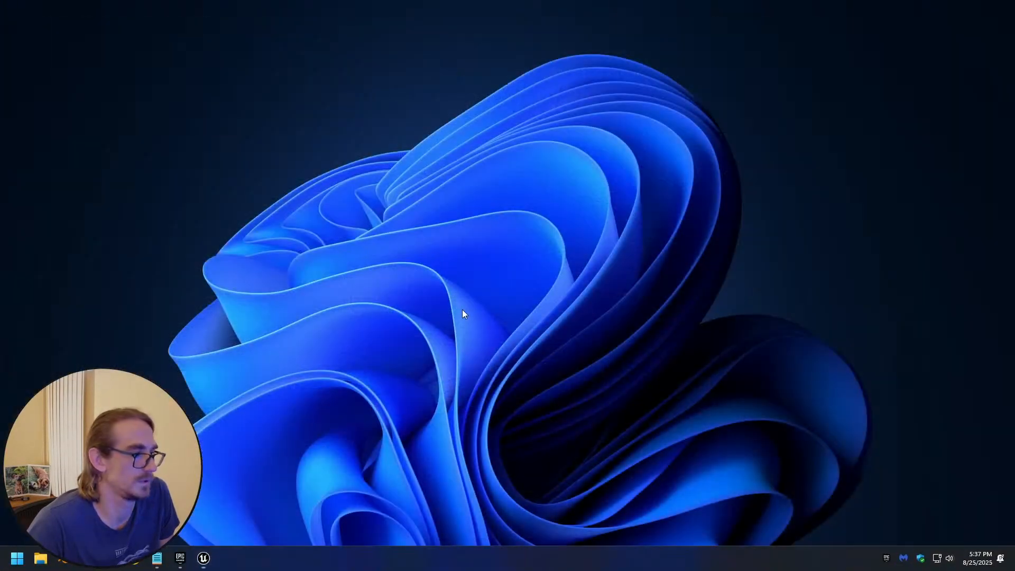
pyautogui.click(203, 558)
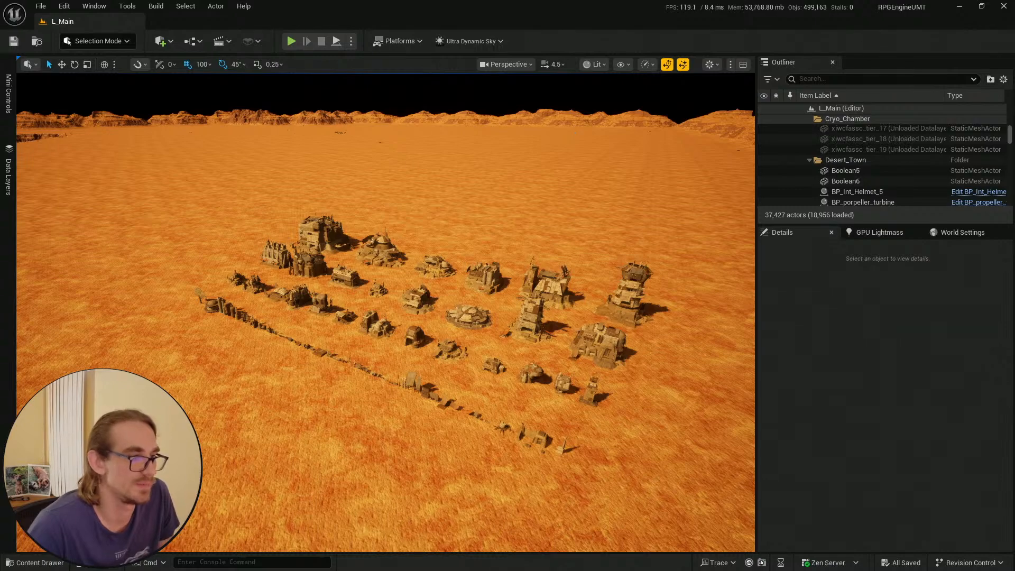
pyautogui.moveTo(213, 450)
pyautogui.mouseDown(button='right')
pyautogui.moveTo(222, 463)
pyautogui.moveTo(212, 451)
pyautogui.mouseUp(button='right')
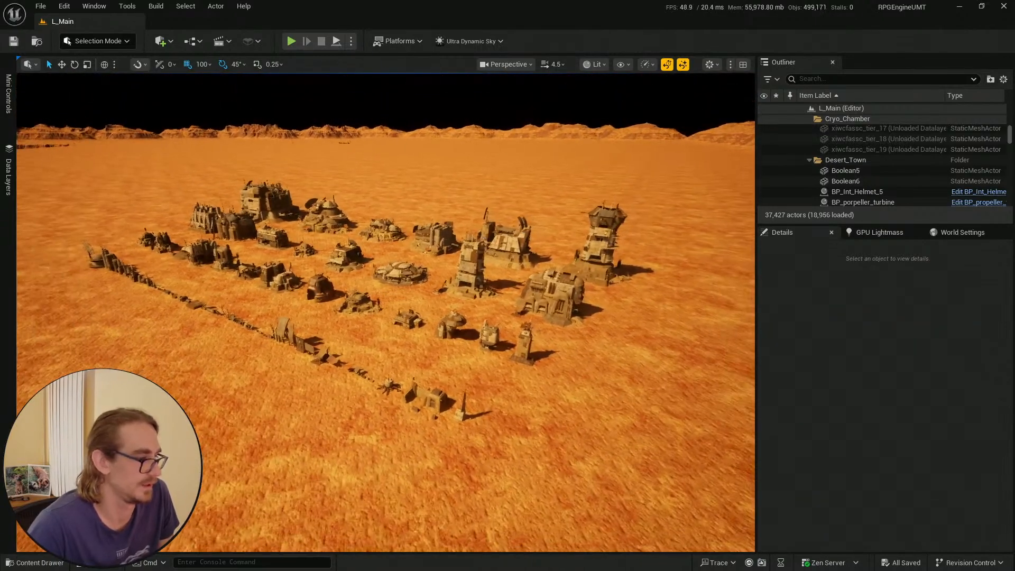
pyautogui.click(39, 562)
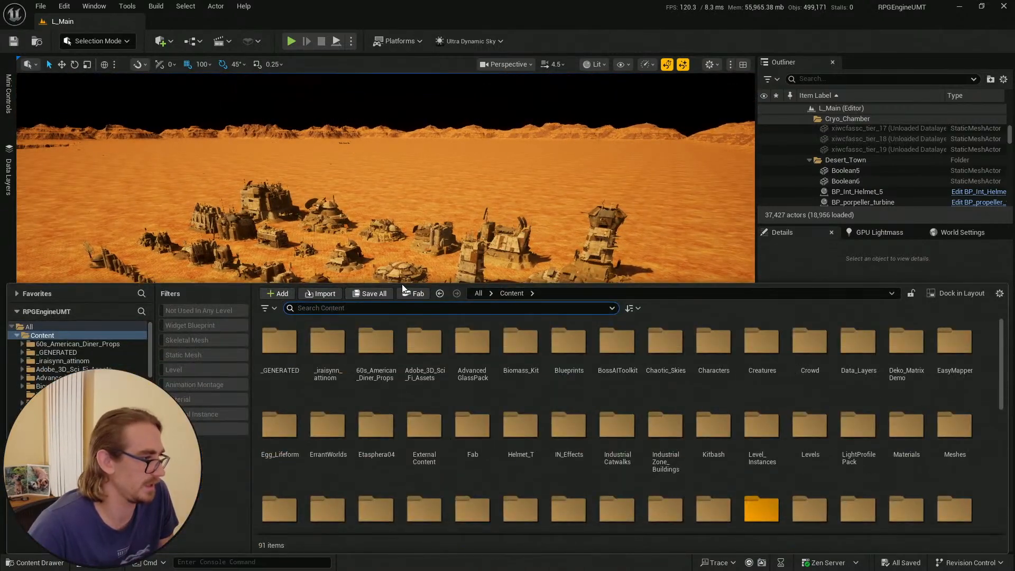
pyautogui.click(152, 360)
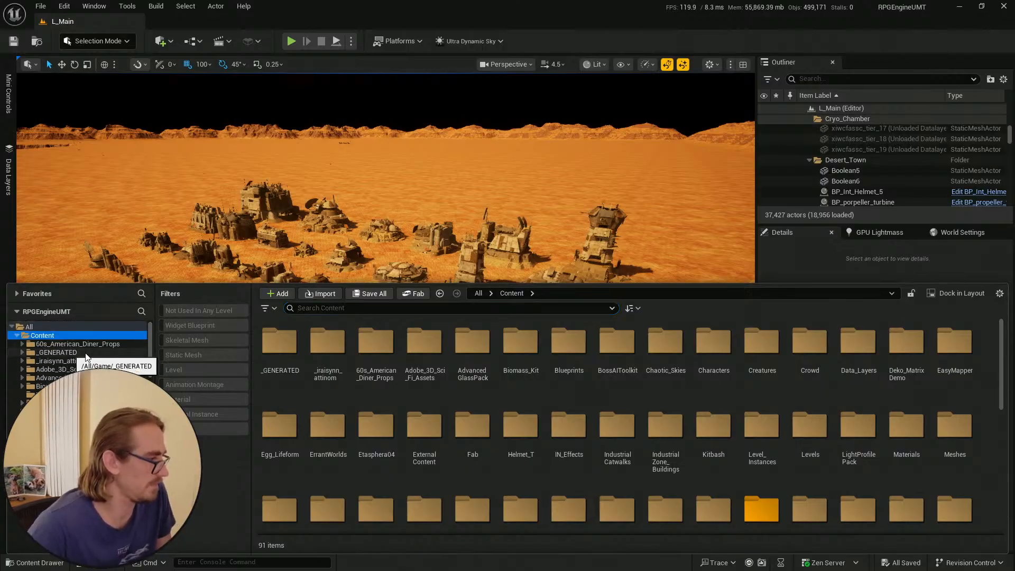
pyautogui.click(367, 308)
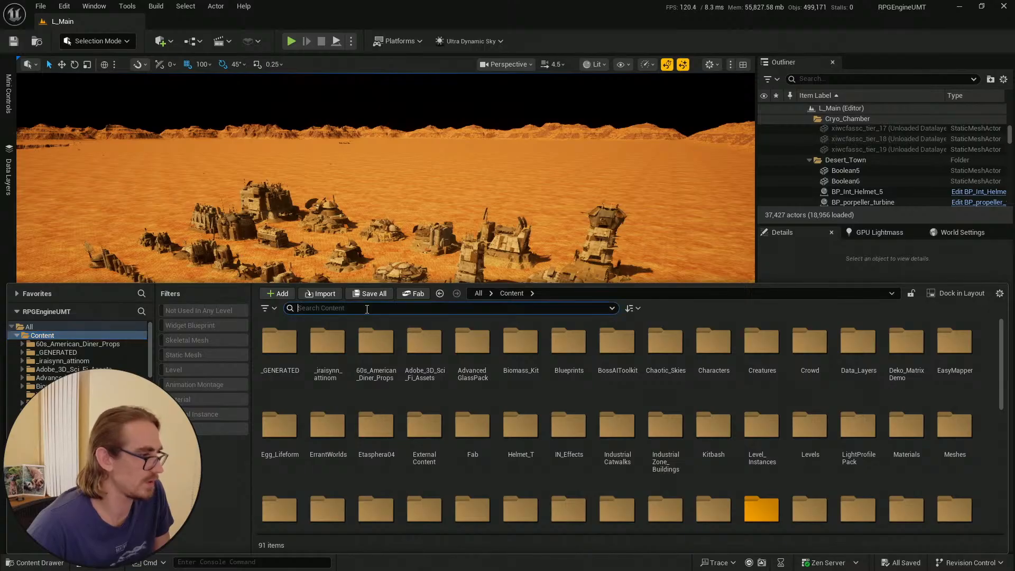
pyautogui.write('combine')
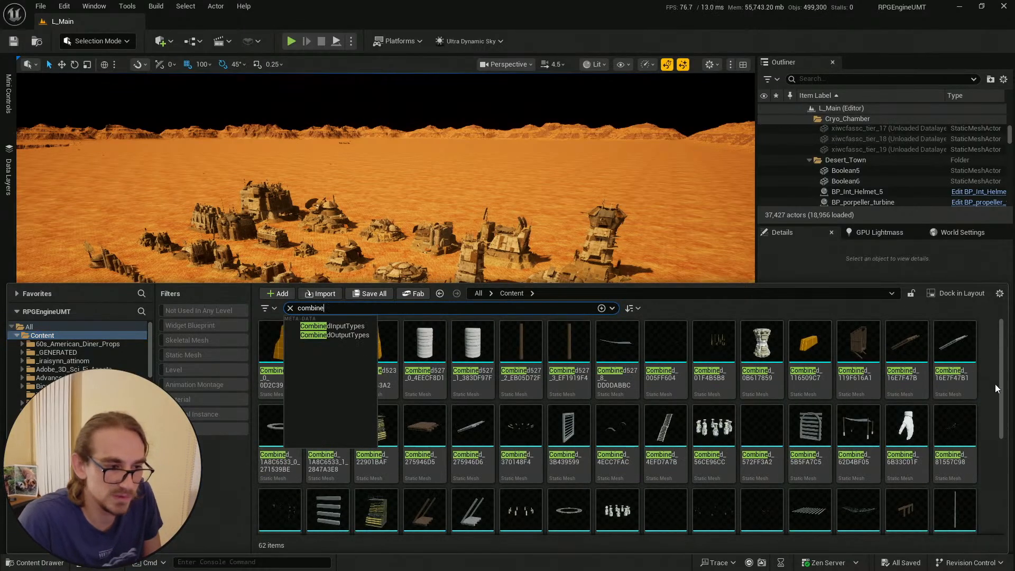
# Find the migrated straight wall mesh Combined_D03A09AE and rename it SM_Barrier_Wall
pyautogui.scroll(-1, 998, 404)
pyautogui.scroll(-3, 997, 404)
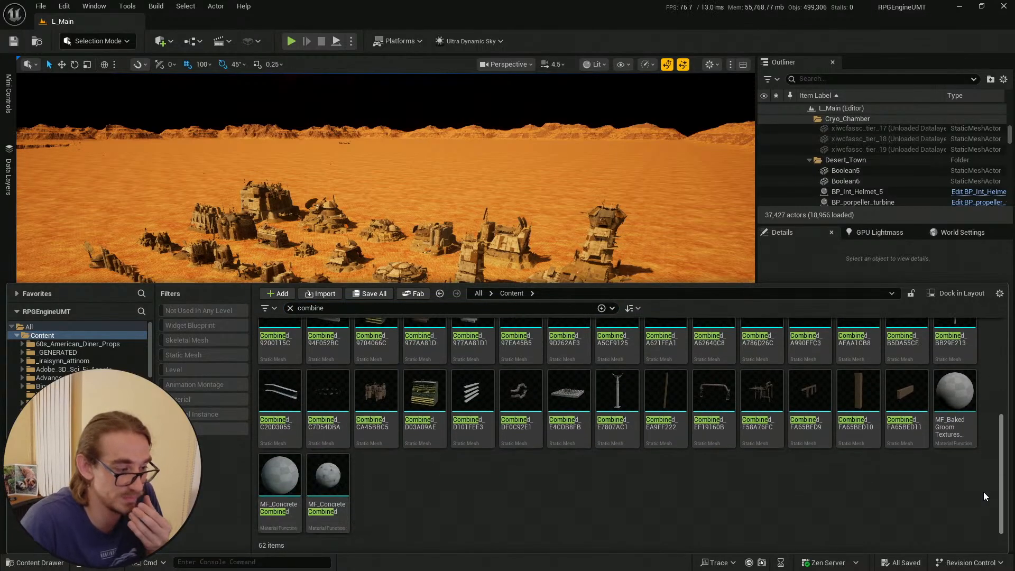
pyautogui.scroll(5, 984, 452)
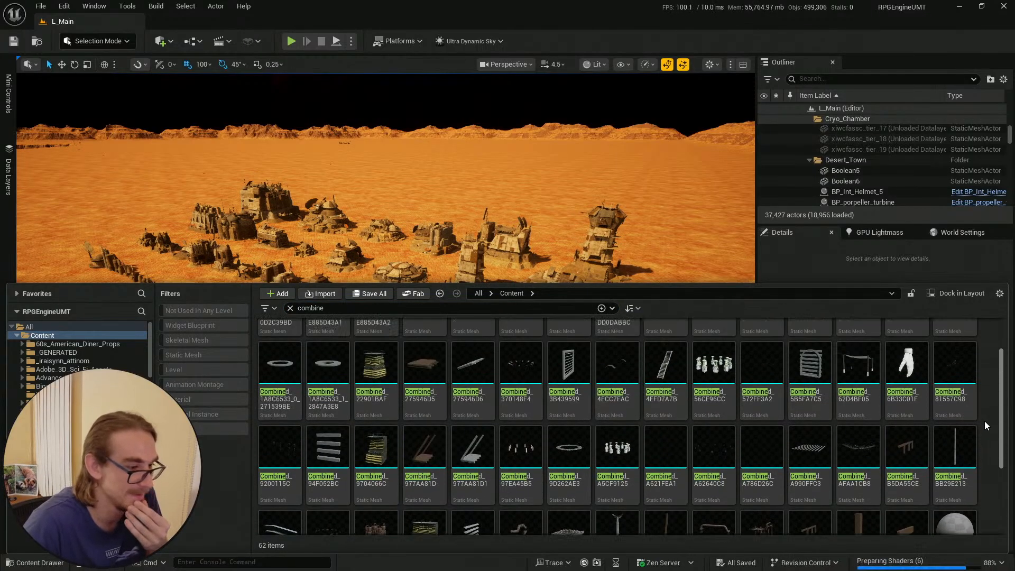
pyautogui.scroll(-4, 983, 411)
pyautogui.scroll(1, 984, 444)
pyautogui.click(444, 485)
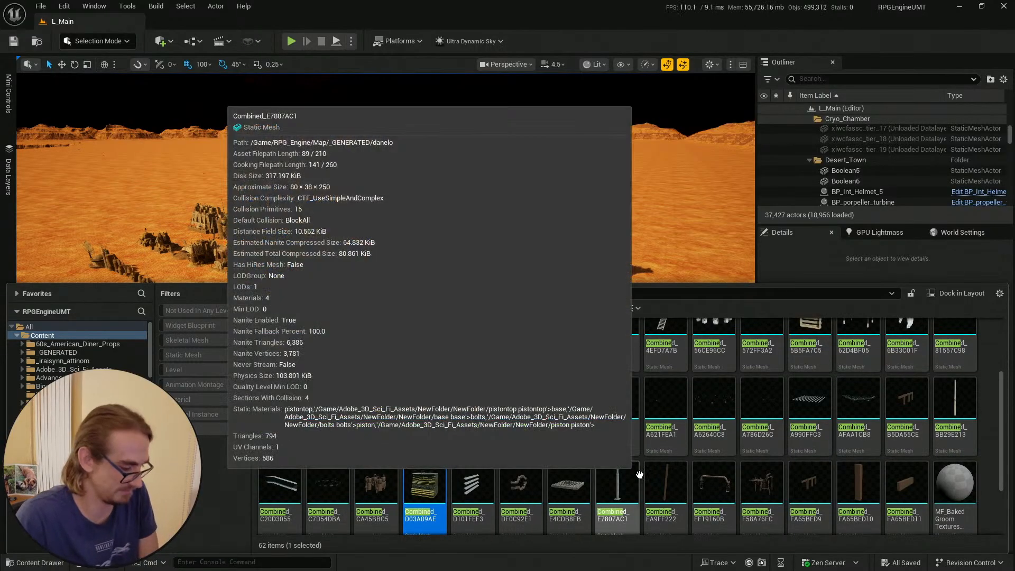
pyautogui.press('F2')
pyautogui.write('SM')
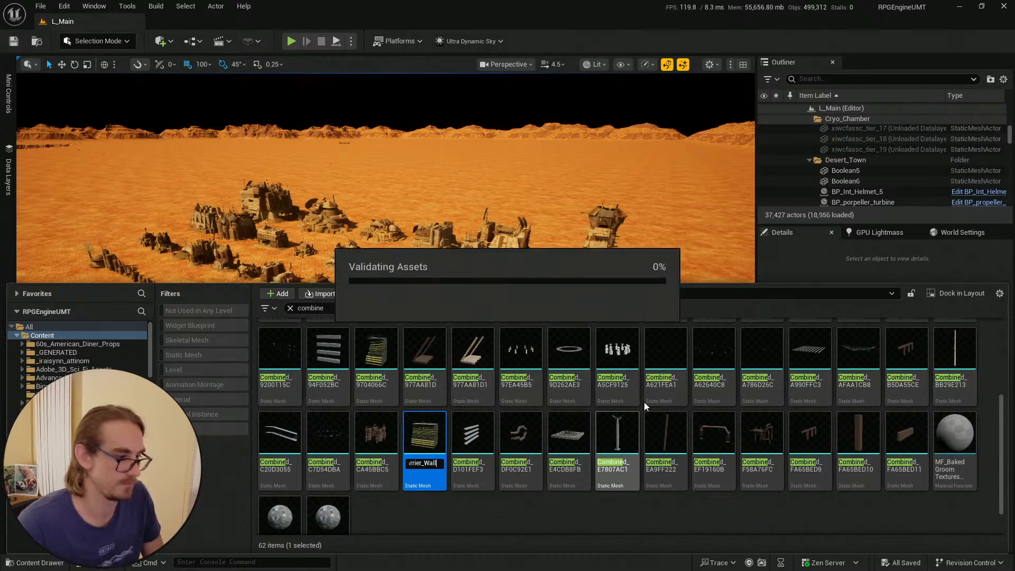
# Rename the angled wall mesh Combined_22901BAF as SM_Barrier_Wall_30d
pyautogui.scroll(1, 450, 423)
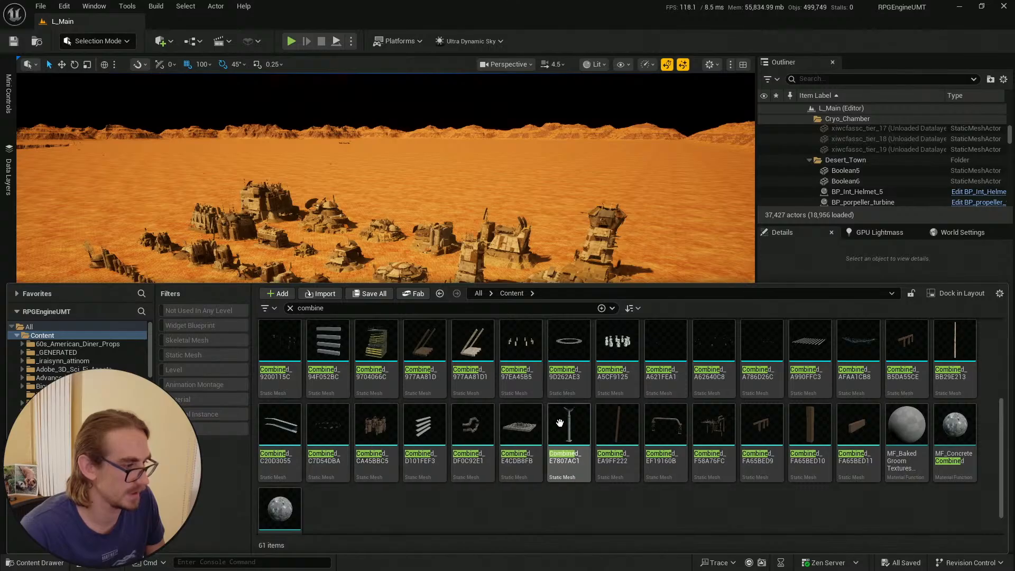
pyautogui.moveTo(998, 443); pyautogui.dragTo(996, 379)
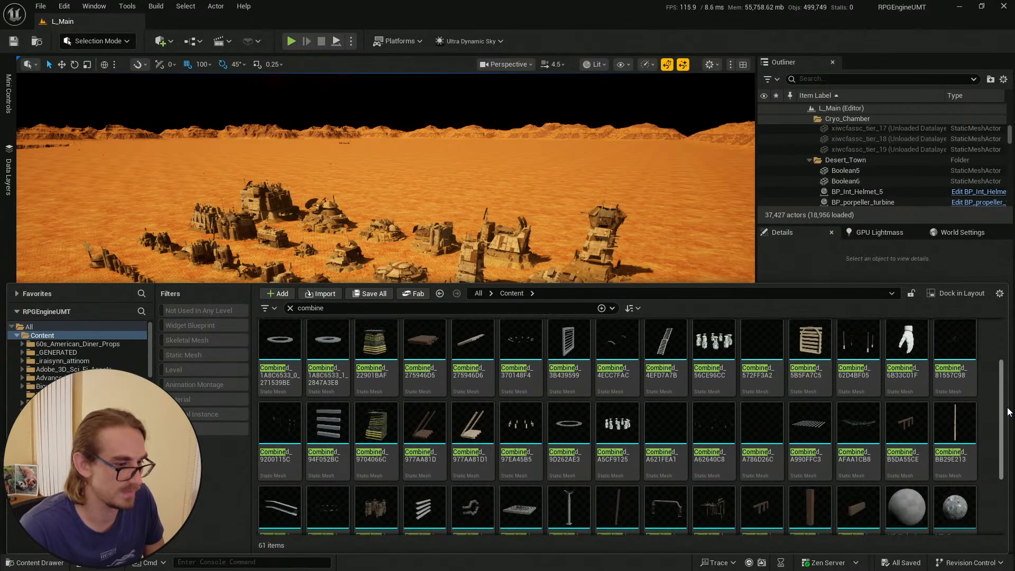
pyautogui.click(363, 347)
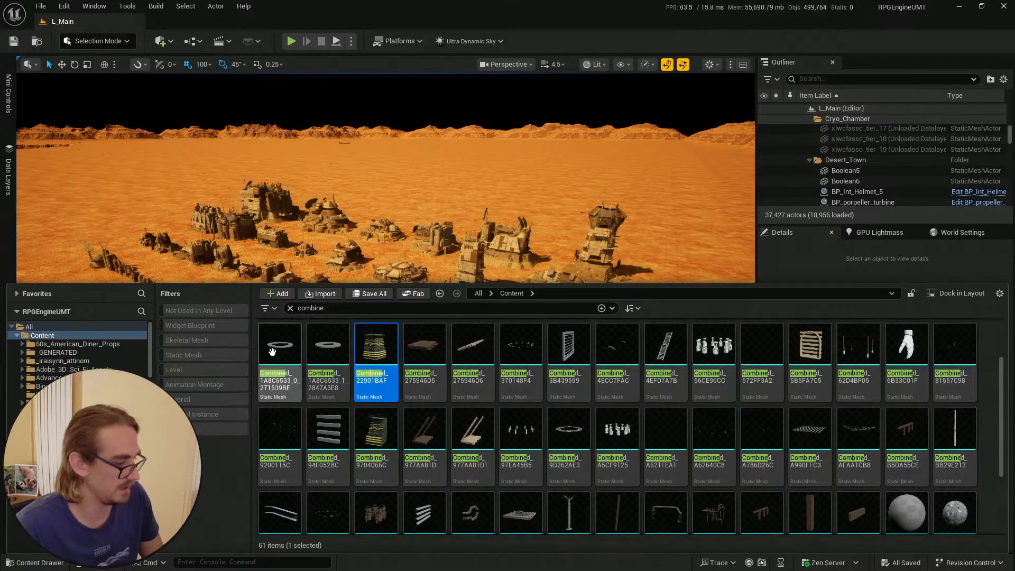
pyautogui.click(381, 395)
pyautogui.write('SM_')
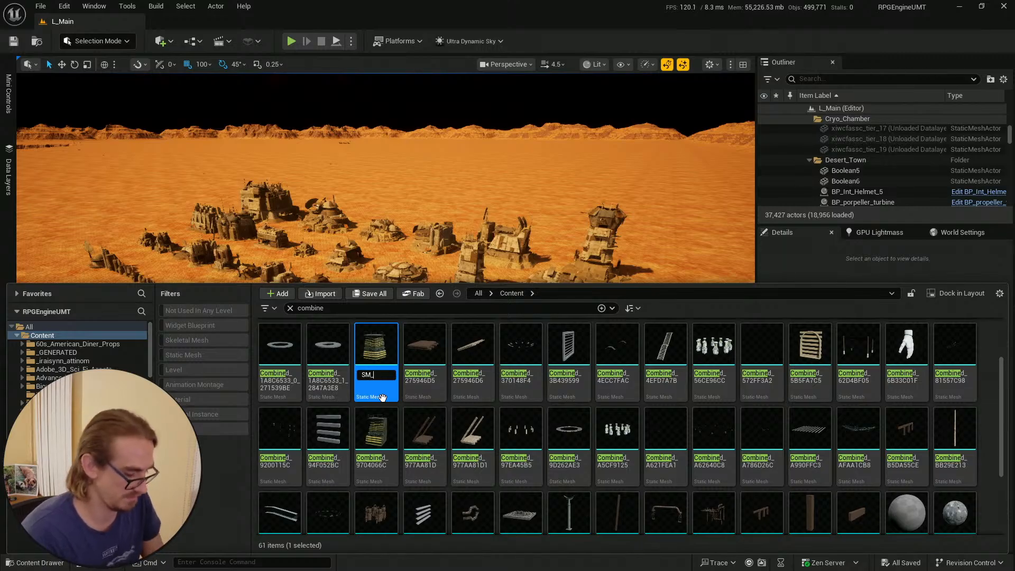
pyautogui.write('Barrier_')
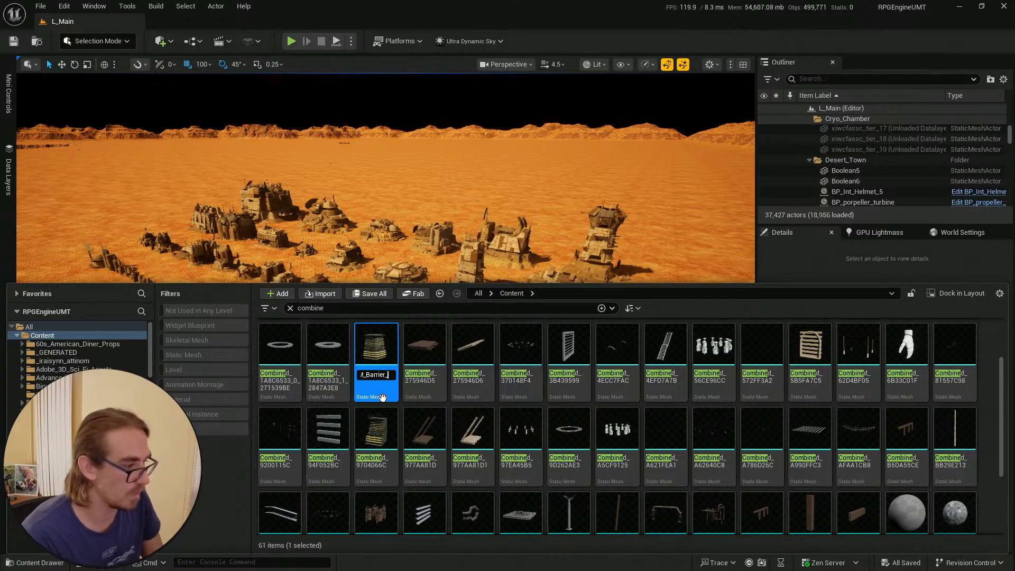
pyautogui.write('Wall')
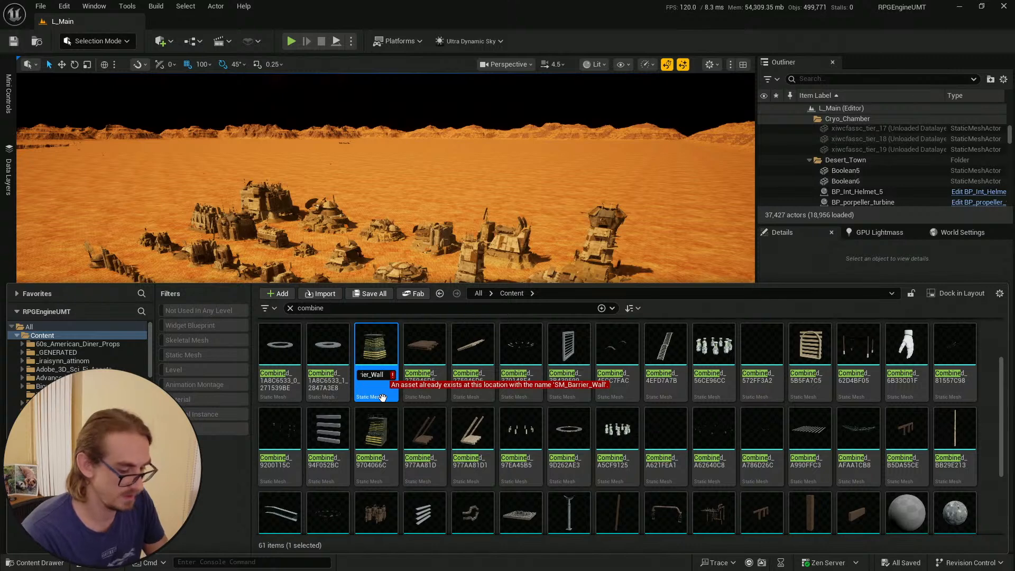
pyautogui.write('_30d')
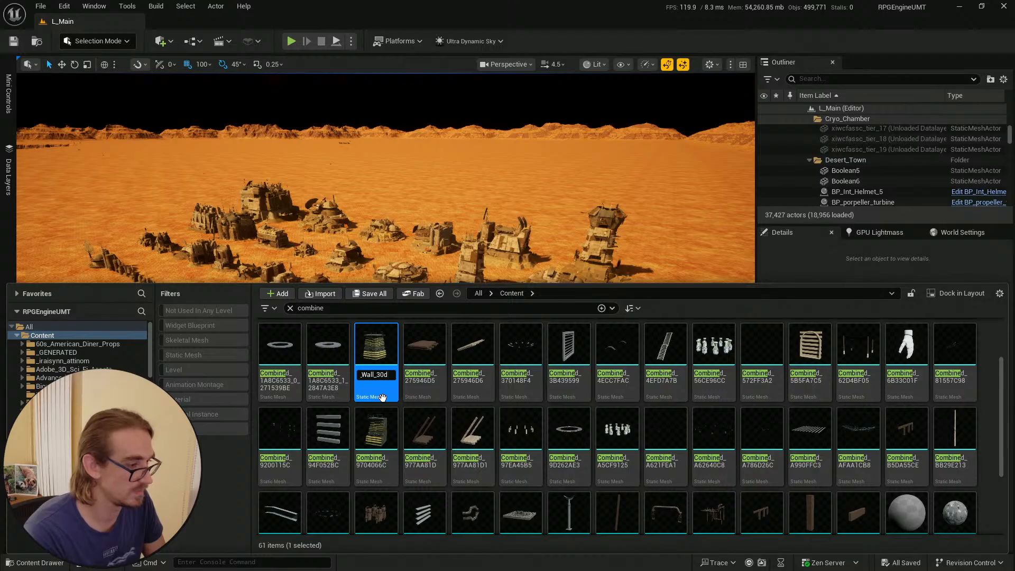
pyautogui.press('BackSpace')
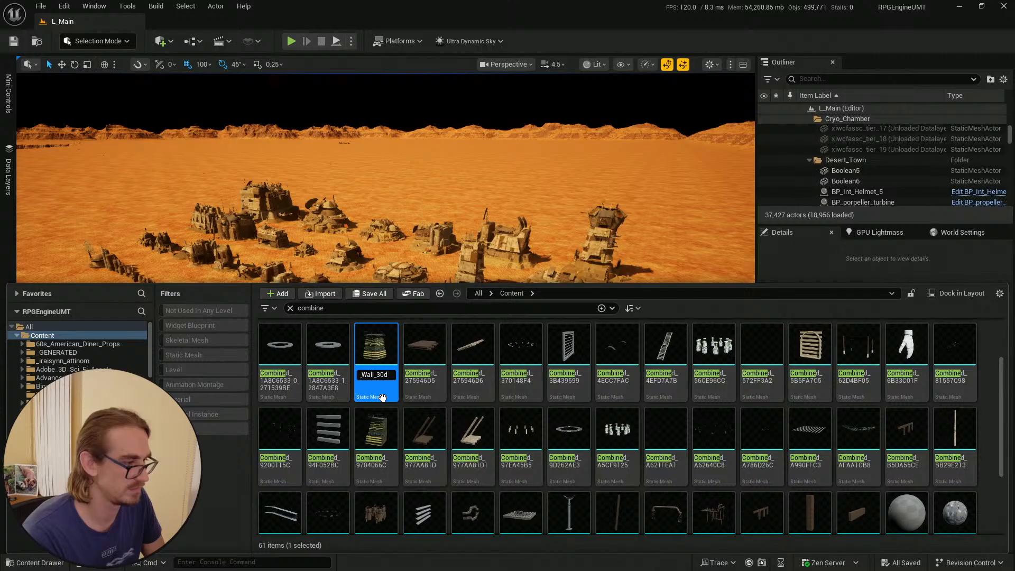
pyautogui.press('Return')
# Rename the corner wall mesh Combined_9704066C as SM_Barrier_Wall_90d
pyautogui.click(342, 412)
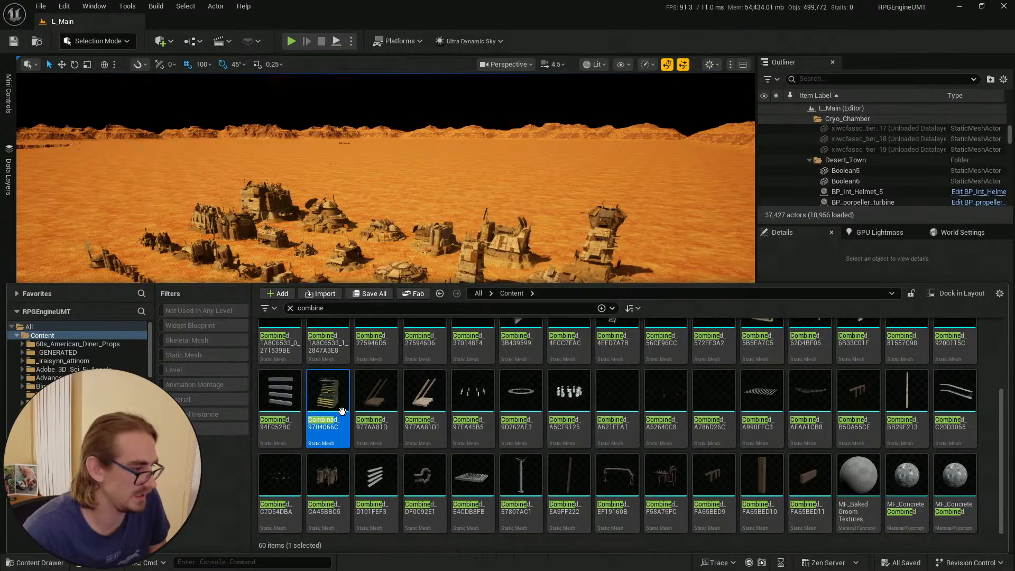
pyautogui.press('F2')
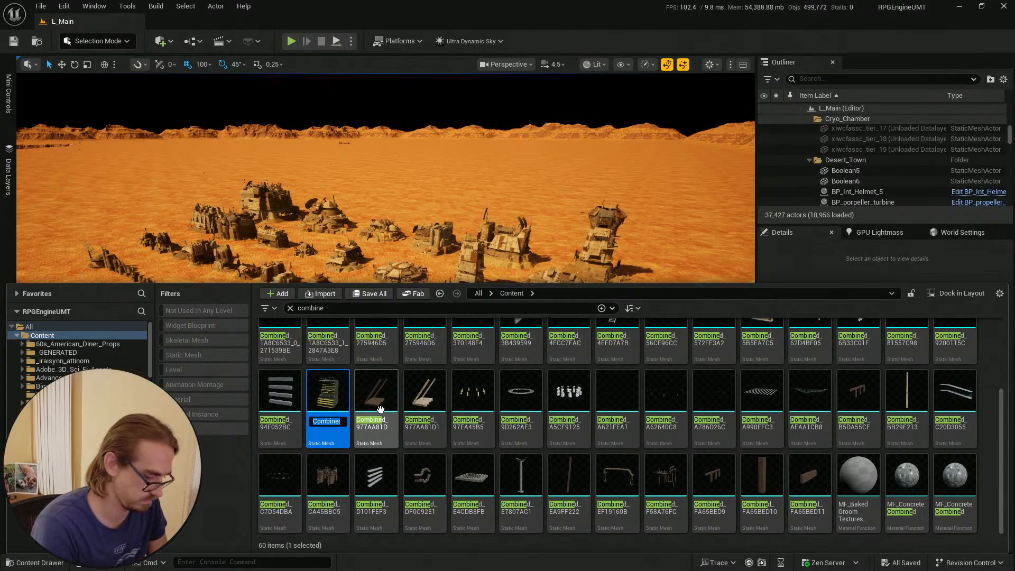
pyautogui.write('SM')
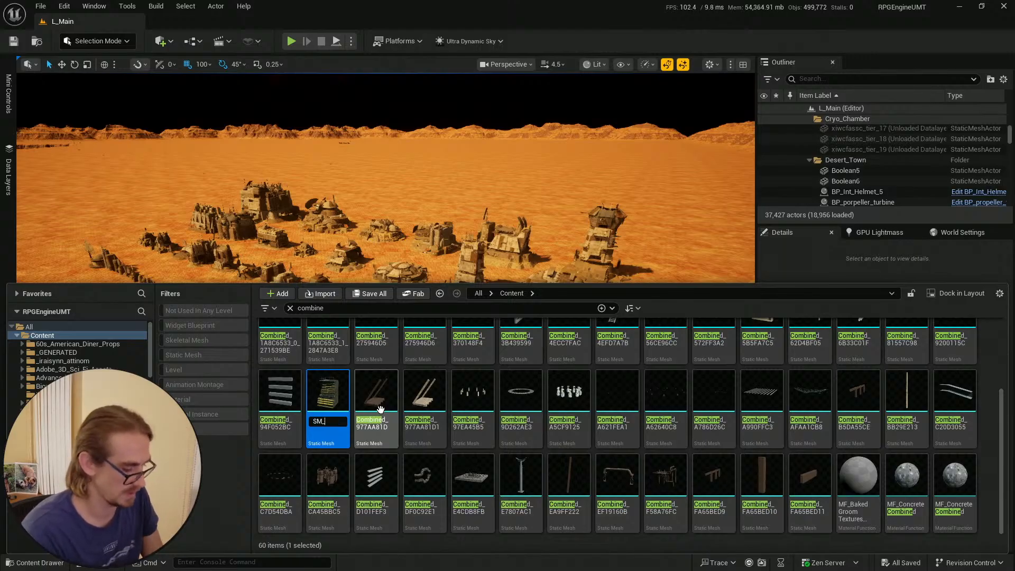
pyautogui.write('_Barrier')
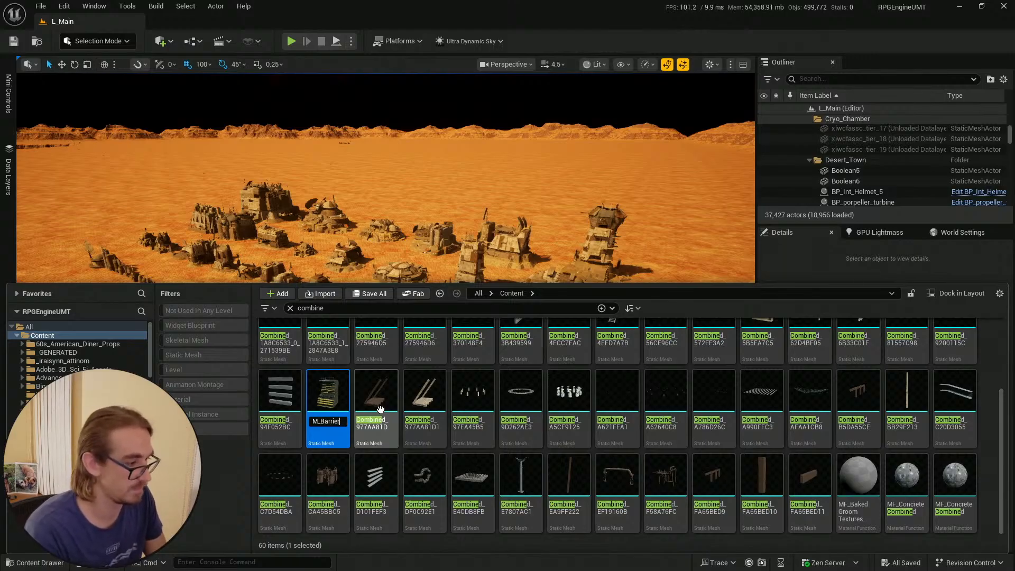
pyautogui.write('?')
pyautogui.press('BackSpace')
pyautogui.write('_')
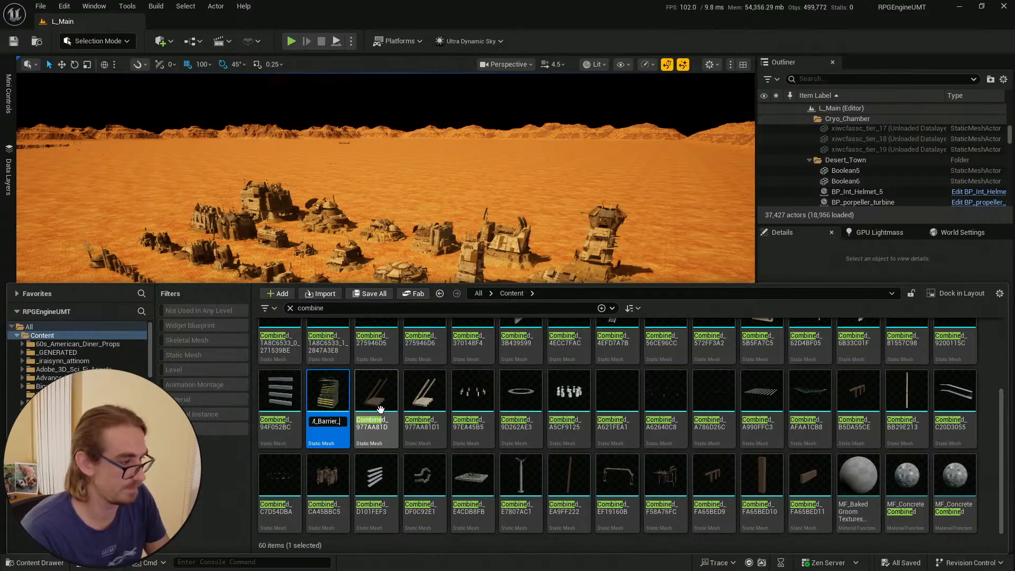
pyautogui.write('Wall')
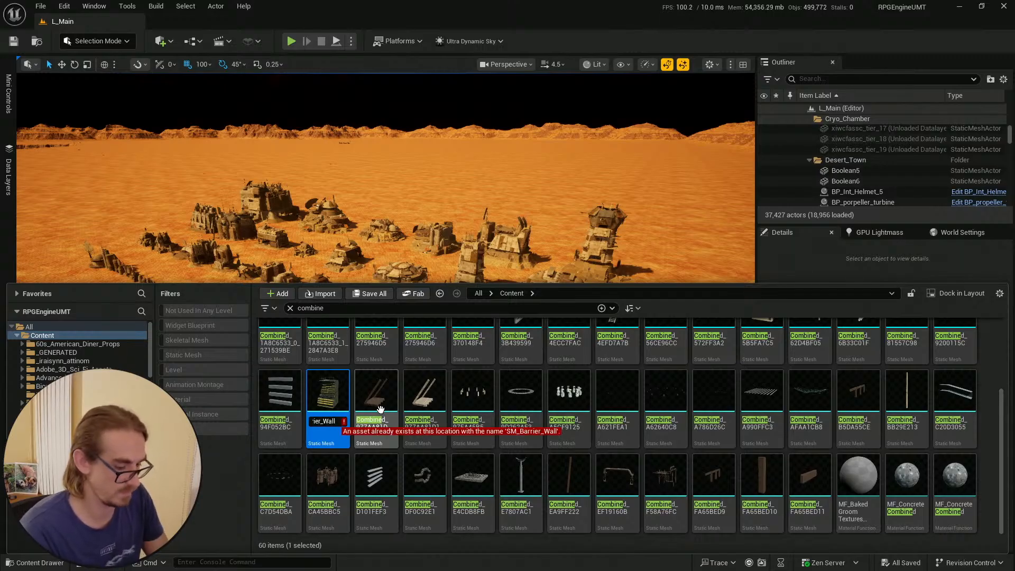
pyautogui.write('_90d')
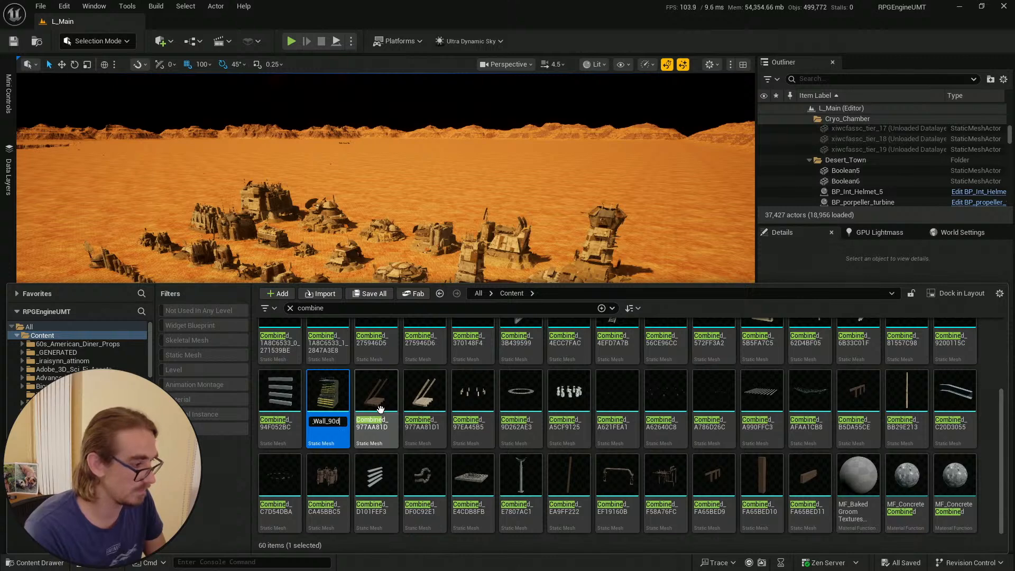
pyautogui.press('Return')
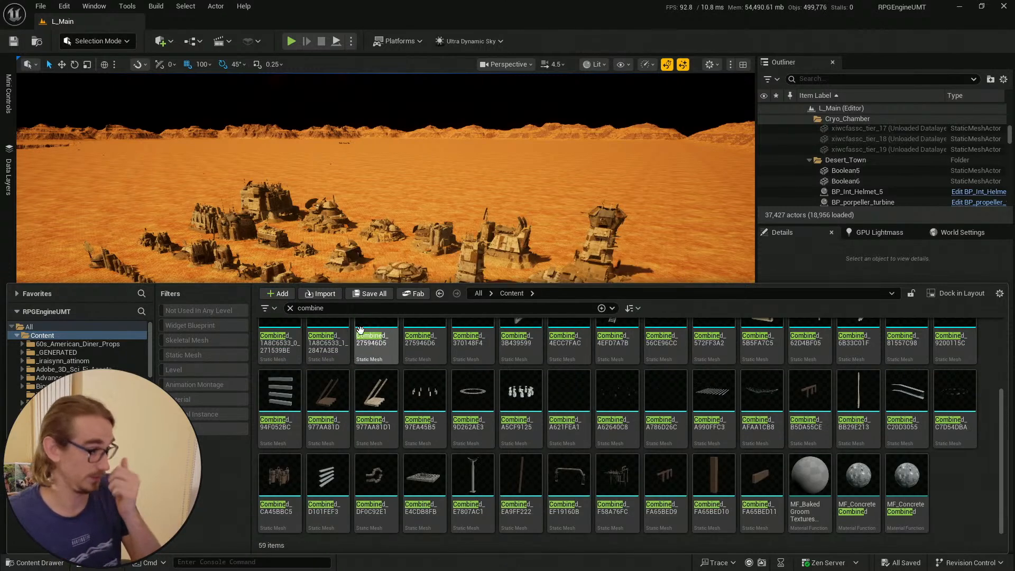
# Search the content for "barrier" and place the three SM_Barrier_Wall meshes together on the desert ground in front of the town buildings
pyautogui.click(359, 308)
pyautogui.hotkey('ctrl', 'a')
pyautogui.write('barrier')
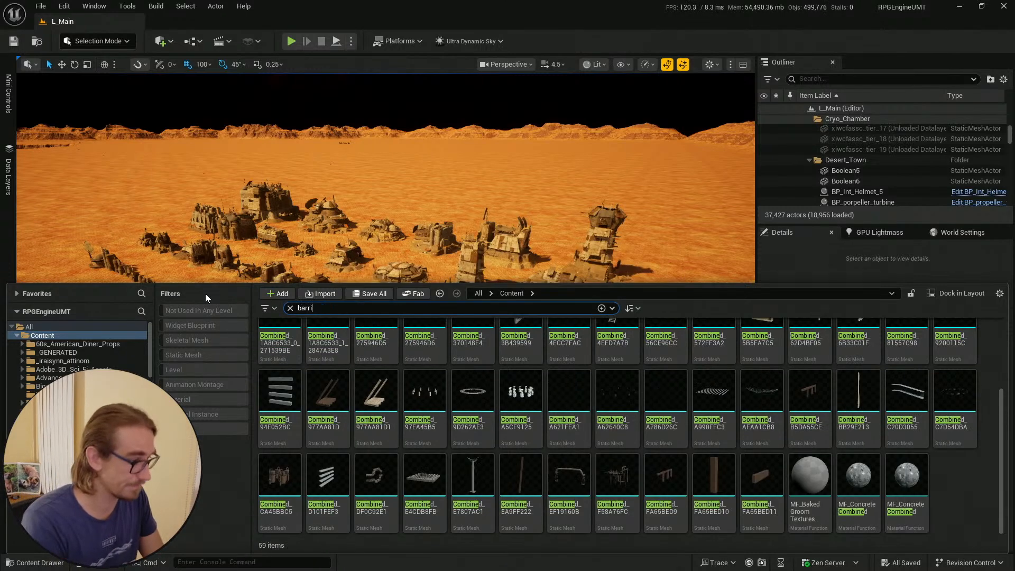
pyautogui.click(621, 390)
pyautogui.moveTo(621, 390); pyautogui.dragTo(536, 424)
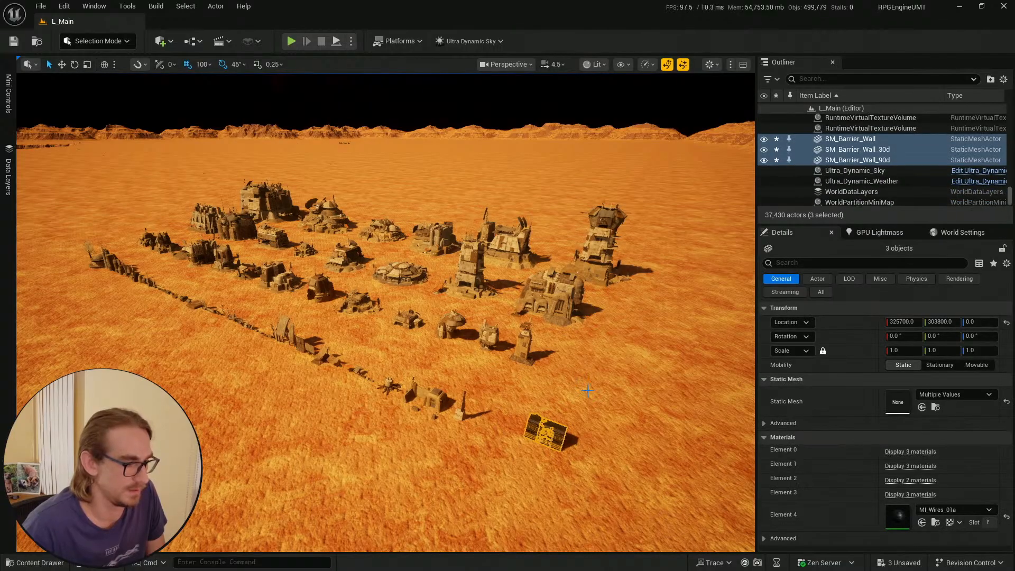
pyautogui.press('Escape')
# Focus on the placed wall segments and move SM_Barrier_Wall_30d along X to the far end of the straight wall
pyautogui.moveTo(585, 390); pyautogui.dragTo(592, 400, button='right')
pyautogui.moveTo(530, 375); pyautogui.dragTo(577, 396, button='right')
pyautogui.click(412, 341)
pyautogui.press('f')
pyautogui.moveTo(412, 341); pyautogui.dragTo(338, 359, button='right')
pyautogui.scroll(-3, 402, 338)
pyautogui.scroll(-1, 381, 370)
pyautogui.press('w')
pyautogui.moveTo(288, 245); pyautogui.dragTo(328, 246, button='right')
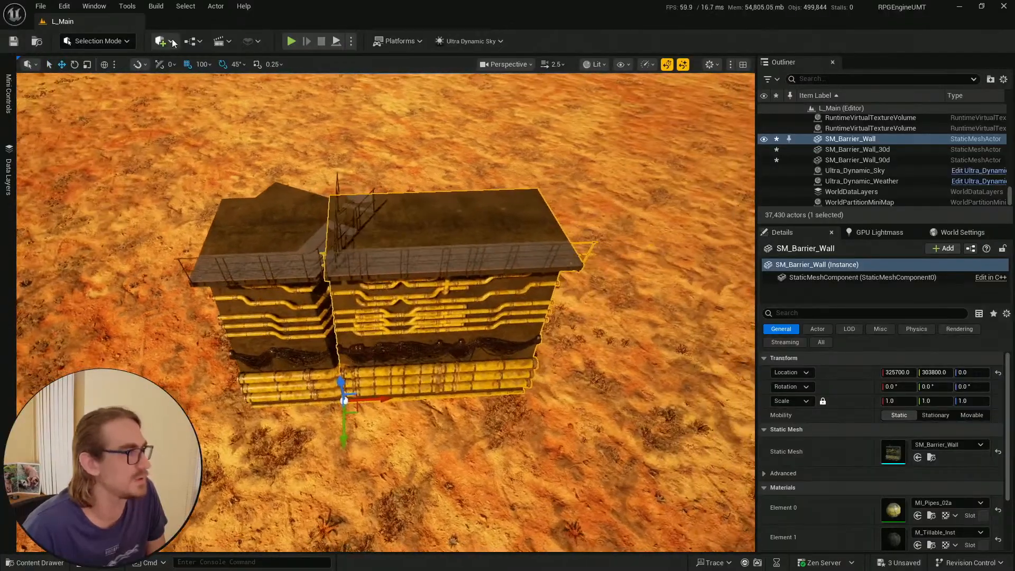
pyautogui.click(270, 200)
pyautogui.moveTo(381, 398); pyautogui.dragTo(606, 385)
pyautogui.click(367, 404)
# Move SM_Barrier_Wall_90d along X against the other end of the straight wall and clear the selection
pyautogui.click(344, 243)
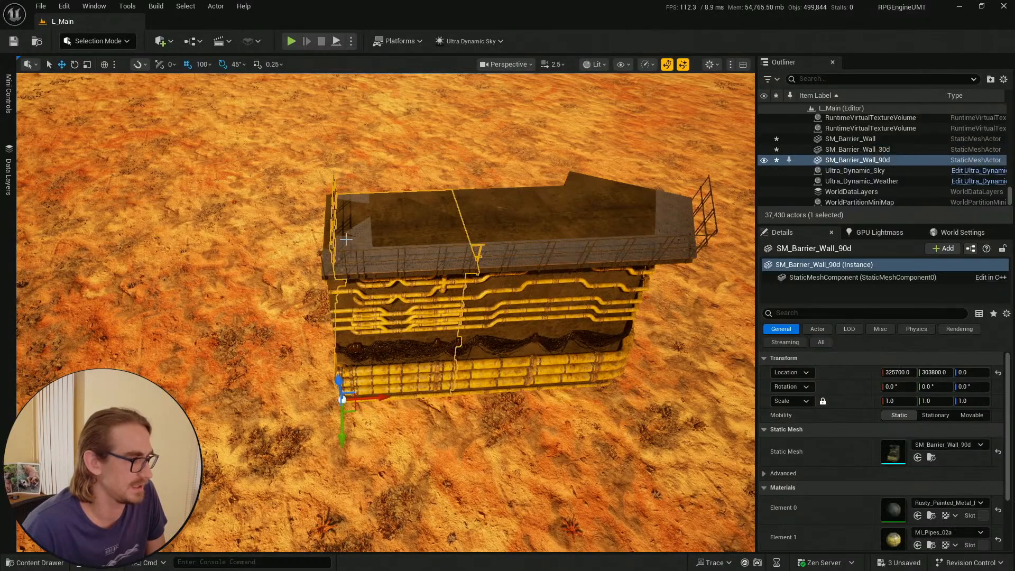
pyautogui.click(326, 284)
pyautogui.click(378, 390)
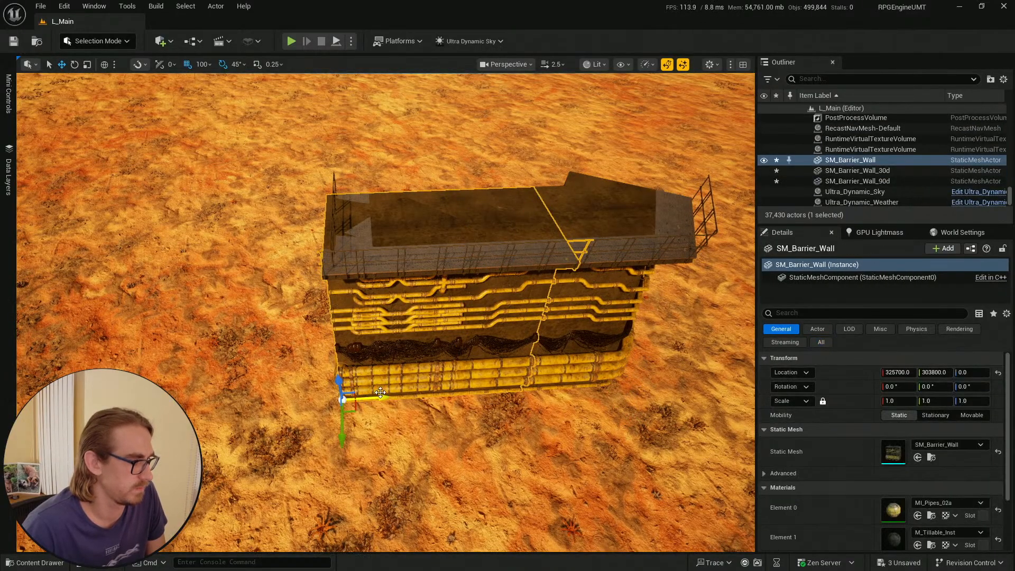
pyautogui.click(333, 217)
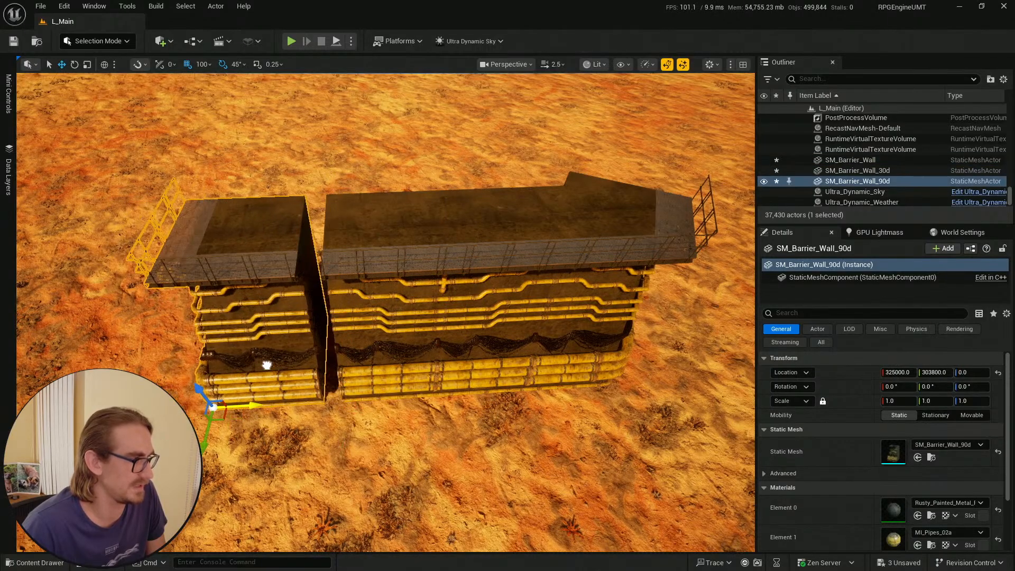
pyautogui.press('Escape')
# Examine the assembled barrier wall in the desert from ground level and from above, checking its pipes, cables and catwalk
pyautogui.moveTo(271, 368); pyautogui.dragTo(507, 270, button='right')
pyautogui.press('w')
pyautogui.press('d')
pyautogui.scroll(-1, 271, 368)
pyautogui.press('a')
pyautogui.press('s')
pyautogui.press('w')
pyautogui.scroll(-2, 491, 344)
pyautogui.press('a')
pyautogui.moveTo(416, 268); pyautogui.dragTo(465, 273, button='right')
pyautogui.scroll(-1, 416, 268)
pyautogui.press('a')
pyautogui.press('w')
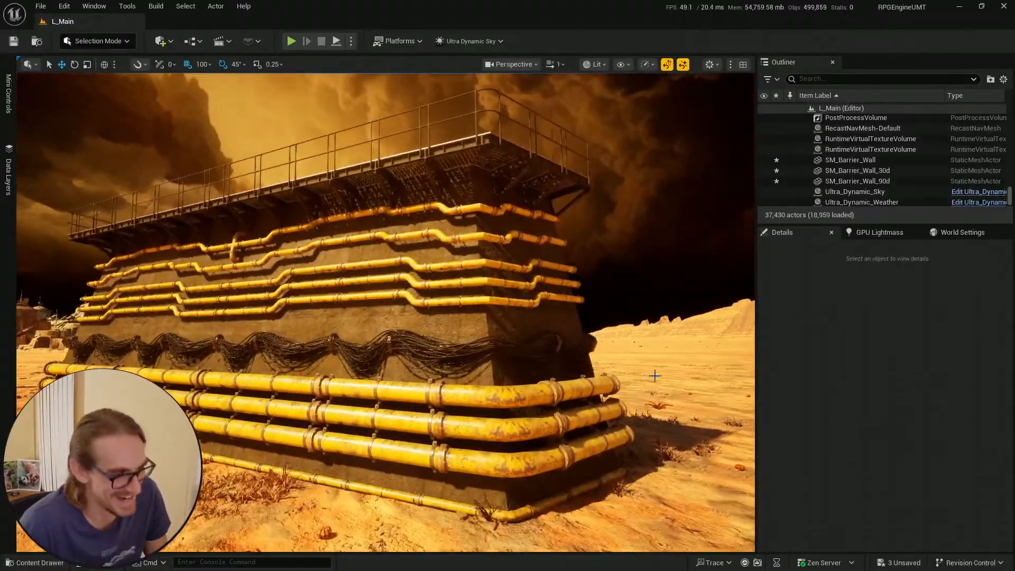
pyautogui.press('s')
pyautogui.scroll(1, 655, 382)
pyautogui.moveTo(654, 376); pyautogui.dragTo(682, 444, button='right')
pyautogui.press('e')
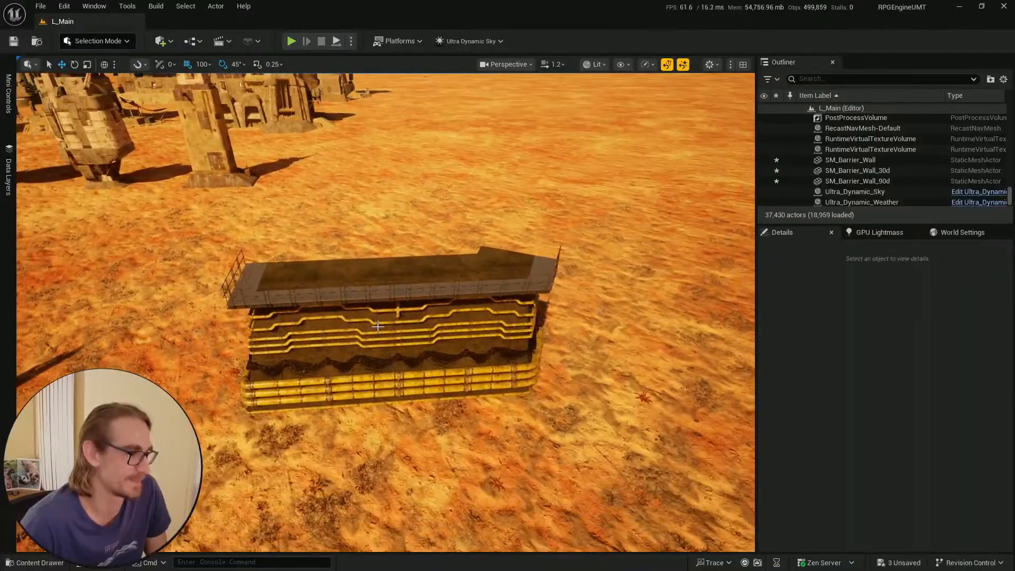
# Save the level with the assembled barrier wall
pyautogui.hotkey('ctrl', 's')
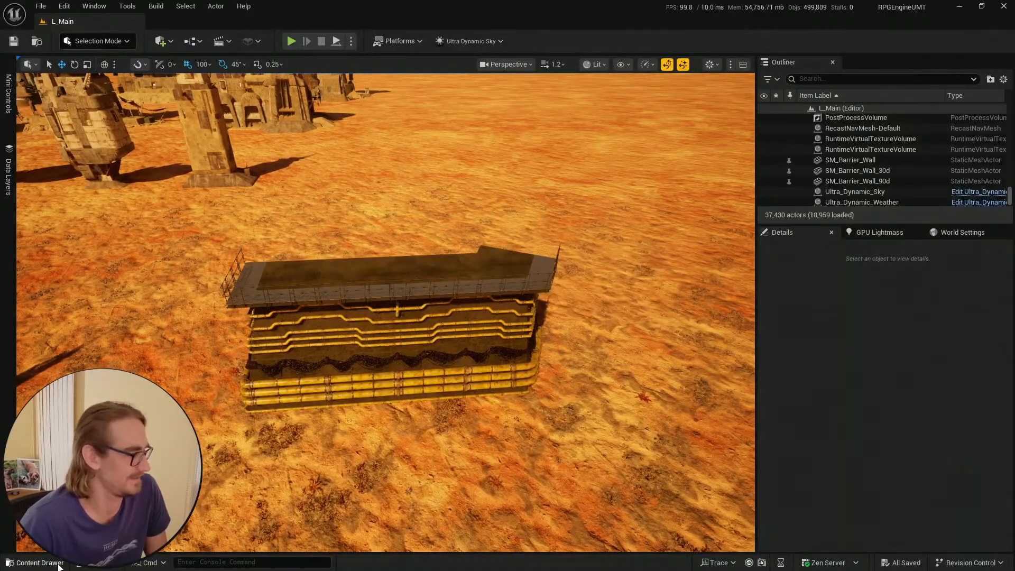
pyautogui.hotkey('ctrl', 'space')
pyautogui.moveTo(544, 255); pyautogui.dragTo(547, 283, button='right')
pyautogui.press('w')
pyautogui.scroll(-2, 560, 241)
pyautogui.press('w')
pyautogui.press('e')
pyautogui.scroll(2, 566, 233)
pyautogui.press('s')
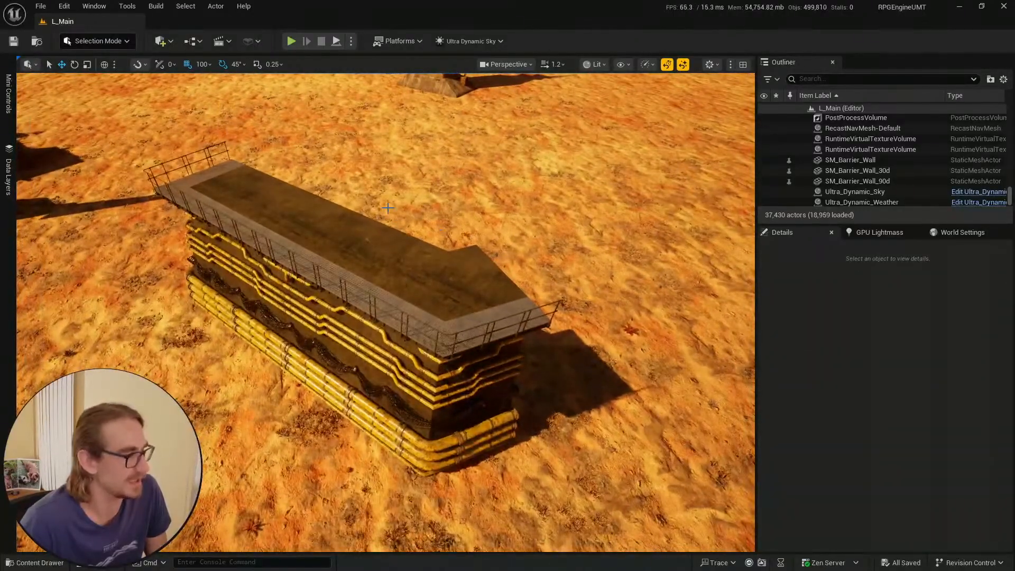
pyautogui.click(14, 40)
pyautogui.click(37, 562)
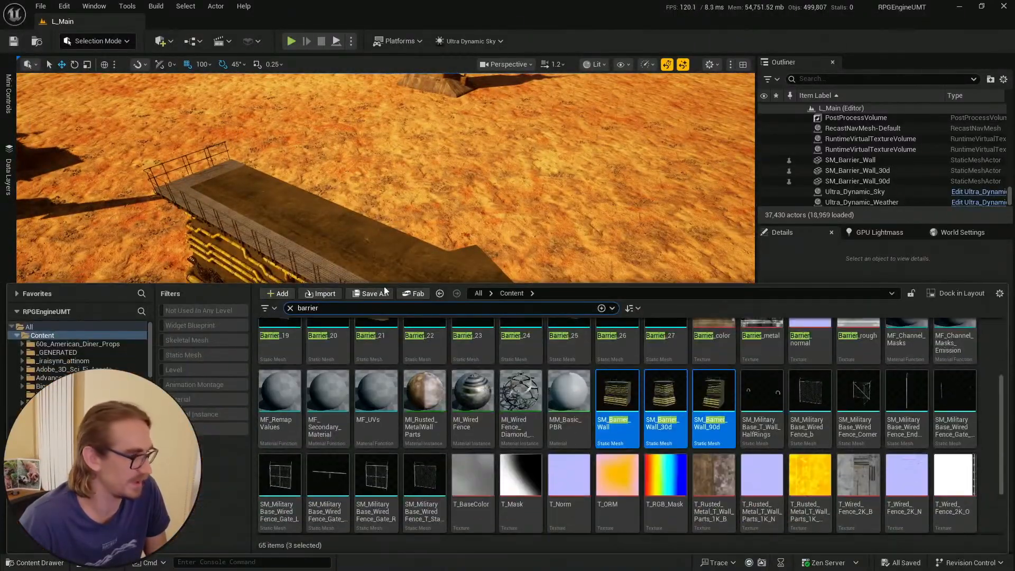
pyautogui.click(13, 41)
pyautogui.moveTo(465, 232); pyautogui.dragTo(465, 227, button='right')
pyautogui.press('q')
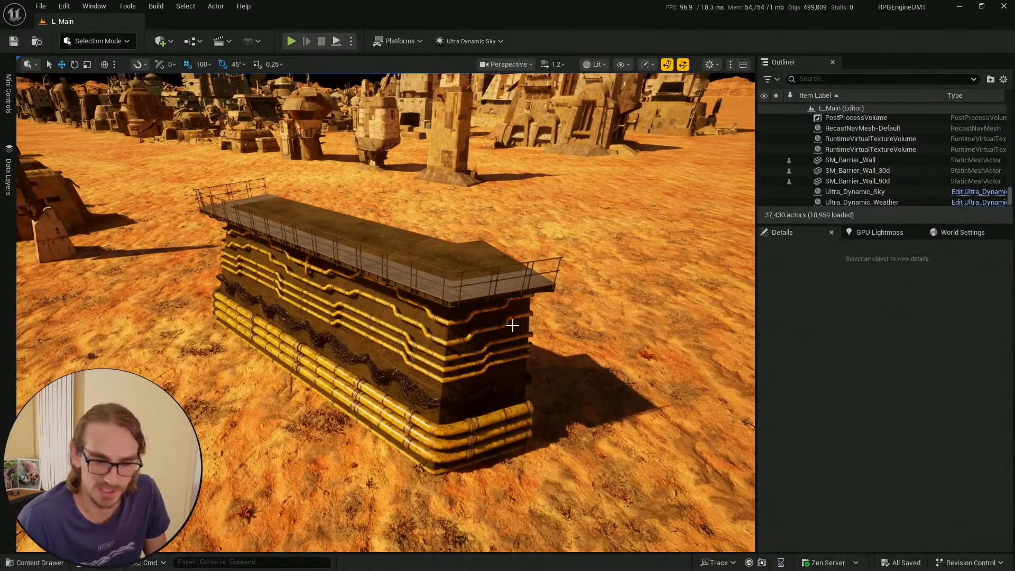
# Select KB3D_OTP_BldgSM_I_Building in the town and locate its KB3D_OTP_StuccoDark material in the project content
pyautogui.press('w')
pyautogui.moveTo(513, 325); pyautogui.dragTo(455, 290, button='right')
pyautogui.scroll(8, 512, 326)
pyautogui.press('e')
pyautogui.press('w')
pyautogui.scroll(-2, 512, 326)
pyautogui.press('w')
pyautogui.scroll(-5, 512, 325)
pyautogui.press('w')
pyautogui.scroll(-2, 513, 326)
pyautogui.press('s')
pyautogui.press('w')
pyautogui.press('e')
pyautogui.scroll(-3, 448, 282)
pyautogui.press('s')
pyautogui.click(456, 289)
pyautogui.scroll(-10, 965, 475)
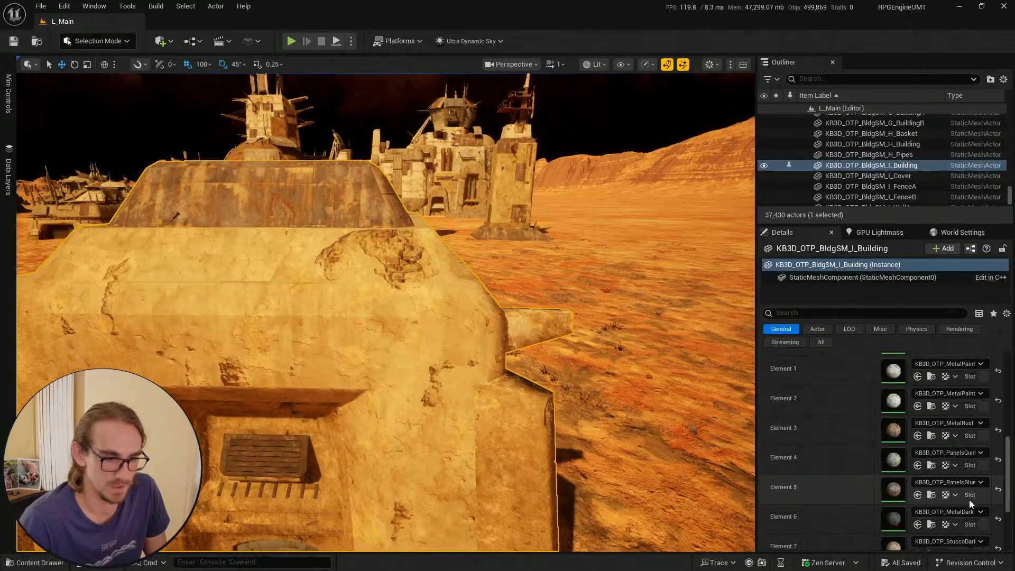
pyautogui.scroll(-1, 956, 455)
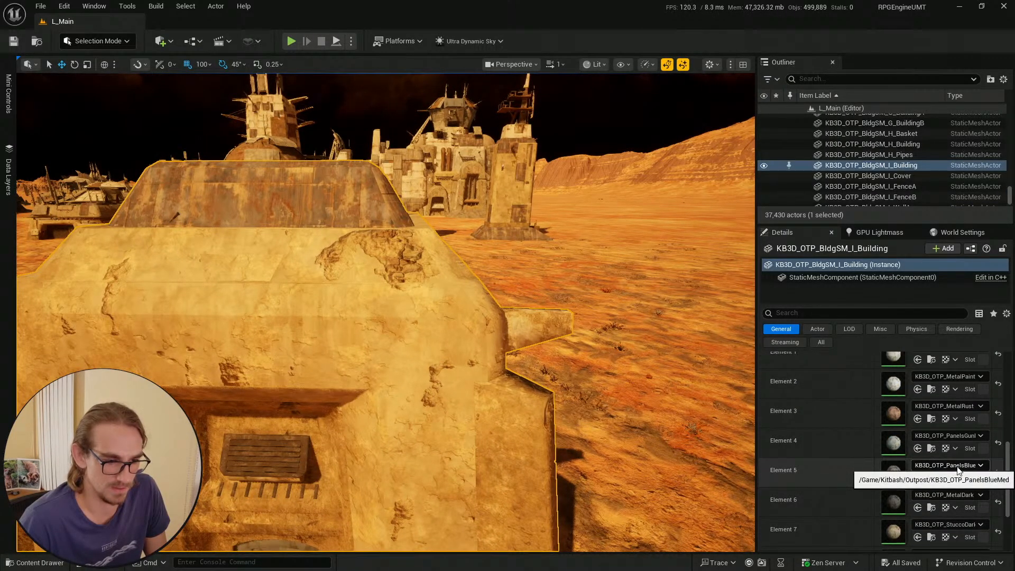
pyautogui.scroll(-1, 957, 467)
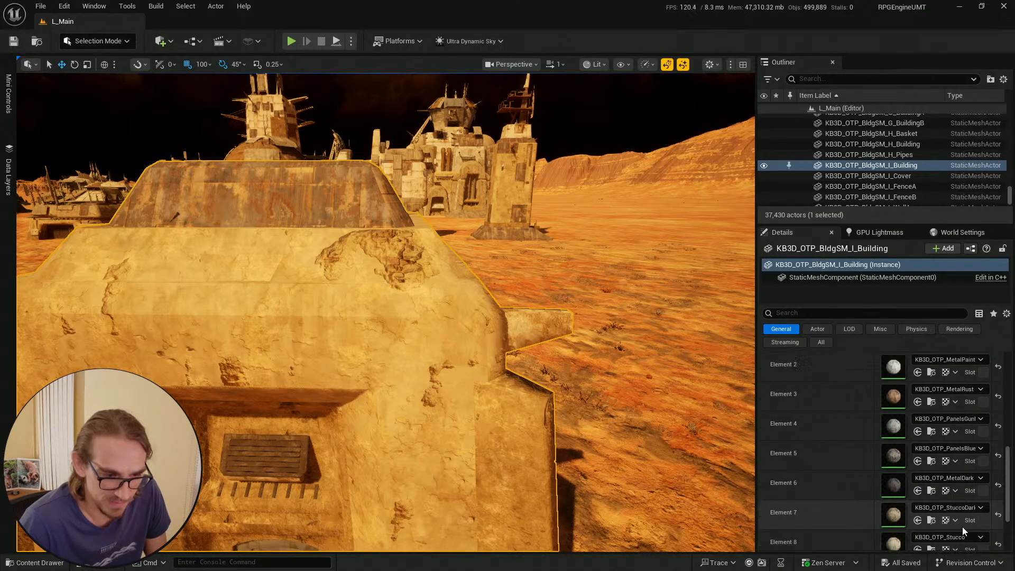
pyautogui.click(932, 521)
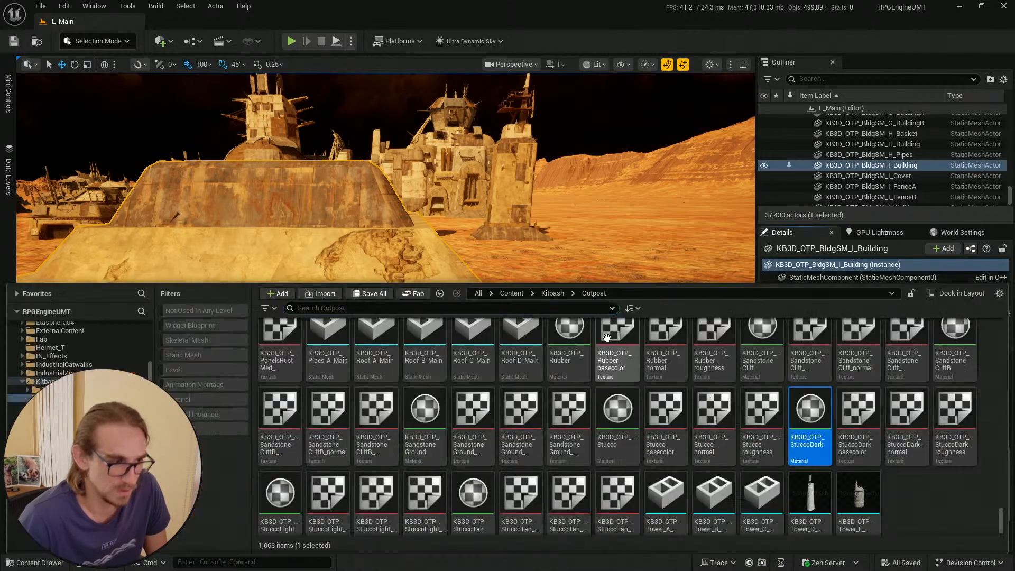
# Replace the M_Tillable_Inst material on SM_Barrier_Wall_90d with KB3D_OTP_StuccoDark
pyautogui.press('w')
pyautogui.moveTo(597, 222); pyautogui.dragTo(698, 265, button='right')
pyautogui.scroll(5, 693, 206)
pyautogui.press('w')
pyautogui.moveTo(444, 265); pyautogui.dragTo(523, 317, button='right')
pyautogui.click(444, 333)
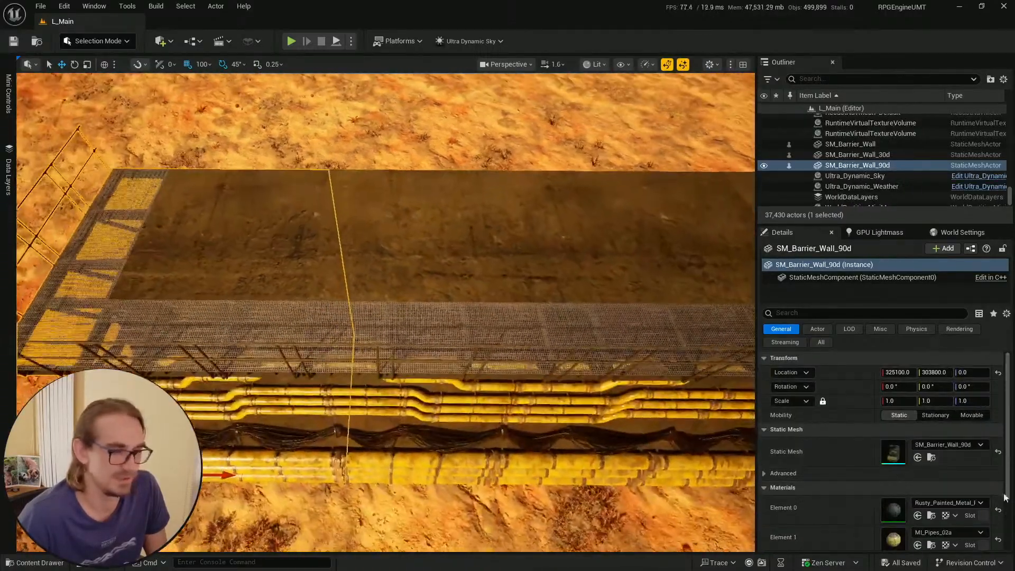
pyautogui.scroll(-4, 906, 469)
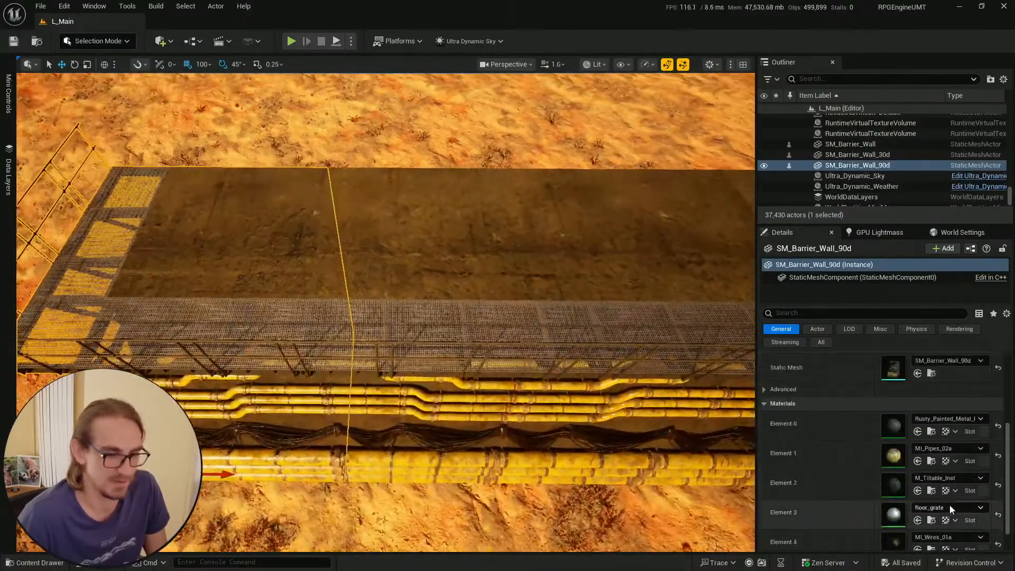
pyautogui.click(919, 494)
pyautogui.moveTo(396, 260); pyautogui.dragTo(433, 284, button='right')
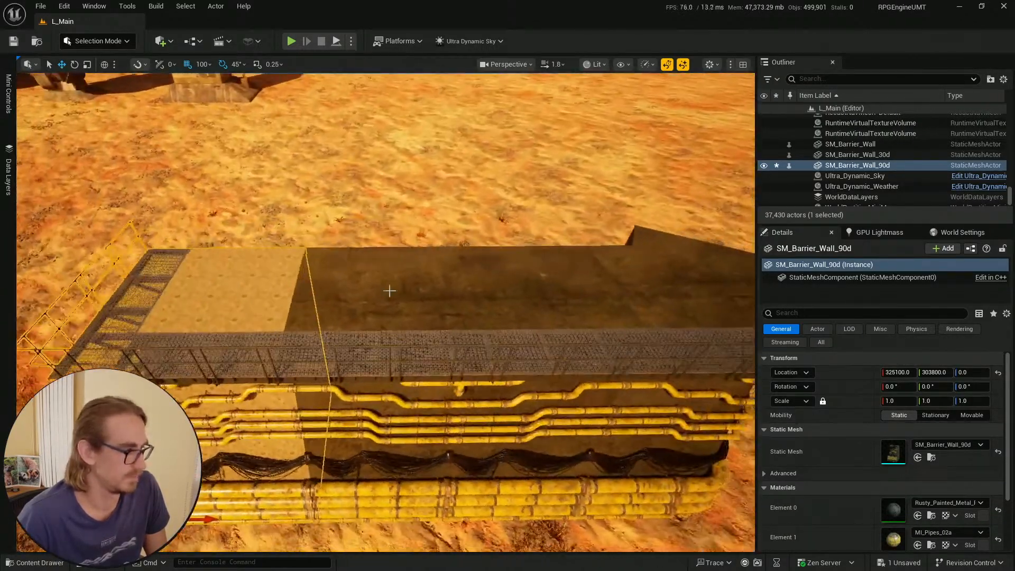
# Assign KB3D_OTP_StuccoDark to the M_Tillable_Inst slots of SM_Barrier_Wall and SM_Barrier_Wall_30d, and clear the selection
pyautogui.click(611, 360)
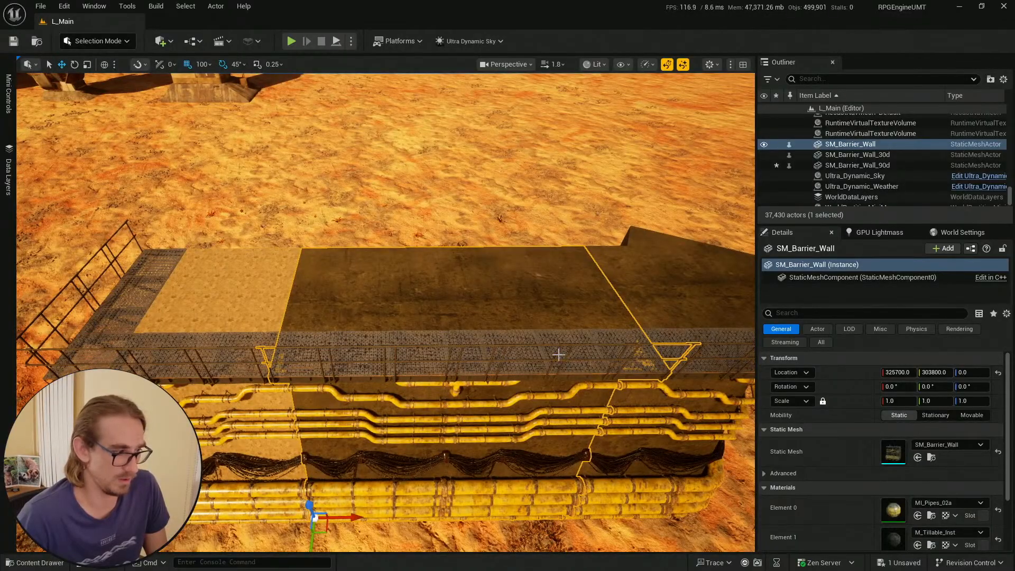
pyautogui.click(918, 545)
pyautogui.click(699, 315)
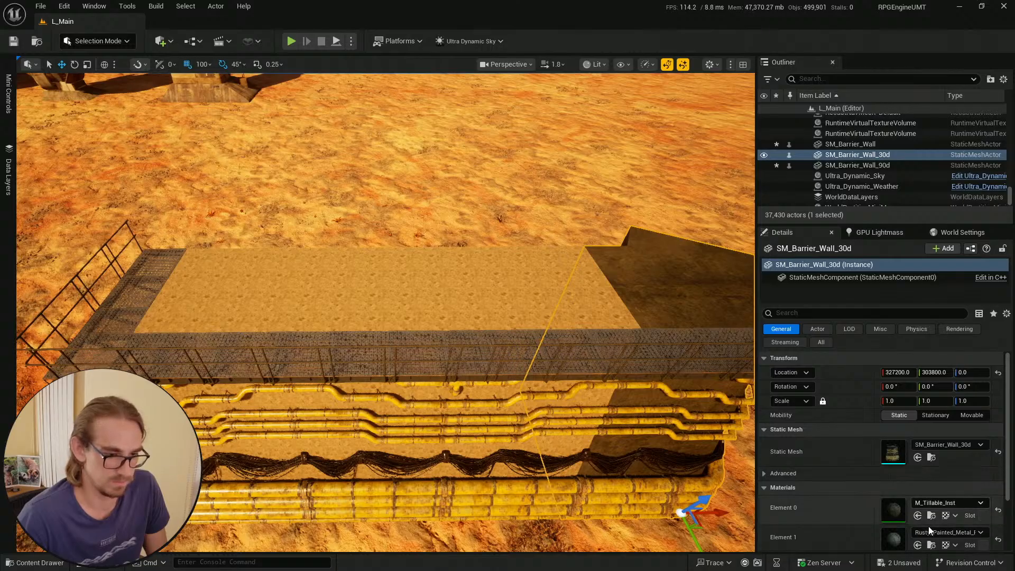
pyautogui.scroll(-4, 928, 541)
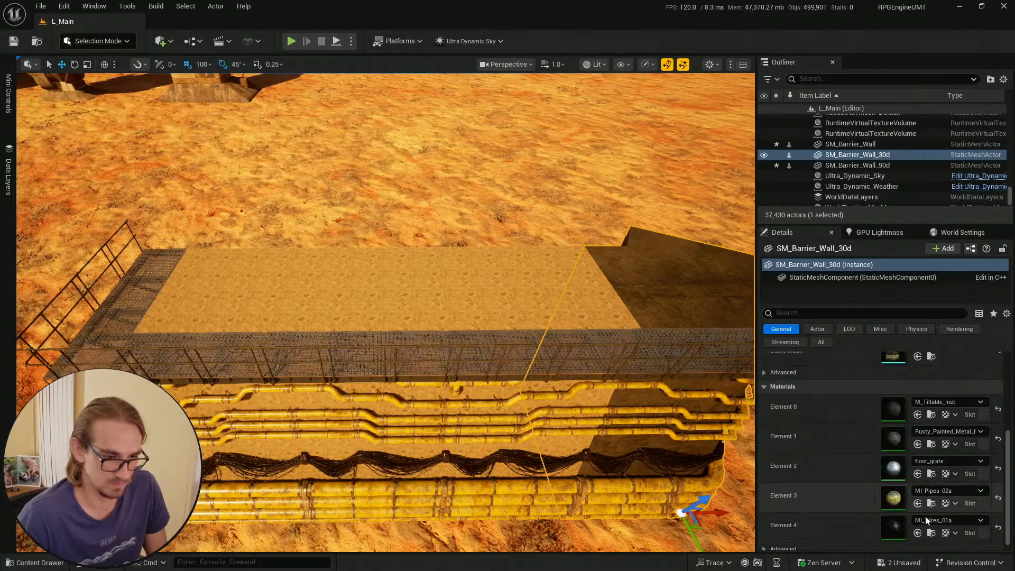
pyautogui.click(917, 415)
pyautogui.press('Escape')
pyautogui.moveTo(507, 370); pyautogui.dragTo(534, 317, button='right')
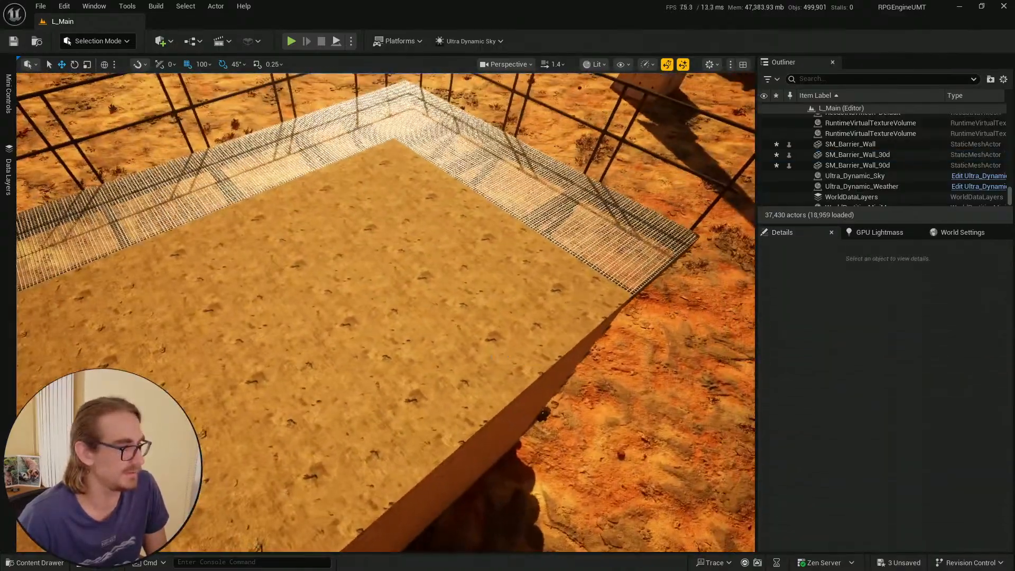
# Select SM_Barrier_Wall_90d and switch to the UV tools of Modeling Mode
pyautogui.click(503, 359)
pyautogui.moveTo(502, 358); pyautogui.dragTo(502, 317, button='right')
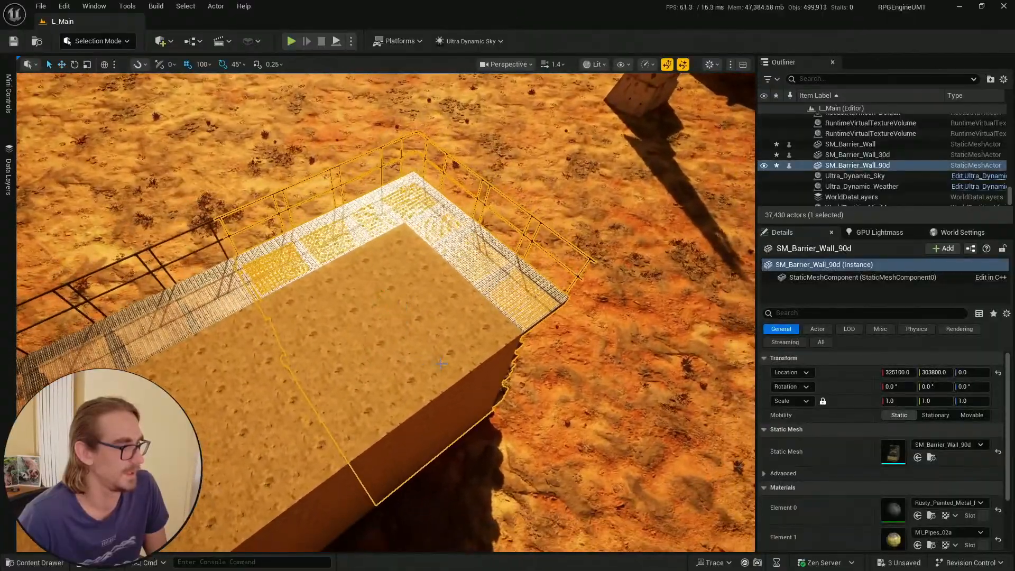
pyautogui.moveTo(441, 363); pyautogui.dragTo(443, 364, button='right')
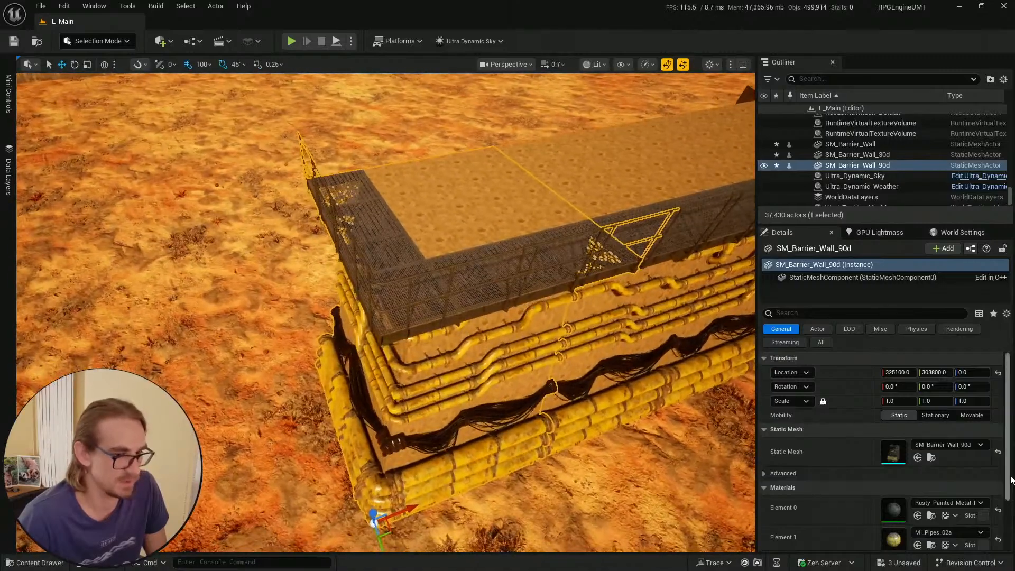
pyautogui.scroll(-3, 931, 475)
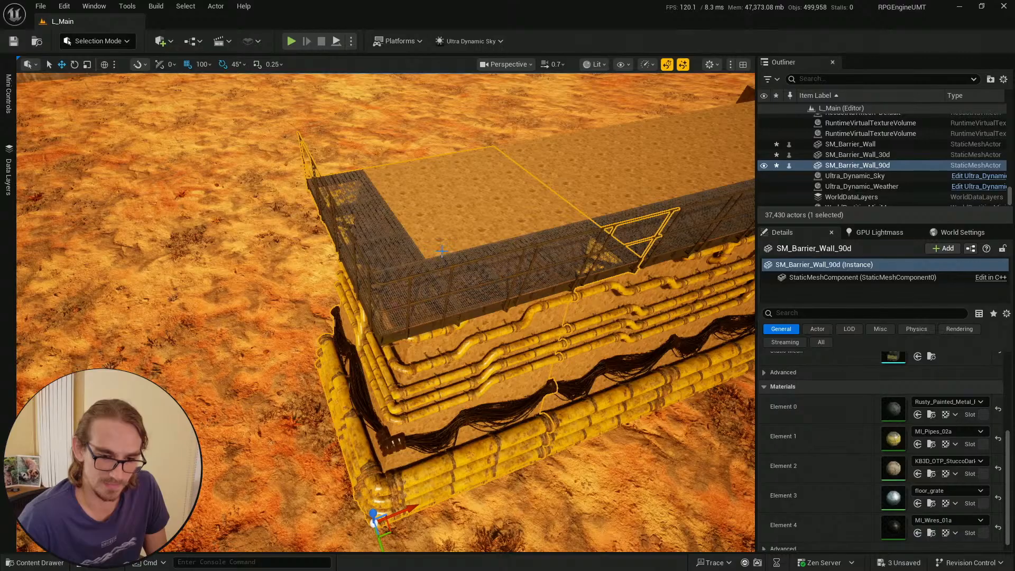
pyautogui.moveTo(442, 250); pyautogui.dragTo(215, 288, button='right')
pyautogui.scroll(-1, 629, 249)
pyautogui.scroll(2, 447, 232)
pyautogui.click(116, 42)
pyautogui.click(108, 142)
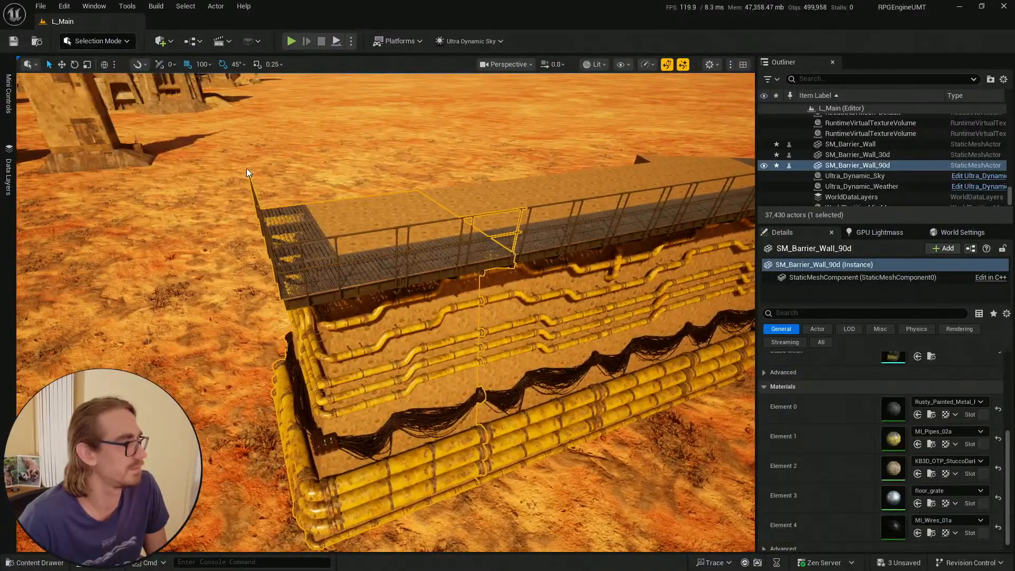
pyautogui.click(43, 244)
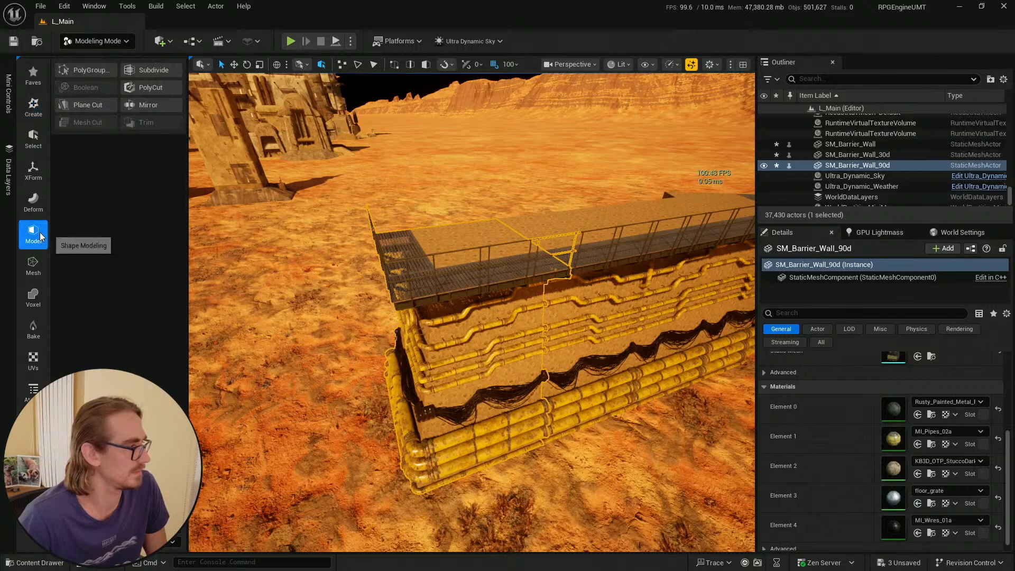
pyautogui.click(32, 359)
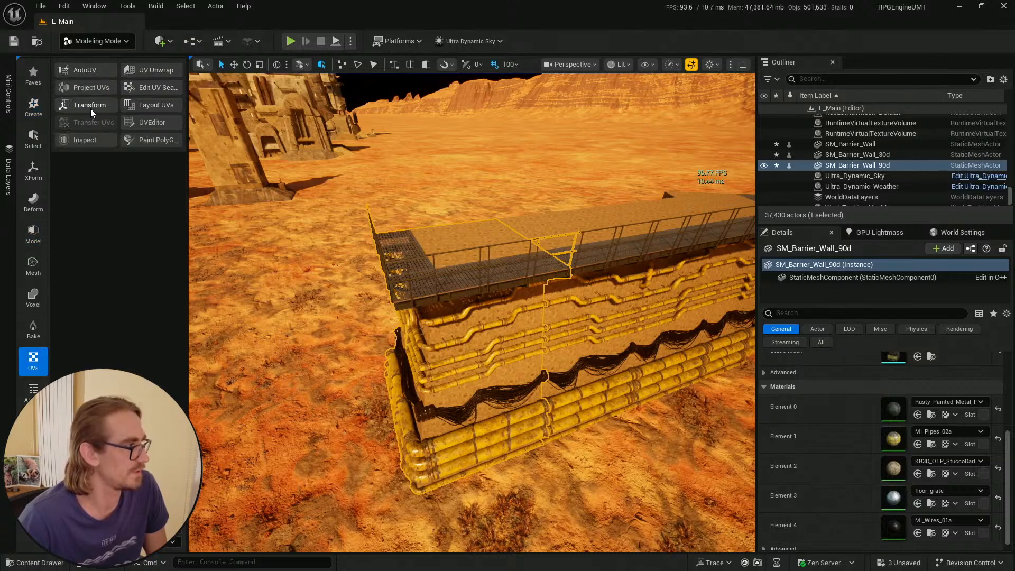
# Try UV Transform on SM_Barrier_Wall_90d, picking the stucco islands on its front and back faces
pyautogui.click(103, 106)
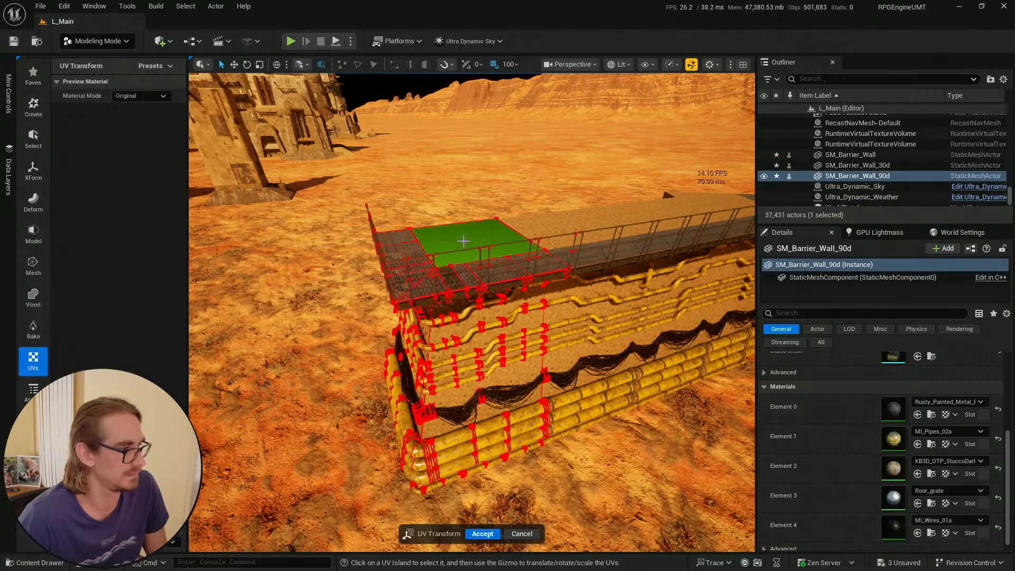
pyautogui.press('w')
pyautogui.moveTo(448, 185); pyautogui.dragTo(449, 143, button='right')
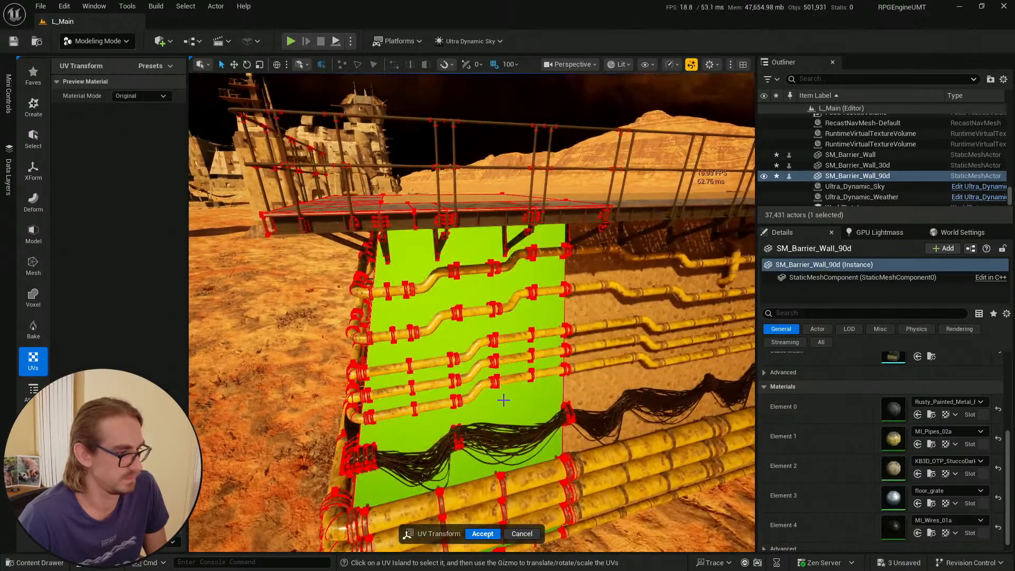
pyautogui.click(504, 400)
pyautogui.press('a')
pyautogui.moveTo(491, 395); pyautogui.dragTo(584, 408, button='right')
pyautogui.moveTo(414, 260); pyautogui.dragTo(507, 254, button='right')
pyautogui.press('e')
pyautogui.press('w')
pyautogui.press('a')
pyautogui.click(458, 250)
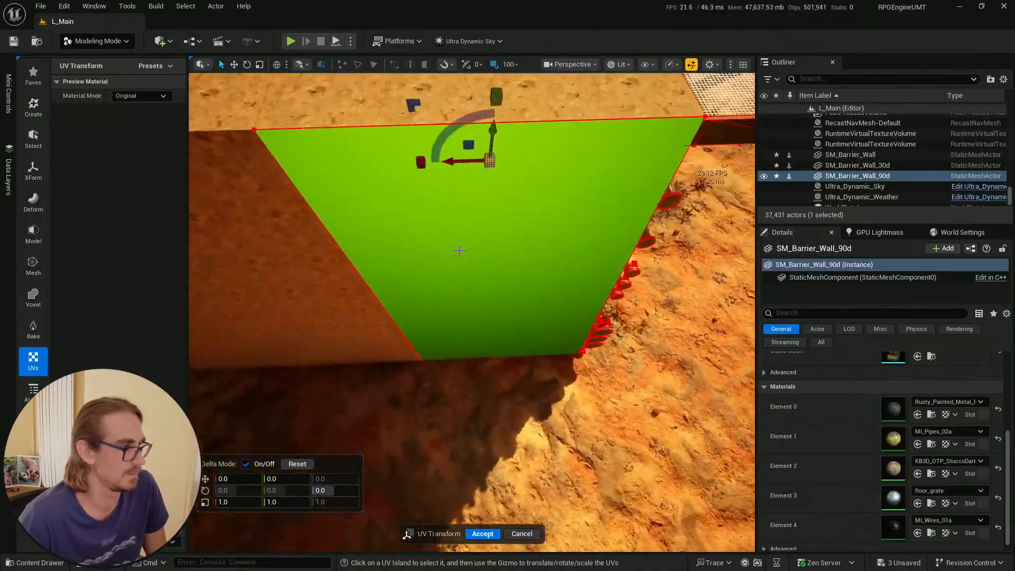
pyautogui.press('a')
pyautogui.moveTo(441, 290); pyautogui.dragTo(542, 254, button='right')
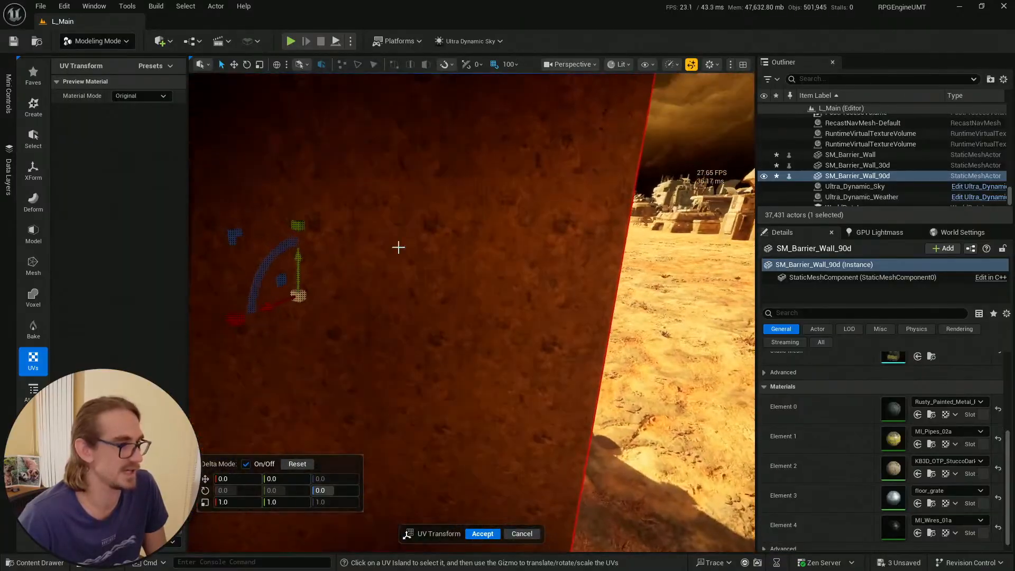
pyautogui.press('d')
pyautogui.moveTo(441, 290); pyautogui.dragTo(285, 338, button='right')
pyautogui.press('e')
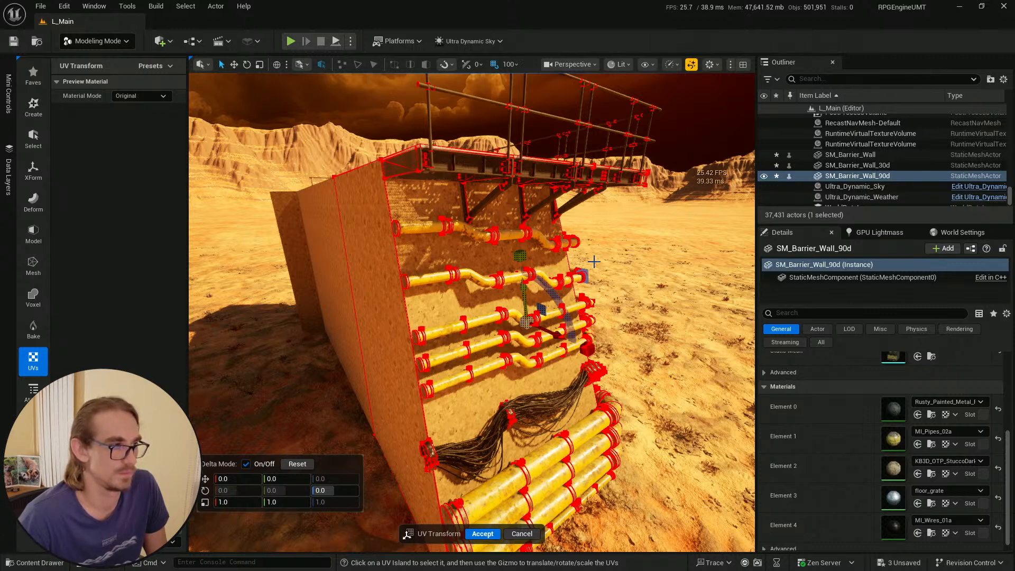
# Try to enlarge the stucco texture on the top face of SM_Barrier_Wall_90d and cancel the UV transform
pyautogui.moveTo(629, 296); pyautogui.dragTo(359, 338, button='right')
pyautogui.press('d')
pyautogui.press('d')
pyautogui.press('w')
pyautogui.press('s')
pyautogui.press('s')
pyautogui.click(502, 367)
pyautogui.press('s')
pyautogui.moveTo(502, 367); pyautogui.dragTo(465, 439, button='right')
pyautogui.press('e')
pyautogui.press('w')
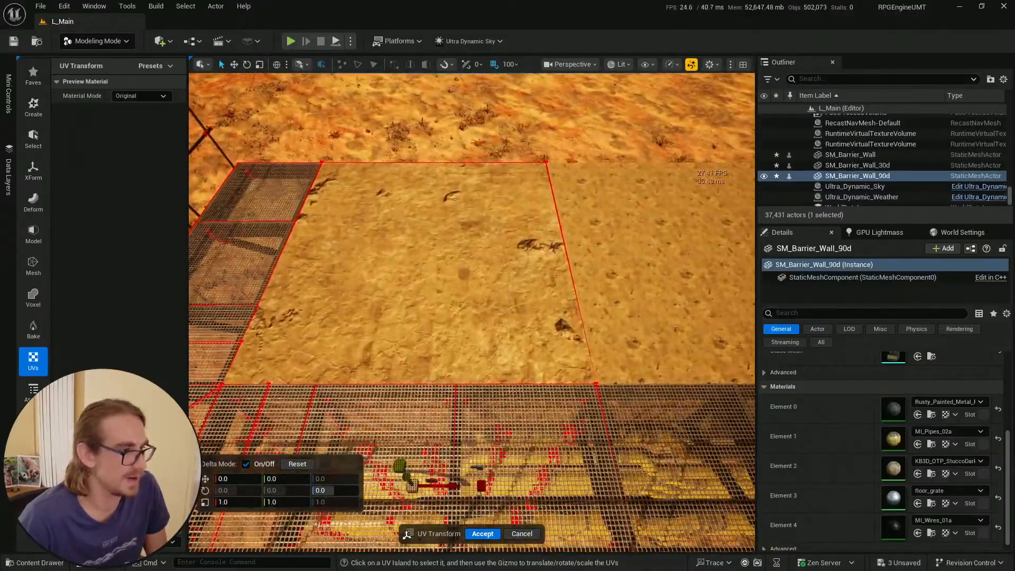
pyautogui.click(529, 531)
pyautogui.moveTo(540, 337)
pyautogui.mouseDown(button='right')
pyautogui.moveTo(534, 322)
pyautogui.moveTo(541, 336)
pyautogui.mouseUp(button='right')
pyautogui.moveTo(511, 384); pyautogui.dragTo(409, 381)
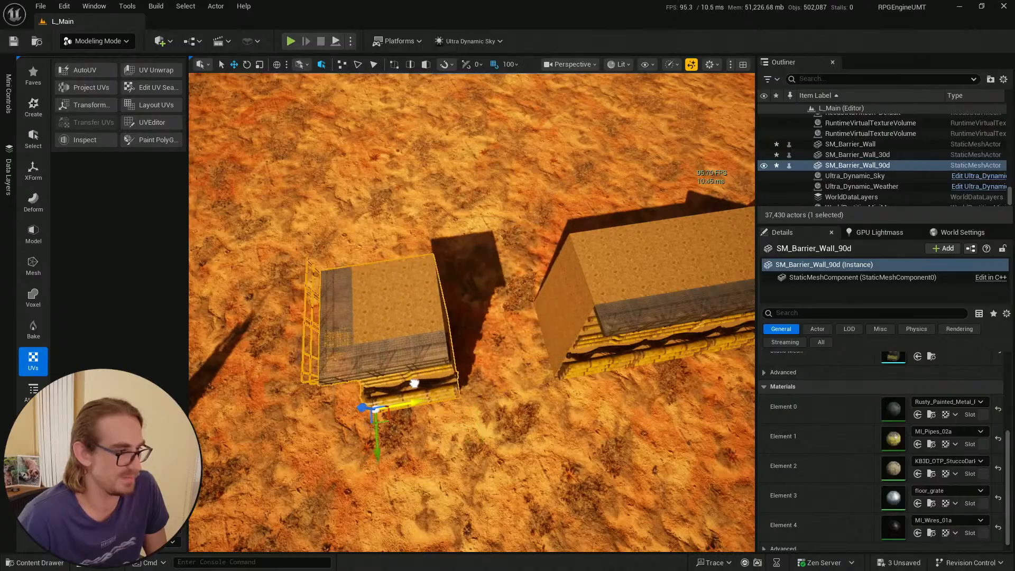
pyautogui.hotkey('ctrl', 'z')
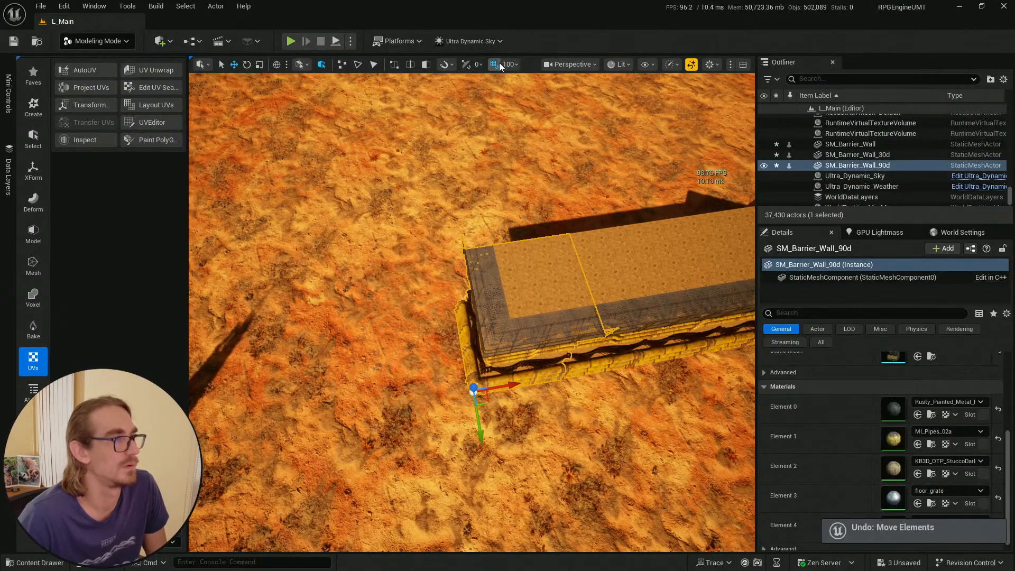
# Set the position snap to 500 and move SM_Barrier_Wall_90d along X to 324600, away from the straight wall
pyautogui.click(508, 64)
pyautogui.click(526, 148)
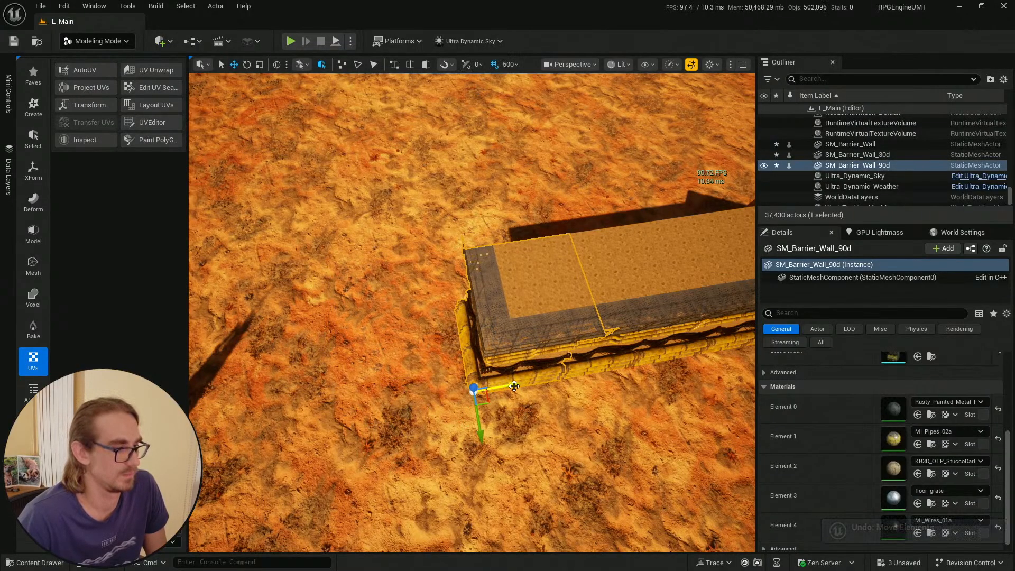
pyautogui.moveTo(510, 385); pyautogui.dragTo(431, 386)
pyautogui.press('Escape')
pyautogui.press('w')
pyautogui.moveTo(456, 366); pyautogui.dragTo(383, 309, button='right')
pyautogui.click(417, 338)
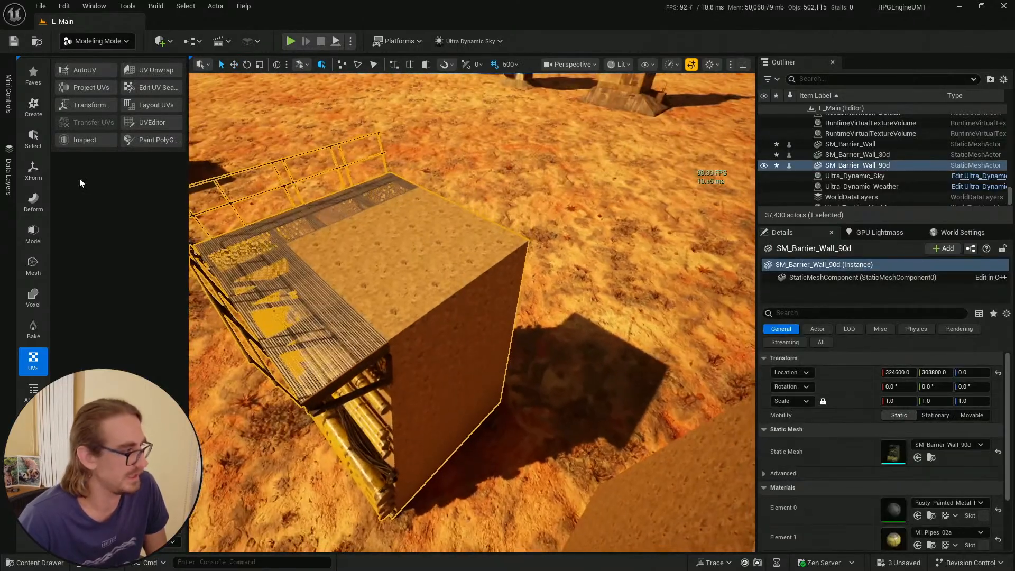
# Try UV Transform again on SM_Barrier_Wall_90d, picking the stucco islands on its side, back and top faces
pyautogui.click(100, 106)
pyautogui.click(465, 331)
pyautogui.moveTo(414, 270); pyautogui.dragTo(349, 237, button='right')
pyautogui.press('d')
pyautogui.moveTo(555, 299); pyautogui.dragTo(468, 269, button='right')
pyautogui.moveTo(597, 325); pyautogui.dragTo(597, 296, button='right')
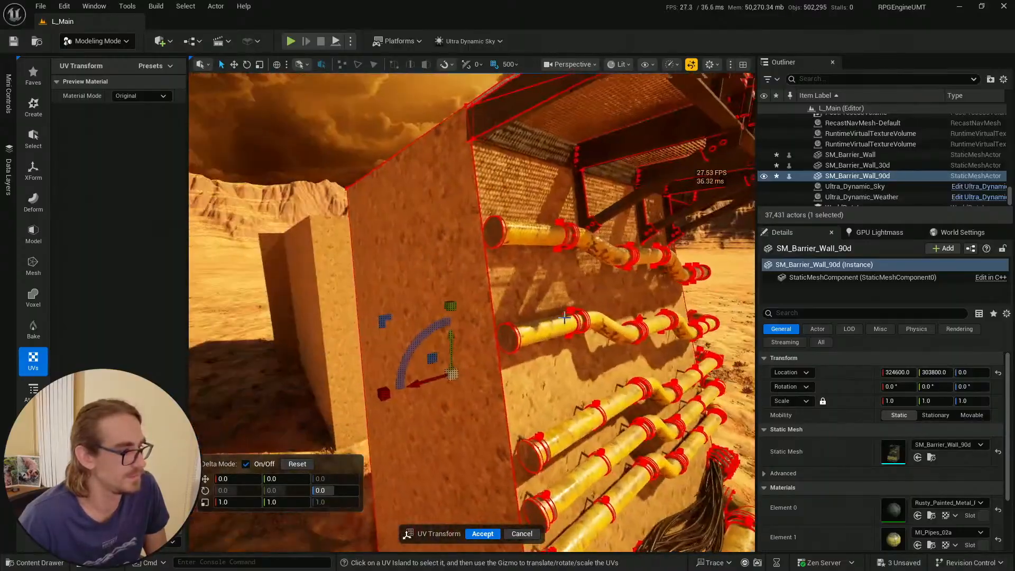
pyautogui.moveTo(578, 396); pyautogui.dragTo(506, 369, button='right')
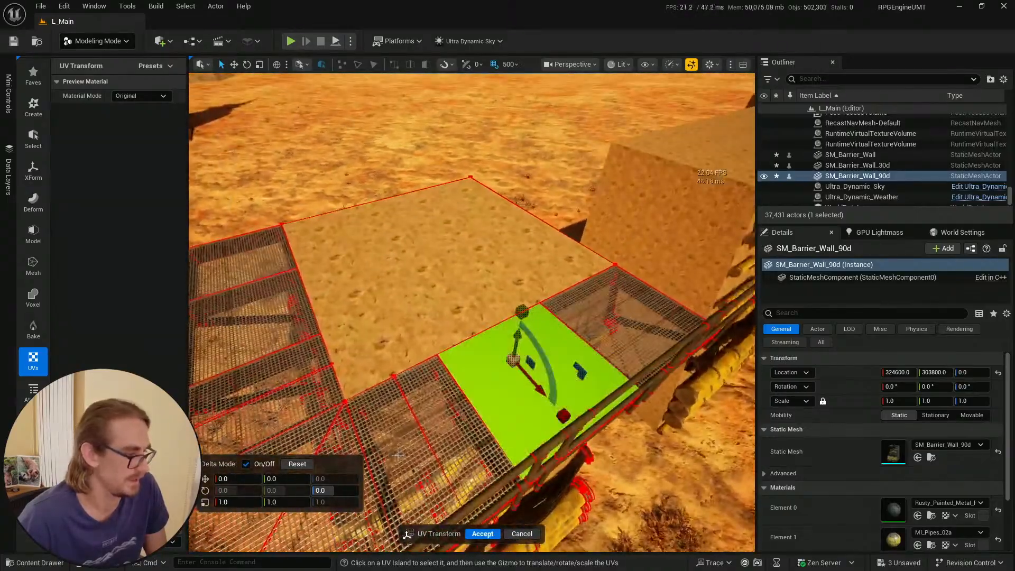
# Try scaling the picked stucco UVs of SM_Barrier_Wall_90d by a factor of 2 to enlarge the texture
pyautogui.click(278, 503)
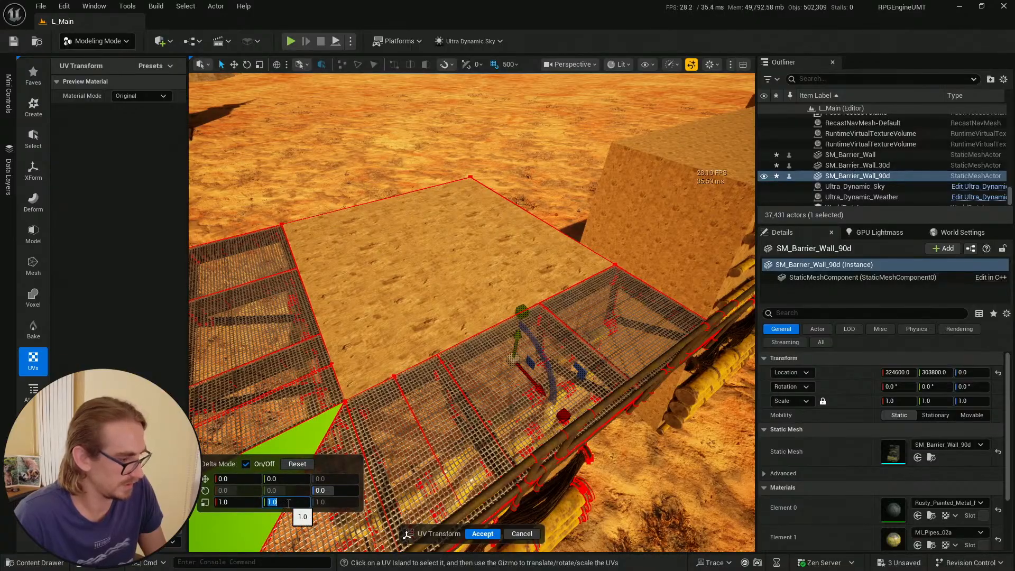
pyautogui.press('Return')
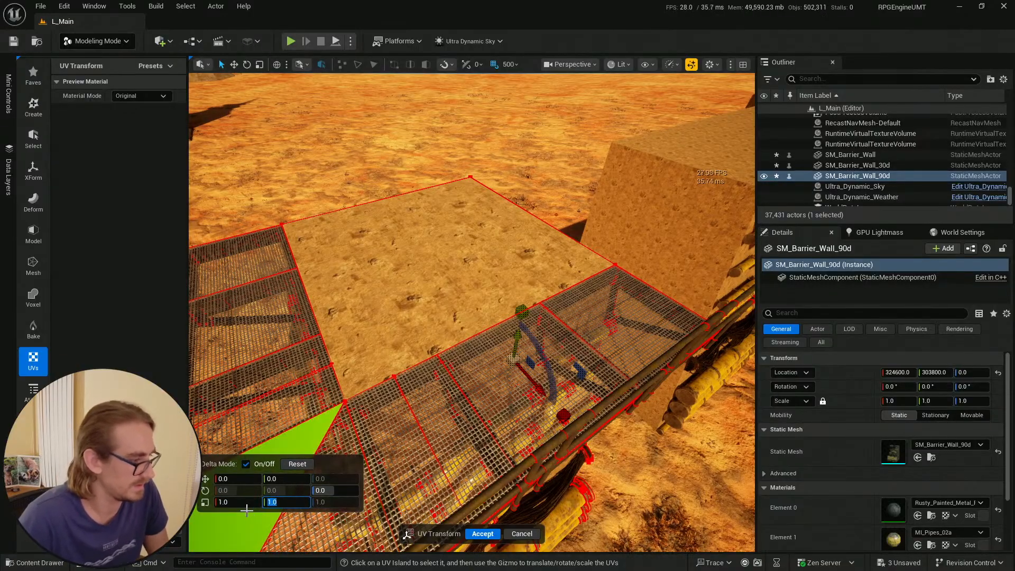
pyautogui.click(278, 502)
pyautogui.write('2')
pyautogui.press('Return')
pyautogui.moveTo(369, 481); pyautogui.dragTo(383, 463, button='right')
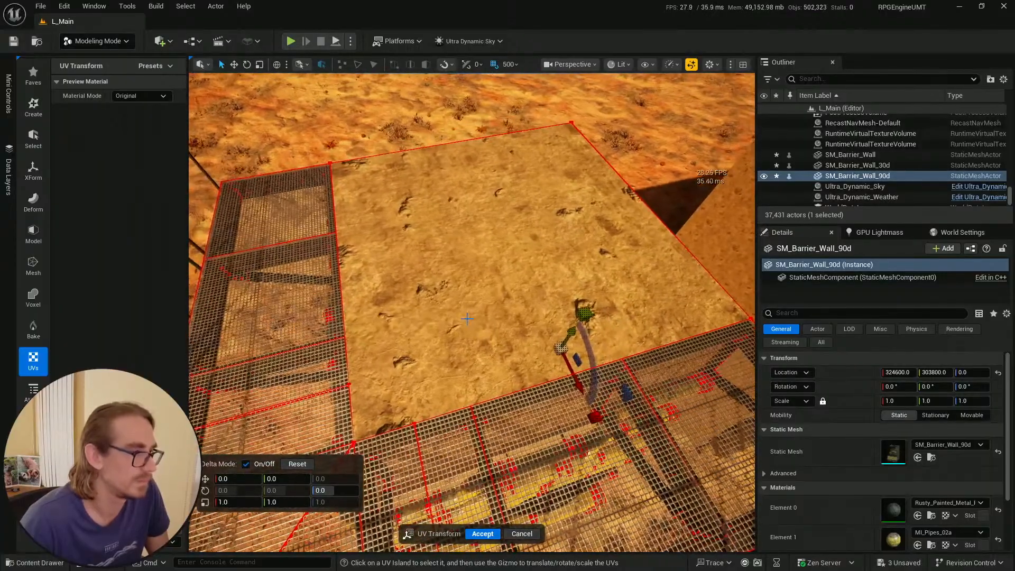
# Try scaling the same stucco UVs by another factor of 2 in both directions and cancel the UV transform
pyautogui.click(231, 504)
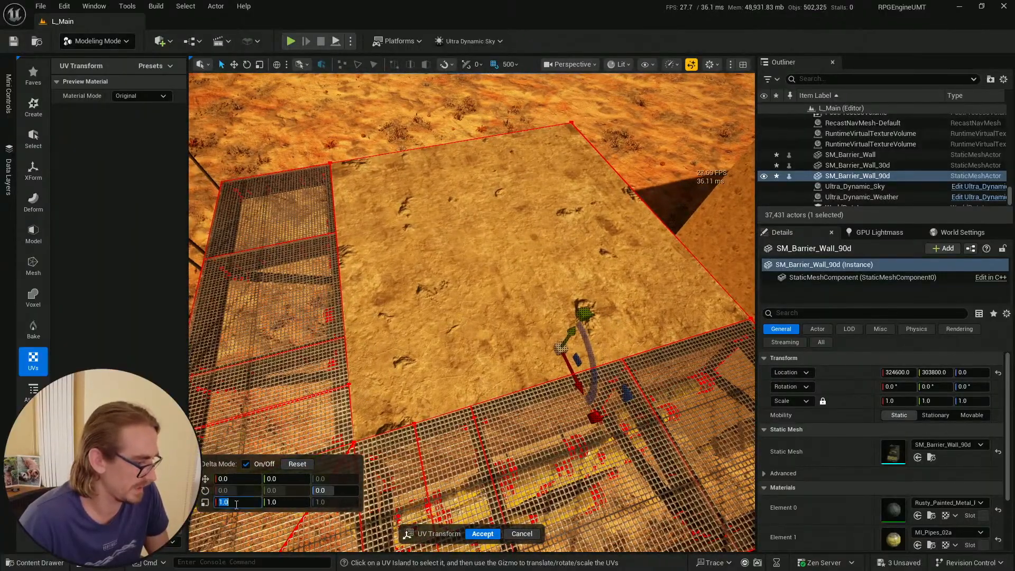
pyautogui.write('2')
pyautogui.click(280, 502)
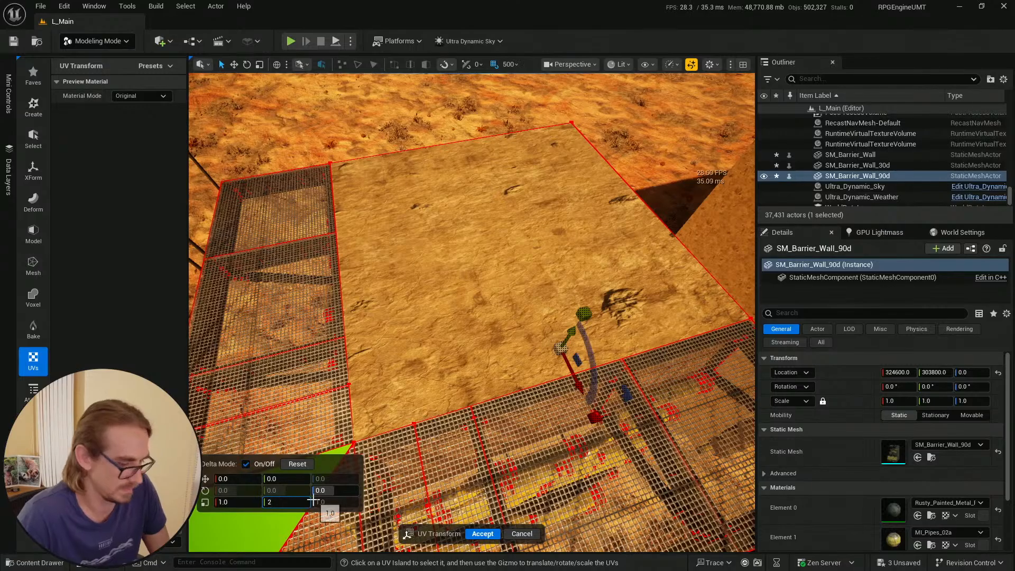
pyautogui.press('Return')
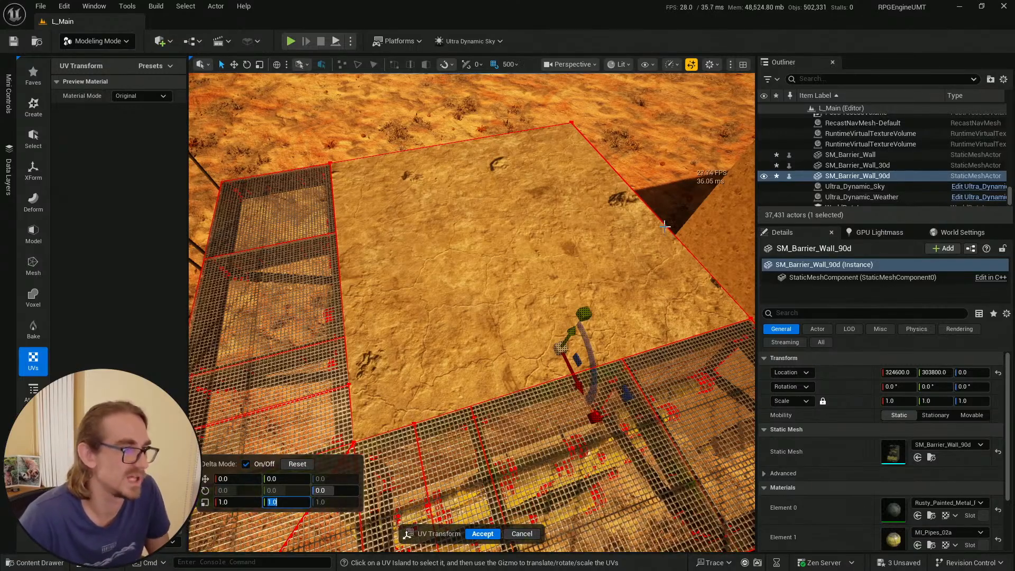
pyautogui.moveTo(561, 298); pyautogui.dragTo(581, 198, button='right')
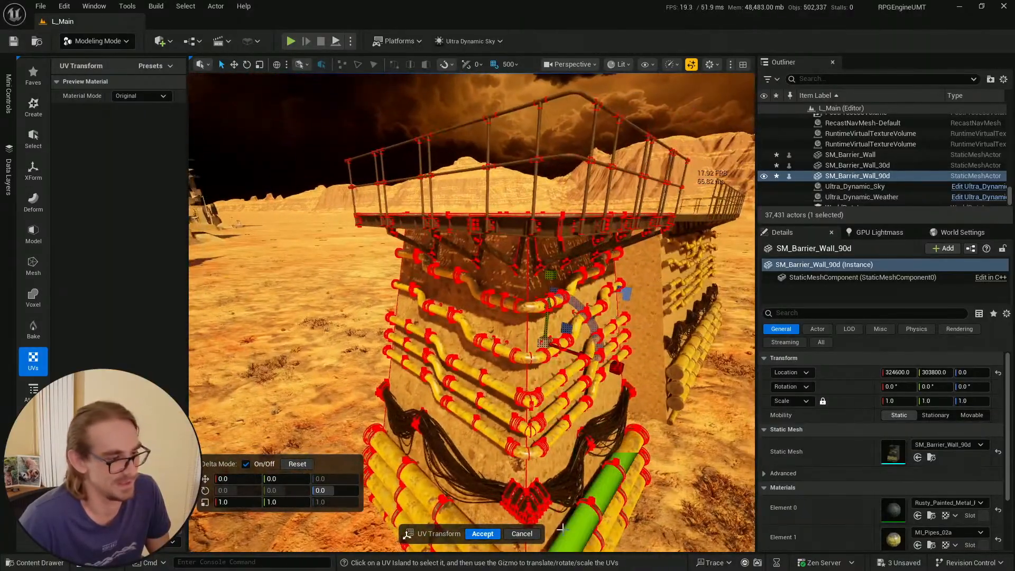
pyautogui.click(522, 533)
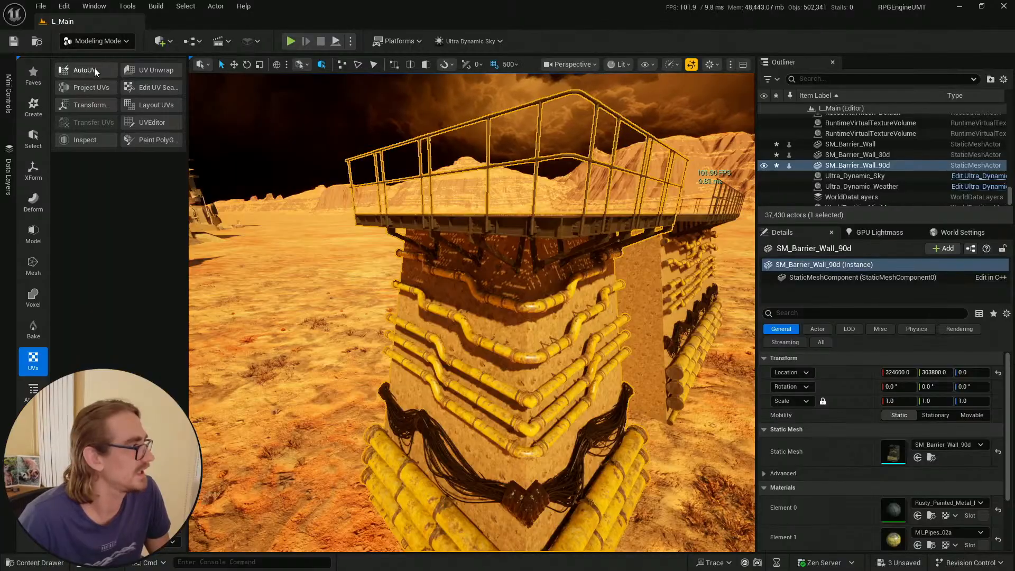
# Restart UV Transform on SM_Barrier_Wall_90d and select the stucco islands on its front, underside and back faces
pyautogui.click(90, 105)
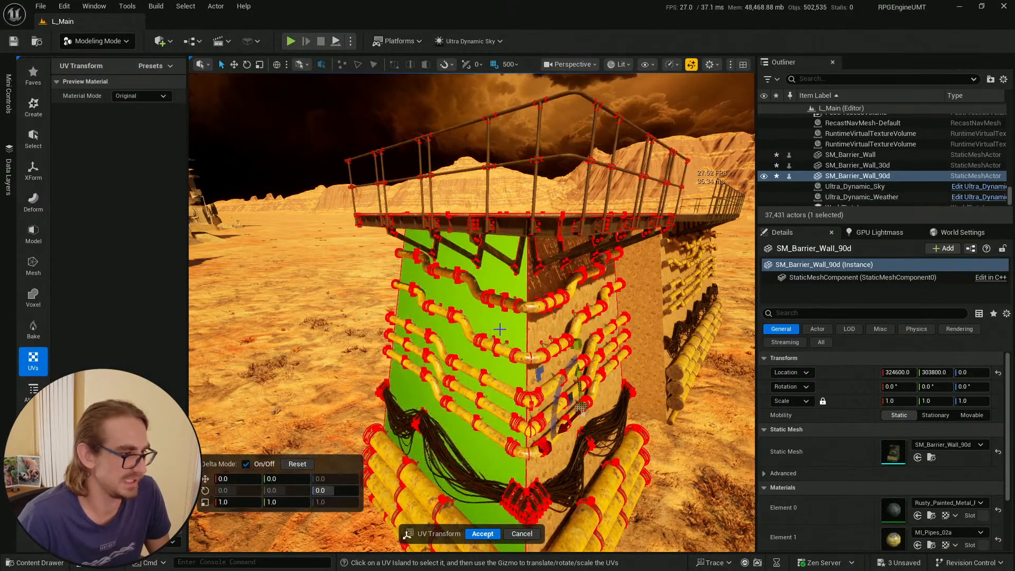
pyautogui.press('e')
pyautogui.moveTo(544, 319); pyautogui.dragTo(529, 357, button='right')
pyautogui.press('q')
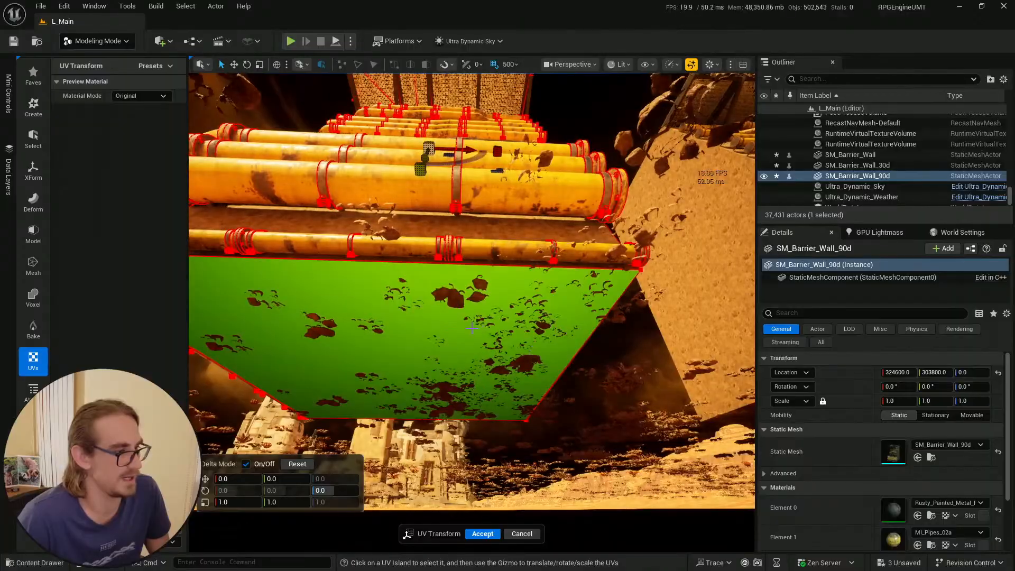
pyautogui.moveTo(501, 298); pyautogui.dragTo(466, 275, button='right')
pyautogui.moveTo(613, 284); pyautogui.dragTo(539, 286, button='right')
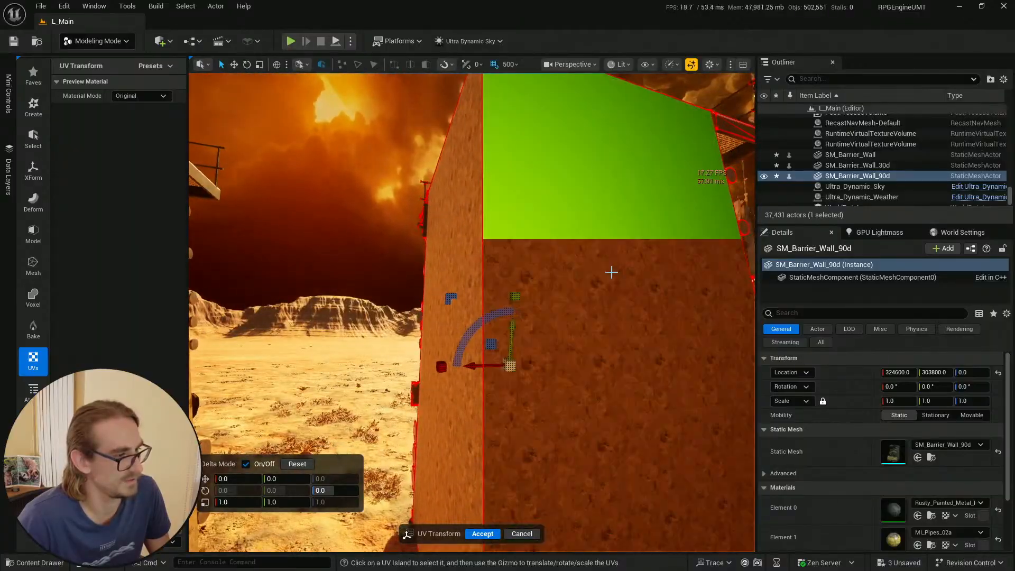
# Enlarge the stucco texture on the selected faces of SM_Barrier_Wall_90d, accept the UV transform and deselect the wall
pyautogui.moveTo(585, 242); pyautogui.dragTo(587, 259, button='right')
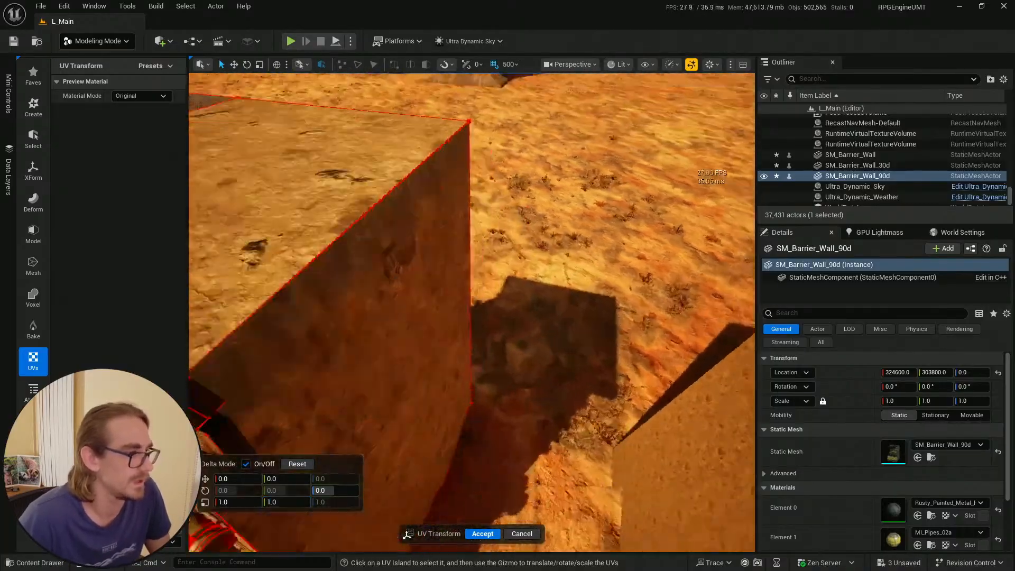
pyautogui.moveTo(472, 311); pyautogui.dragTo(434, 280, button='right')
pyautogui.press('w')
pyautogui.press('s')
pyautogui.press('w')
pyautogui.press('s')
pyautogui.moveTo(530, 276); pyautogui.dragTo(530, 370, button='right')
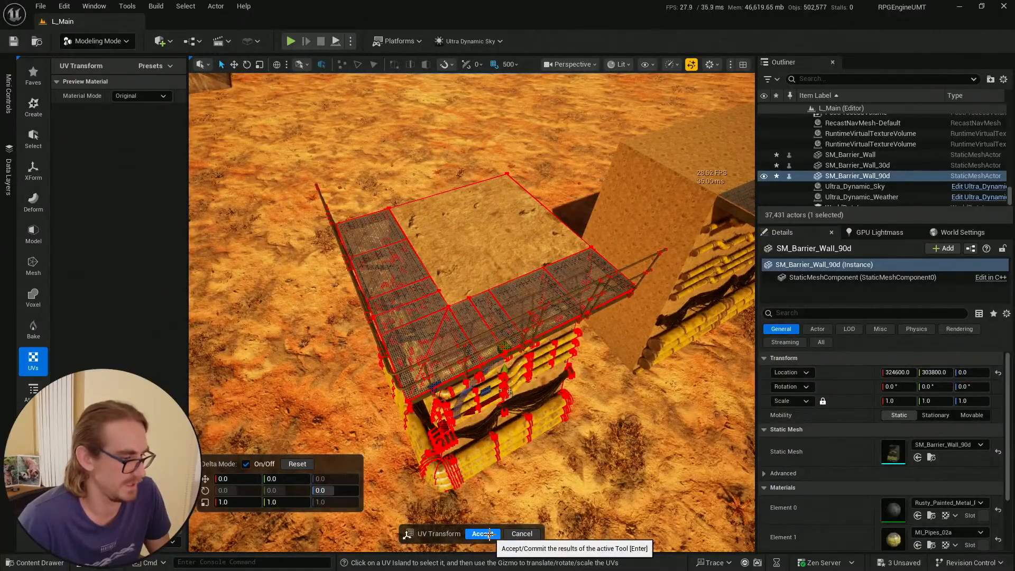
pyautogui.press('Return')
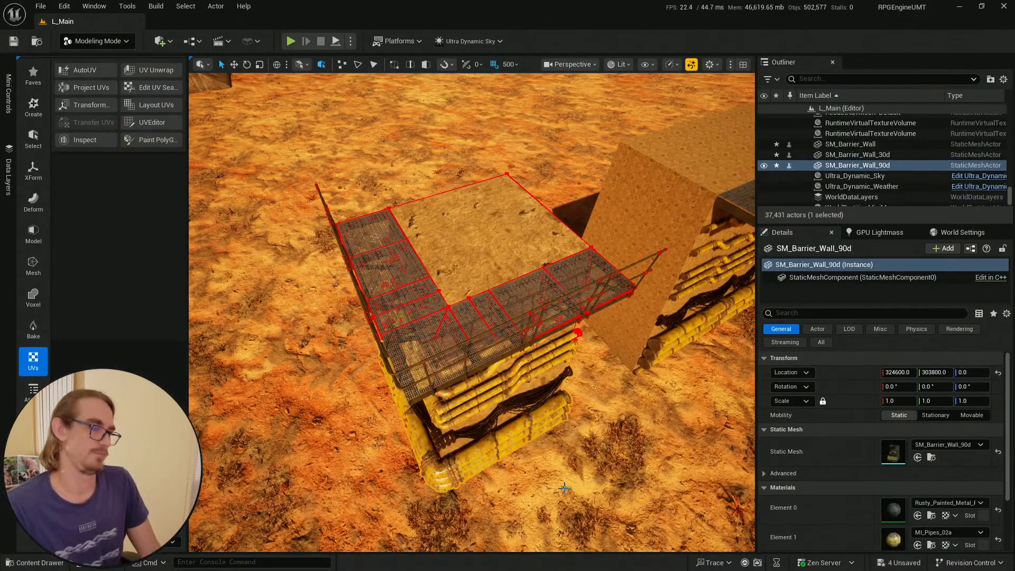
pyautogui.press('Escape')
# Move SM_Barrier_Wall_30d along X to 327700, away from the straight wall
pyautogui.press('w')
pyautogui.moveTo(534, 391); pyautogui.dragTo(597, 317, button='right')
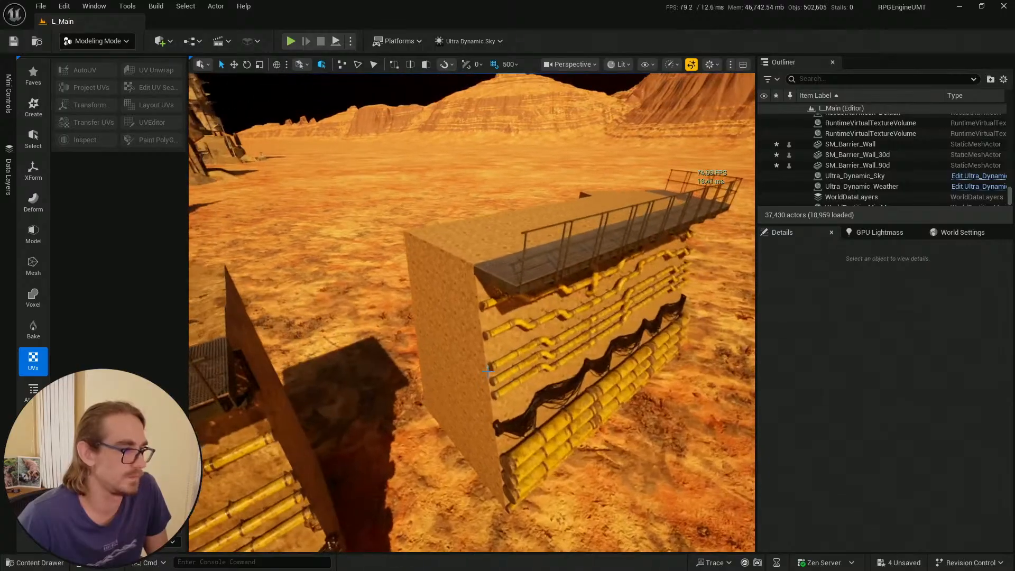
pyautogui.click(467, 347)
pyautogui.moveTo(587, 381)
pyautogui.mouseDown(button='right')
pyautogui.moveTo(630, 225)
pyautogui.moveTo(613, 317)
pyautogui.moveTo(582, 380)
pyautogui.mouseUp(button='right')
pyautogui.click(566, 380)
pyautogui.moveTo(596, 422); pyautogui.dragTo(633, 427)
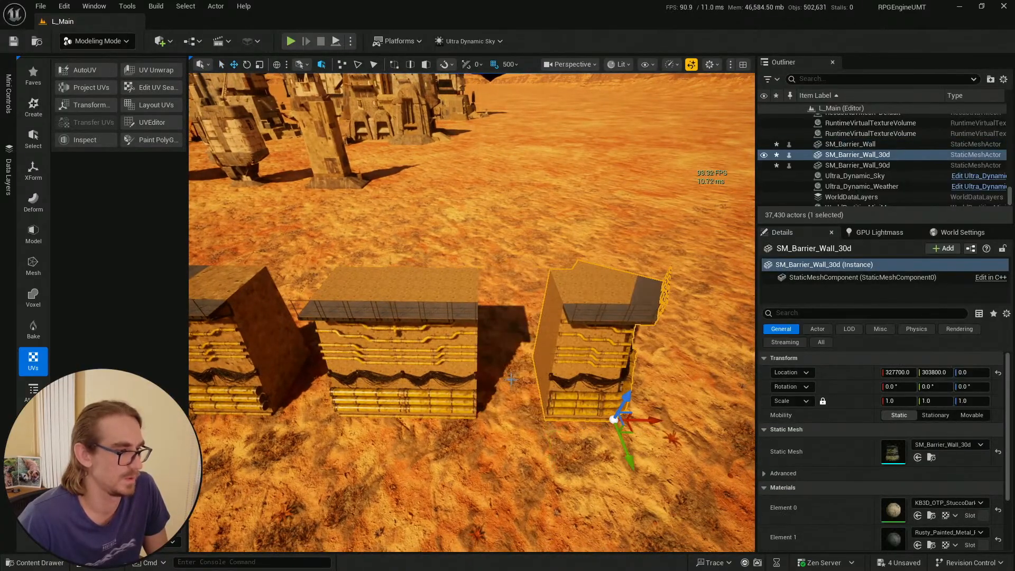
# Start UV Transform on SM_Barrier_Wall and select the stucco islands on its top, front, side and back faces
pyautogui.click(426, 289)
pyautogui.moveTo(426, 290); pyautogui.dragTo(519, 354, button='right')
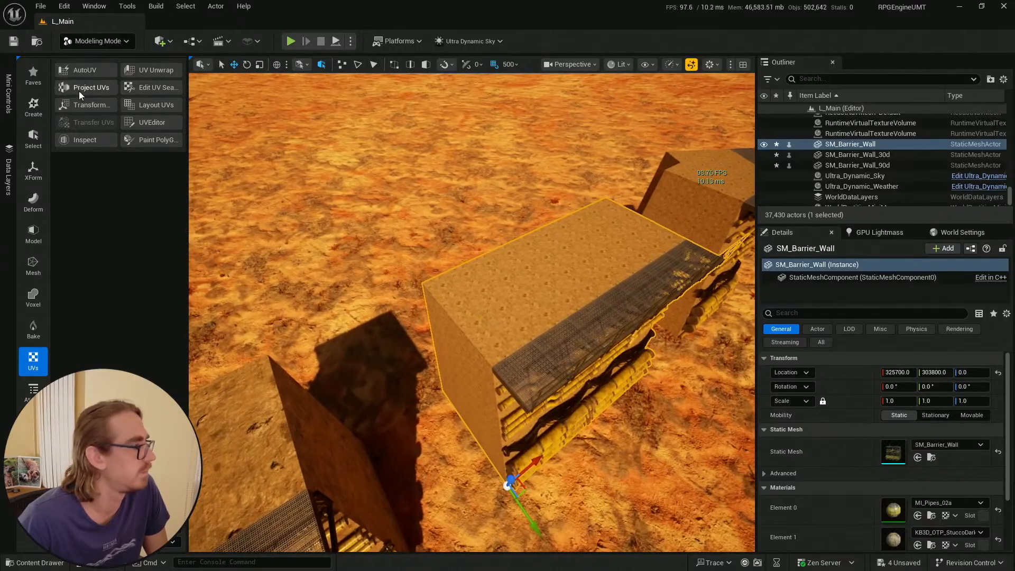
pyautogui.click(81, 104)
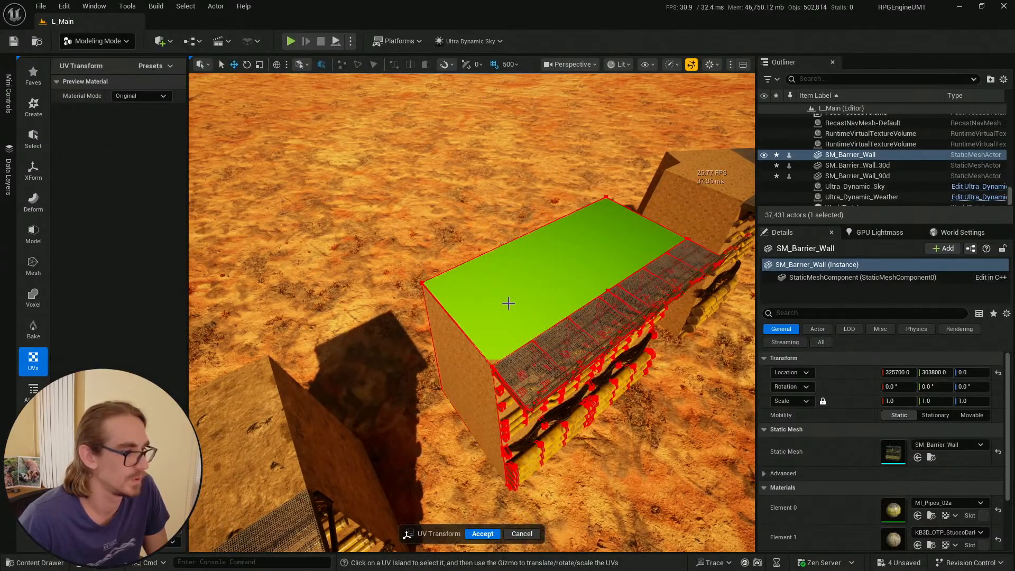
pyautogui.moveTo(540, 369); pyautogui.dragTo(538, 420, button='right')
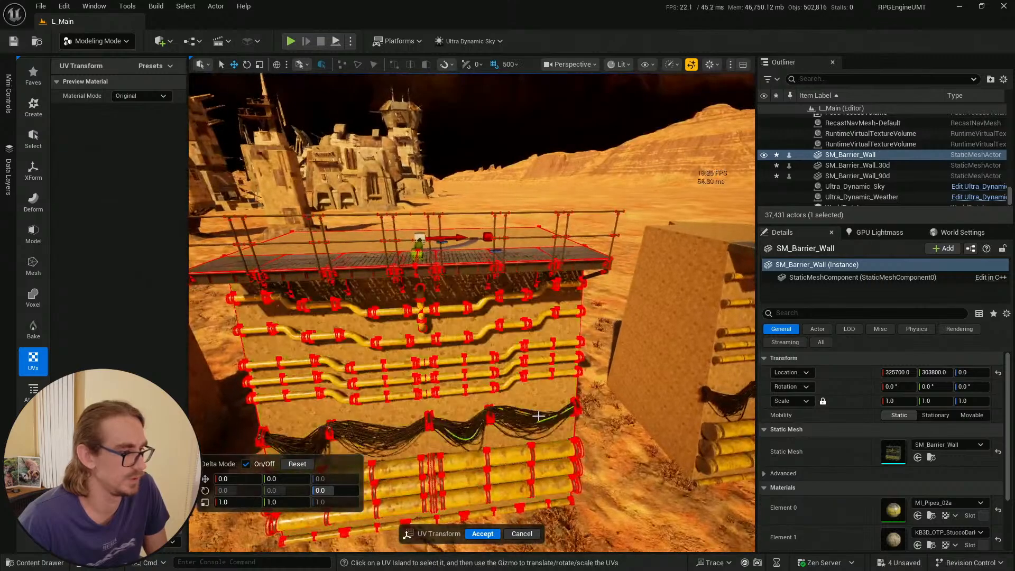
pyautogui.moveTo(481, 354); pyautogui.dragTo(392, 352, button='right')
pyautogui.moveTo(582, 355); pyautogui.dragTo(542, 353, button='right')
# Enlarge the stucco texture of SM_Barrier_Wall with a Y scale of 6, accept the UV transform and deselect the wall
pyautogui.moveTo(594, 394); pyautogui.dragTo(552, 389, button='right')
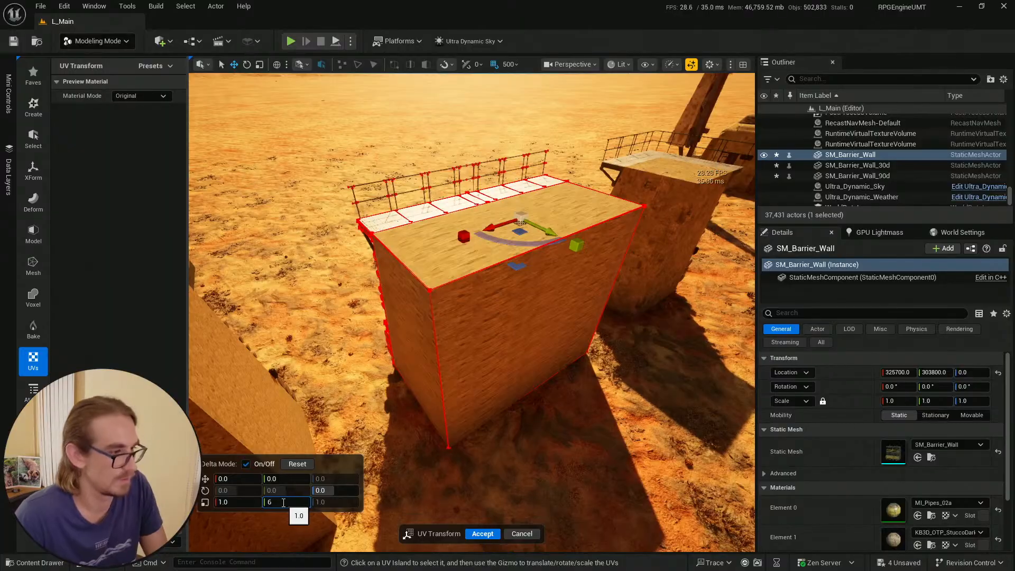
pyautogui.moveTo(476, 317); pyautogui.dragTo(624, 264, button='right')
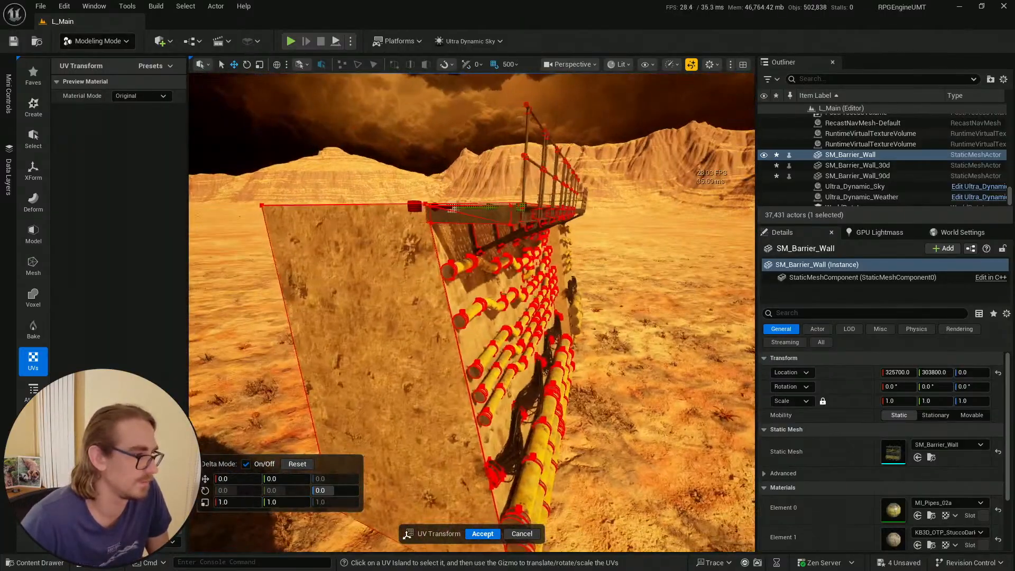
pyautogui.moveTo(475, 318); pyautogui.dragTo(593, 359, button='right')
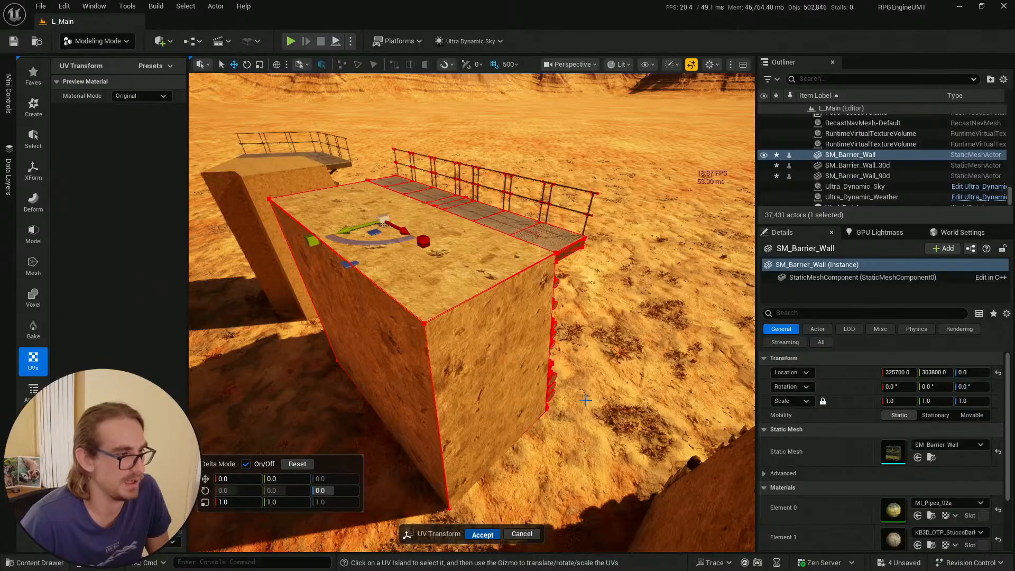
pyautogui.press('Return')
pyautogui.press('Escape')
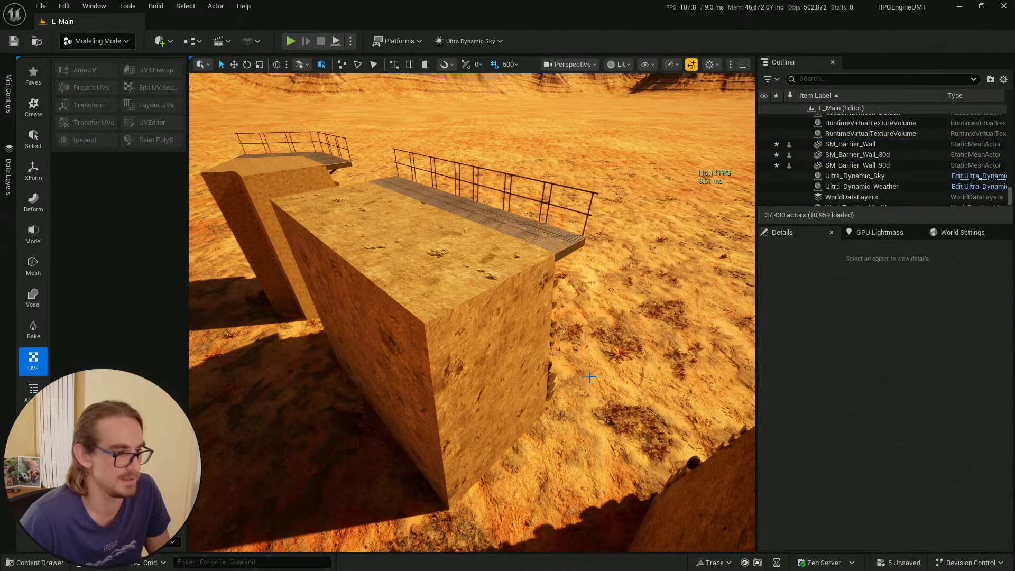
# Select SM_Barrier_Wall_30d for UV editing
pyautogui.moveTo(587, 389); pyautogui.dragTo(355, 427, button='right')
pyautogui.moveTo(642, 391); pyautogui.dragTo(644, 403, button='right')
pyautogui.click(572, 332)
pyautogui.moveTo(571, 332); pyautogui.dragTo(597, 401, button='right')
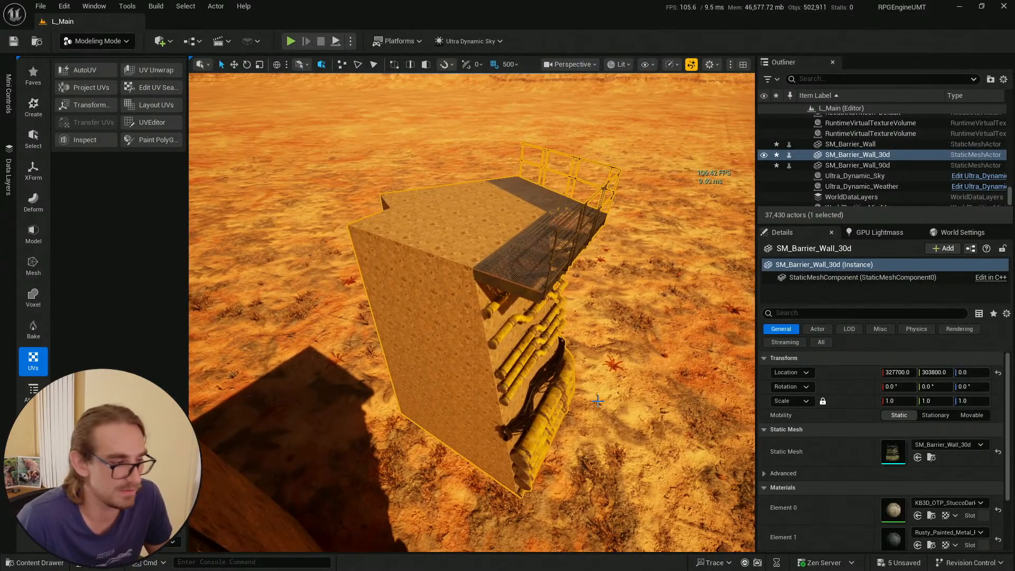
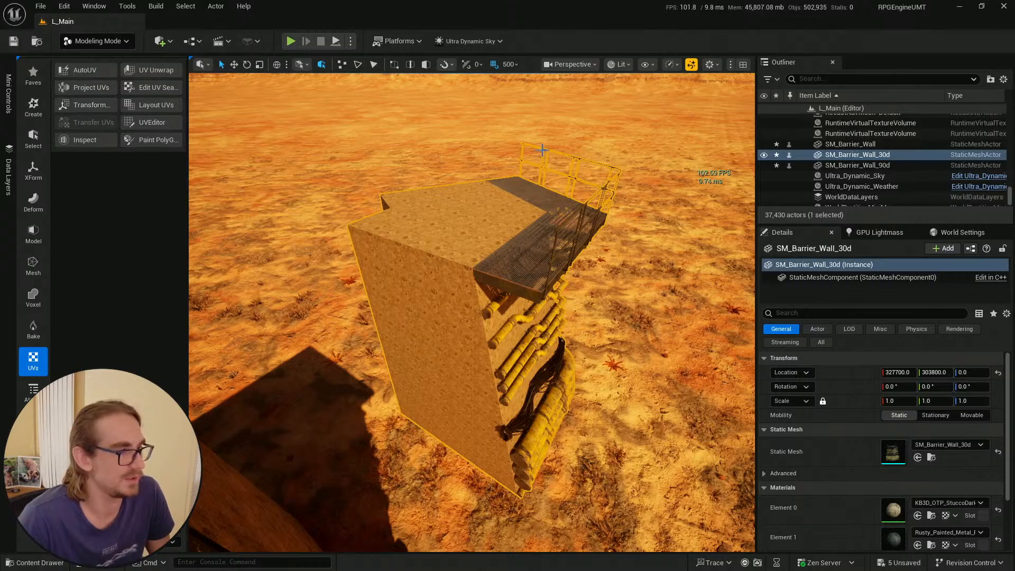
pyautogui.moveTo(630, 253)
pyautogui.mouseDown(button='right')
pyautogui.moveTo(624, 240)
pyautogui.moveTo(621, 259)
pyautogui.mouseUp(button='right')
pyautogui.press('w')
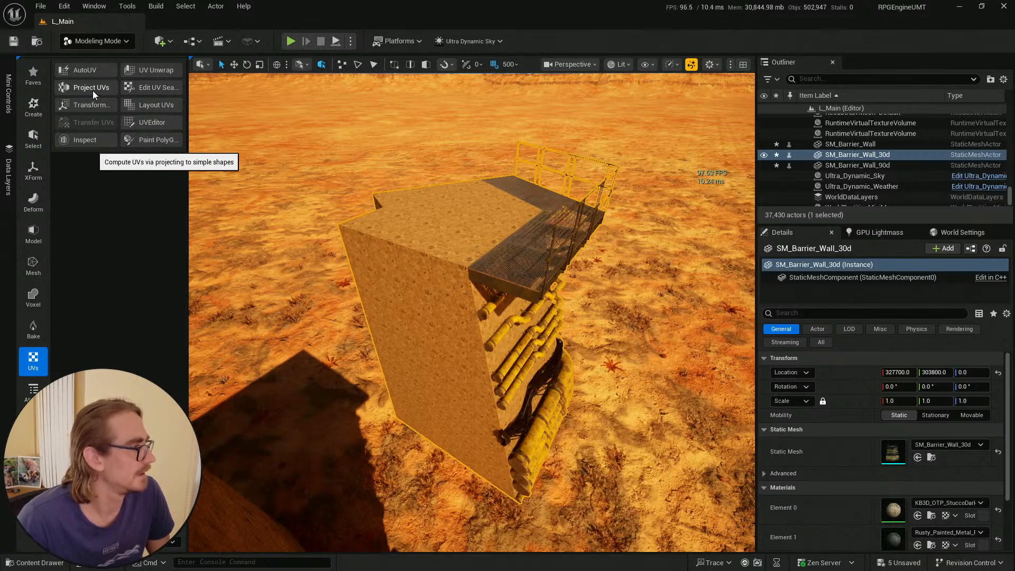
# Try UV Transform on SM_Barrier_Wall_30d, picking the stucco islands on its end and front faces, and cancel it
pyautogui.click(91, 106)
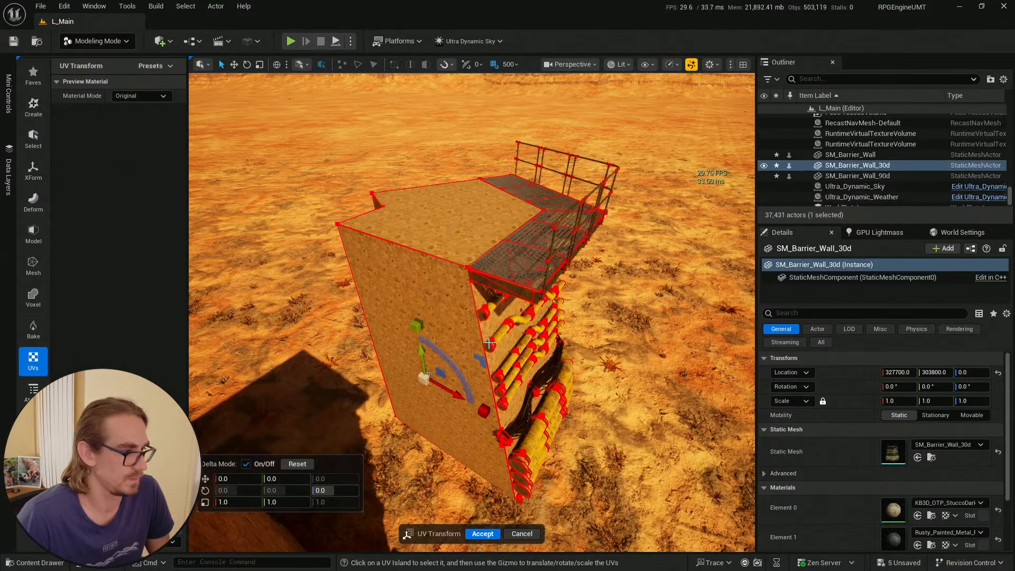
pyautogui.moveTo(499, 317); pyautogui.dragTo(257, 330, button='right')
pyautogui.press('d')
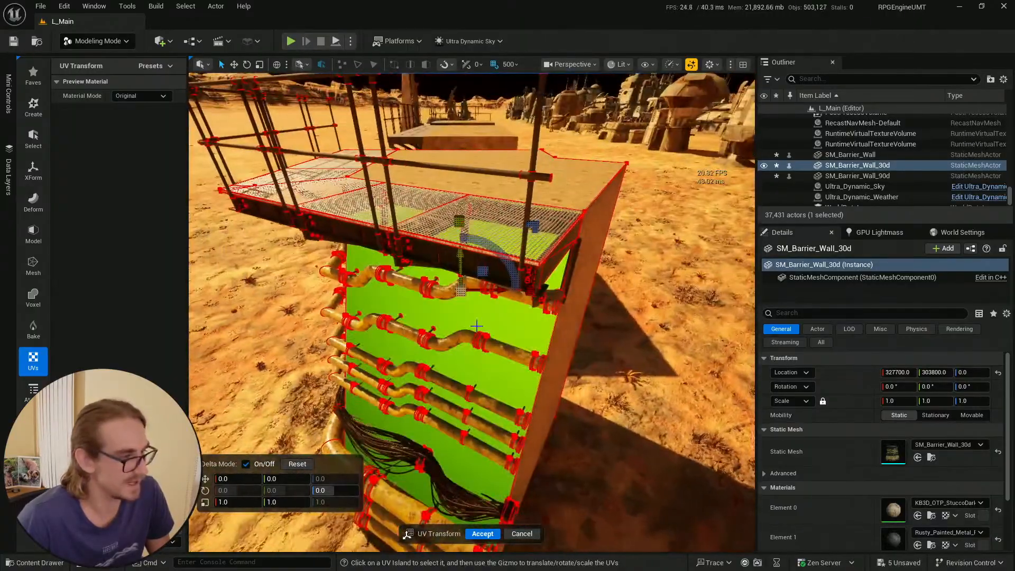
pyautogui.moveTo(558, 529); pyautogui.dragTo(515, 539, button='right')
pyautogui.press('d')
pyautogui.click(523, 533)
# Try UV Transform on SM_Barrier_Wall_30d once more, starting from the stucco island on its top face, and cancel it
pyautogui.moveTo(557, 397); pyautogui.dragTo(653, 478, button='right')
pyautogui.press('s')
pyautogui.press('a')
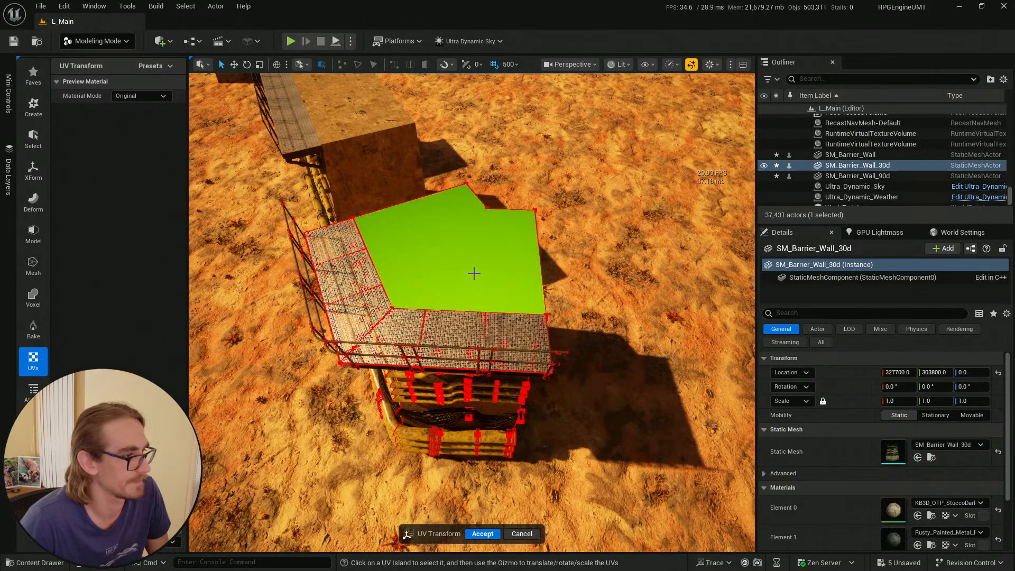
pyautogui.keyDown('alt'); pyautogui.moveTo(599, 317); pyautogui.dragTo(640, 265); pyautogui.keyUp('alt')
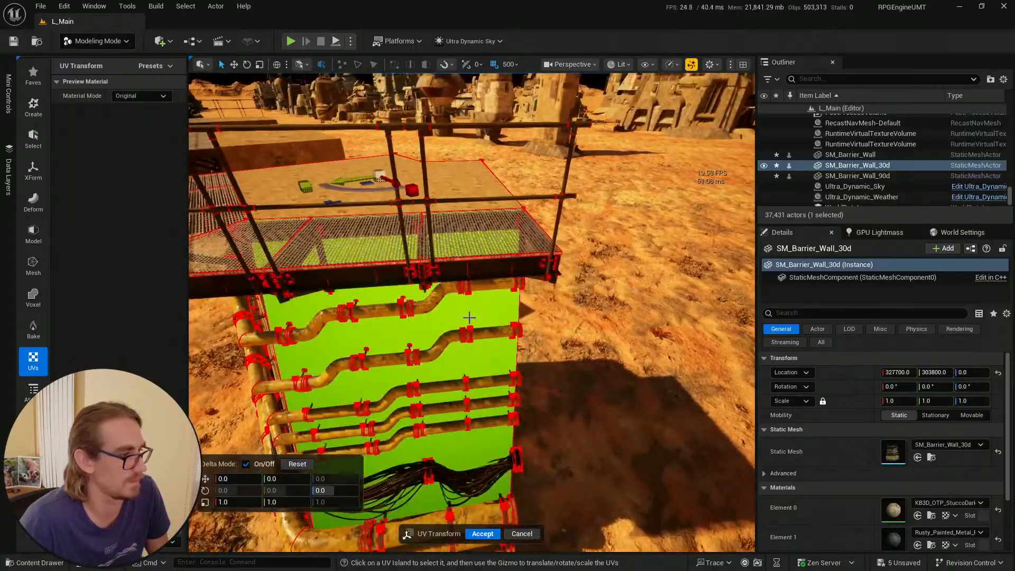
pyautogui.keyDown('alt'); pyautogui.moveTo(606, 310); pyautogui.dragTo(412, 264); pyautogui.keyUp('alt')
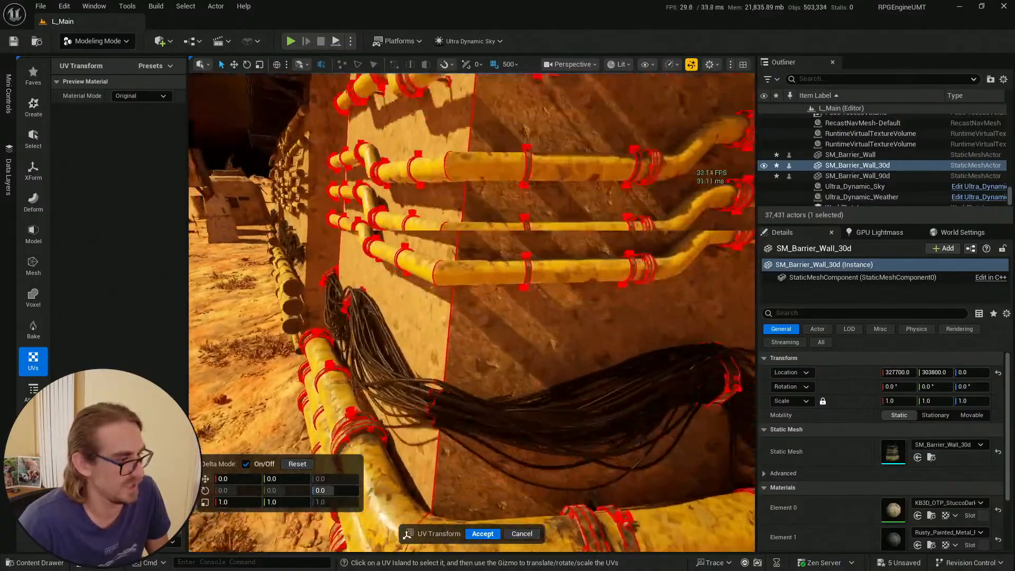
pyautogui.moveTo(423, 280); pyautogui.dragTo(497, 259, button='right')
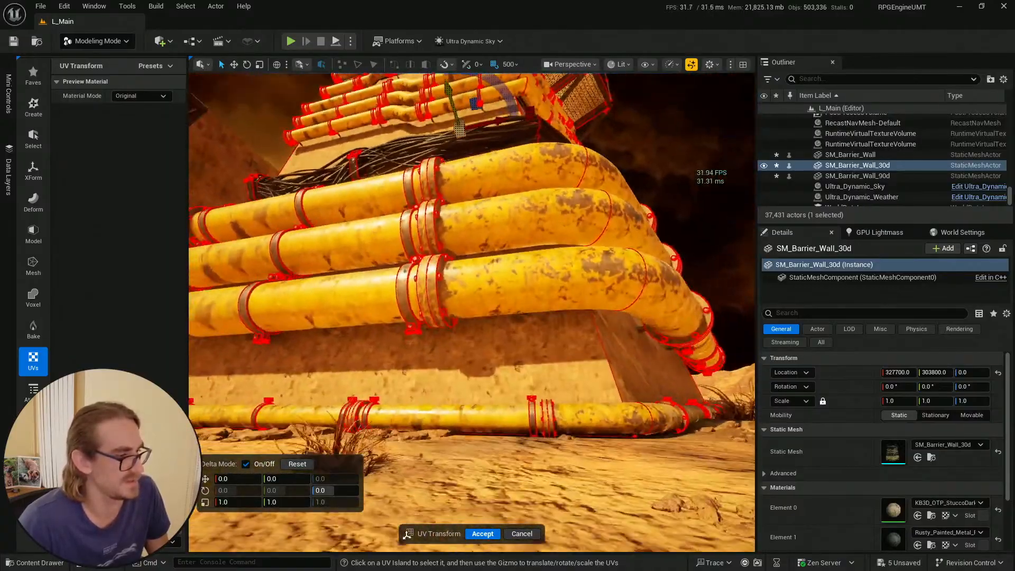
pyautogui.moveTo(490, 369); pyautogui.dragTo(489, 438, button='right')
pyautogui.click(522, 533)
# Enlarge the stucco texture of SM_Barrier_Wall_30d with UV Transform in Original material mode, accept the transform and deselect the piece
pyautogui.click(89, 106)
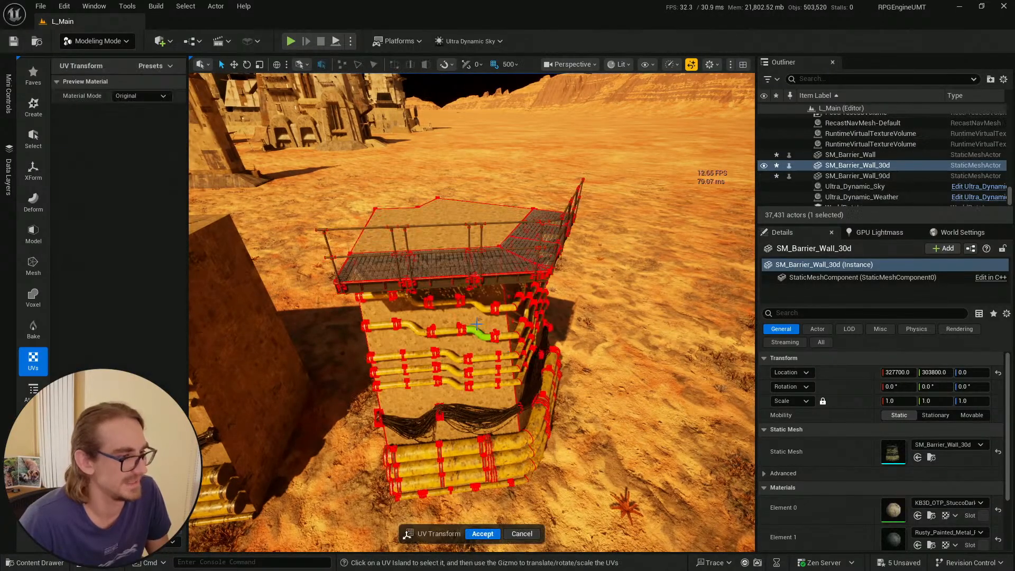
pyautogui.moveTo(699, 300)
pyautogui.mouseDown(button='right')
pyautogui.moveTo(693, 343)
pyautogui.moveTo(690, 314)
pyautogui.mouseUp(button='right')
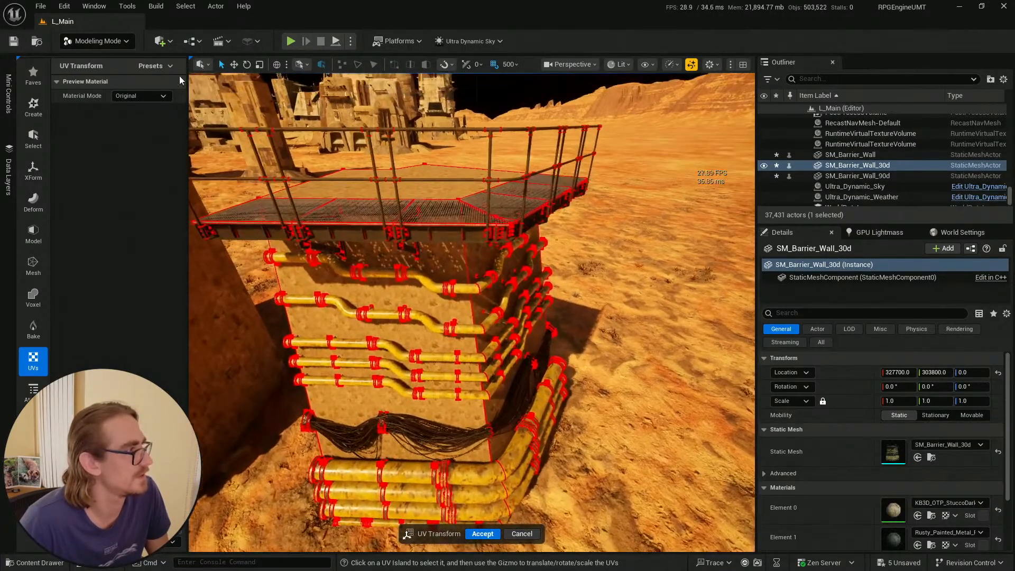
pyautogui.click(144, 98)
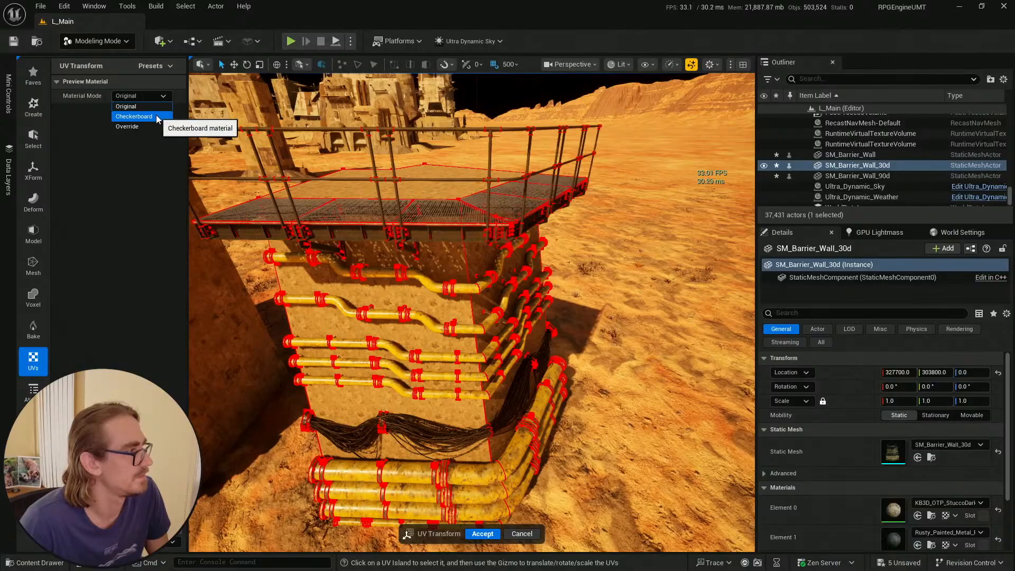
pyautogui.click(154, 108)
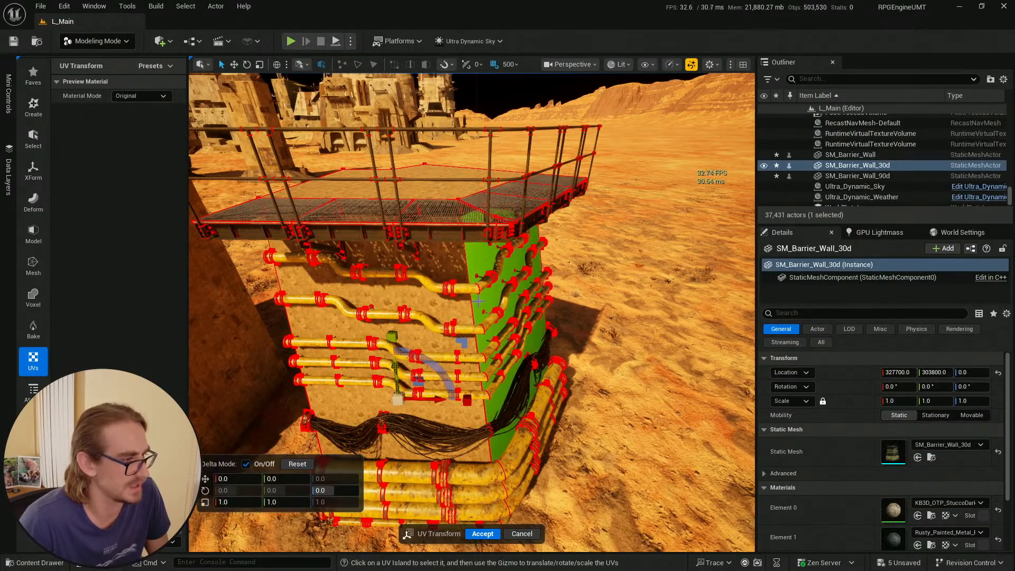
pyautogui.moveTo(622, 277); pyautogui.dragTo(535, 154, button='right')
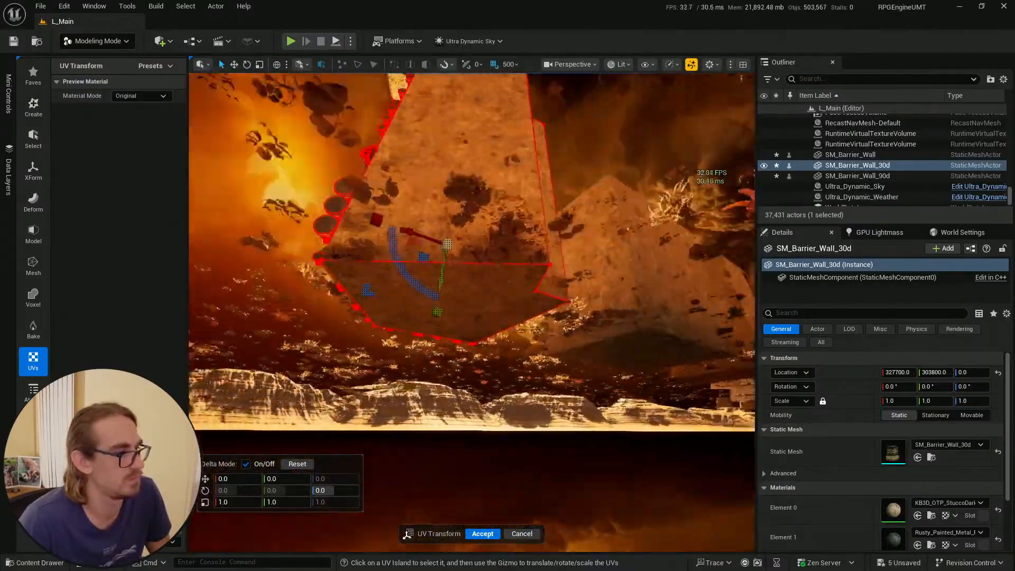
pyautogui.moveTo(472, 296); pyautogui.dragTo(454, 385, button='right')
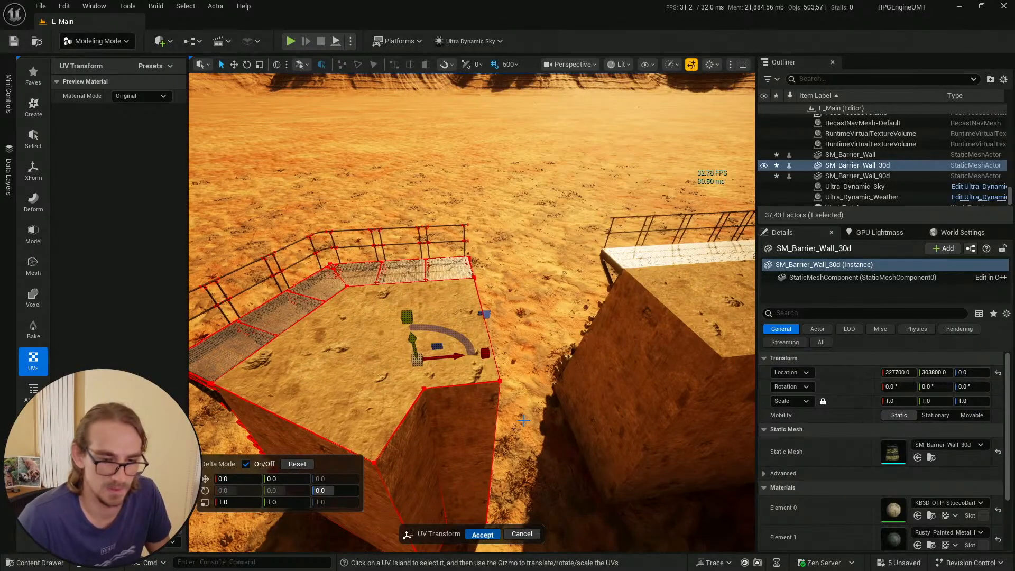
pyautogui.click(483, 534)
pyautogui.moveTo(515, 341); pyautogui.dragTo(565, 312, button='right')
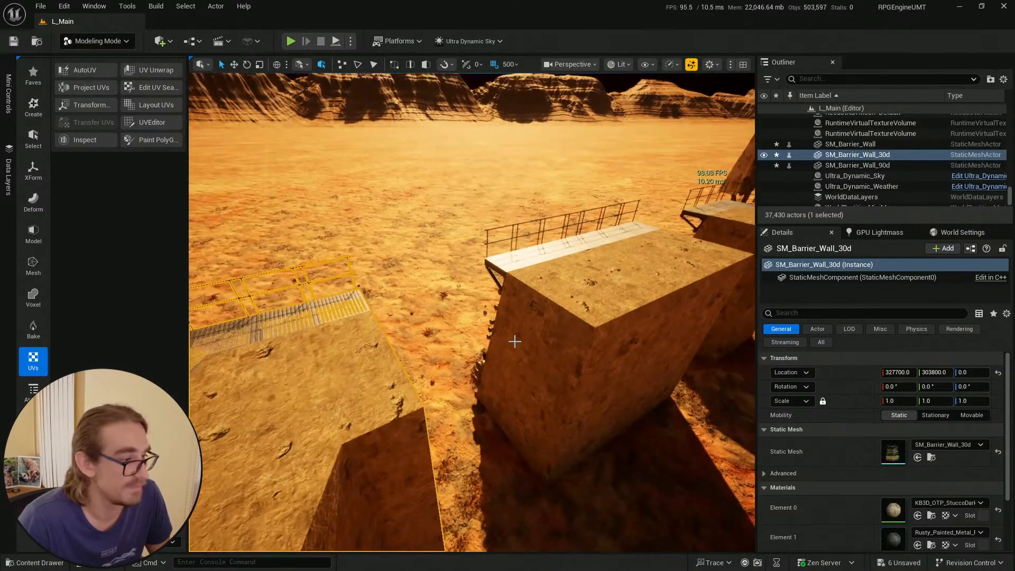
pyautogui.press('Escape')
# Move SM_Barrier_Wall_90d to X 325100 and SM_Barrier_Wall_30d against the ends of SM_Barrier_Wall to form one continuous wall
pyautogui.moveTo(473, 353); pyautogui.dragTo(677, 360, button='right')
pyautogui.click(352, 475)
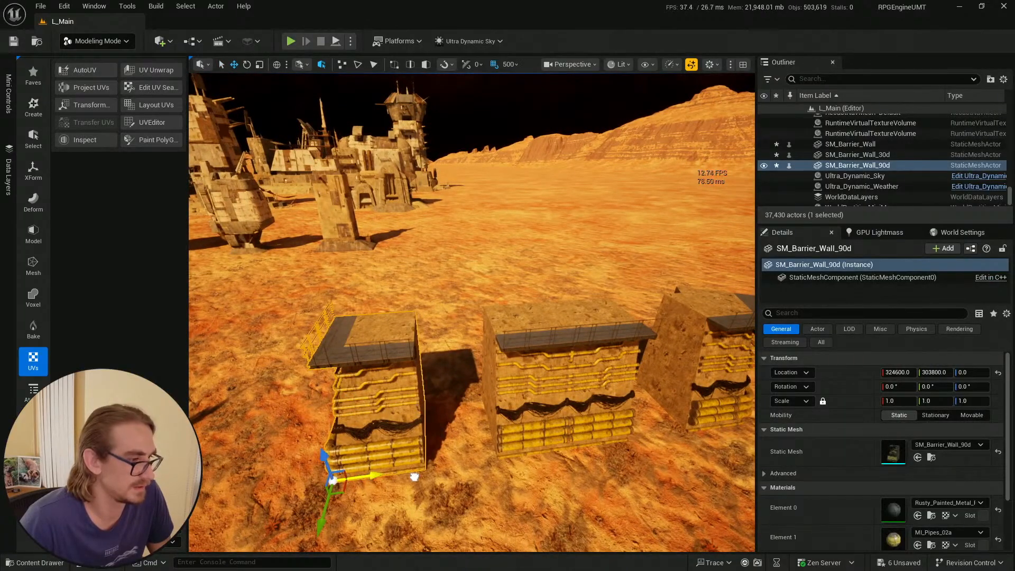
pyautogui.moveTo(489, 459); pyautogui.dragTo(528, 455, button='right')
pyautogui.click(546, 447)
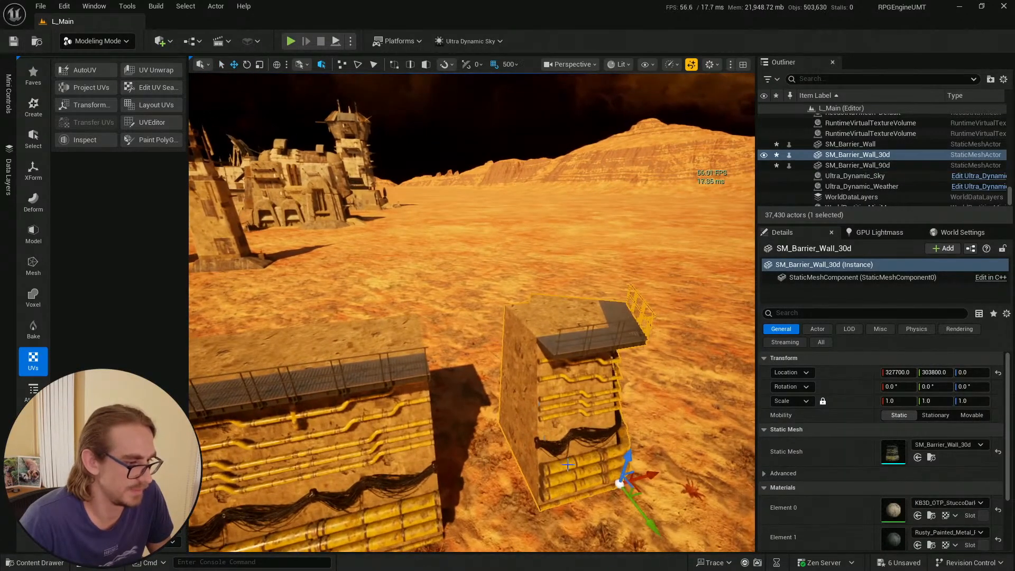
pyautogui.press('Escape')
pyautogui.moveTo(583, 477); pyautogui.dragTo(524, 460, button='right')
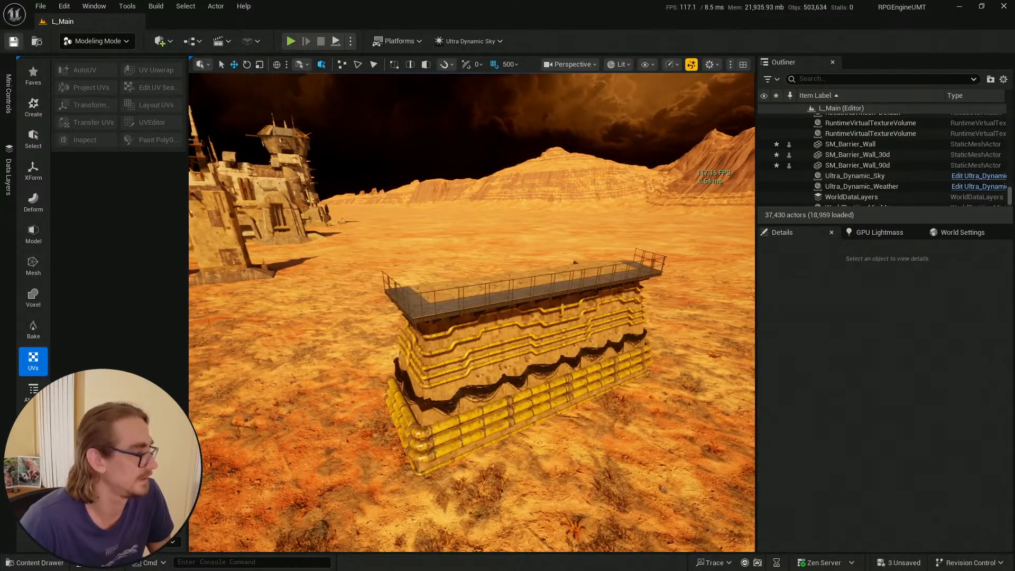
# Save the modified SM_Barrier_Wall, SM_Barrier_Wall_30d and SM_Barrier_Wall_90d assets
pyautogui.hotkey('ctrl', 'space')
pyautogui.click(369, 293)
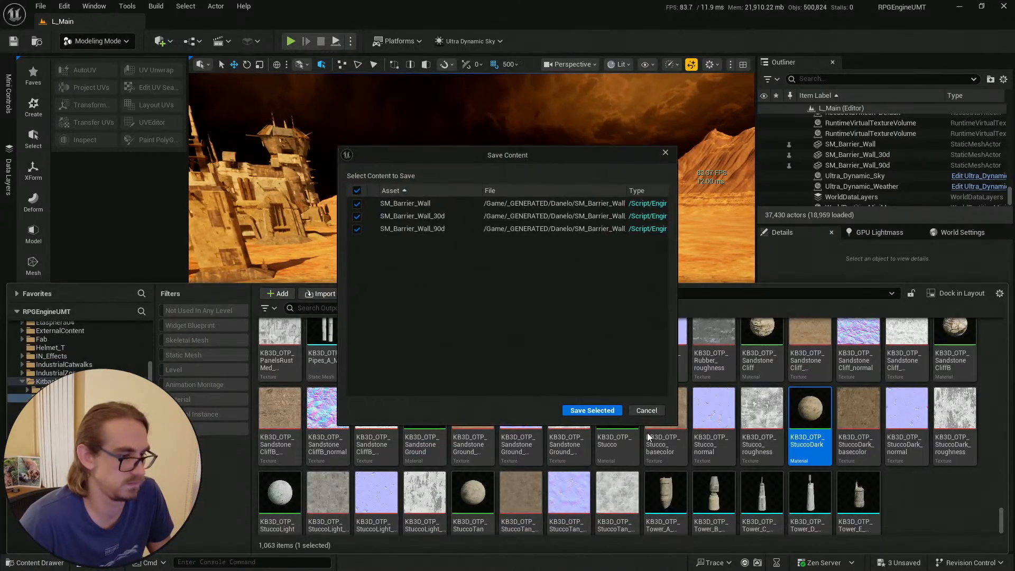
pyautogui.click(593, 410)
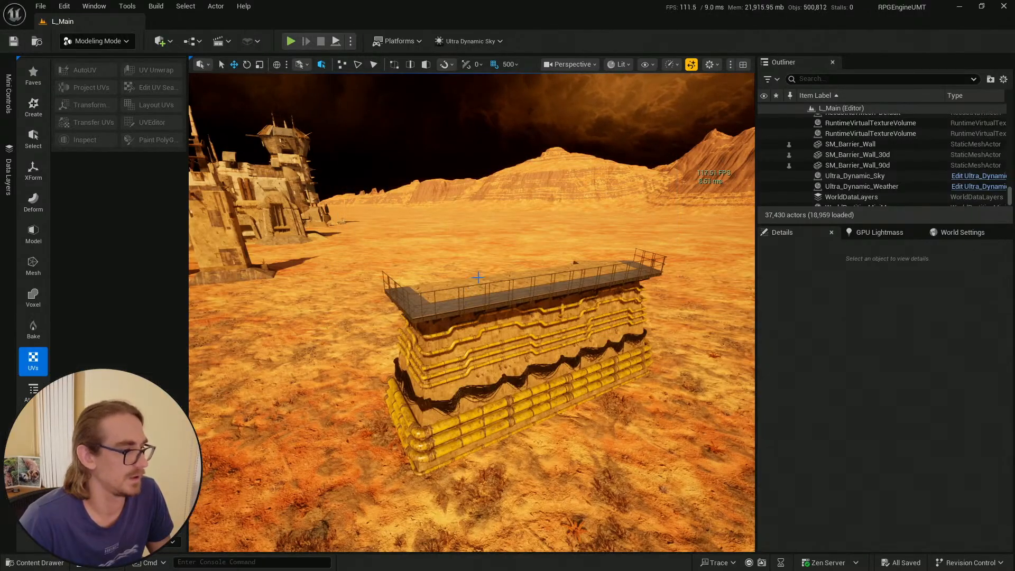
# Examine the metal walkway, railings and pipes around the corner of the assembled wall up close
pyautogui.press('e')
pyautogui.moveTo(478, 277); pyautogui.dragTo(503, 264, button='right')
pyautogui.press('w')
pyautogui.press('s')
pyautogui.press('w')
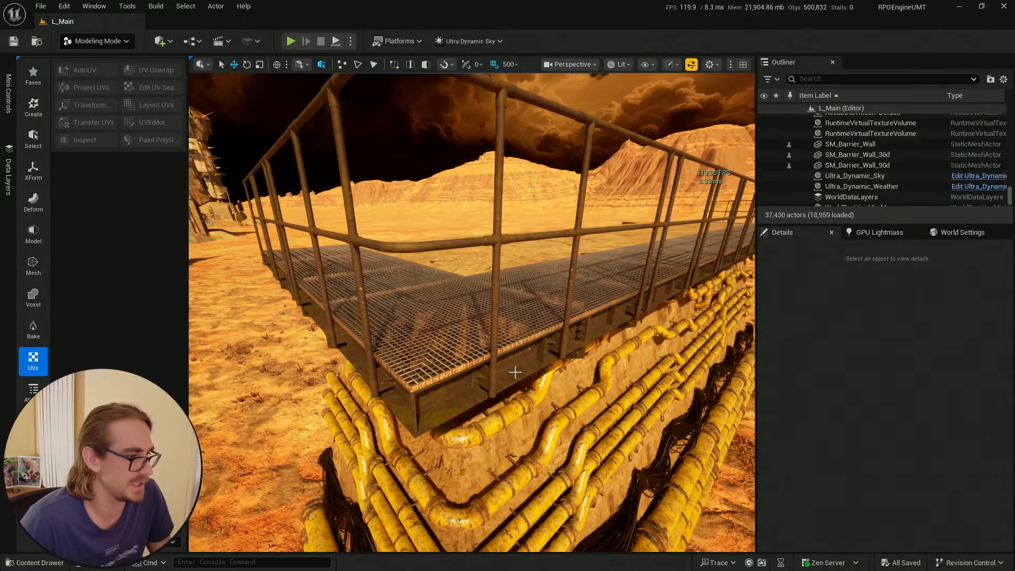
pyautogui.click(441, 414)
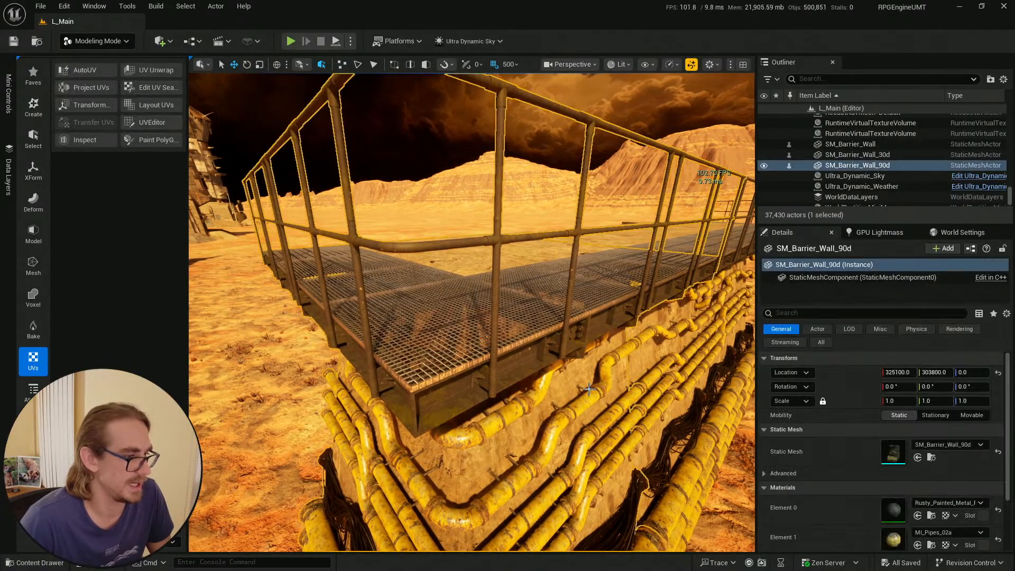
pyautogui.moveTo(518, 347); pyautogui.dragTo(349, 296, button='right')
pyautogui.press('Escape')
pyautogui.moveTo(472, 312); pyautogui.dragTo(713, 354, button='right')
# Switch to Selection mode and replace the Element 0 material of SM_Barrier_Wall_90d with KB3D_FTS_MetalDirtRustyDark
pyautogui.click(90, 42)
pyautogui.click(104, 75)
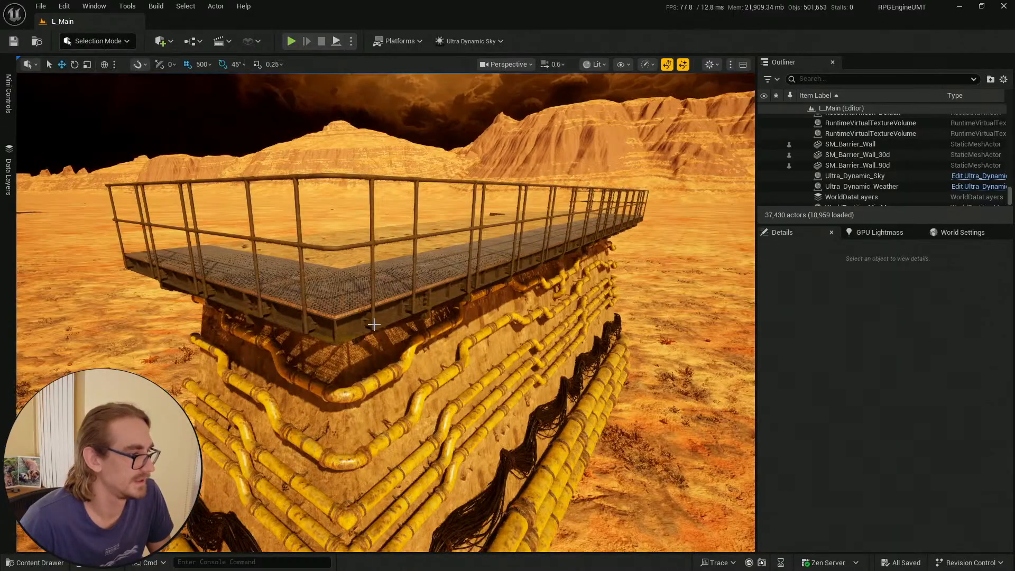
pyautogui.click(376, 324)
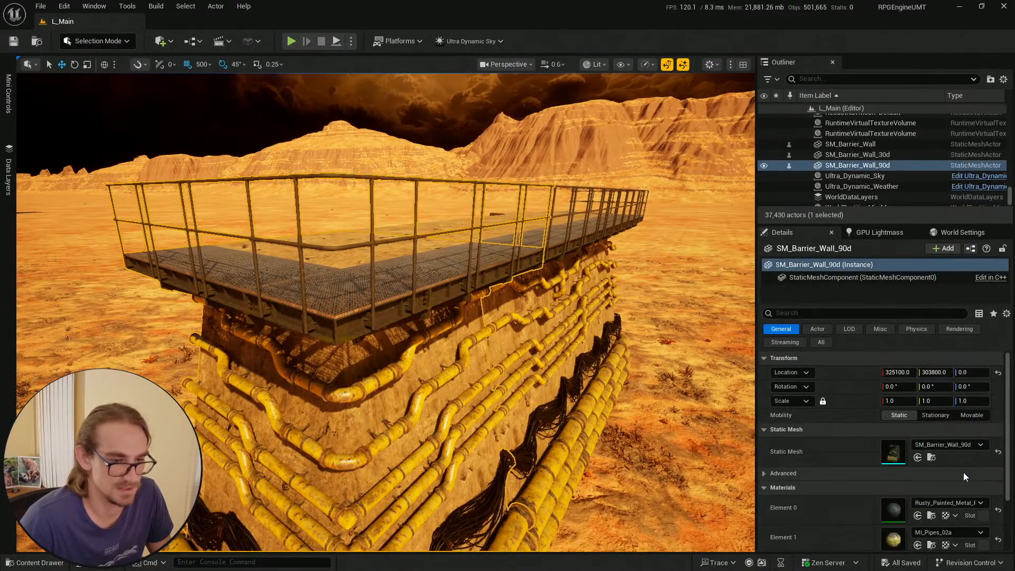
pyautogui.click(939, 503)
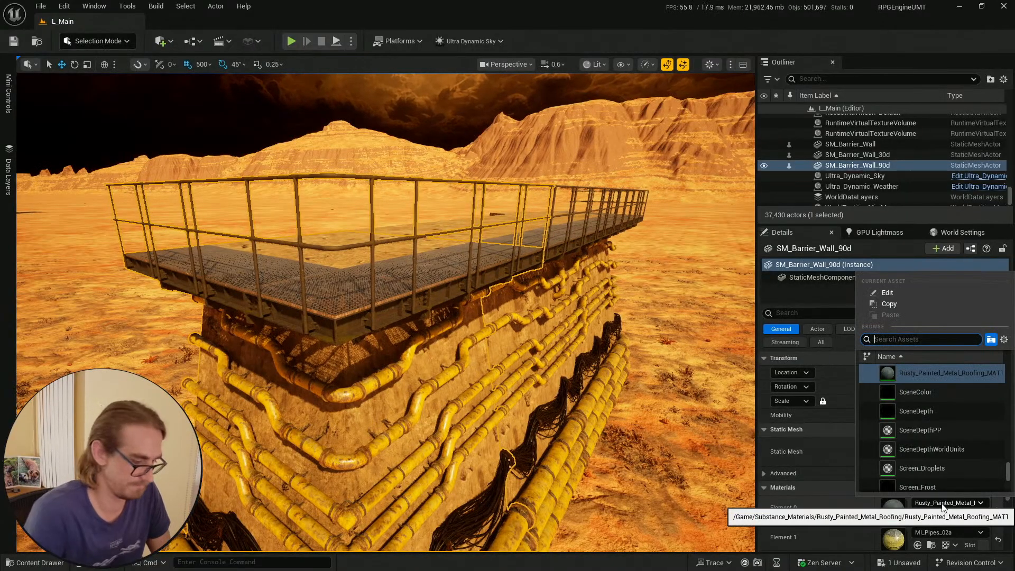
pyautogui.write('rusty')
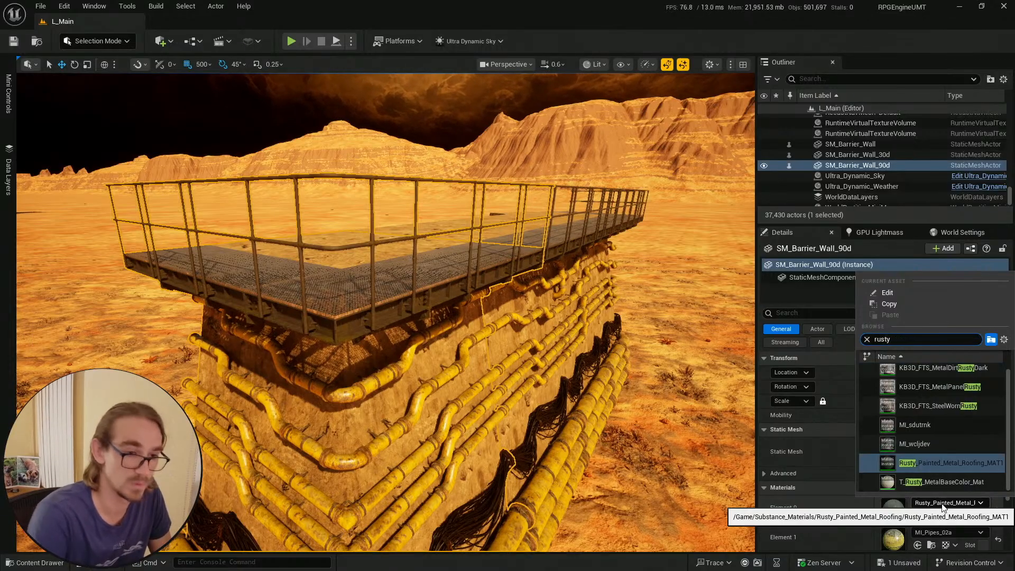
pyautogui.moveTo(1009, 451); pyautogui.dragTo(1009, 439)
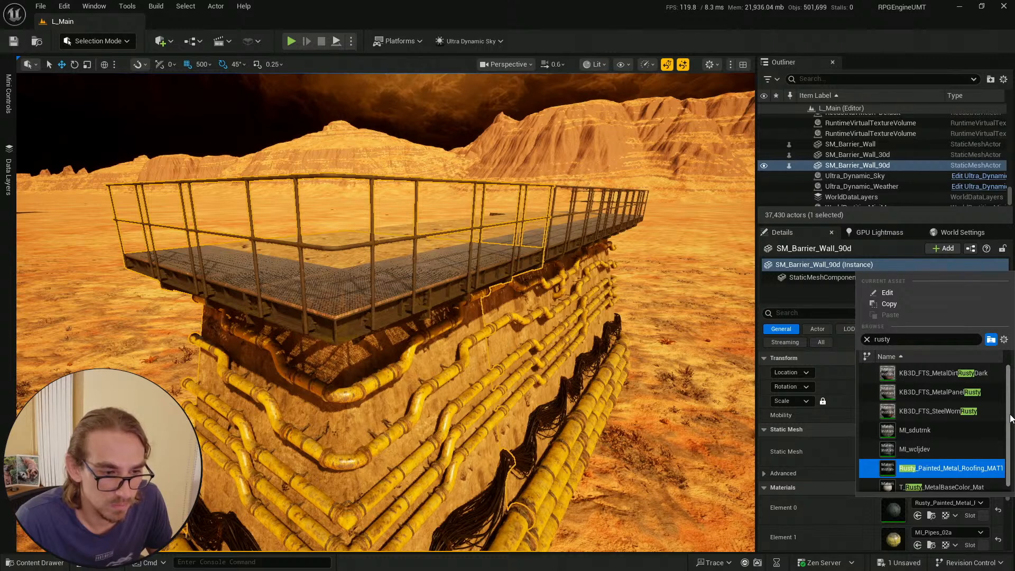
pyautogui.moveTo(1011, 450); pyautogui.dragTo(1011, 482)
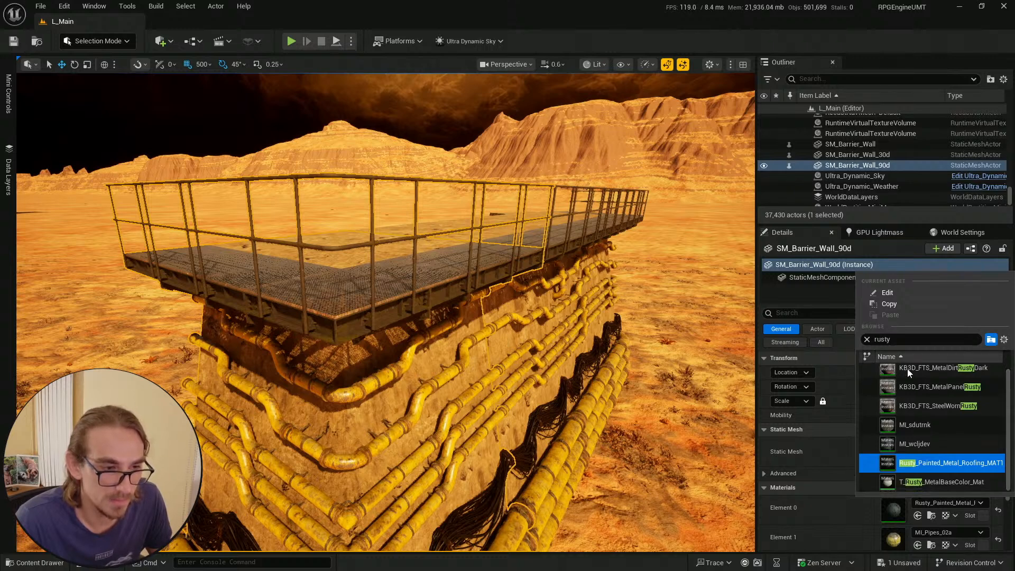
pyautogui.click(935, 370)
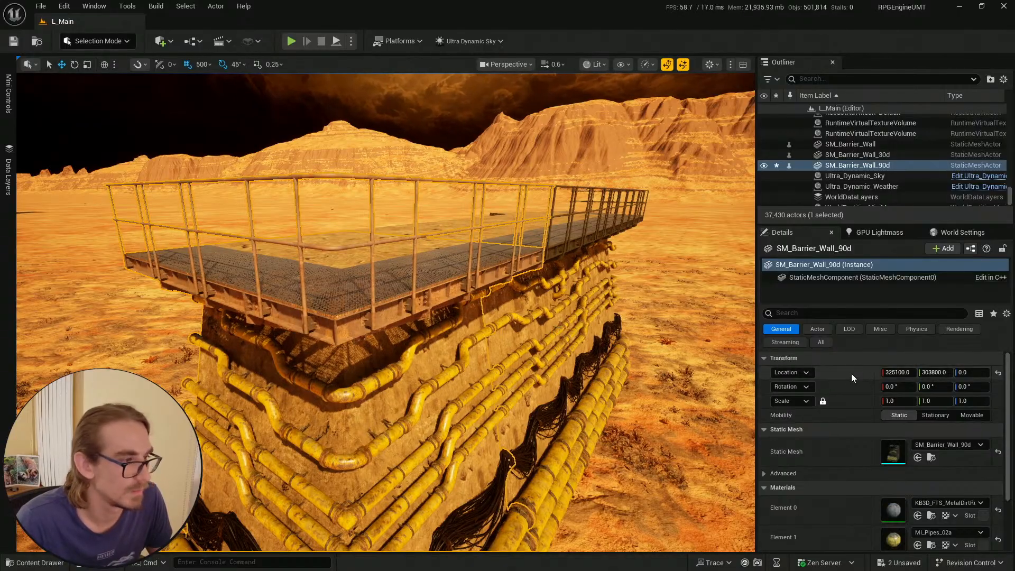
# Inspect the rusty metal material on the corner piece's railings and walkway from above and from the side
pyautogui.press('w')
pyautogui.moveTo(740, 369); pyautogui.dragTo(700, 459, button='right')
pyautogui.press('e')
pyautogui.press('s')
pyautogui.press('s')
pyautogui.moveTo(435, 289); pyautogui.dragTo(444, 222, button='right')
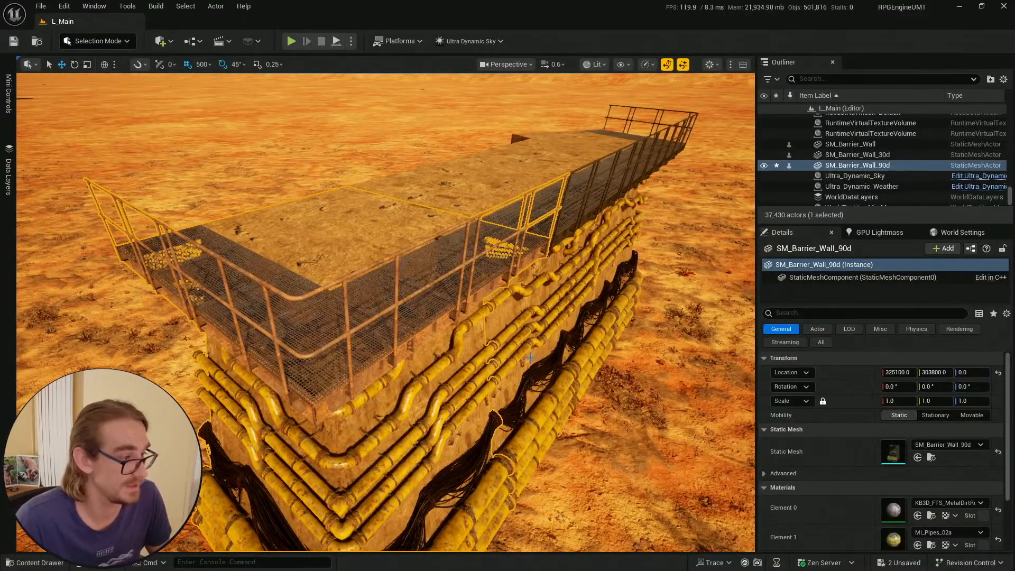
pyautogui.moveTo(519, 346); pyautogui.dragTo(521, 312, button='right')
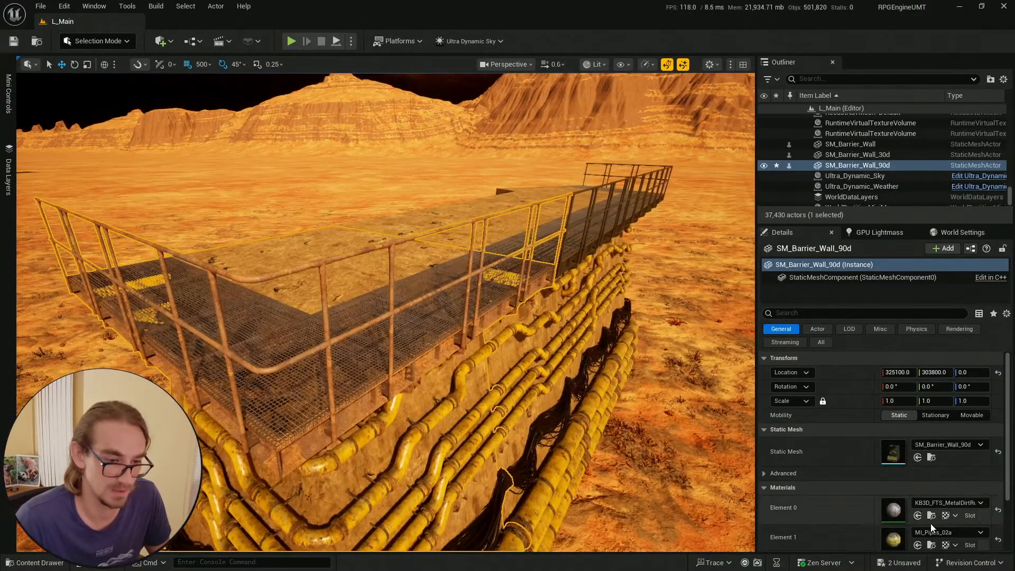
# Browse to the stucco material of SM_Barrier_Wall_90d and look up the rusty painted metal slot of SM_Barrier_Wall
pyautogui.scroll(-4, 947, 521)
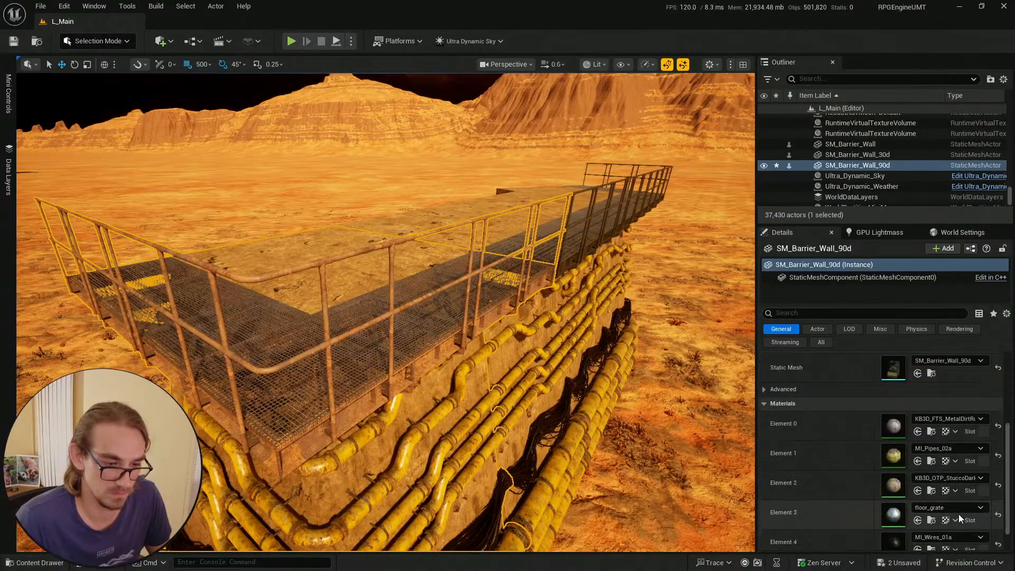
pyautogui.click(931, 491)
pyautogui.write('ddd')
pyautogui.moveTo(526, 259); pyautogui.dragTo(568, 298, button='right')
pyautogui.click(290, 308)
pyautogui.moveTo(433, 215); pyautogui.dragTo(439, 217, button='right')
pyautogui.click(433, 216)
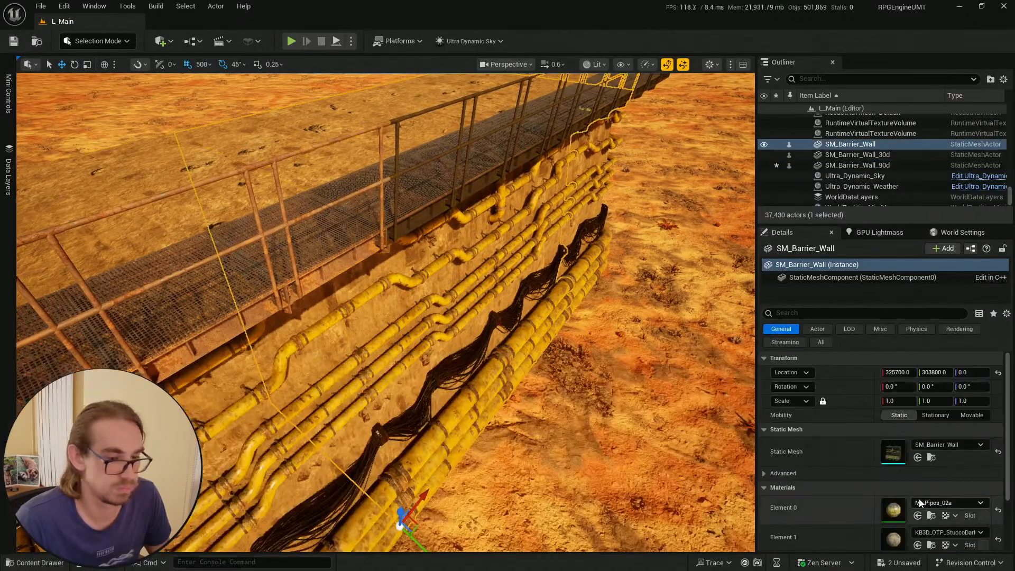
pyautogui.scroll(-2, 948, 511)
pyautogui.scroll(-2, 948, 510)
pyautogui.moveTo(529, 317); pyautogui.dragTo(521, 268, button='right')
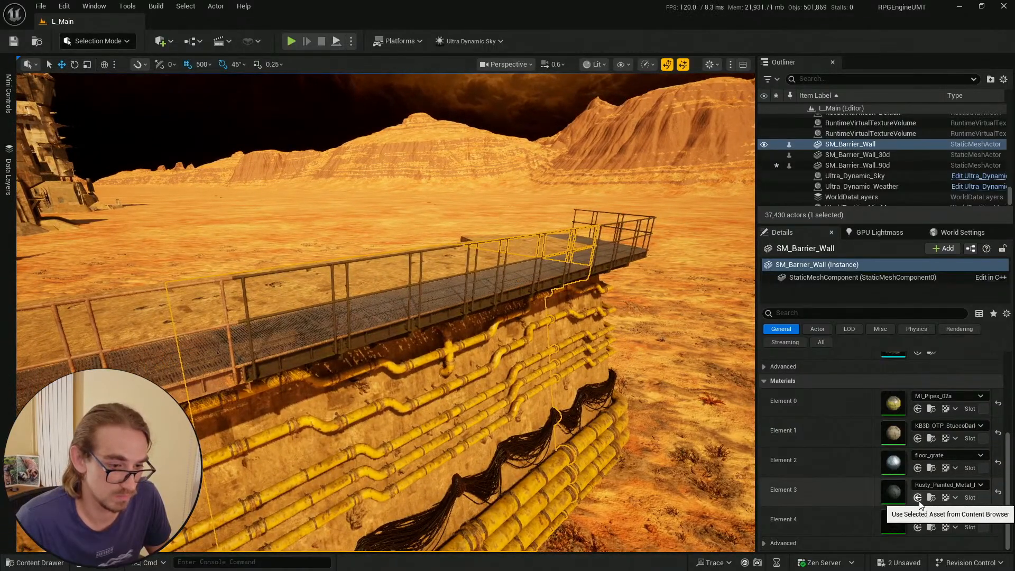
# Locate the KB3D_FTS_MetalDirtRustyDark material from Element 0 of SM_Barrier_Wall_90d in the content browser
pyautogui.click(240, 373)
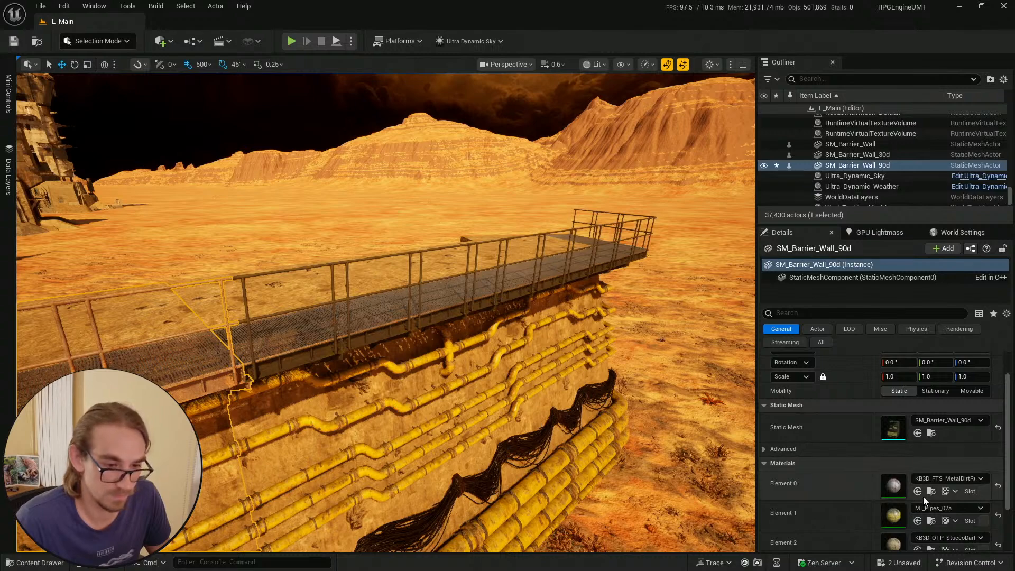
pyautogui.scroll(-3, 960, 499)
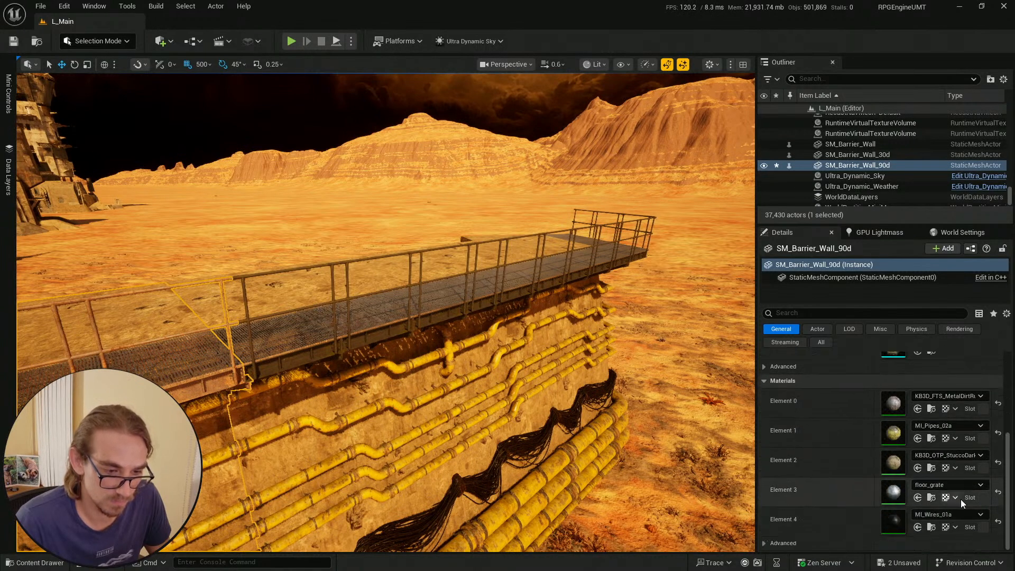
pyautogui.click(932, 409)
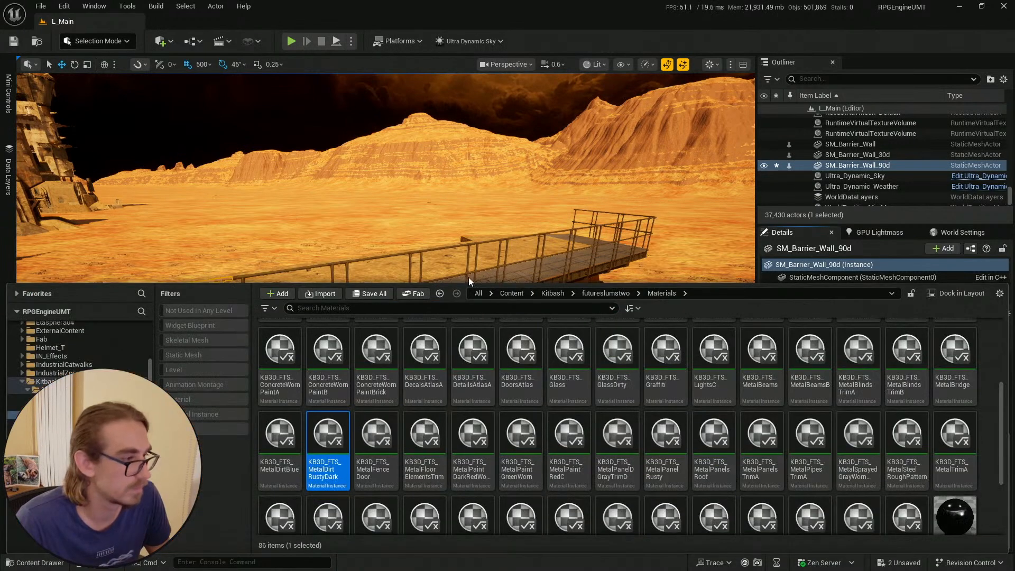
# Assign the selected KB3D_FTS_MetalDirtRustyDark material to Element 3 of SM_Barrier_Wall
pyautogui.moveTo(490, 261); pyautogui.dragTo(478, 271, button='right')
pyautogui.click(478, 270)
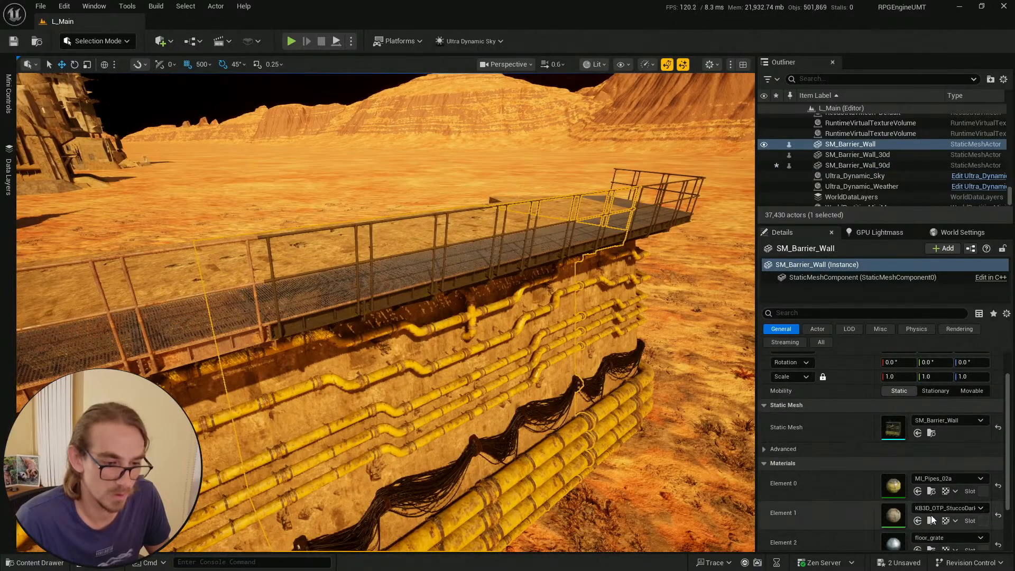
pyautogui.scroll(-1, 949, 509)
pyautogui.scroll(-1, 934, 520)
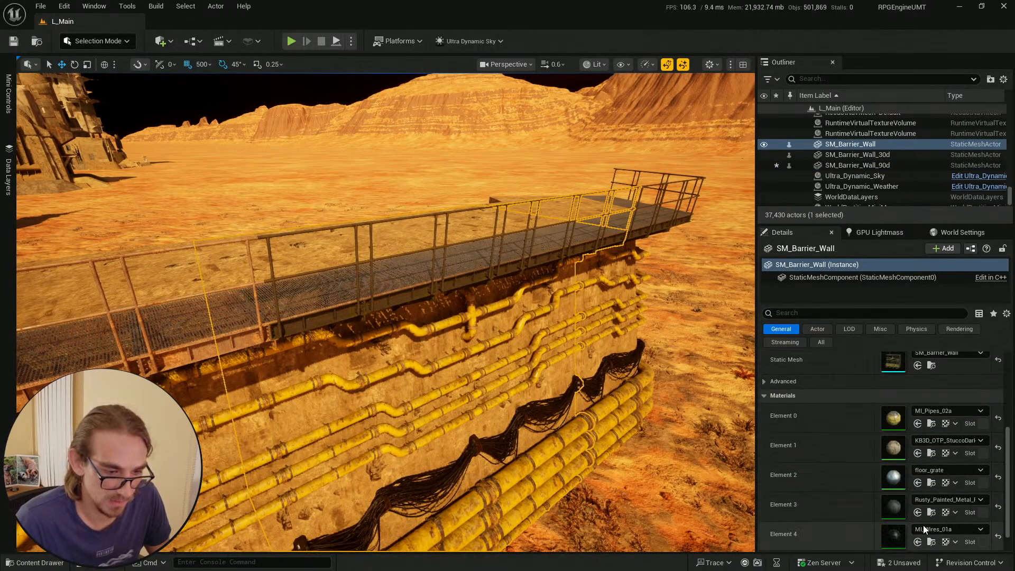
pyautogui.click(917, 513)
pyautogui.scroll(2, 897, 512)
# Assign KB3D_FTS_MetalDirtRustyDark to Element 1 of SM_Barrier_Wall_30d and deselect the piece
pyautogui.moveTo(576, 343); pyautogui.dragTo(577, 317, button='right')
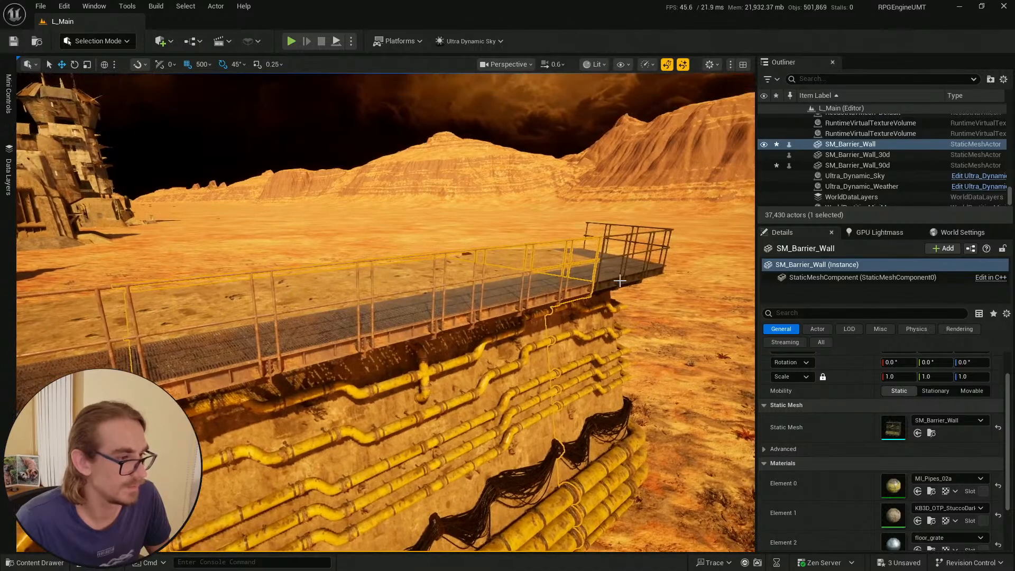
pyautogui.click(576, 341)
pyautogui.scroll(-3, 942, 475)
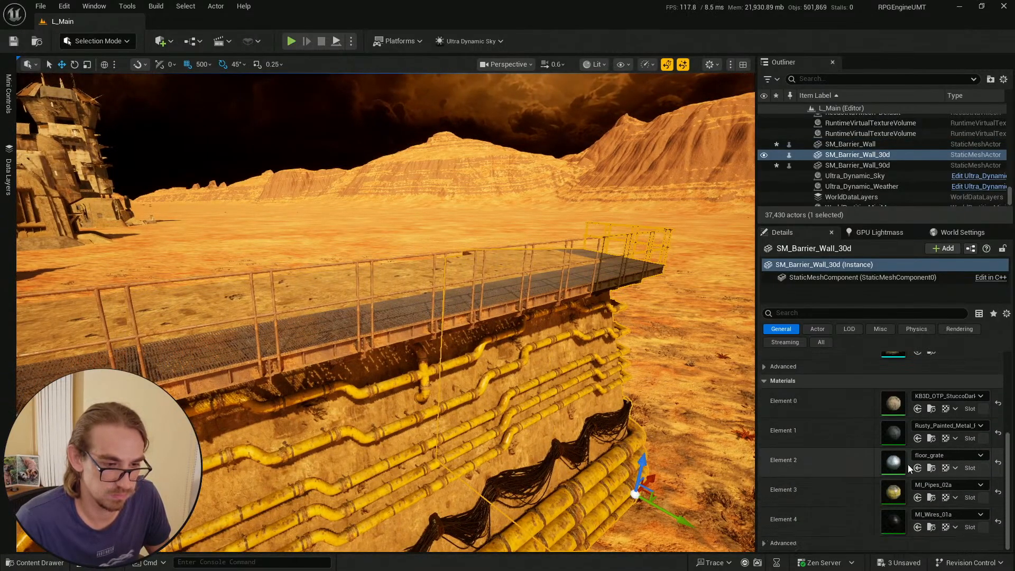
pyautogui.click(918, 438)
pyautogui.press('Escape')
# Replace the MI_Wires_01a material in Element 4 of SM_Barrier_Wall_90d with KB3D_FTS_MetalDirtRustyDark
pyautogui.moveTo(529, 338); pyautogui.dragTo(365, 352, button='right')
pyautogui.click(412, 346)
pyautogui.scroll(-3, 967, 480)
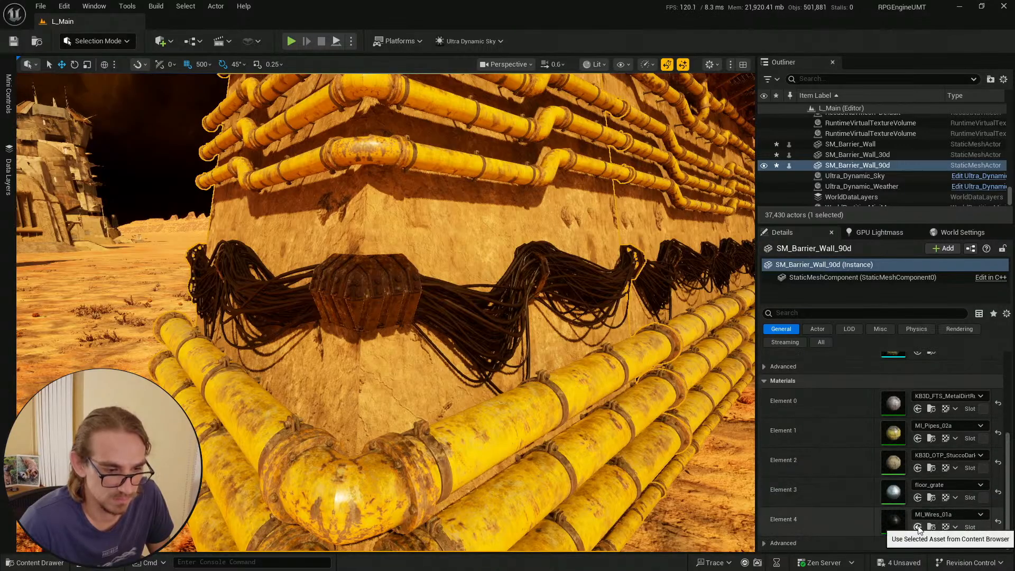
pyautogui.click(918, 527)
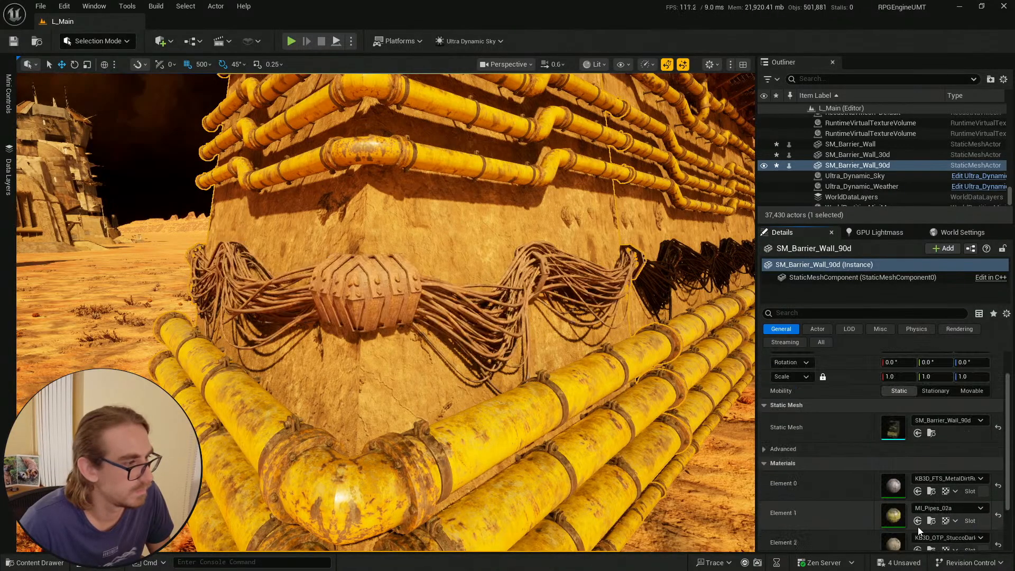
# Assign the selected KB3D_FTS_MetalDirtRustyDark material to the wires in Element 4 of SM_Barrier_Wall
pyautogui.moveTo(535, 326); pyautogui.dragTo(533, 326, button='right')
pyautogui.press('Escape')
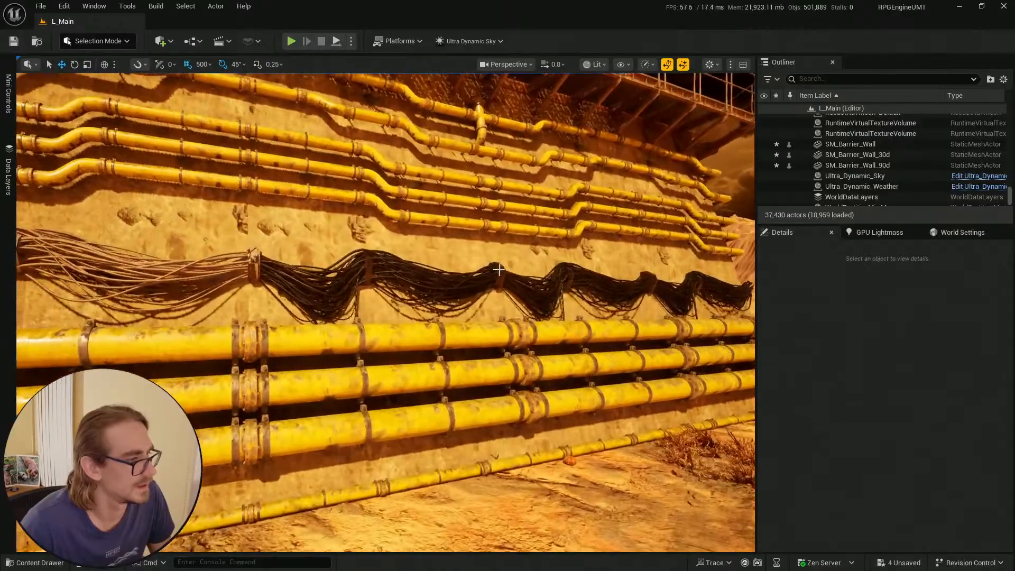
pyautogui.click(580, 280)
pyautogui.scroll(-3, 935, 534)
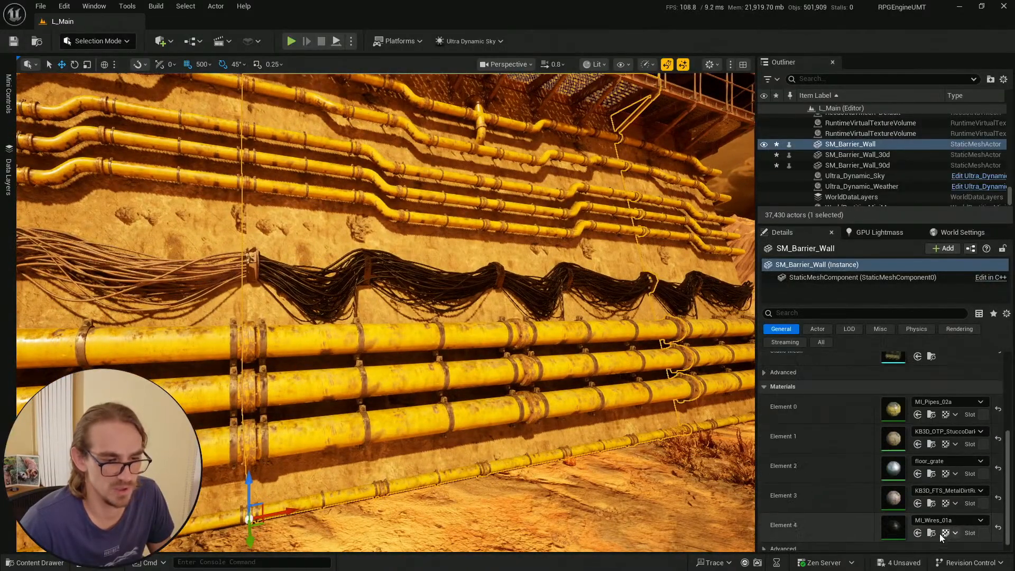
pyautogui.click(917, 528)
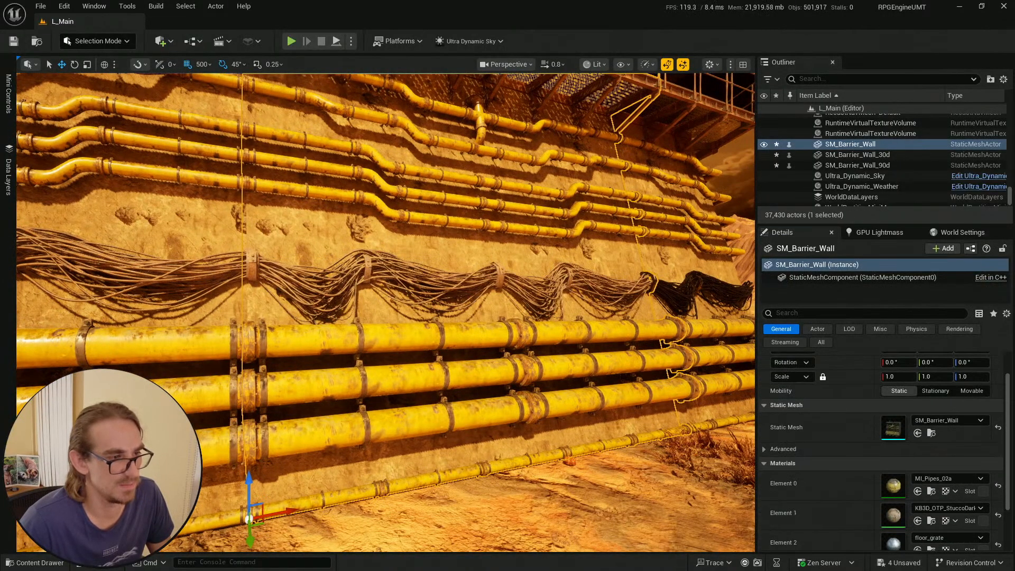
# Replace the wires material in Element 4 of SM_Barrier_Wall_30d with KB3D_FTS_MetalDirtRustyDark and deselect the piece
pyautogui.click(691, 290)
pyautogui.scroll(-3, 953, 527)
pyautogui.click(920, 527)
pyautogui.moveTo(634, 318); pyautogui.dragTo(751, 407, button='right')
pyautogui.press('Escape')
# Replace the floor_grate material in Element 2 of SM_Barrier_Wall_30d with KB3D_FTS_MetalDirtRustyDark
pyautogui.press('w')
pyautogui.scroll(3, 645, 317)
pyautogui.press('e')
pyautogui.press('w')
pyautogui.scroll(-5, 719, 428)
pyautogui.press('a')
pyautogui.moveTo(613, 375); pyautogui.dragTo(576, 371, button='right')
pyautogui.scroll(-1, 587, 365)
pyautogui.press('w')
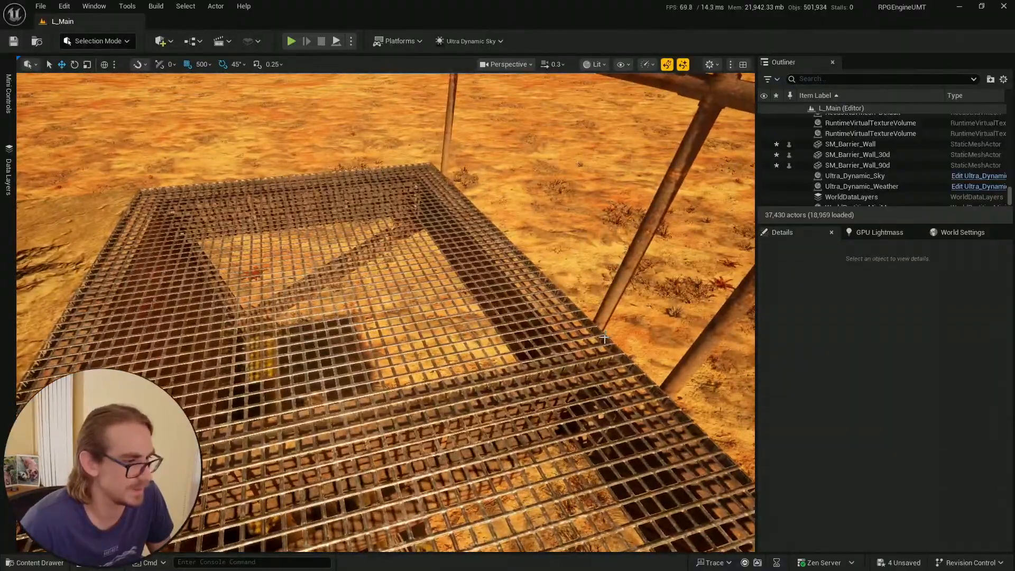
pyautogui.click(577, 486)
pyautogui.press('s')
pyautogui.moveTo(577, 486); pyautogui.dragTo(433, 249, button='right')
pyautogui.scroll(1, 545, 484)
pyautogui.press('s')
pyautogui.scroll(1, 439, 349)
pyautogui.moveTo(1007, 487); pyautogui.dragTo(1006, 569)
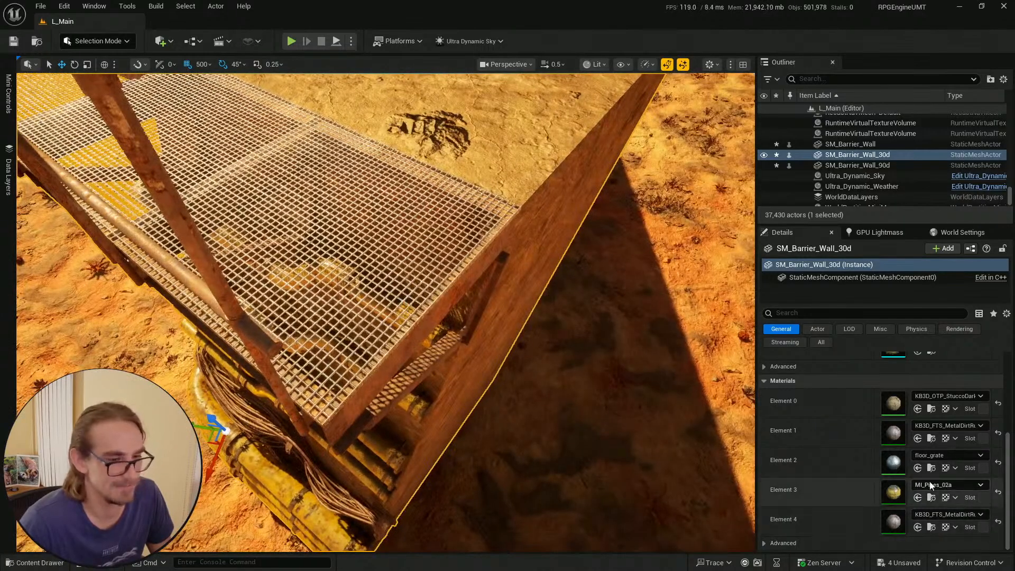
pyautogui.click(918, 468)
# Select only SM_Barrier_Wall and replace its floor_grate material in Element 2 with KB3D_FTS_MetalDirtRustyDark
pyautogui.moveTo(480, 284); pyautogui.dragTo(462, 341, button='right')
pyautogui.scroll(1, 480, 285)
pyautogui.scroll(1, 444, 228)
pyautogui.scroll(4, 492, 167)
pyautogui.click(462, 341)
pyautogui.keyDown('ctrl'); pyautogui.click(500, 325); pyautogui.keyUp('ctrl')
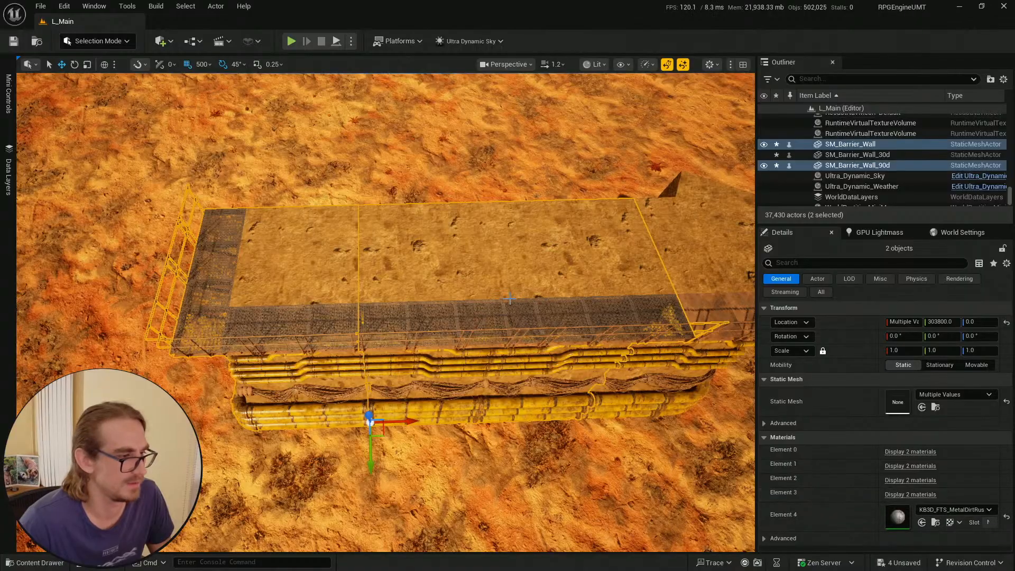
pyautogui.keyDown('ctrl'); pyautogui.click(459, 331); pyautogui.keyUp('ctrl')
pyautogui.scroll(-4, 952, 509)
pyautogui.moveTo(507, 318); pyautogui.dragTo(576, 296, button='right')
pyautogui.press('w')
pyautogui.scroll(-1, 529, 302)
pyautogui.press('e')
pyautogui.scroll(-1, 417, 341)
pyautogui.moveTo(417, 341); pyautogui.dragTo(484, 346, button='right')
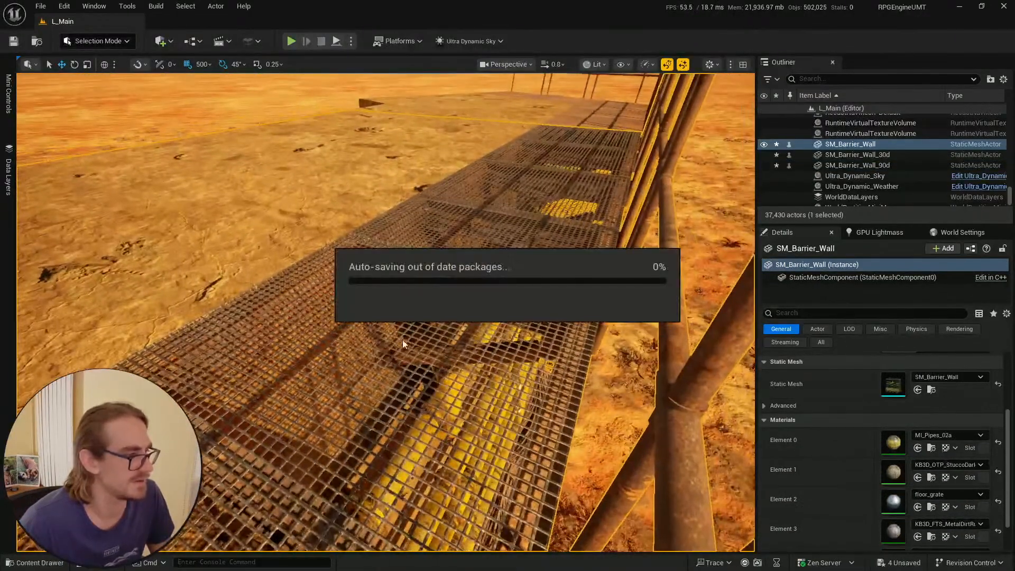
pyautogui.press('s')
pyautogui.moveTo(334, 378); pyautogui.dragTo(259, 392, button='right')
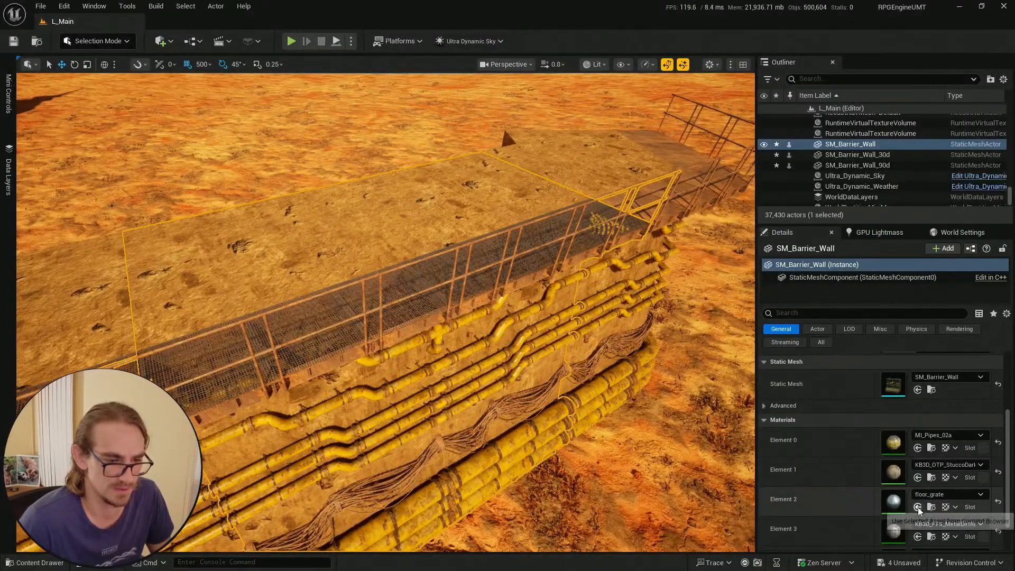
pyautogui.click(918, 508)
# Replace the floor_grate material in Element 3 of SM_Barrier_Wall_90d with KB3D_FTS_MetalDirtRustyDark
pyautogui.moveTo(581, 364); pyautogui.dragTo(513, 362, button='right')
pyautogui.click(281, 275)
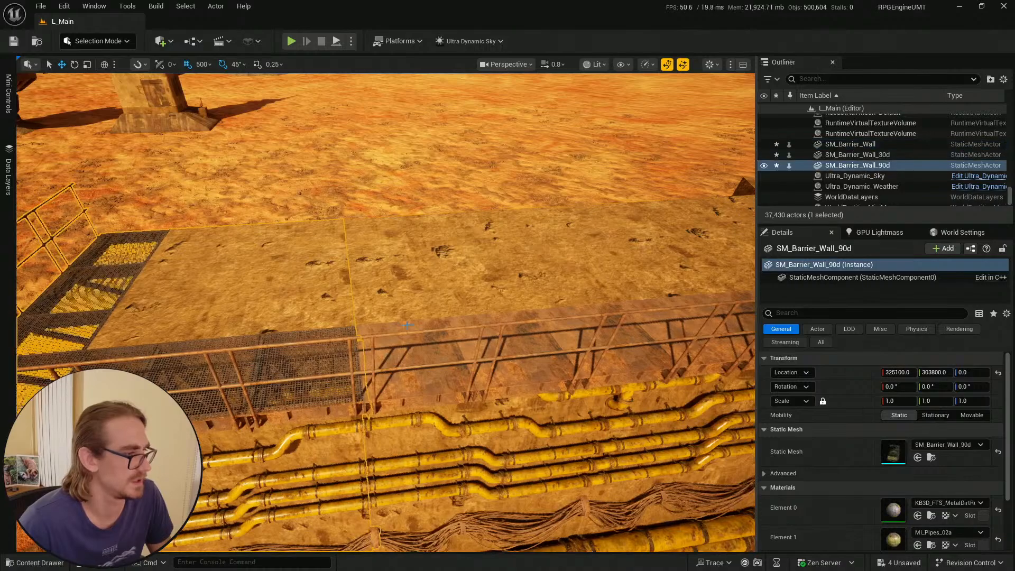
pyautogui.moveTo(280, 275); pyautogui.dragTo(232, 277, button='right')
pyautogui.press('s')
pyautogui.scroll(-3, 955, 514)
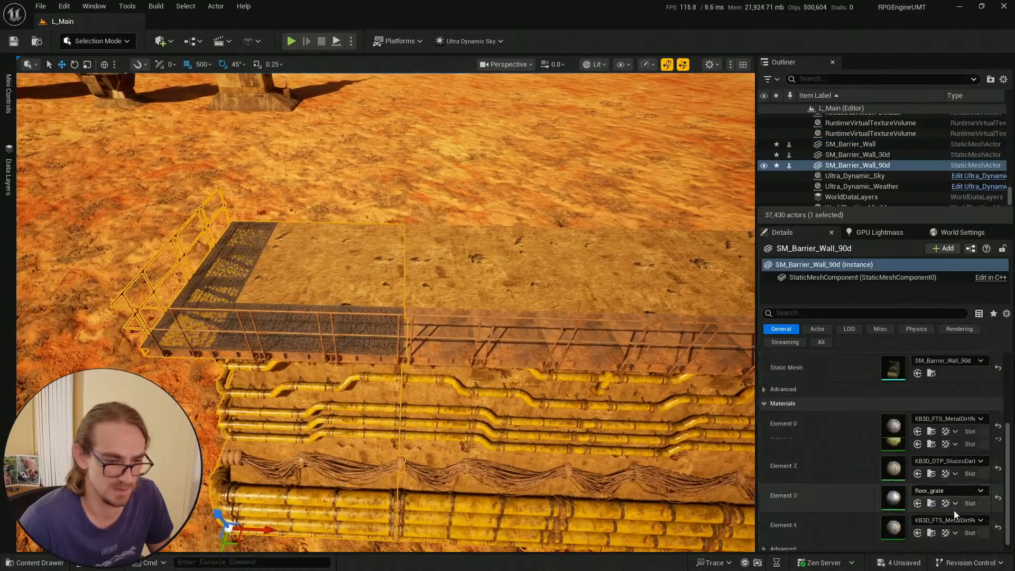
pyautogui.click(917, 503)
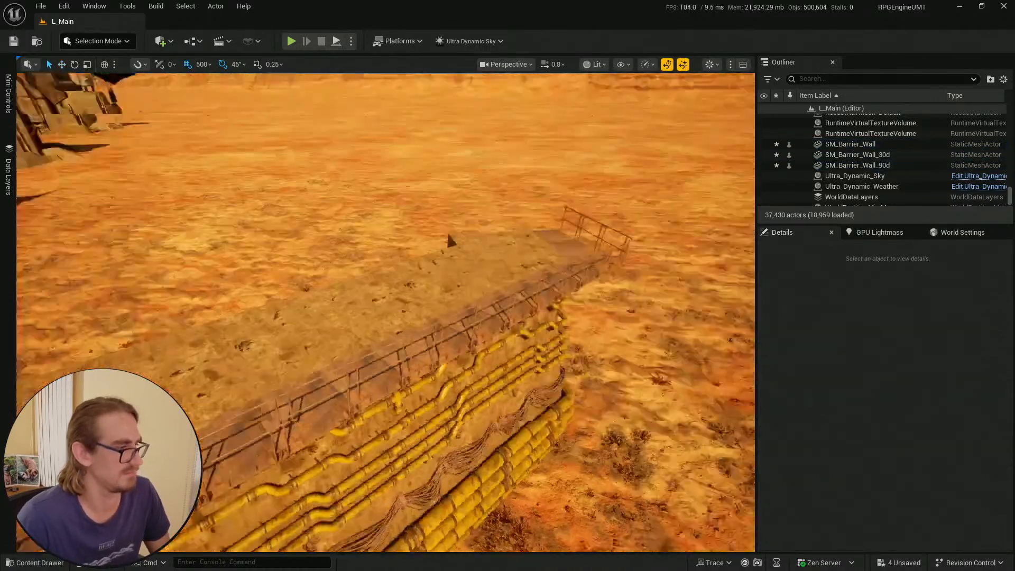
# Deselect the wall piece and save all modified content, including the three barrier wall actors
pyautogui.press('q')
pyautogui.moveTo(412, 314); pyautogui.dragTo(406, 217, button='right')
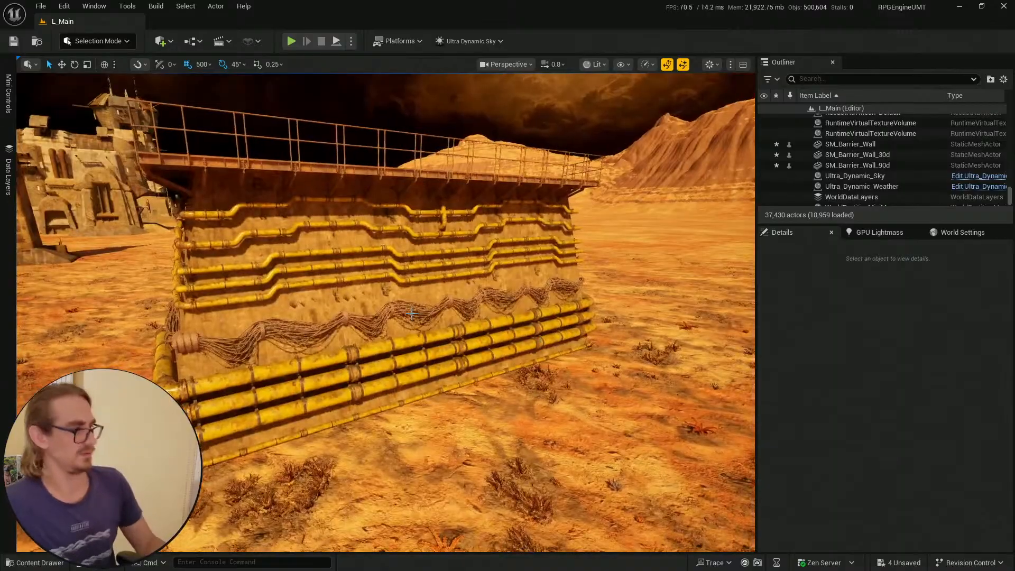
pyautogui.click(33, 563)
pyautogui.moveTo(486, 248); pyautogui.dragTo(462, 259, button='right')
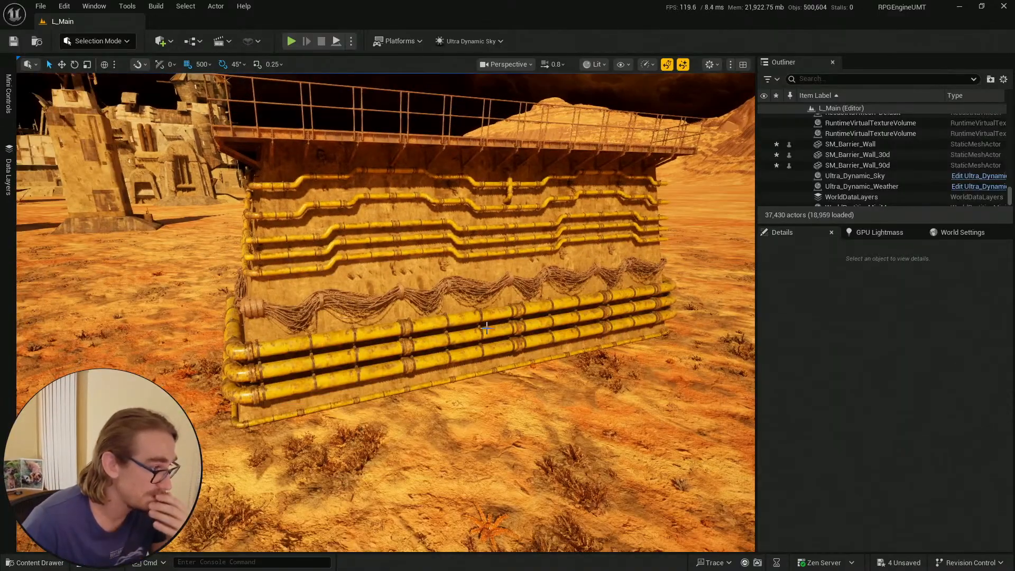
pyautogui.hotkey('ctrl', 'space')
pyautogui.click(369, 294)
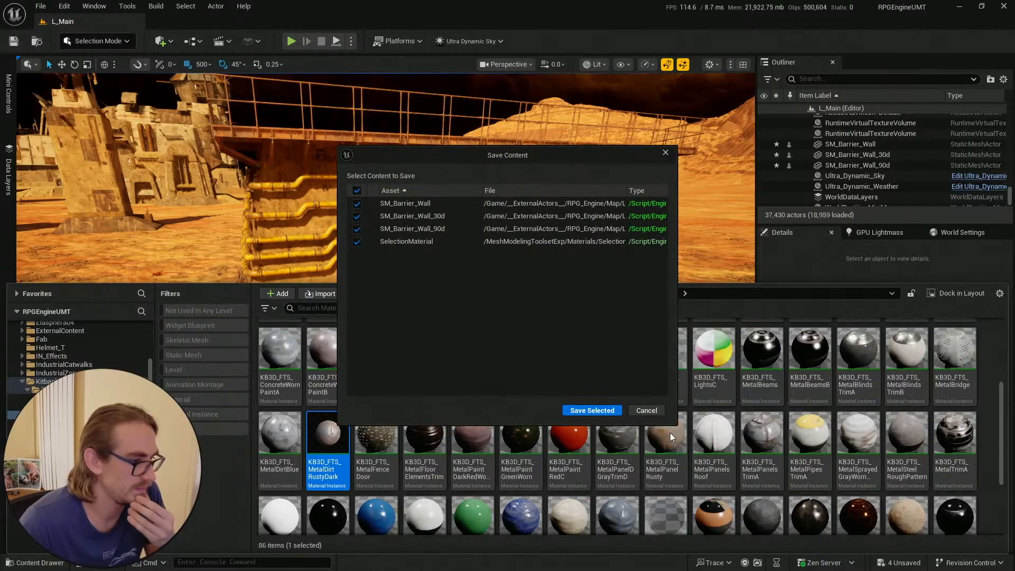
pyautogui.click(592, 411)
pyautogui.click(14, 41)
# Turn the on-screen stats and messages back on in the level viewport
pyautogui.moveTo(366, 221); pyautogui.dragTo(428, 200, button='right')
pyautogui.scroll(1, 381, 218)
pyautogui.moveTo(430, 245); pyautogui.dragTo(394, 254, button='right')
pyautogui.scroll(1, 430, 245)
pyautogui.press('e')
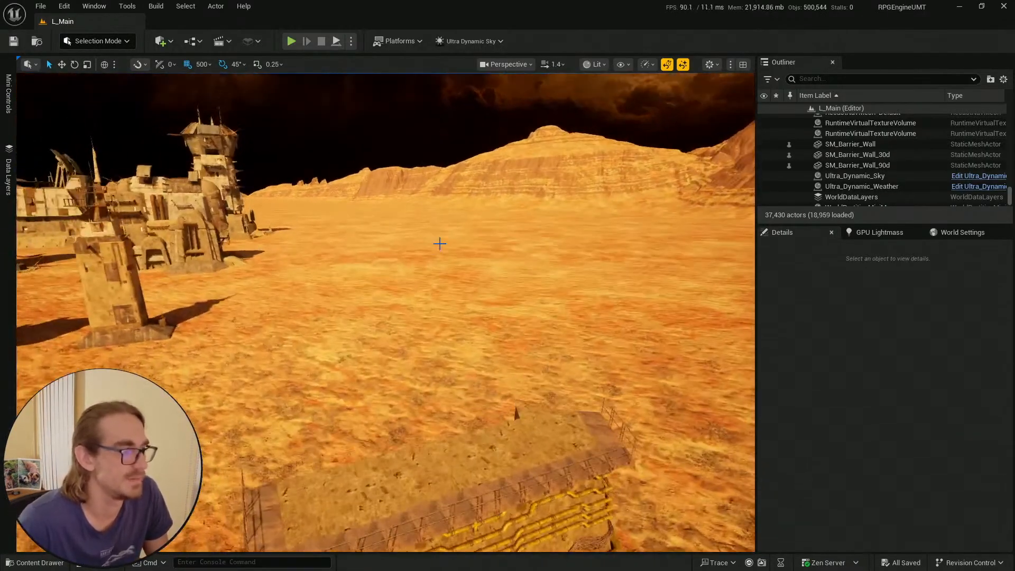
pyautogui.click(667, 65)
pyautogui.moveTo(566, 277)
pyautogui.mouseDown(button='right')
pyautogui.moveTo(419, 250)
pyautogui.moveTo(497, 224)
pyautogui.mouseUp(button='right')
# Locate the wall meshes in the _GENERATED content and enable Nanite on SM_Barrier_Wall, SM_Barrier_Wall_30d and SM_Barrier_Wall_90d
pyautogui.hotkey('ctrl', 'space')
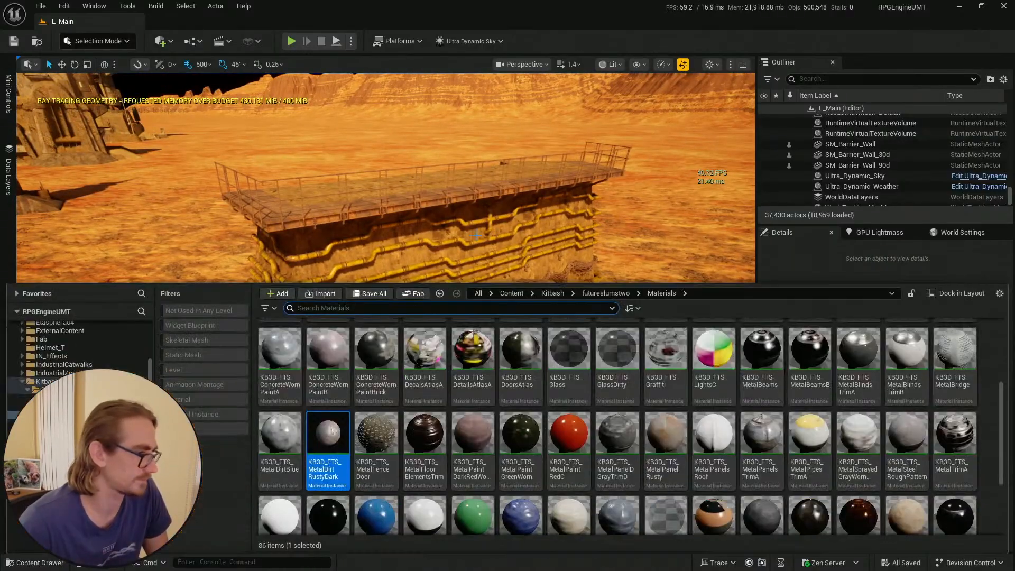
pyautogui.moveTo(382, 248); pyautogui.dragTo(403, 222, button='right')
pyautogui.click(403, 223)
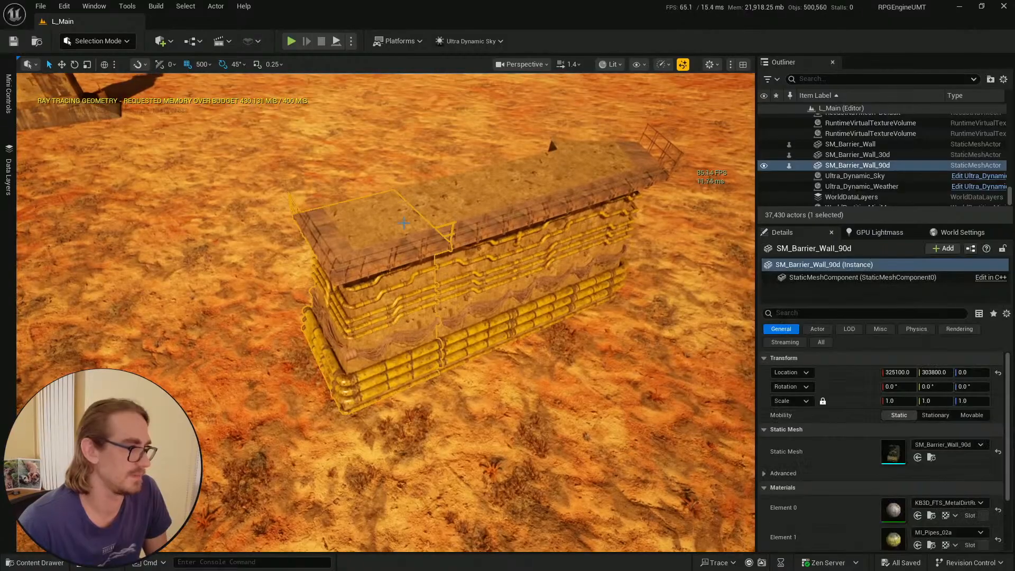
pyautogui.hotkey('ctrl', 'space')
pyautogui.click(280, 344)
pyautogui.keyDown('shift'); pyautogui.click(376, 343); pyautogui.keyUp('shift')
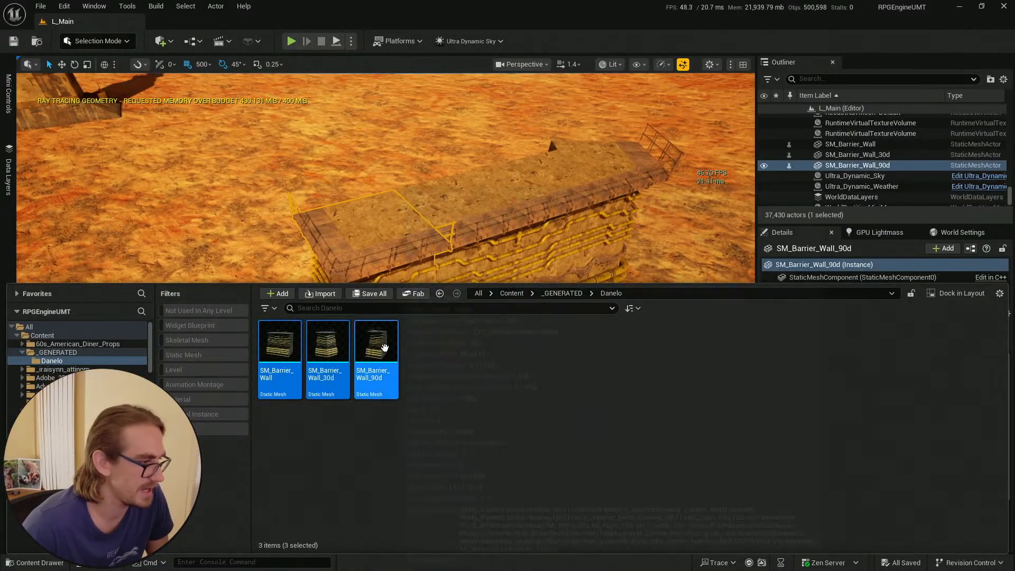
pyautogui.rightClick(377, 359)
pyautogui.moveTo(453, 197)
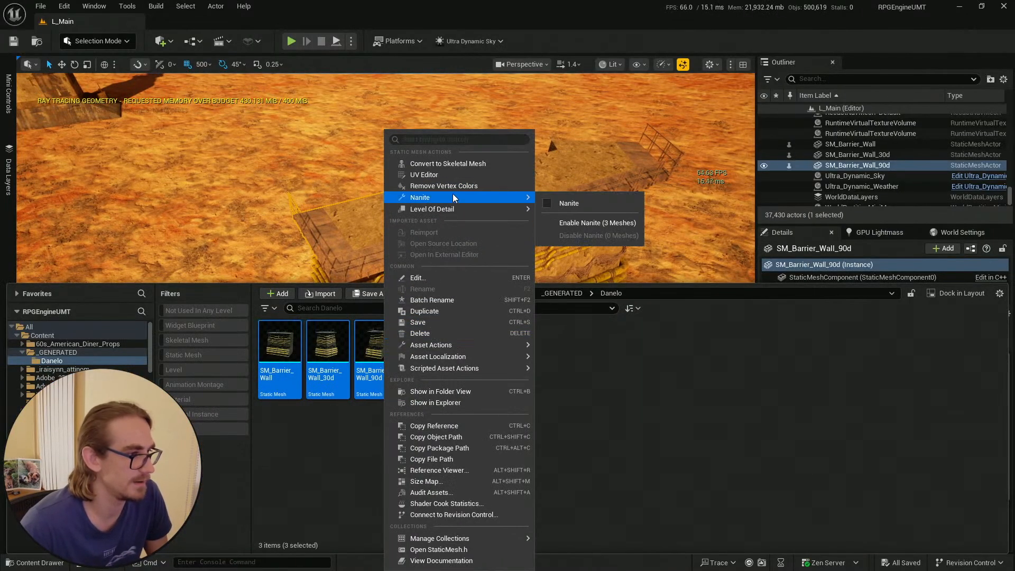
pyautogui.click(606, 207)
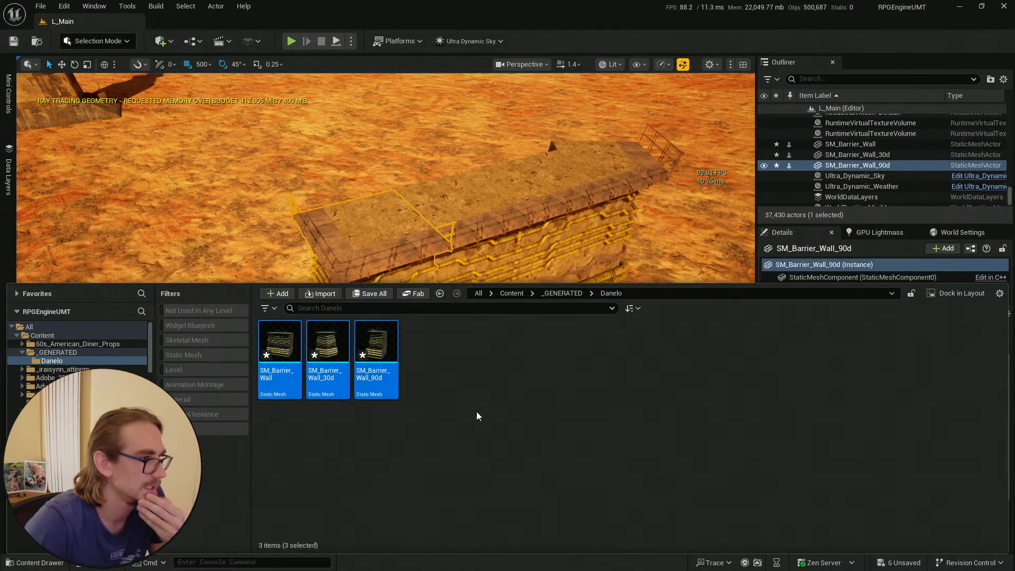
# Edit the three barrier wall meshes together in the Property Matrix and disable Support Ray Tracing
pyautogui.rightClick(384, 356)
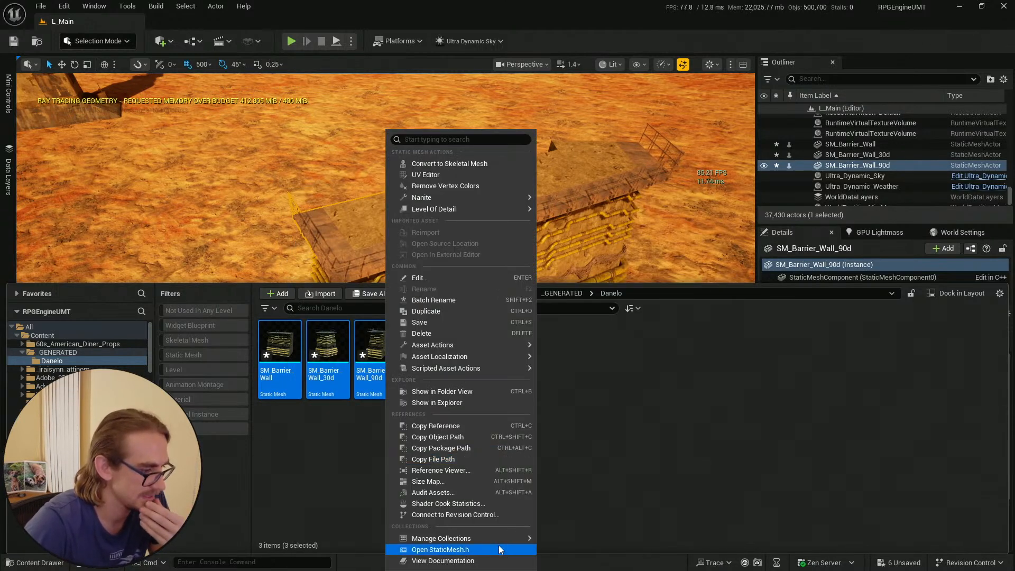
pyautogui.moveTo(514, 347)
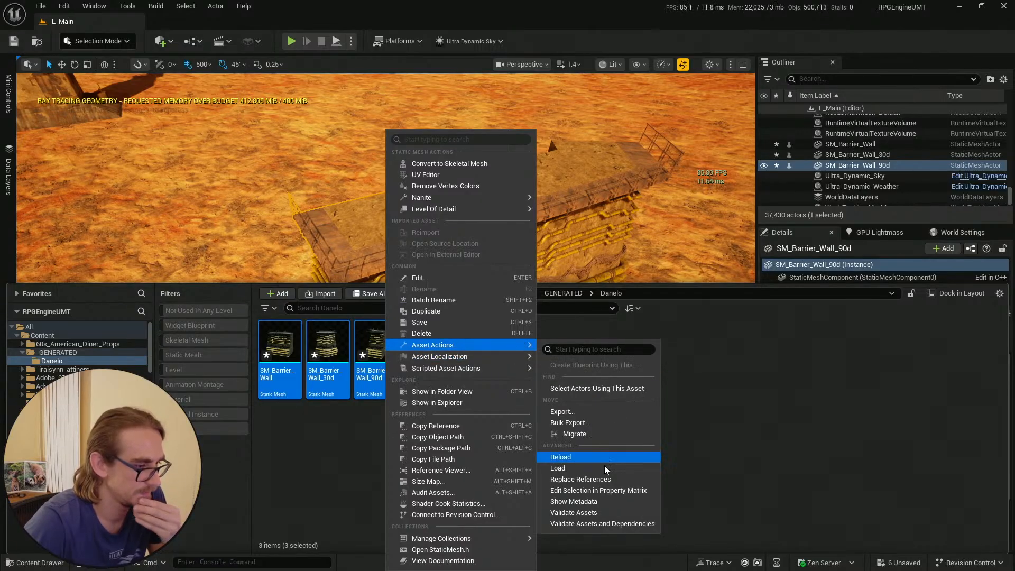
pyautogui.click(628, 492)
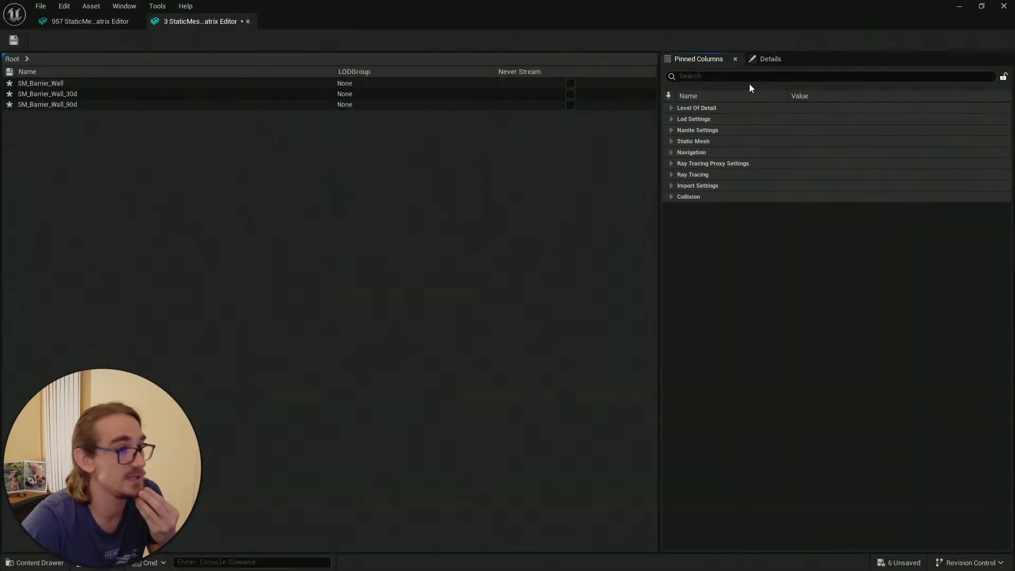
pyautogui.click(699, 77)
pyautogui.write('ray')
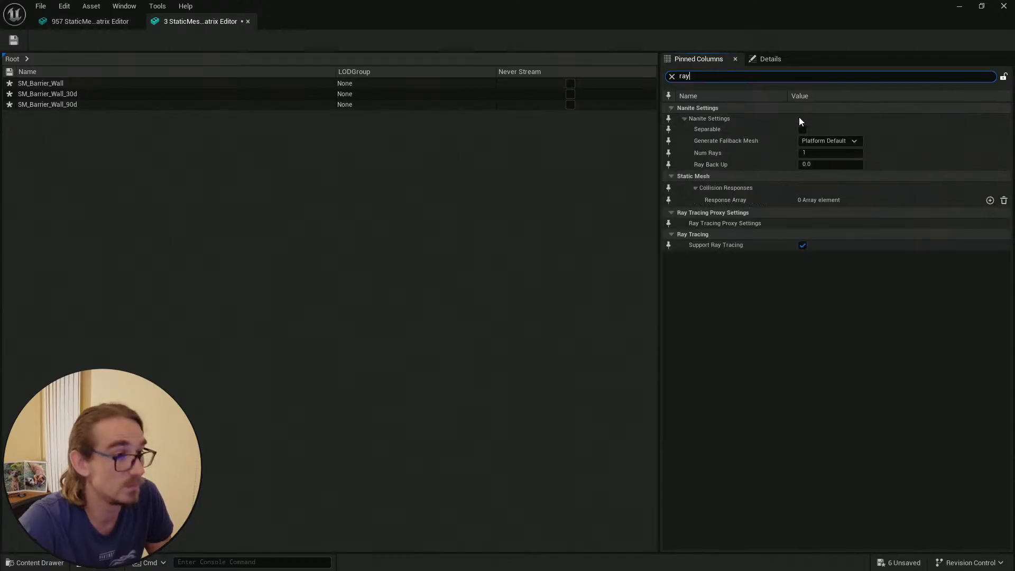
pyautogui.click(803, 251)
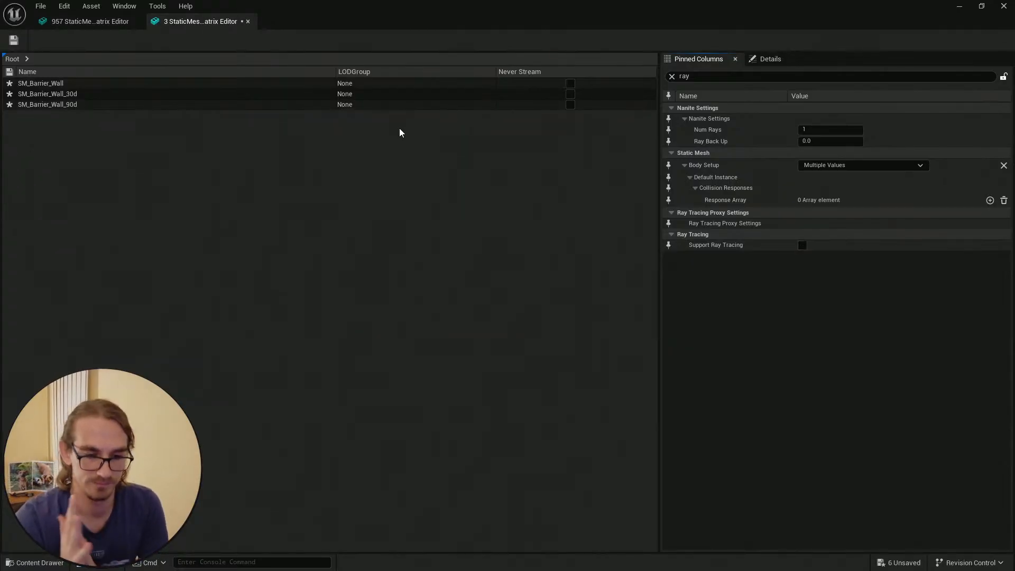
# Save the static meshes in both Property Matrix editors and return to the level
pyautogui.click(13, 40)
pyautogui.click(91, 24)
pyautogui.click(14, 41)
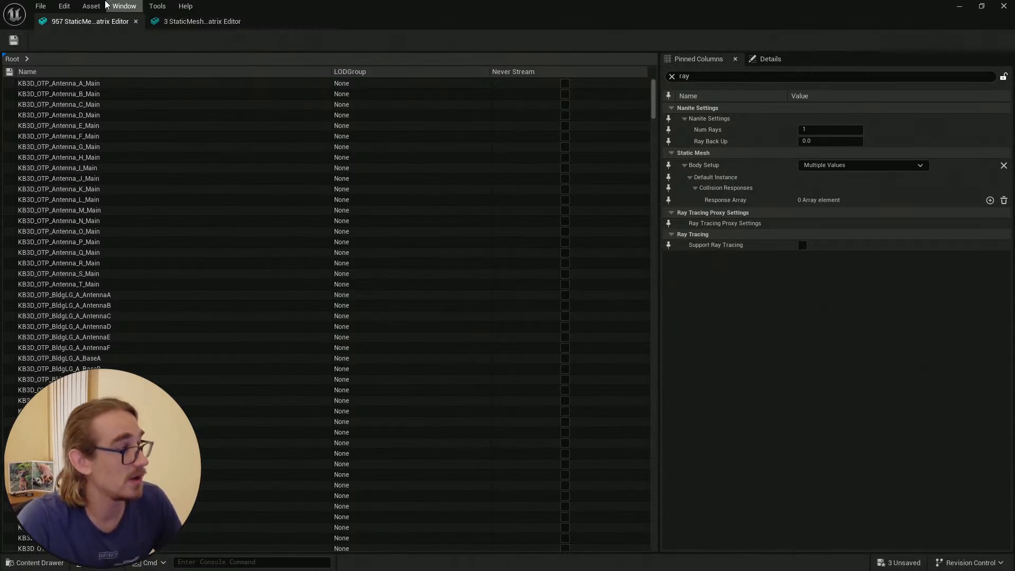
pyautogui.click(13, 40)
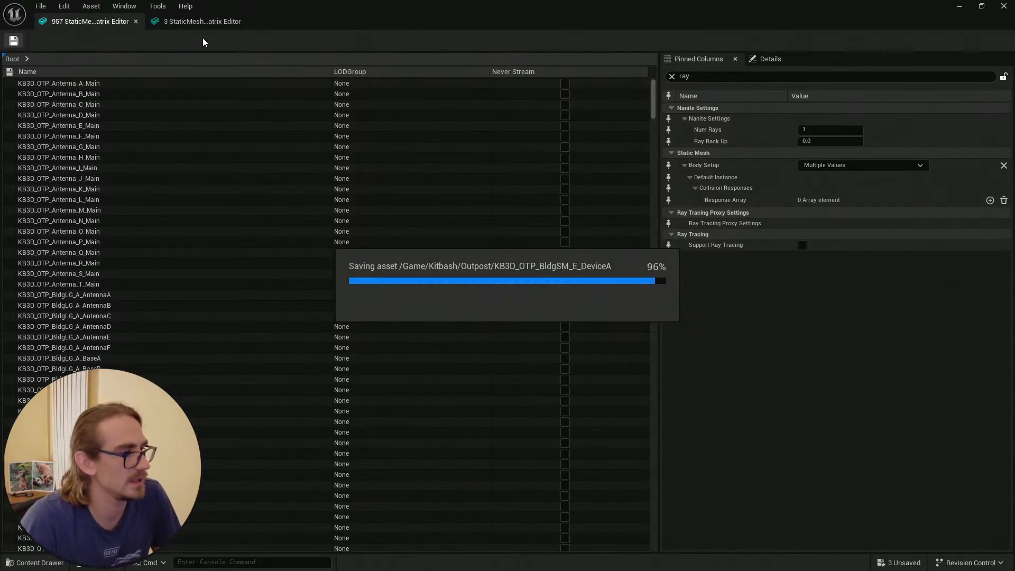
pyautogui.click(195, 22)
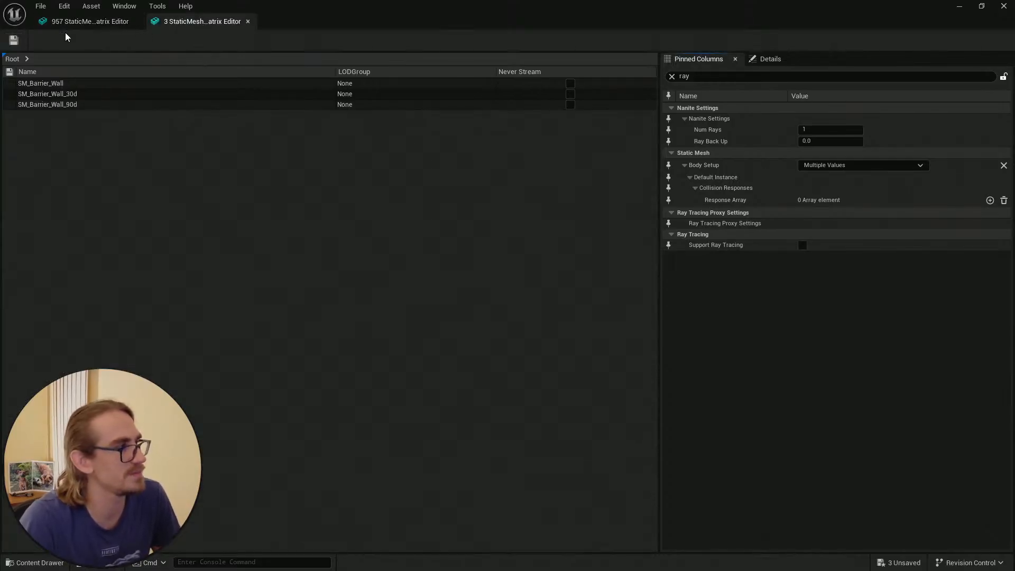
pyautogui.click(14, 41)
pyautogui.click(85, 21)
pyautogui.click(13, 41)
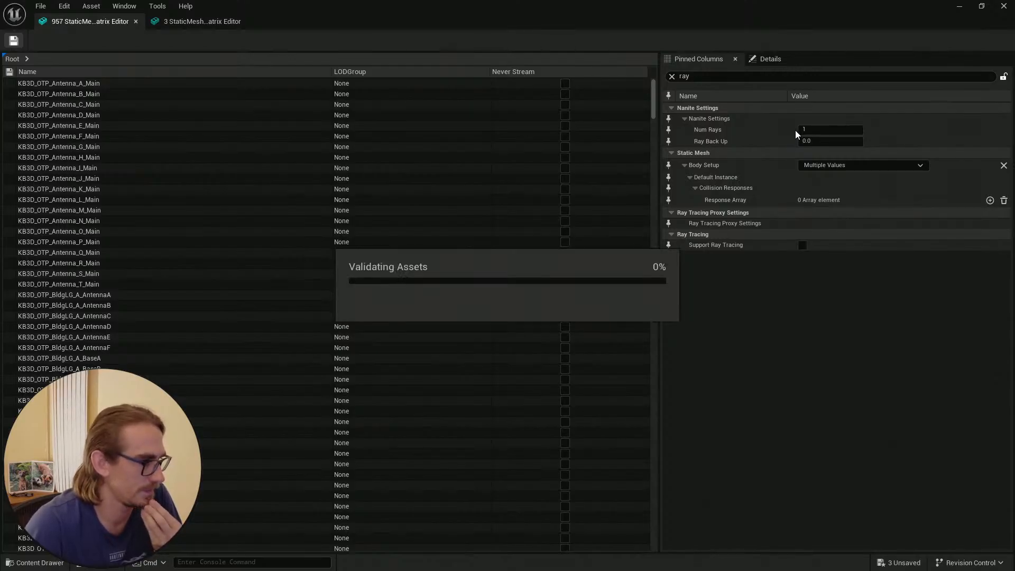
pyautogui.click(963, 6)
# Examine the cable bundles, pipes and stucco of the barrier wall up close, along with SM_Barrier_Wall's material slots
pyautogui.moveTo(514, 180); pyautogui.dragTo(412, 121, button='right')
pyautogui.press('Escape')
pyautogui.press('w')
pyautogui.scroll(-1, 514, 180)
pyautogui.press('d')
pyautogui.press('e')
pyautogui.moveTo(465, 371); pyautogui.dragTo(359, 370, button='right')
pyautogui.scroll(-3, 465, 371)
pyautogui.press('q')
pyautogui.press('w')
pyautogui.click(433, 385)
pyautogui.press('w')
pyautogui.press('a')
pyautogui.press('Escape')
pyautogui.click(358, 263)
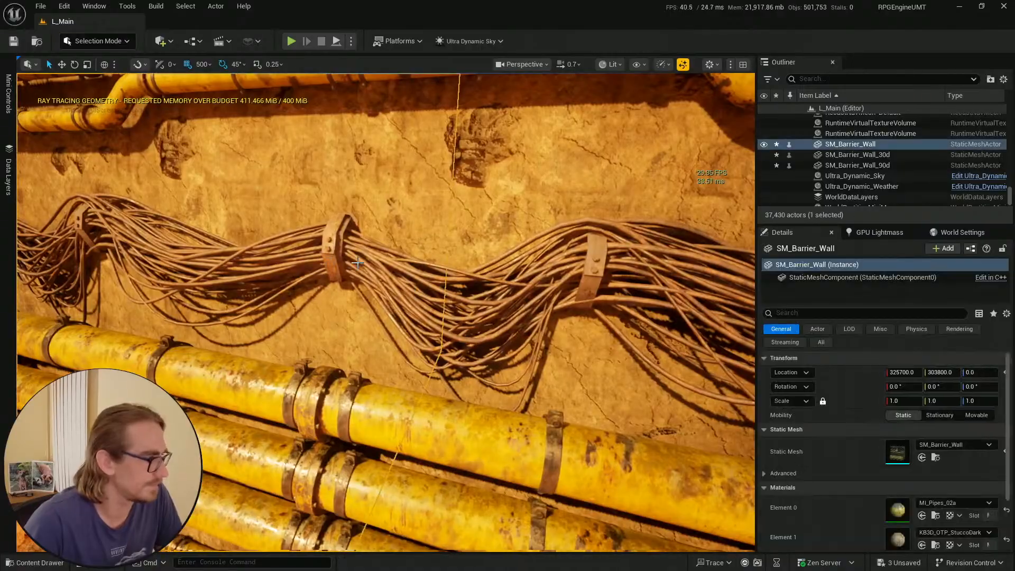
pyautogui.moveTo(359, 263); pyautogui.dragTo(344, 261, button='right')
pyautogui.press('a')
pyautogui.scroll(-2, 975, 515)
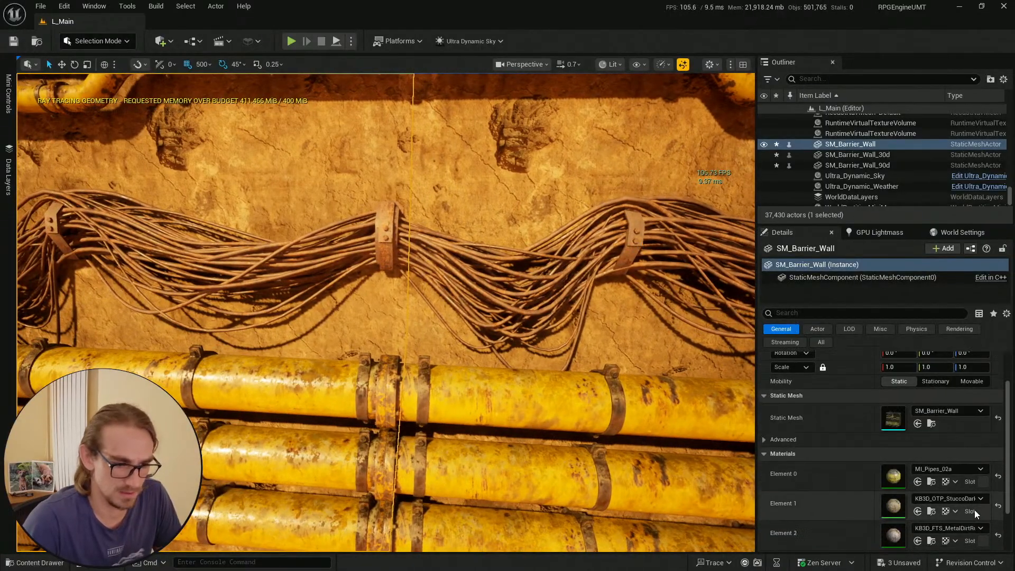
pyautogui.press('Escape')
pyautogui.moveTo(507, 317); pyautogui.dragTo(470, 301, button='right')
pyautogui.press('s')
pyautogui.moveTo(467, 343)
pyautogui.mouseDown(button='right')
pyautogui.moveTo(608, 373)
pyautogui.moveTo(476, 347)
pyautogui.mouseUp(button='right')
pyautogui.press('a')
# Search the whole Content folder for "rust panel" and select the Warehouse_03-04_rust_panel material instance
pyautogui.click(35, 562)
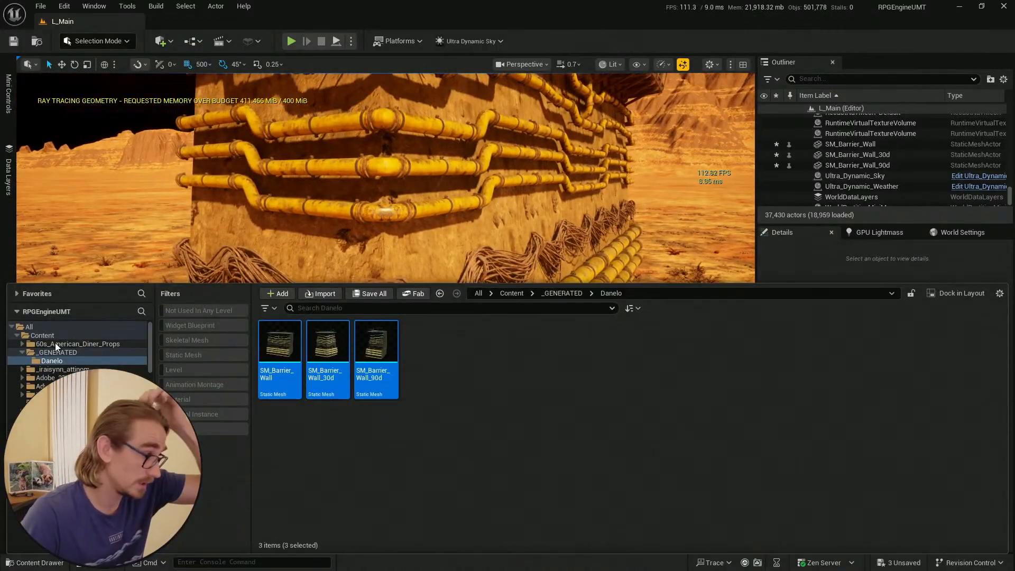
pyautogui.click(42, 335)
pyautogui.click(313, 308)
pyautogui.write('r')
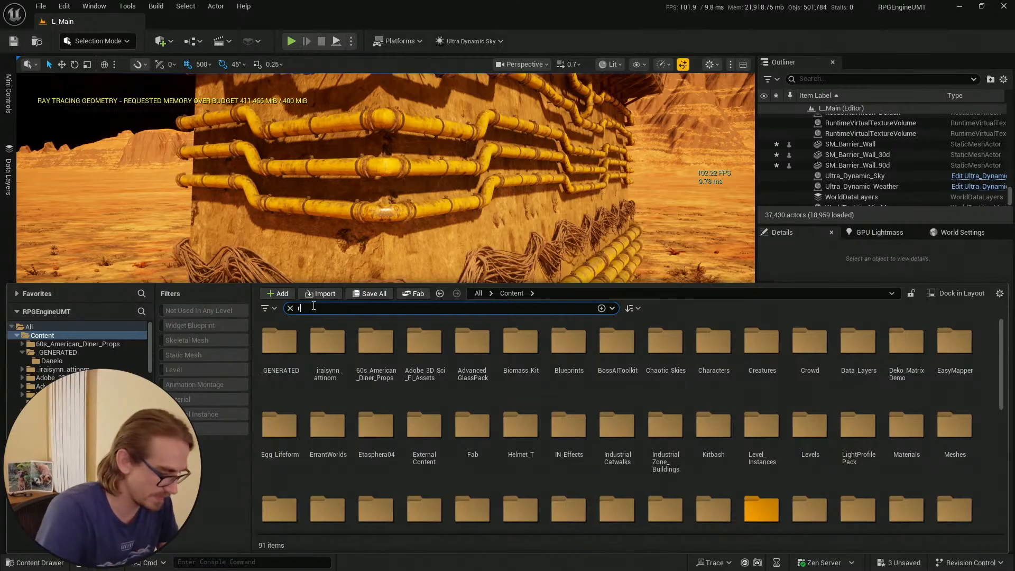
pyautogui.write('ust panel')
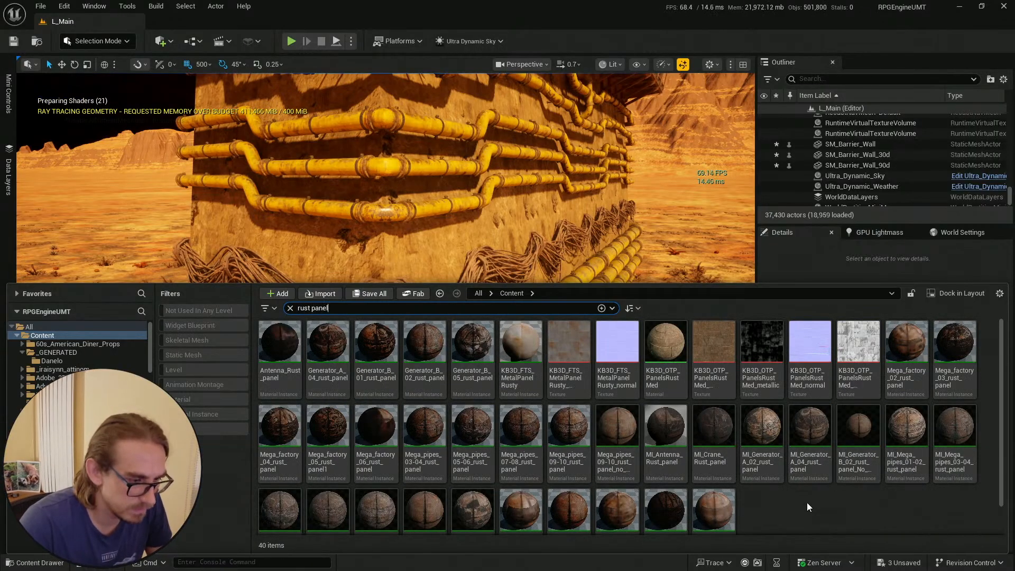
pyautogui.click(714, 513)
pyautogui.scroll(-1, 989, 534)
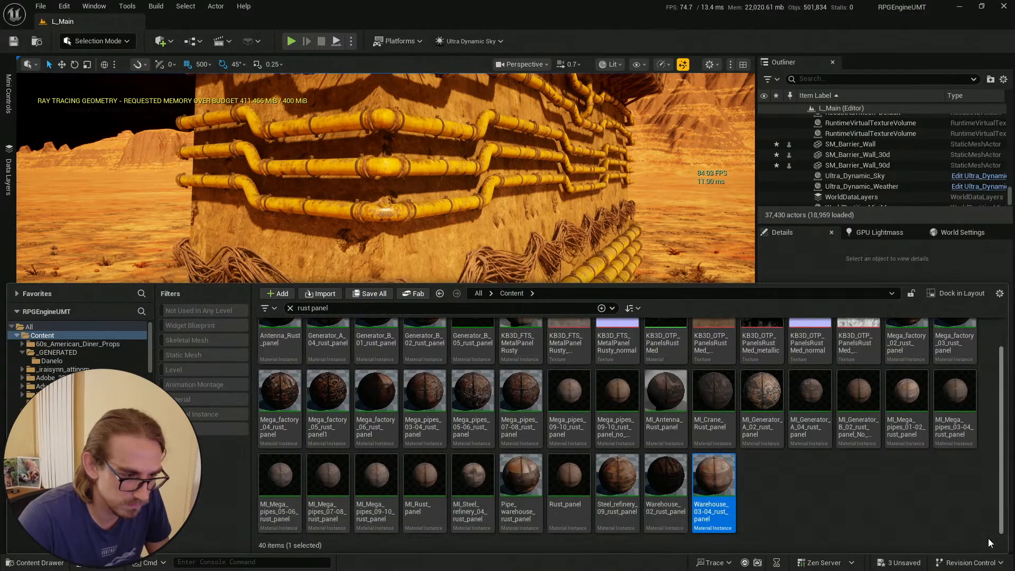
# Assign the Rust_panel material instance to the wires slot, Element 4, of SM_Barrier_Wall_90d
pyautogui.click(572, 482)
pyautogui.moveTo(387, 275); pyautogui.dragTo(388, 306, button='right')
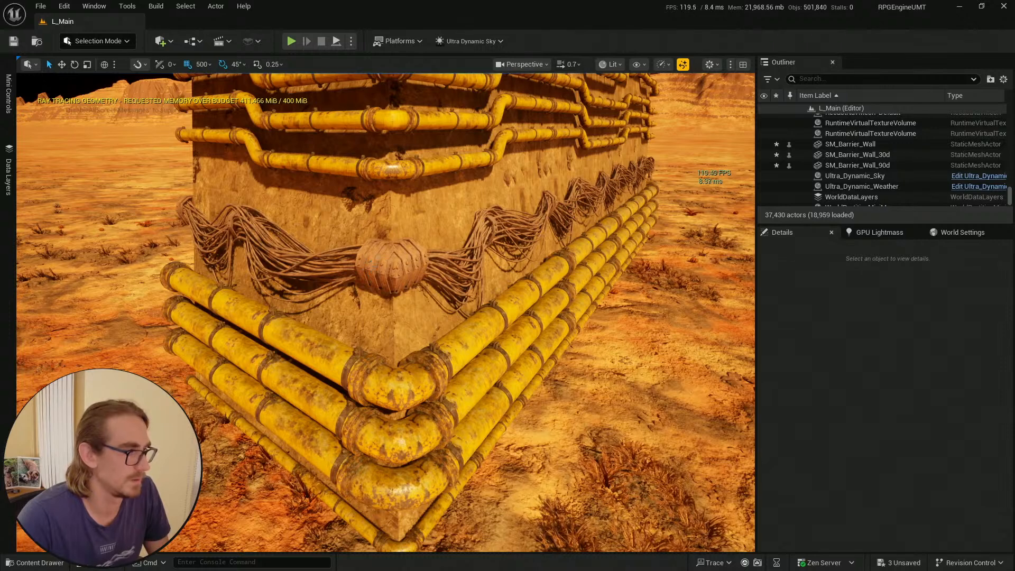
pyautogui.click(389, 276)
pyautogui.scroll(-4, 973, 500)
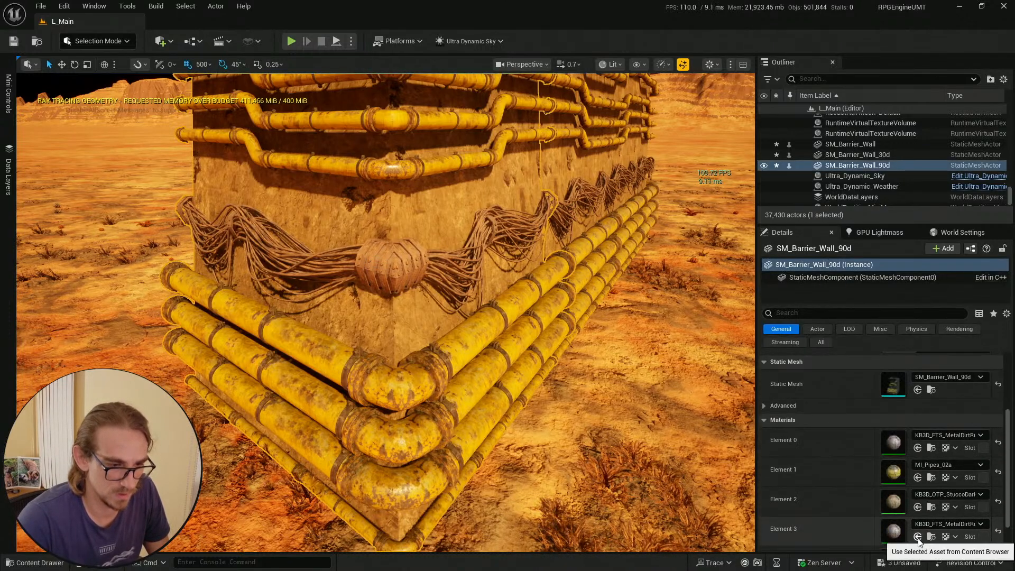
pyautogui.scroll(-1, 909, 524)
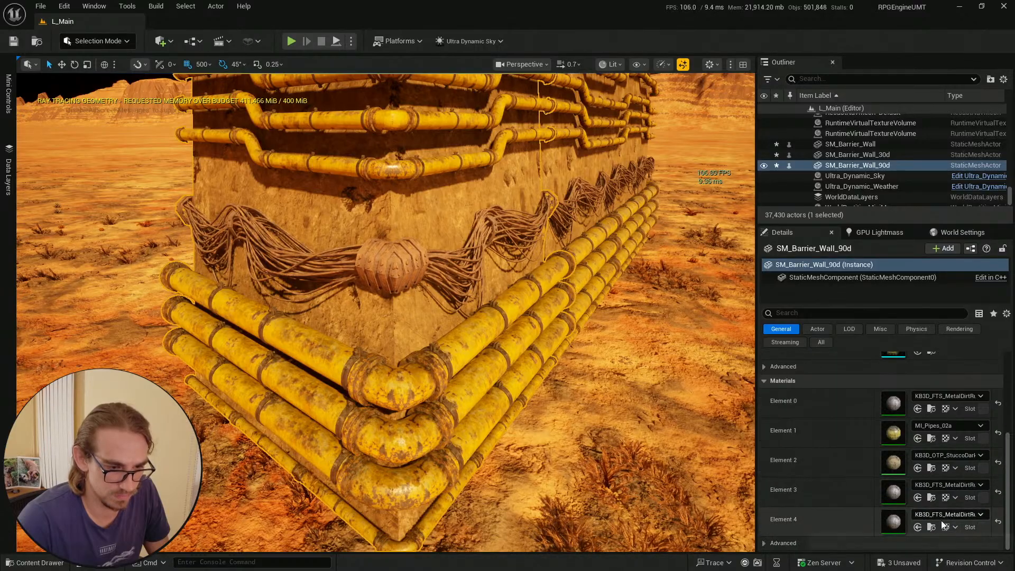
pyautogui.moveTo(873, 484); pyautogui.dragTo(839, 484)
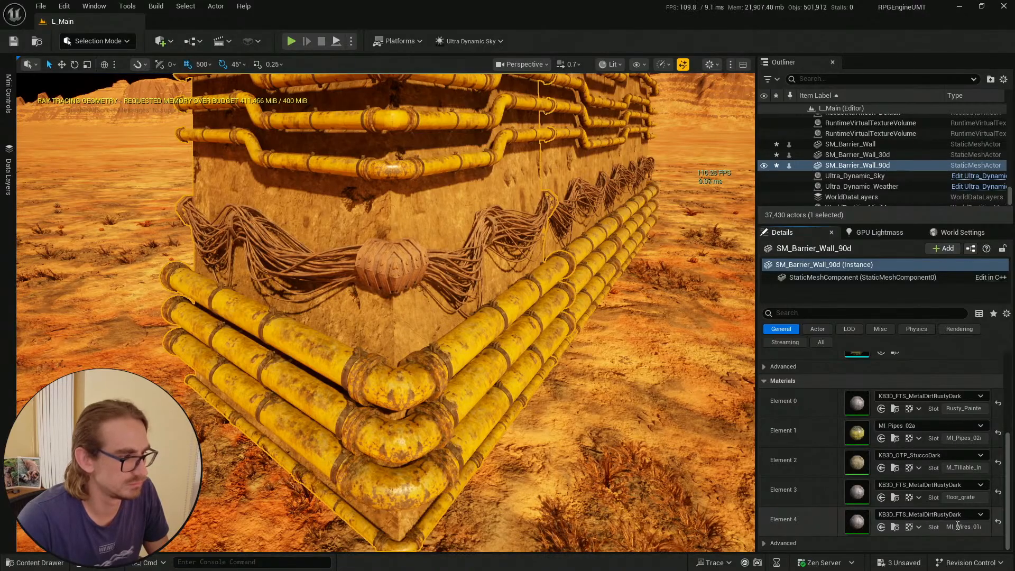
pyautogui.click(882, 527)
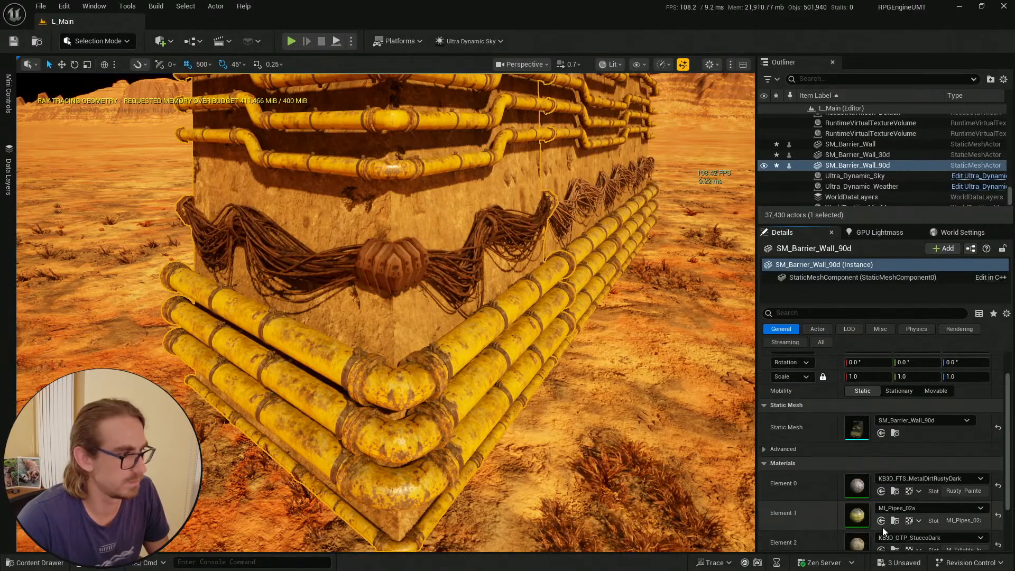
# Try the Rust_panel material on the floor_grate slot, Element 2, of SM_Barrier_Wall and undo the replacement
pyautogui.press('w')
pyautogui.moveTo(478, 277); pyautogui.dragTo(460, 233, button='right')
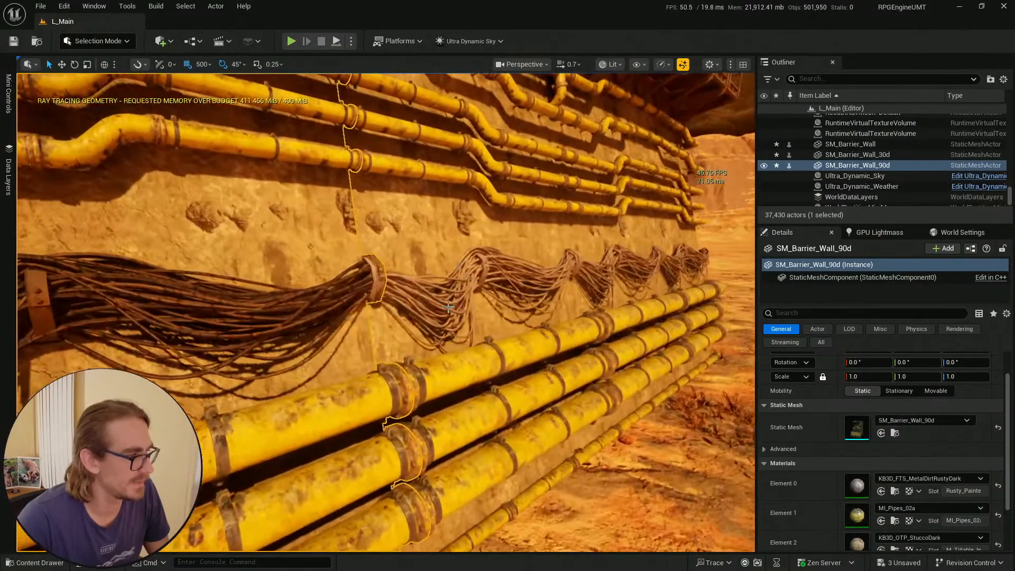
pyautogui.click(478, 277)
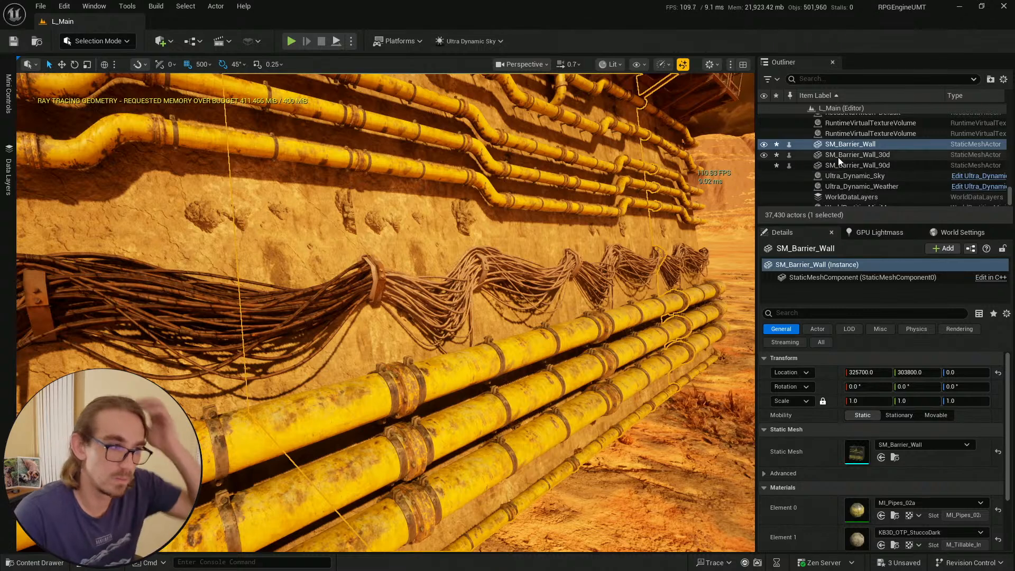
pyautogui.scroll(-4, 922, 457)
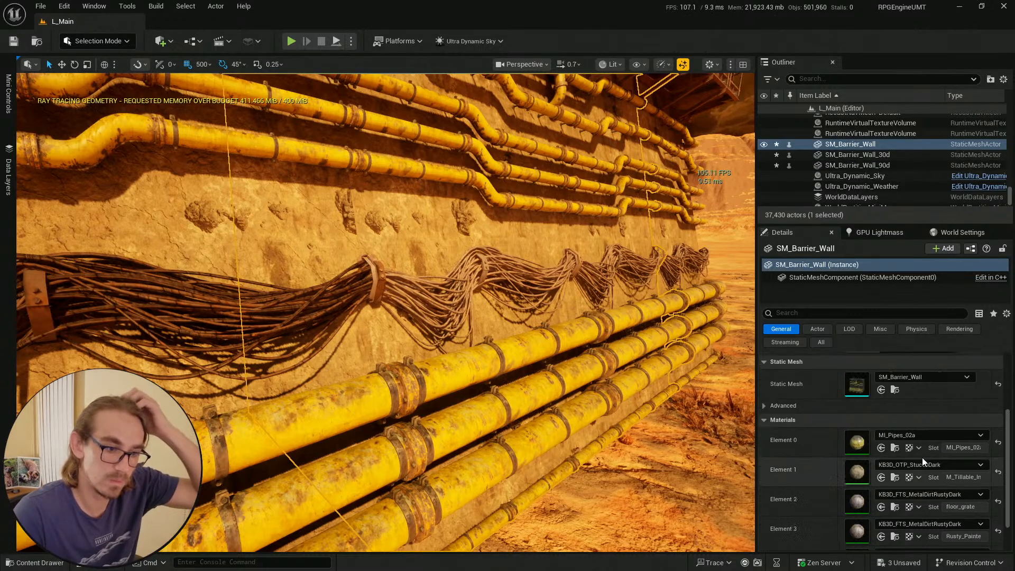
pyautogui.click(881, 503)
pyautogui.hotkey('ctrl', 'z')
pyautogui.scroll(2, 919, 505)
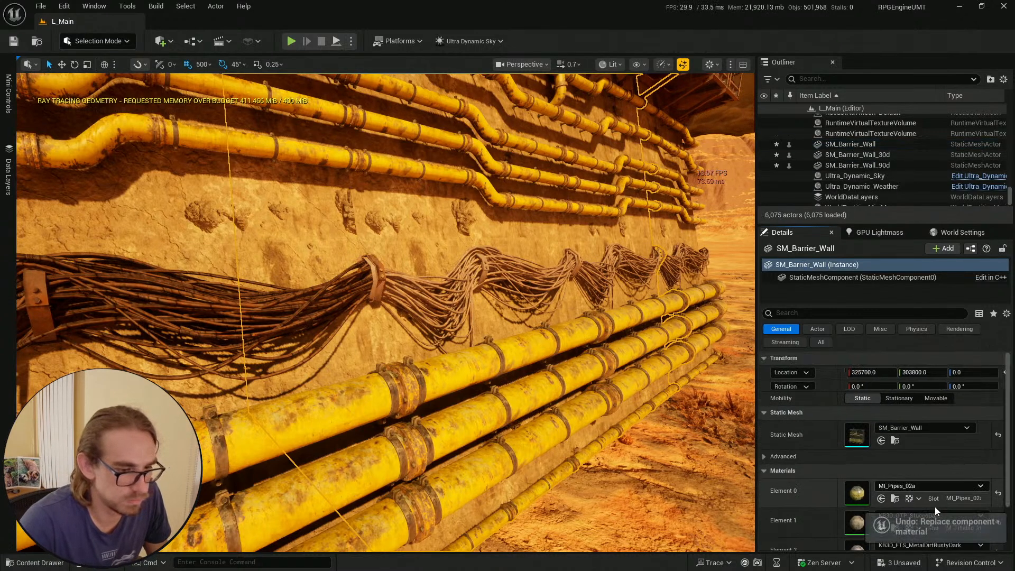
pyautogui.scroll(-2, 885, 531)
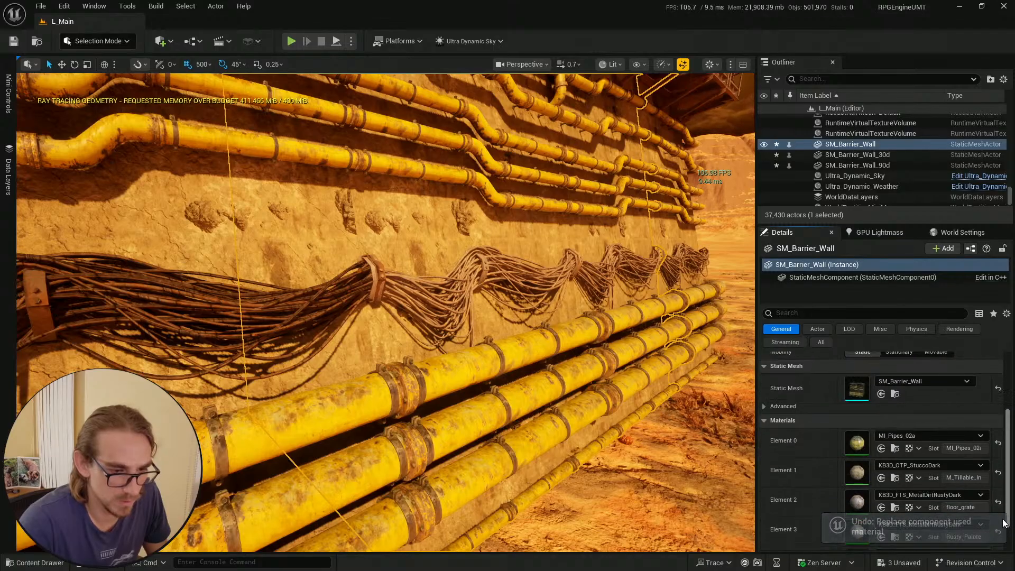
pyautogui.scroll(2, 881, 550)
# Apply the Rust_panel material to the last material slot of the barrier wall piece carrying the cables, and deselect it
pyautogui.moveTo(402, 317); pyautogui.dragTo(444, 305, button='right')
pyautogui.click(280, 280)
pyautogui.scroll(-3, 912, 506)
pyautogui.click(882, 528)
pyautogui.press('Escape')
# Examine the barrier wall's top walkway and railings from above and bring back the rust panel search results
pyautogui.press('d')
pyautogui.scroll(2, 412, 291)
pyautogui.press('a')
pyautogui.press('w')
pyautogui.moveTo(384, 281); pyautogui.dragTo(173, 294, button='right')
pyautogui.press('s')
pyautogui.press('a')
pyautogui.press('s')
pyautogui.click(18, 562)
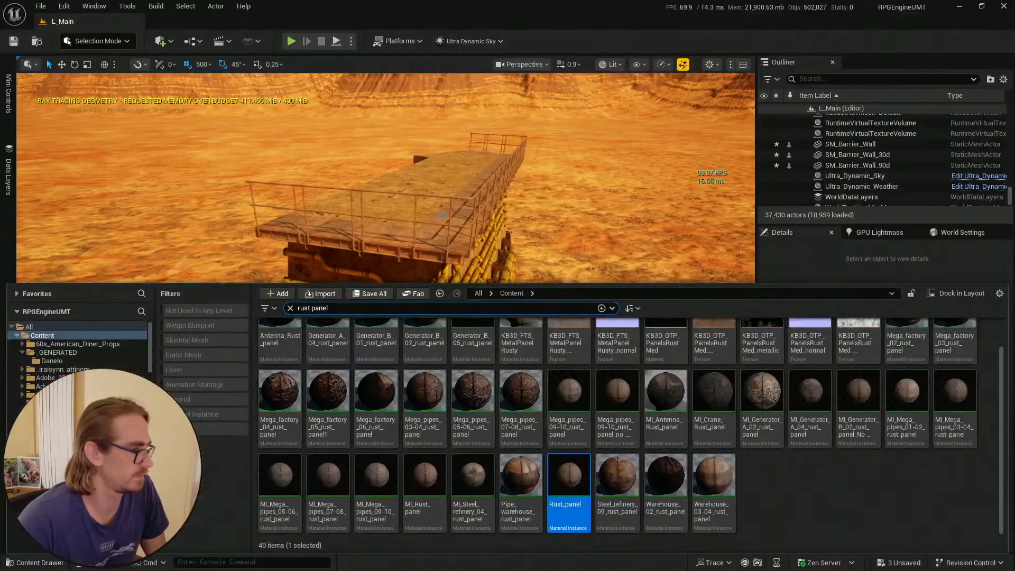
# Save all unsaved content, including the selected assets in the save dialog, and save the L_Main level
pyautogui.click(382, 294)
pyautogui.click(591, 411)
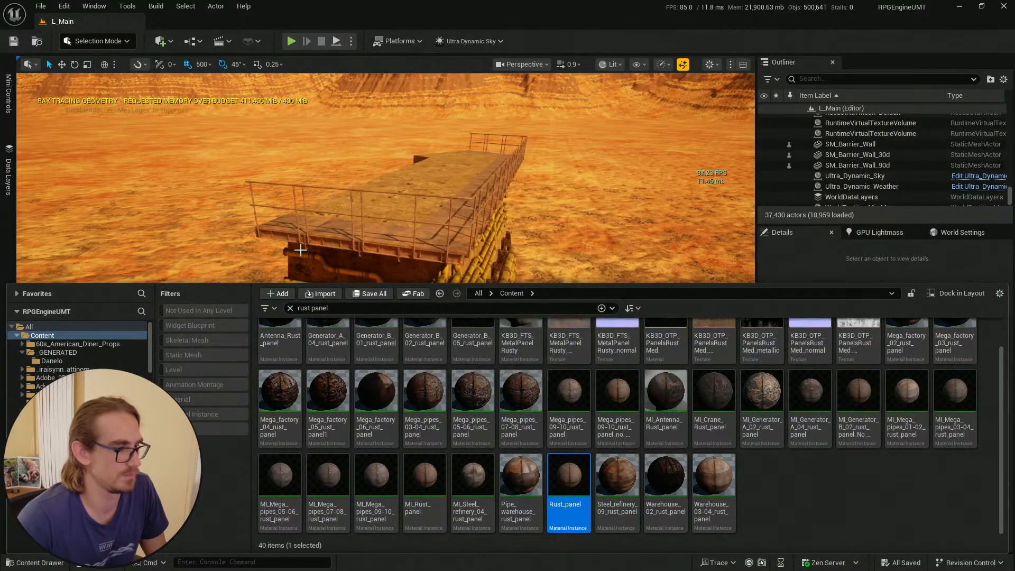
pyautogui.click(14, 41)
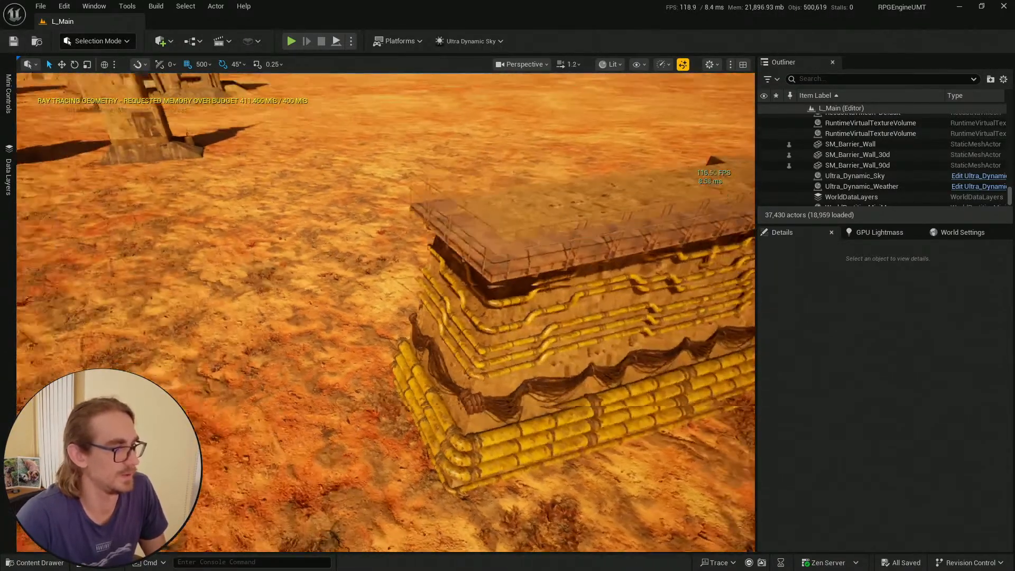
# Survey the barrier wall and the rows of outpost buildings from a distance, and save the level again
pyautogui.press('s')
pyautogui.moveTo(470, 266)
pyautogui.mouseDown(button='right')
pyautogui.moveTo(466, 230)
pyautogui.moveTo(469, 266)
pyautogui.mouseUp(button='right')
pyautogui.scroll(5, 470, 266)
pyautogui.click(14, 42)
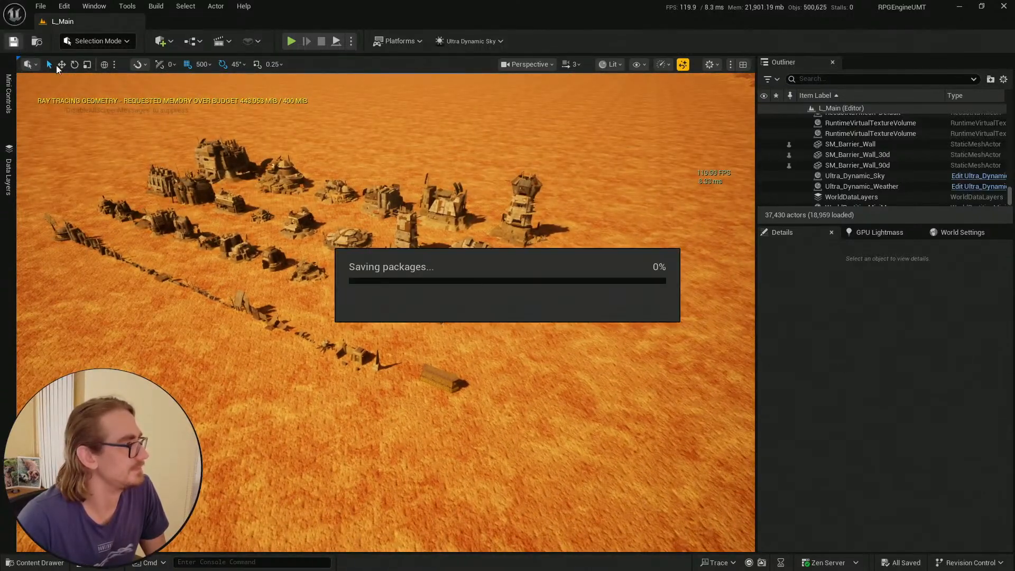
pyautogui.click(38, 564)
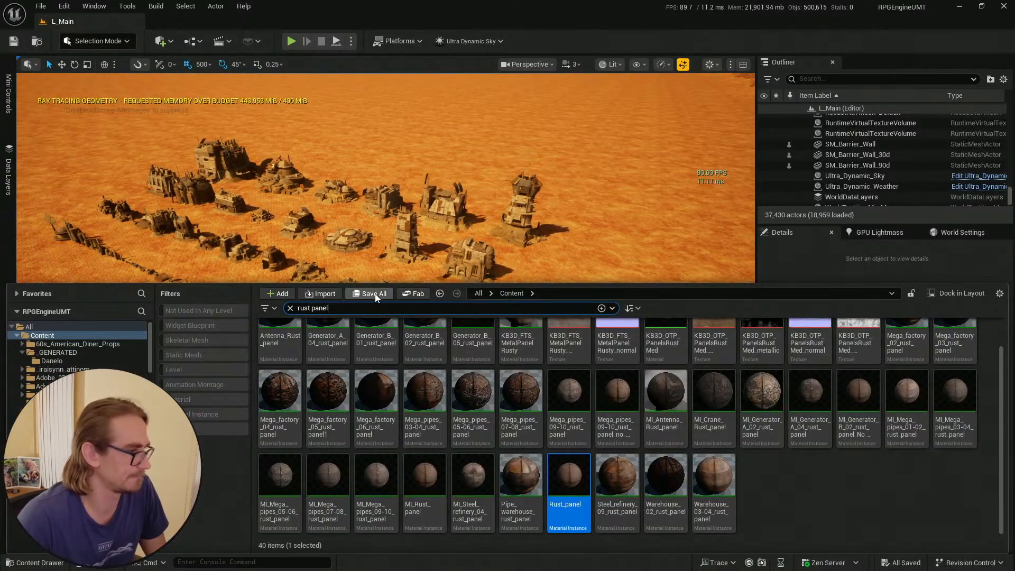
pyautogui.click(12, 44)
pyautogui.moveTo(462, 252); pyautogui.dragTo(337, 226, button='right')
pyautogui.press('w')
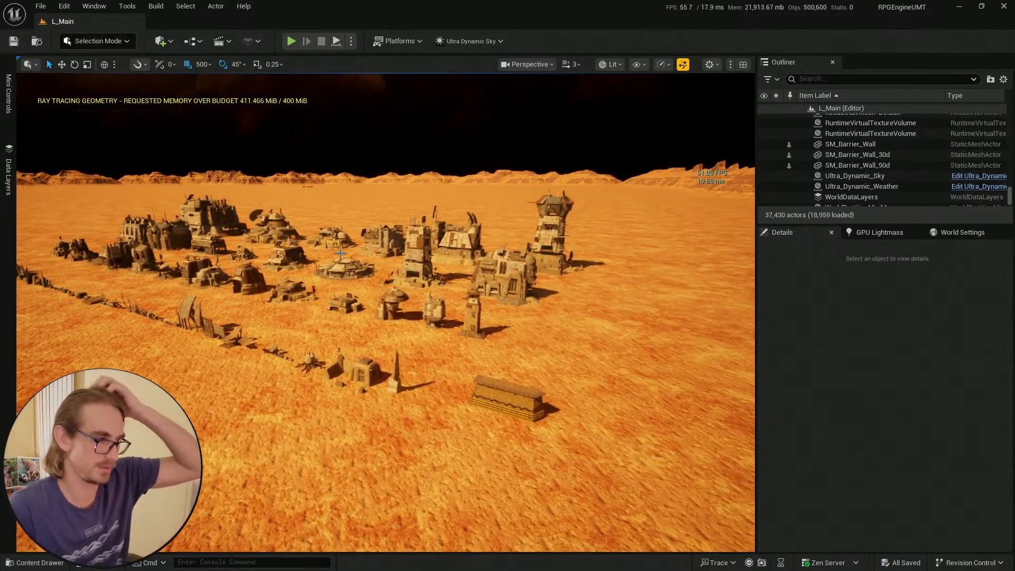
pyautogui.click(13, 42)
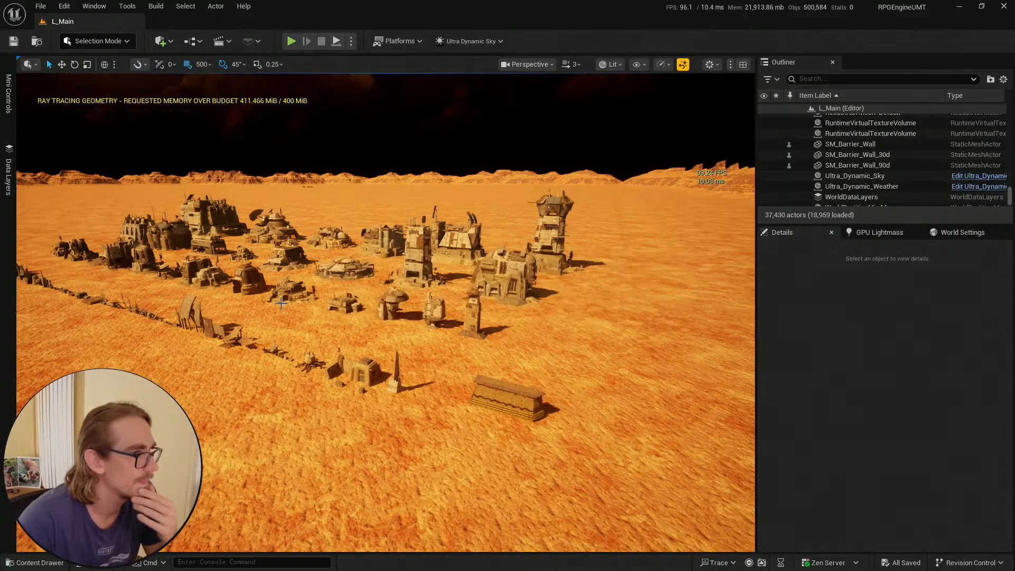
pyautogui.click(37, 563)
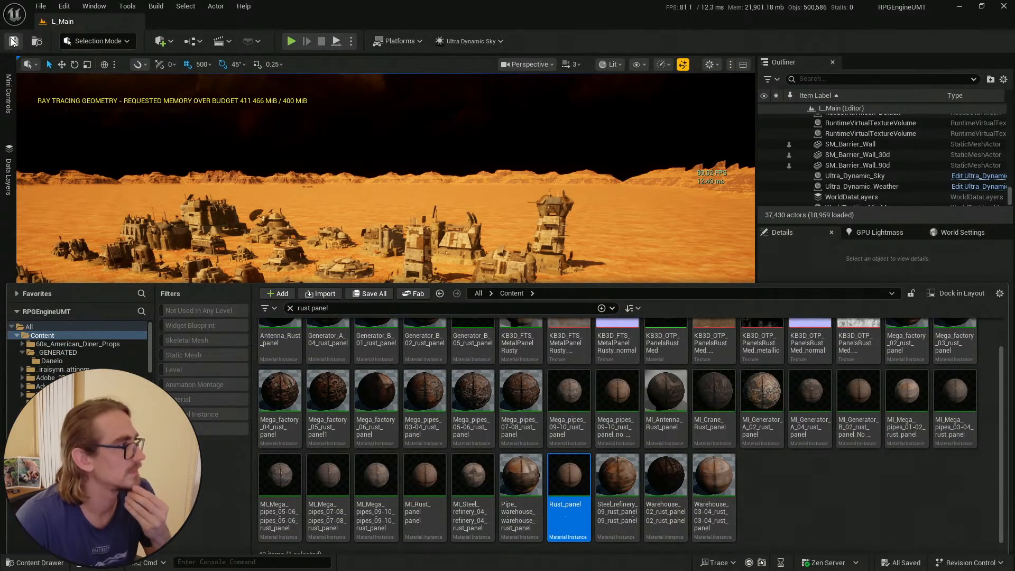
pyautogui.click(13, 42)
# Examine the desert town buildings up close, including the Desert_Scifi_Bld level instance, and clear the selection
pyautogui.moveTo(386, 296); pyautogui.dragTo(389, 233, button='right')
pyautogui.press('w')
pyautogui.scroll(5, 391, 254)
pyautogui.press('w')
pyautogui.scroll(1, 389, 254)
pyautogui.press('w')
pyautogui.scroll(1, 389, 253)
pyautogui.press('w')
pyautogui.moveTo(389, 253); pyautogui.dragTo(500, 304, button='right')
pyautogui.scroll(-1, 410, 288)
pyautogui.press('w')
pyautogui.scroll(-8, 425, 322)
pyautogui.press('w')
pyautogui.scroll(-3, 483, 339)
pyautogui.press('w')
pyautogui.moveTo(411, 285)
pyautogui.mouseDown(button='right')
pyautogui.moveTo(431, 284)
pyautogui.moveTo(411, 285)
pyautogui.mouseUp(button='right')
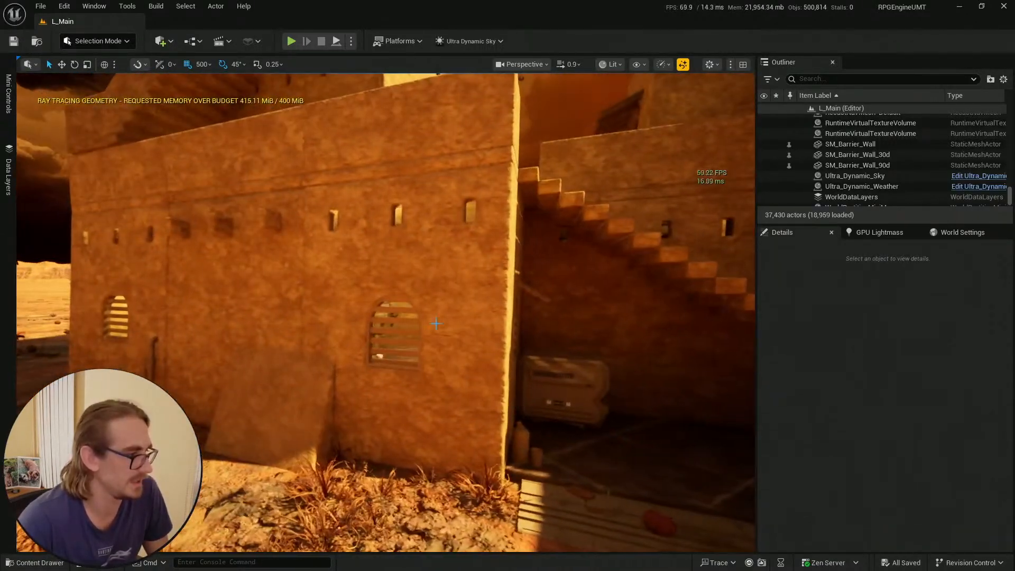
pyautogui.click(410, 437)
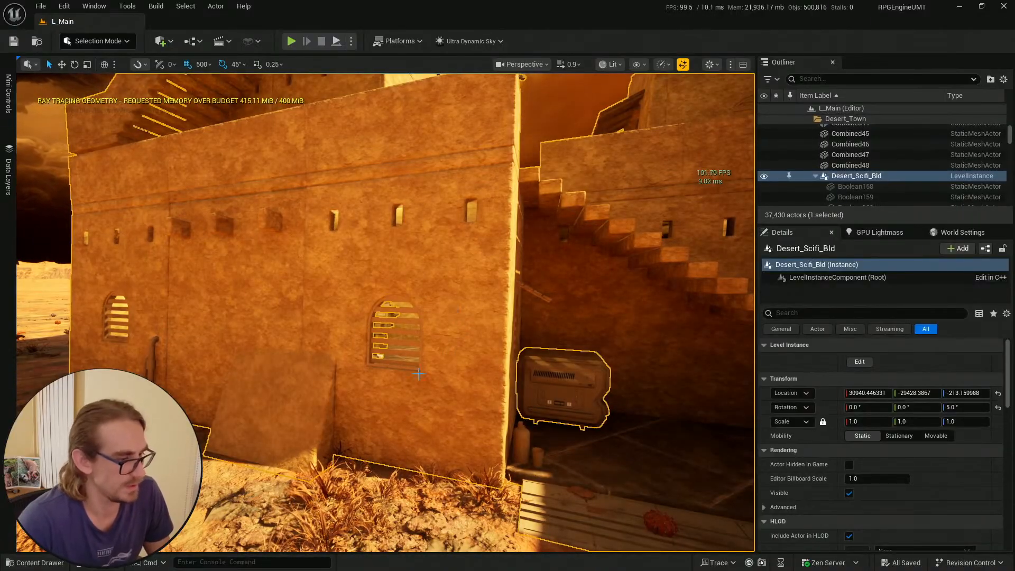
pyautogui.press('Escape')
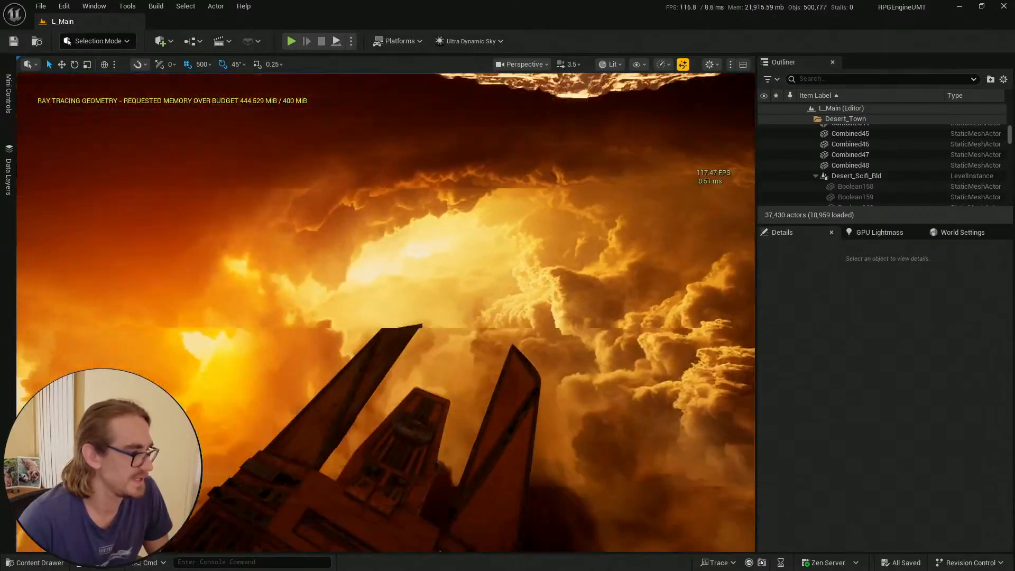
# Check the desert town from below and above the terrain, and save the level
pyautogui.scroll(-1, 386, 312)
pyautogui.moveTo(386, 312); pyautogui.dragTo(232, 296, button='right')
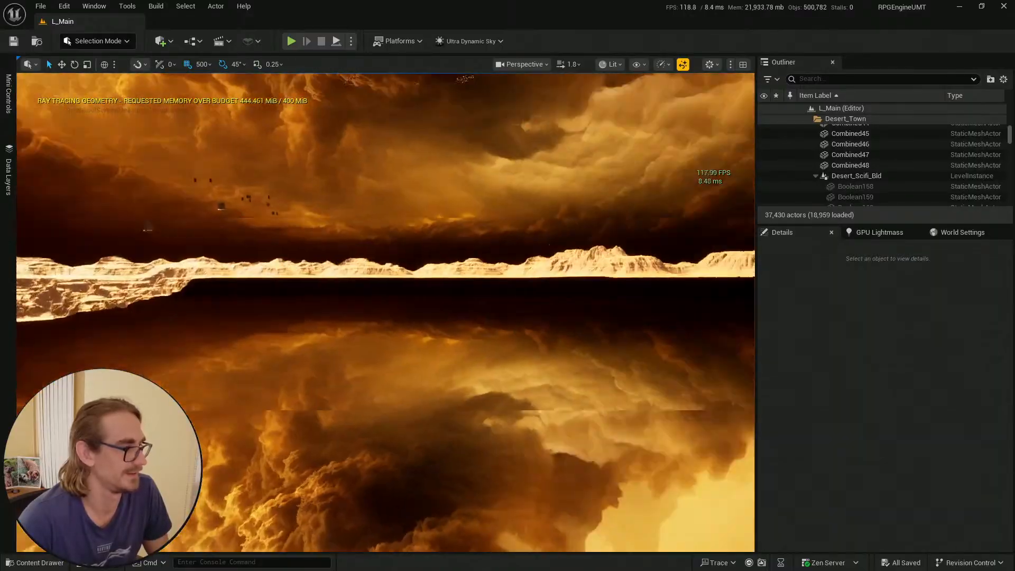
pyautogui.moveTo(386, 312); pyautogui.dragTo(529, 296, button='right')
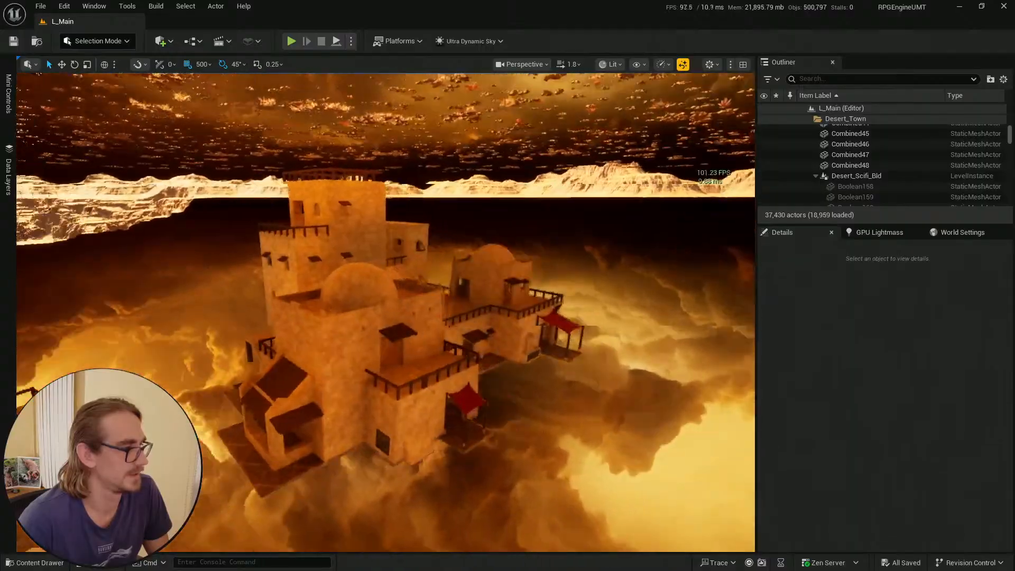
pyautogui.press('e')
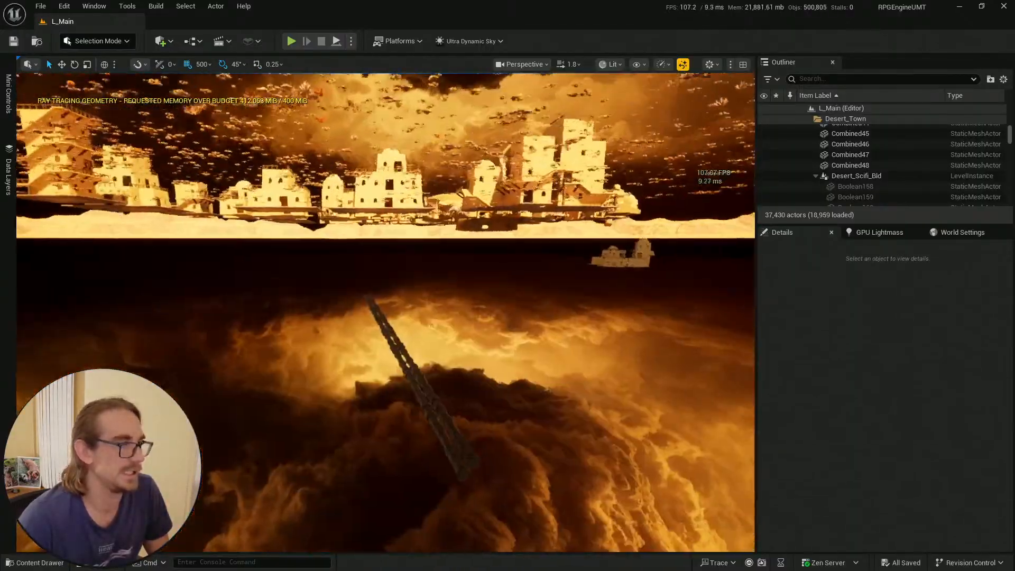
pyautogui.moveTo(386, 312); pyautogui.dragTo(492, 328, button='right')
pyautogui.press('e')
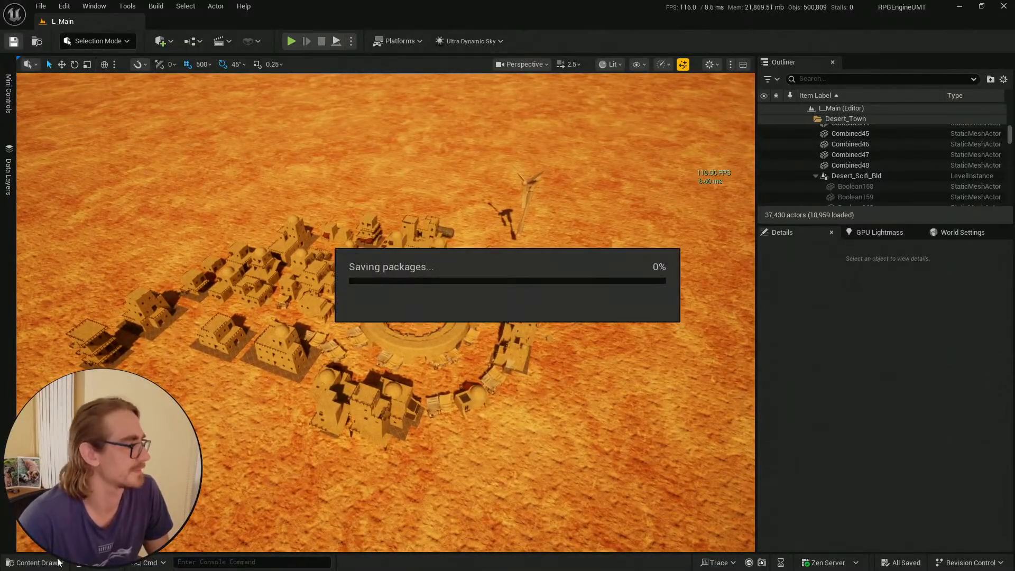
pyautogui.click(58, 561)
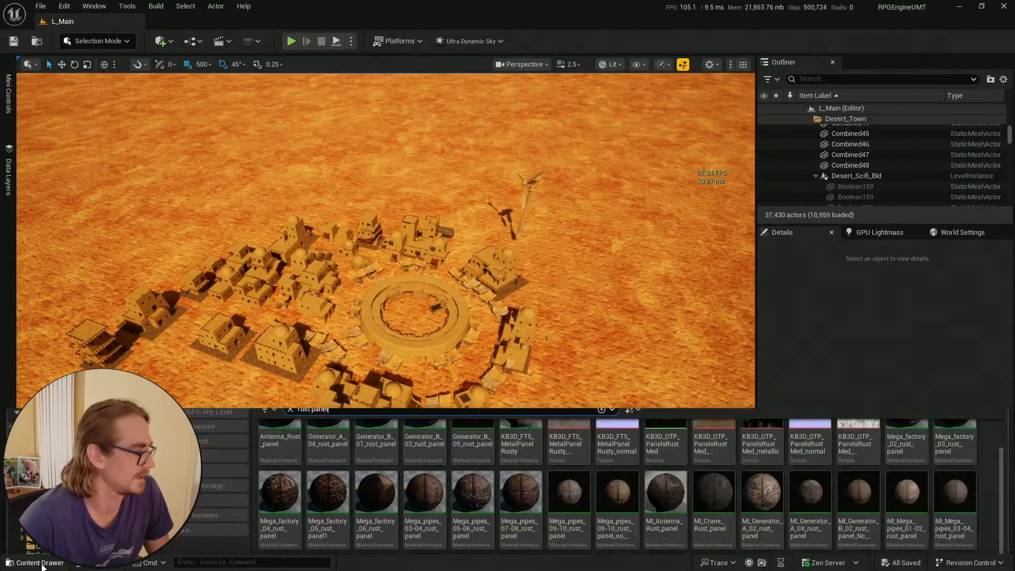
# Save the level once more after viewing the outpost building rows from above
pyautogui.moveTo(492, 261); pyautogui.dragTo(526, 270, button='right')
pyautogui.press('s')
pyautogui.scroll(5, 499, 238)
pyautogui.press('w')
pyautogui.scroll(-1, 500, 226)
pyautogui.scroll(-1, 500, 288)
pyautogui.scroll(-1, 500, 270)
pyautogui.press('s')
pyautogui.hotkey('ctrl', 'space')
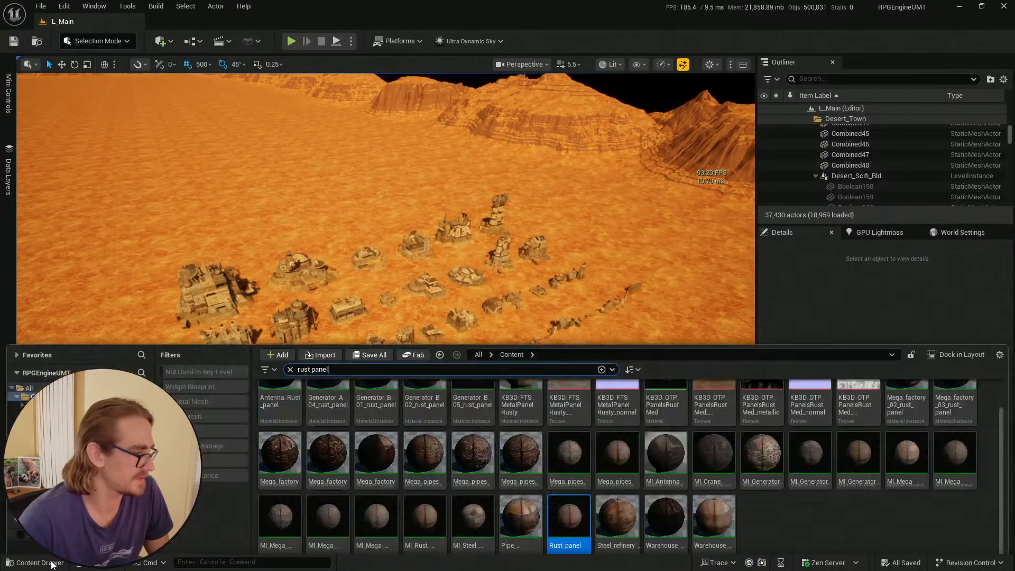
pyautogui.click(13, 43)
# Examine the barrier wall's pipes, cables and railings up close, and view the whole outpost asset area from above
pyautogui.moveTo(491, 278); pyautogui.dragTo(481, 169, button='right')
pyautogui.press('w')
pyautogui.scroll(-3, 491, 278)
pyautogui.press('w')
pyautogui.press('a')
pyautogui.press('d')
pyautogui.scroll(-4, 381, 194)
pyautogui.press('d')
pyautogui.press('w')
pyautogui.press('w')
pyautogui.scroll(-2, 351, 191)
pyautogui.scroll(-1, 362, 153)
pyautogui.press('d')
pyautogui.press('w')
pyautogui.press('a')
pyautogui.press('a')
pyautogui.press('a')
pyautogui.press('e')
pyautogui.moveTo(399, 300); pyautogui.dragTo(403, 306, button='right')
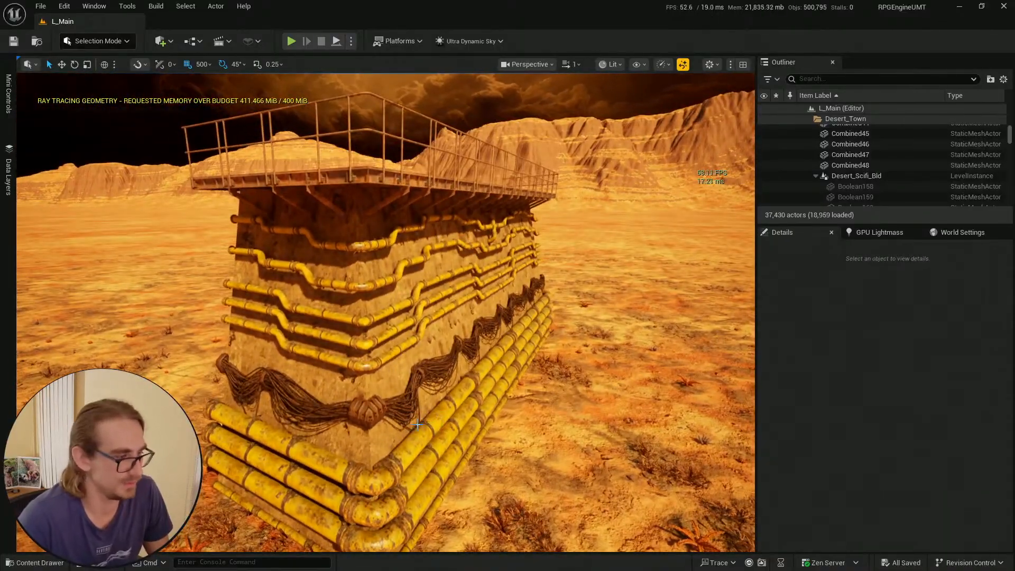
pyautogui.press('s')
pyautogui.moveTo(508, 391); pyautogui.dragTo(408, 300, button='right')
pyautogui.press('e')
pyautogui.press('d')
pyautogui.press('q')
pyautogui.press('s')
pyautogui.press('e')
pyautogui.scroll(3, 383, 299)
pyautogui.scroll(5, 408, 299)
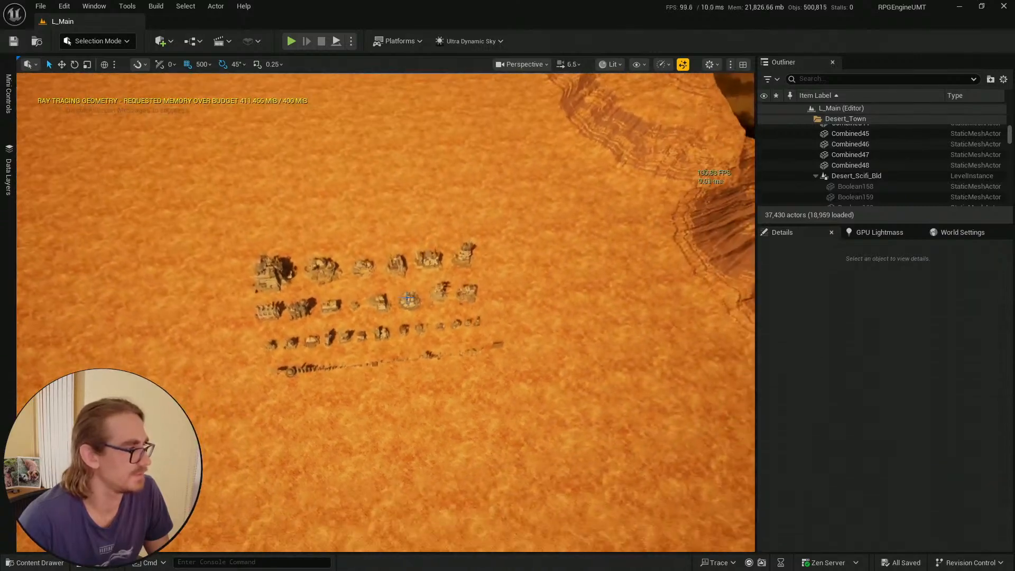
# Unload the Desert_Town data layer in the editor and set its runtime state to Unloaded
pyautogui.click(8, 180)
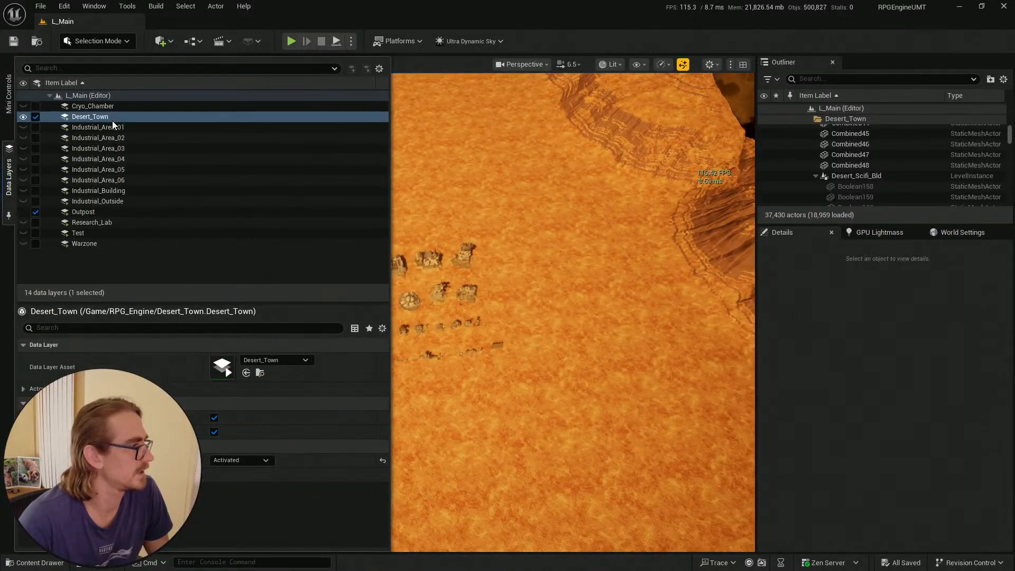
pyautogui.click(36, 116)
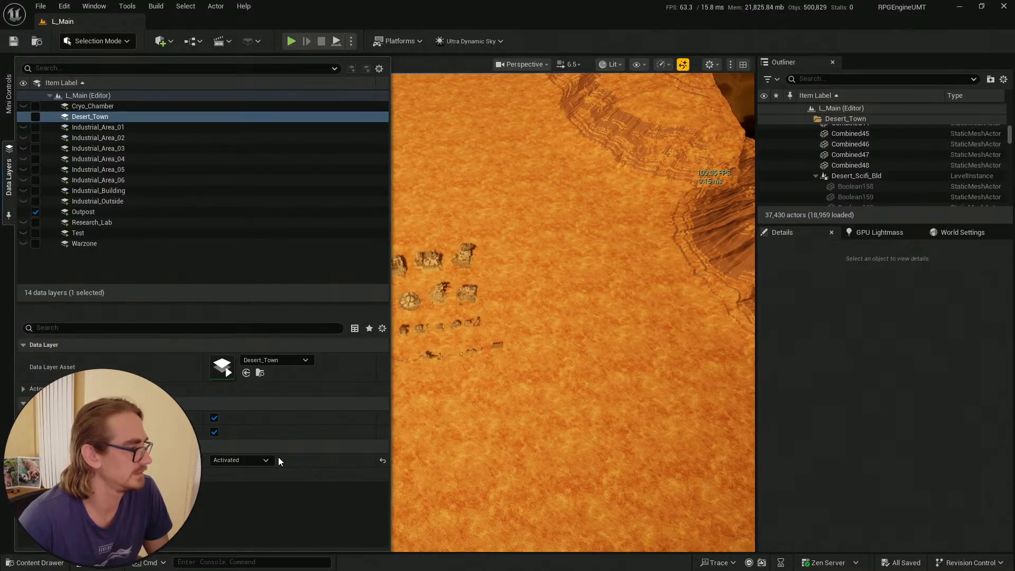
pyautogui.click(261, 460)
pyautogui.click(248, 471)
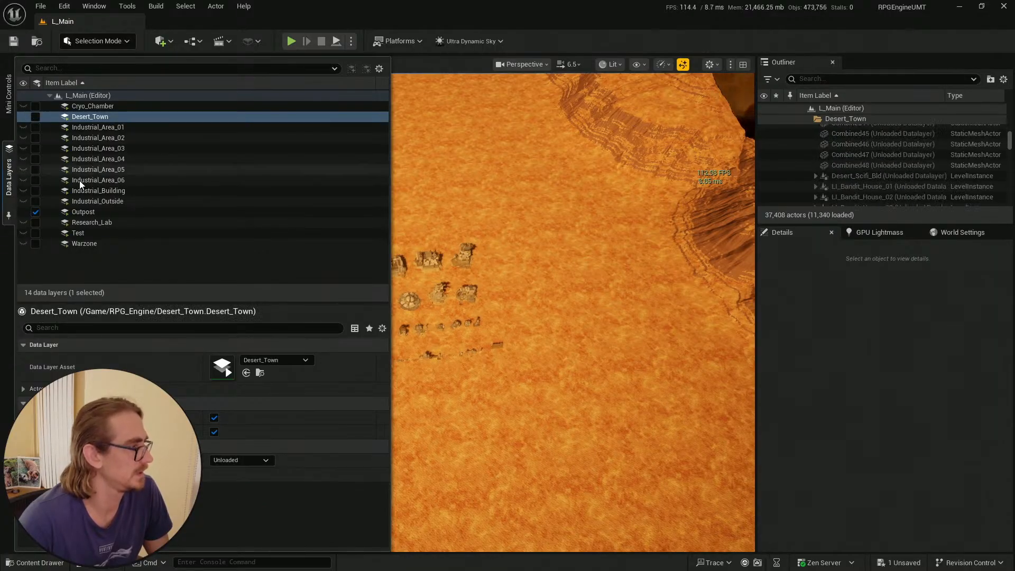
# Select the Outpost data layer and hide its actors in the viewport
pyautogui.click(84, 211)
pyautogui.click(7, 148)
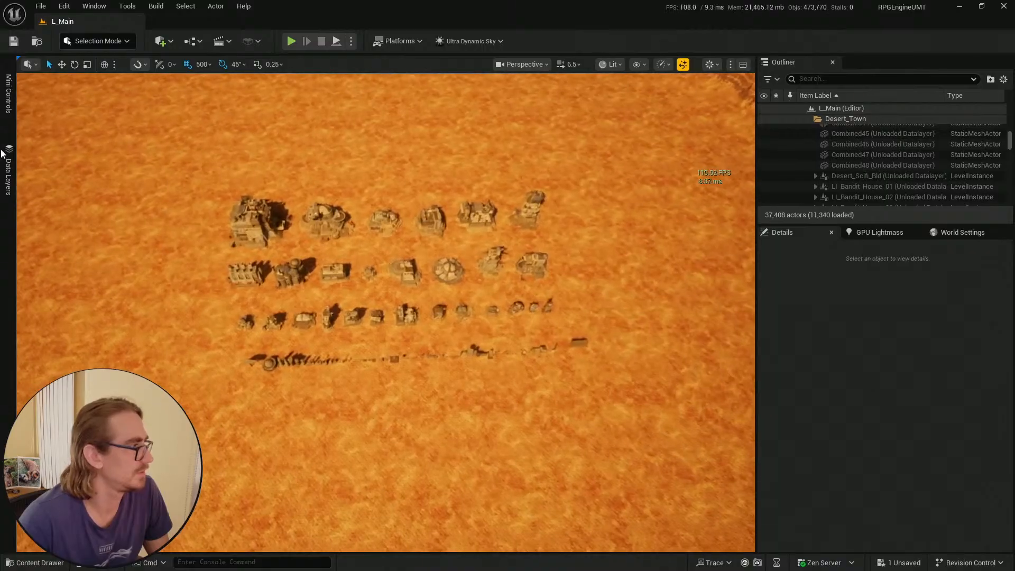
pyautogui.click(8, 159)
pyautogui.click(24, 213)
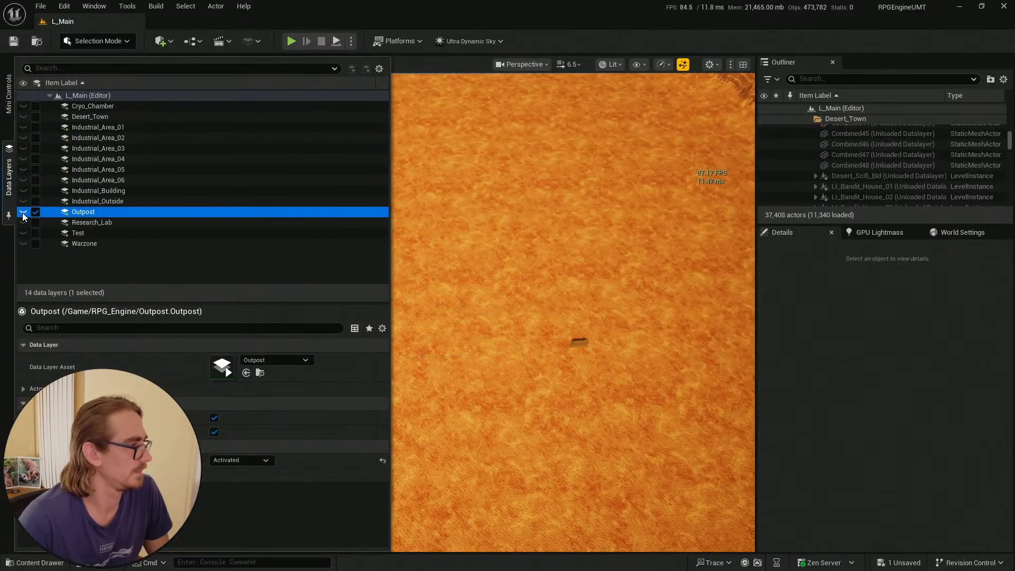
# Select SM_Barrier_Wall, SM_Barrier_Wall_30d and SM_Barrier_Wall_90d together and add them to the Outpost data layer
pyautogui.press('w')
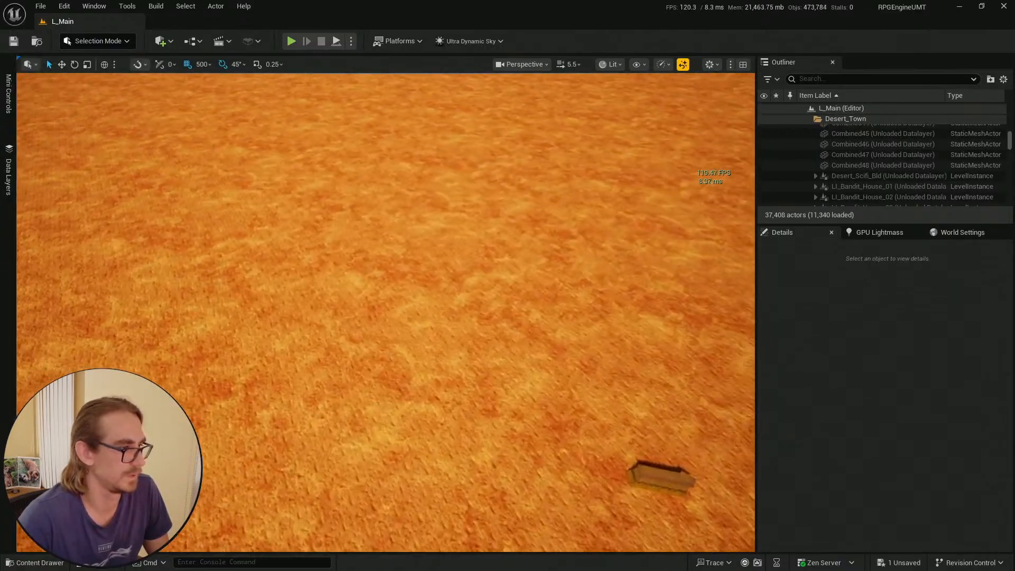
pyautogui.scroll(-2, 386, 312)
pyautogui.press('s')
pyautogui.scroll(-1, 386, 312)
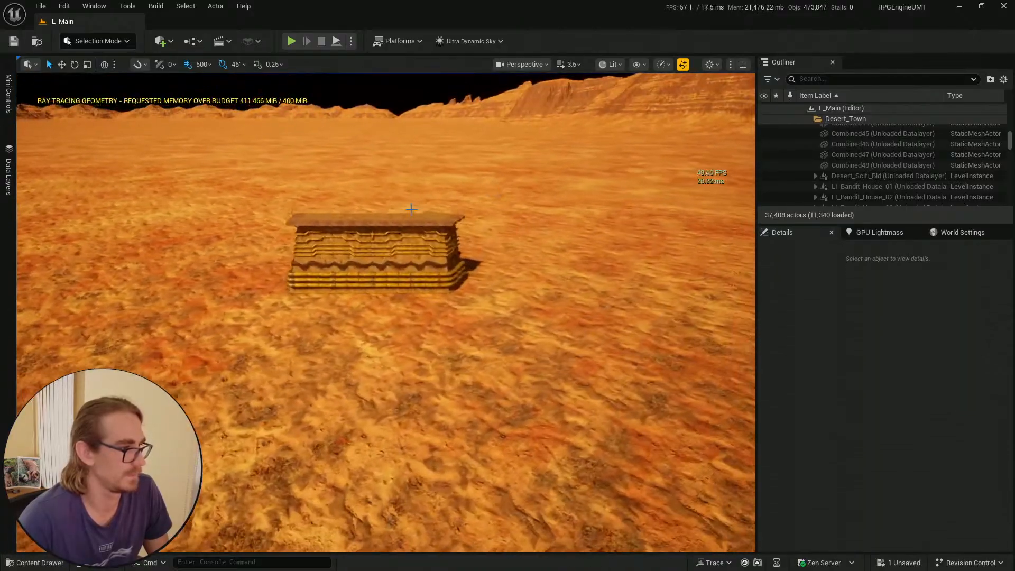
pyautogui.click(361, 232)
pyautogui.keyDown('ctrl'); pyautogui.click(429, 243); pyautogui.keyUp('ctrl')
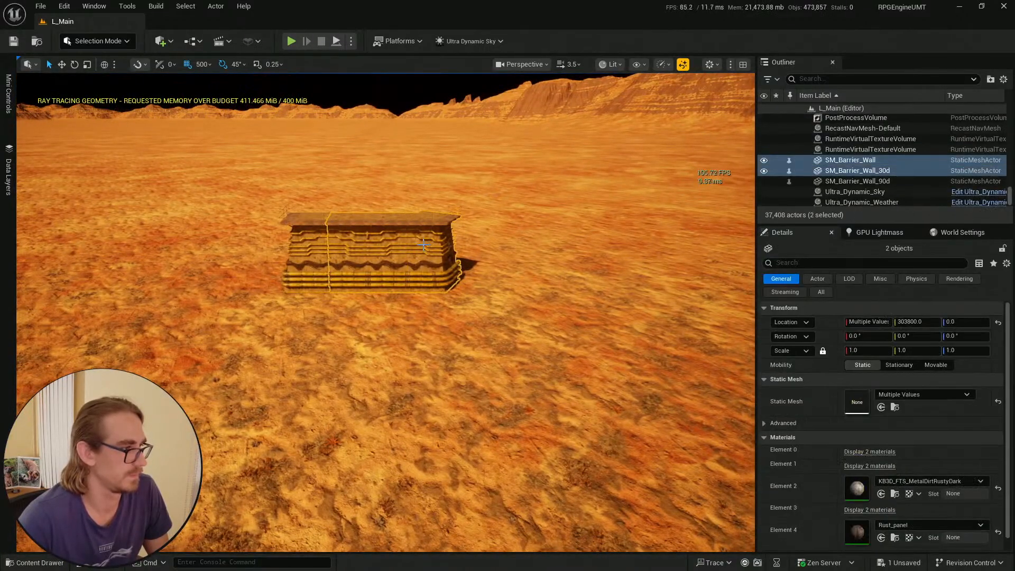
pyautogui.keyDown('ctrl'); pyautogui.click(314, 257); pyautogui.keyUp('ctrl')
pyautogui.click(8, 170)
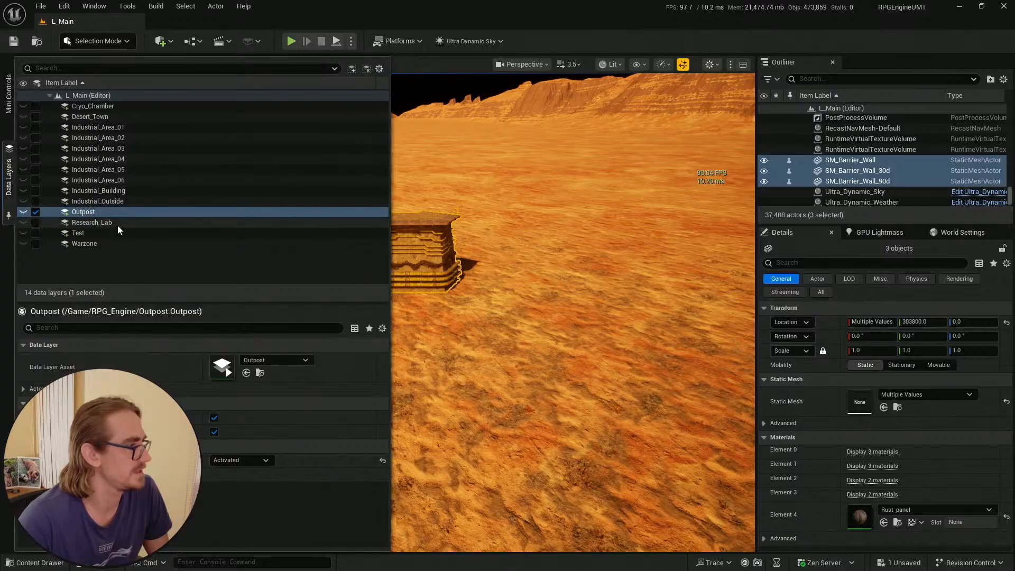
pyautogui.click(351, 70)
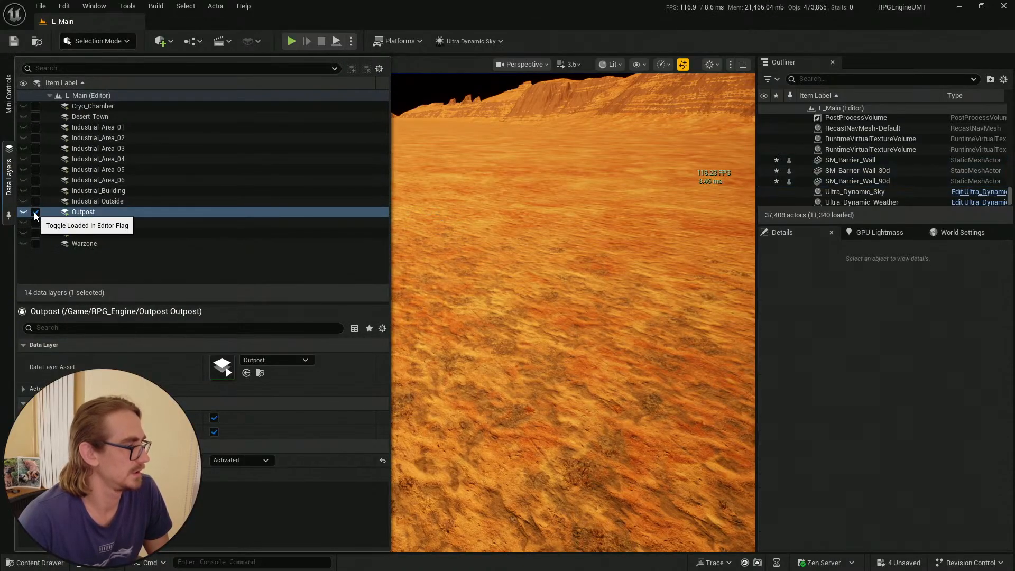
# Set the Outpost data layer's runtime state to Unloaded and unload the layer in the editor
pyautogui.click(243, 460)
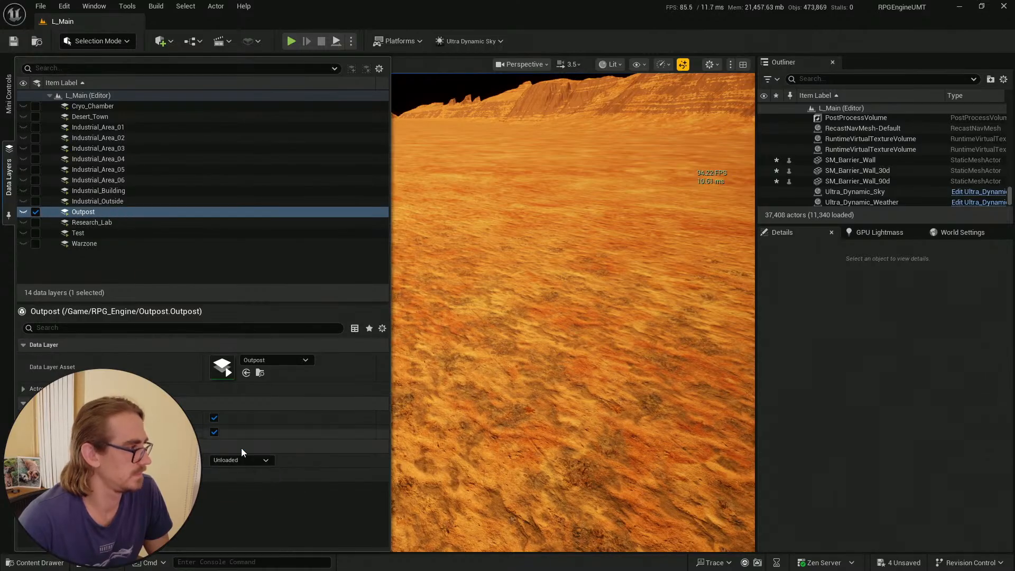
pyautogui.click(101, 116)
pyautogui.click(37, 213)
# Search the level's actors for "npc", look through the matches, and clear the search
pyautogui.moveTo(558, 260)
pyautogui.mouseDown(button='right')
pyautogui.moveTo(634, 238)
pyautogui.moveTo(656, 281)
pyautogui.moveTo(650, 222)
pyautogui.moveTo(654, 267)
pyautogui.moveTo(634, 317)
pyautogui.moveTo(629, 267)
pyautogui.moveTo(542, 232)
pyautogui.moveTo(543, 223)
pyautogui.moveTo(542, 249)
pyautogui.mouseUp(button='right')
pyautogui.scroll(-1, 655, 273)
pyautogui.scroll(2, 634, 317)
pyautogui.scroll(-1, 542, 233)
pyautogui.click(827, 80)
pyautogui.write('npc')
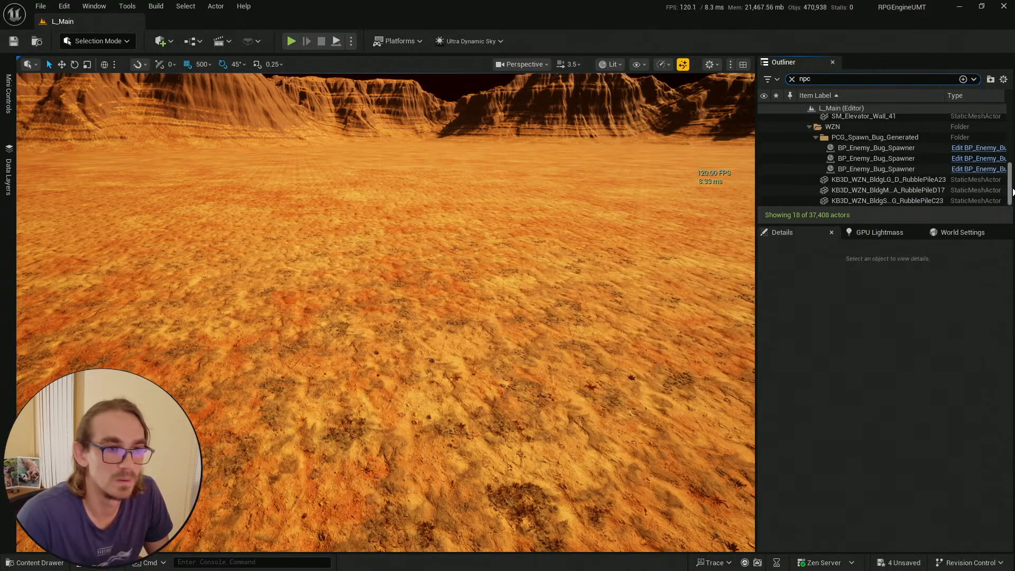
pyautogui.moveTo(1012, 201); pyautogui.dragTo(1007, 231)
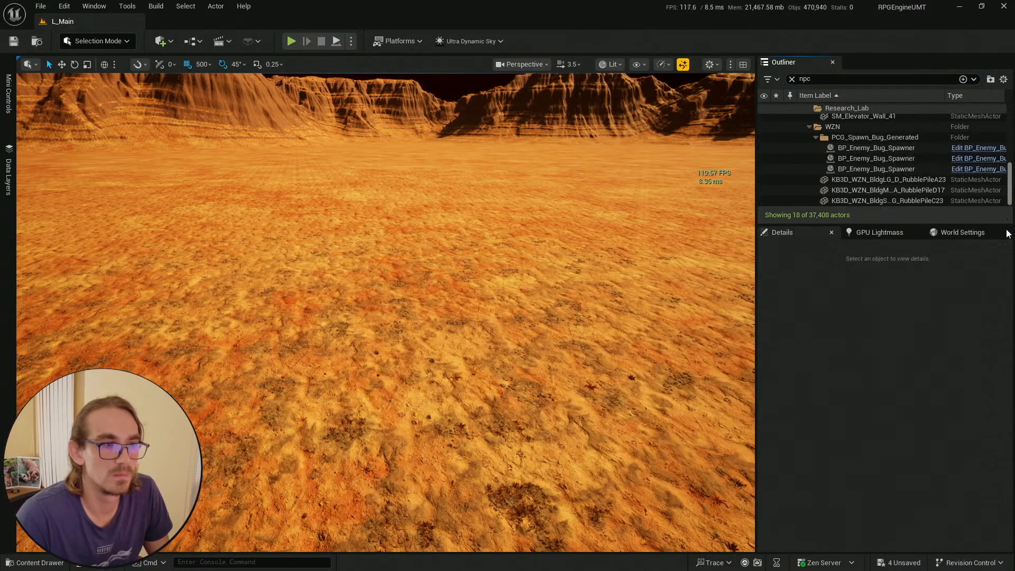
pyautogui.click(793, 79)
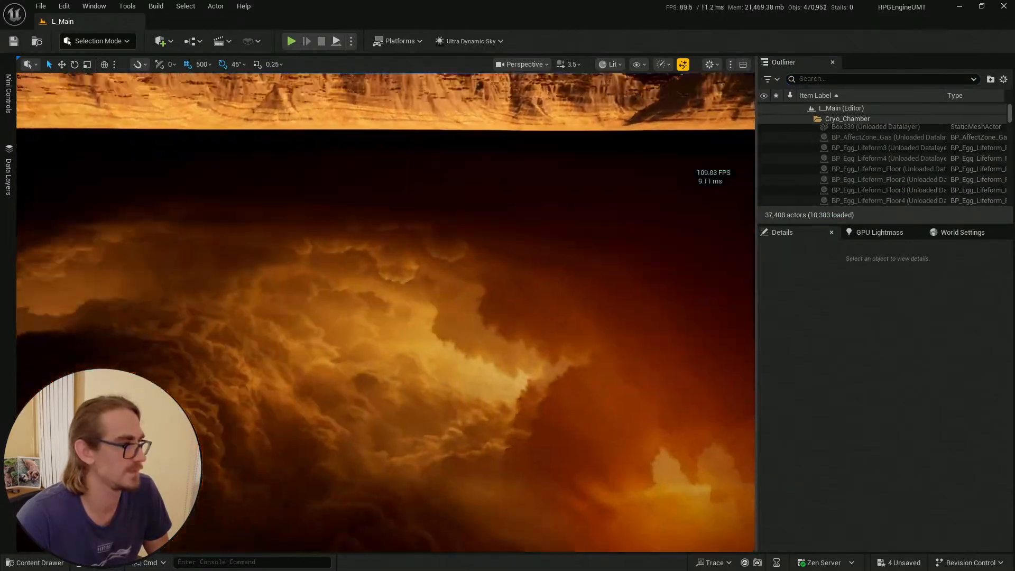
# Save all modified content, including the three barrier wall actors and WorldDataLayers
pyautogui.scroll(-2, 386, 311)
pyautogui.moveTo(311, 369); pyautogui.dragTo(331, 369, button='right')
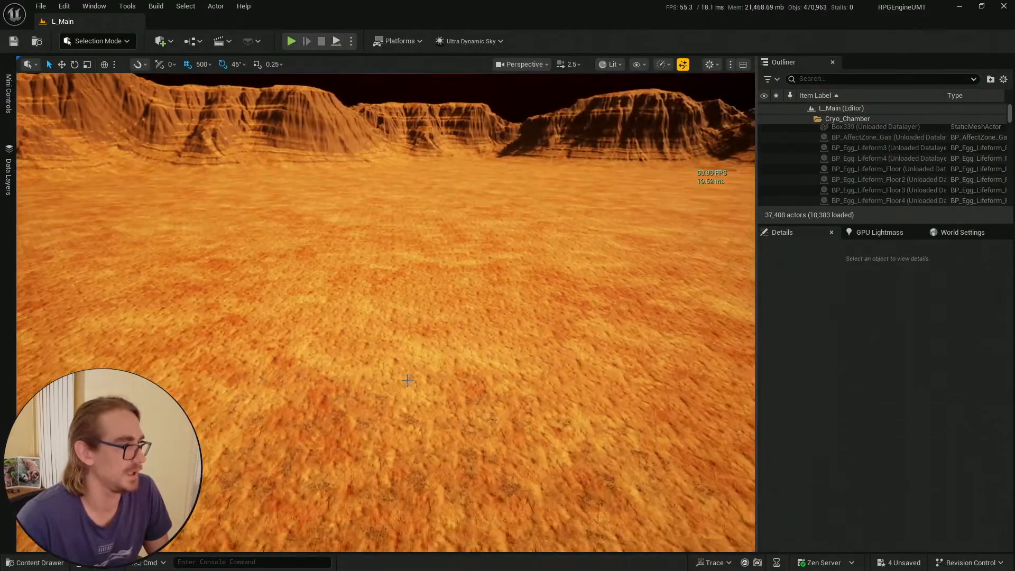
pyautogui.hotkey('ctrl', 'space')
pyautogui.click(365, 300)
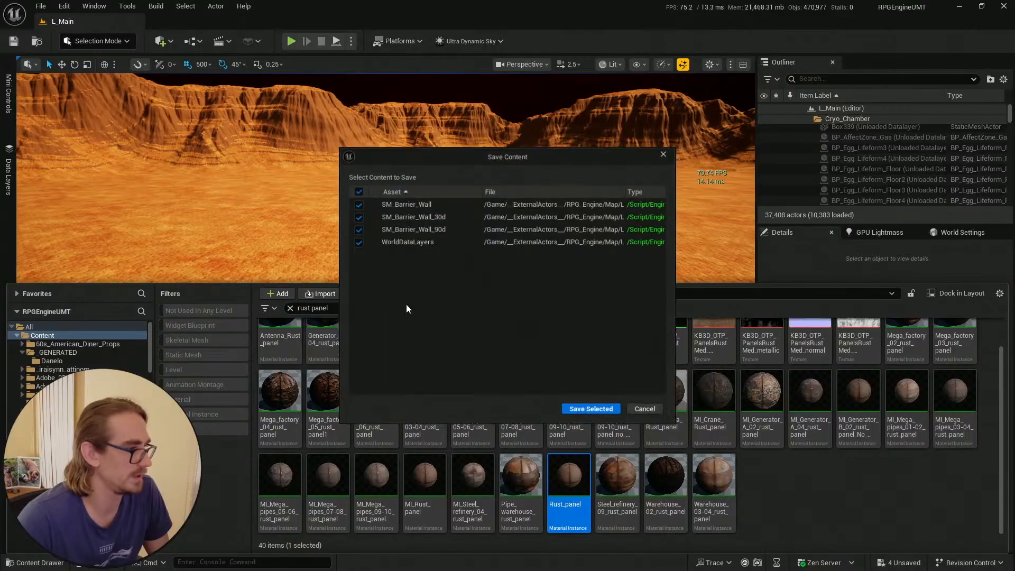
pyautogui.click(589, 409)
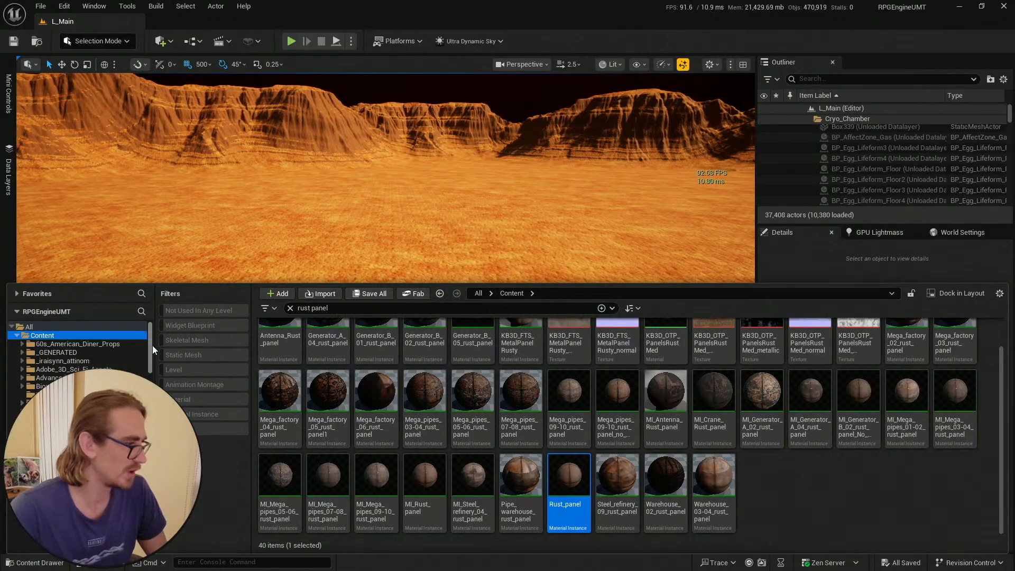
pyautogui.moveTo(388, 180); pyautogui.dragTo(579, 157, button='right')
pyautogui.moveTo(388, 158); pyautogui.dragTo(287, 188, button='right')
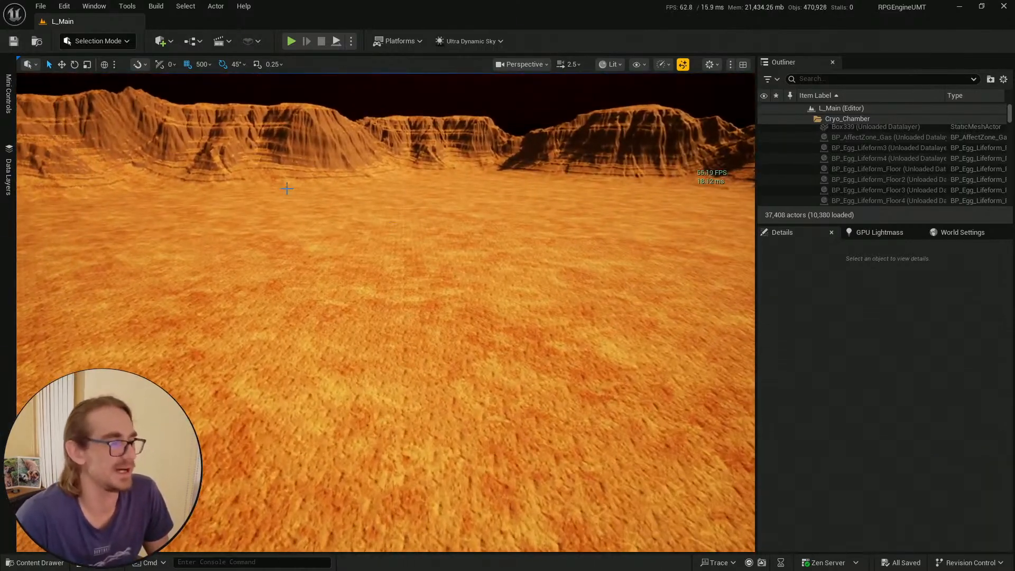
pyautogui.click(14, 563)
pyautogui.click(476, 258)
pyautogui.moveTo(477, 257)
pyautogui.mouseDown(button='right')
pyautogui.moveTo(467, 288)
pyautogui.moveTo(464, 267)
pyautogui.mouseUp(button='right')
pyautogui.press('w')
pyautogui.scroll(4, 476, 258)
pyautogui.scroll(-1, 467, 288)
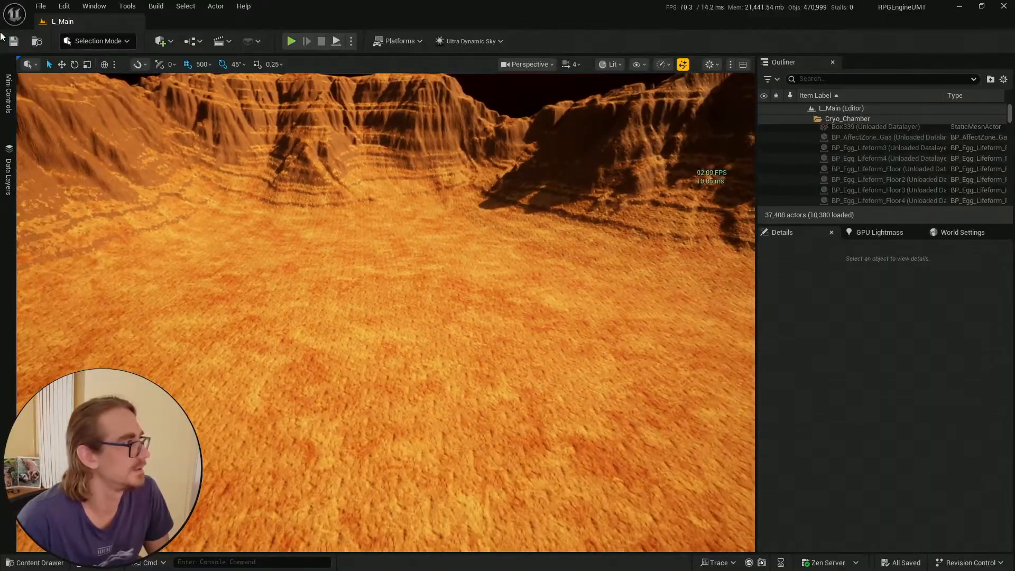
pyautogui.click(45, 562)
pyautogui.moveTo(467, 264); pyautogui.dragTo(468, 264, button='right')
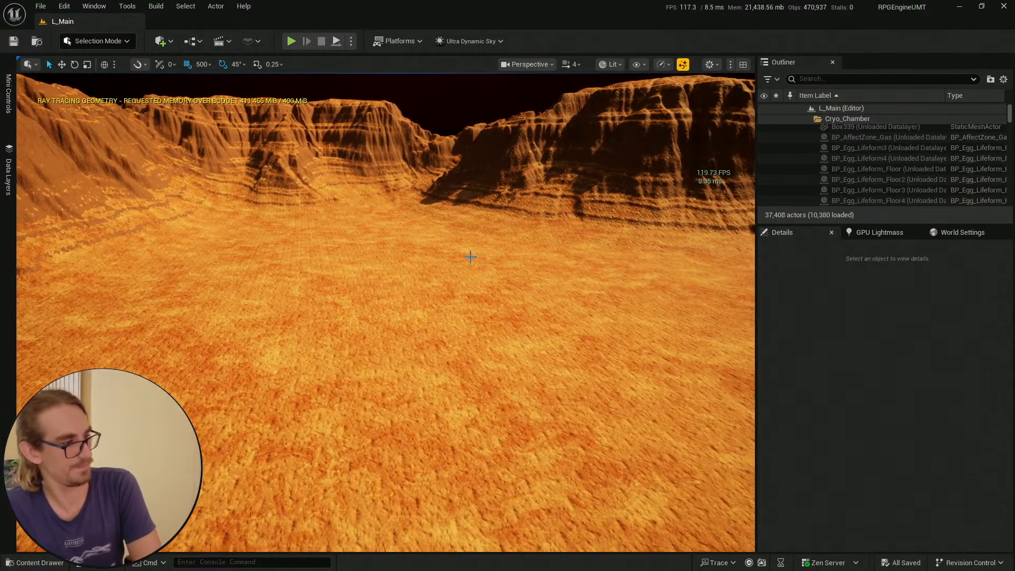
# Switch the level editor to Errant Landscape mode and bring up the settings for creating a new Errant layer
pyautogui.click(114, 43)
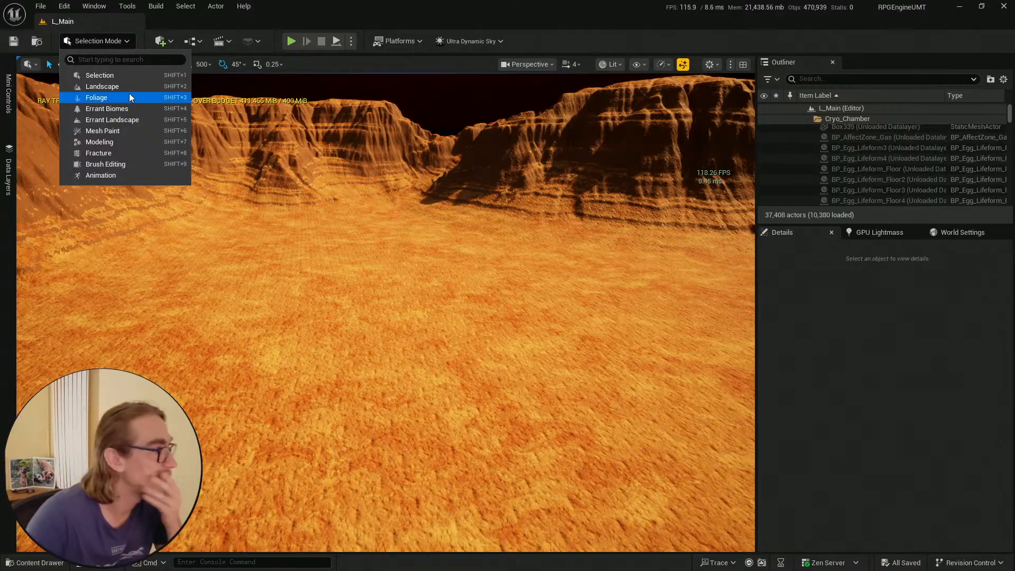
pyautogui.click(134, 121)
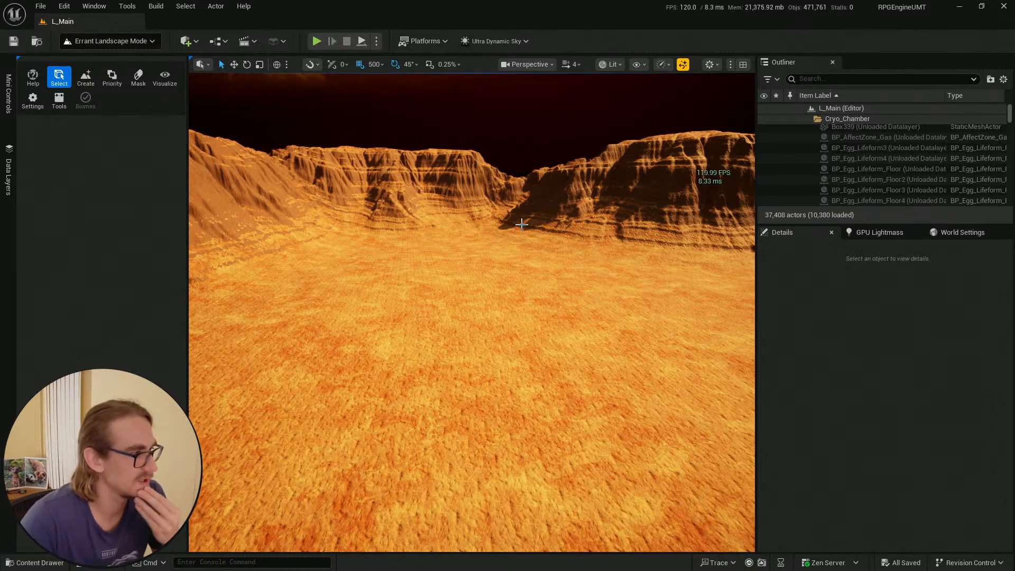
pyautogui.click(86, 77)
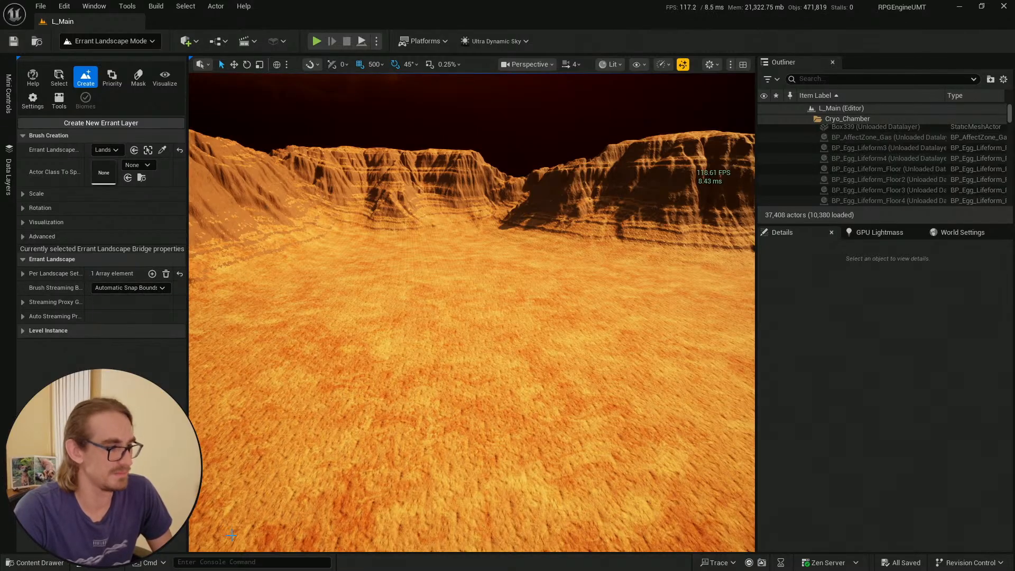
pyautogui.click(23, 566)
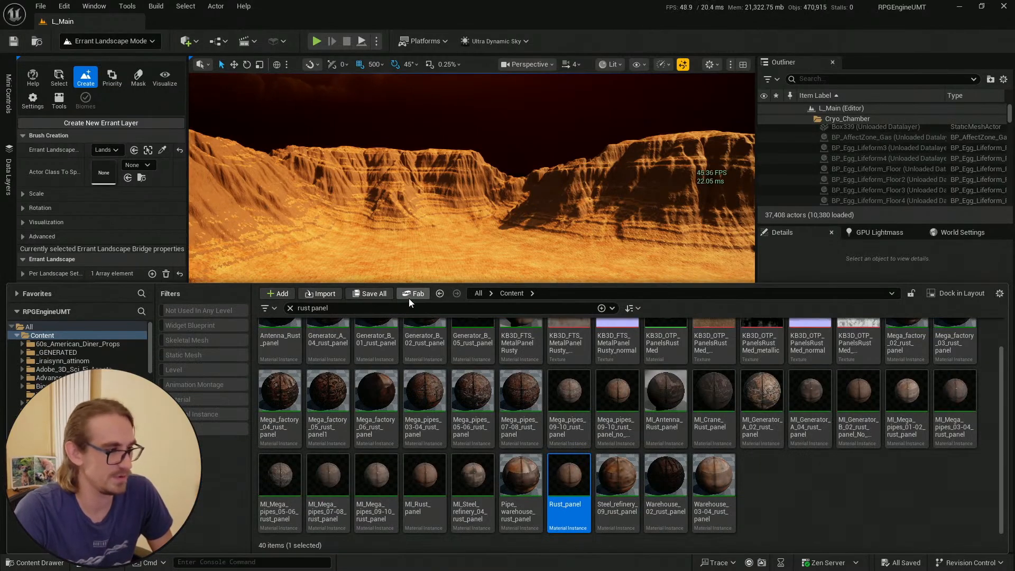
pyautogui.click(15, 43)
pyautogui.press('w')
pyautogui.scroll(-3, 406, 236)
pyautogui.moveTo(405, 237); pyautogui.dragTo(412, 247, button='right')
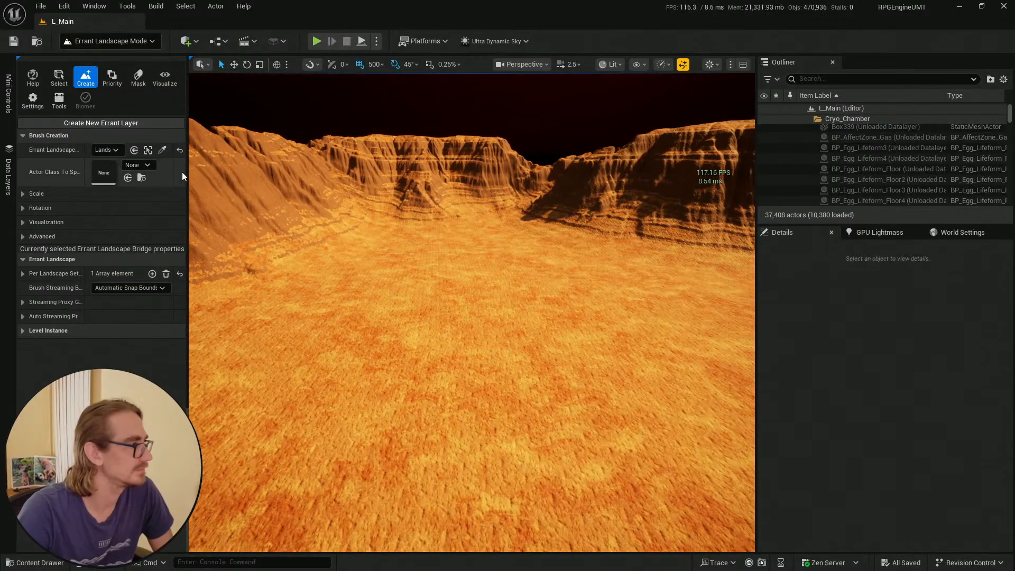
# Examine the brush classes available as Actor Class To Spawn for the Errant layer, and return to Selection mode
pyautogui.moveTo(188, 175); pyautogui.dragTo(242, 175)
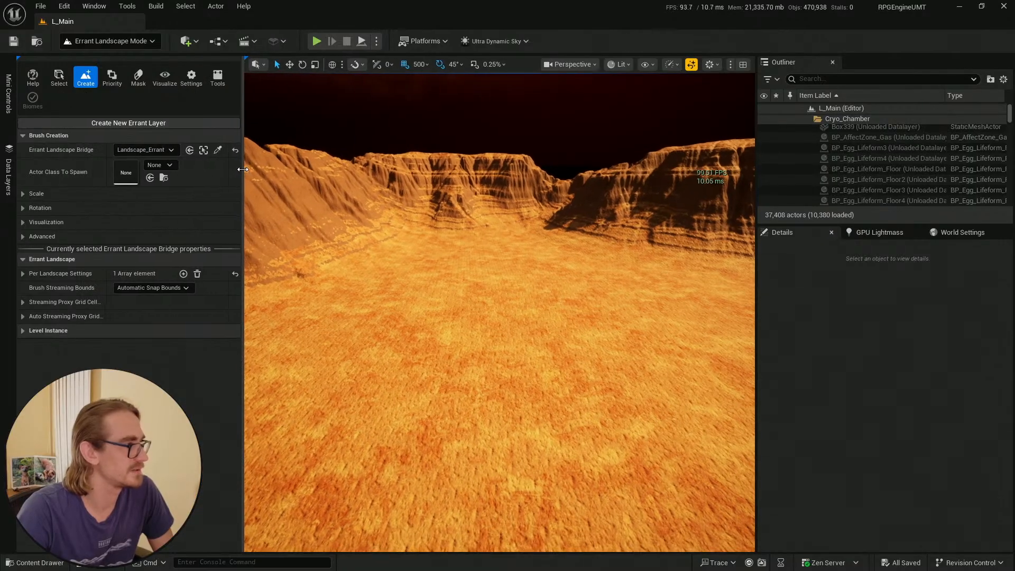
pyautogui.click(160, 165)
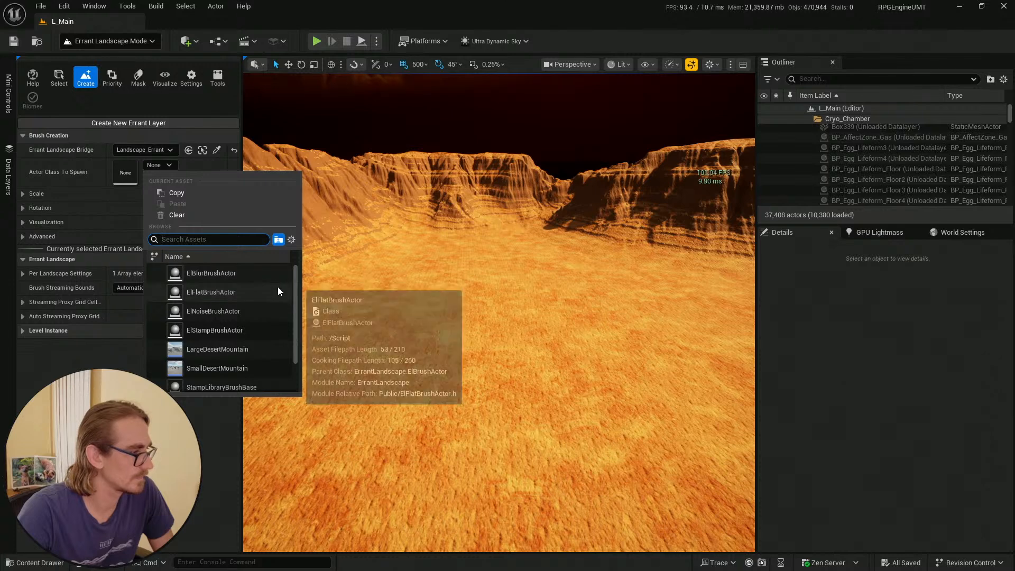
pyautogui.moveTo(296, 334); pyautogui.dragTo(297, 367)
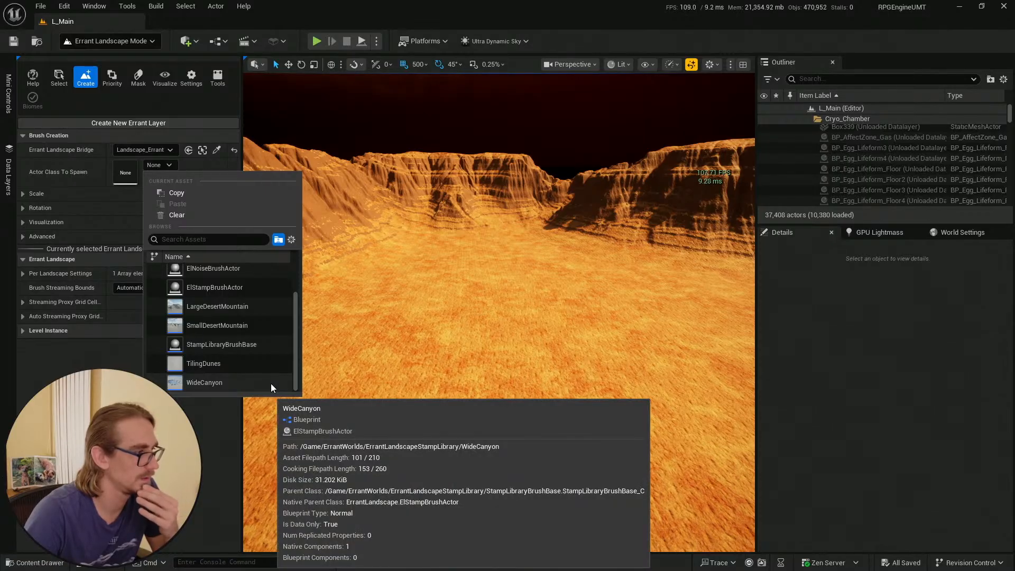
pyautogui.scroll(2, 248, 295)
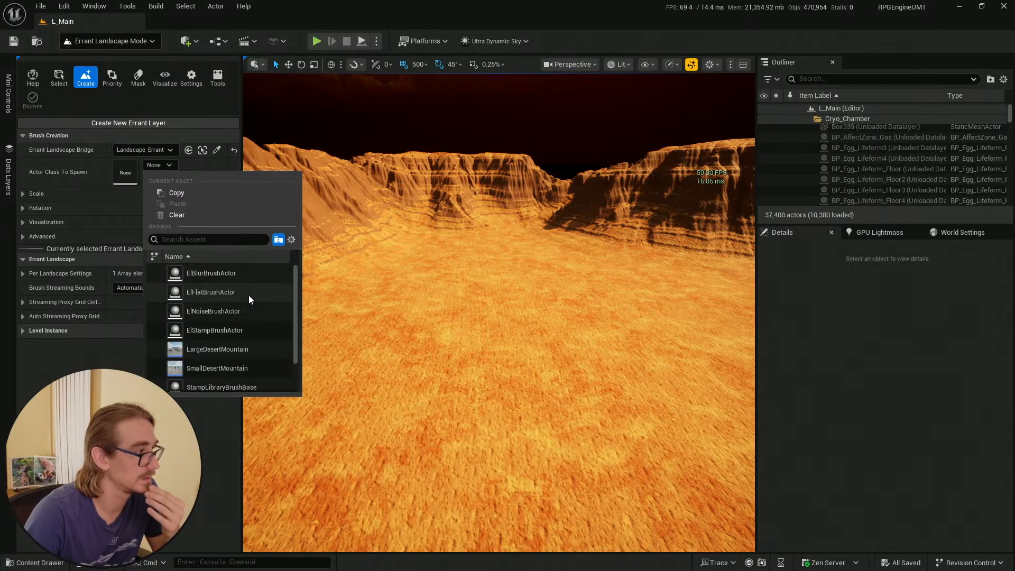
pyautogui.moveTo(297, 316); pyautogui.dragTo(298, 355)
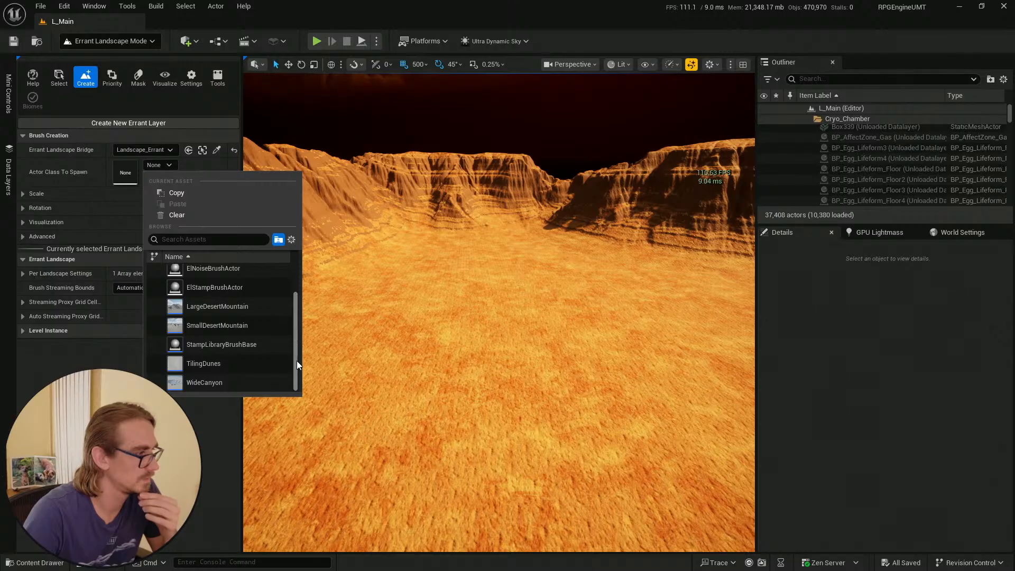
pyautogui.moveTo(297, 361)
pyautogui.mouseDown()
pyautogui.moveTo(300, 313)
pyautogui.moveTo(298, 342)
pyautogui.mouseUp()
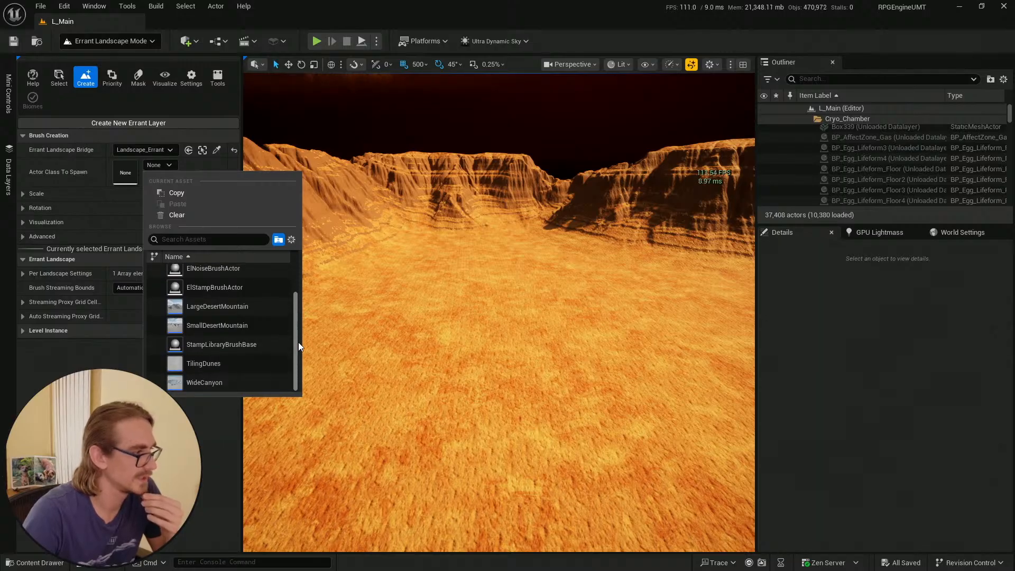
pyautogui.click(143, 41)
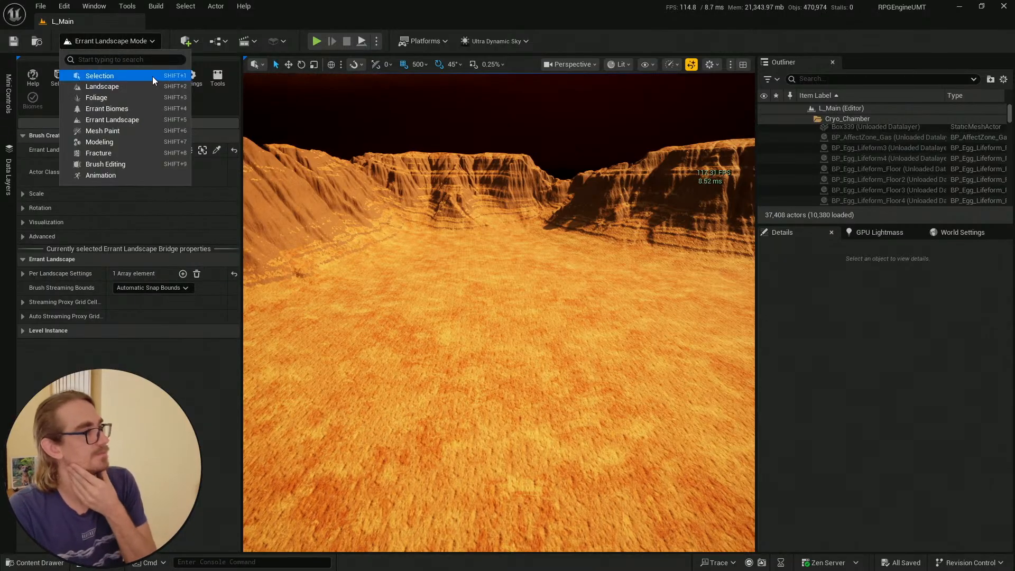
pyautogui.click(153, 77)
# Clear the "rust panel" asset search and show everything in the project's Content folder
pyautogui.click(36, 562)
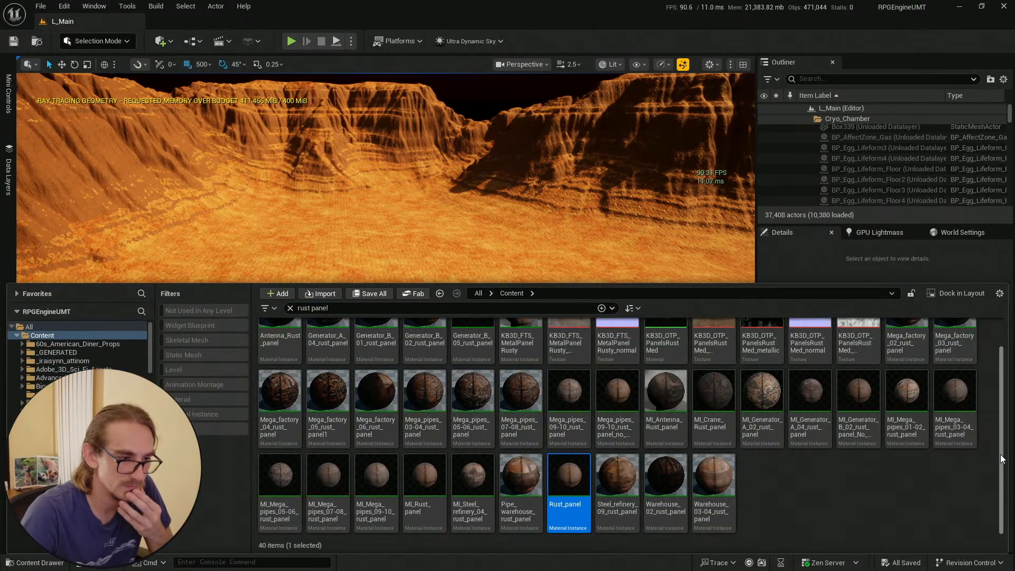
pyautogui.scroll(1, 1003, 458)
pyautogui.click(82, 344)
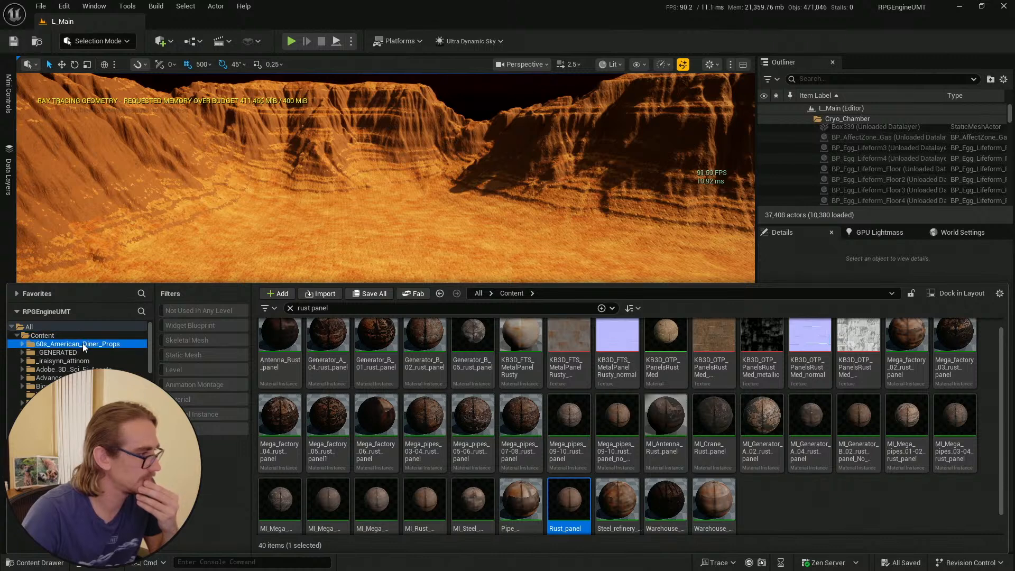
pyautogui.click(83, 334)
pyautogui.click(290, 308)
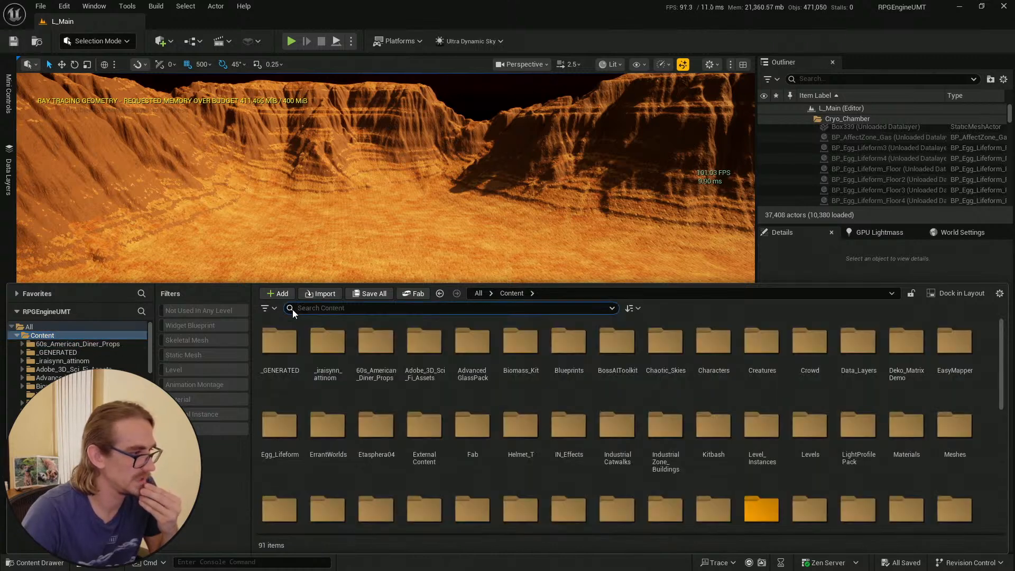
# Look through the assets and subfolders of the Content root and the RPG_Engine folder
pyautogui.scroll(-5, 990, 517)
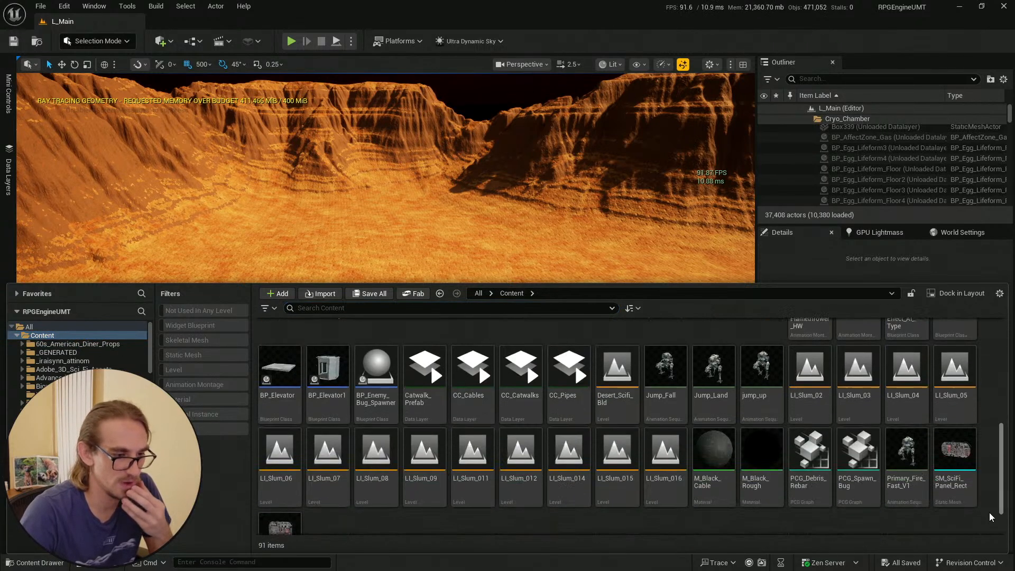
pyautogui.scroll(-2, 991, 523)
pyautogui.scroll(1, 646, 443)
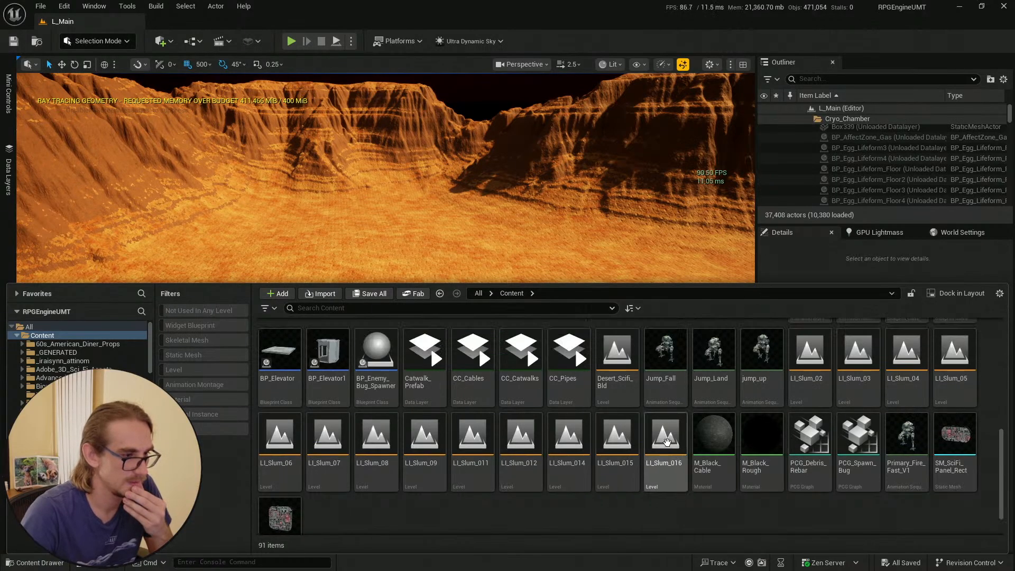
pyautogui.scroll(7, 646, 443)
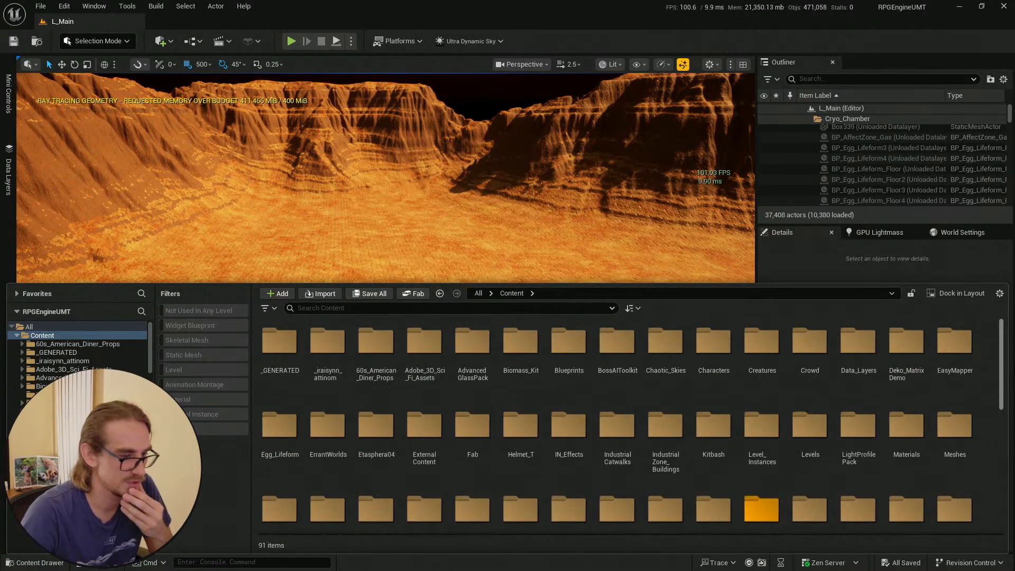
pyautogui.scroll(-4, 150, 357)
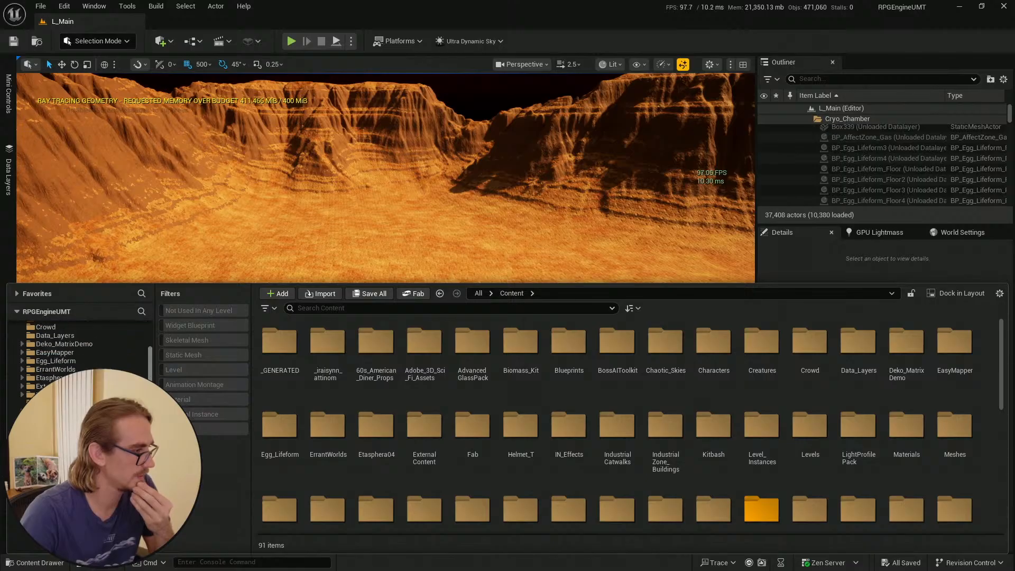
pyautogui.scroll(-10, 79, 360)
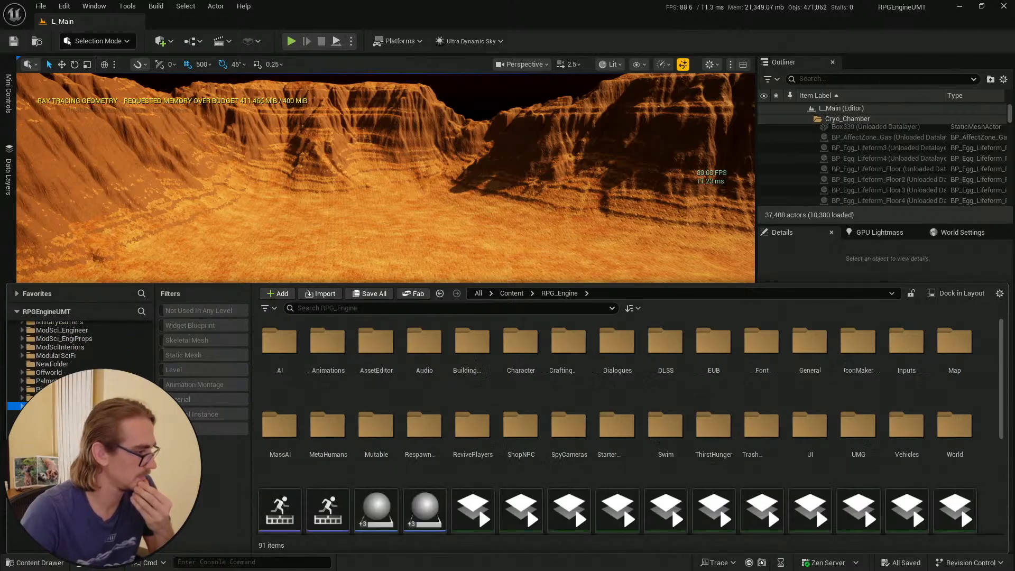
pyautogui.scroll(-5, 574, 448)
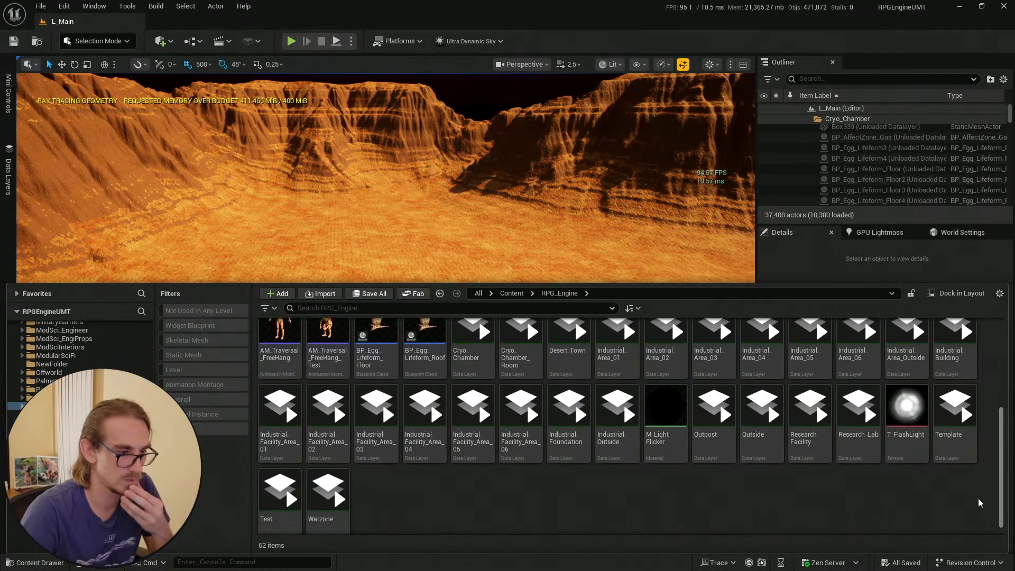
pyautogui.scroll(5, 979, 501)
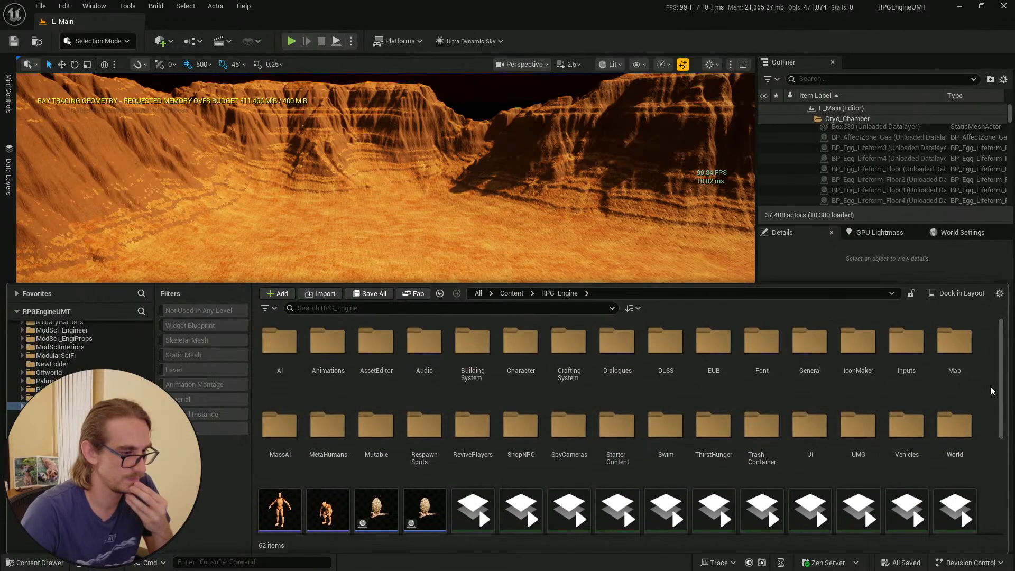
pyautogui.scroll(5, 80, 360)
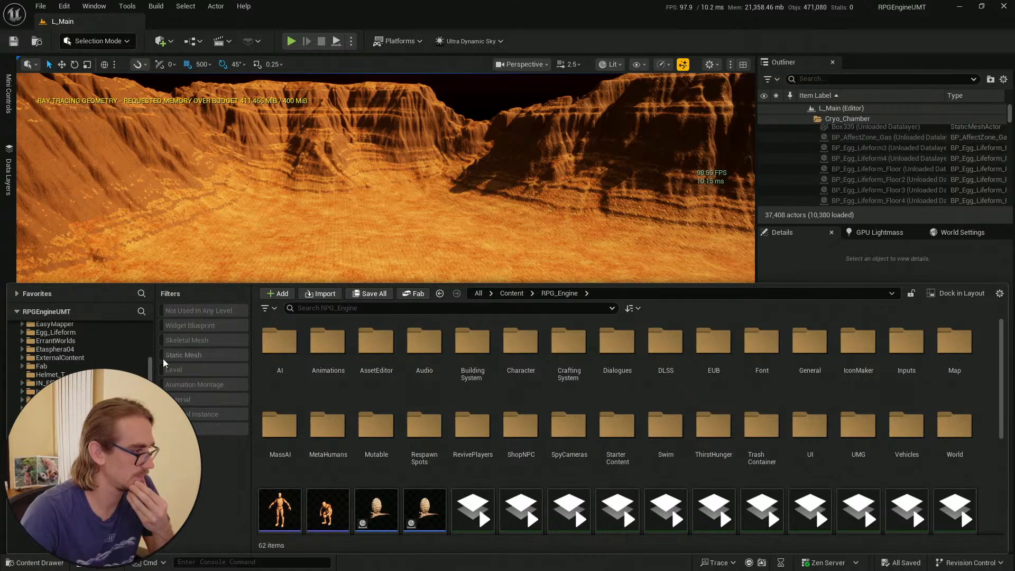
pyautogui.scroll(5, 79, 349)
pyautogui.click(67, 336)
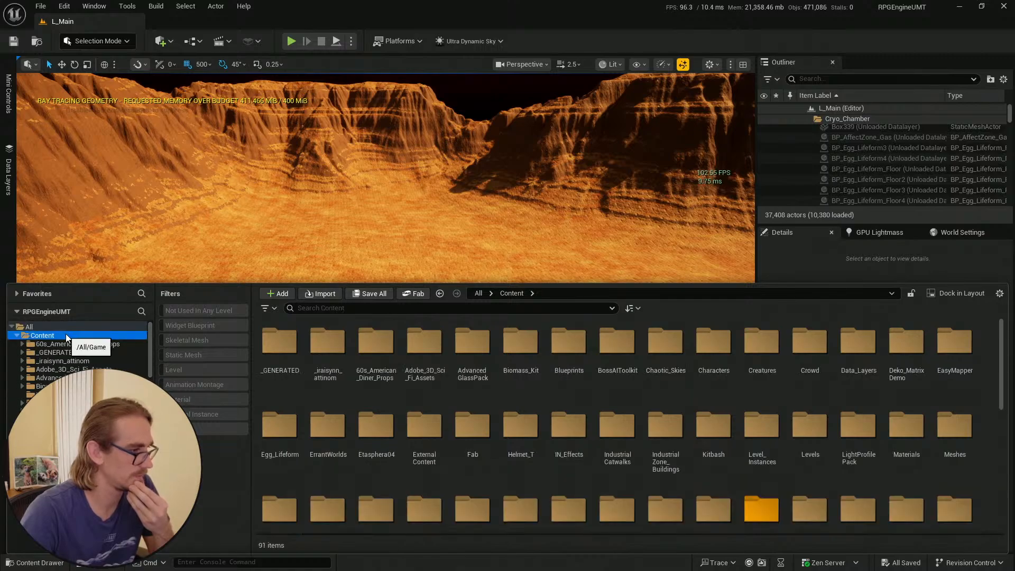
pyautogui.scroll(-8, 430, 427)
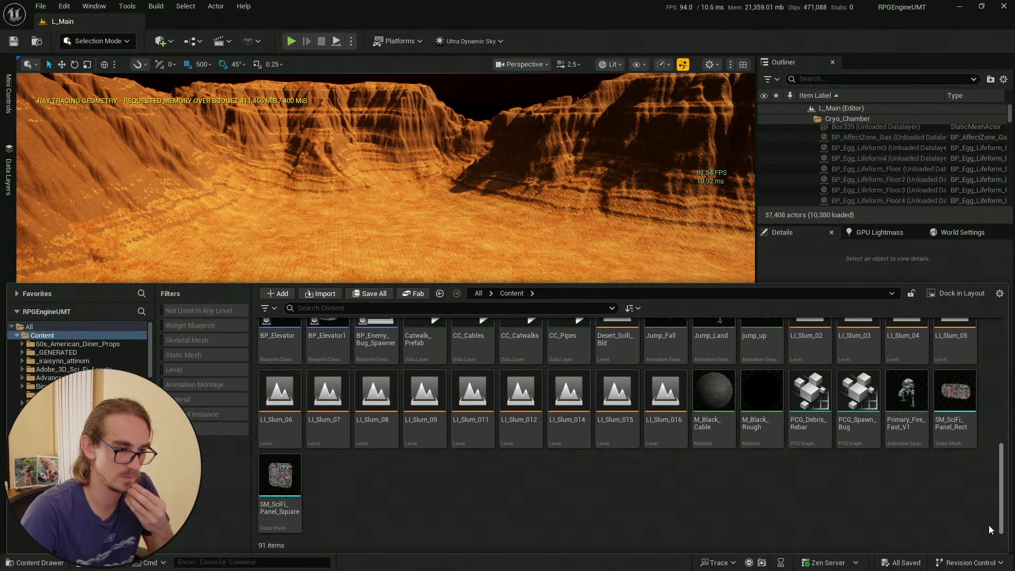
# Switch to the Epic Games Launcher, launch the RPG_Engine_501 project, and return to the Unreal Editor window with L_Main
pyautogui.click(959, 6)
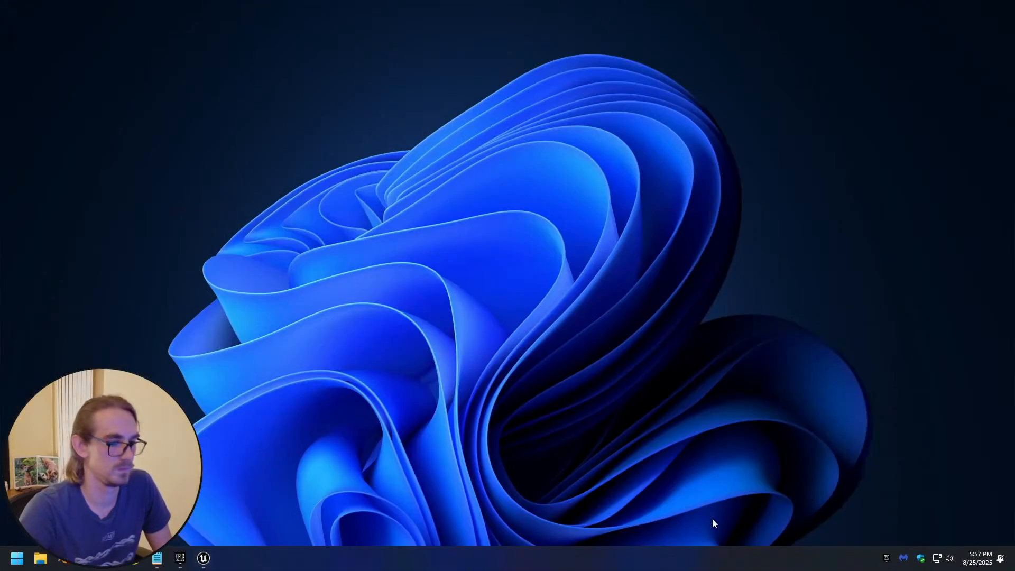
pyautogui.click(891, 559)
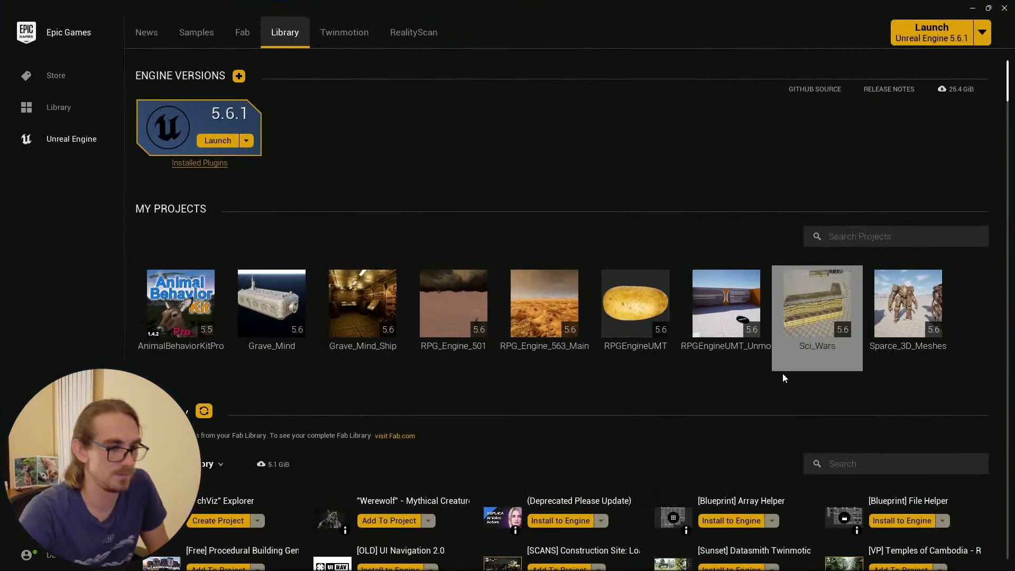
pyautogui.doubleClick(465, 312)
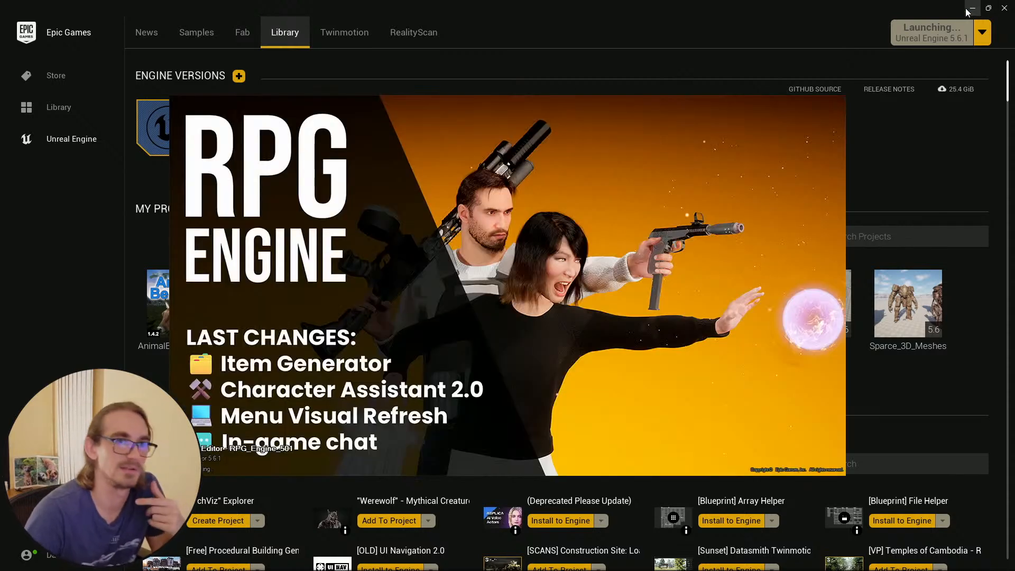
pyautogui.click(972, 9)
pyautogui.moveTo(207, 559)
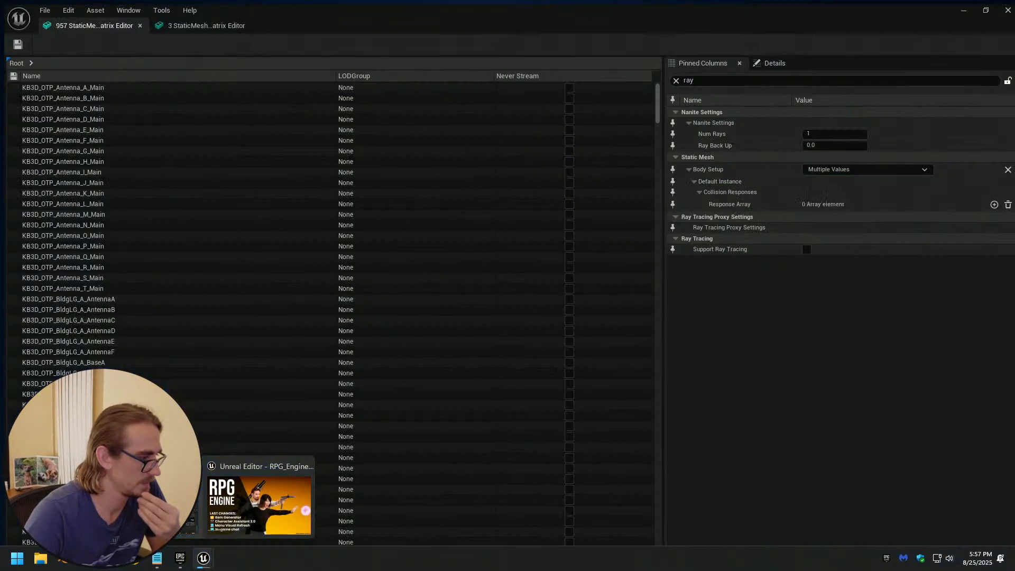
pyautogui.click(154, 502)
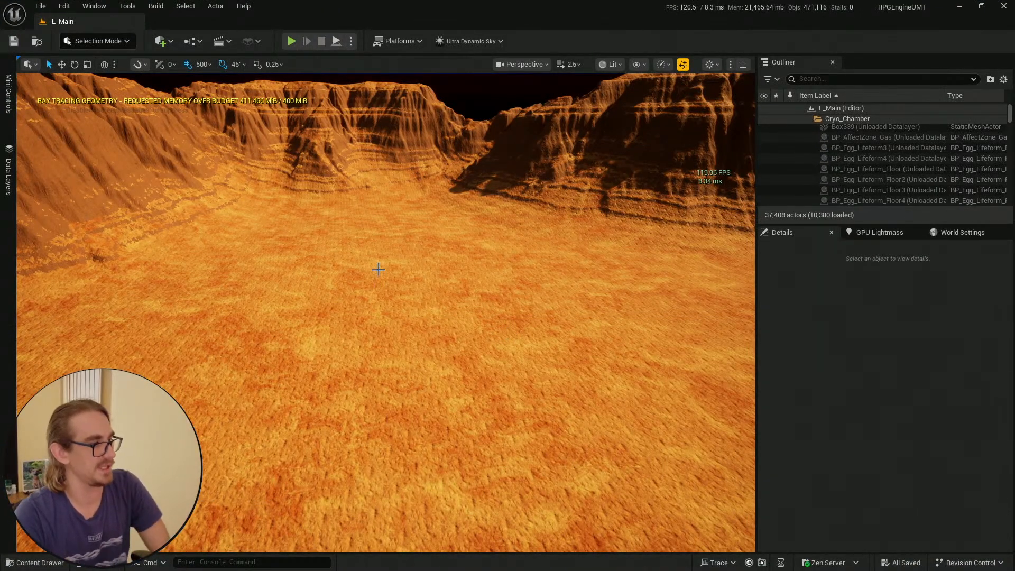
# Look through the assets of the Content root and the RPG_Engine collection, and return to the Content folder
pyautogui.click(34, 563)
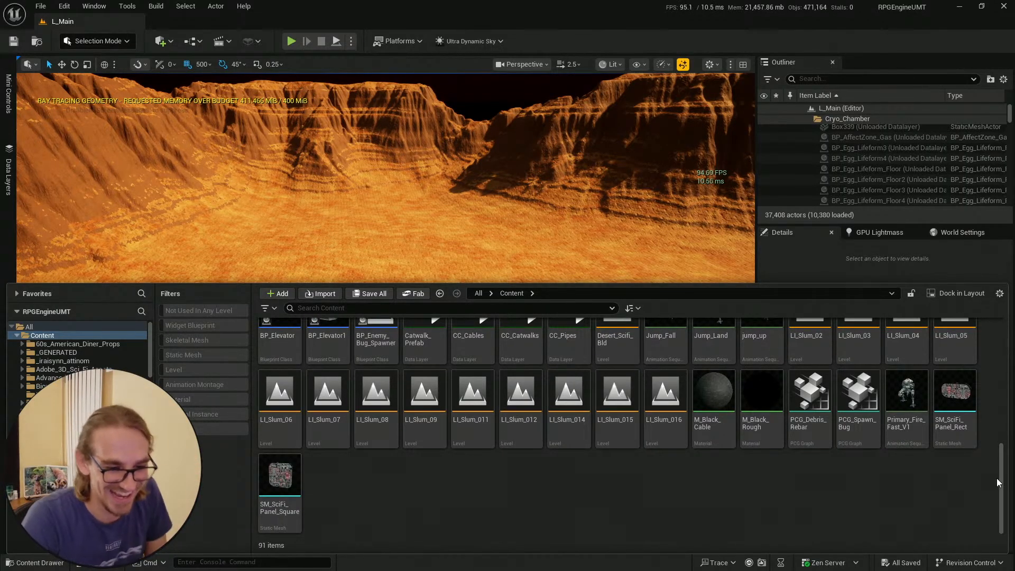
pyautogui.scroll(3, 994, 464)
pyautogui.scroll(5, 994, 463)
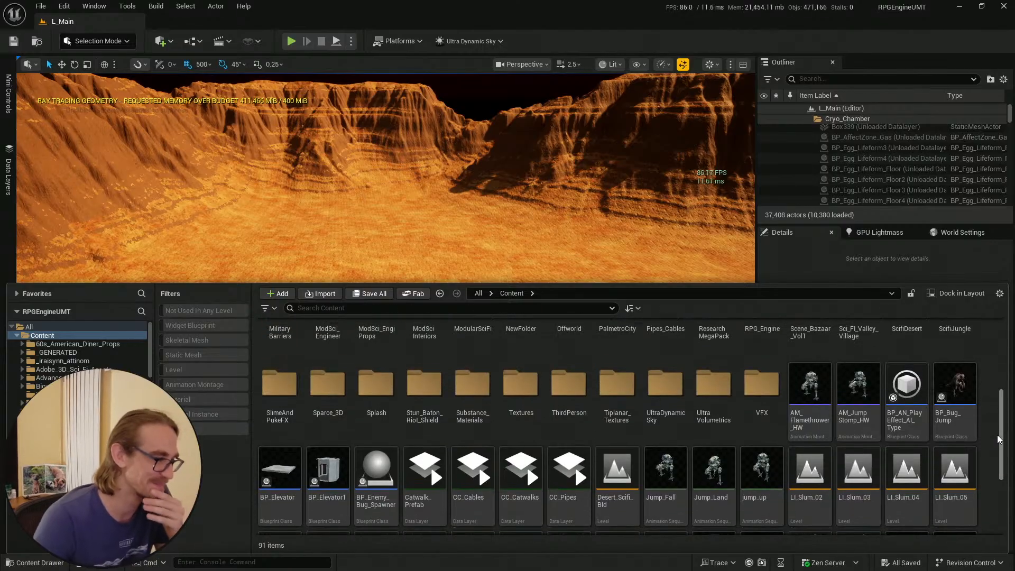
pyautogui.scroll(-10, 993, 416)
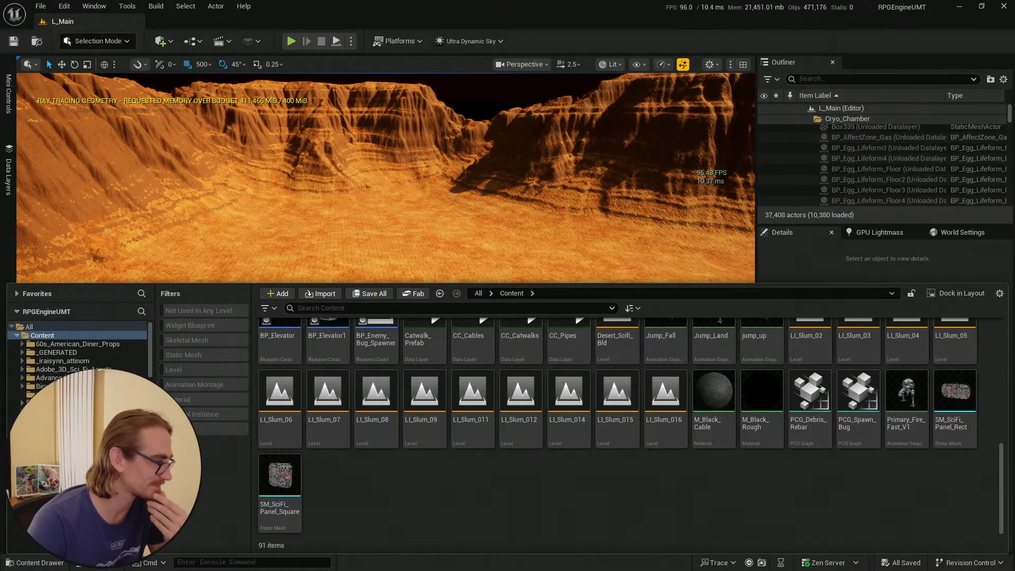
pyautogui.click(50, 496)
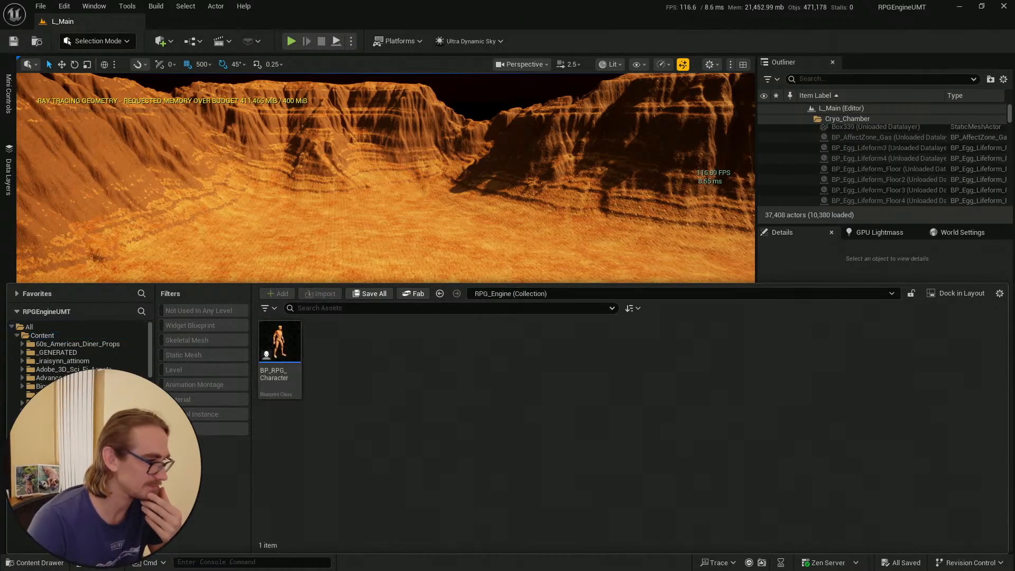
pyautogui.click(57, 334)
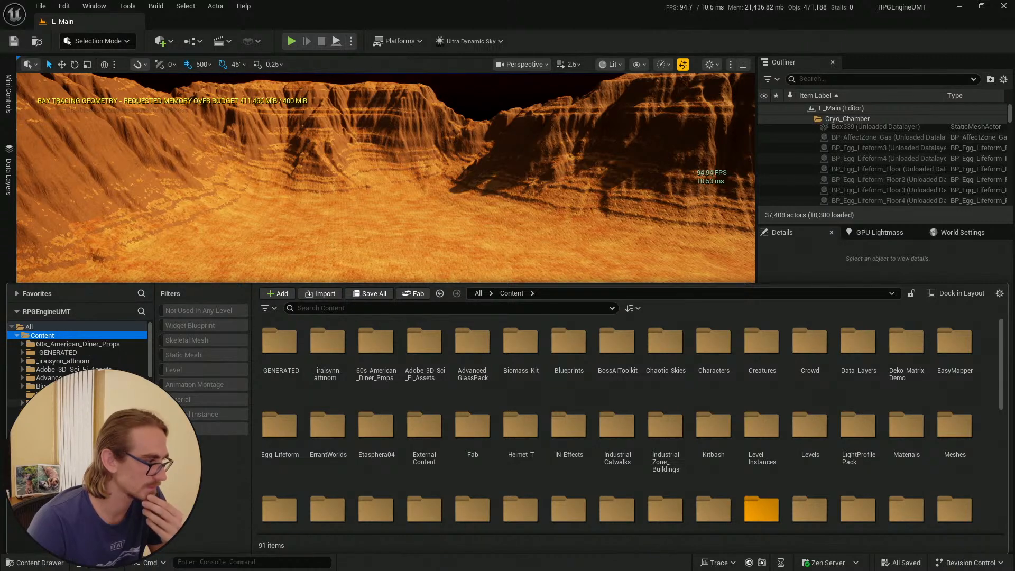
# Examine the static meshes in the ScifiDesert folder using the Static Mesh filter, and remove the filter again
pyautogui.scroll(-5, 138, 375)
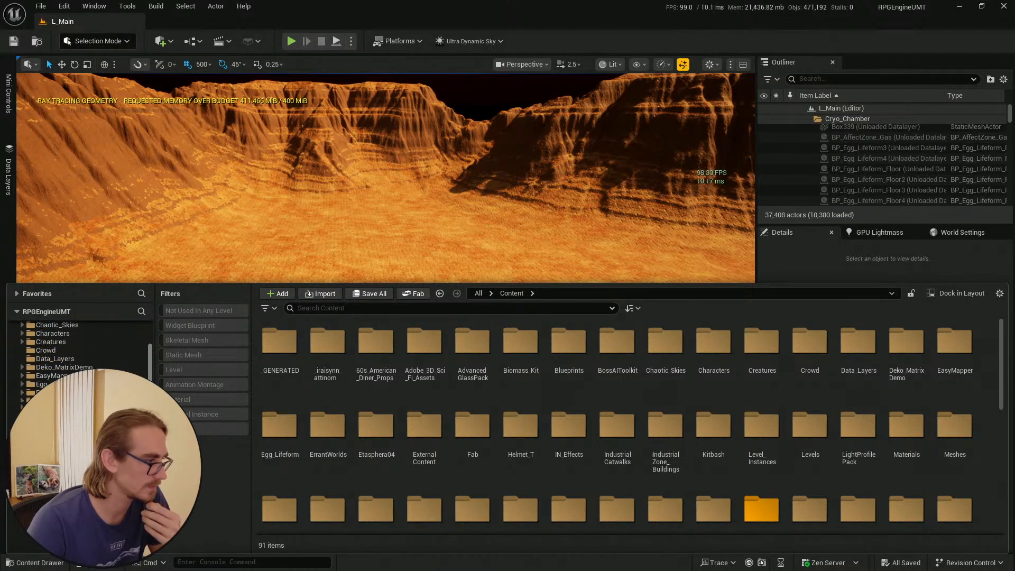
pyautogui.scroll(-10, 79, 349)
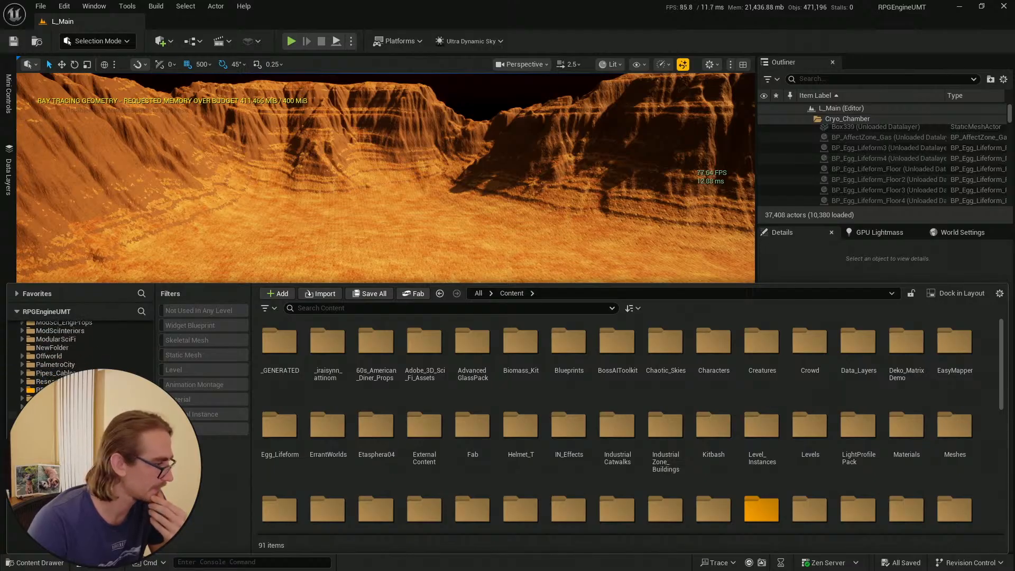
pyautogui.click(54, 415)
pyautogui.click(350, 311)
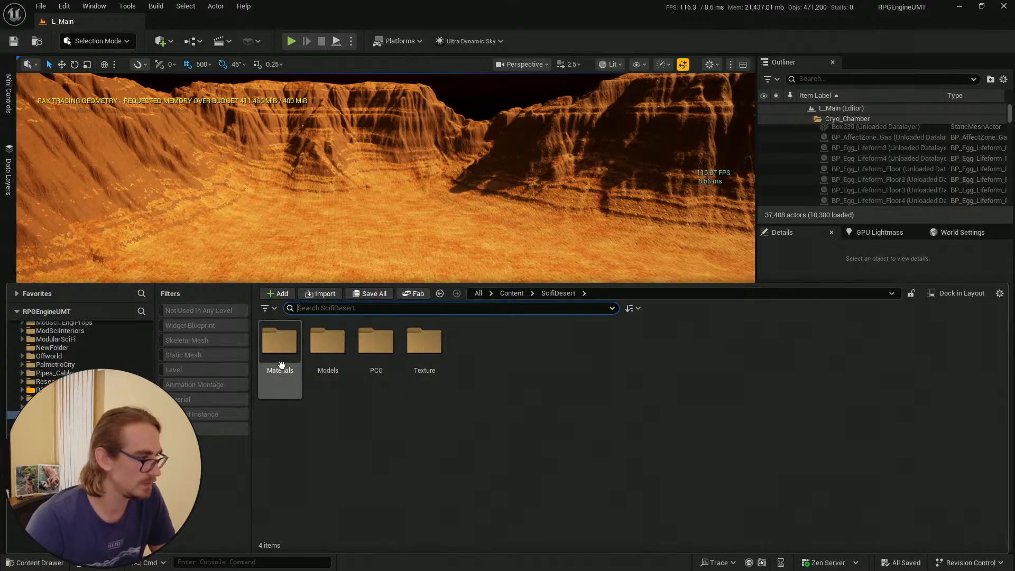
pyautogui.click(201, 357)
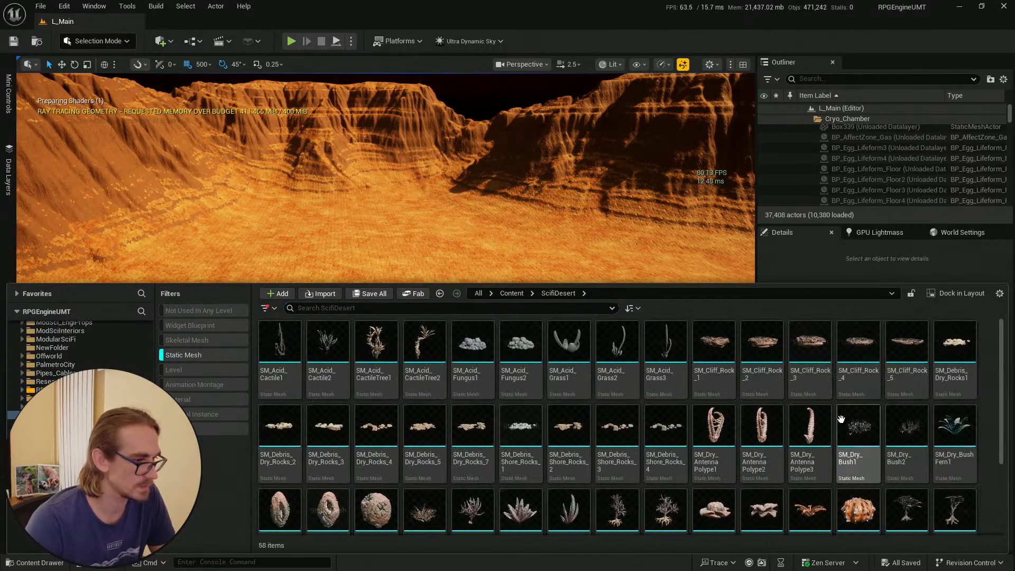
pyautogui.moveTo(1001, 386)
pyautogui.mouseDown()
pyautogui.moveTo(990, 490)
pyautogui.moveTo(999, 380)
pyautogui.mouseUp()
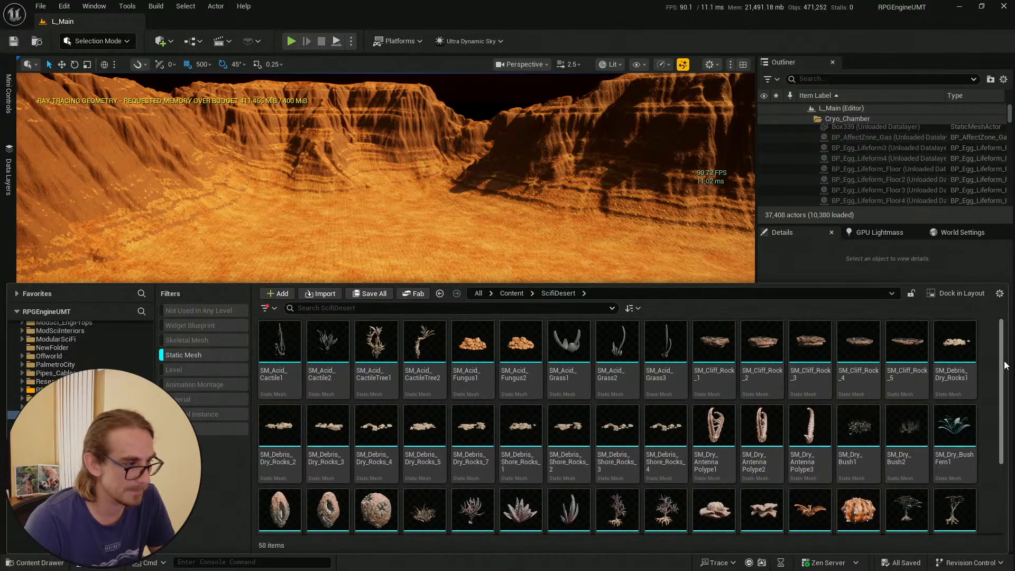
pyautogui.click(180, 356)
pyautogui.click(463, 254)
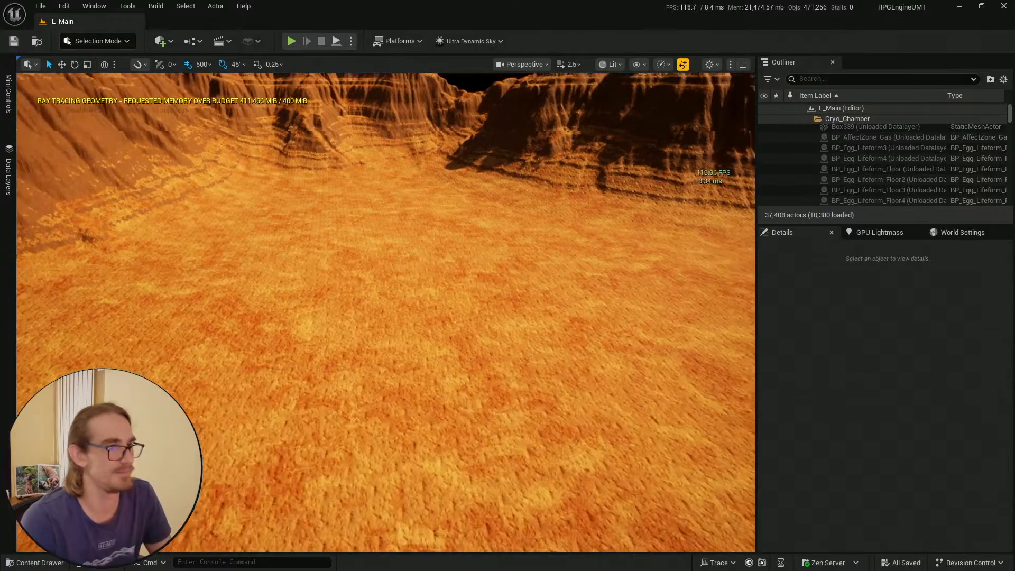
pyautogui.hotkey('alt', 'Tab')
pyautogui.hotkey('alt', 'Tab')
pyautogui.hotkey('alt', 'Tab')
pyautogui.hotkey('alt', 'Tab')
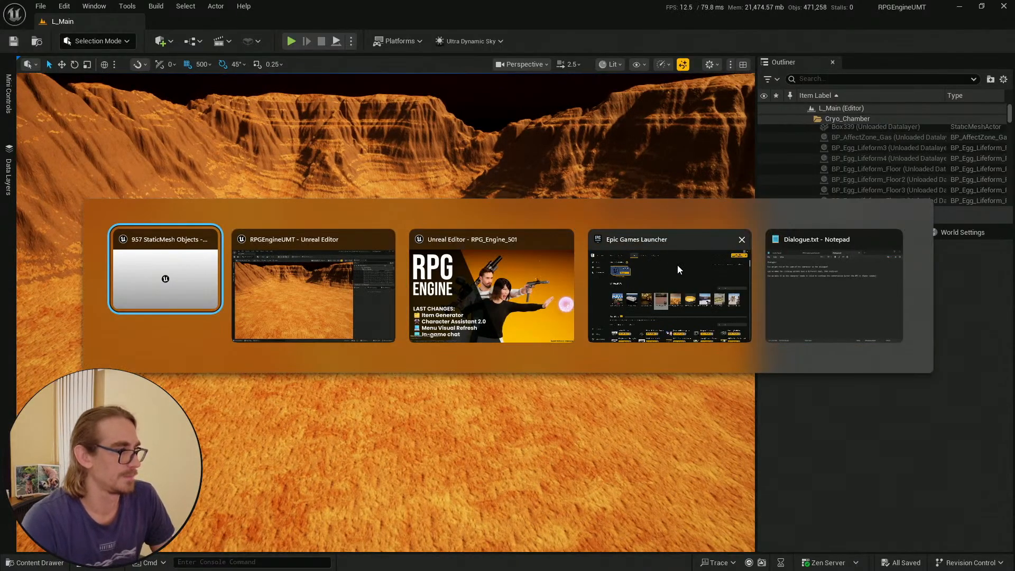
pyautogui.hotkey('alt', 'Tab')
# Switch L_Main to Landscape mode with the Sculpt tools and expand its list of edit layers
pyautogui.press('w')
pyautogui.moveTo(474, 280)
pyautogui.mouseDown(button='right')
pyautogui.moveTo(474, 268)
pyautogui.moveTo(465, 286)
pyautogui.moveTo(539, 285)
pyautogui.moveTo(624, 265)
pyautogui.moveTo(467, 288)
pyautogui.mouseUp(button='right')
pyautogui.scroll(2, 473, 281)
pyautogui.scroll(-3, 470, 285)
pyautogui.press('s')
pyautogui.moveTo(551, 314); pyautogui.dragTo(563, 314, button='right')
pyautogui.click(119, 42)
pyautogui.click(141, 90)
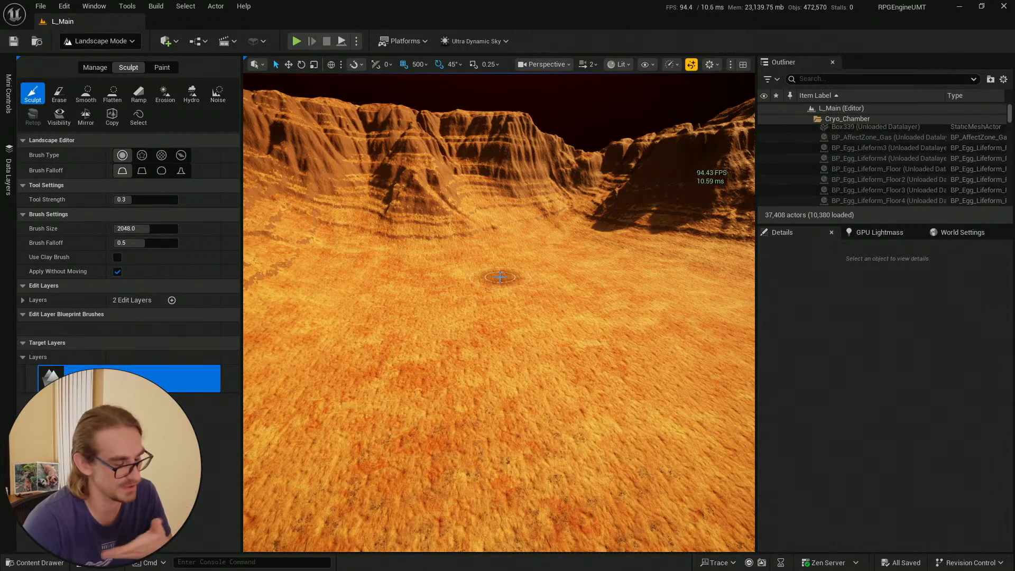
pyautogui.click(22, 300)
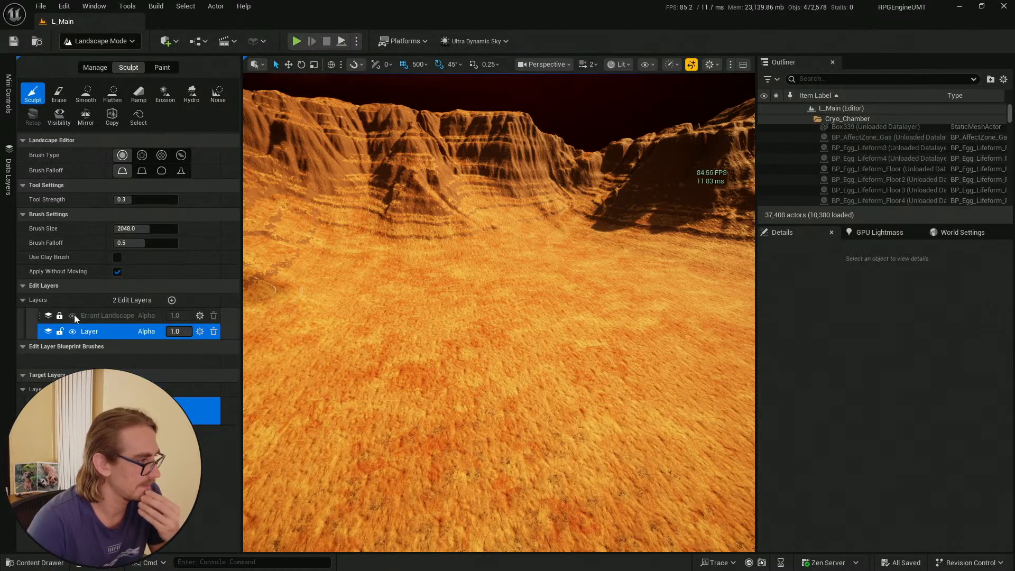
# Raise a rounded mound on the open desert floor with the Sculpt tool at brush size 2048 and strength 0.3
pyautogui.moveTo(426, 320)
pyautogui.mouseDown(button='right')
pyautogui.moveTo(438, 312)
pyautogui.moveTo(391, 317)
pyautogui.mouseUp(button='right')
pyautogui.press('w')
pyautogui.moveTo(464, 324); pyautogui.dragTo(446, 344, button='right')
pyautogui.moveTo(487, 294)
pyautogui.mouseDown(button='right')
pyautogui.moveTo(486, 286)
pyautogui.moveTo(484, 307)
pyautogui.mouseUp(button='right')
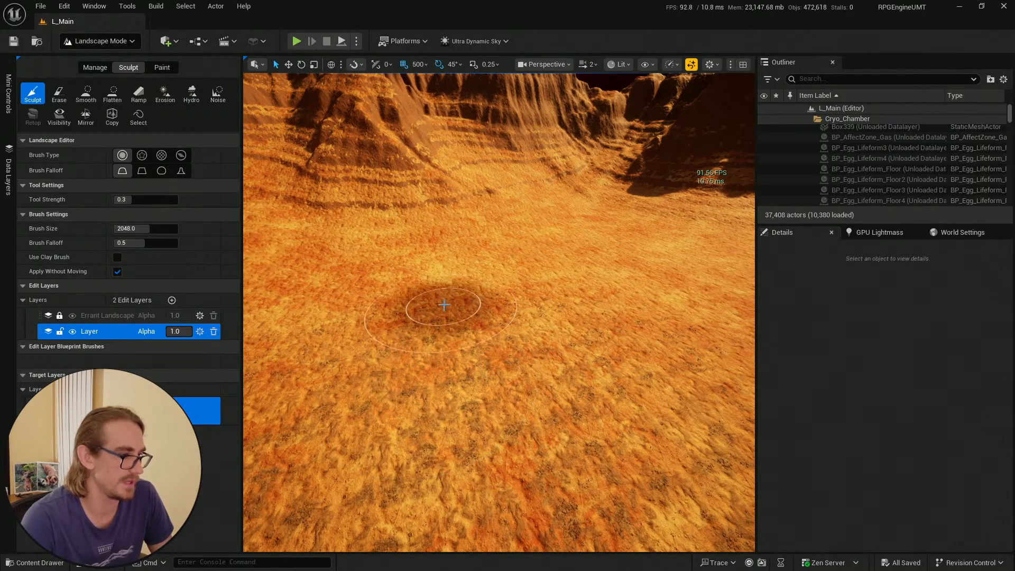
pyautogui.moveTo(552, 337)
pyautogui.mouseDown(button='right')
pyautogui.moveTo(544, 259)
pyautogui.moveTo(545, 338)
pyautogui.mouseUp(button='right')
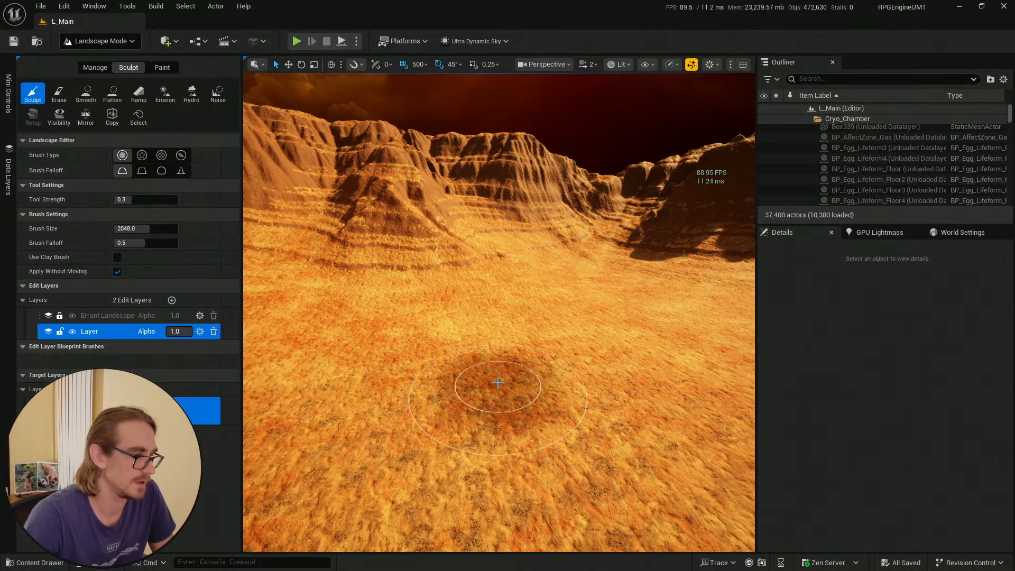
pyautogui.moveTo(509, 357); pyautogui.dragTo(521, 394, button='right')
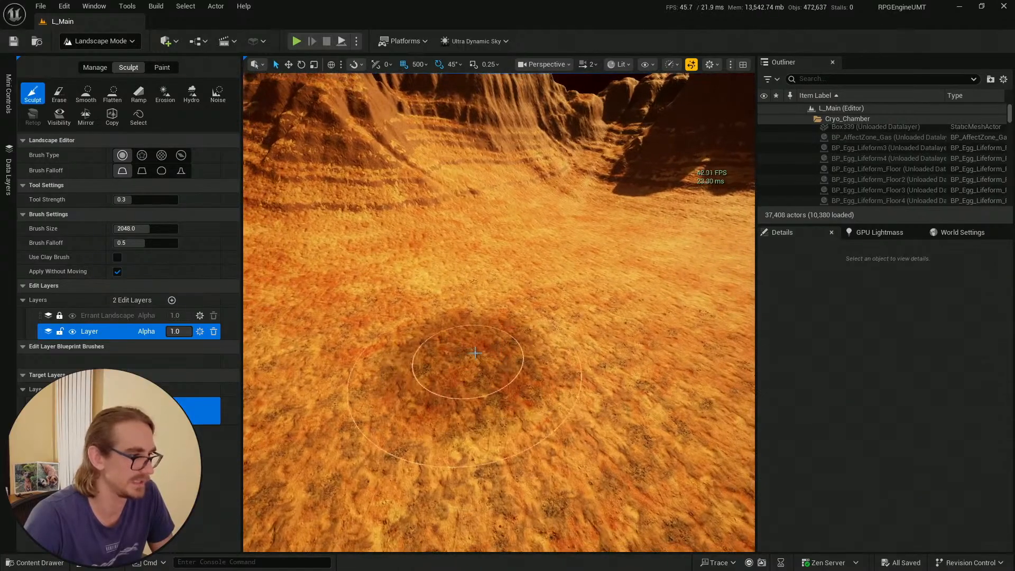
pyautogui.moveTo(640, 165)
pyautogui.mouseDown(button='right')
pyautogui.moveTo(624, 130)
pyautogui.moveTo(618, 159)
pyautogui.mouseUp(button='right')
pyautogui.moveTo(479, 365)
pyautogui.mouseDown()
pyautogui.moveTo(464, 350)
pyautogui.moveTo(476, 328)
pyautogui.moveTo(518, 336)
pyautogui.moveTo(462, 324)
pyautogui.mouseUp()
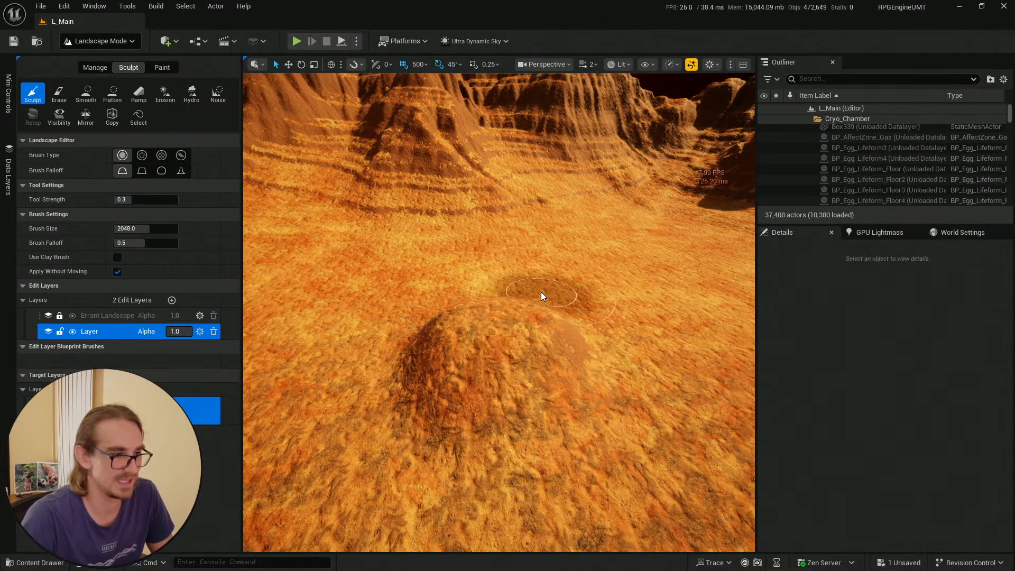
pyautogui.moveTo(521, 319)
pyautogui.mouseDown(button='right')
pyautogui.moveTo(687, 291)
pyautogui.moveTo(711, 296)
pyautogui.moveTo(740, 349)
pyautogui.moveTo(502, 317)
pyautogui.moveTo(505, 285)
pyautogui.moveTo(492, 365)
pyautogui.moveTo(507, 359)
pyautogui.moveTo(500, 328)
pyautogui.mouseUp(button='right')
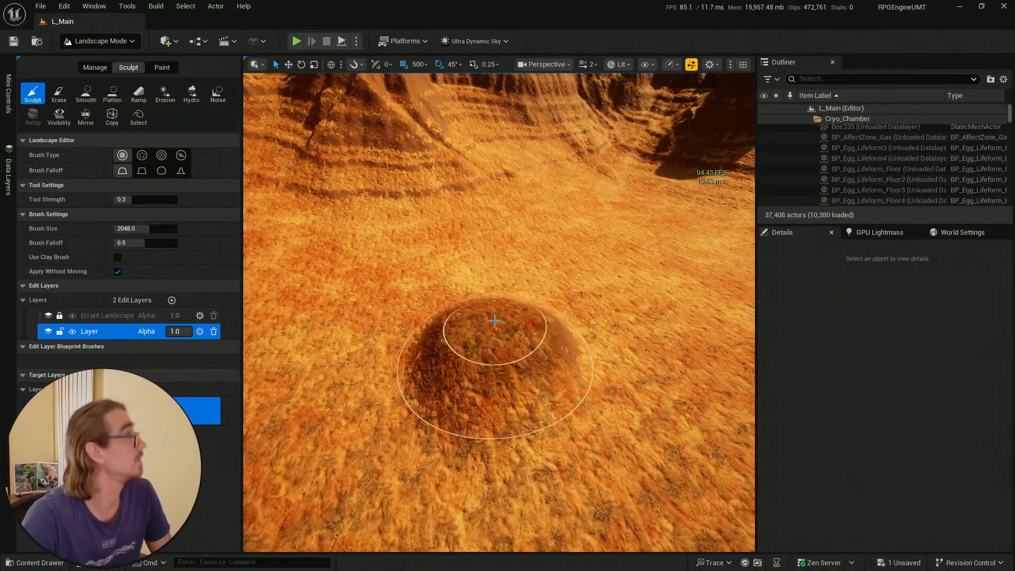
pyautogui.moveTo(494, 321); pyautogui.dragTo(492, 323)
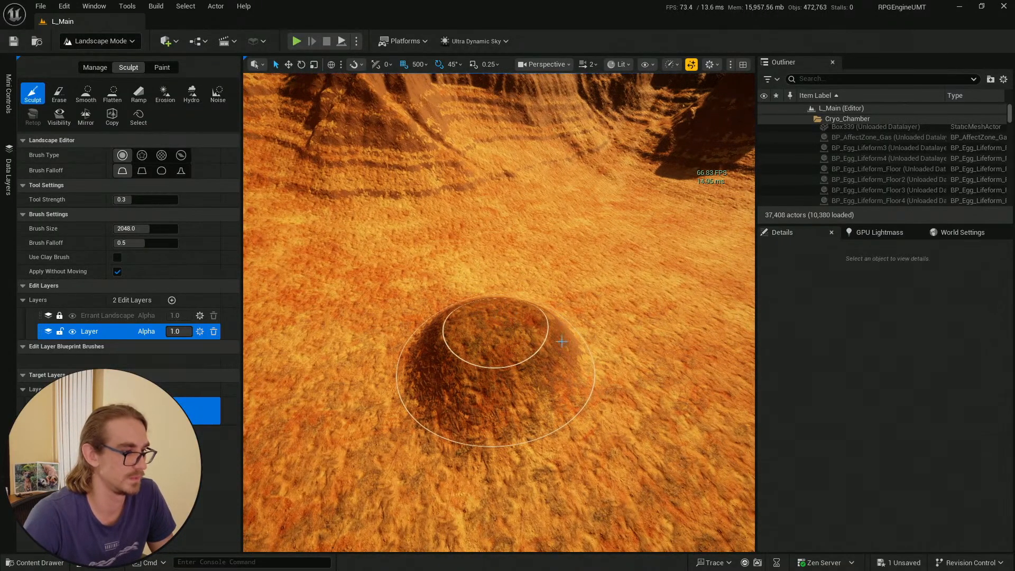
# Level the mound's top into a plateau with the Flatten tool at brush size about 885 and strength 0.3
pyautogui.moveTo(489, 281)
pyautogui.mouseDown(button='right')
pyautogui.moveTo(489, 290)
pyautogui.moveTo(490, 282)
pyautogui.mouseUp(button='right')
pyautogui.scroll(-1, 491, 282)
pyautogui.press('w')
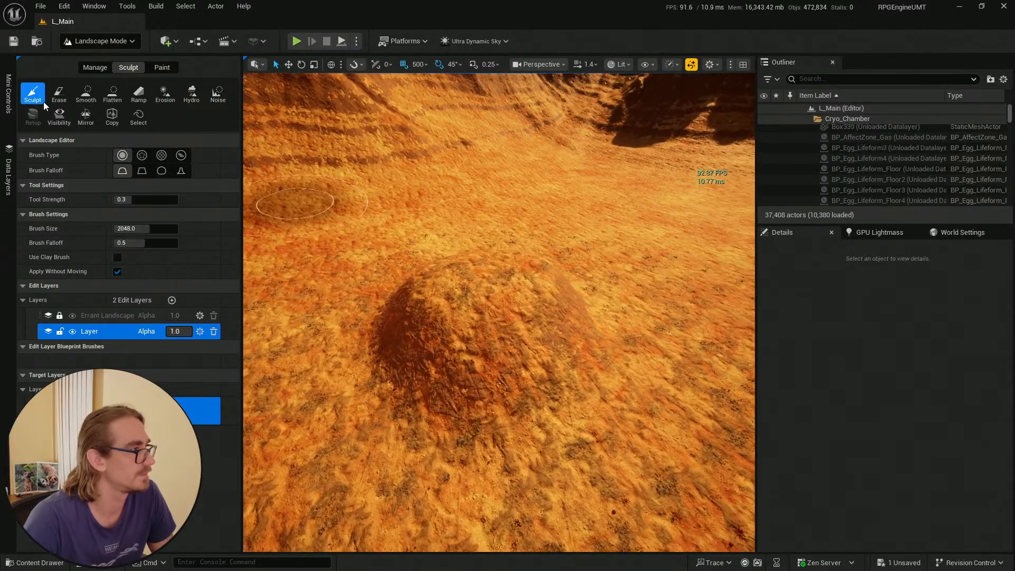
pyautogui.click(112, 95)
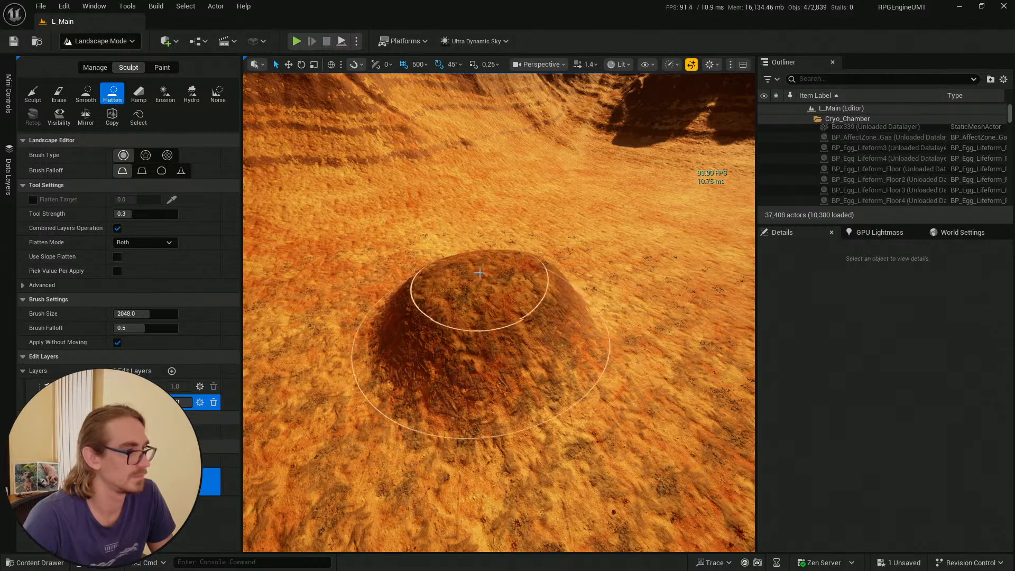
pyautogui.moveTo(151, 314); pyautogui.dragTo(132, 314)
pyautogui.moveTo(535, 281)
pyautogui.mouseDown()
pyautogui.moveTo(466, 272)
pyautogui.moveTo(502, 283)
pyautogui.moveTo(474, 306)
pyautogui.moveTo(483, 269)
pyautogui.moveTo(505, 272)
pyautogui.moveTo(504, 302)
pyautogui.moveTo(465, 301)
pyautogui.moveTo(485, 268)
pyautogui.moveTo(503, 290)
pyautogui.mouseUp()
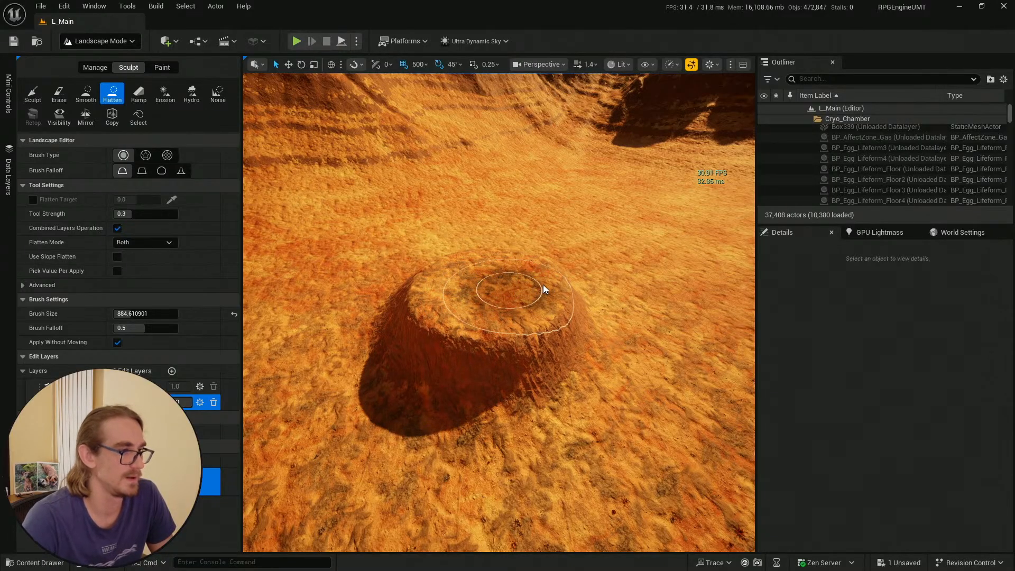
pyautogui.moveTo(543, 284)
pyautogui.mouseDown(button='right')
pyautogui.moveTo(587, 259)
pyautogui.moveTo(607, 296)
pyautogui.moveTo(523, 264)
pyautogui.moveTo(508, 285)
pyautogui.moveTo(520, 296)
pyautogui.moveTo(531, 285)
pyautogui.mouseUp(button='right')
pyautogui.moveTo(435, 251)
pyautogui.mouseDown()
pyautogui.moveTo(528, 269)
pyautogui.moveTo(557, 246)
pyautogui.moveTo(553, 222)
pyautogui.mouseUp()
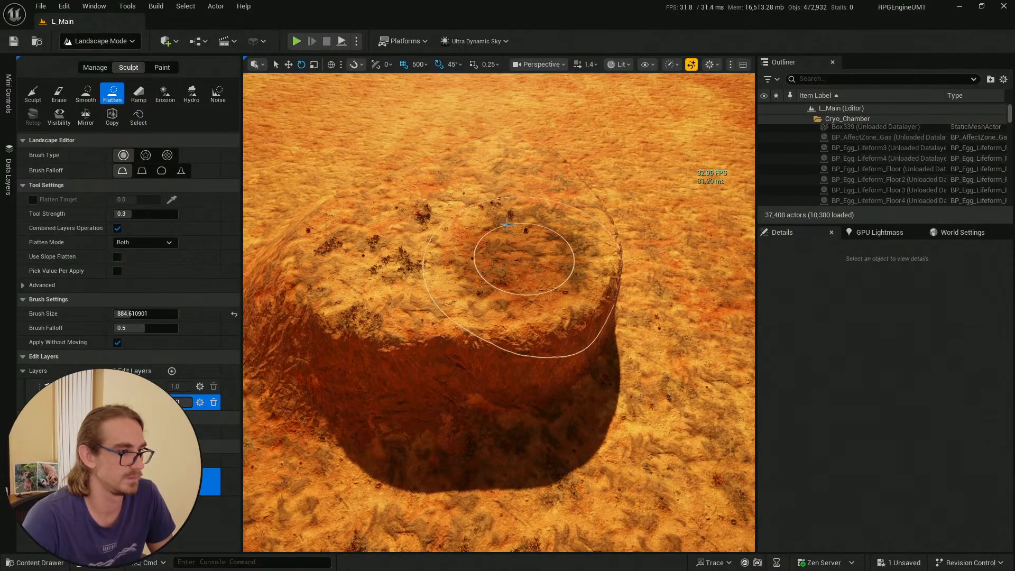
# Extend the plateau sideways at the same height with further Flatten strokes to form an elongated, steep-sided mesa
pyautogui.press('d')
pyautogui.moveTo(530, 228)
pyautogui.mouseDown(button='right')
pyautogui.moveTo(418, 225)
pyautogui.moveTo(577, 236)
pyautogui.moveTo(568, 227)
pyautogui.mouseUp(button='right')
pyautogui.scroll(2, 530, 228)
pyautogui.press('w')
pyautogui.moveTo(497, 212)
pyautogui.mouseDown()
pyautogui.moveTo(469, 206)
pyautogui.moveTo(442, 264)
pyautogui.moveTo(503, 256)
pyautogui.moveTo(548, 267)
pyautogui.moveTo(521, 211)
pyautogui.moveTo(549, 248)
pyautogui.moveTo(508, 235)
pyautogui.moveTo(493, 265)
pyautogui.mouseUp()
pyautogui.press('a')
pyautogui.moveTo(477, 260); pyautogui.dragTo(613, 267, button='right')
pyautogui.press('d')
pyautogui.moveTo(494, 231); pyautogui.dragTo(412, 228, button='right')
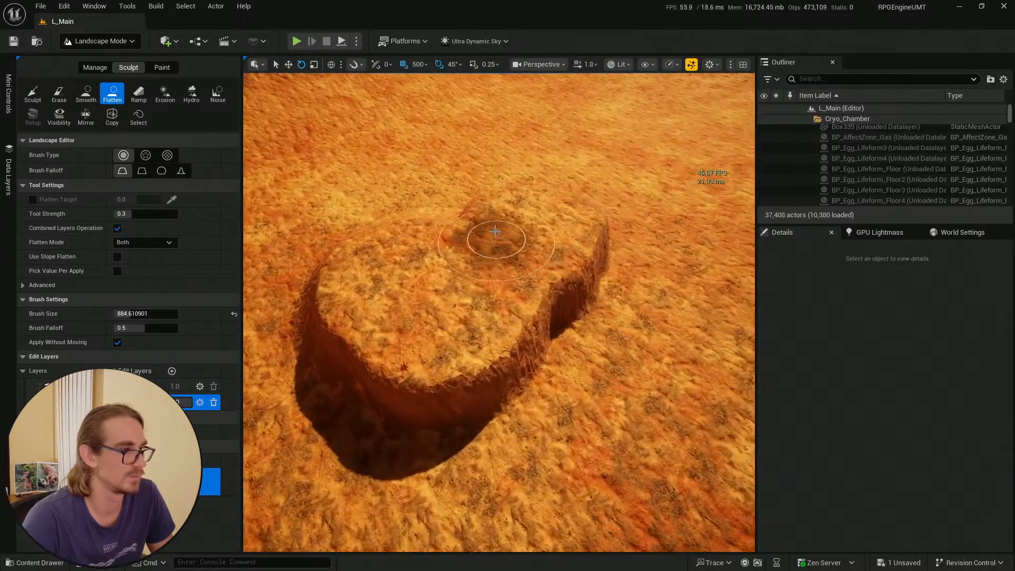
pyautogui.press('a')
pyautogui.moveTo(476, 227)
pyautogui.mouseDown(button='right')
pyautogui.moveTo(508, 209)
pyautogui.moveTo(507, 225)
pyautogui.moveTo(460, 211)
pyautogui.moveTo(457, 196)
pyautogui.mouseUp(button='right')
pyautogui.press('w')
pyautogui.moveTo(446, 233); pyautogui.dragTo(487, 231)
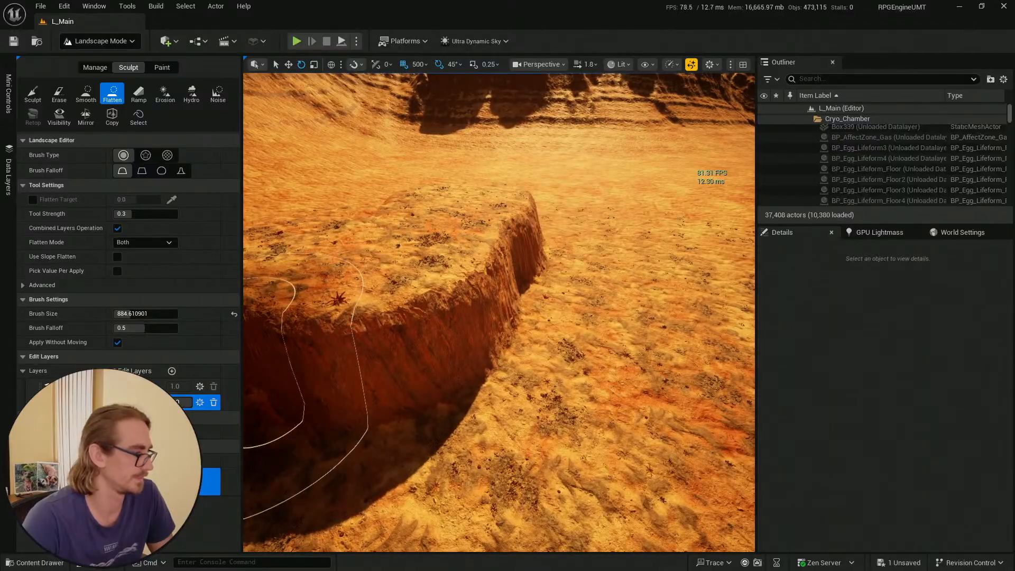
# Save all unsaved content and return to Selection mode
pyautogui.click(49, 562)
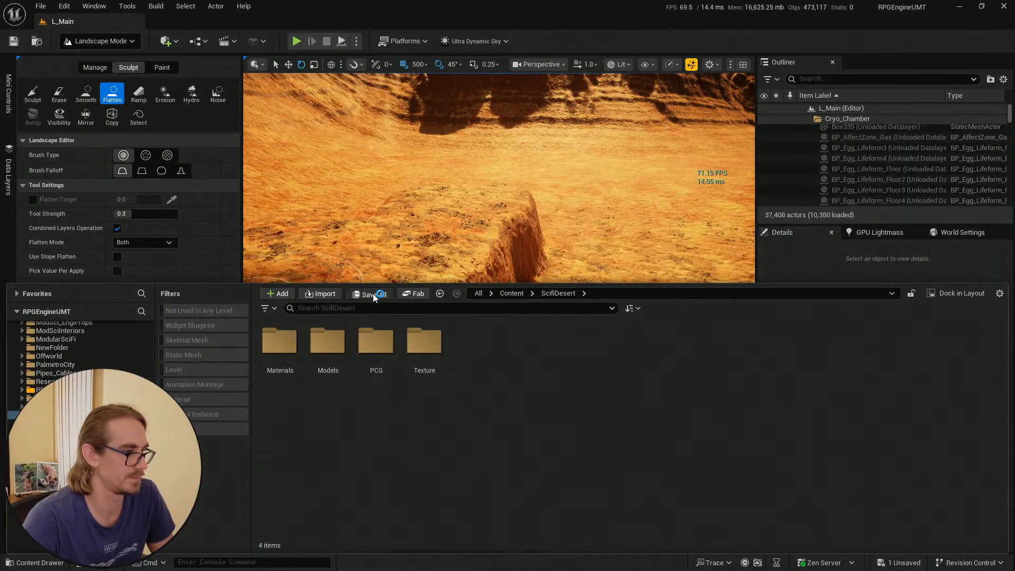
pyautogui.click(616, 408)
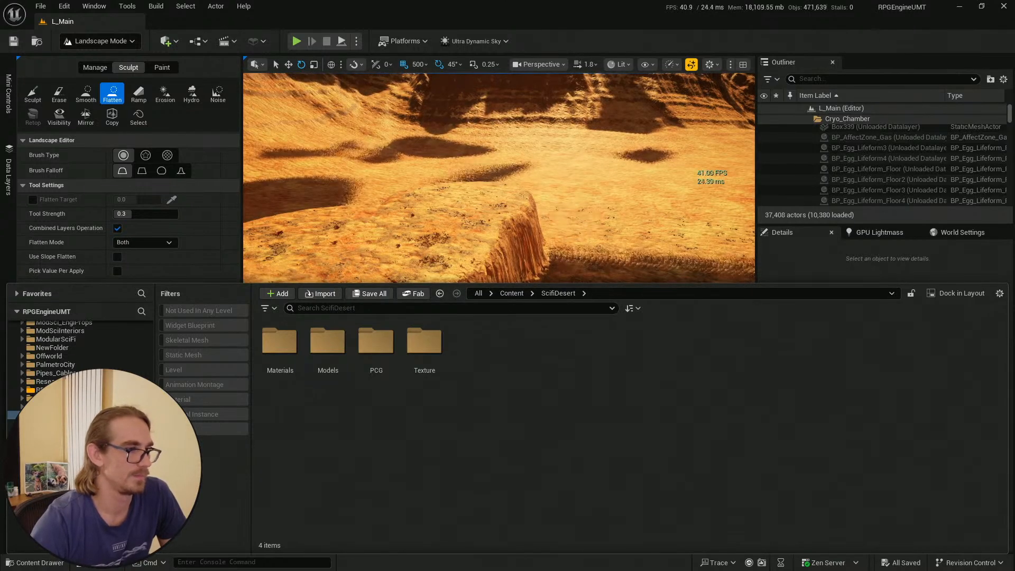
pyautogui.moveTo(497, 175); pyautogui.dragTo(534, 169, button='right')
pyautogui.click(100, 40)
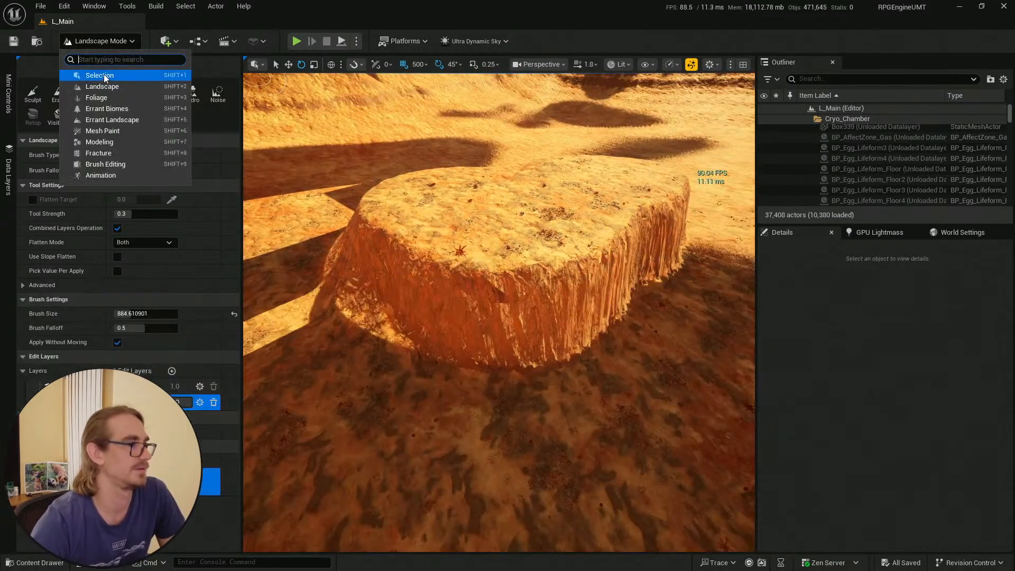
pyautogui.click(100, 75)
pyautogui.moveTo(497, 212); pyautogui.dragTo(468, 198, button='right')
pyautogui.scroll(-2, 518, 192)
pyautogui.scroll(-1, 467, 198)
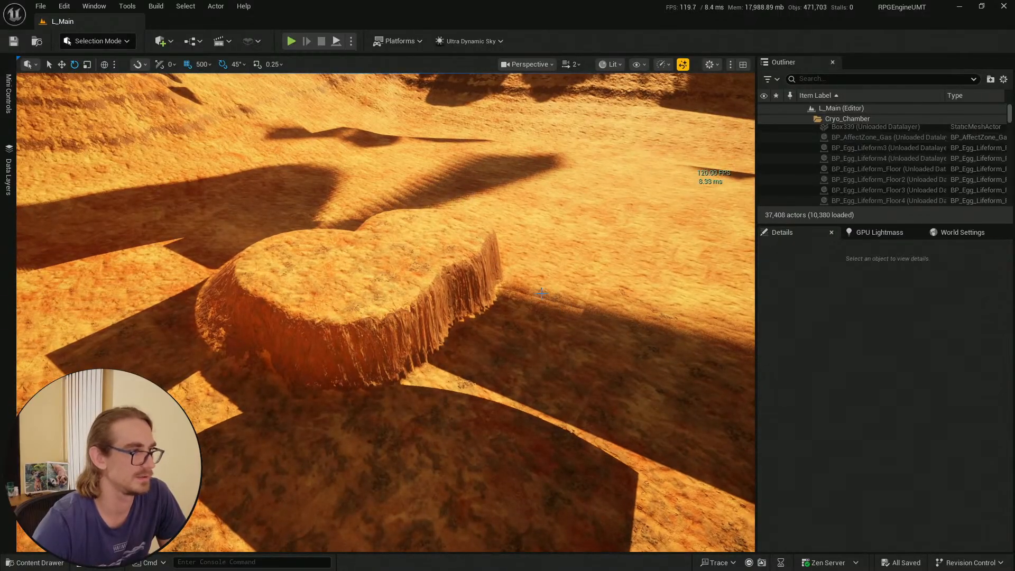
# Switch to the RPG_Engine_501 project and look through its RPG_Engine and ScifiDesert folders for reusable desert rock meshes
pyautogui.hotkey('alt', 'Tab')
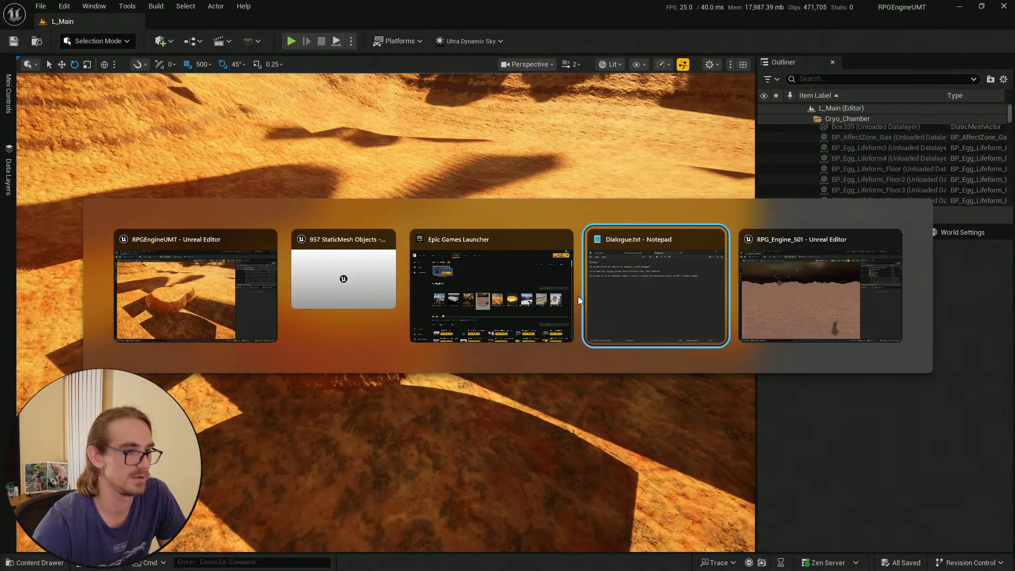
pyautogui.click(586, 295)
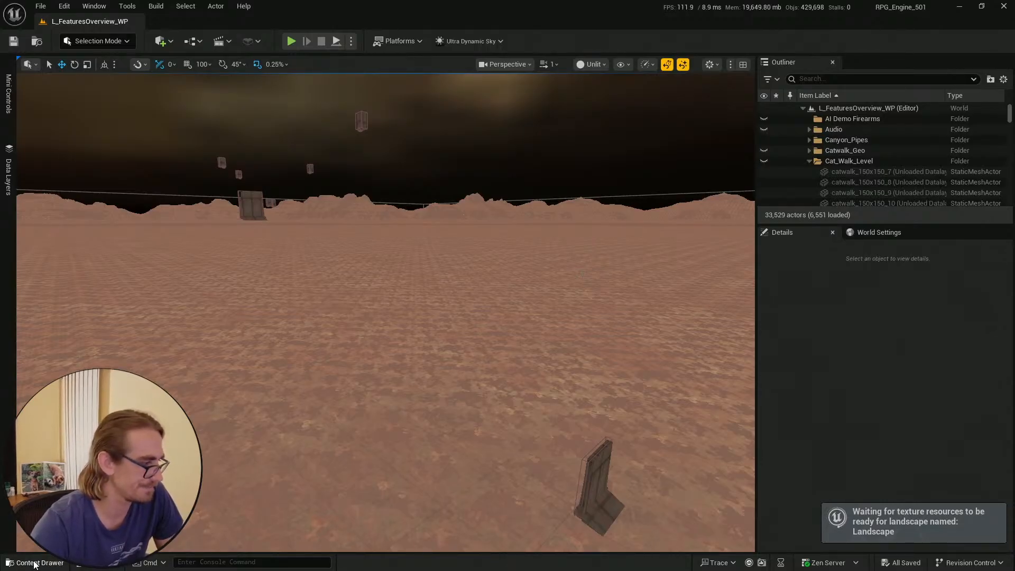
pyautogui.click(39, 563)
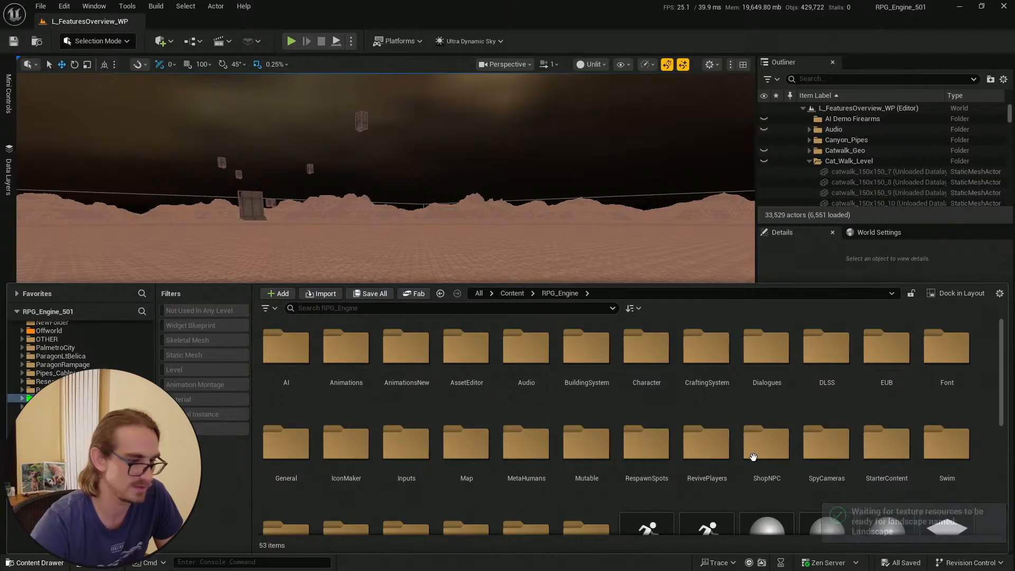
pyautogui.moveTo(1003, 409); pyautogui.dragTo(982, 527)
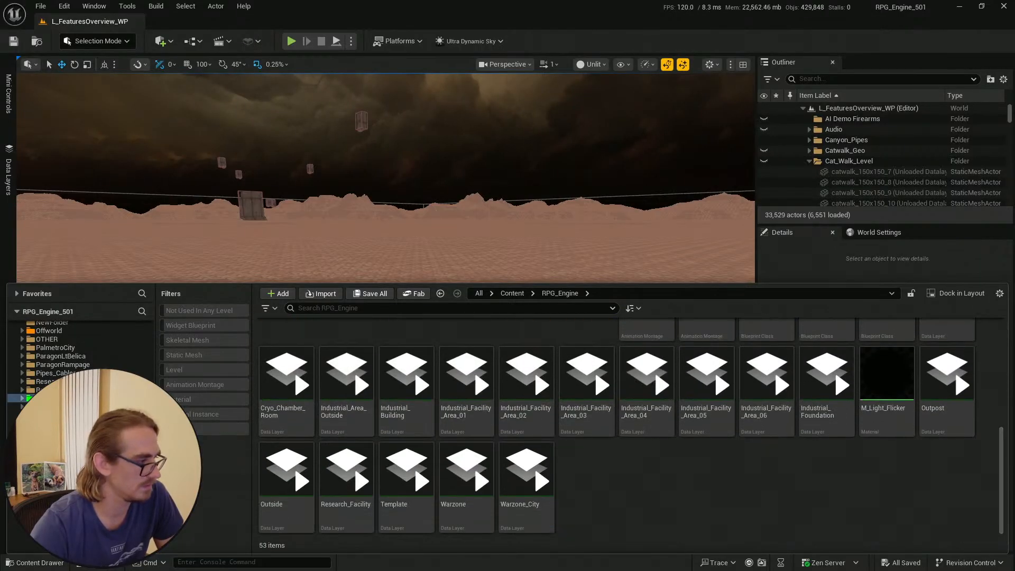
pyautogui.scroll(-4, 79, 412)
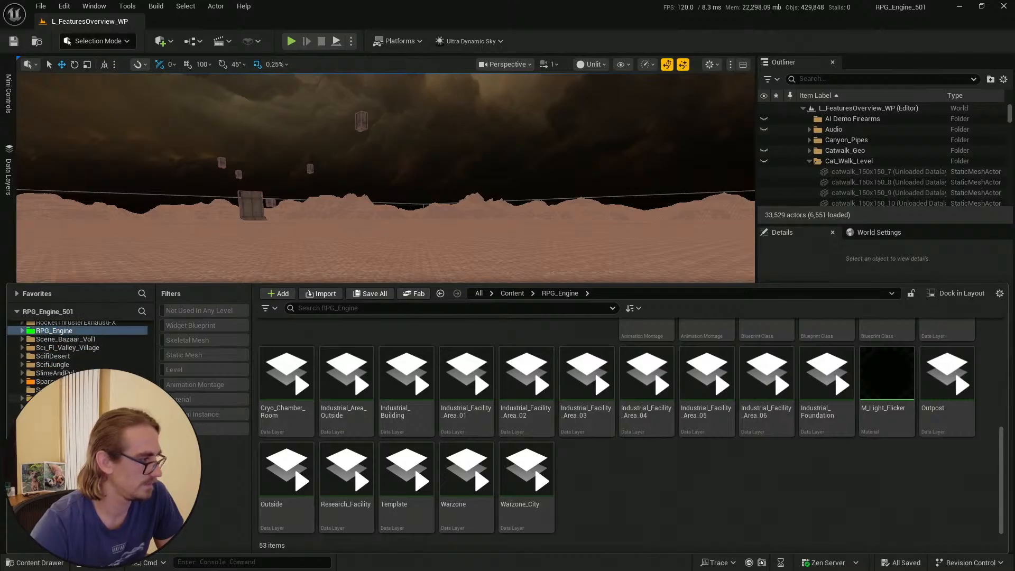
pyautogui.click(92, 348)
pyautogui.click(87, 356)
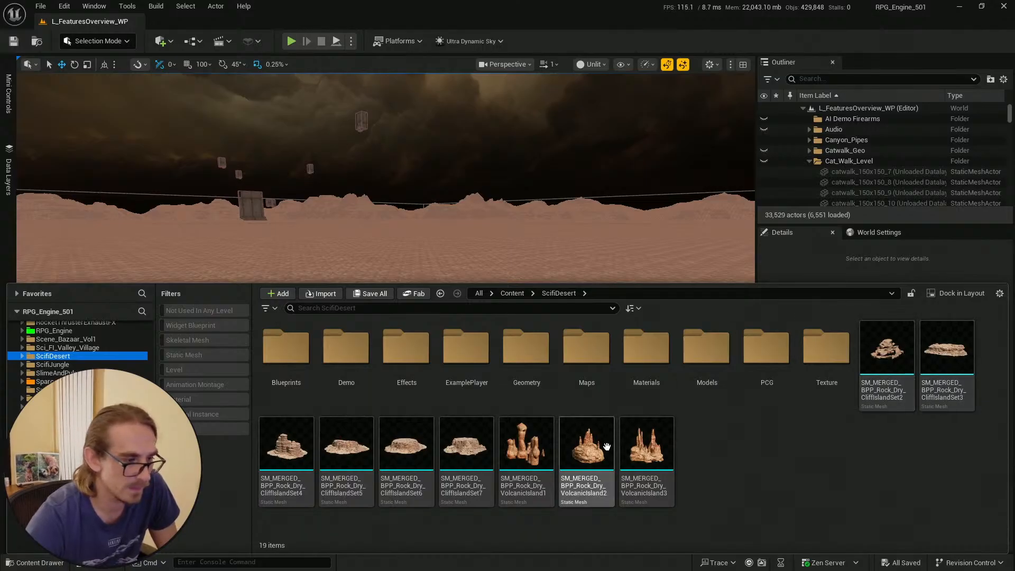
pyautogui.click(90, 332)
pyautogui.scroll(-5, 984, 496)
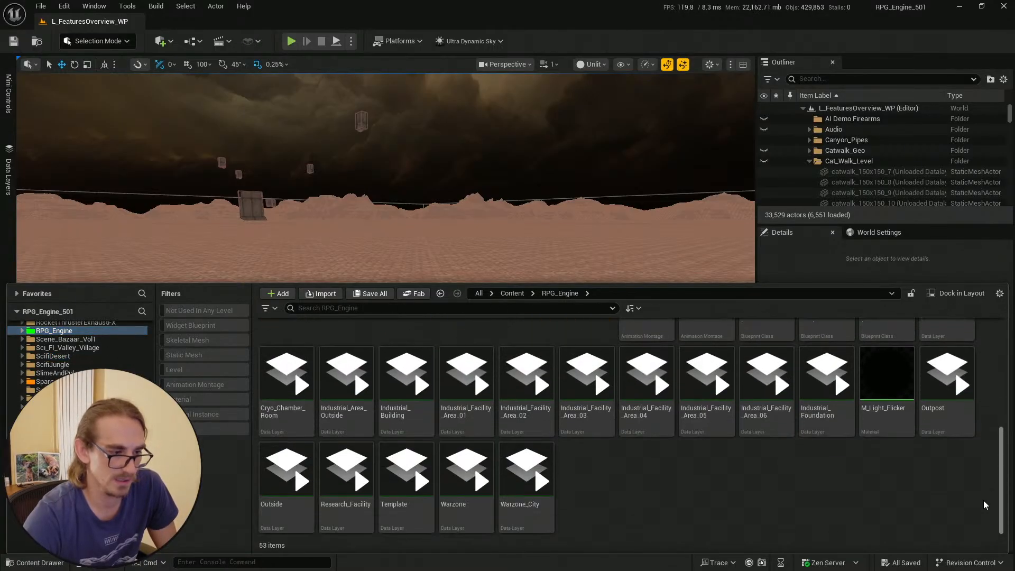
pyautogui.scroll(5, 985, 496)
pyautogui.scroll(10, 85, 349)
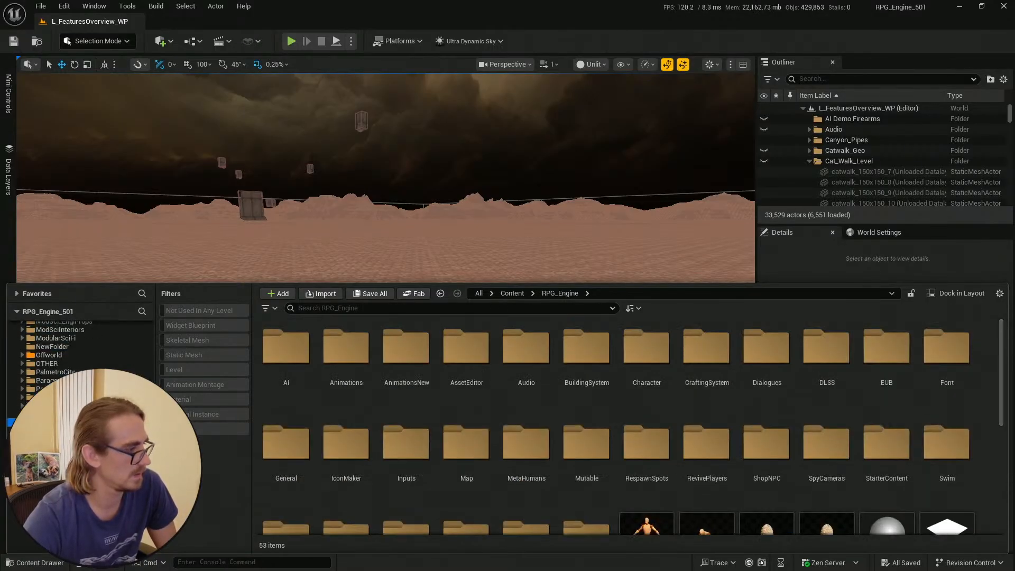
# In the Content root folder, select the nine SM_MERGED_BPP_Rock_Dry meshes, CliffIslandSet2 through VolcanicIsland3, and start migrating them
pyautogui.click(84, 335)
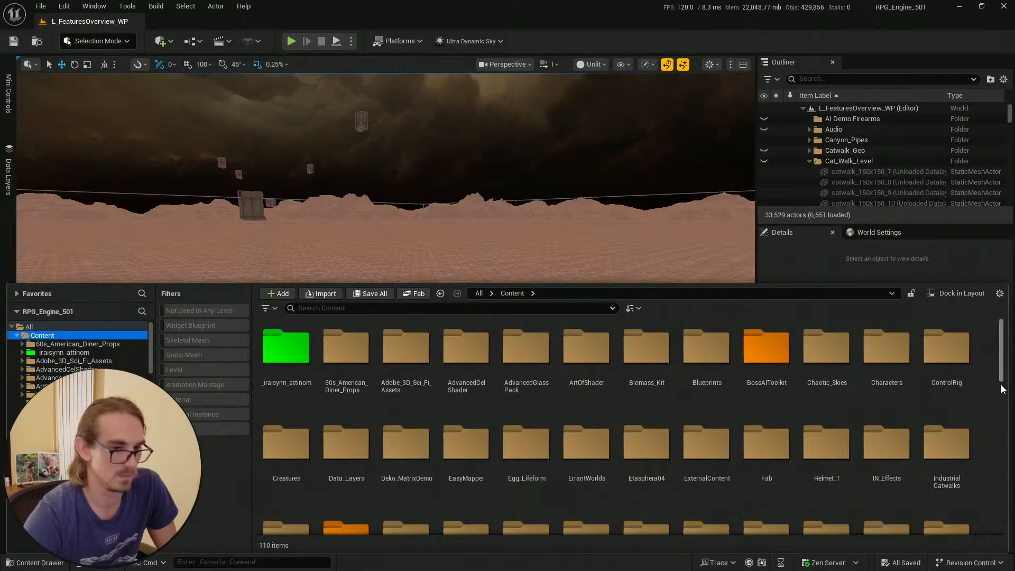
pyautogui.scroll(-10, 993, 443)
pyautogui.scroll(-1, 985, 518)
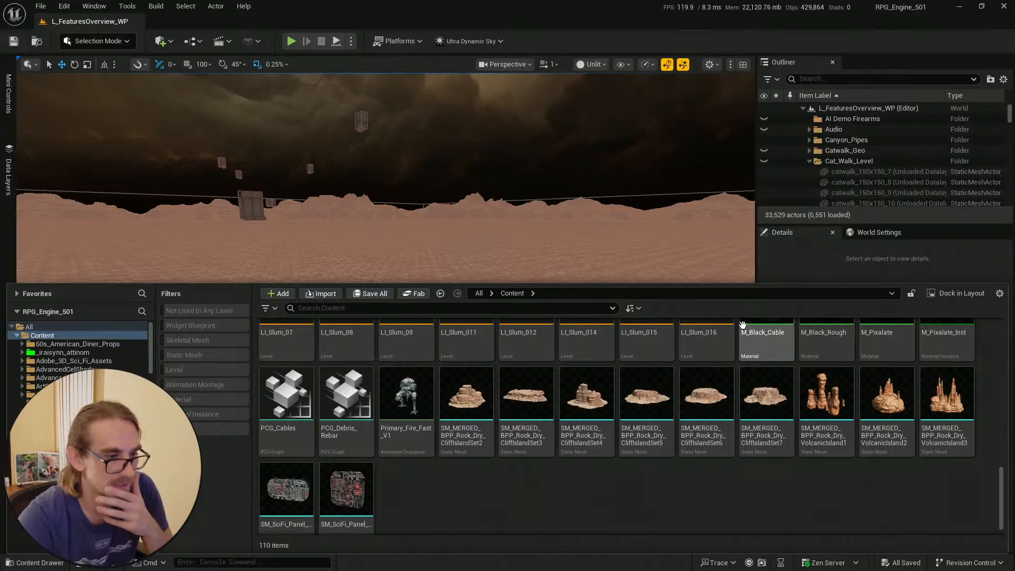
pyautogui.click(479, 407)
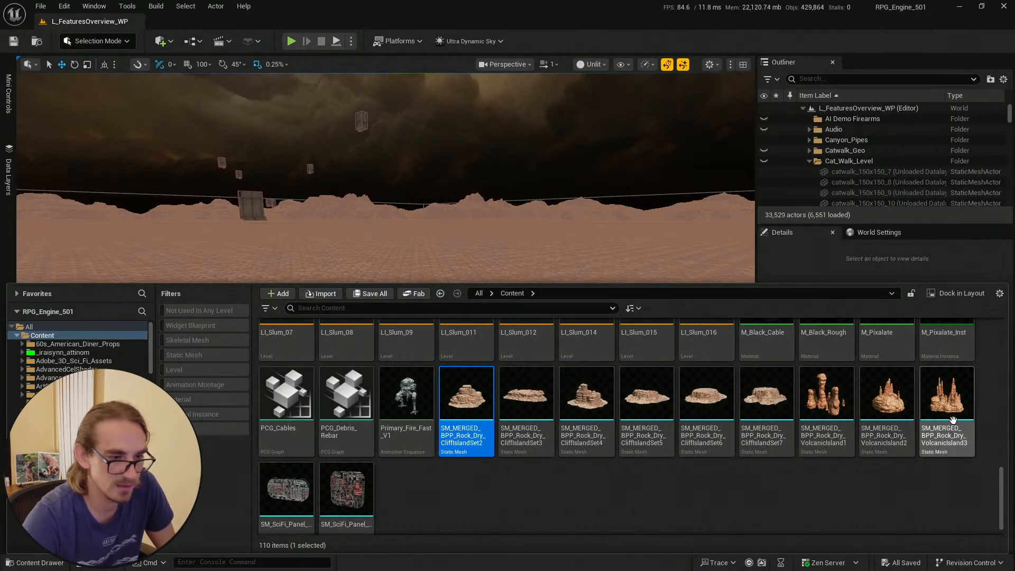
pyautogui.keyDown('shift'); pyautogui.click(952, 419); pyautogui.keyUp('shift')
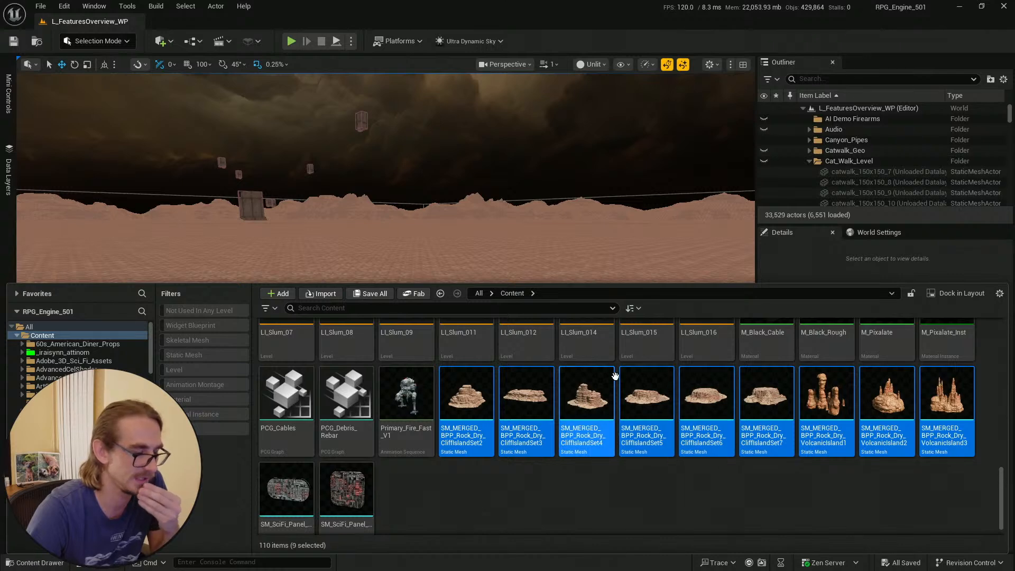
pyautogui.moveTo(624, 435)
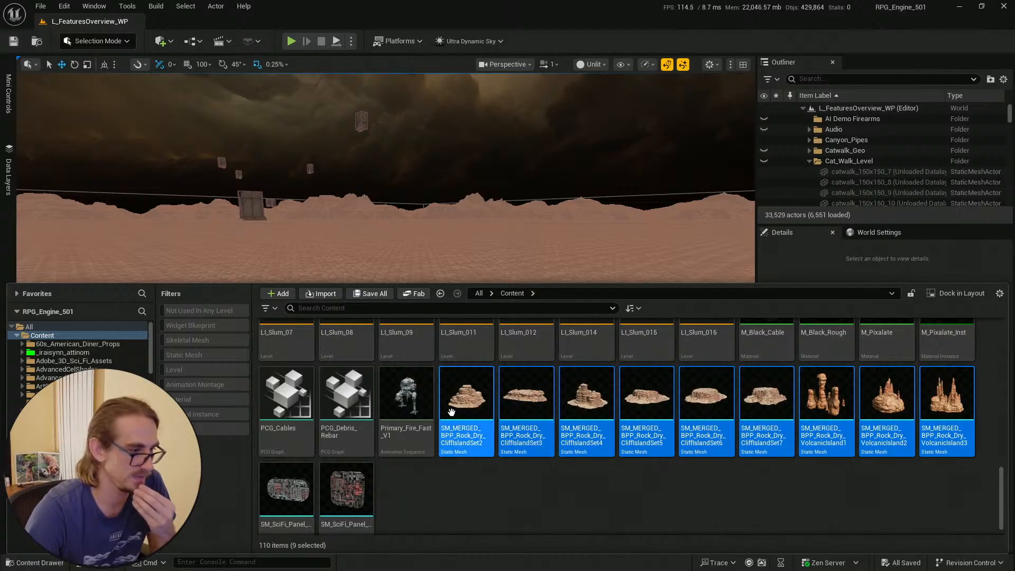
pyautogui.rightClick(472, 400)
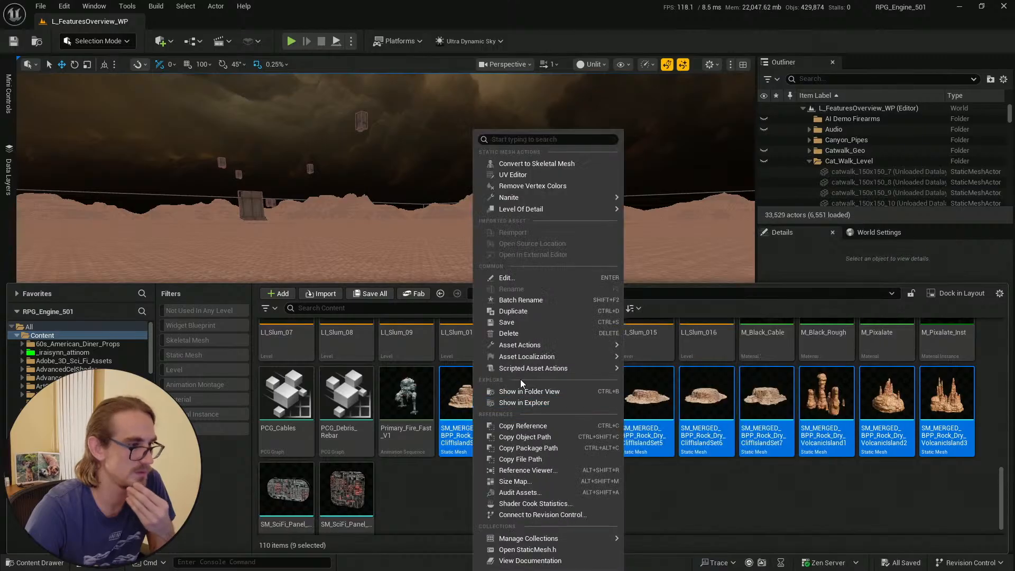
pyautogui.moveTo(561, 355)
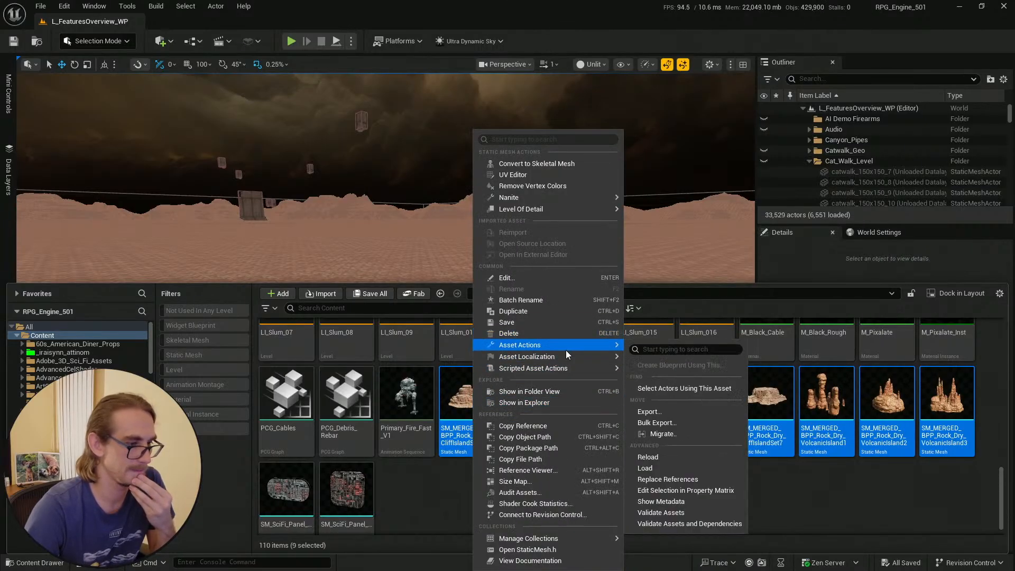
pyautogui.moveTo(611, 345)
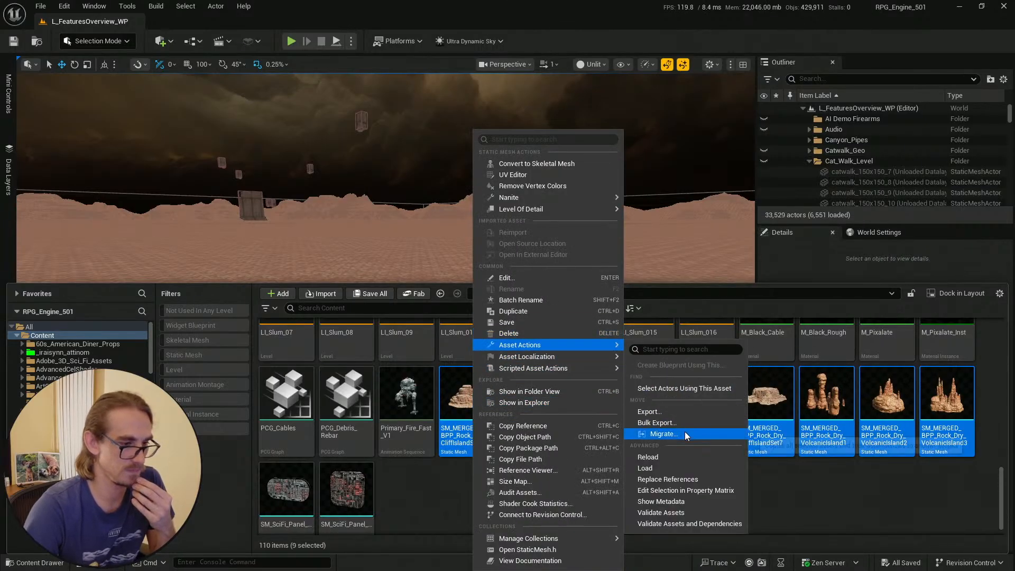
pyautogui.click(684, 434)
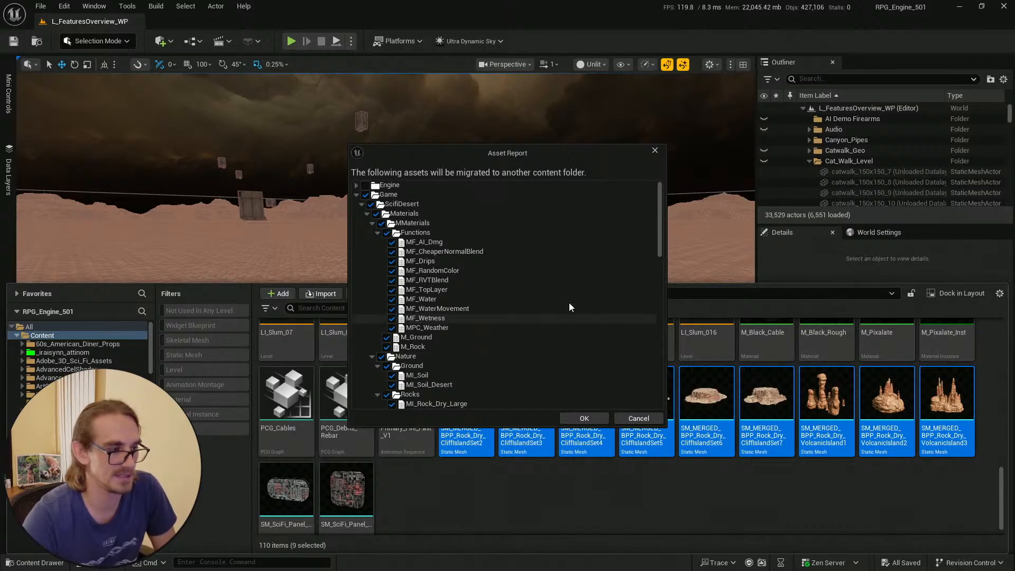
# Accept the asset report and migrate into the 5.6_RPG_Engine_Source_5.6.4 Content folder, declining to overwrite any existing assets
pyautogui.moveTo(660, 247); pyautogui.dragTo(652, 405)
pyautogui.click(584, 418)
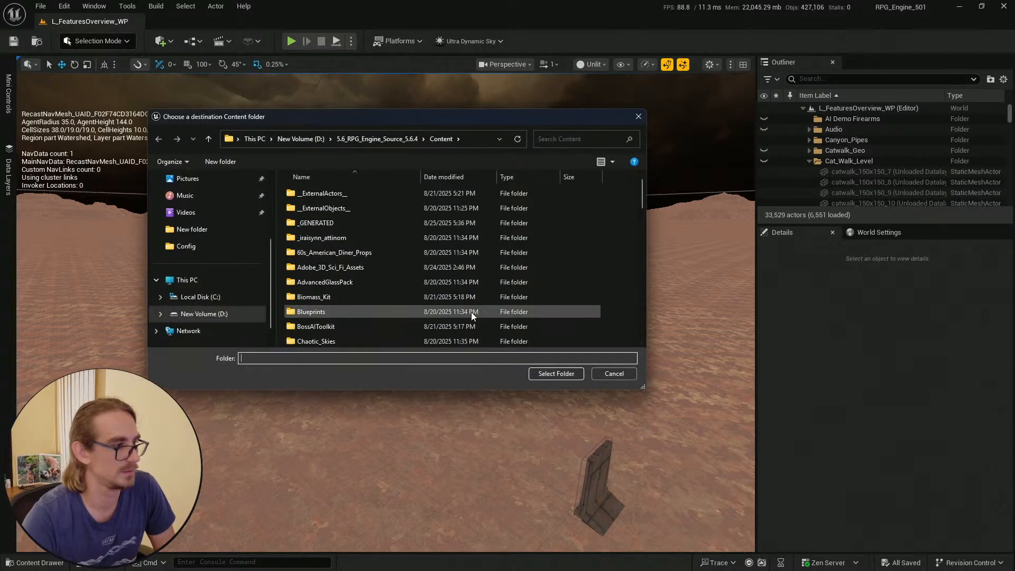
pyautogui.moveTo(640, 202); pyautogui.dragTo(677, 159)
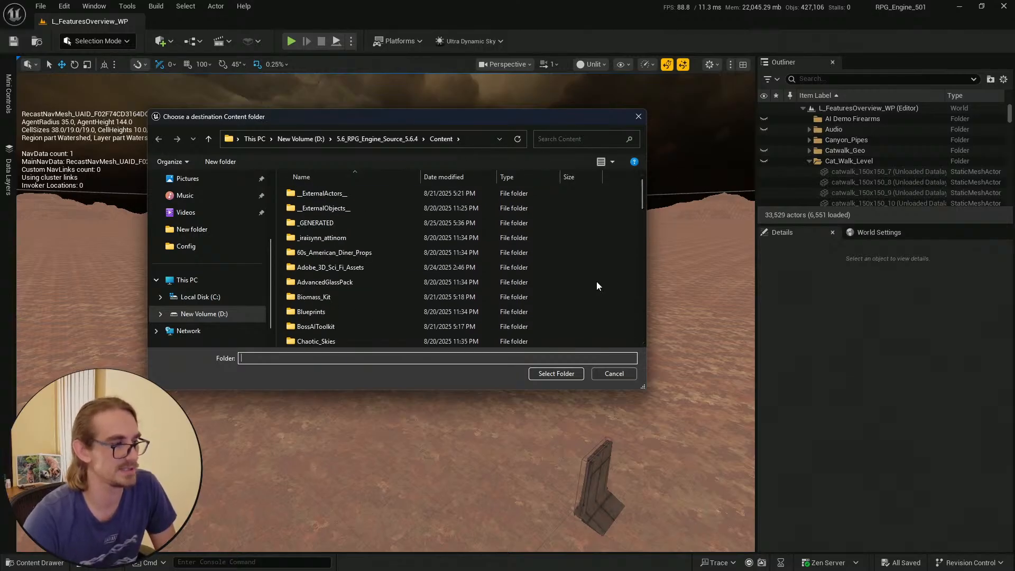
pyautogui.moveTo(643, 201); pyautogui.dragTo(639, 341)
pyautogui.click(566, 374)
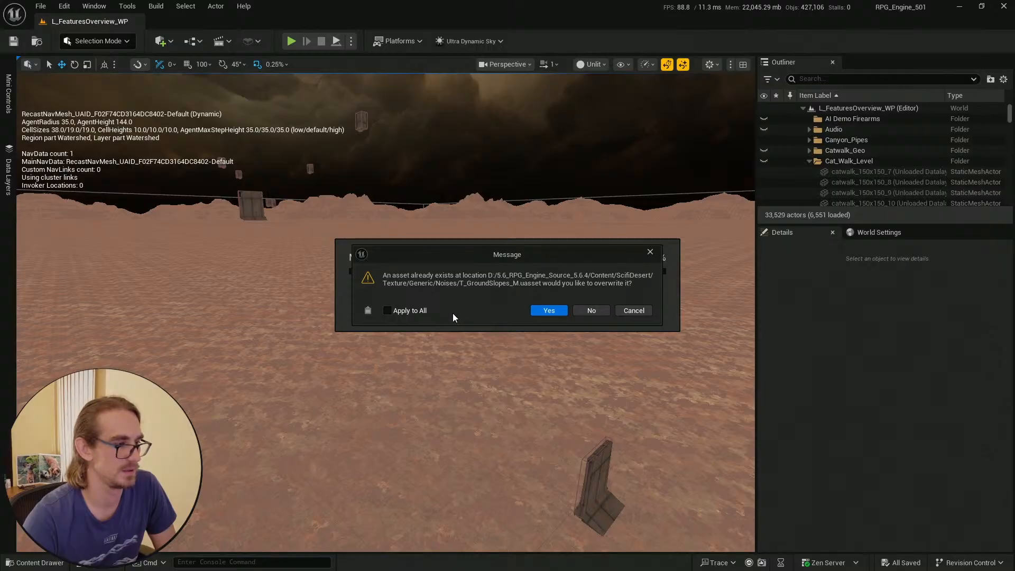
pyautogui.click(595, 309)
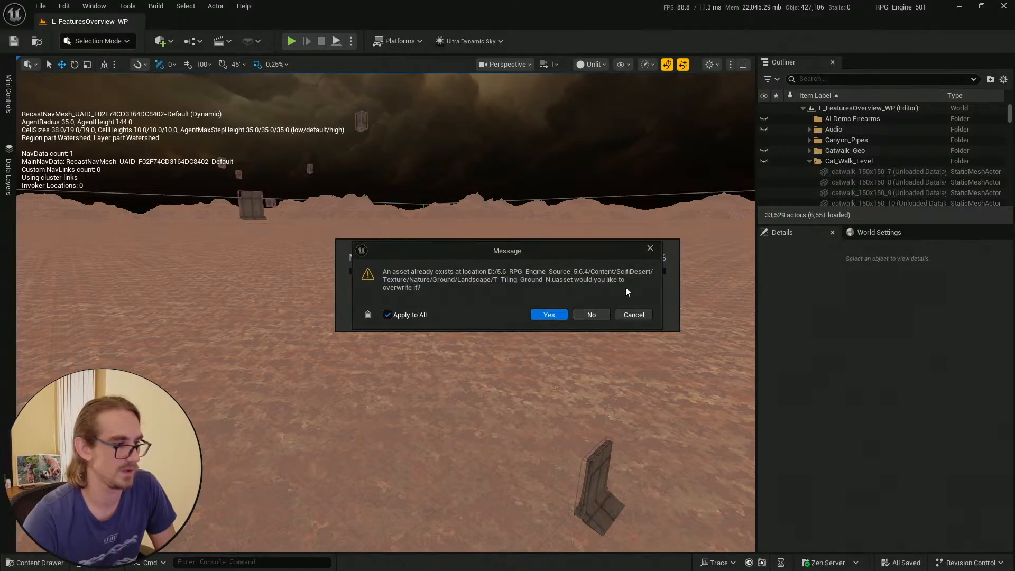
pyautogui.click(600, 315)
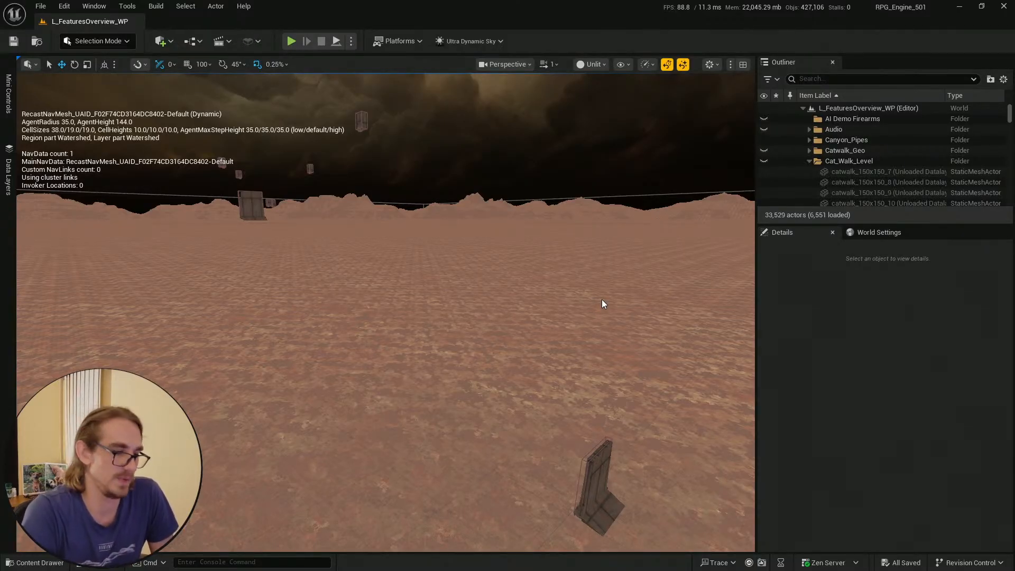
# Turn off the navigation mesh display and switch the L_FeaturesOverview_WP viewport to game view
pyautogui.press('p')
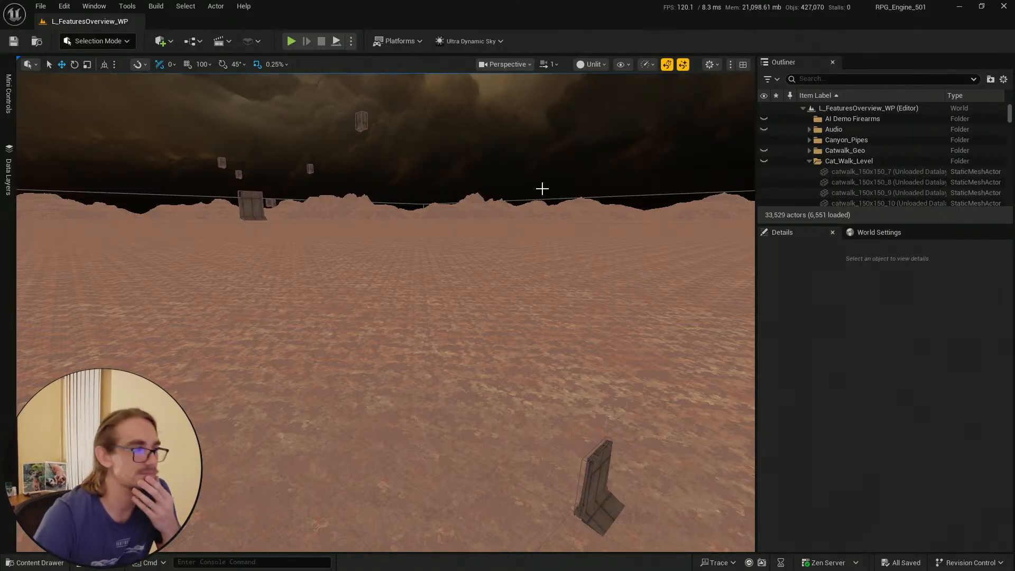
pyautogui.press('p')
pyautogui.moveTo(536, 202)
pyautogui.mouseDown(button='right')
pyautogui.moveTo(525, 212)
pyautogui.moveTo(521, 201)
pyautogui.mouseUp(button='right')
pyautogui.press('p')
pyautogui.press('g')
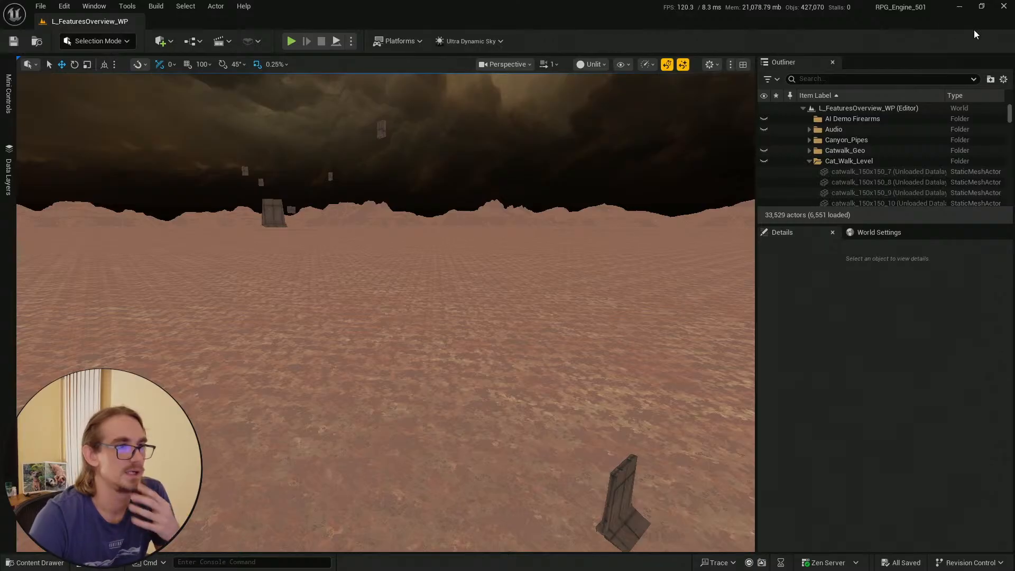
# Return to the RPGEngineUMT project and check its Content root folder for the migrated rock meshes
pyautogui.click(959, 6)
pyautogui.moveTo(458, 239); pyautogui.dragTo(474, 258, button='right')
pyautogui.click(39, 562)
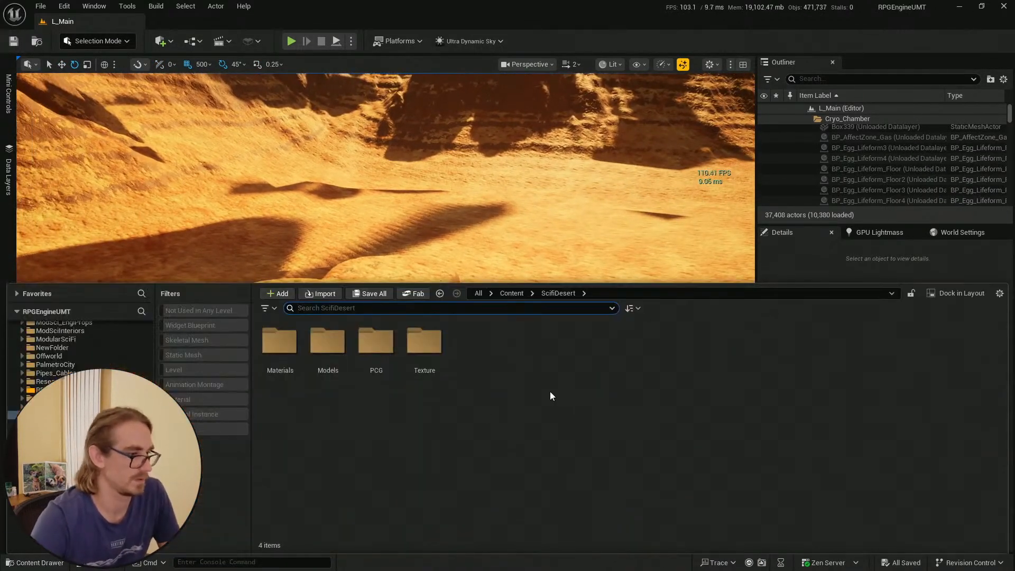
pyautogui.scroll(15, 75, 338)
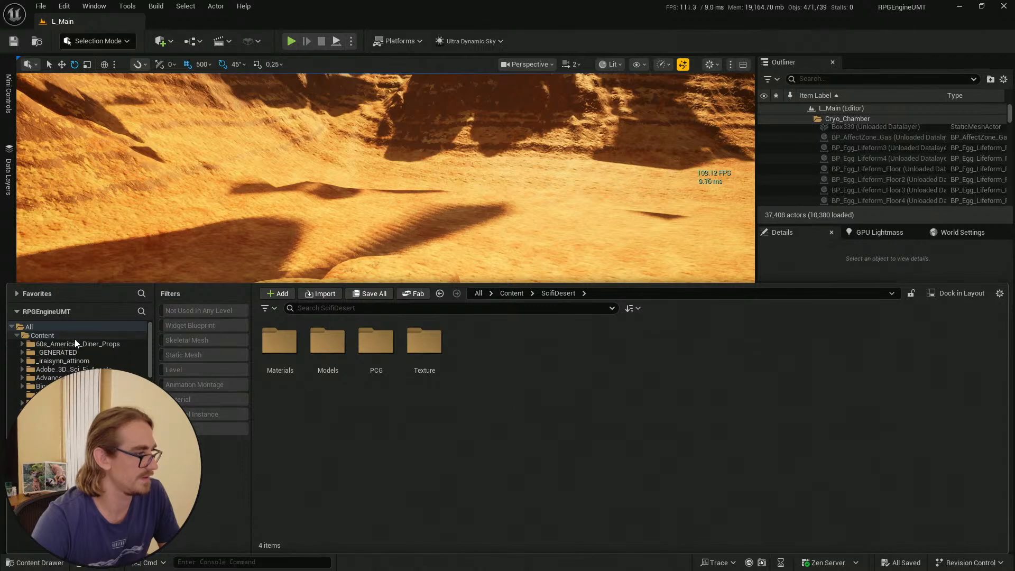
pyautogui.click(42, 335)
pyautogui.scroll(-10, 996, 422)
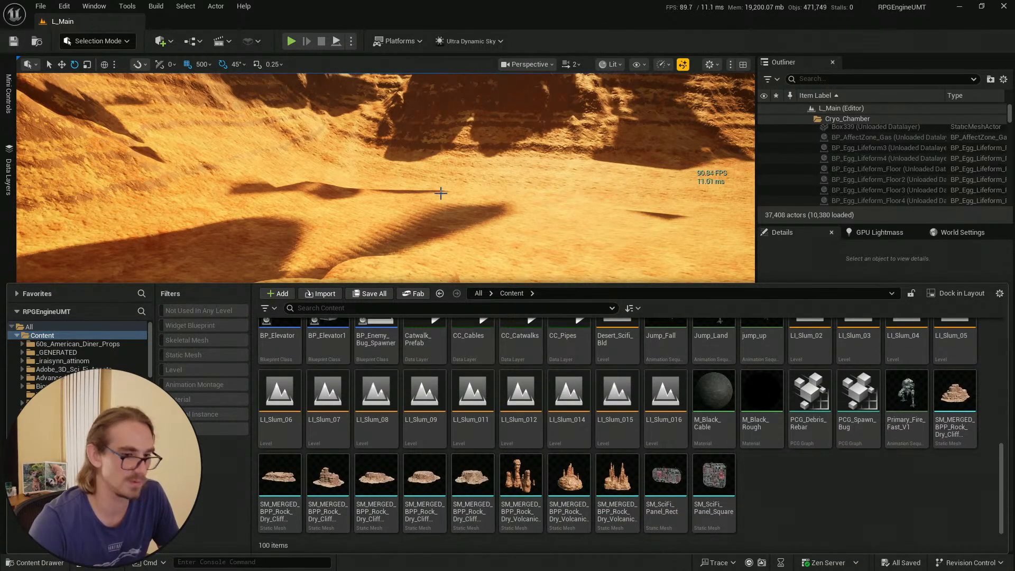
pyautogui.scroll(-1, 400, 247)
pyautogui.moveTo(411, 220); pyautogui.dragTo(370, 328, button='right')
# Search the project content for "barrier" and examine the SM_Barrier_Wall meshes
pyautogui.click(37, 562)
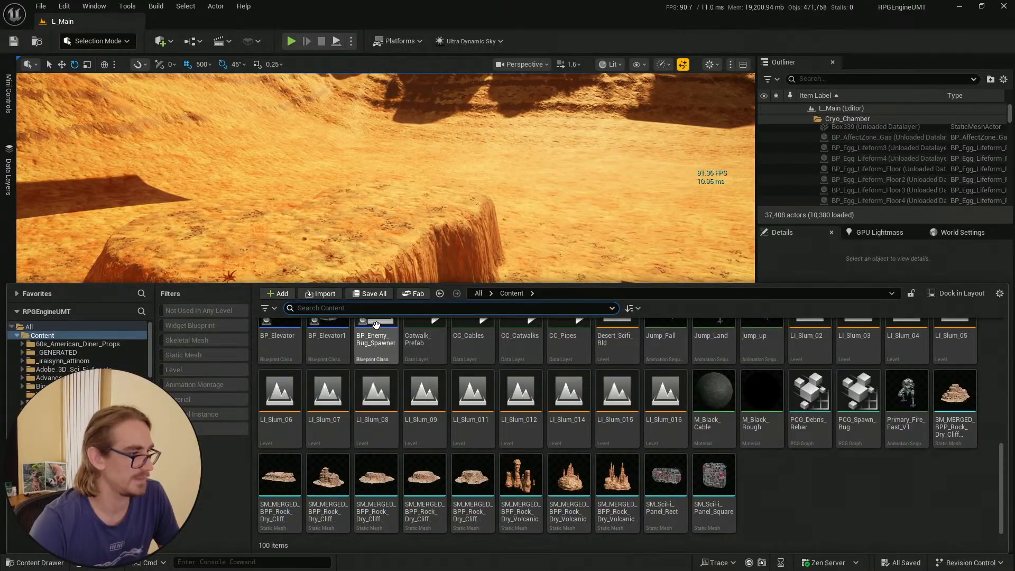
pyautogui.write('barrier')
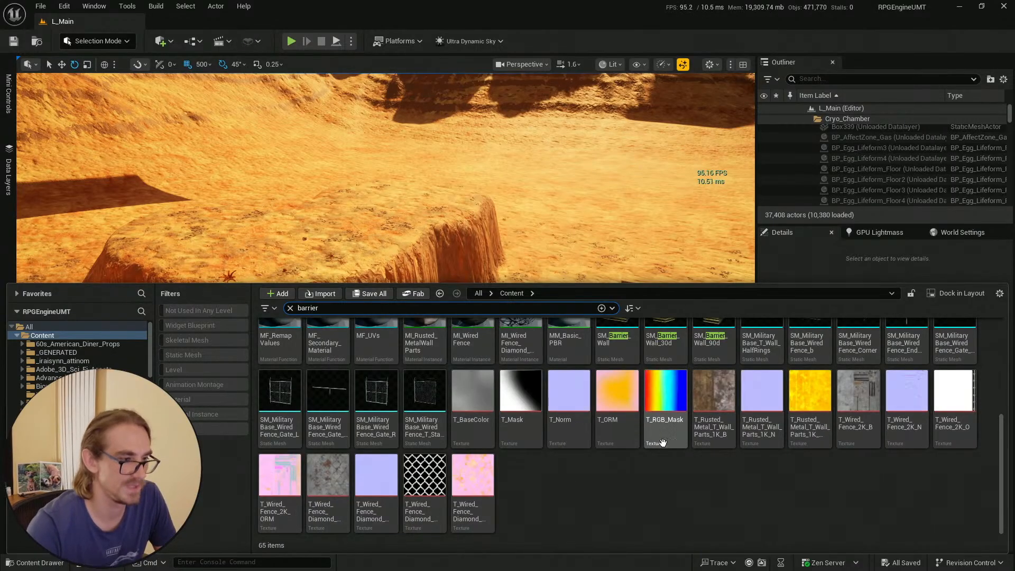
pyautogui.scroll(3, 663, 442)
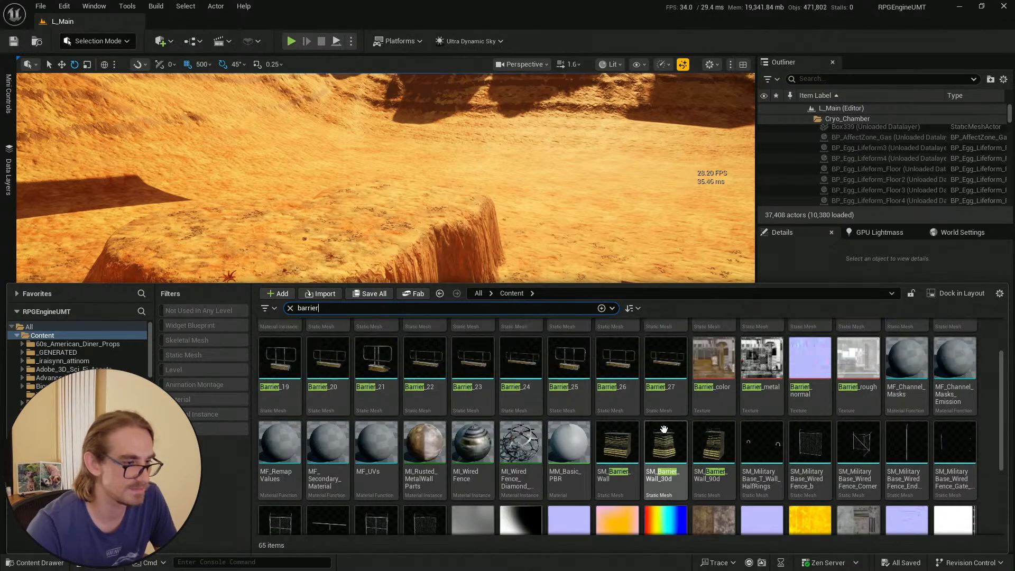
pyautogui.moveTo(627, 446)
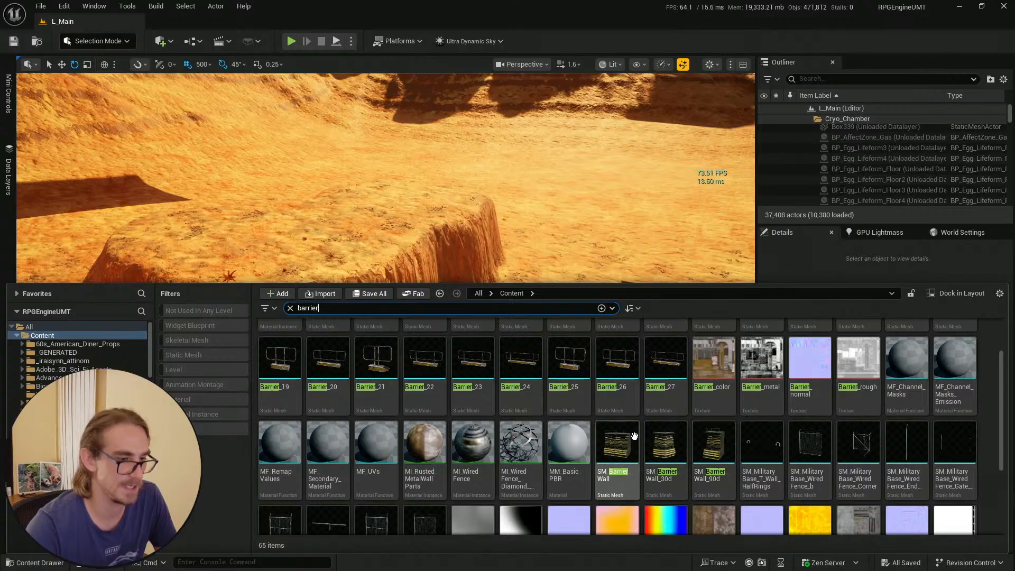
pyautogui.moveTo(575, 246); pyautogui.dragTo(584, 242, button='right')
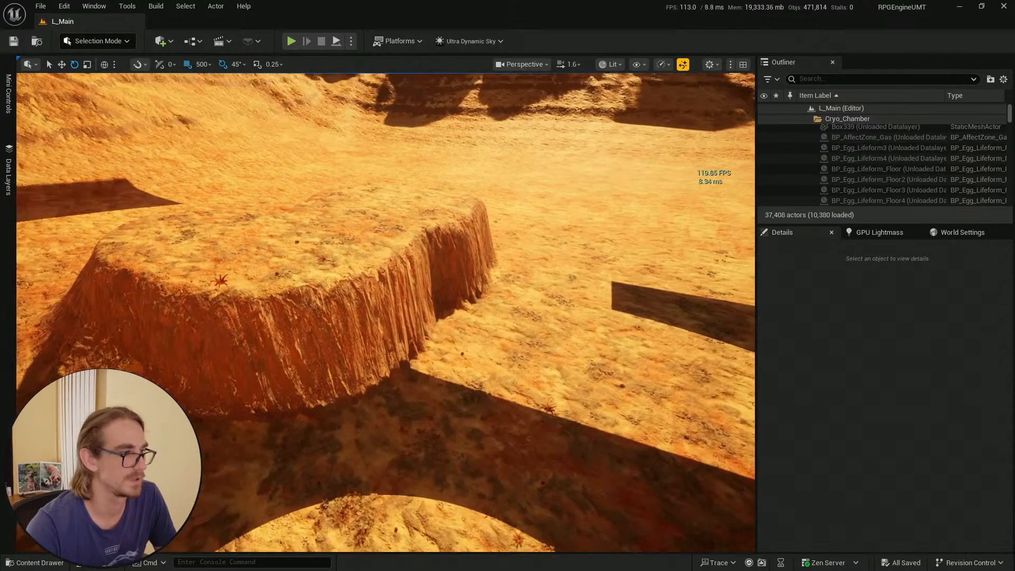
# Load the Outpost data layer in L_Main and make it visible in the editor
pyautogui.click(7, 165)
pyautogui.click(122, 213)
pyautogui.click(37, 212)
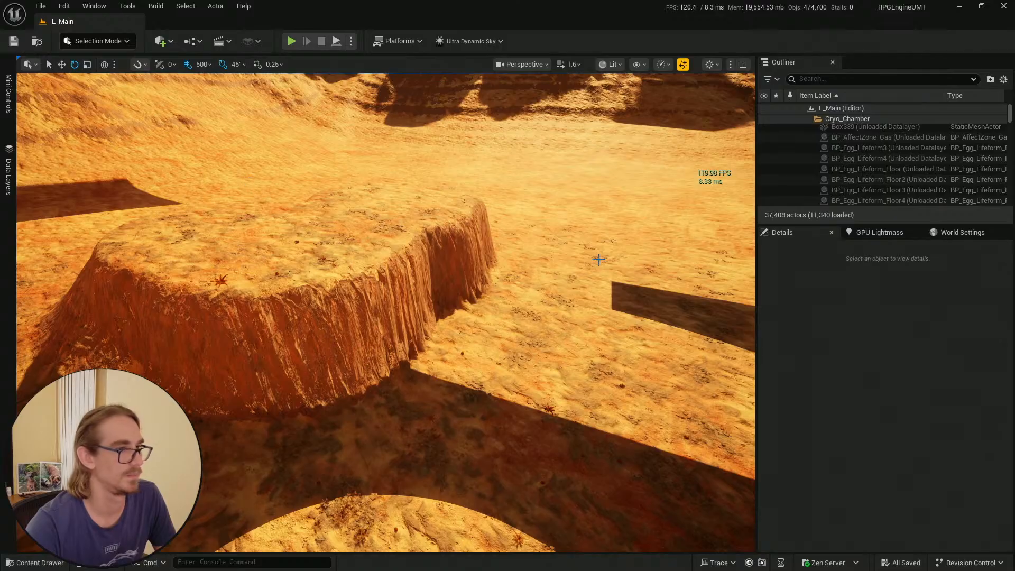
pyautogui.moveTo(528, 259); pyautogui.dragTo(529, 229, button='right')
pyautogui.click(9, 174)
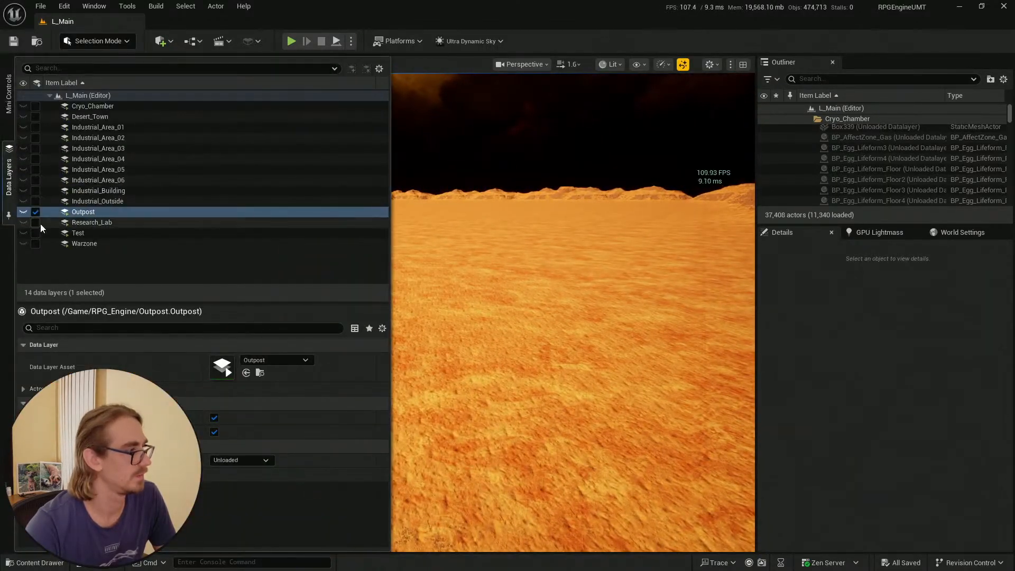
pyautogui.click(23, 213)
# Select the SM_Barrier_Wall, SM_Barrier_Wall_30d and SM_Barrier_Wall_90d pieces standing beside the outpost buildings
pyautogui.moveTo(553, 277)
pyautogui.mouseDown(button='right')
pyautogui.moveTo(556, 259)
pyautogui.moveTo(558, 276)
pyautogui.mouseUp(button='right')
pyautogui.press('w')
pyautogui.scroll(4, 554, 264)
pyautogui.press('e')
pyautogui.click(411, 399)
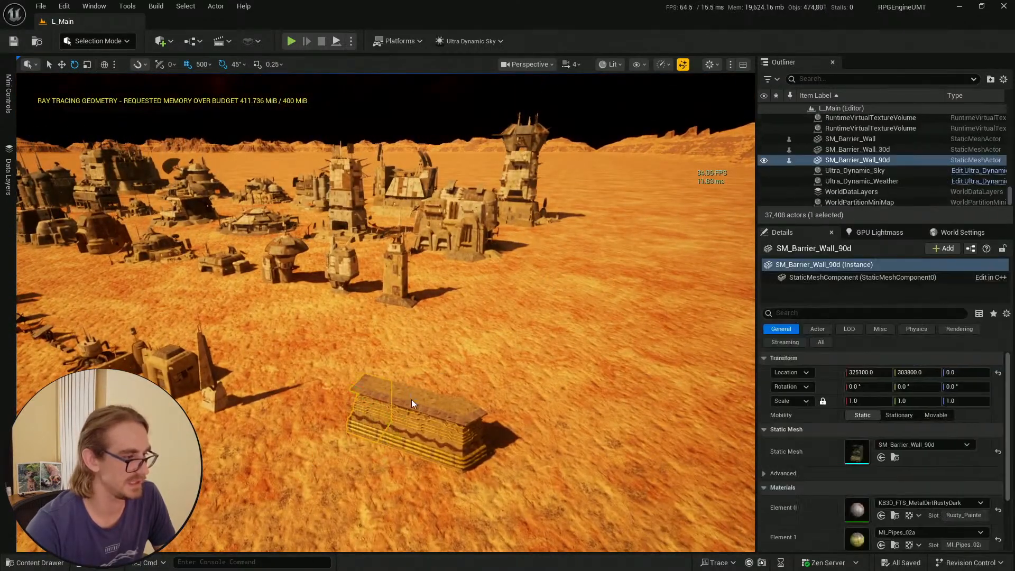
pyautogui.keyDown('ctrl'); pyautogui.click(461, 419); pyautogui.keyUp('ctrl')
pyautogui.keyDown('ctrl'); pyautogui.click(466, 426); pyautogui.keyUp('ctrl')
pyautogui.press('w')
pyautogui.press('d')
pyautogui.moveTo(537, 374); pyautogui.dragTo(495, 374, button='right')
pyautogui.moveTo(599, 362); pyautogui.dragTo(583, 350, button='right')
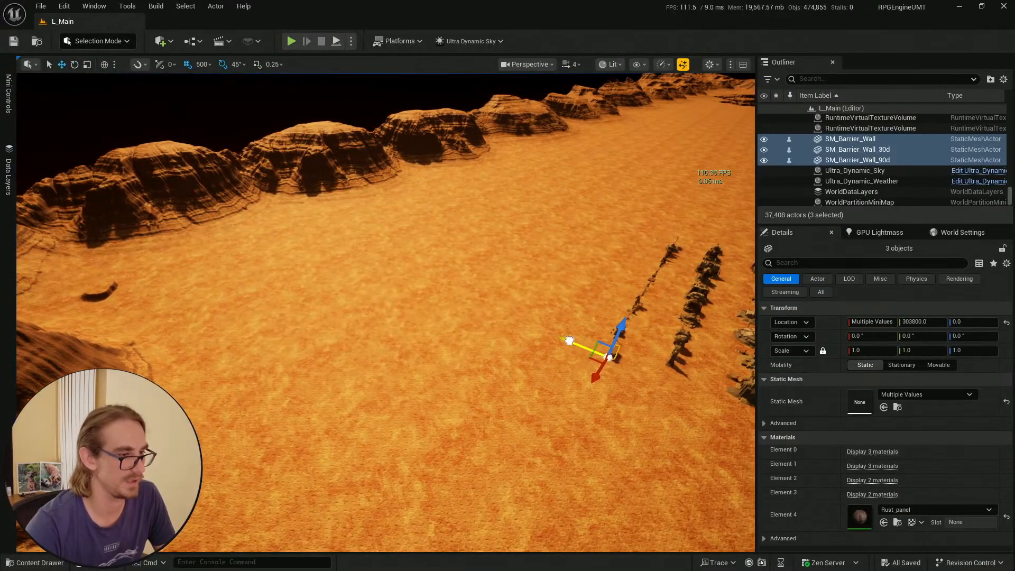
# Undo a trial move of the three wall pieces, and duplicate them instead to beside the sculpted mesa at Y 367800
pyautogui.moveTo(569, 339); pyautogui.dragTo(401, 269)
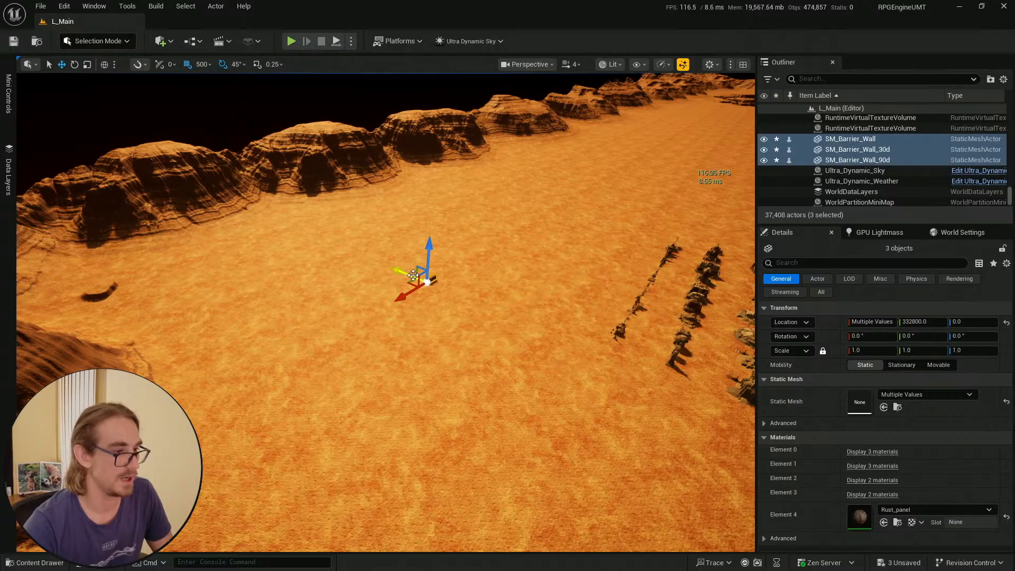
pyautogui.hotkey('ctrl', 'z')
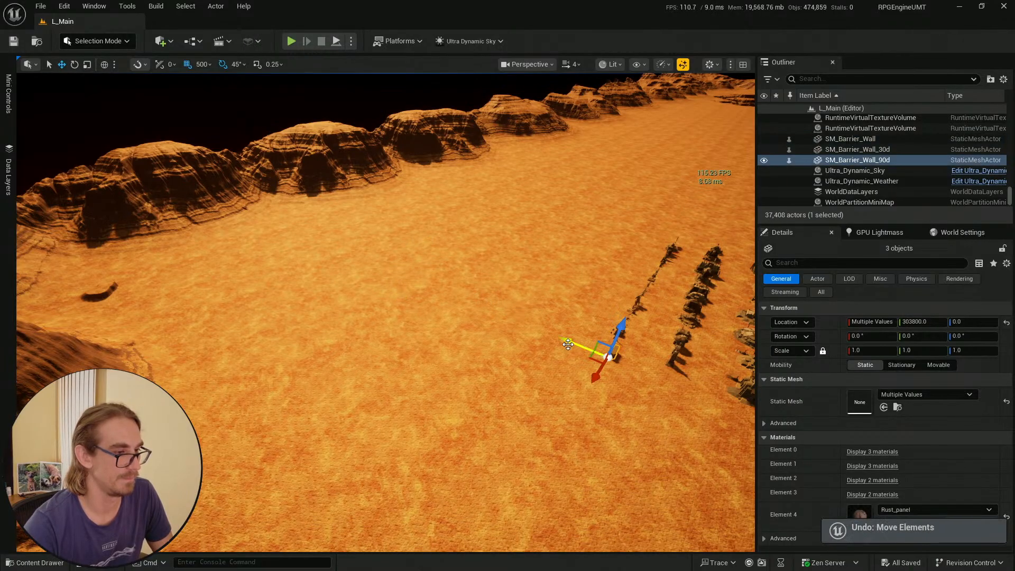
pyautogui.keyDown('alt'); pyautogui.moveTo(568, 344); pyautogui.dragTo(314, 296); pyautogui.keyUp('alt')
pyautogui.keyDown('alt'); pyautogui.moveTo(291, 249); pyautogui.dragTo(36, 278); pyautogui.keyUp('alt')
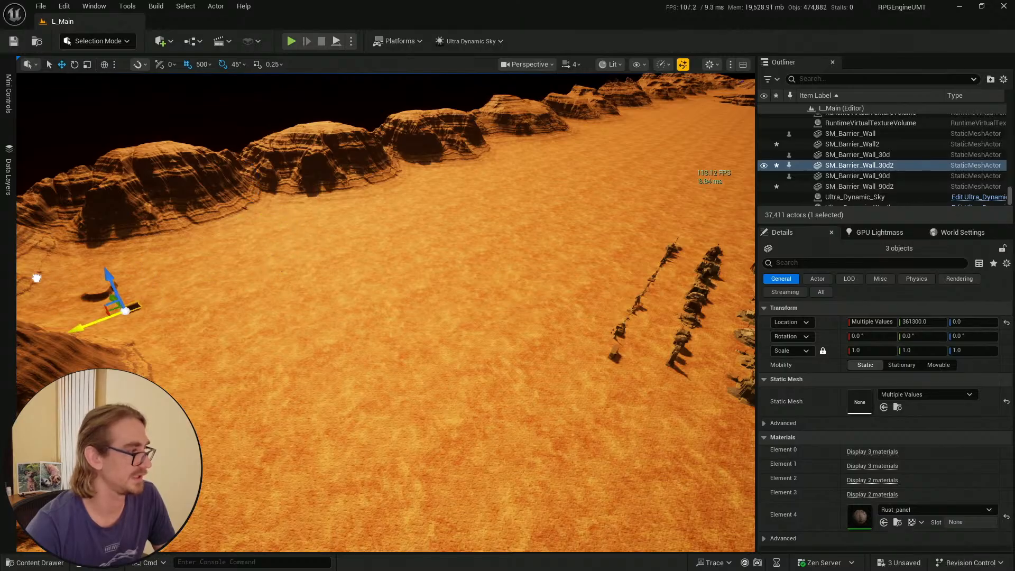
pyautogui.keyDown('alt'); pyautogui.moveTo(111, 300); pyautogui.dragTo(96, 283); pyautogui.keyUp('alt')
pyautogui.moveTo(100, 284); pyautogui.dragTo(97, 281)
pyautogui.press('f')
pyautogui.moveTo(96, 280); pyautogui.dragTo(82, 312, button='right')
pyautogui.press('s')
pyautogui.scroll(-1, 96, 281)
pyautogui.press('q')
pyautogui.scroll(-2, 79, 222)
pyautogui.press('e')
pyautogui.press('e')
pyautogui.press('e')
pyautogui.moveTo(424, 388); pyautogui.dragTo(461, 316)
# Rotate the three copied wall pieces 180° about the vertical axis
pyautogui.moveTo(460, 316); pyautogui.dragTo(404, 281, button='right')
pyautogui.press('w')
pyautogui.scroll(-1, 460, 315)
pyautogui.press('d')
pyautogui.moveTo(490, 369); pyautogui.dragTo(463, 347, button='right')
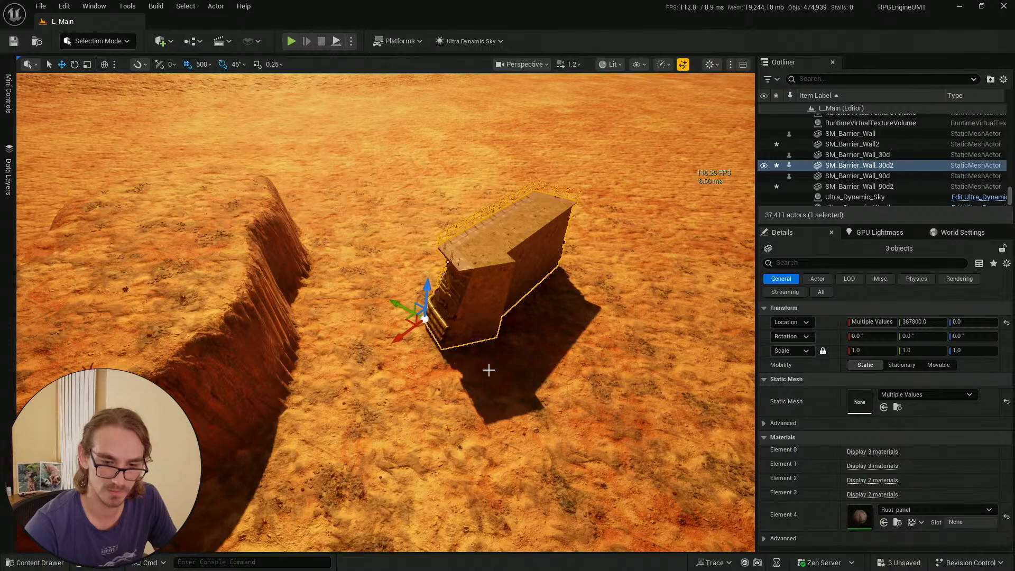
pyautogui.moveTo(445, 361); pyautogui.dragTo(402, 365)
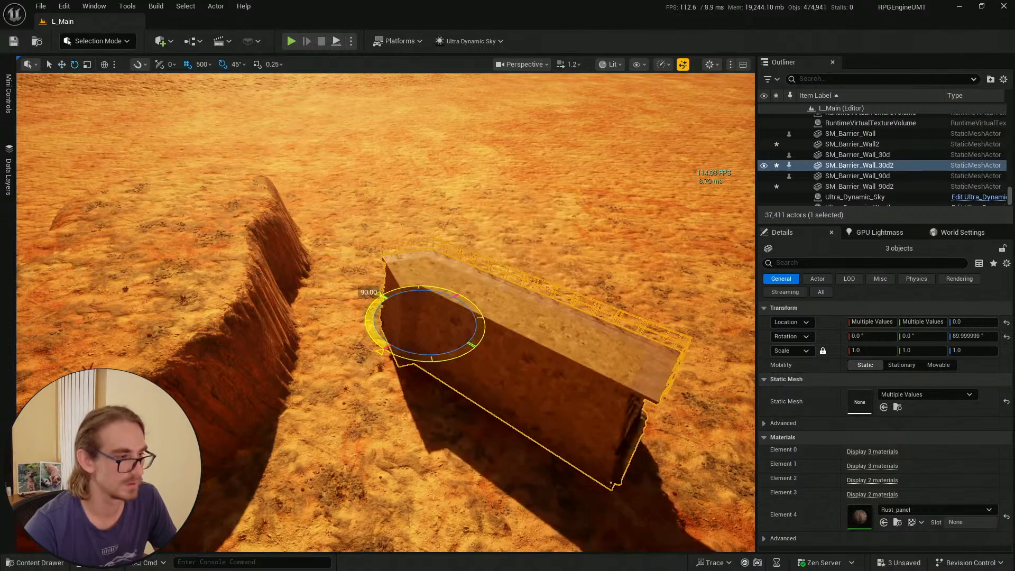
pyautogui.press('s')
pyautogui.moveTo(531, 328); pyautogui.dragTo(571, 399, button='right')
pyautogui.scroll(3, 531, 328)
pyautogui.press('w')
pyautogui.press('e')
pyautogui.moveTo(499, 321); pyautogui.dragTo(456, 329)
pyautogui.press('w')
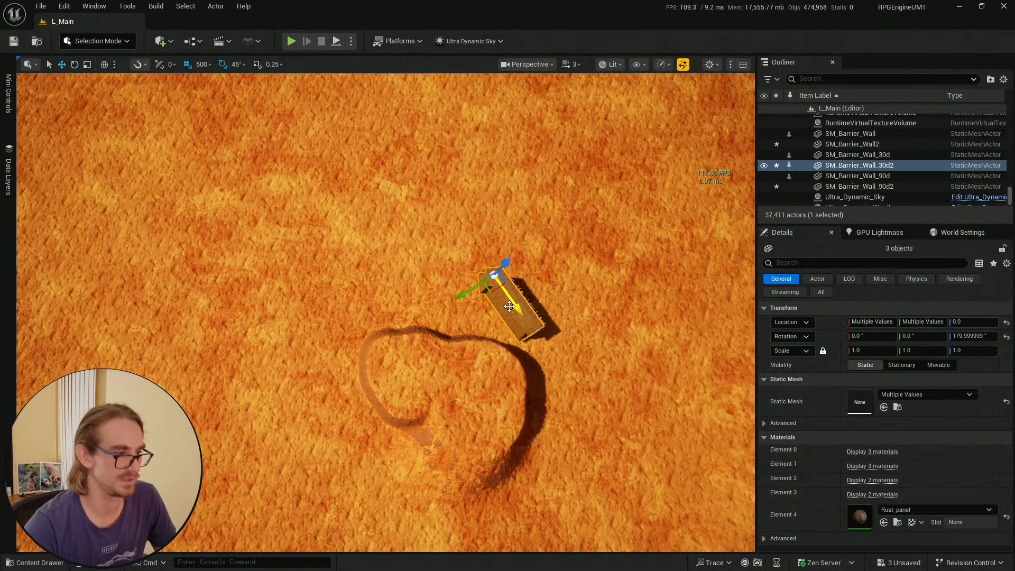
pyautogui.press('Escape')
pyautogui.moveTo(533, 311); pyautogui.dragTo(597, 222, button='right')
pyautogui.press('w')
pyautogui.scroll(-3, 532, 311)
pyautogui.press('w')
pyautogui.press('s')
pyautogui.moveTo(386, 222); pyautogui.dragTo(312, 313, button='right')
pyautogui.click(311, 316)
pyautogui.keyDown('ctrl'); pyautogui.click(362, 358); pyautogui.keyUp('ctrl')
pyautogui.keyDown('ctrl'); pyautogui.click(431, 397); pyautogui.keyUp('ctrl')
pyautogui.press('Escape')
# Select the three copied wall pieces and reposition the group along one flank of the mesa
pyautogui.press('w')
pyautogui.moveTo(500, 358)
pyautogui.mouseDown(button='right')
pyautogui.moveTo(505, 306)
pyautogui.moveTo(510, 367)
pyautogui.moveTo(545, 344)
pyautogui.moveTo(505, 365)
pyautogui.mouseUp(button='right')
pyautogui.press('w')
pyautogui.scroll(-2, 504, 311)
pyautogui.press('e')
pyautogui.press('s')
pyautogui.press('s')
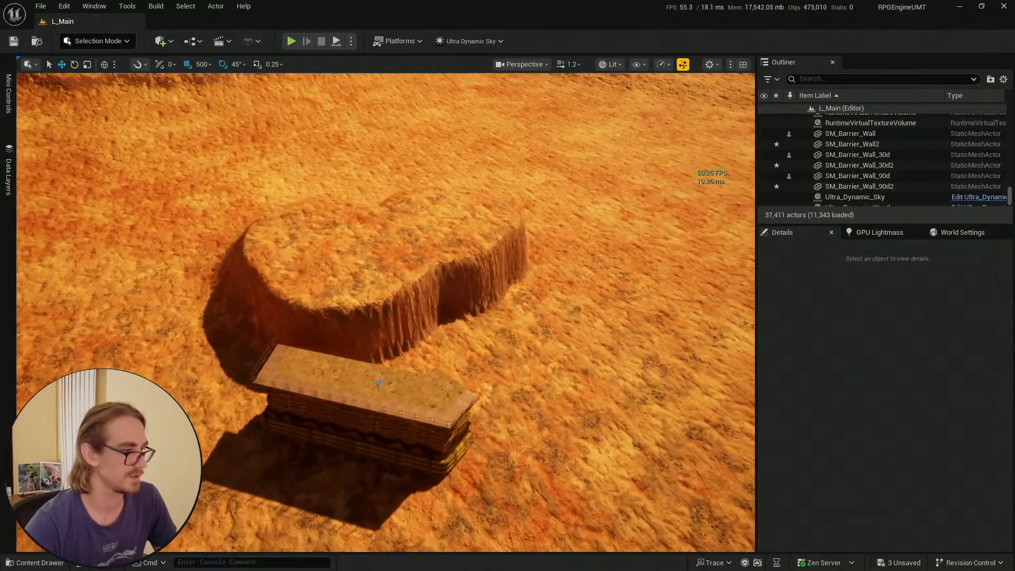
pyautogui.click(299, 367)
pyautogui.keyDown('ctrl'); pyautogui.click(353, 374); pyautogui.keyUp('ctrl')
pyautogui.keyDown('ctrl'); pyautogui.click(445, 393); pyautogui.keyUp('ctrl')
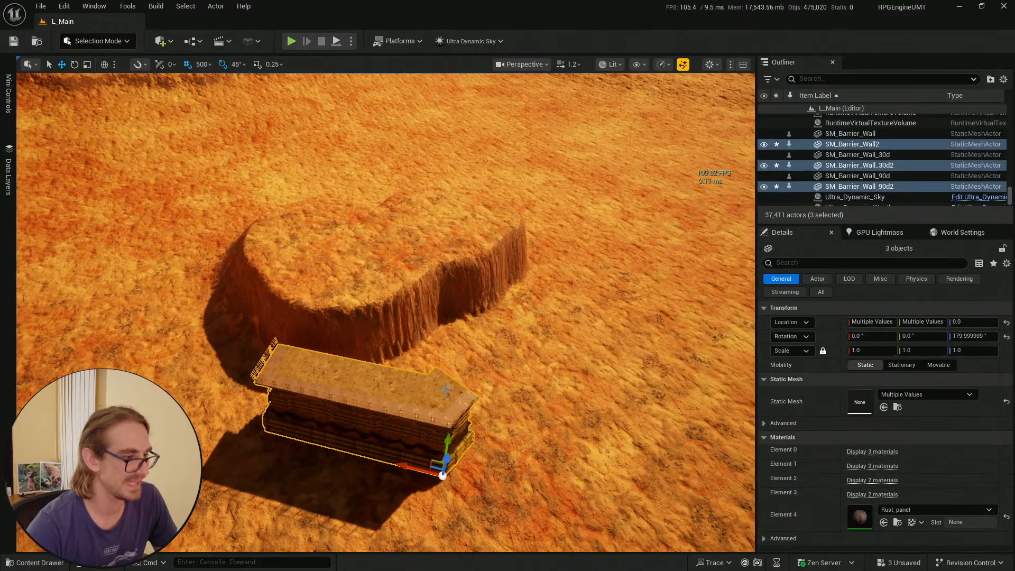
pyautogui.moveTo(454, 454); pyautogui.dragTo(446, 471)
pyautogui.moveTo(453, 413); pyautogui.dragTo(495, 407, button='right')
pyautogui.moveTo(413, 426); pyautogui.dragTo(462, 413)
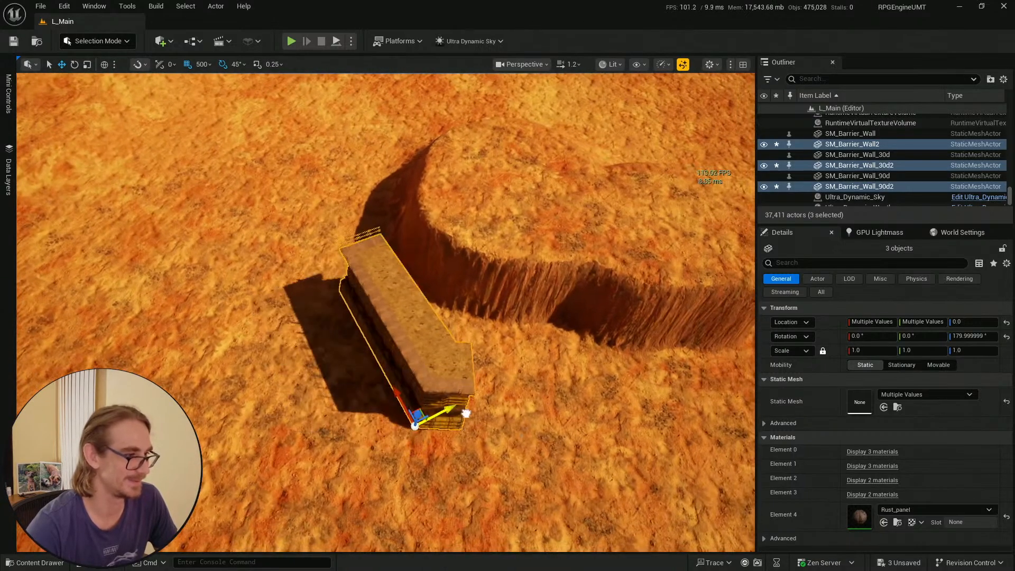
pyautogui.moveTo(464, 413); pyautogui.dragTo(482, 407, button='right')
# Duplicate the three-piece wall group along the Y axis to the opposite side of the mesa
pyautogui.moveTo(407, 342); pyautogui.dragTo(452, 324, button='right')
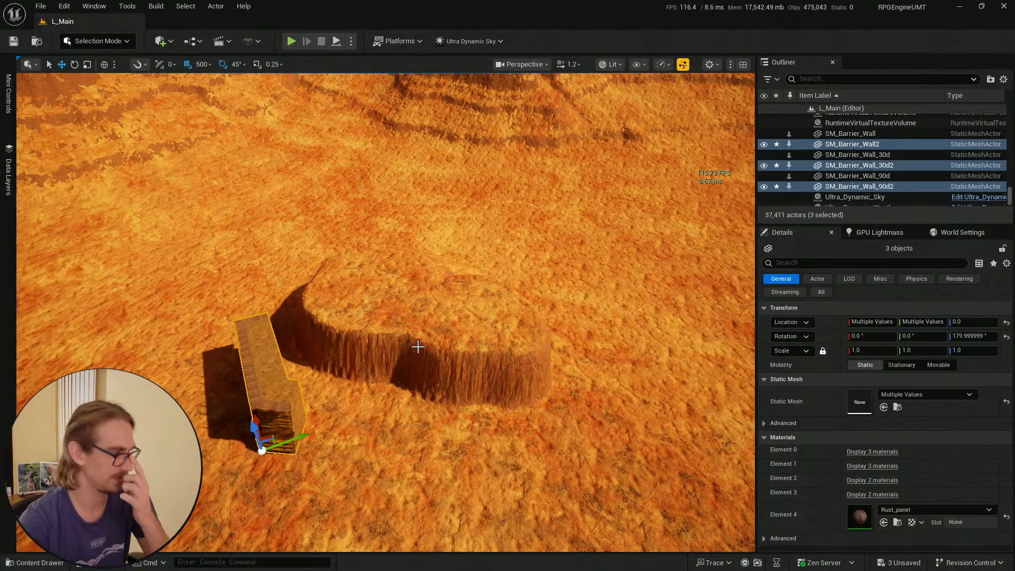
pyautogui.moveTo(421, 348); pyautogui.dragTo(398, 360, button='right')
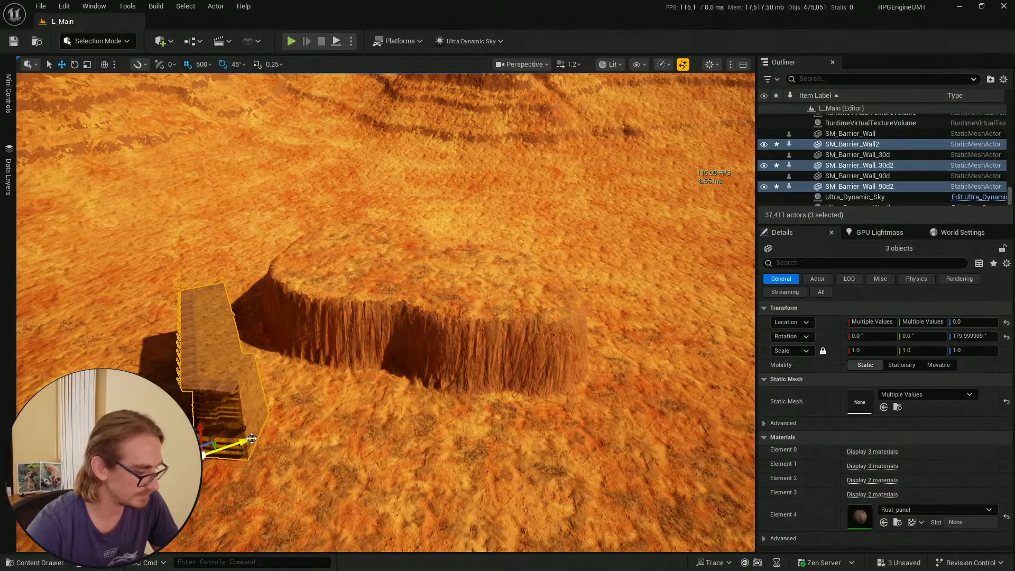
pyautogui.keyDown('alt'); pyautogui.moveTo(251, 439); pyautogui.dragTo(564, 396); pyautogui.keyUp('alt')
pyautogui.moveTo(564, 396); pyautogui.dragTo(530, 364, button='right')
pyautogui.moveTo(505, 353); pyautogui.dragTo(524, 351)
pyautogui.press('e')
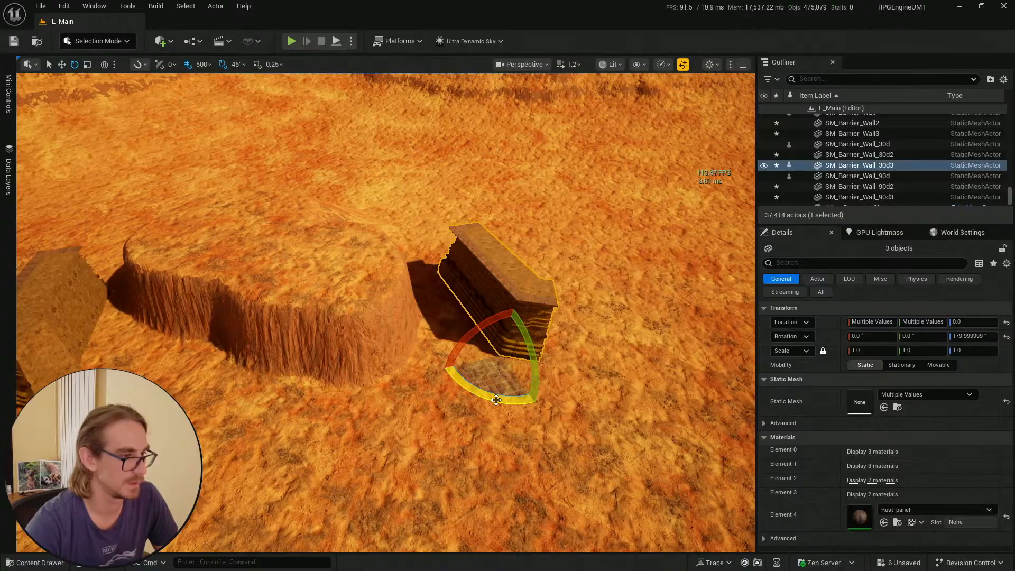
# Try mirroring the second wall group along the X axis, and undo the mirroring
pyautogui.press('w')
pyautogui.moveTo(518, 348); pyautogui.dragTo(508, 352, button='right')
pyautogui.rightClick(465, 172)
pyautogui.moveTo(579, 504)
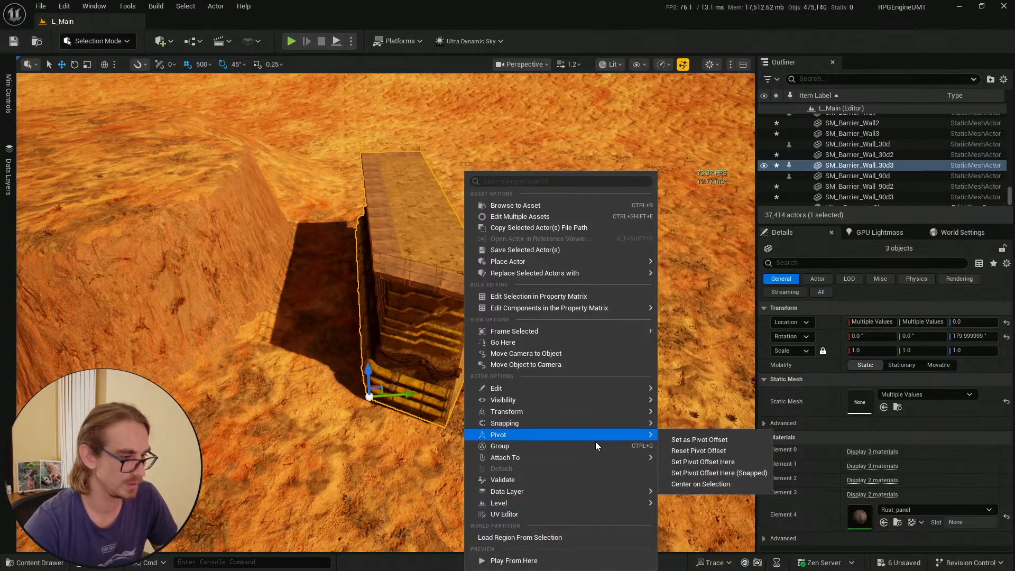
pyautogui.moveTo(591, 407)
pyautogui.click(725, 430)
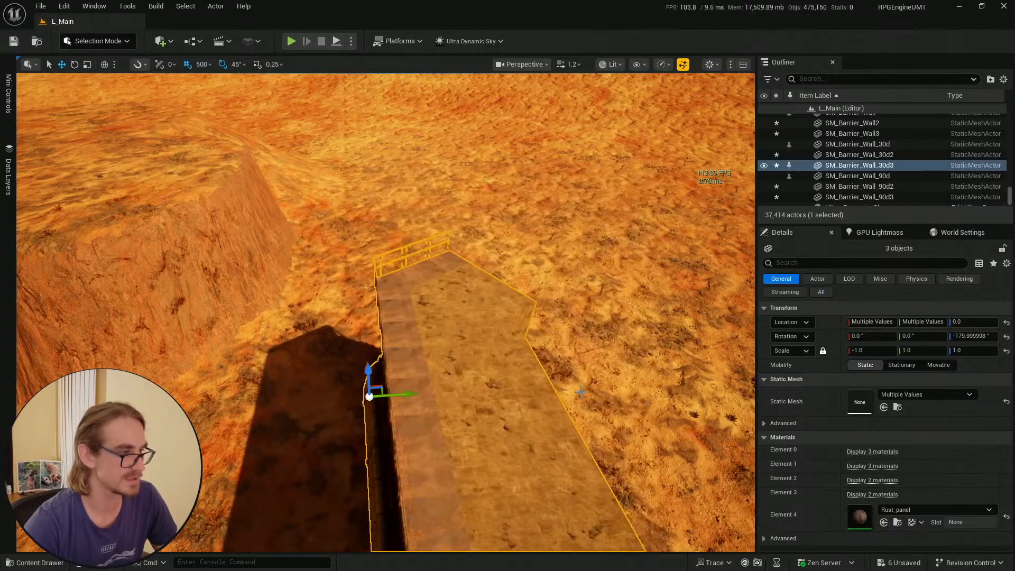
pyautogui.moveTo(461, 349); pyautogui.dragTo(456, 349, button='right')
pyautogui.hotkey('ctrl', 'z')
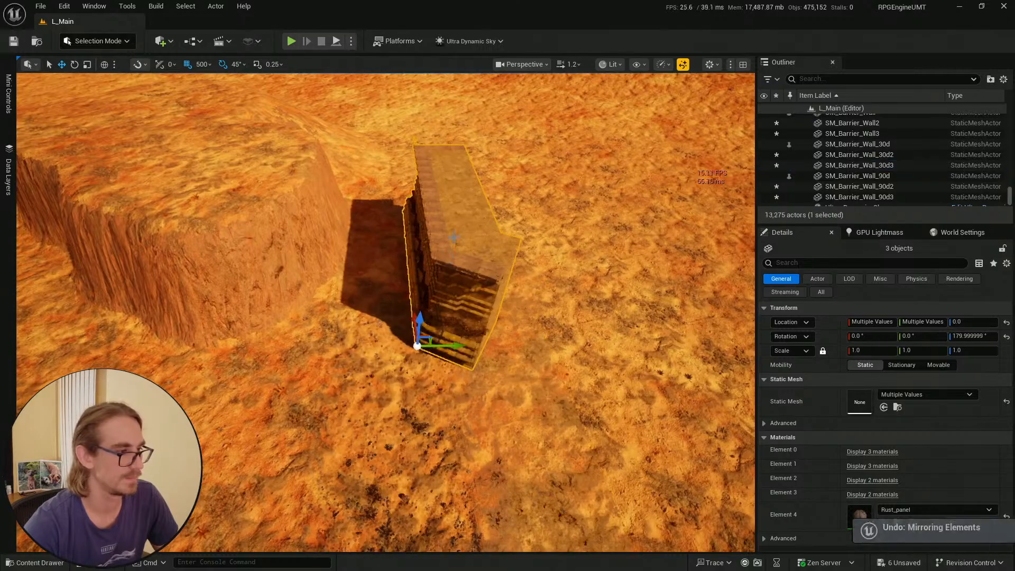
# Mirror the second wall group along the Y axis and shift it outward from the mesa
pyautogui.rightClick(456, 349)
pyautogui.moveTo(554, 412)
pyautogui.click(724, 429)
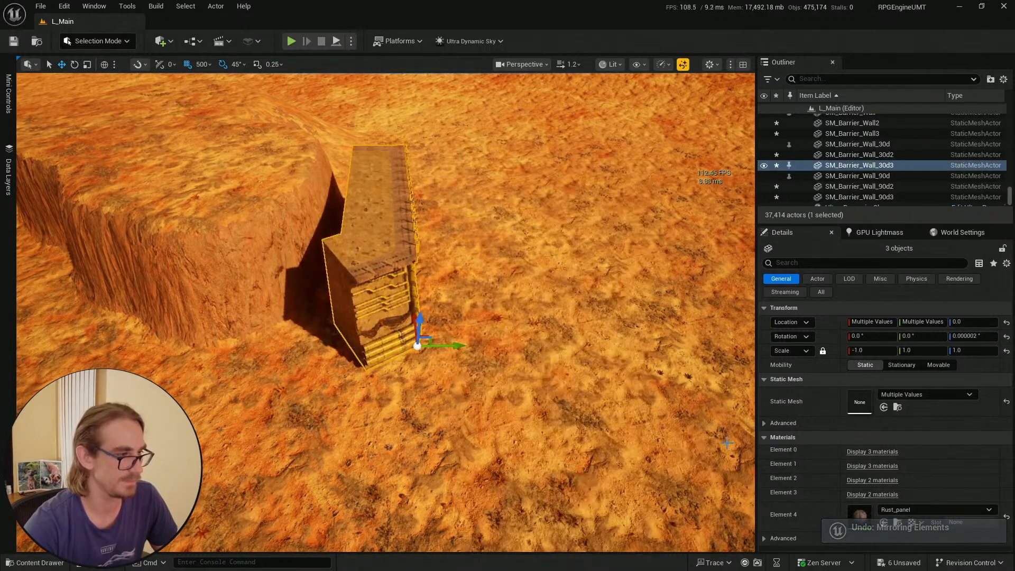
pyautogui.scroll(3, 455, 349)
pyautogui.moveTo(455, 349)
pyautogui.mouseDown(button='right')
pyautogui.moveTo(444, 354)
pyautogui.moveTo(456, 353)
pyautogui.mouseUp(button='right')
pyautogui.moveTo(565, 354); pyautogui.dragTo(606, 344)
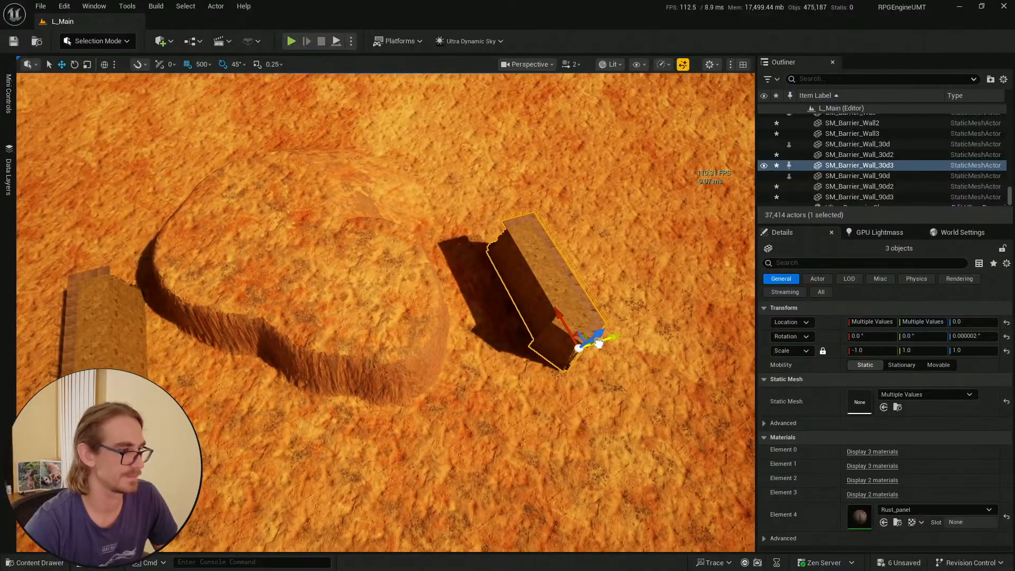
pyautogui.click(379, 312)
# Move the first wall group closer to the mesa, with its straight piece at about X 365200, Y 367800
pyautogui.moveTo(380, 312); pyautogui.dragTo(449, 299, button='right')
pyautogui.moveTo(311, 204); pyautogui.dragTo(249, 262, button='right')
pyautogui.scroll(-1, 311, 204)
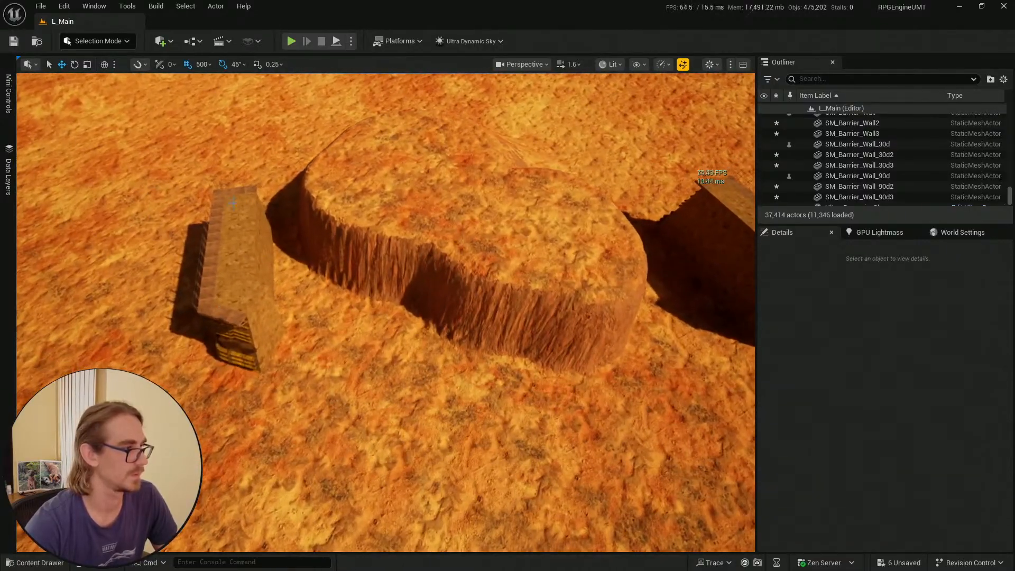
pyautogui.click(243, 264)
pyautogui.keyDown('shift'); pyautogui.click(246, 279); pyautogui.keyUp('shift')
pyautogui.keyDown('shift'); pyautogui.click(248, 302); pyautogui.keyUp('shift')
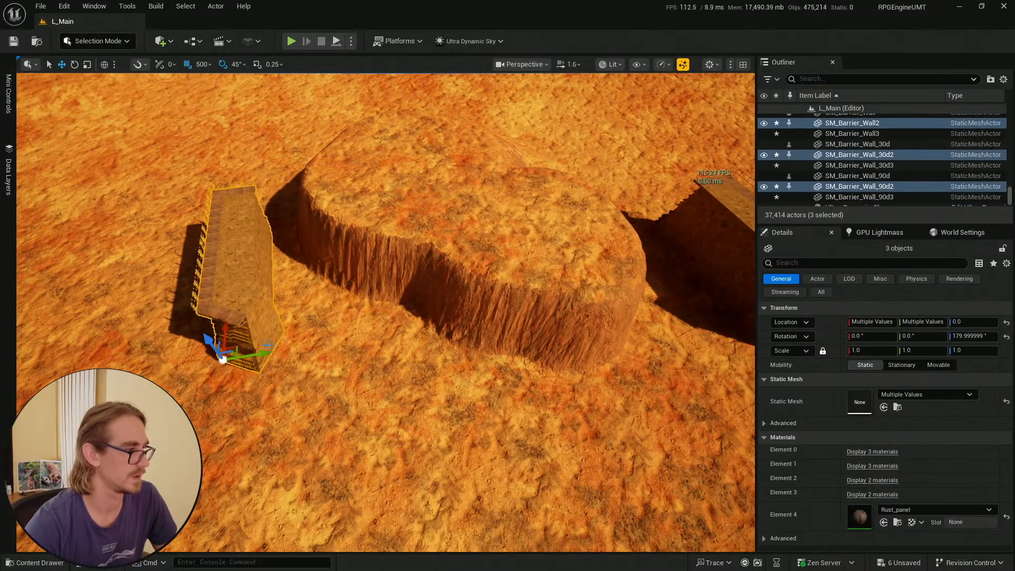
pyautogui.moveTo(267, 343); pyautogui.dragTo(356, 354)
pyautogui.moveTo(308, 322); pyautogui.dragTo(311, 348)
pyautogui.moveTo(331, 357); pyautogui.dragTo(430, 344, button='right')
# Move the mirrored wall group closer to the mesa's opposite side, with its 30-degree piece at about X 363200, Y 372300
pyautogui.click(640, 267)
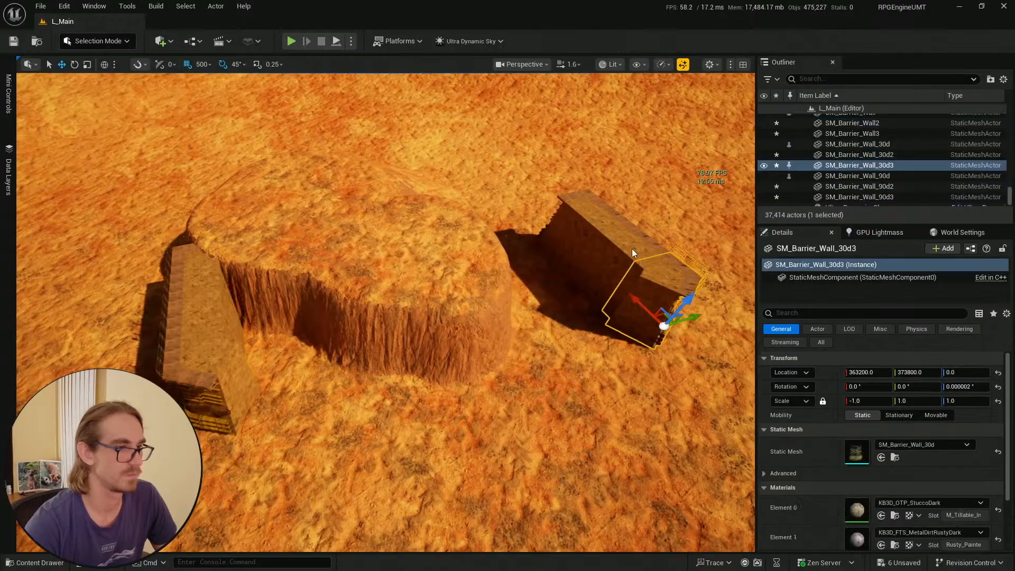
pyautogui.keyDown('shift'); pyautogui.click(627, 250); pyautogui.keyUp('shift')
pyautogui.keyDown('shift'); pyautogui.click(577, 236); pyautogui.keyUp('shift')
pyautogui.moveTo(600, 226); pyautogui.dragTo(520, 243)
pyautogui.moveTo(518, 245); pyautogui.dragTo(531, 227, button='right')
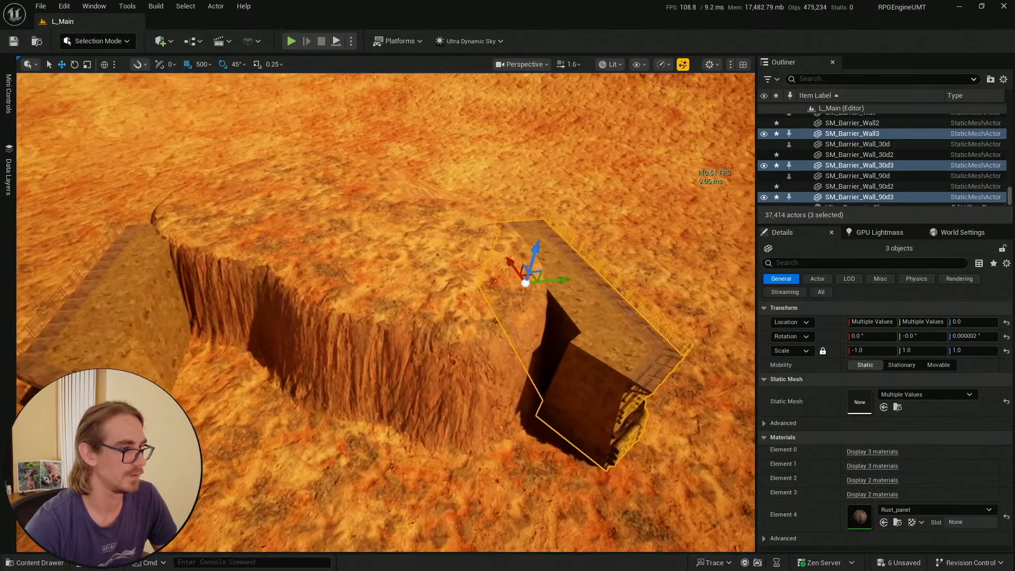
pyautogui.moveTo(516, 266)
pyautogui.mouseDown()
pyautogui.moveTo(509, 244)
pyautogui.moveTo(518, 267)
pyautogui.mouseUp()
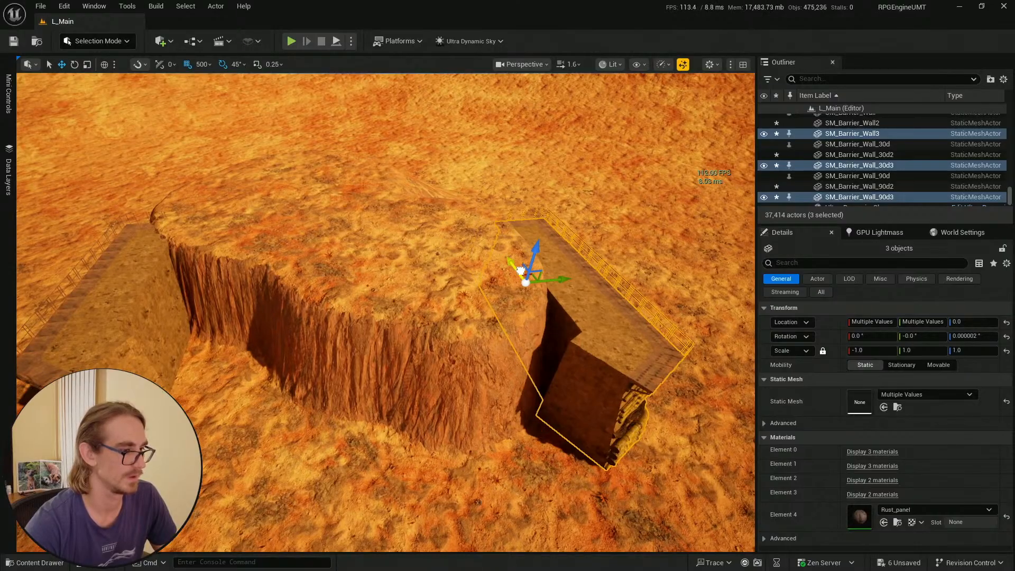
pyautogui.moveTo(442, 269)
pyautogui.mouseDown(button='right')
pyautogui.moveTo(476, 301)
pyautogui.moveTo(483, 291)
pyautogui.moveTo(447, 309)
pyautogui.moveTo(439, 303)
pyautogui.moveTo(453, 275)
pyautogui.mouseUp(button='right')
pyautogui.press('Escape')
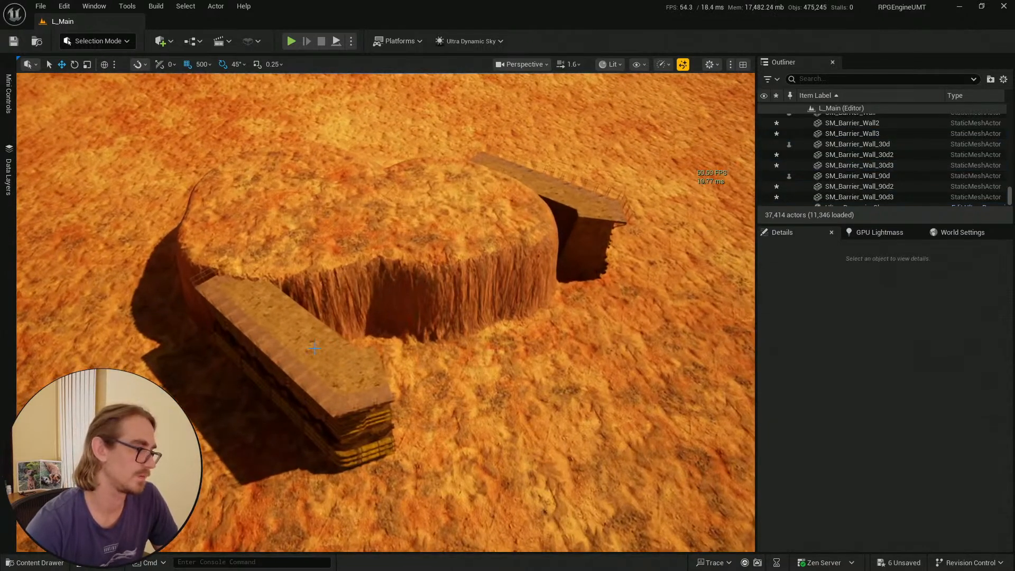
# Duplicate the straight piece of the first wall group and move the copy along the row to X 363700
pyautogui.click(314, 348)
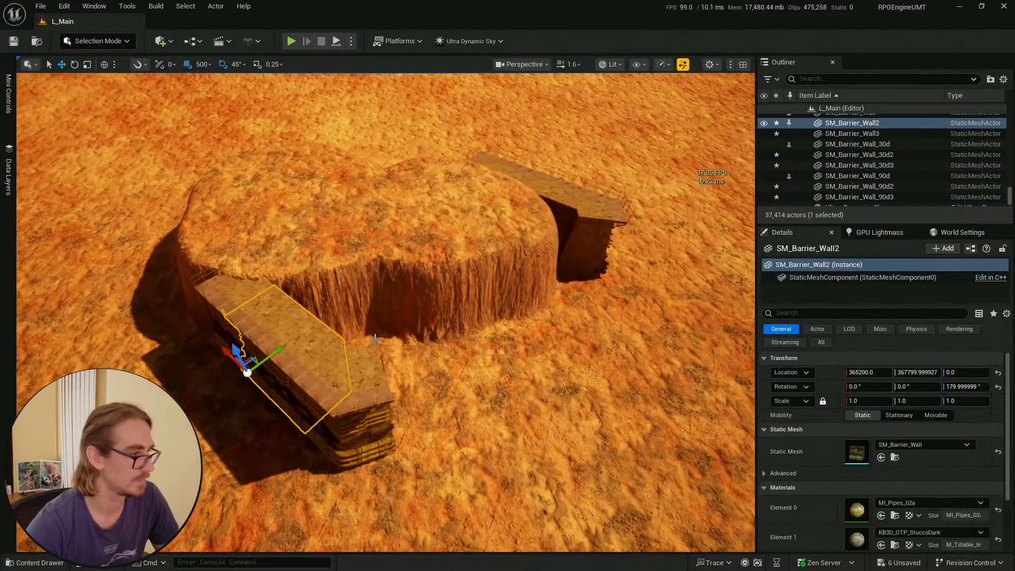
pyautogui.hotkey('ctrl', 'd')
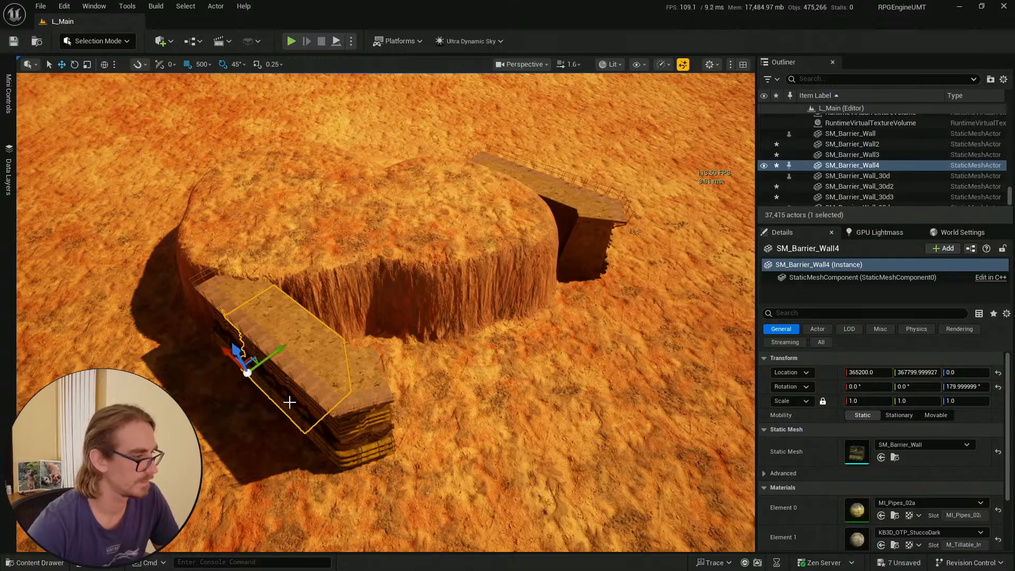
pyautogui.moveTo(228, 353); pyautogui.dragTo(353, 409)
pyautogui.moveTo(290, 296); pyautogui.dragTo(291, 296, button='right')
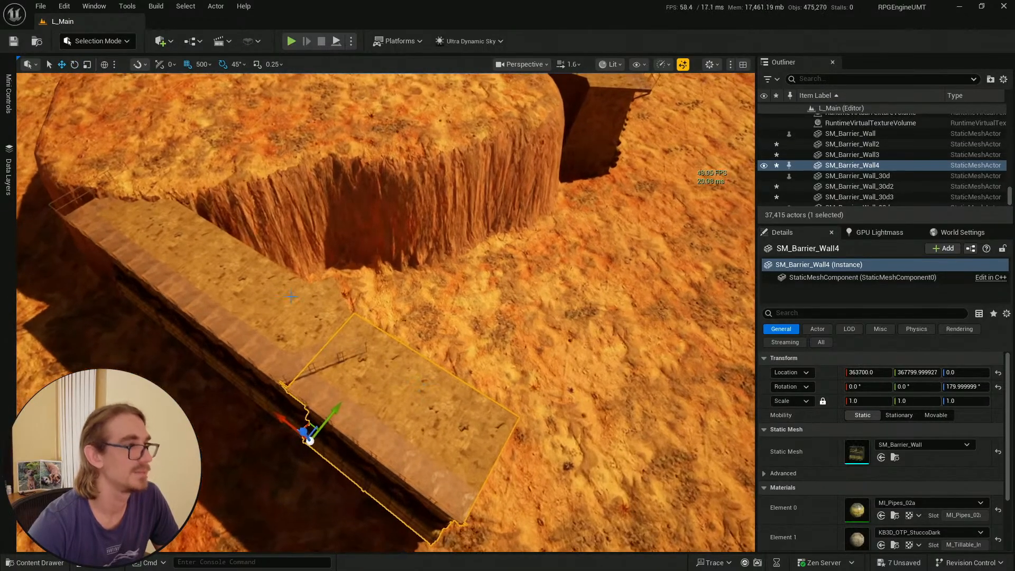
# Set the rotation snap to 30° and turn the duplicated straight wall piece to 120° around the vertical axis
pyautogui.click(232, 64)
pyautogui.click(265, 133)
pyautogui.press('e')
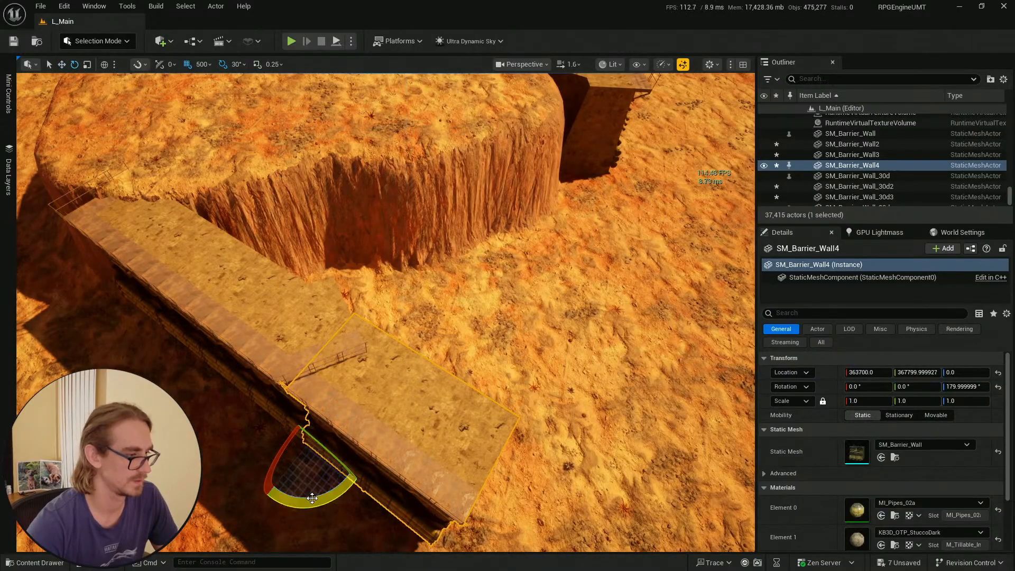
pyautogui.moveTo(312, 494); pyautogui.dragTo(230, 478)
# Switch the transform gizmo to local space and slide the turned wall piece along its own X axis to continue from the angled corner
pyautogui.press('w')
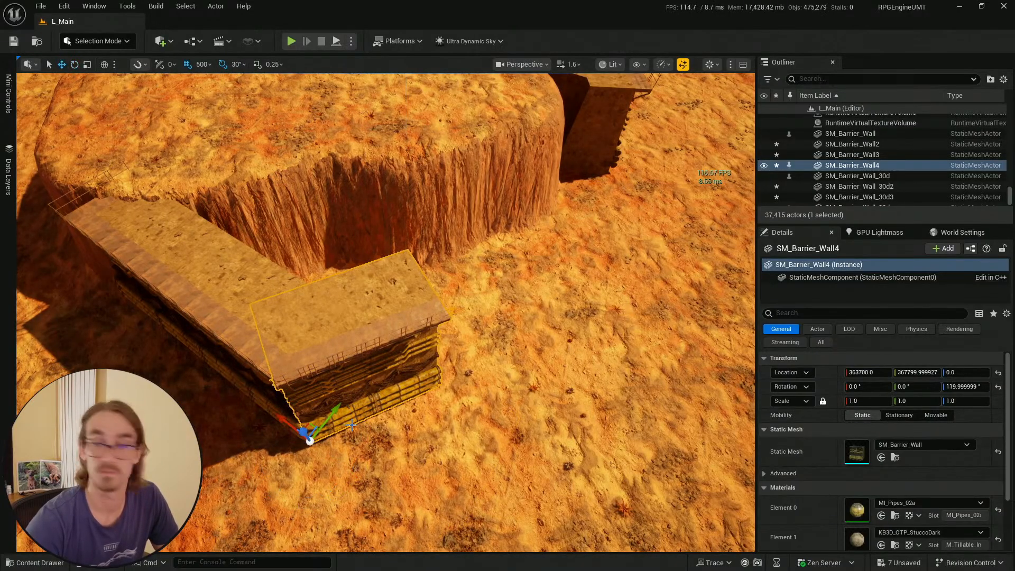
pyautogui.hotkey('ctrl', '`')
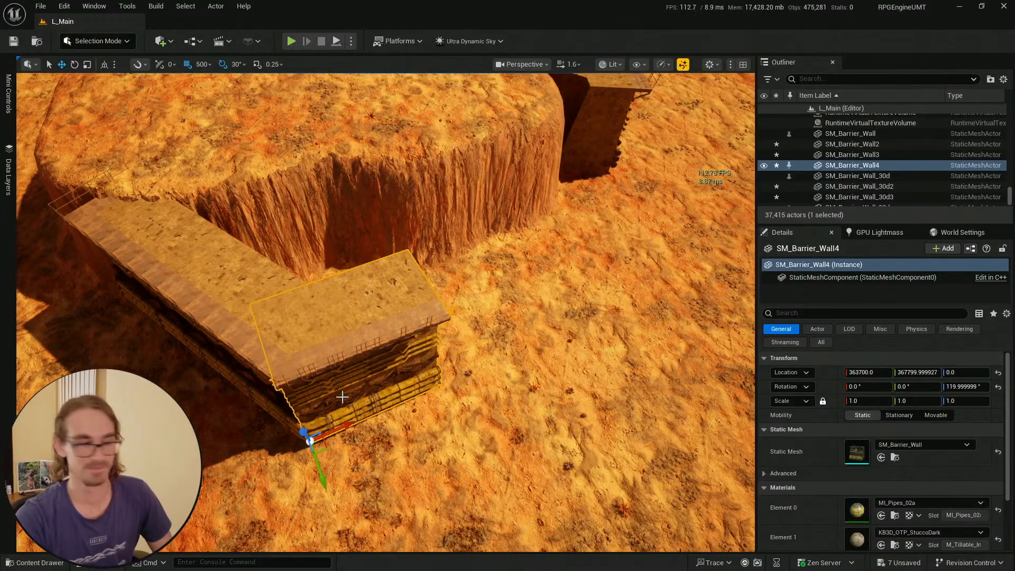
pyautogui.moveTo(342, 425); pyautogui.dragTo(409, 392)
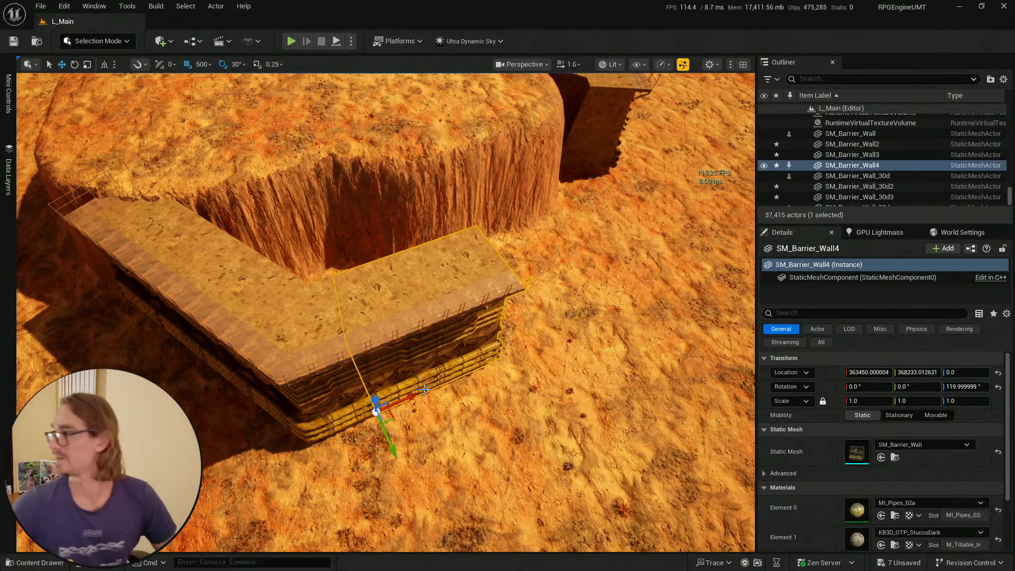
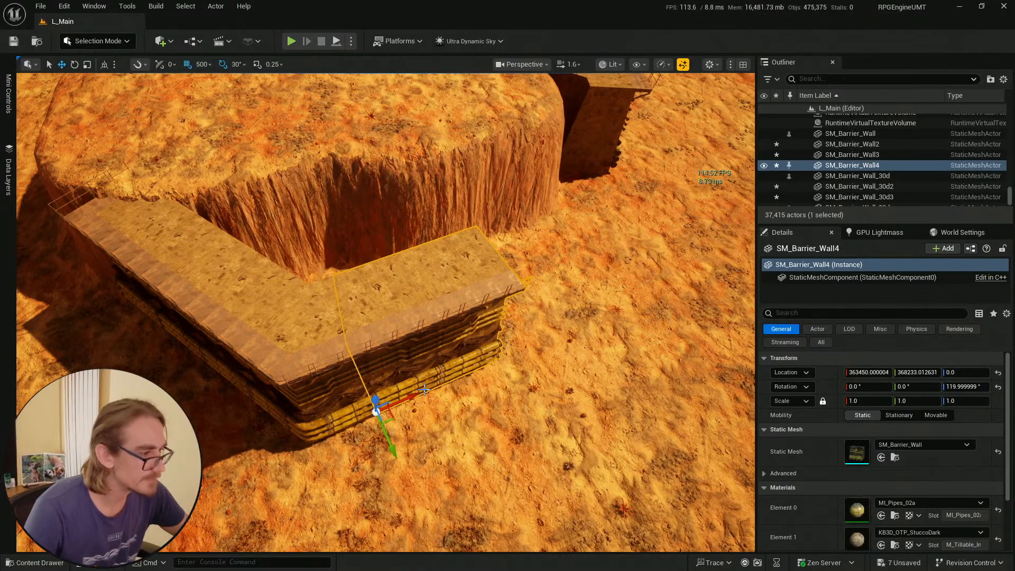
# Duplicate a straight wall piece in the mirrored wall group on the mesa's opposite side
pyautogui.moveTo(455, 353); pyautogui.dragTo(460, 388, button='right')
pyautogui.press('s')
pyautogui.scroll(1, 454, 352)
pyautogui.press('Escape')
pyautogui.moveTo(537, 335); pyautogui.dragTo(489, 338, button='right')
pyautogui.press('d')
pyautogui.press('d')
pyautogui.click(576, 255)
pyautogui.moveTo(576, 255); pyautogui.dragTo(528, 264, button='right')
pyautogui.press('d')
pyautogui.hotkey('ctrl', 'd')
# Rotate the duplicated straight piece inward and place it near the angled end of the mirrored wall
pyautogui.press('e')
pyautogui.moveTo(495, 264); pyautogui.dragTo(471, 269)
pyautogui.press('w')
pyautogui.moveTo(496, 209); pyautogui.dragTo(426, 263)
pyautogui.moveTo(398, 364)
pyautogui.mouseDown()
pyautogui.moveTo(437, 410)
pyautogui.moveTo(387, 369)
pyautogui.mouseUp()
# Paste the mirrored 30° corner piece's location onto the adjoining straight wall piece and rotate that piece to 60° around the vertical axis
pyautogui.click(411, 315)
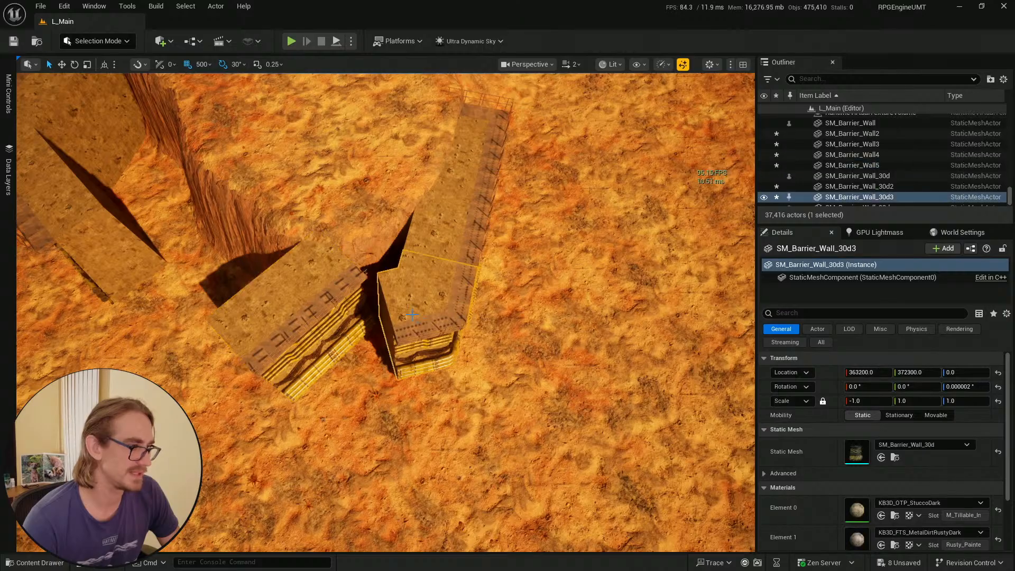
pyautogui.rightClick(831, 371)
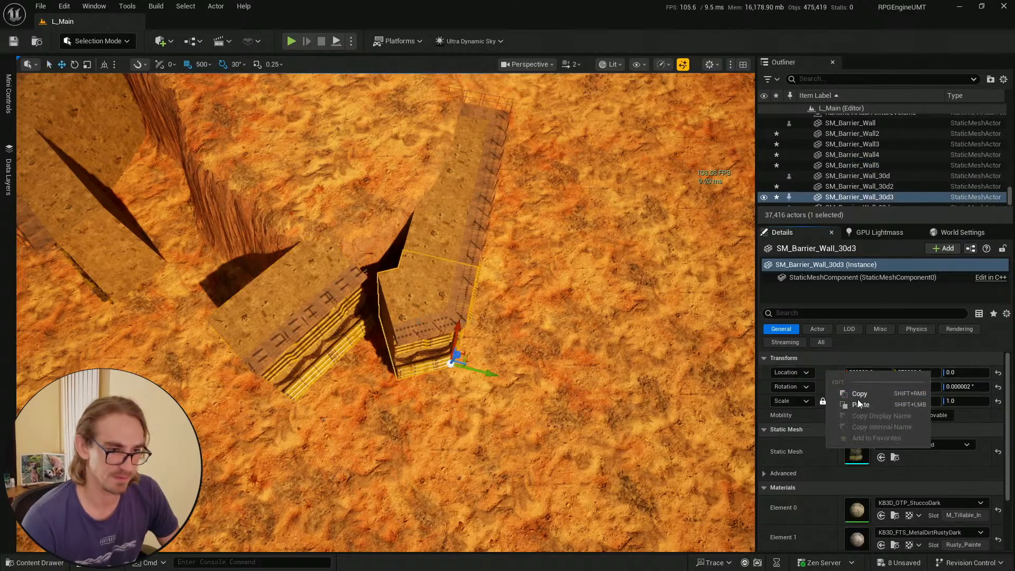
pyautogui.click(872, 393)
pyautogui.click(296, 312)
pyautogui.rightClick(824, 370)
pyautogui.click(868, 404)
pyautogui.press('e')
pyautogui.moveTo(478, 320); pyautogui.dragTo(448, 351)
pyautogui.press('w')
pyautogui.press('Escape')
# Duplicate the straight wall piece on the unmirrored side, pull the copy past the angled corner, and turn it to 120° around the vertical axis
pyautogui.press('a')
pyautogui.moveTo(476, 389); pyautogui.dragTo(529, 357, button='right')
pyautogui.scroll(-1, 476, 390)
pyautogui.moveTo(502, 439)
pyautogui.mouseDown(button='right')
pyautogui.moveTo(486, 440)
pyautogui.moveTo(500, 481)
pyautogui.moveTo(502, 440)
pyautogui.mouseUp(button='right')
pyautogui.press('s')
pyautogui.scroll(1, 503, 439)
pyautogui.press('w')
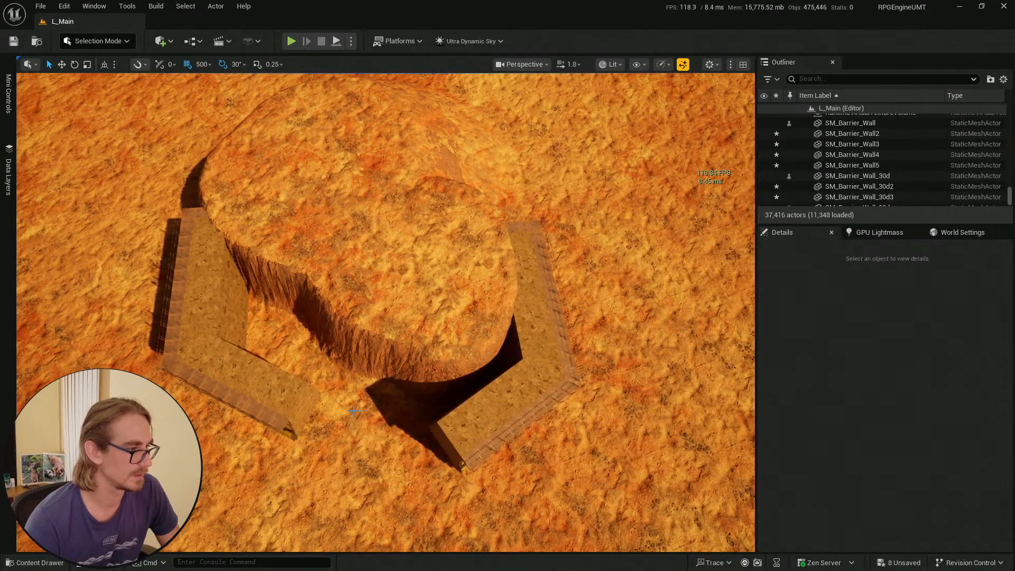
pyautogui.click(197, 282)
pyautogui.moveTo(335, 326)
pyautogui.mouseDown(button='right')
pyautogui.moveTo(317, 338)
pyautogui.moveTo(334, 327)
pyautogui.mouseUp(button='right')
pyautogui.keyDown('alt'); pyautogui.moveTo(199, 290); pyautogui.dragTo(296, 515); pyautogui.keyUp('alt')
pyautogui.moveTo(296, 515); pyautogui.dragTo(322, 471, button='right')
pyautogui.press('e')
pyautogui.moveTo(360, 418)
pyautogui.mouseDown()
pyautogui.moveTo(381, 423)
pyautogui.moveTo(370, 433)
pyautogui.mouseUp()
# Move the rotated copy along its local axes toward the free end of the angled wall run
pyautogui.press('w')
pyautogui.moveTo(290, 439); pyautogui.dragTo(325, 365)
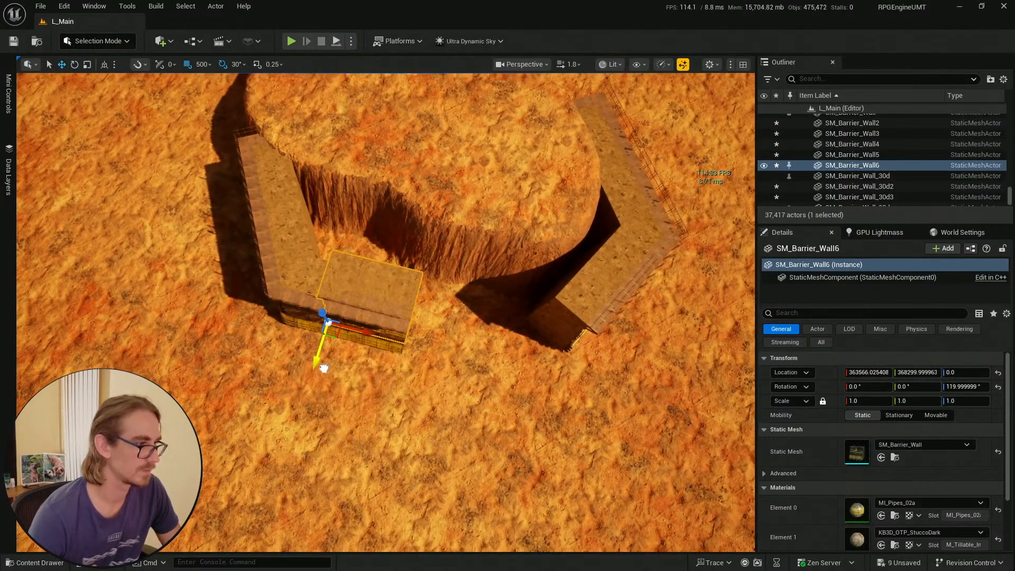
pyautogui.moveTo(362, 335); pyautogui.dragTo(428, 364)
pyautogui.scroll(6, 355, 391)
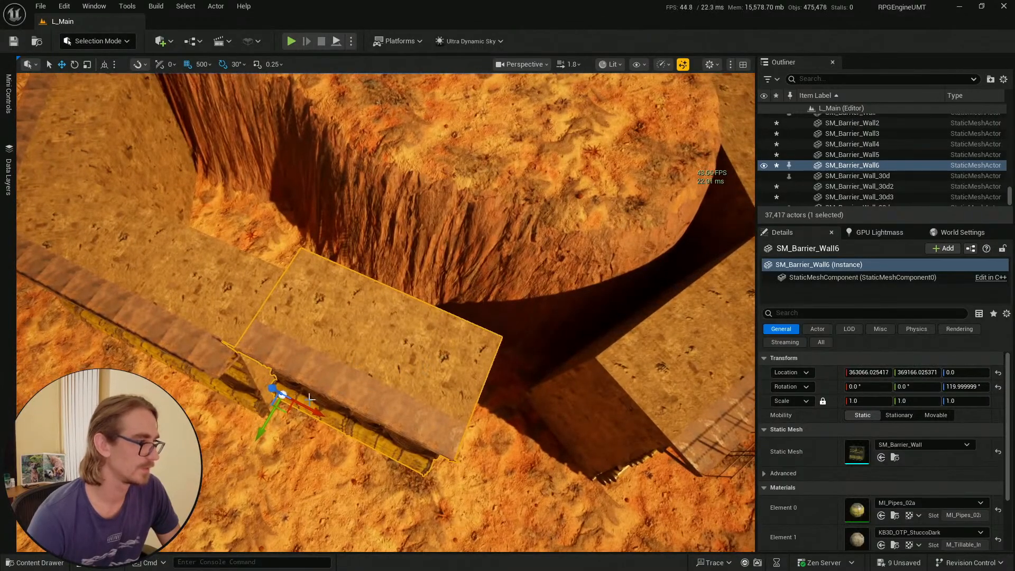
# Paste the location of the 120° straight piece onto its new copy and slide the copy along its length to extend the wall run
pyautogui.click(311, 397)
pyautogui.scroll(-6, 311, 397)
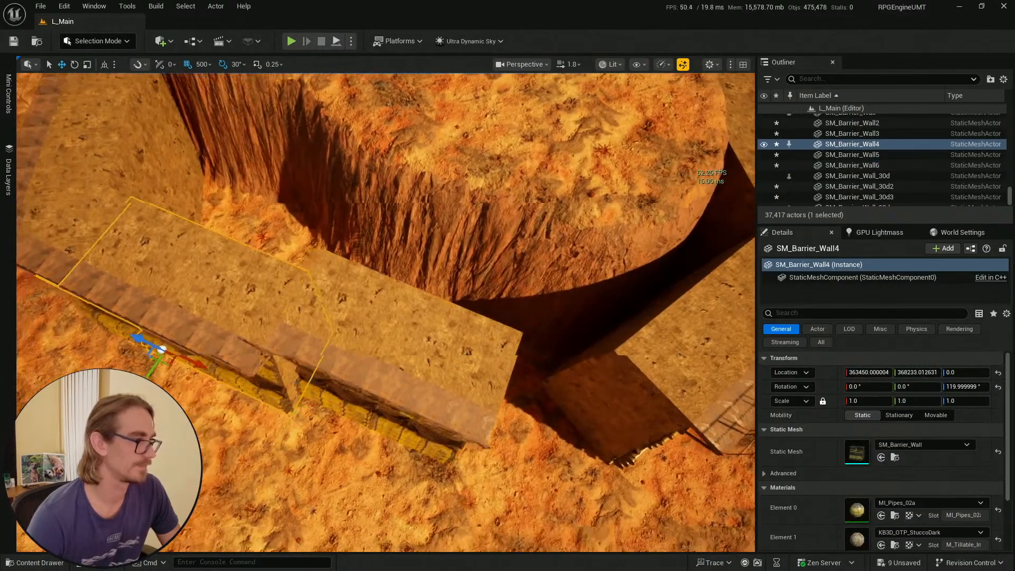
pyautogui.rightClick(829, 377)
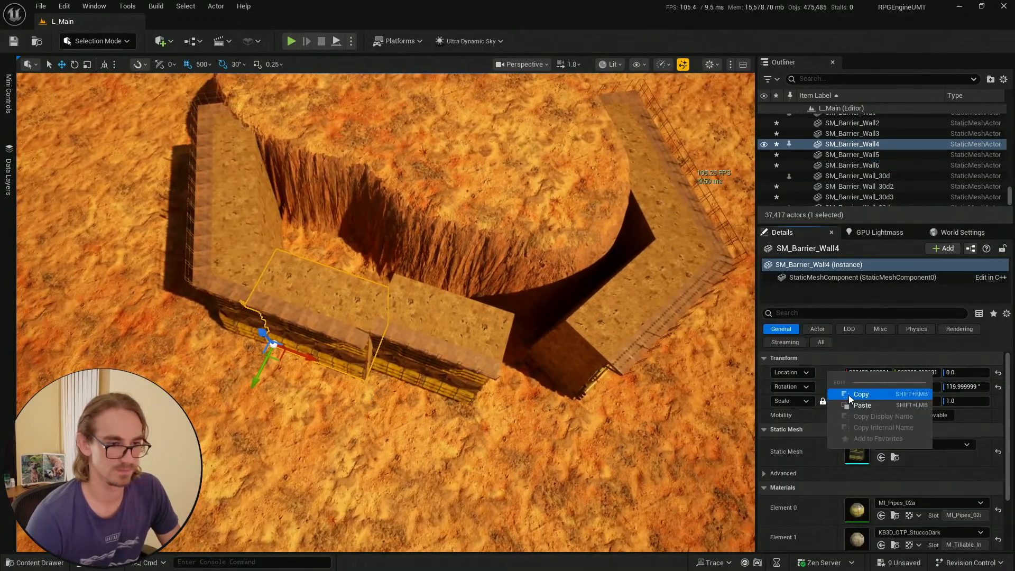
pyautogui.click(860, 395)
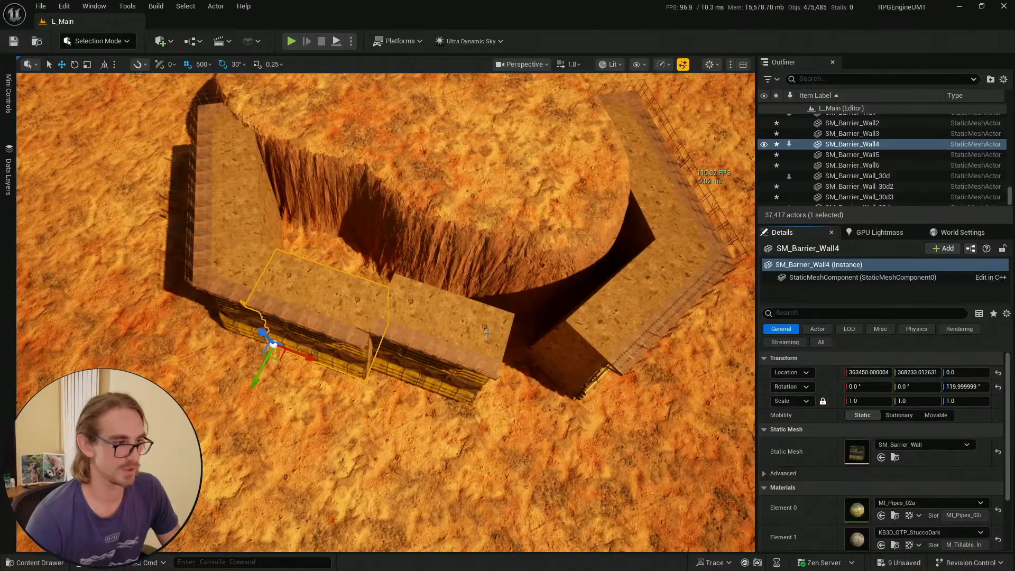
pyautogui.click(852, 165)
pyautogui.rightClick(835, 373)
pyautogui.click(862, 404)
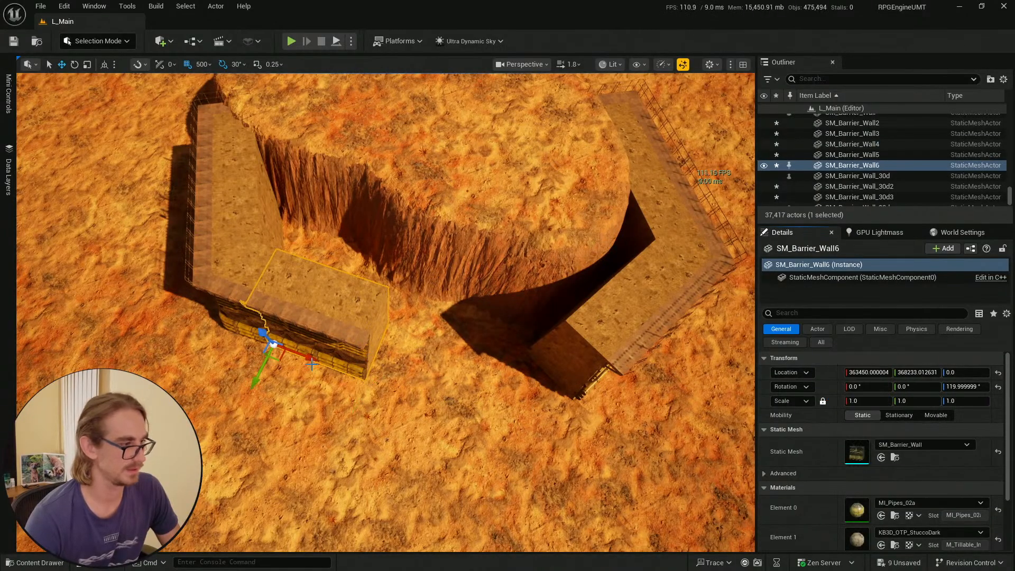
pyautogui.scroll(-5, 312, 364)
pyautogui.press('Escape')
pyautogui.moveTo(408, 415); pyautogui.dragTo(433, 402, button='right')
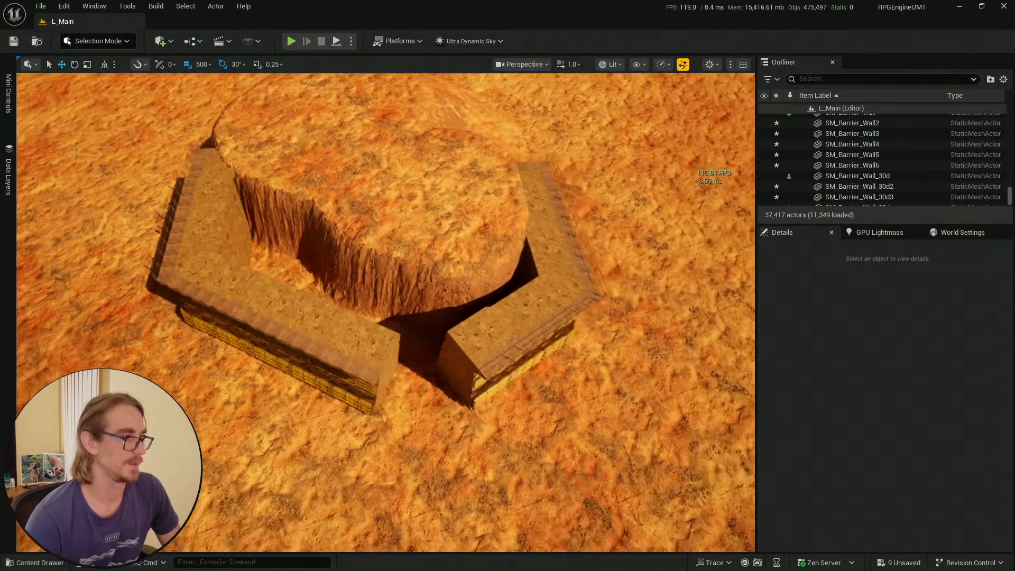
# Examine the straight wall pieces' rotations and the gap between the extended run and the mirrored wall
pyautogui.moveTo(441, 363); pyautogui.dragTo(199, 258, button='right')
pyautogui.moveTo(597, 287); pyautogui.dragTo(592, 291, button='right')
pyautogui.click(278, 250)
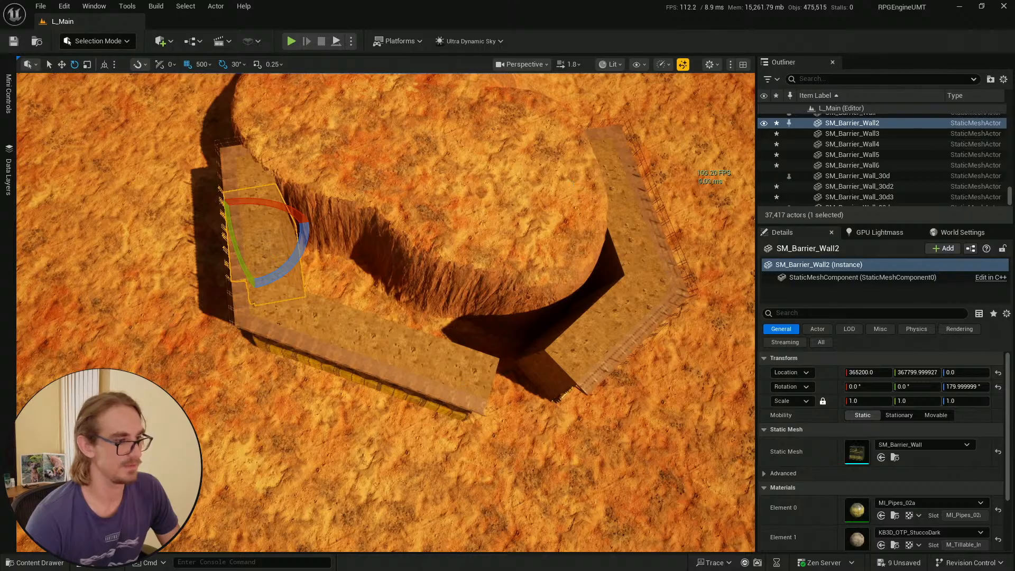
pyautogui.click(466, 373)
pyautogui.click(269, 248)
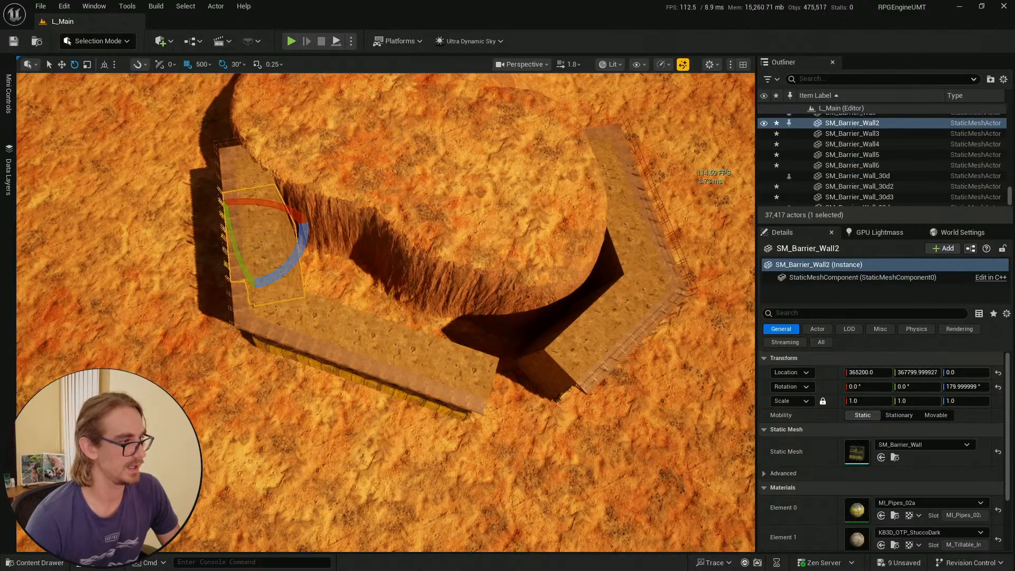
pyautogui.click(343, 328)
pyautogui.moveTo(519, 323); pyautogui.dragTo(488, 347, button='right')
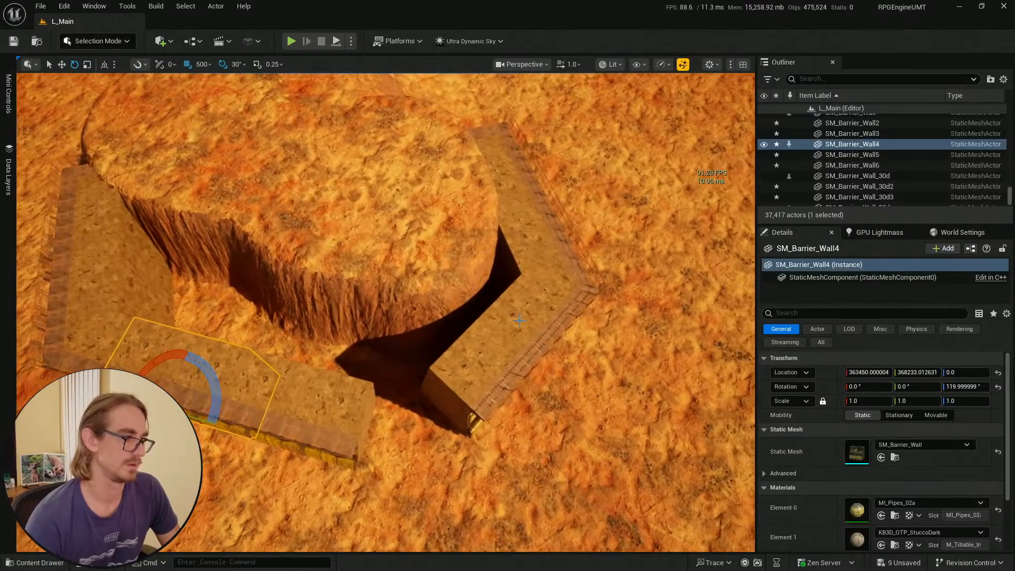
pyautogui.moveTo(346, 390); pyautogui.dragTo(304, 383, button='right')
# Duplicate the 30° corner piece, move the copy to the extended wall's free end, and rotate it to 120° around the vertical axis
pyautogui.click(266, 273)
pyautogui.moveTo(266, 273); pyautogui.dragTo(296, 288, button='right')
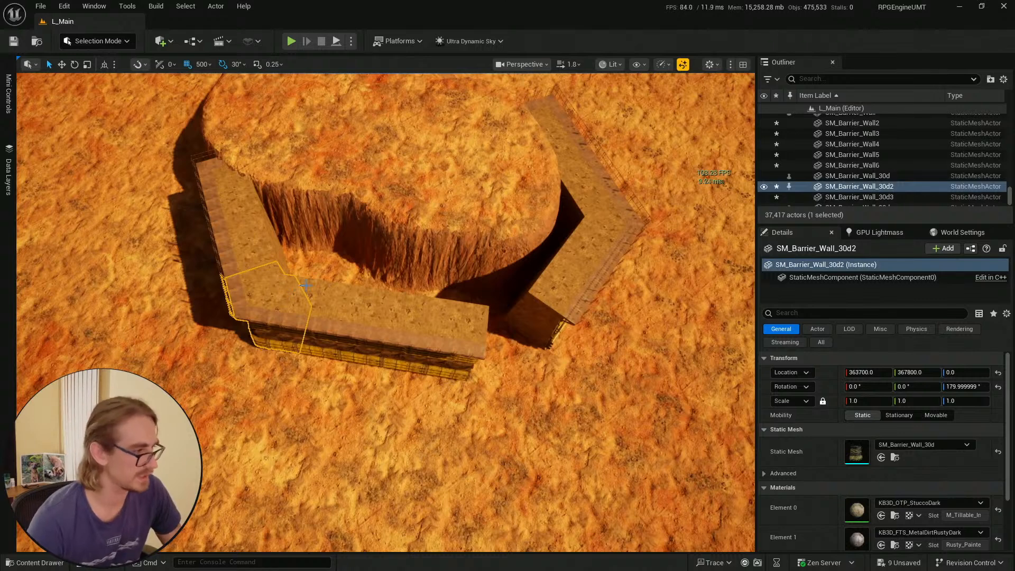
pyautogui.click(317, 298)
pyautogui.hotkey('ctrl', '`')
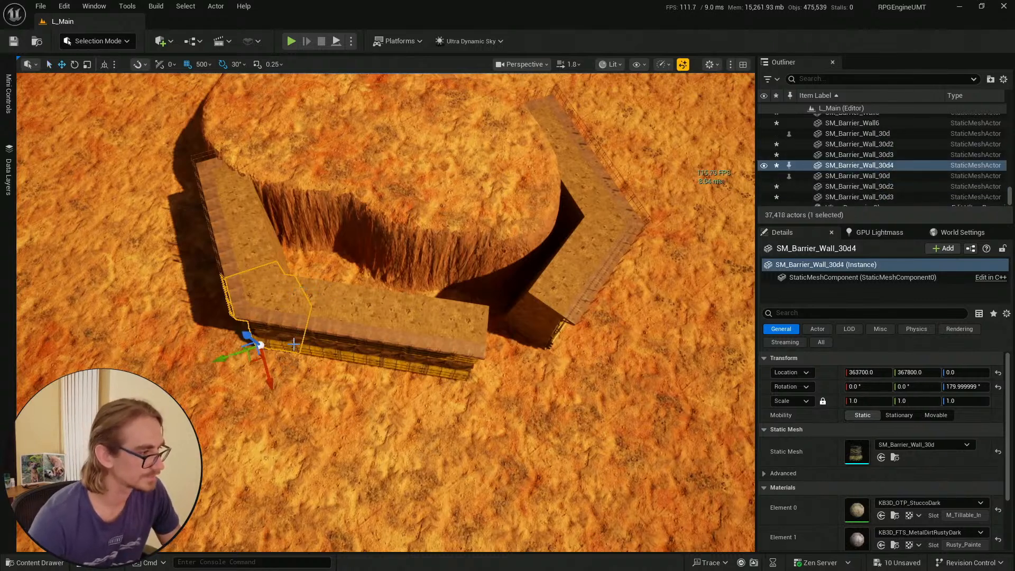
pyautogui.moveTo(269, 381); pyautogui.dragTo(433, 489)
pyautogui.moveTo(269, 533); pyautogui.dragTo(426, 402)
pyautogui.moveTo(425, 402); pyautogui.dragTo(389, 396, button='right')
pyautogui.press('e')
pyautogui.moveTo(395, 466); pyautogui.dragTo(424, 431)
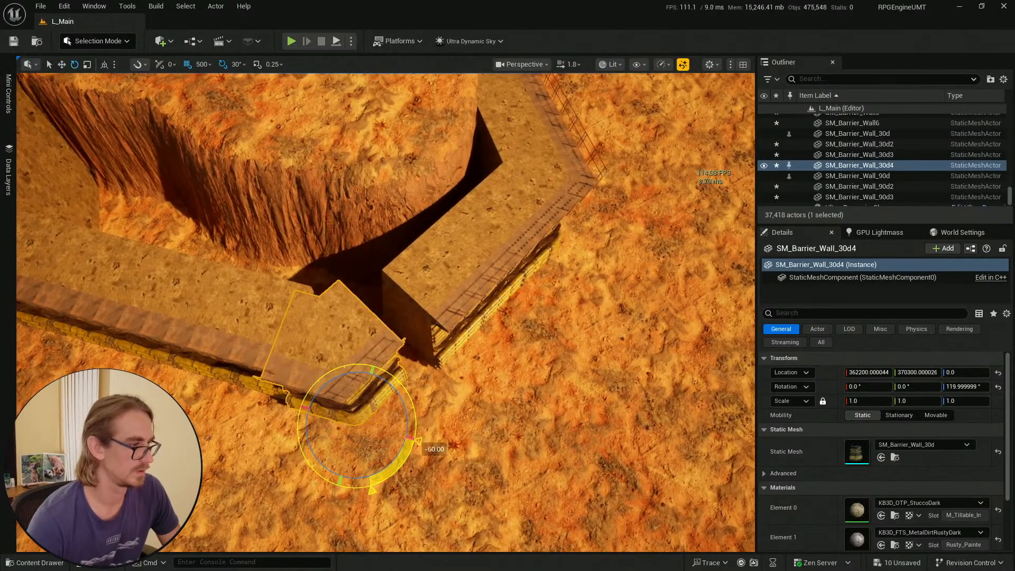
pyautogui.press('w')
# Paste the last straight piece's location onto the new 30° corner piece and slide it along the run to close the wall's end
pyautogui.click(256, 329)
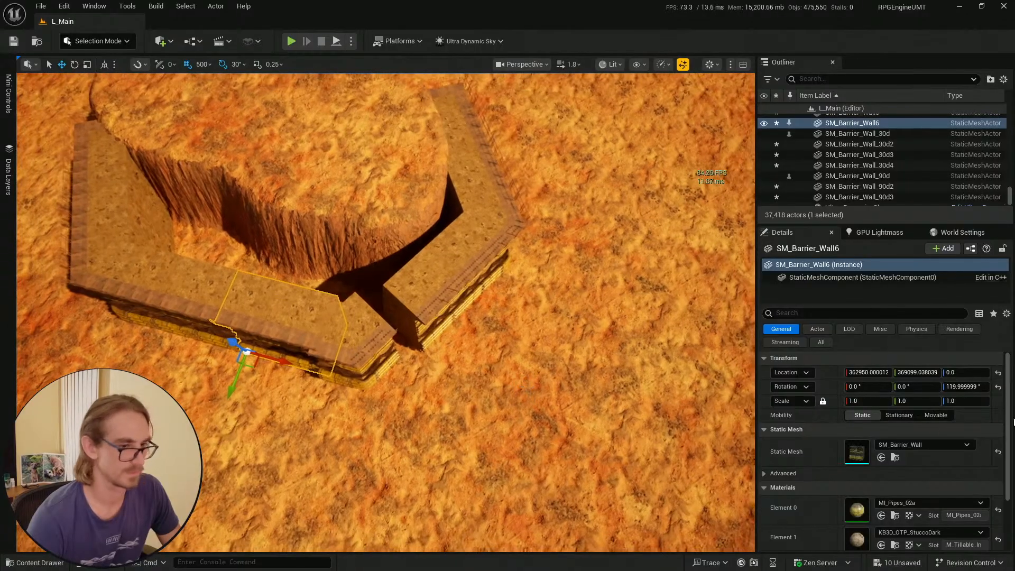
pyautogui.rightClick(828, 373)
pyautogui.click(855, 390)
pyautogui.hotkey('ctrl', 'z')
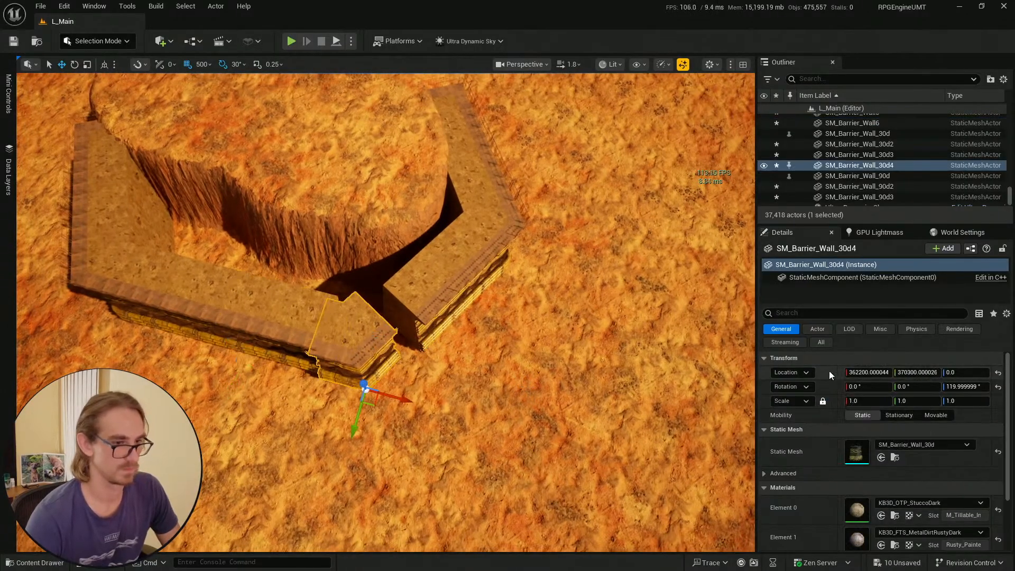
pyautogui.rightClick(827, 374)
pyautogui.click(853, 400)
pyautogui.moveTo(280, 361); pyautogui.dragTo(414, 407)
pyautogui.press('Escape')
pyautogui.moveTo(402, 337); pyautogui.dragTo(401, 337, button='right')
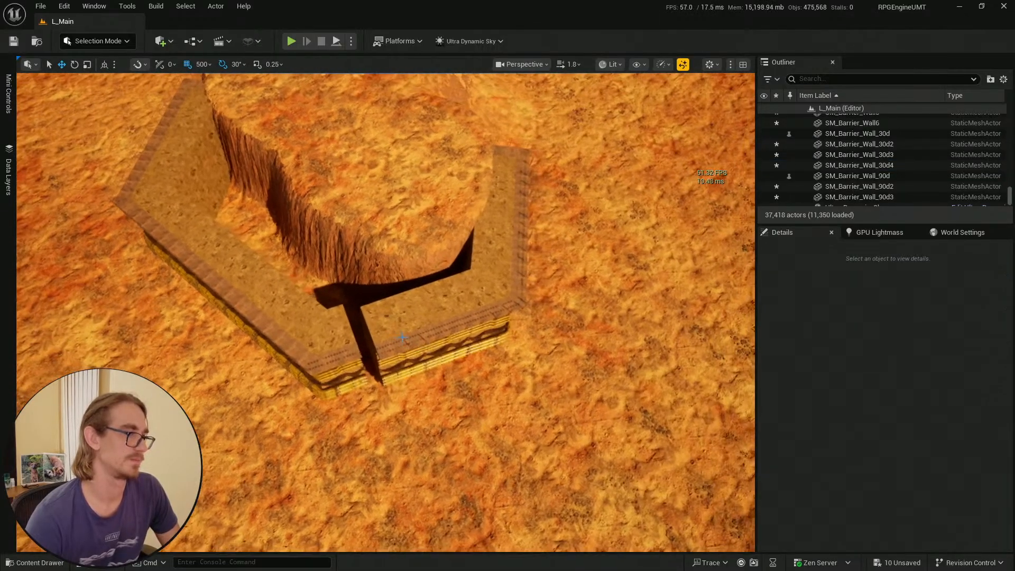
# Paste the new corner piece's location onto the 60° straight piece and slide it along its local axis to adjoin the corner
pyautogui.click(335, 341)
pyautogui.moveTo(446, 365); pyautogui.dragTo(445, 365, button='right')
pyautogui.rightClick(824, 374)
pyautogui.click(842, 389)
pyautogui.click(475, 364)
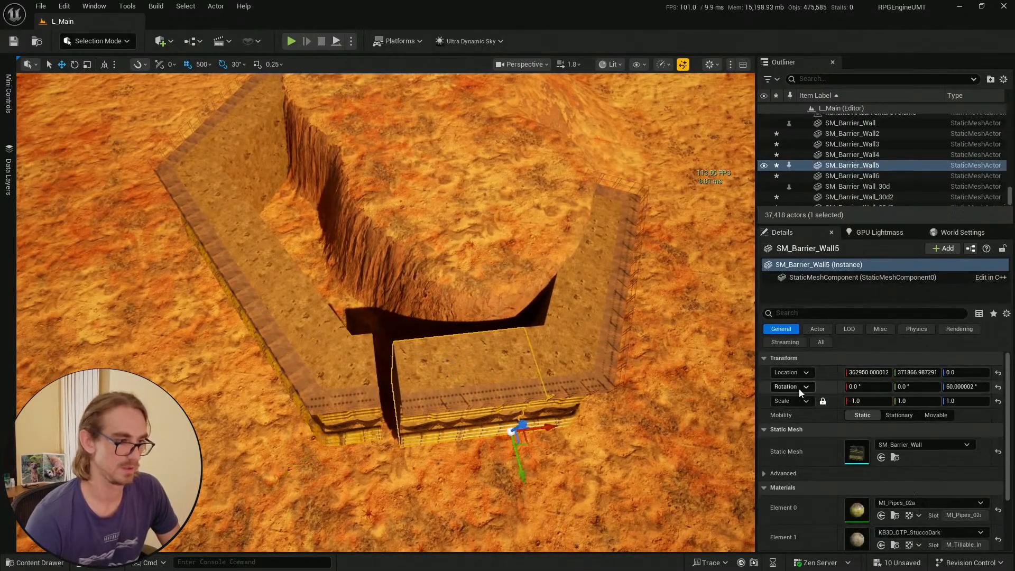
pyautogui.rightClick(836, 372)
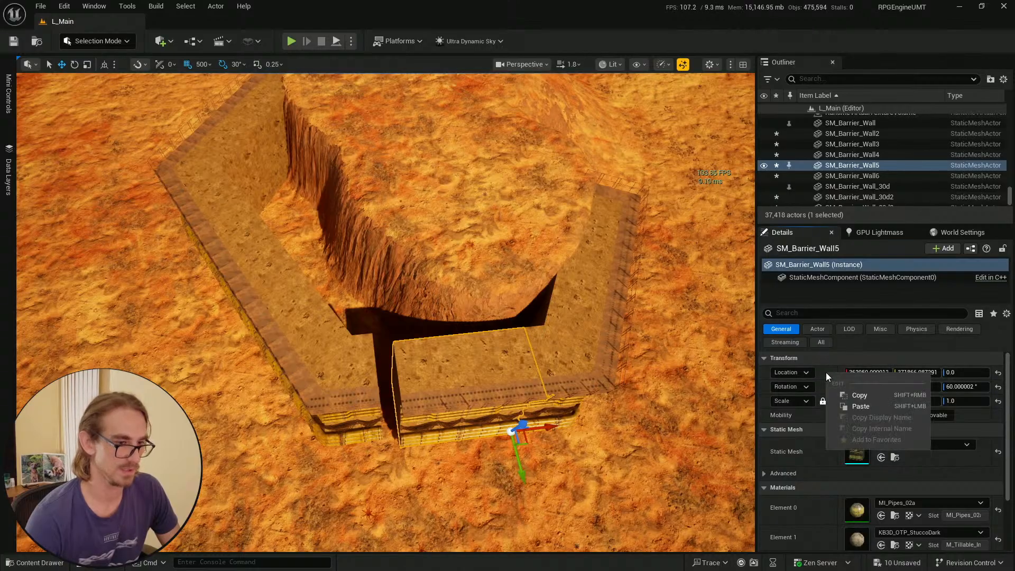
pyautogui.click(851, 404)
pyautogui.moveTo(562, 436); pyautogui.dragTo(530, 428)
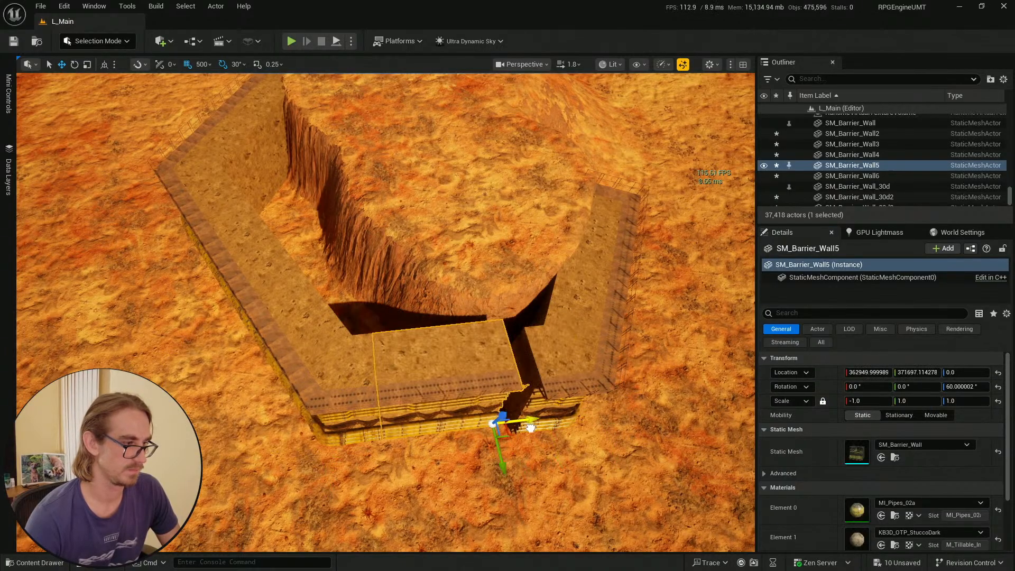
# Paste the 60° straight piece's location onto the mirrored 30° corner piece
pyautogui.click(580, 362)
pyautogui.click(491, 365)
pyautogui.moveTo(491, 365); pyautogui.dragTo(441, 365, button='right')
pyautogui.rightClick(822, 373)
pyautogui.click(848, 394)
pyautogui.click(461, 381)
pyautogui.rightClick(819, 372)
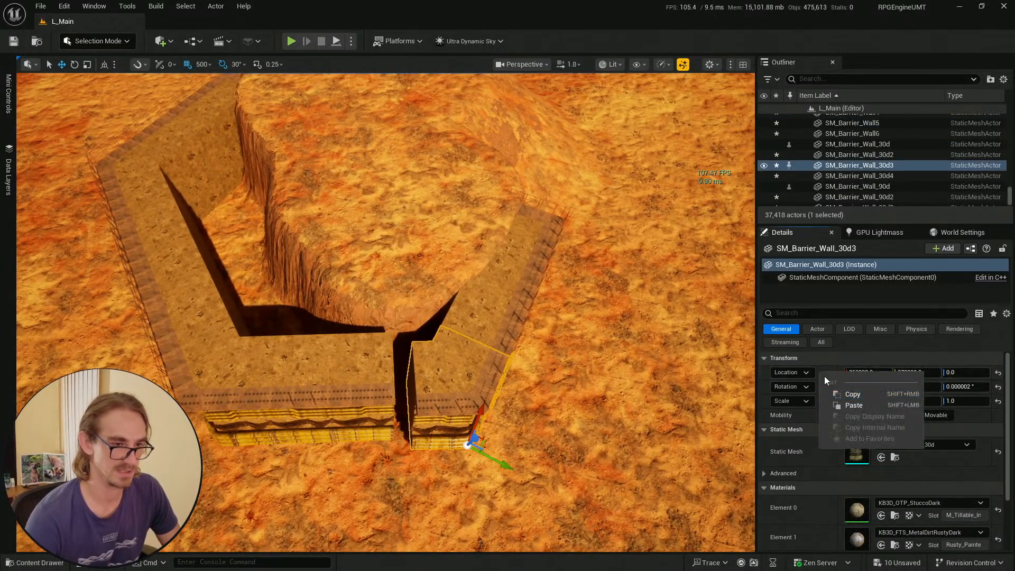
pyautogui.click(849, 404)
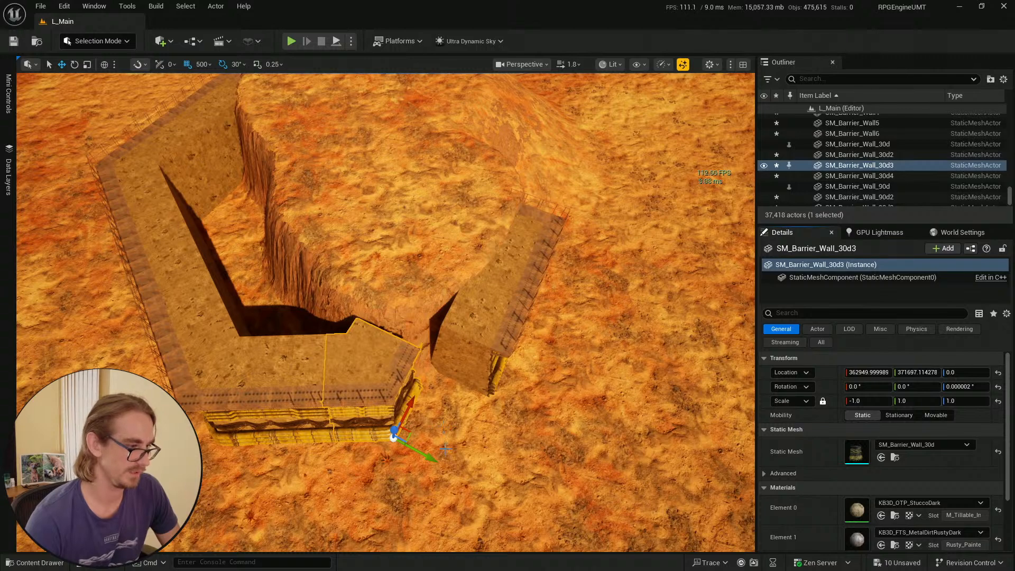
# Try moving the mirrored 30° corner piece across to meet the remaining mirrored straight wall, and undo the moves
pyautogui.scroll(5, 419, 408)
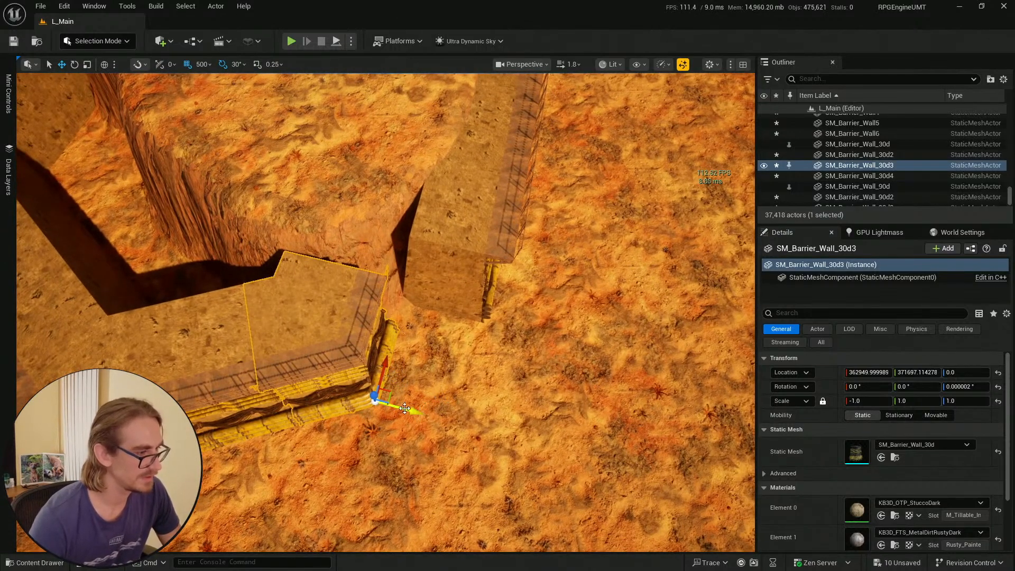
pyautogui.moveTo(390, 362); pyautogui.dragTo(470, 310)
pyautogui.moveTo(436, 342); pyautogui.dragTo(482, 395)
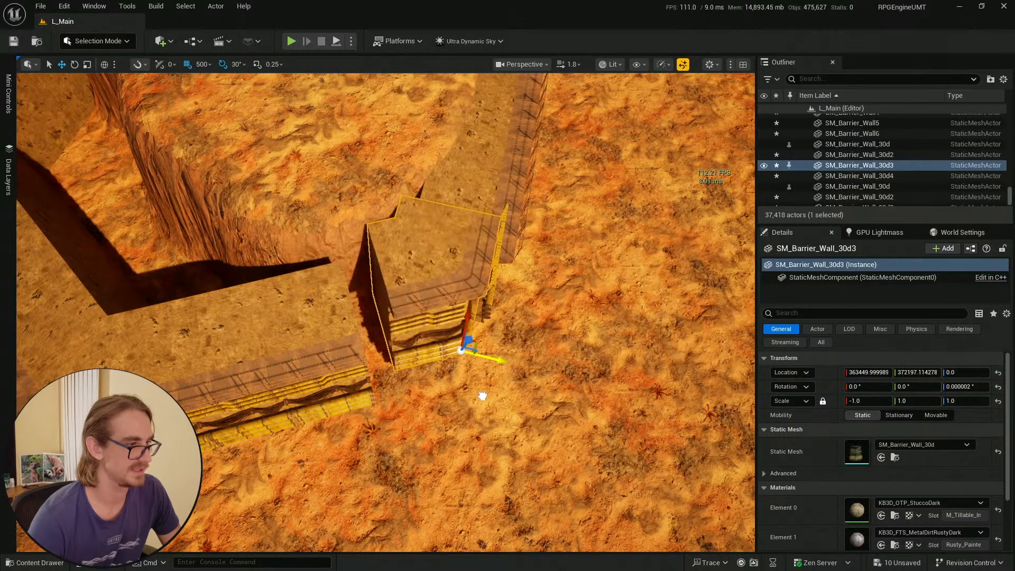
pyautogui.moveTo(471, 315); pyautogui.dragTo(448, 365)
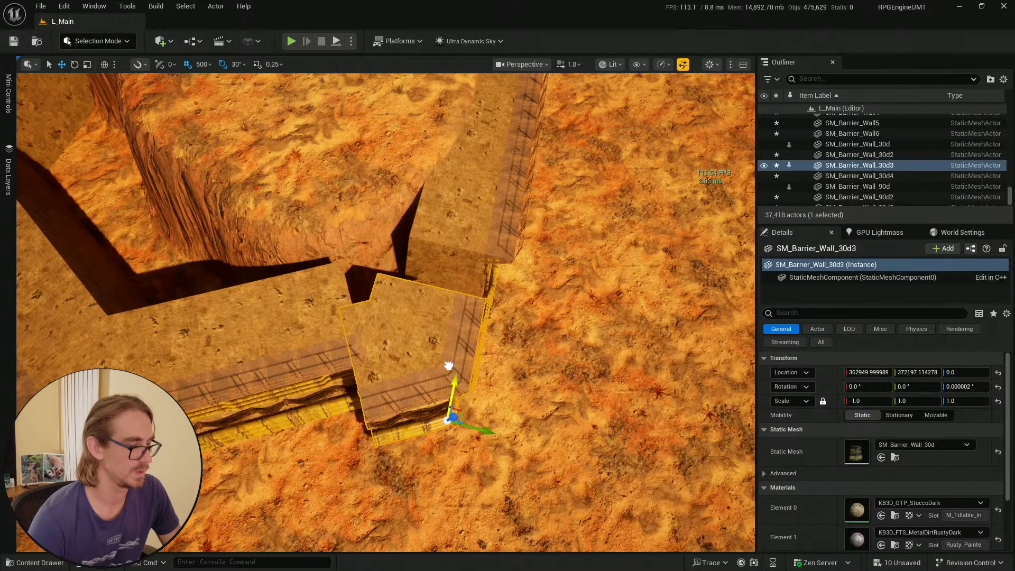
pyautogui.hotkey('ctrl', 'z')
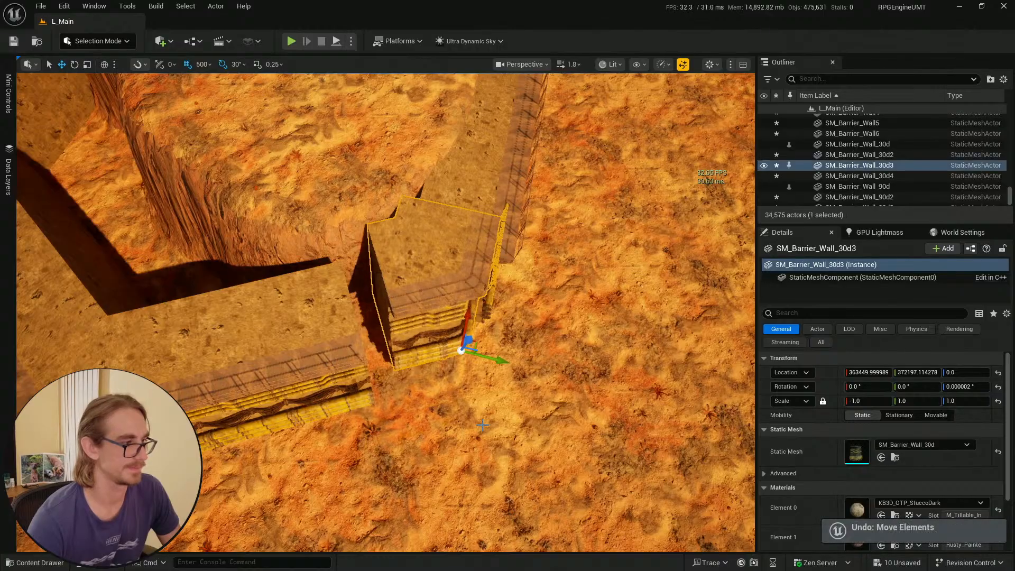
pyautogui.hotkey('ctrl', 'z')
pyautogui.hotkey('ctrl', 'z')
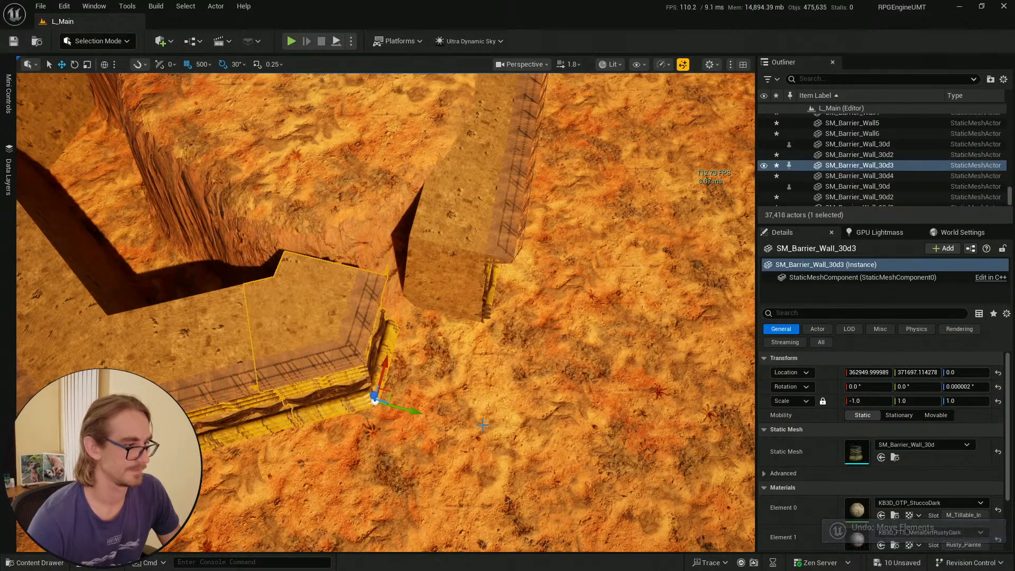
# Delete the mirrored 30° corner piece along with the straight and end pieces of the old mirrored wall beside the mesa
pyautogui.press('s')
pyautogui.moveTo(530, 411); pyautogui.dragTo(523, 398, button='right')
pyautogui.press('w')
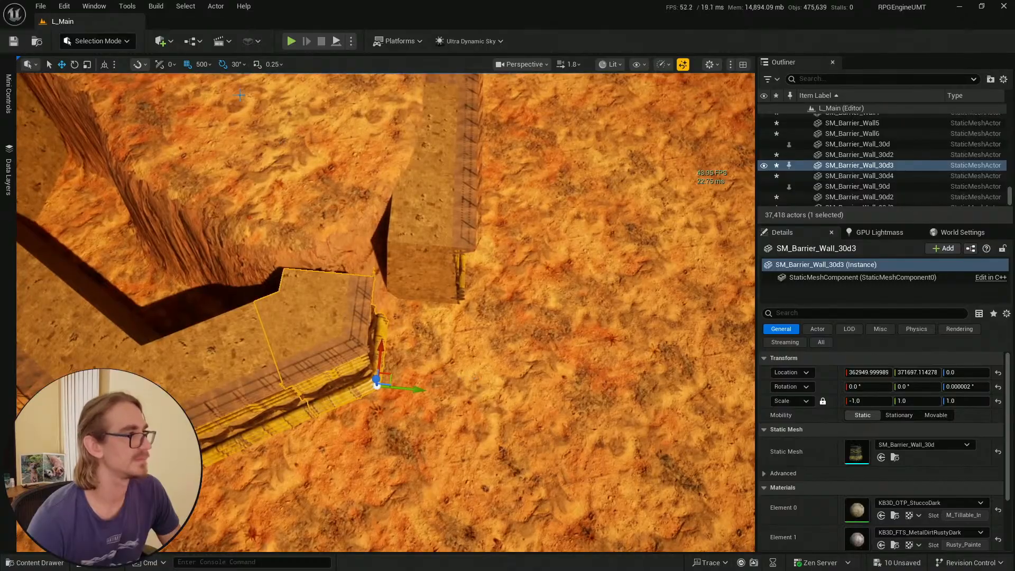
pyautogui.press('s')
pyautogui.moveTo(467, 190); pyautogui.dragTo(461, 175, button='right')
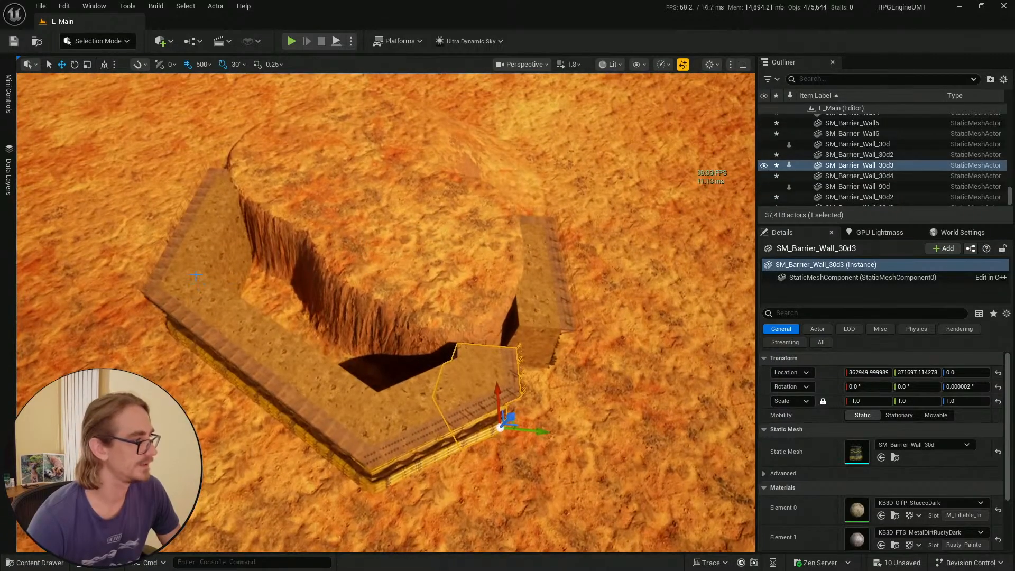
pyautogui.press('Delete')
pyautogui.click(540, 324)
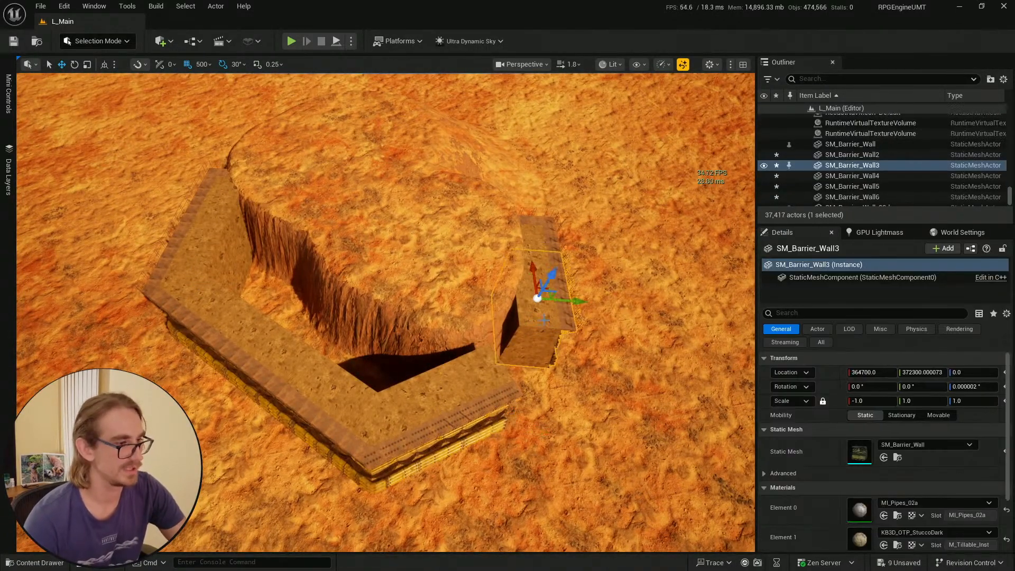
pyautogui.press('Delete')
pyautogui.click(538, 264)
pyautogui.press('Delete')
# Duplicate the end, 30° corner and straight pieces of the original wall across to the mesa's open side
pyautogui.moveTo(537, 265); pyautogui.dragTo(260, 247, button='right')
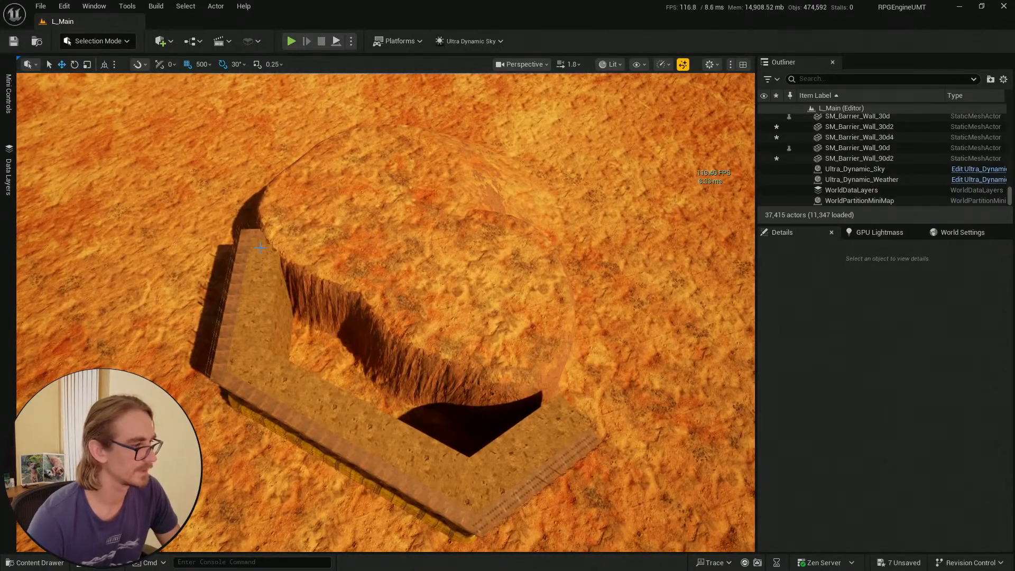
pyautogui.click(262, 361)
pyautogui.keyDown('ctrl'); pyautogui.click(275, 280); pyautogui.keyUp('ctrl')
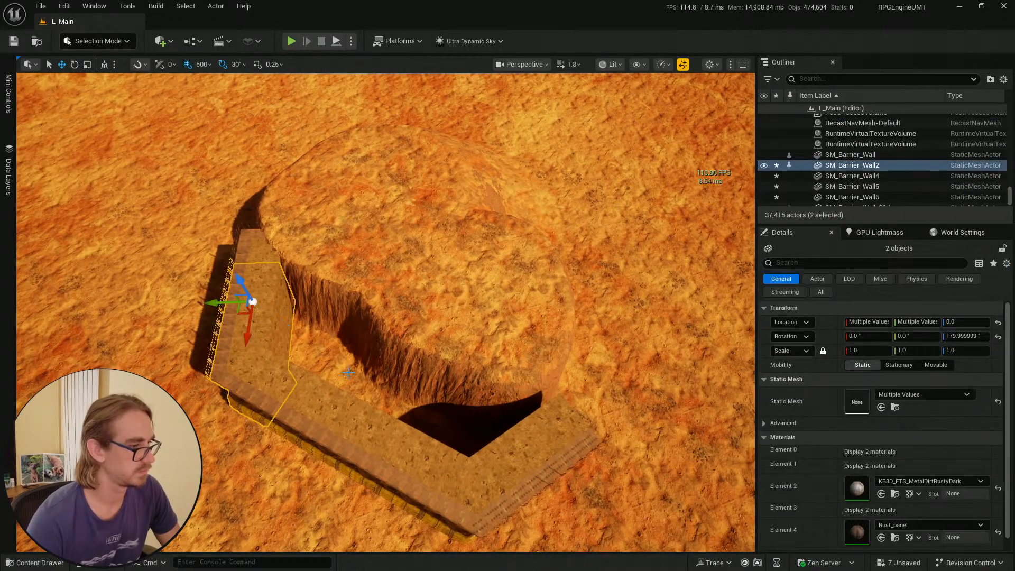
pyautogui.keyDown('ctrl'); pyautogui.click(317, 402); pyautogui.keyUp('ctrl')
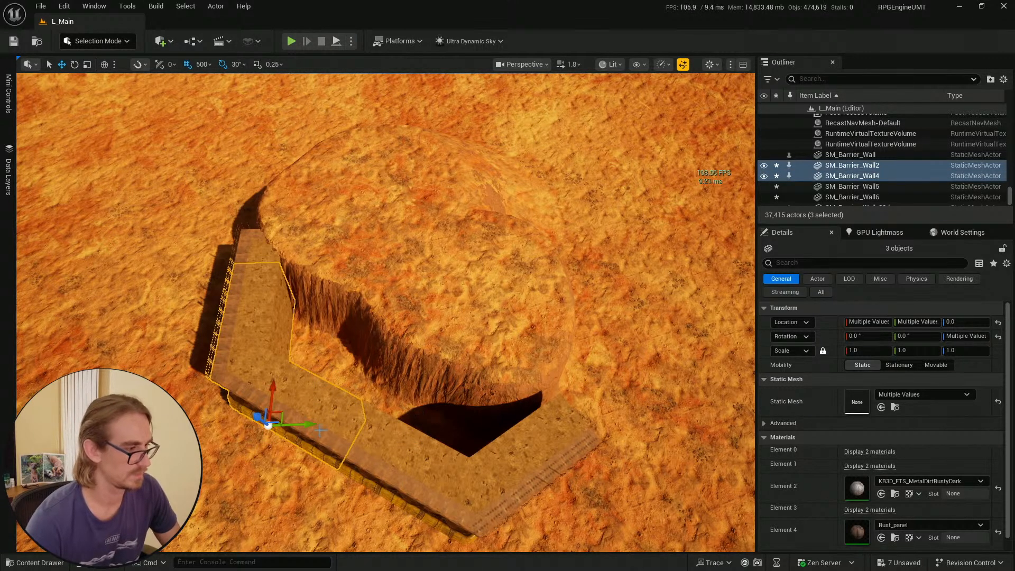
pyautogui.keyDown('alt'); pyautogui.moveTo(321, 430); pyautogui.dragTo(649, 425); pyautogui.keyUp('alt')
# Try mirroring the three duplicated wall pieces on the Y axis and sliding them against the remaining wall, and undo these changes
pyautogui.moveTo(523, 370); pyautogui.dragTo(571, 383, button='right')
pyautogui.rightClick(523, 370)
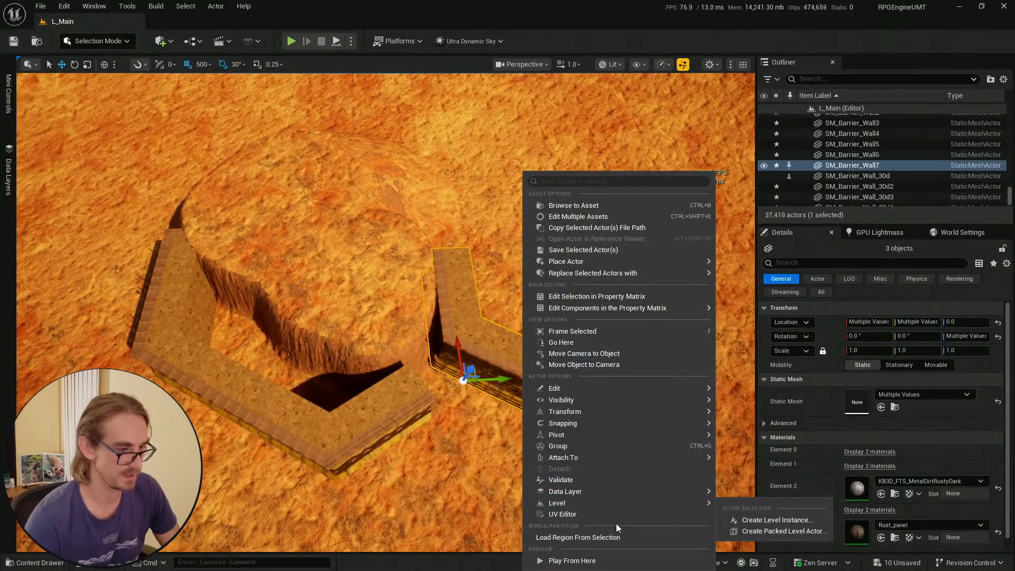
pyautogui.moveTo(589, 413)
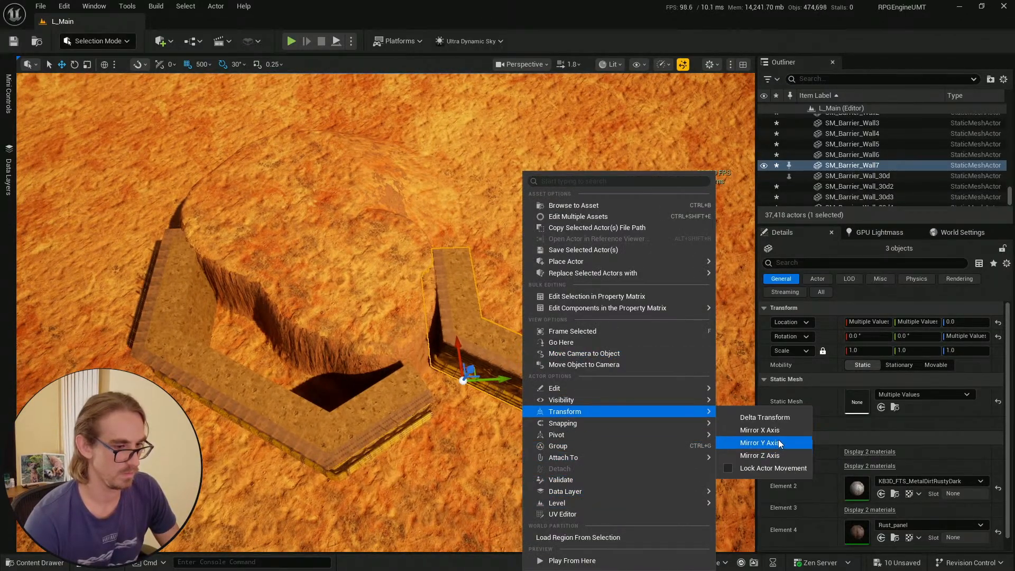
pyautogui.click(779, 443)
pyautogui.press('f')
pyautogui.moveTo(468, 370); pyautogui.dragTo(497, 362)
pyautogui.moveTo(468, 318); pyautogui.dragTo(508, 338, button='right')
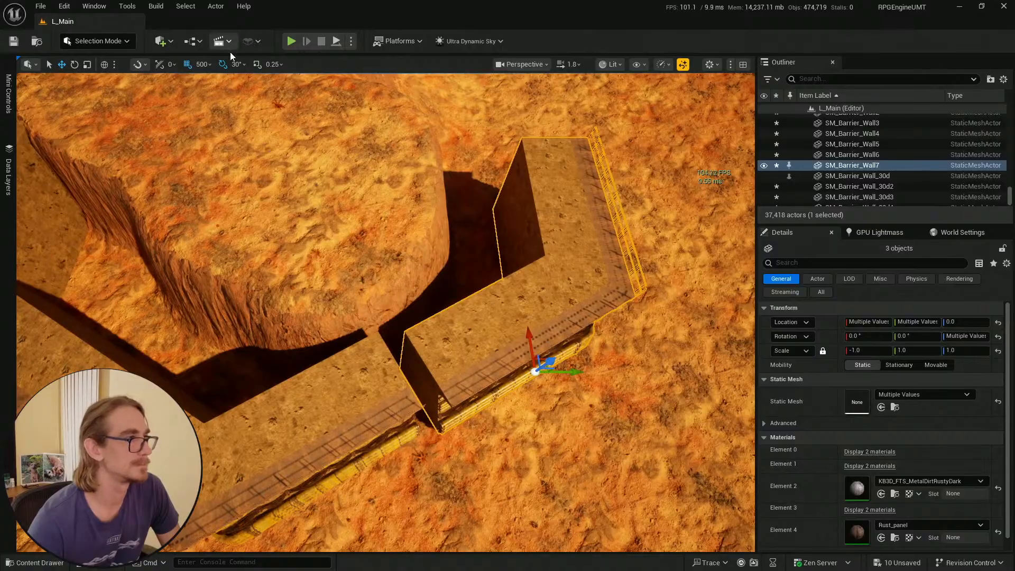
pyautogui.click(207, 66)
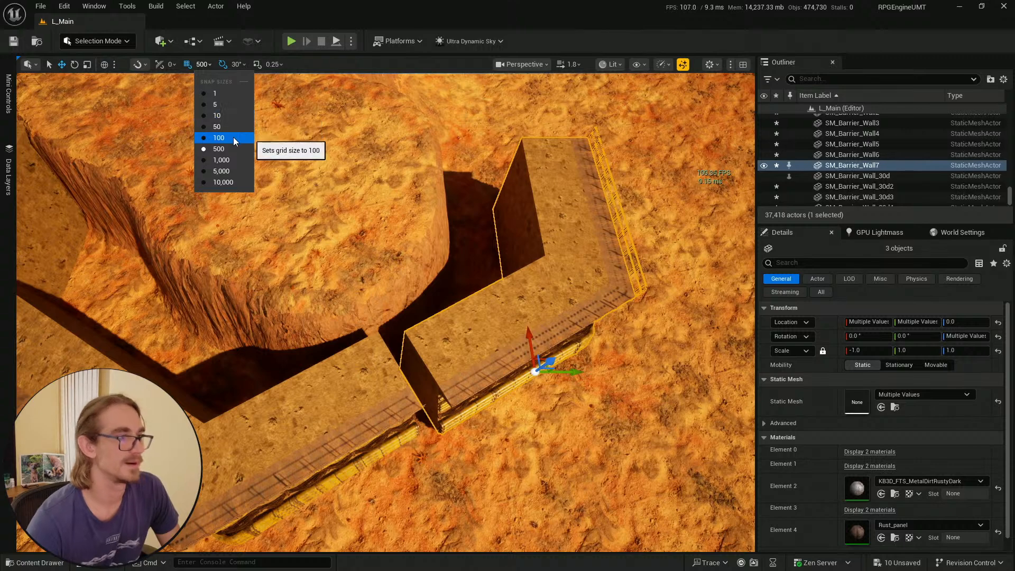
pyautogui.moveTo(513, 173); pyautogui.dragTo(517, 178, button='right')
pyautogui.hotkey('ctrl', 'z')
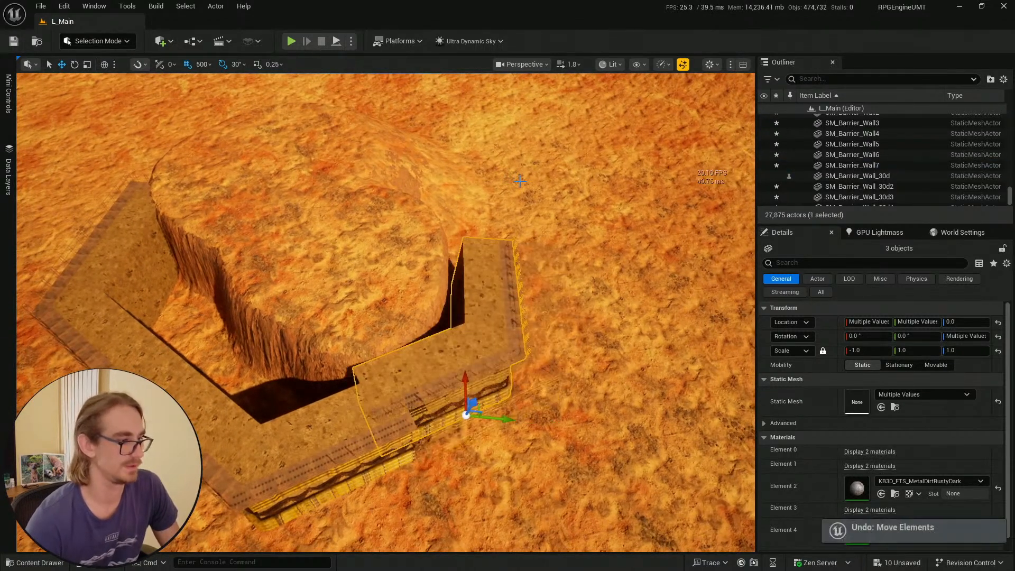
pyautogui.hotkey('ctrl', 'z')
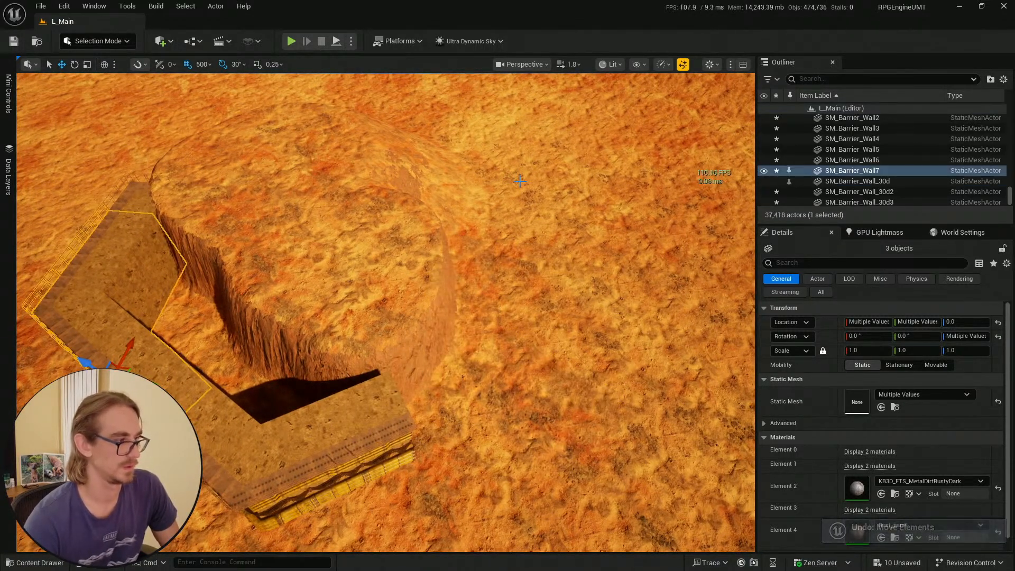
# Set position snapping to 100, move the three duplicated wall pieces across to the open side, and mirror them on the Y axis
pyautogui.click(202, 64)
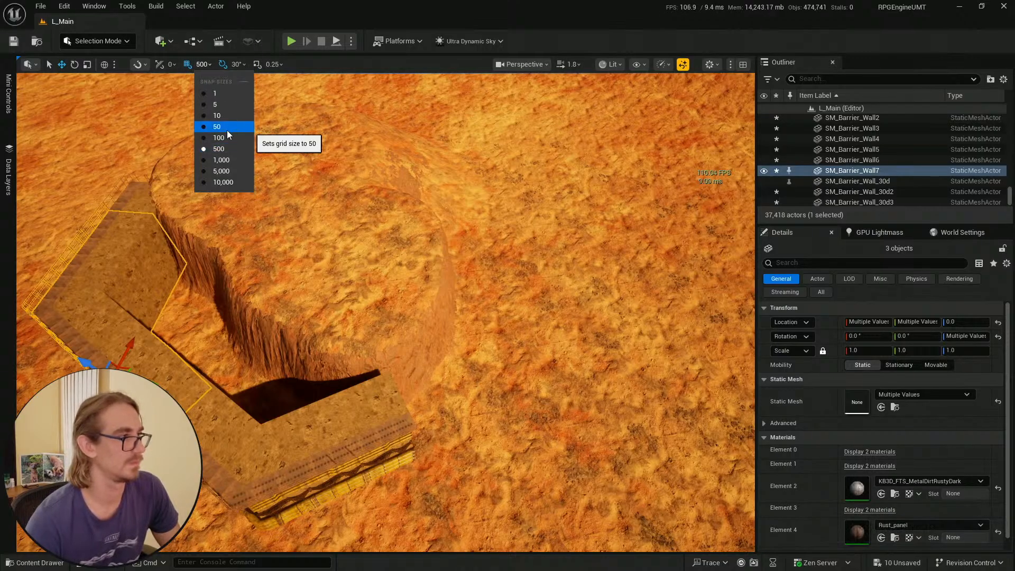
pyautogui.click(226, 131)
pyautogui.moveTo(146, 378); pyautogui.dragTo(558, 461)
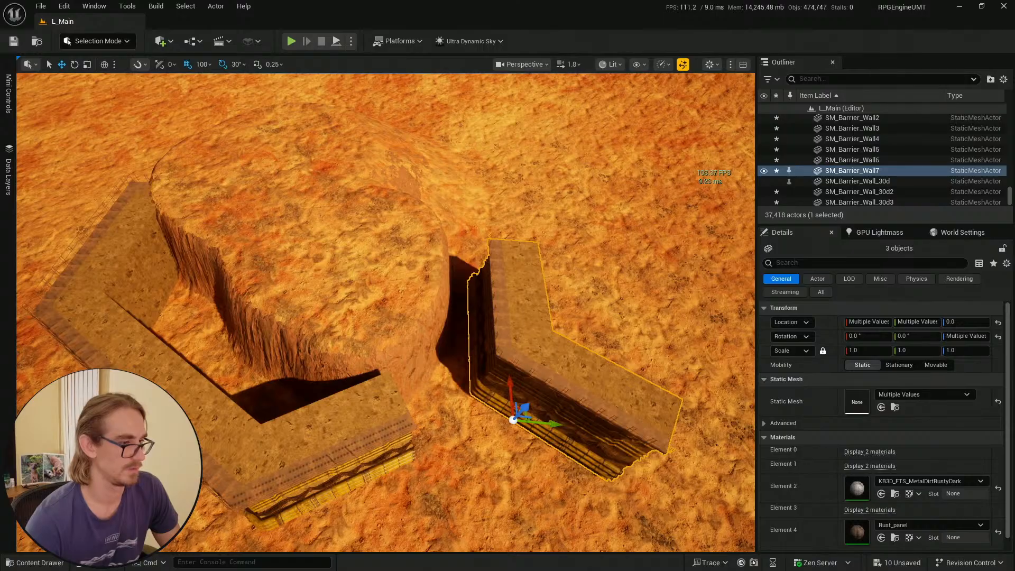
pyautogui.rightClick(542, 359)
pyautogui.moveTo(622, 410)
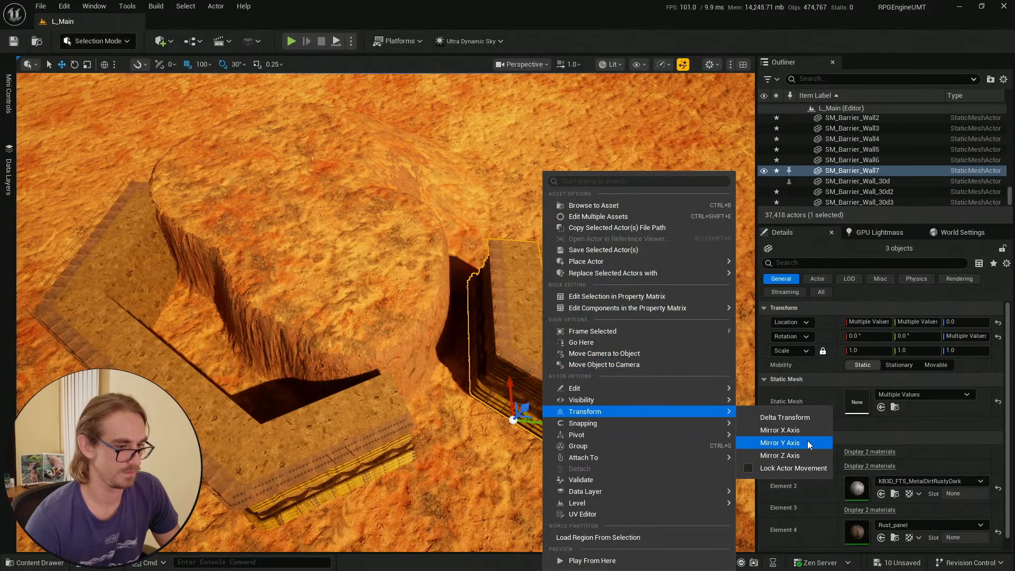
pyautogui.click(808, 444)
# Slide the mirrored wall pieces in 100-unit increments toward the end of the remaining straight wall
pyautogui.moveTo(556, 426); pyautogui.dragTo(538, 422)
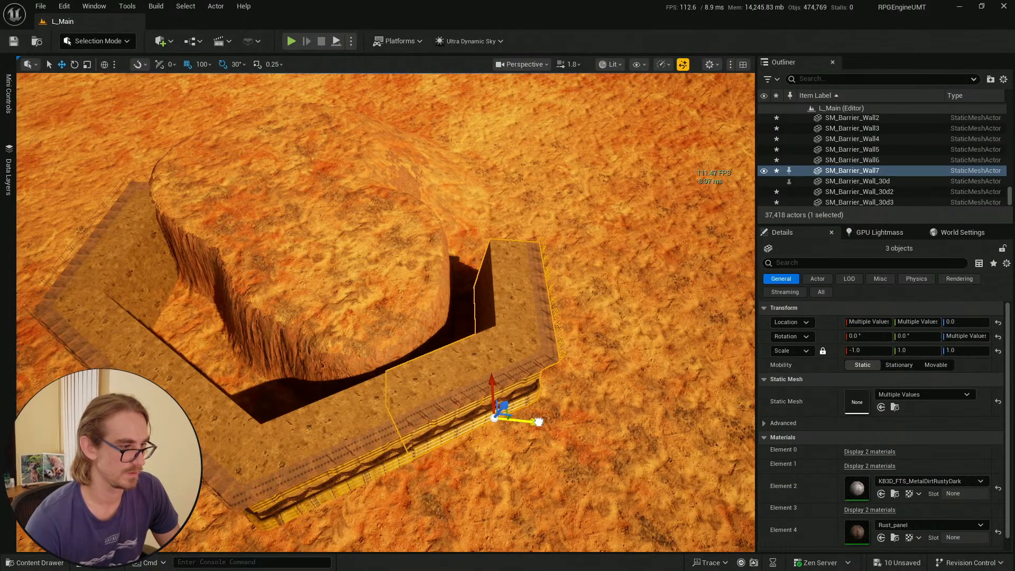
pyautogui.moveTo(539, 421)
pyautogui.mouseDown(button='right')
pyautogui.moveTo(539, 449)
pyautogui.moveTo(529, 450)
pyautogui.moveTo(343, 417)
pyautogui.moveTo(558, 417)
pyautogui.mouseUp(button='right')
pyautogui.hotkey('ctrl', '`')
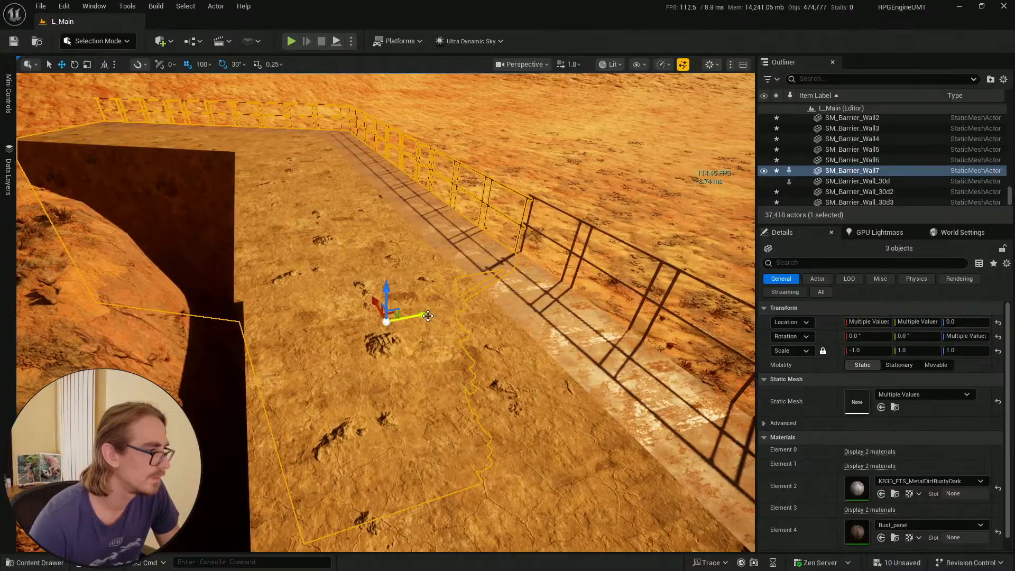
pyautogui.moveTo(432, 312); pyautogui.dragTo(431, 310)
pyautogui.moveTo(431, 311); pyautogui.dragTo(465, 365, button='right')
pyautogui.scroll(-3, 460, 355)
pyautogui.moveTo(401, 148); pyautogui.dragTo(394, 132)
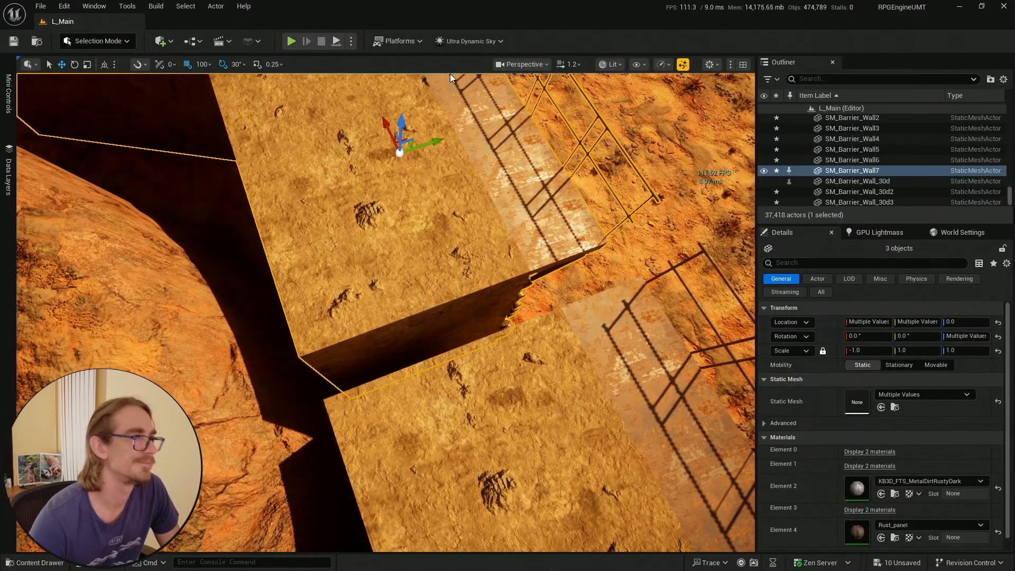
# Set position snapping to 10 and move the mirrored wall pieces closer to the adjoining straight wall
pyautogui.click(202, 64)
pyautogui.click(232, 117)
pyautogui.moveTo(392, 134); pyautogui.dragTo(442, 153)
pyautogui.moveTo(534, 231)
pyautogui.mouseDown(button='right')
pyautogui.moveTo(561, 233)
pyautogui.moveTo(534, 231)
pyautogui.mouseUp(button='right')
pyautogui.press('w')
pyautogui.scroll(-2, 534, 231)
# Set position snapping to 1, nudge the mirrored wall pieces flush with the adjoining wall, and clear the selection
pyautogui.click(200, 64)
pyautogui.click(212, 100)
pyautogui.moveTo(135, 294); pyautogui.dragTo(136, 295)
pyautogui.moveTo(174, 294); pyautogui.dragTo(100, 294, button='right')
pyautogui.press('w')
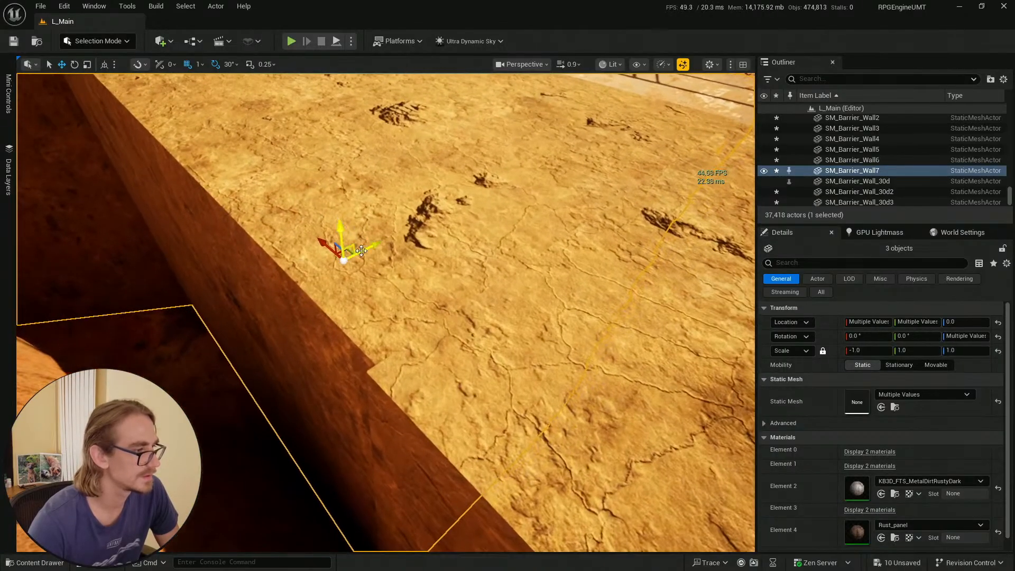
pyautogui.moveTo(371, 247); pyautogui.dragTo(369, 250)
pyautogui.moveTo(369, 250); pyautogui.dragTo(753, 265, button='right')
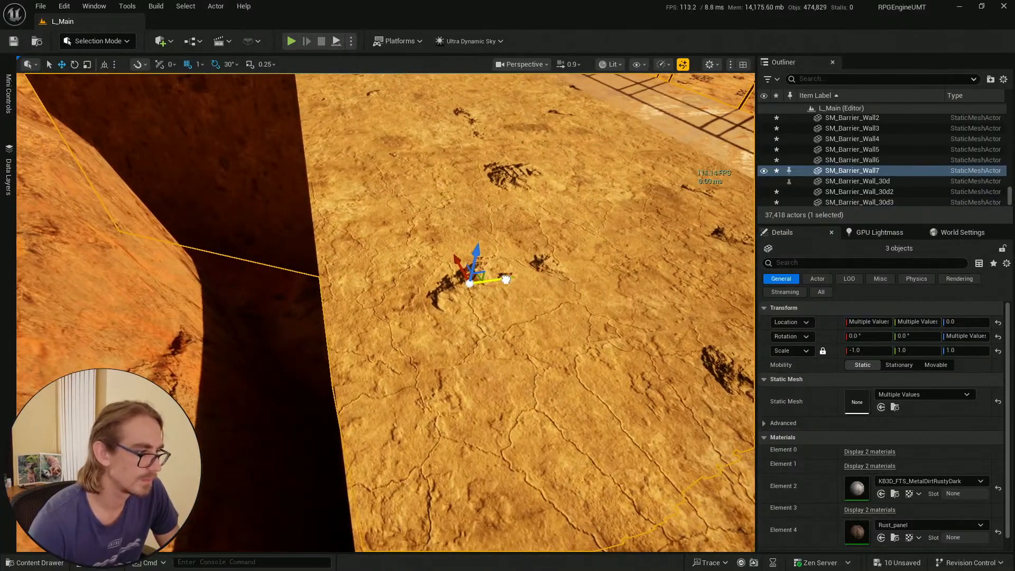
pyautogui.press('Escape')
pyautogui.moveTo(510, 286); pyautogui.dragTo(491, 327, button='right')
pyautogui.scroll(-10, 385, 312)
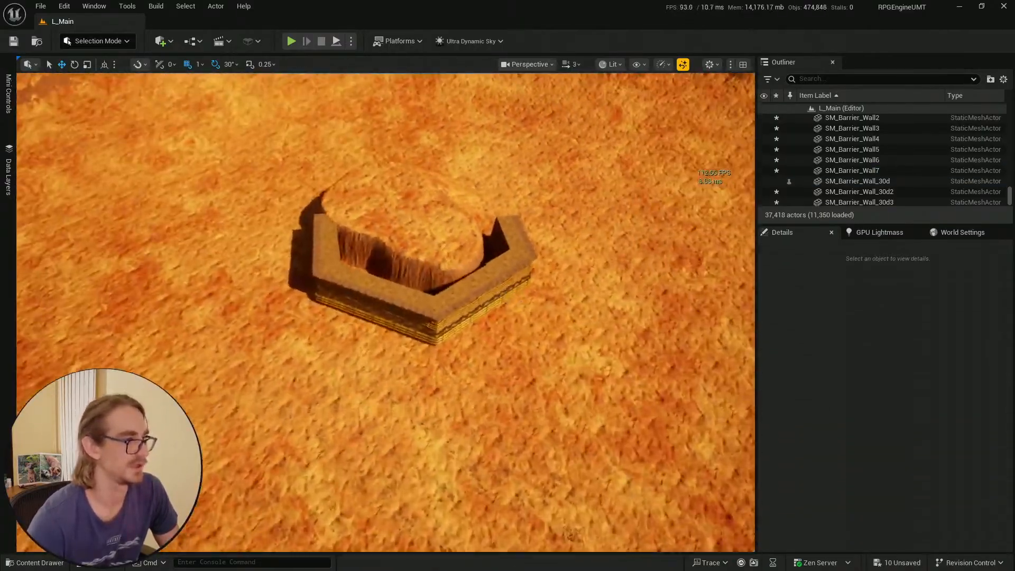
# Move the spare SM_Barrier_Wall_90d2 corner piece farther away from the wall enclosure
pyautogui.moveTo(491, 341); pyautogui.dragTo(491, 370, button='right')
pyautogui.click(280, 356)
pyautogui.moveTo(282, 401); pyautogui.dragTo(119, 356)
pyautogui.moveTo(119, 356); pyautogui.dragTo(137, 370, button='right')
pyautogui.moveTo(418, 232); pyautogui.dragTo(429, 229, button='right')
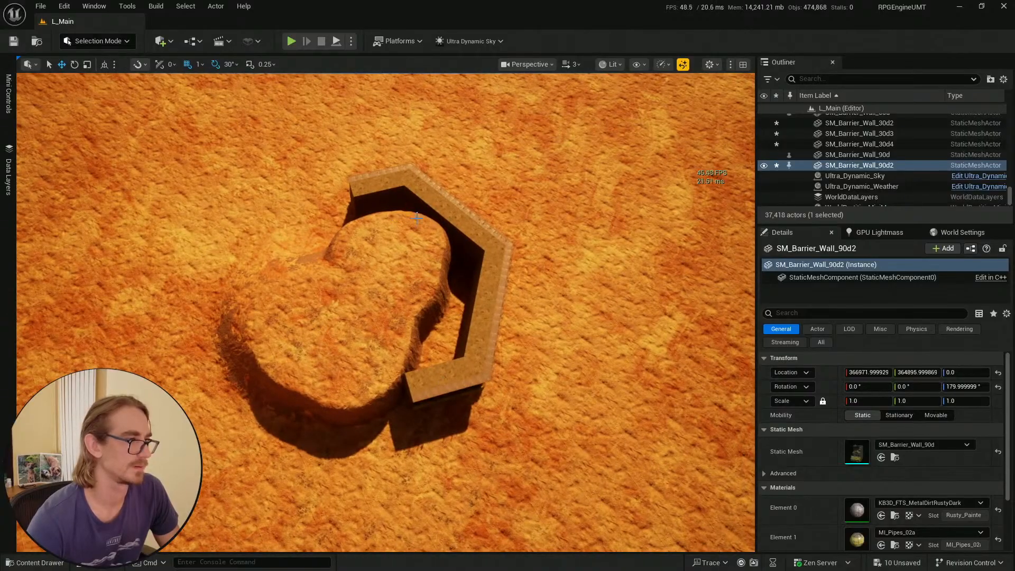
# Duplicate all nine wall pieces of the half enclosure and set position snapping to 100
pyautogui.click(377, 185)
pyautogui.keyDown('ctrl'); pyautogui.click(417, 182); pyautogui.keyUp('ctrl')
pyautogui.keyDown('ctrl'); pyautogui.click(450, 214); pyautogui.keyUp('ctrl')
pyautogui.keyDown('ctrl'); pyautogui.click(489, 267); pyautogui.keyUp('ctrl')
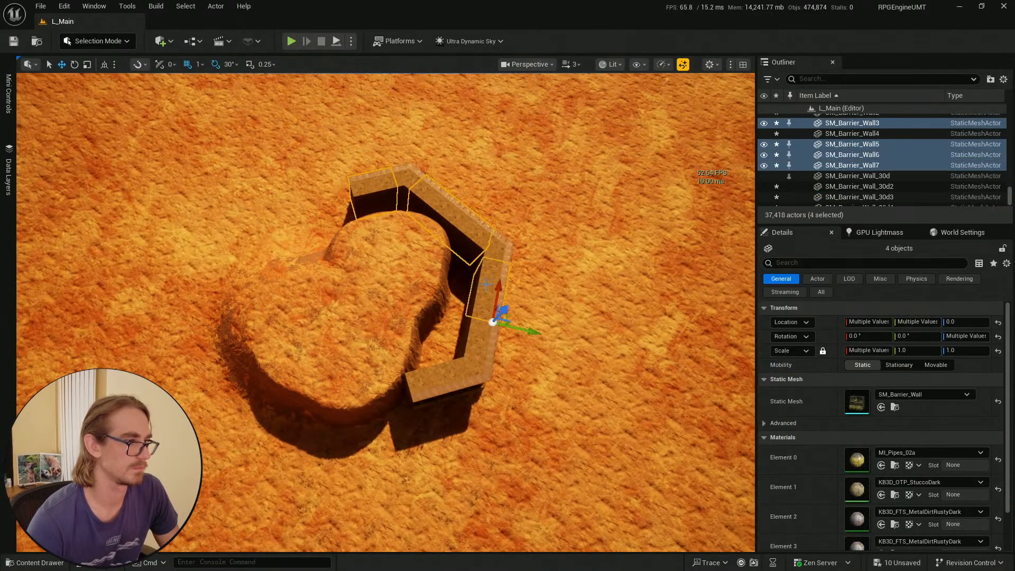
pyautogui.keyDown('ctrl'); pyautogui.click(501, 252); pyautogui.keyUp('ctrl')
pyautogui.keyDown('ctrl'); pyautogui.click(493, 358); pyautogui.keyUp('ctrl')
pyautogui.keyDown('ctrl'); pyautogui.click(473, 356); pyautogui.keyUp('ctrl')
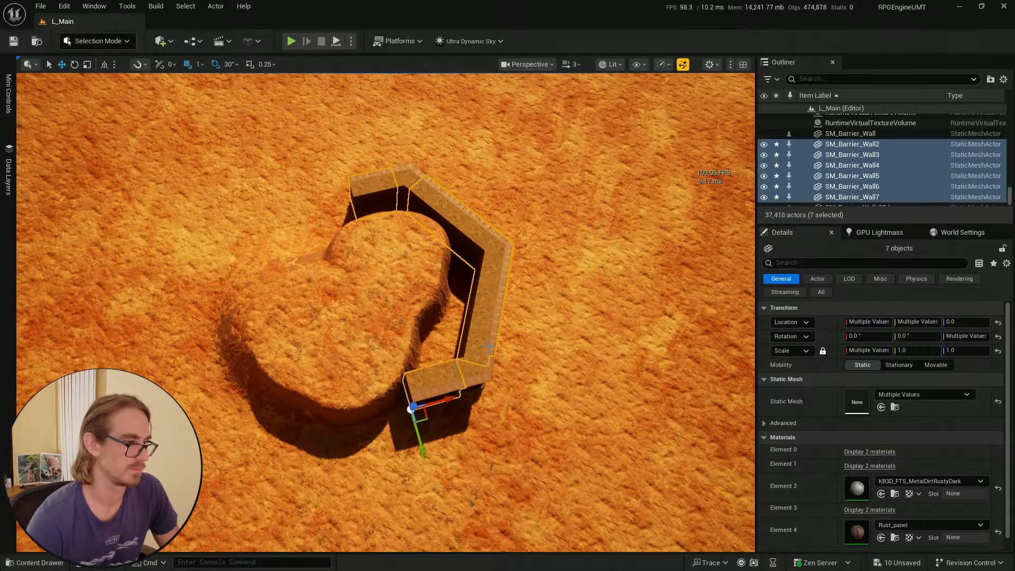
pyautogui.moveTo(509, 331); pyautogui.dragTo(530, 327, button='right')
pyautogui.keyDown('ctrl'); pyautogui.click(394, 180); pyautogui.keyUp('ctrl')
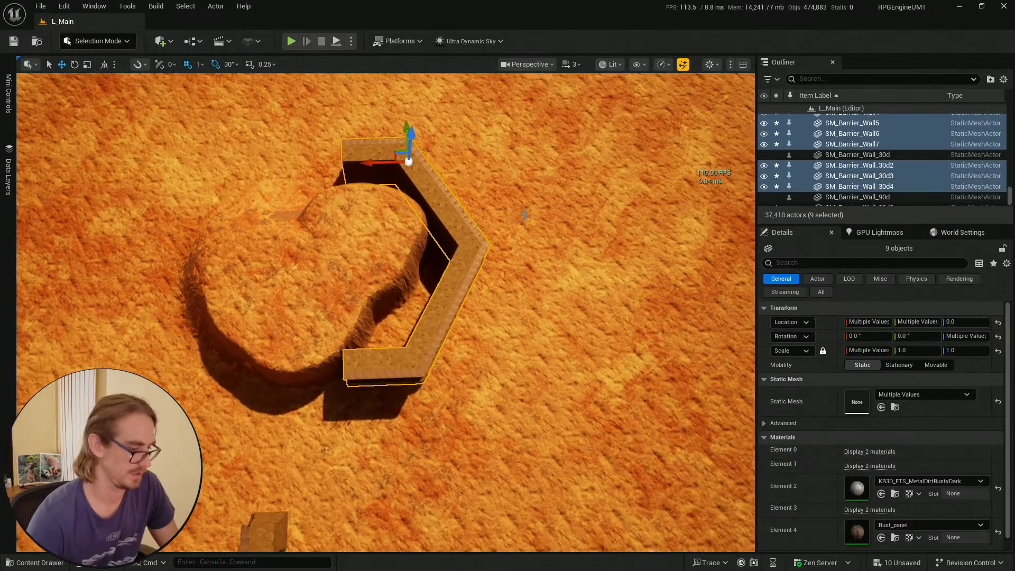
pyautogui.hotkey('ctrl', 'd')
pyautogui.press('e')
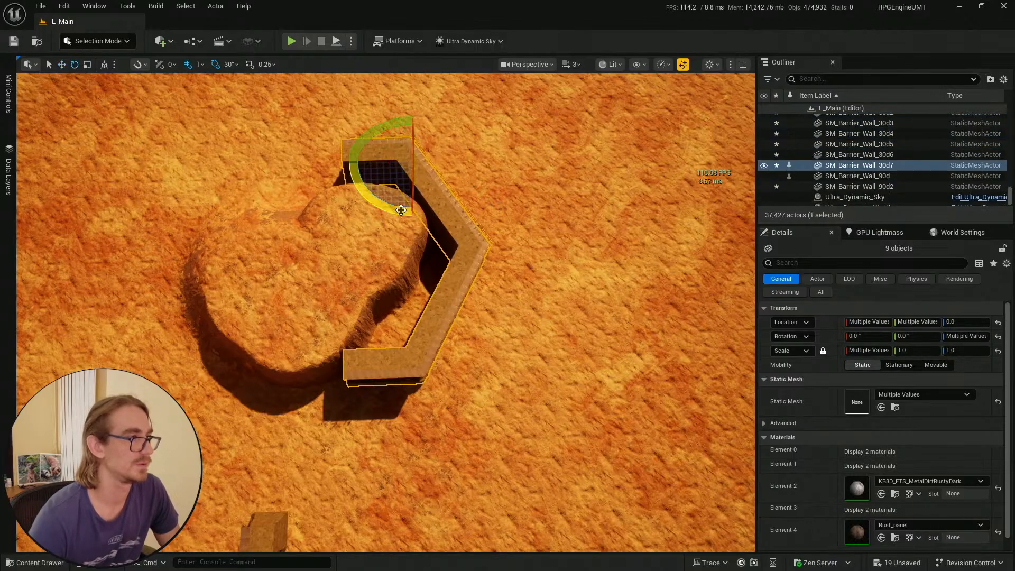
pyautogui.click(198, 64)
pyautogui.click(233, 138)
# Try rotating the duplicated half enclosure with 30° snapping and moving it into place, and undo both changes
pyautogui.moveTo(392, 207); pyautogui.dragTo(296, 174)
pyautogui.press('w')
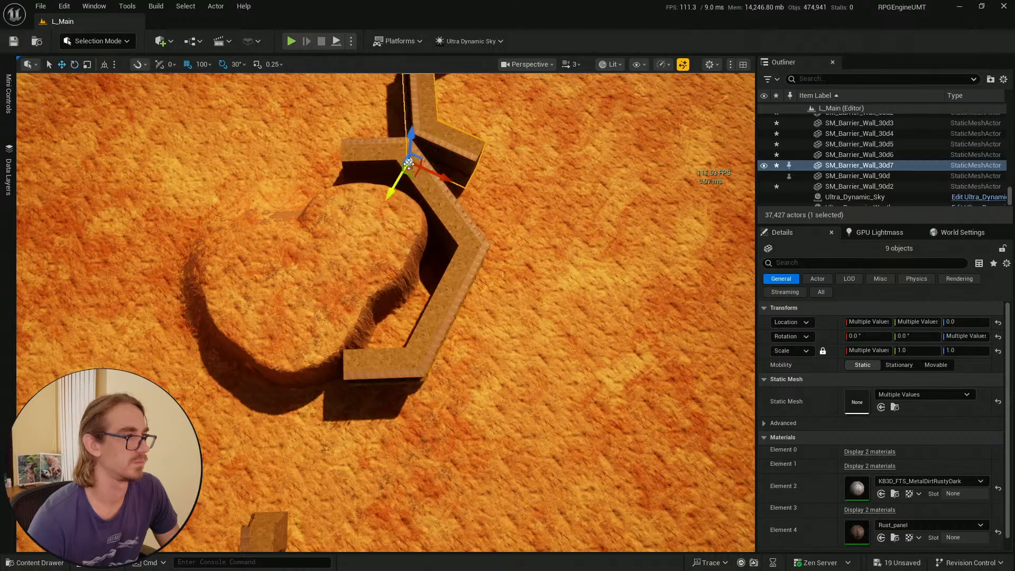
pyautogui.moveTo(400, 132); pyautogui.dragTo(417, 294)
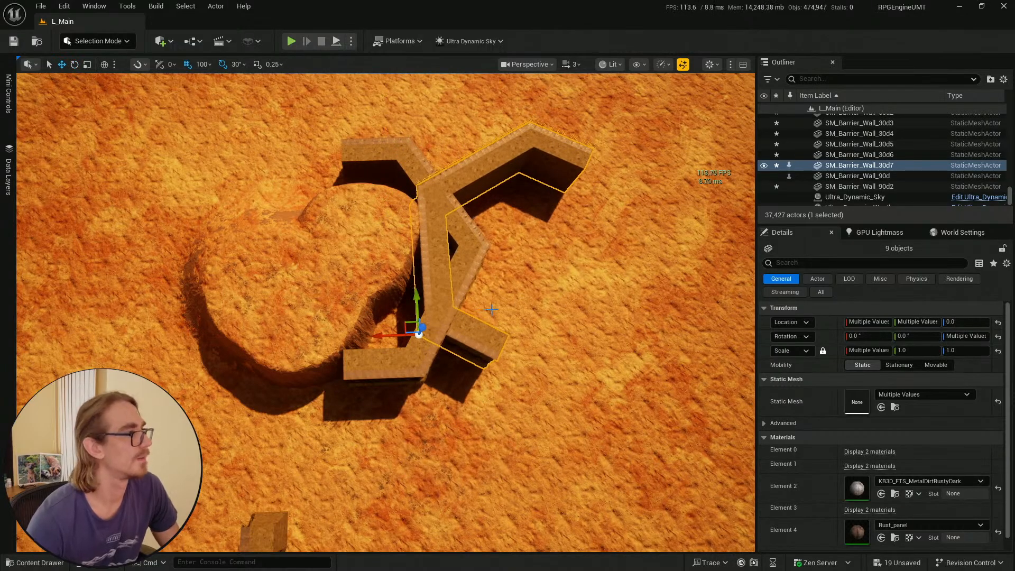
pyautogui.hotkey('ctrl', 'z')
pyautogui.hotkey('ctrl', 'z')
# Set rotation snapping to 45° and rotate the duplicated half enclosure by 180°
pyautogui.click(237, 68)
pyautogui.click(274, 141)
pyautogui.press('e')
pyautogui.keyDown('alt'); pyautogui.moveTo(365, 196); pyautogui.dragTo(322, 145); pyautogui.keyUp('alt')
pyautogui.keyDown('alt'); pyautogui.moveTo(451, 122); pyautogui.dragTo(443, 175); pyautogui.keyUp('alt')
pyautogui.press('w')
# Move the rotated half enclosure in 100-unit increments to the mesa's opposite side, lining its ends up with the original half
pyautogui.moveTo(408, 135); pyautogui.dragTo(429, 344)
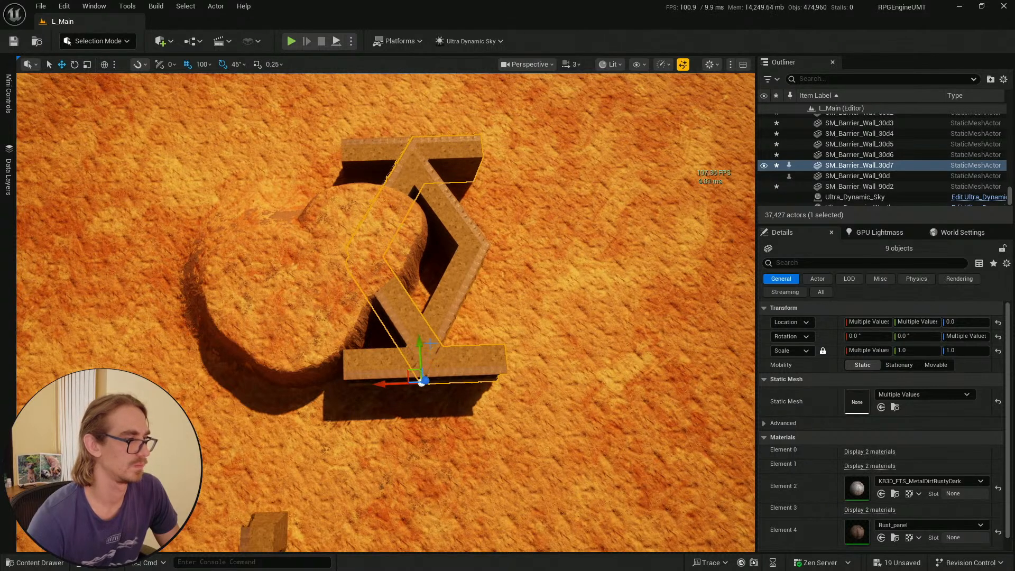
pyautogui.moveTo(395, 377); pyautogui.dragTo(230, 353)
pyautogui.moveTo(230, 353); pyautogui.dragTo(116, 307, button='right')
pyautogui.press('w')
pyautogui.scroll(-4, 230, 353)
pyautogui.press('s')
pyautogui.moveTo(405, 225); pyautogui.dragTo(370, 206, button='right')
pyautogui.press('w')
pyautogui.moveTo(454, 220); pyautogui.dragTo(457, 220)
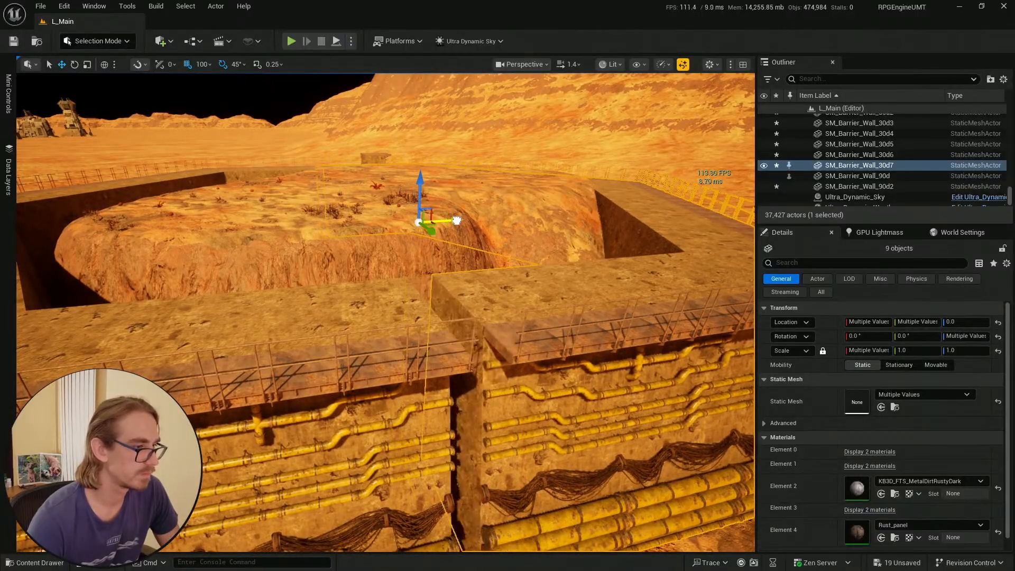
pyautogui.press('w')
pyautogui.moveTo(456, 220); pyautogui.dragTo(346, 251, button='right')
pyautogui.press('e')
pyautogui.scroll(-1, 426, 259)
pyautogui.press('s')
pyautogui.moveTo(458, 247); pyautogui.dragTo(458, 247, button='right')
# Set position snapping to 1, fine-tune the rotated half's alignment with the original walls, and clear the selection
pyautogui.click(209, 65)
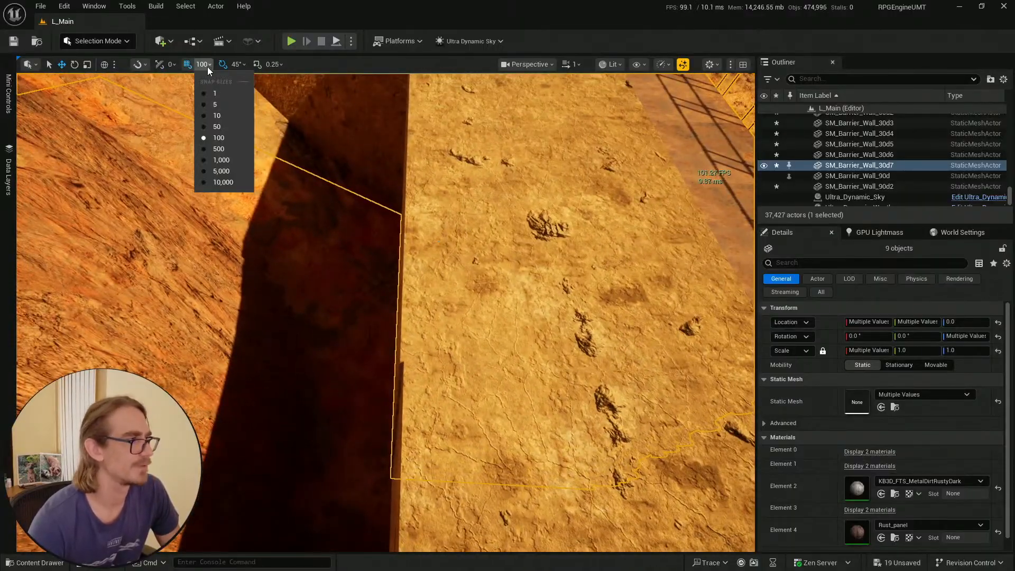
pyautogui.click(223, 94)
pyautogui.press('s')
pyautogui.scroll(-1, 296, 180)
pyautogui.moveTo(327, 201); pyautogui.dragTo(312, 170, button='right')
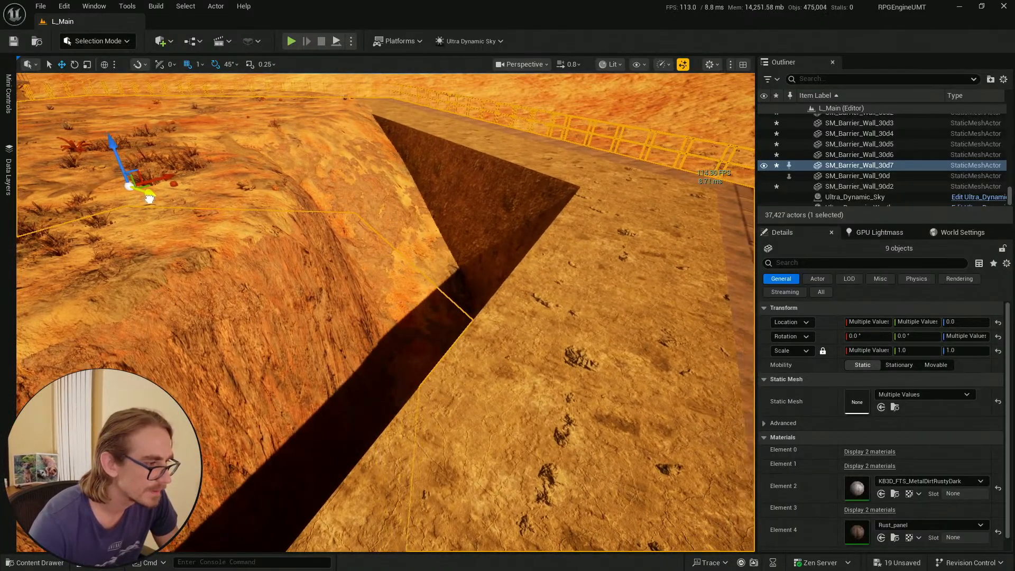
pyautogui.moveTo(149, 199); pyautogui.dragTo(262, 238, button='right')
pyautogui.press('w')
pyautogui.scroll(-1, 264, 238)
pyautogui.press('Escape')
# Examine the completed hexagonal wall enclosure from ground level, from a distance and up close, selecting individual wall pieces
pyautogui.moveTo(480, 323); pyautogui.dragTo(390, 252, button='right')
pyautogui.press('w')
pyautogui.scroll(3, 449, 253)
pyautogui.press('w')
pyautogui.scroll(4, 328, 296)
pyautogui.press('s')
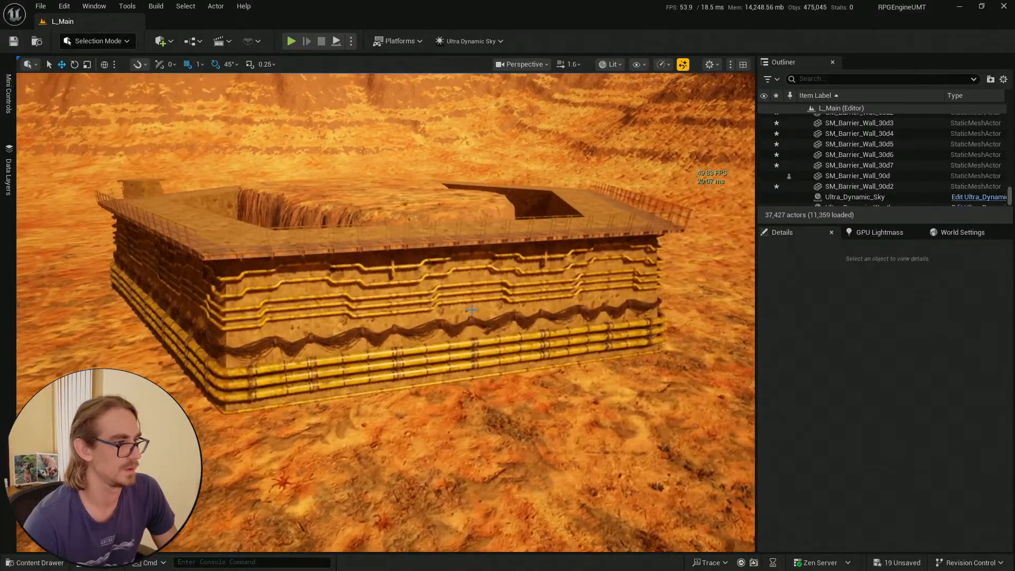
pyautogui.click(472, 310)
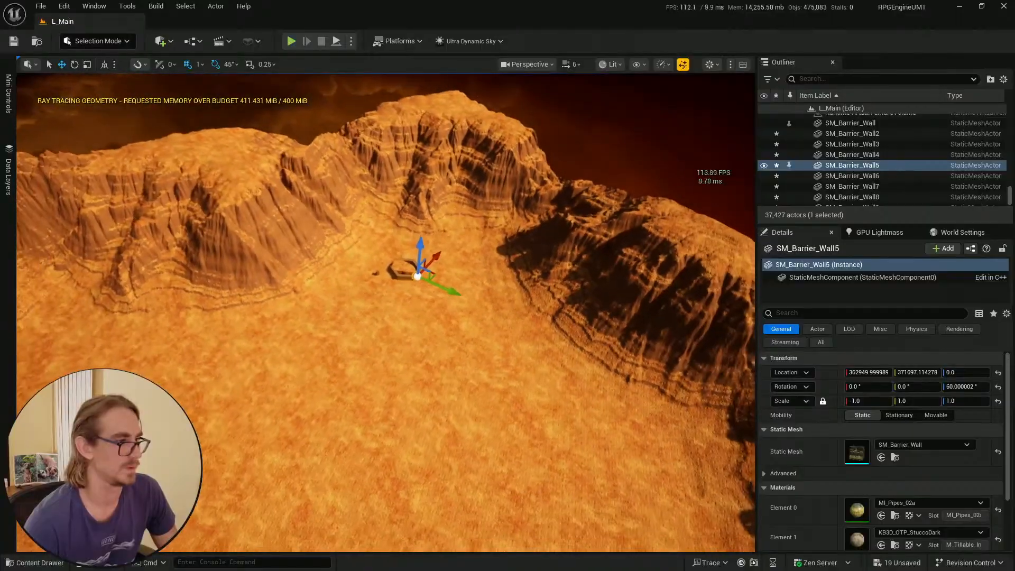
pyautogui.press('w')
pyautogui.scroll(-4, 386, 312)
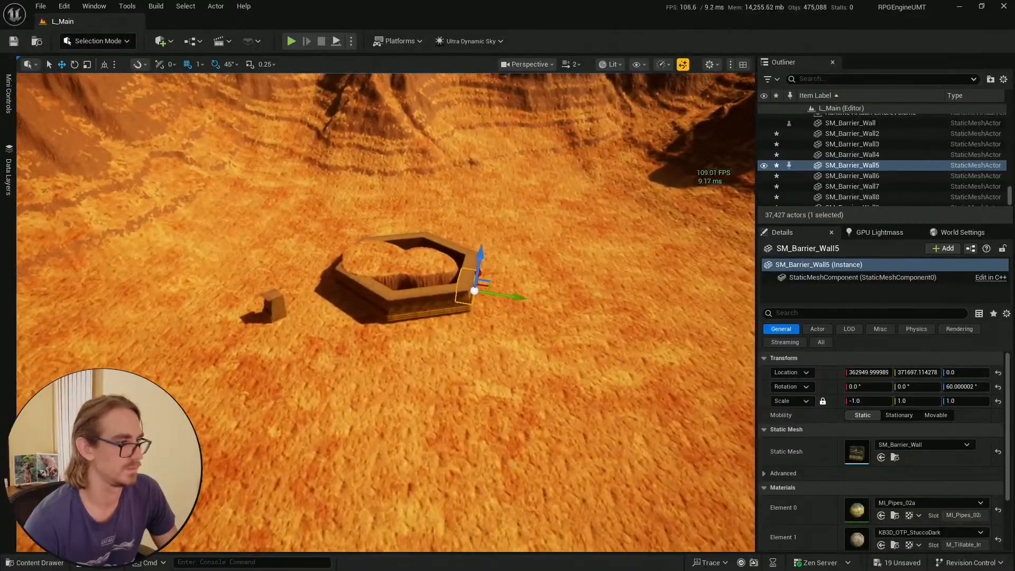
pyautogui.press('w')
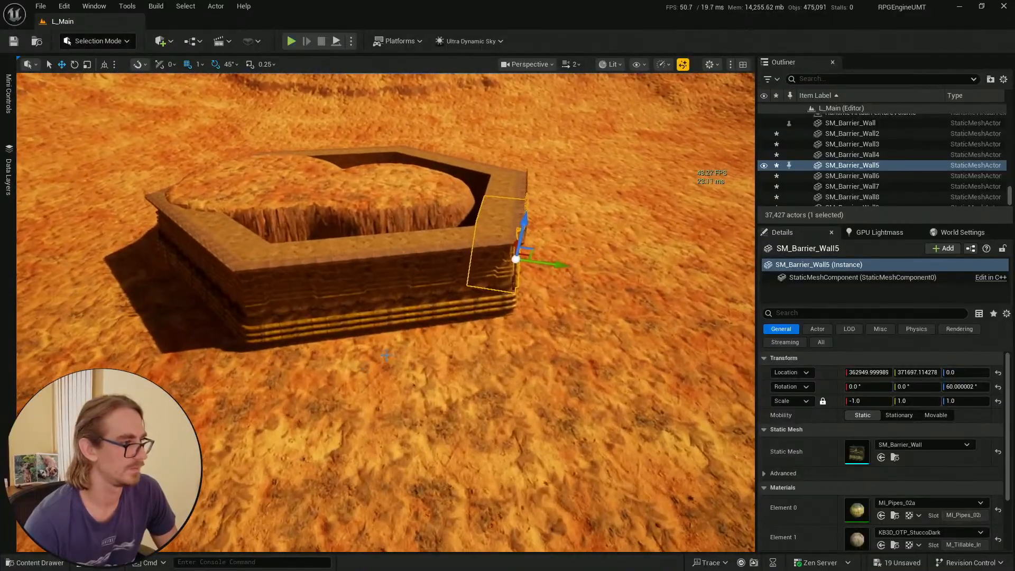
pyautogui.click(456, 305)
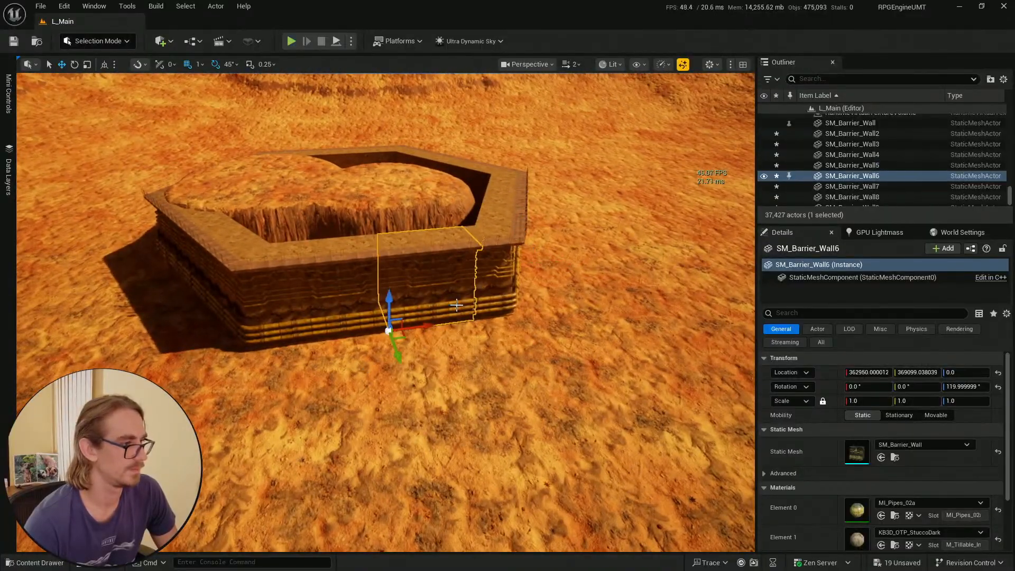
pyautogui.press('w')
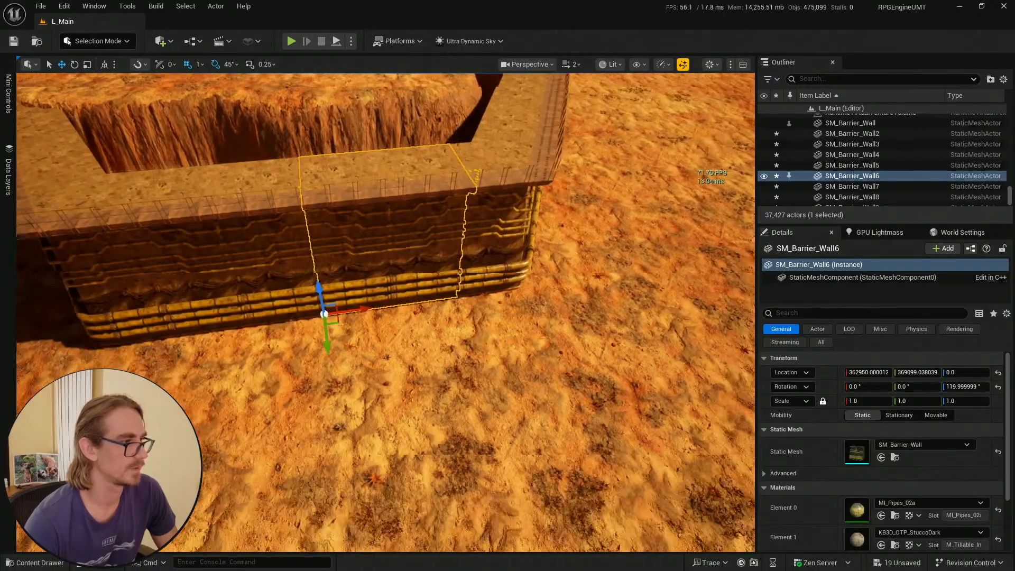
# Select the two middle SM_Barrier_Wall pieces on one side of the enclosure and move them outward to open an entrance gap
pyautogui.press('e')
pyautogui.moveTo(401, 228); pyautogui.dragTo(401, 280, button='right')
pyautogui.click(319, 254)
pyautogui.moveTo(319, 254); pyautogui.dragTo(343, 254, button='right')
pyautogui.press('a')
pyautogui.keyDown('shift'); pyautogui.click(457, 258); pyautogui.keyUp('shift')
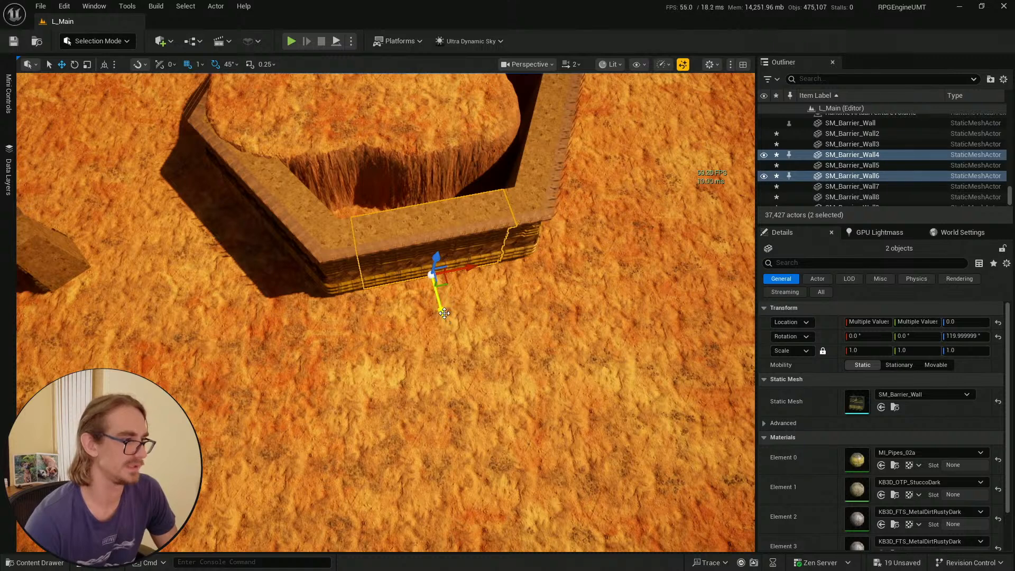
pyautogui.moveTo(441, 310); pyautogui.dragTo(517, 522)
# Try giving the spare SM_Barrier_Wall_90d piece the location of the wall end beside the gap and rotating it, and undo the changes
pyautogui.click(39, 256)
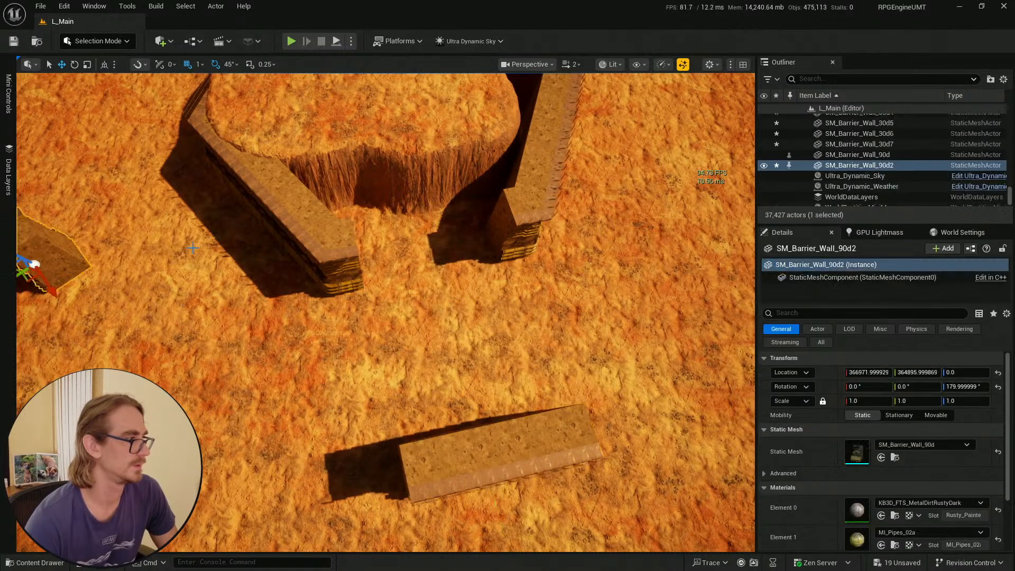
pyautogui.moveTo(38, 256); pyautogui.dragTo(32, 236, button='right')
pyautogui.press('a')
pyautogui.click(589, 272)
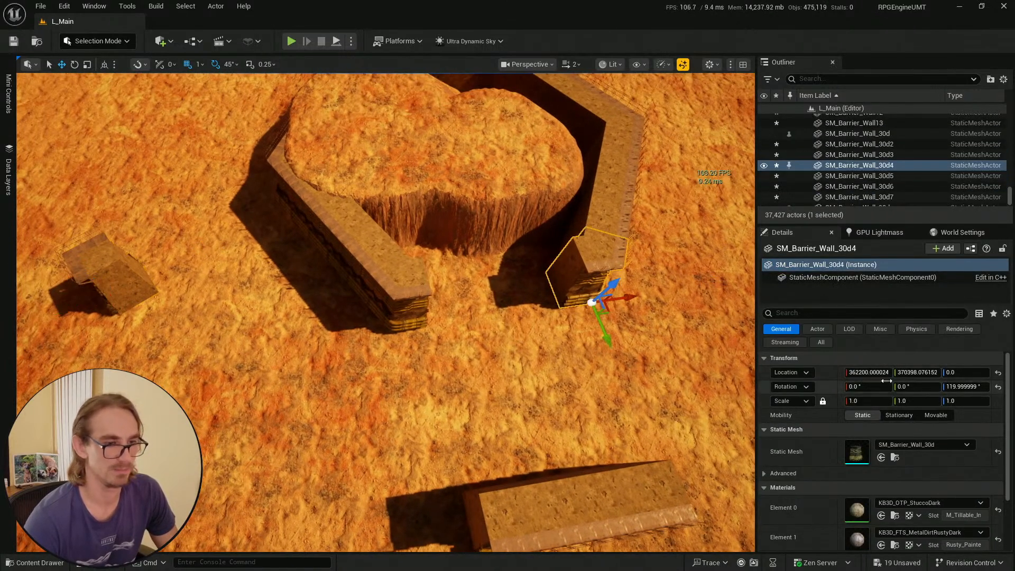
pyautogui.click(124, 276)
pyautogui.rightClick(830, 370)
pyautogui.click(830, 395)
pyautogui.press('f')
pyautogui.press('e')
pyautogui.moveTo(555, 341); pyautogui.dragTo(558, 364)
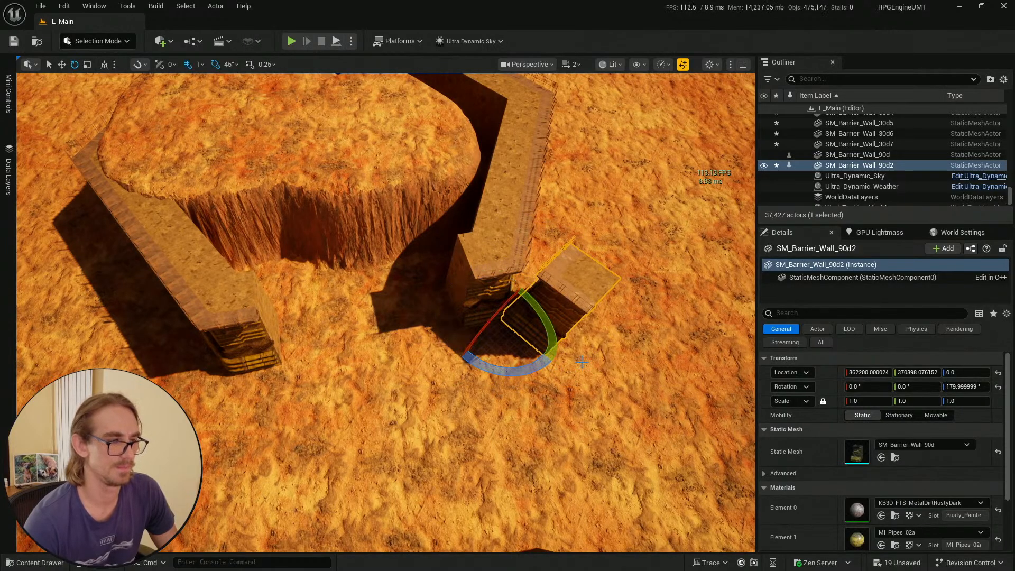
pyautogui.hotkey('ctrl', 'z')
pyautogui.hotkey('ctrl', 'z')
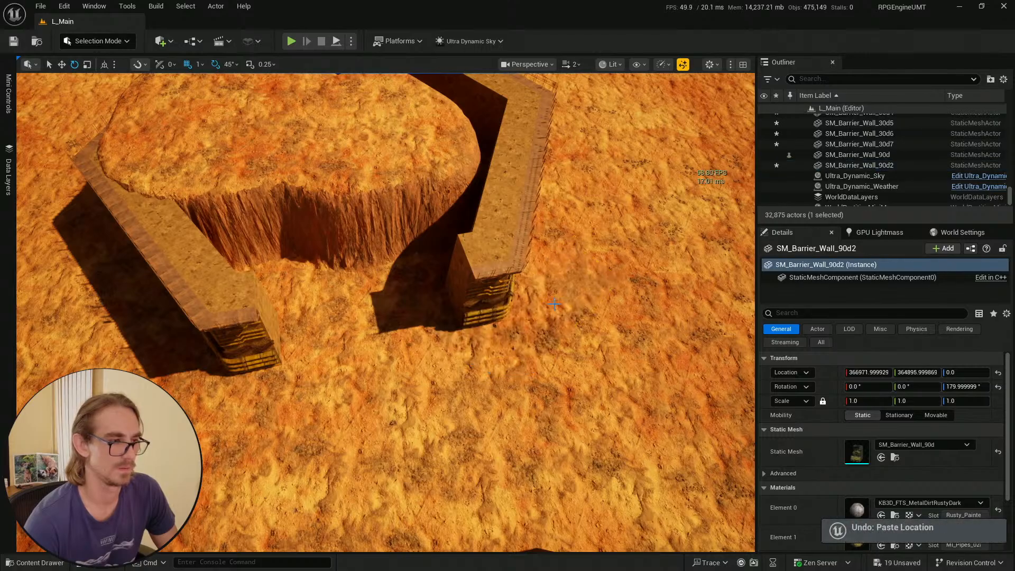
# Reset the rotation of the spare SM_Barrier_Wall_90d piece and move it in front of the entrance gap
pyautogui.press('s')
pyautogui.moveTo(449, 316); pyautogui.dragTo(351, 283, button='right')
pyautogui.press('w')
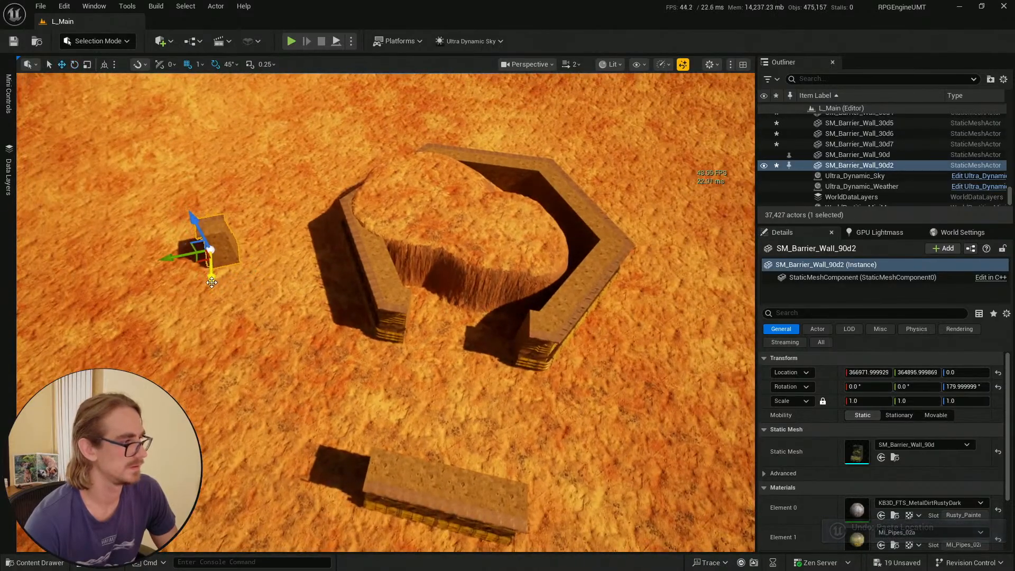
pyautogui.click(998, 388)
pyautogui.moveTo(476, 317); pyautogui.dragTo(510, 341, button='right')
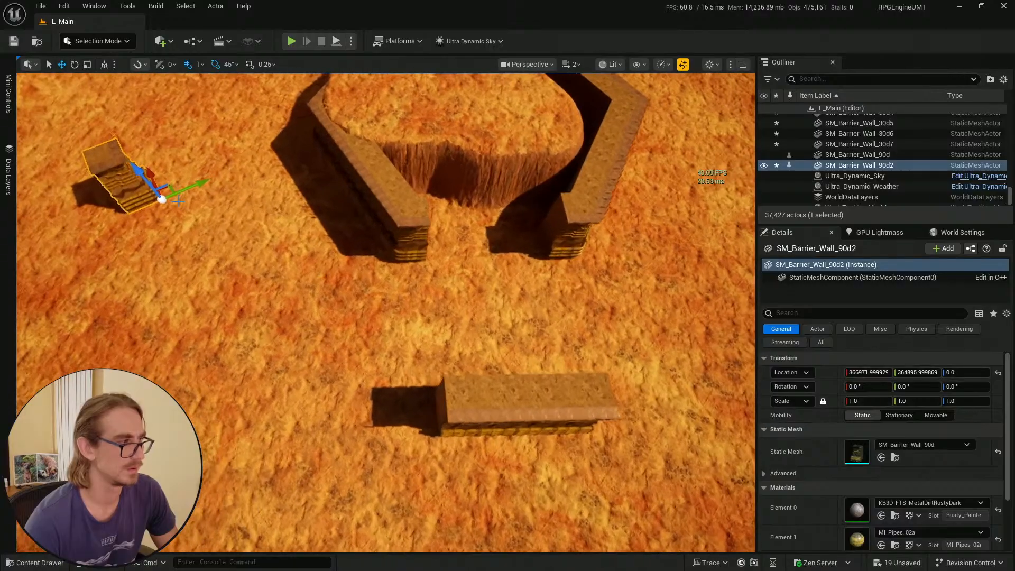
pyautogui.moveTo(198, 183); pyautogui.dragTo(418, 175)
pyautogui.moveTo(324, 105); pyautogui.dragTo(478, 298)
# Copy the location of the SM_Barrier_Wall_30d2 end piece beside the gap and paste it onto the SM_Barrier_Wall_90d piece
pyautogui.click(412, 221)
pyautogui.moveTo(411, 227); pyautogui.dragTo(412, 223, button='right')
pyautogui.moveTo(435, 259); pyautogui.dragTo(436, 244, button='right')
pyautogui.press('w')
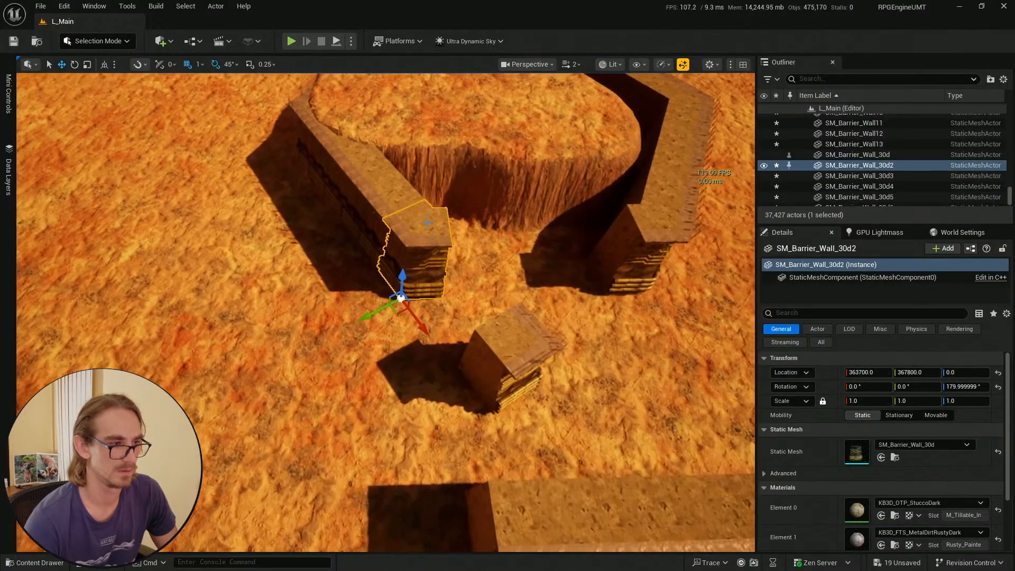
pyautogui.hotkey('ctrl', '`')
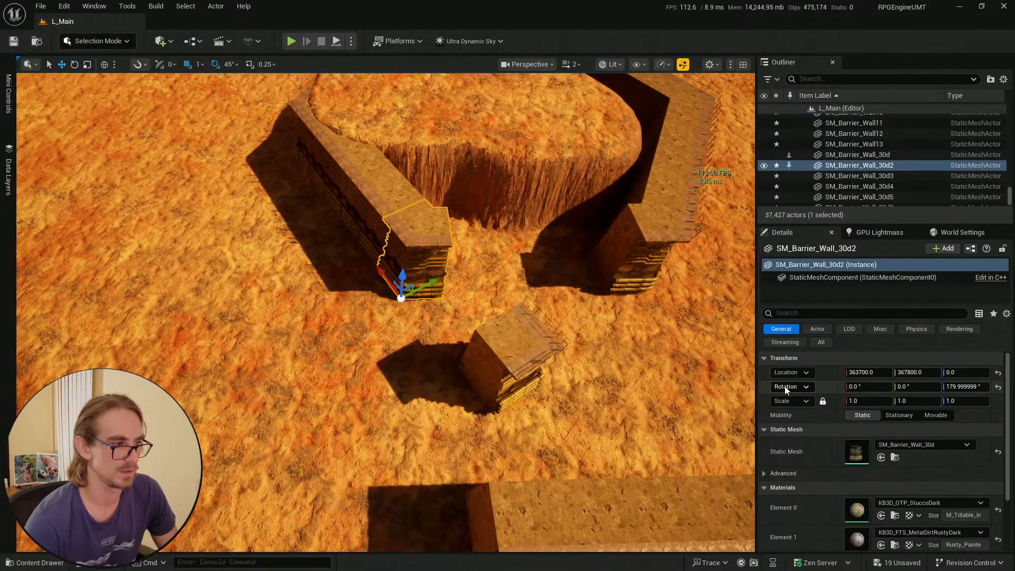
pyautogui.rightClick(826, 379)
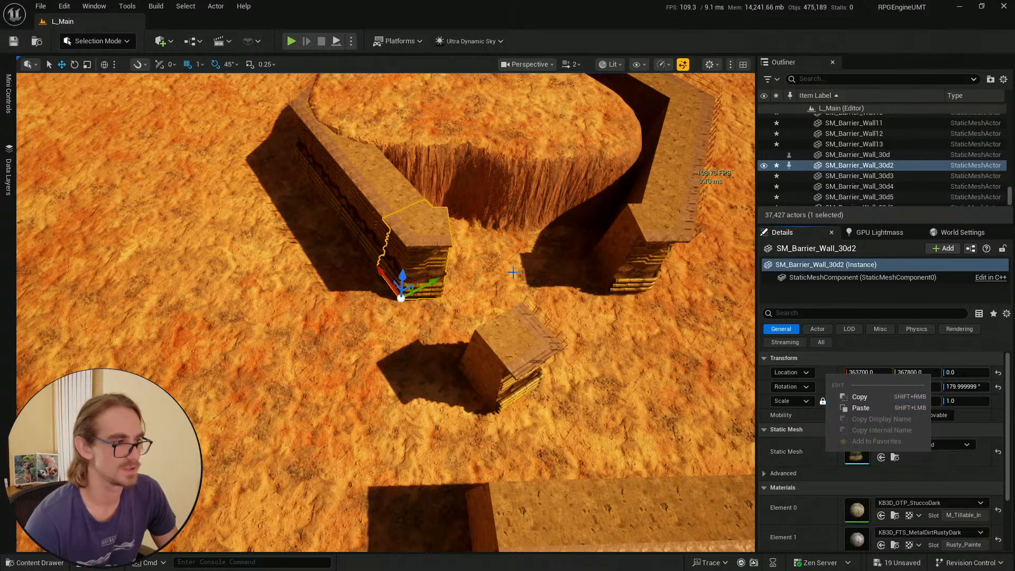
pyautogui.click(405, 209)
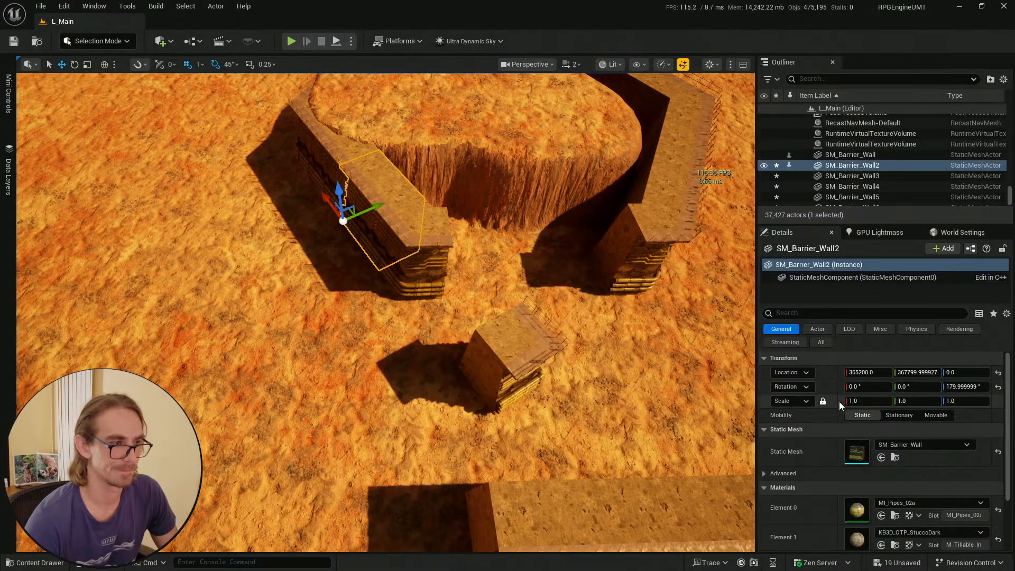
pyautogui.click(429, 242)
pyautogui.rightClick(821, 386)
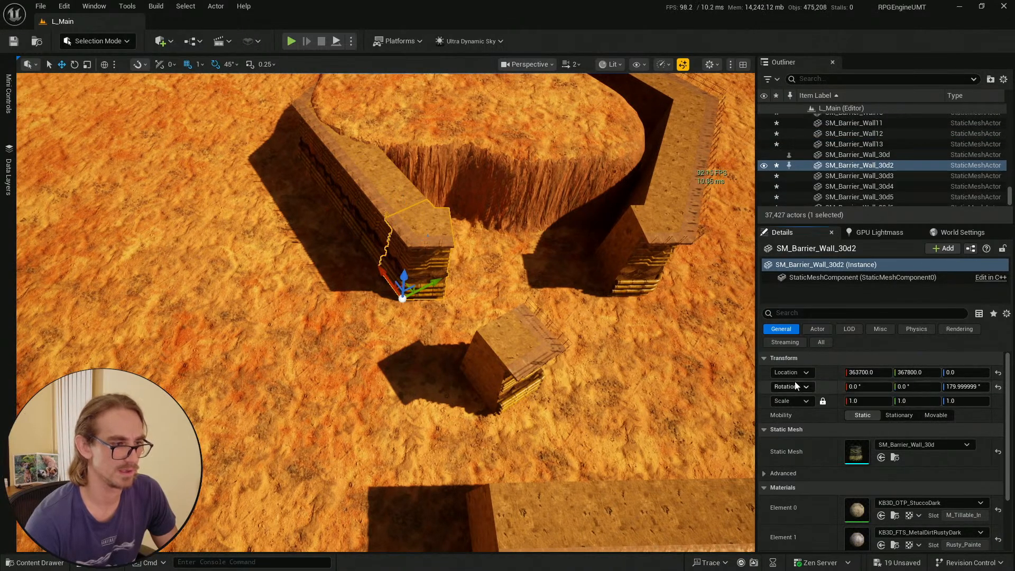
pyautogui.click(843, 398)
pyautogui.click(535, 331)
pyautogui.rightClick(827, 372)
pyautogui.click(855, 414)
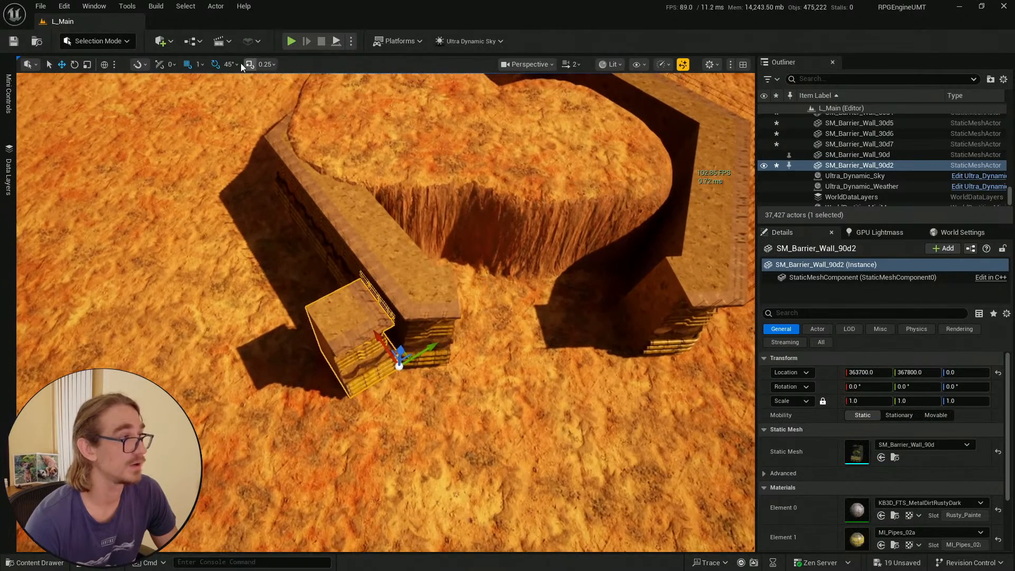
# Set rotation snapping to 30° and rotate the SM_Barrier_Wall_90d piece to 30° so it lines up with the entrance side
pyautogui.click(230, 64)
pyautogui.click(251, 122)
pyautogui.press('e')
pyautogui.moveTo(394, 416); pyautogui.dragTo(396, 422)
pyautogui.press('w')
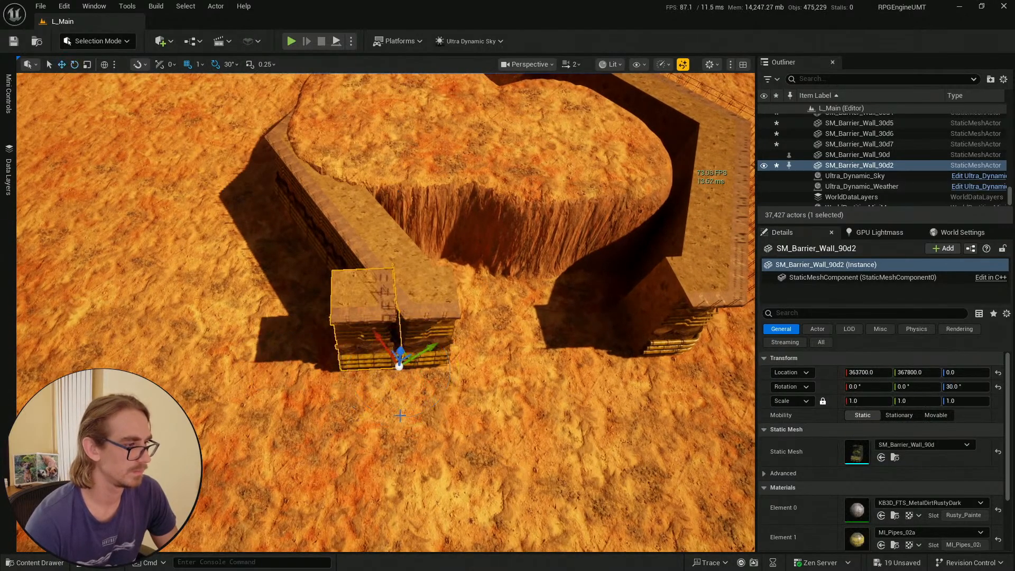
# Set position snapping to 100 and move the SM_Barrier_Wall_90d piece along its local axis to cap the wall end
pyautogui.hotkey('ctrl', '`')
pyautogui.moveTo(437, 364); pyautogui.dragTo(547, 364)
pyautogui.hotkey('ctrl', 'z')
pyautogui.click(200, 64)
pyautogui.click(226, 136)
pyautogui.moveTo(431, 363); pyautogui.dragTo(546, 375)
# Try other orientations of the SM_Barrier_Wall_90d piece in 30° increments against the wall end, returning it to 30°
pyautogui.moveTo(546, 375); pyautogui.dragTo(407, 391, button='right')
pyautogui.press('d')
pyautogui.press('w')
pyautogui.scroll(-2, 546, 375)
pyautogui.press('q')
pyautogui.press('w')
pyautogui.press('e')
pyautogui.press('d')
pyautogui.press('e')
pyautogui.press('e')
pyautogui.moveTo(380, 365); pyautogui.dragTo(370, 403)
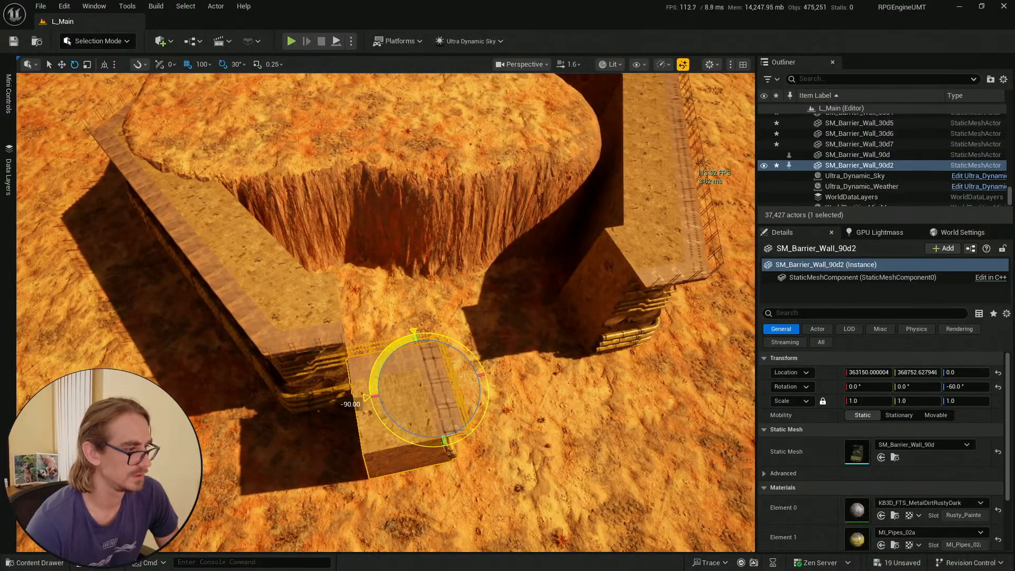
pyautogui.moveTo(419, 433); pyautogui.dragTo(431, 402, button='right')
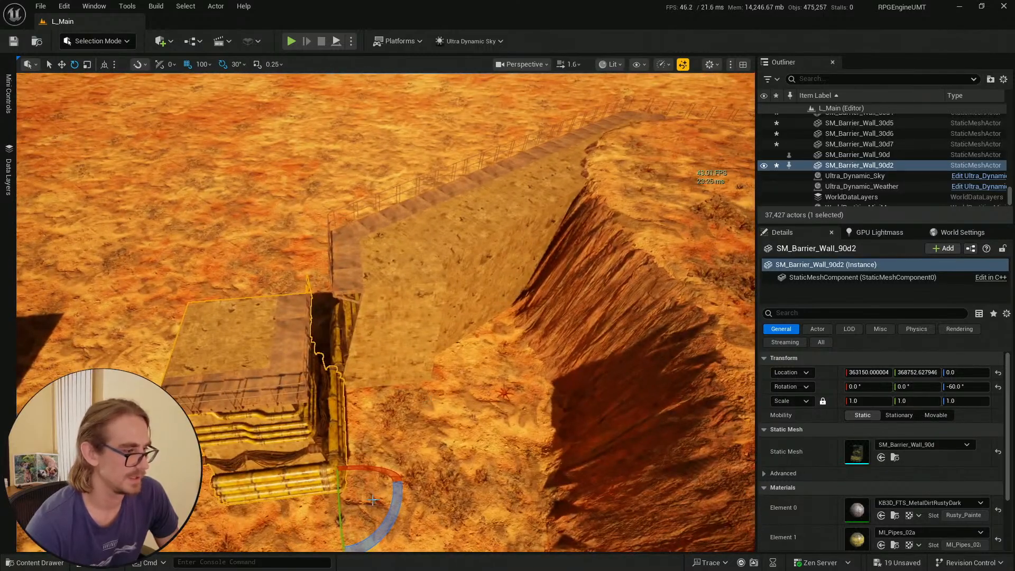
pyautogui.moveTo(431, 402)
pyautogui.mouseDown(button='right')
pyautogui.moveTo(402, 412)
pyautogui.moveTo(418, 394)
pyautogui.moveTo(417, 362)
pyautogui.moveTo(411, 404)
pyautogui.mouseUp(button='right')
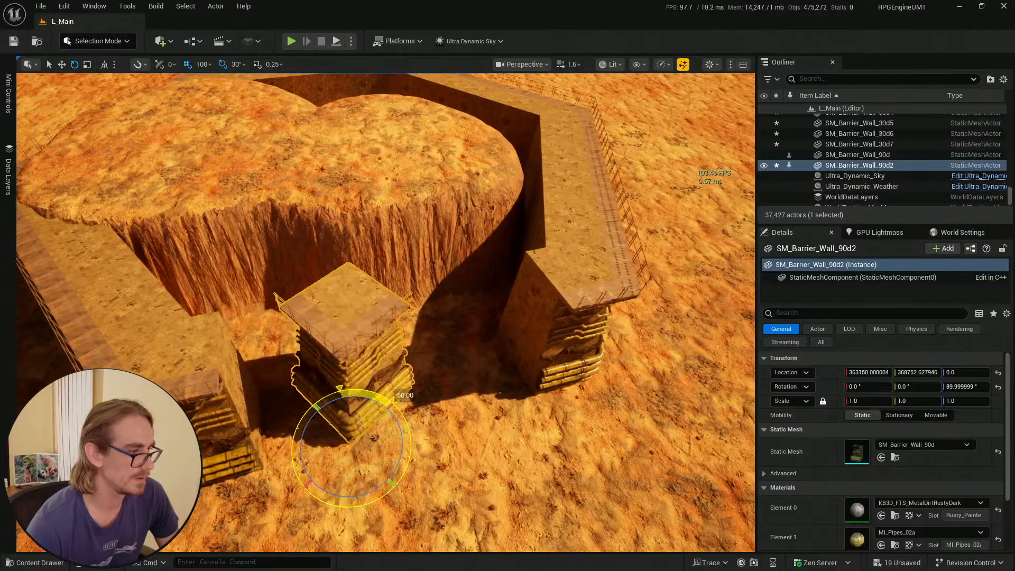
pyautogui.moveTo(412, 425); pyautogui.dragTo(317, 401)
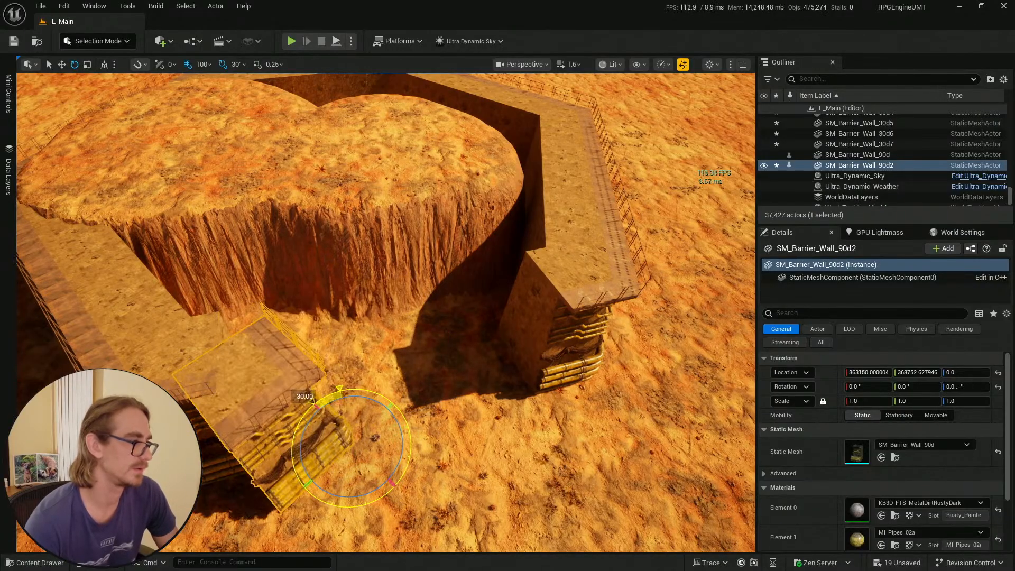
pyautogui.moveTo(420, 351); pyautogui.dragTo(419, 391, button='right')
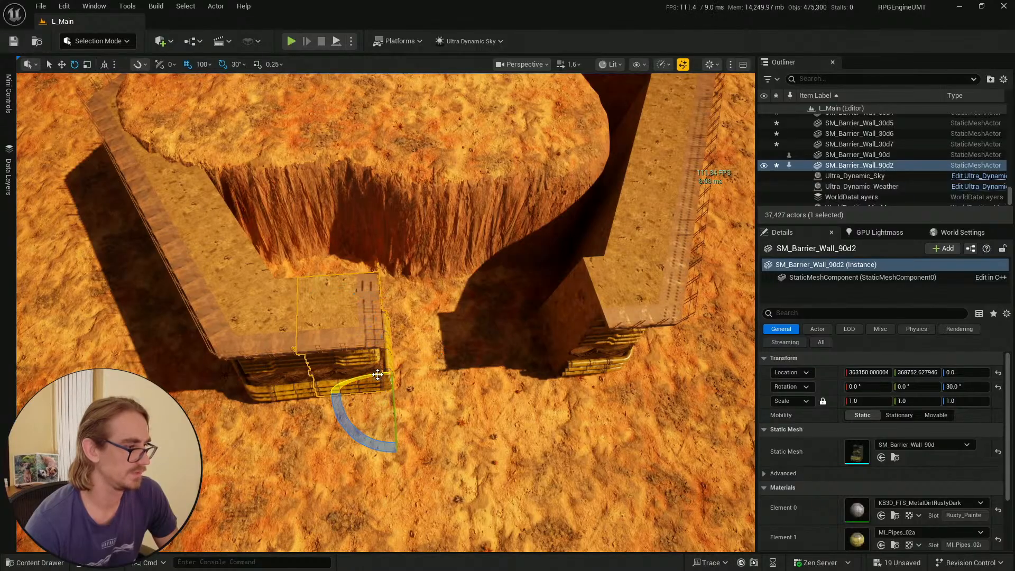
pyautogui.moveTo(441, 374); pyautogui.dragTo(414, 347, button='right')
# Duplicate the SM_Barrier_Wall_90d piece across the gap, rotate it to cap the opposite wall end, align it, and clear the selection
pyautogui.press('w')
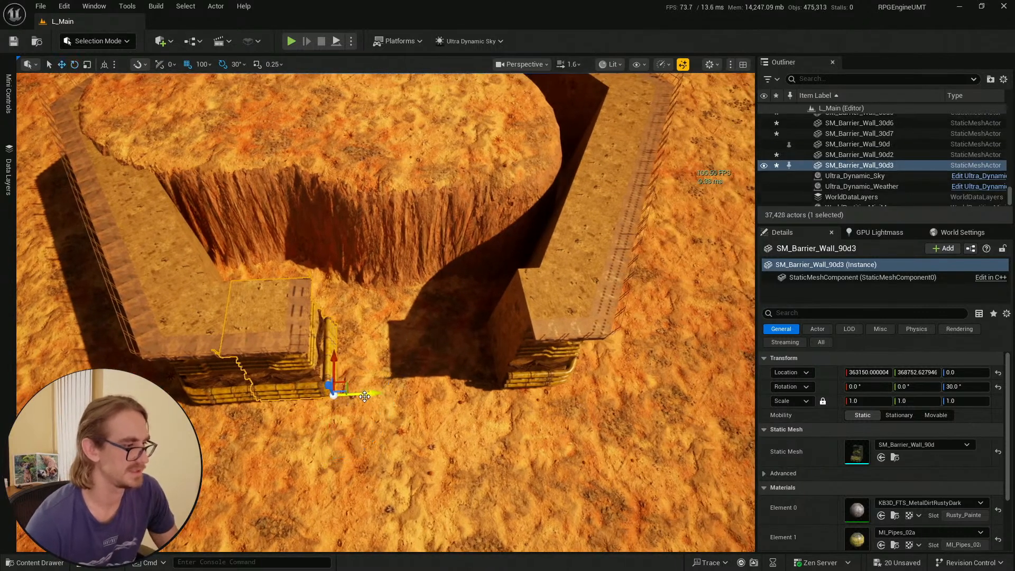
pyautogui.keyDown('alt'); pyautogui.moveTo(368, 393); pyautogui.dragTo(498, 384); pyautogui.keyUp('alt')
pyautogui.press('e')
pyautogui.moveTo(427, 431); pyautogui.dragTo(394, 371)
pyautogui.press('w')
pyautogui.moveTo(498, 389); pyautogui.dragTo(456, 377)
pyautogui.press('Escape')
# Delete the two SM_Barrier_Wall pieces that were moved out of the entrance gap
pyautogui.moveTo(456, 376)
pyautogui.mouseDown(button='right')
pyautogui.moveTo(456, 302)
pyautogui.moveTo(465, 296)
pyautogui.moveTo(439, 392)
pyautogui.moveTo(508, 380)
pyautogui.moveTo(465, 389)
pyautogui.mouseUp(button='right')
pyautogui.press('w')
pyautogui.scroll(-3, 455, 311)
pyautogui.press('w')
pyautogui.scroll(3, 465, 296)
pyautogui.press('e')
pyautogui.press('d')
pyautogui.scroll(1, 508, 381)
pyautogui.click(380, 361)
pyautogui.keyDown('ctrl'); pyautogui.click(390, 322); pyautogui.keyUp('ctrl')
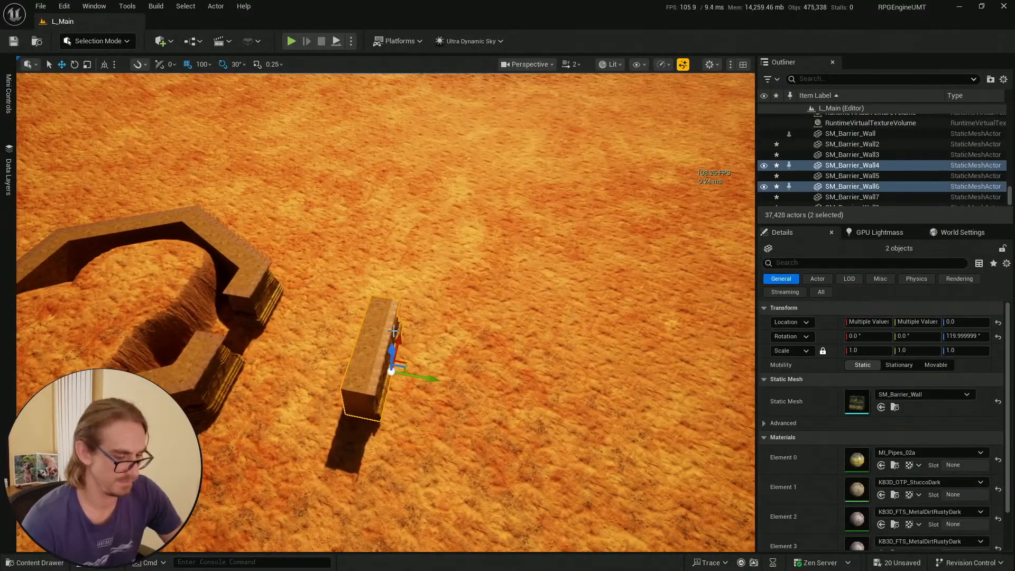
pyautogui.press('Delete')
pyautogui.press('d')
pyautogui.moveTo(390, 321); pyautogui.dragTo(317, 304, button='right')
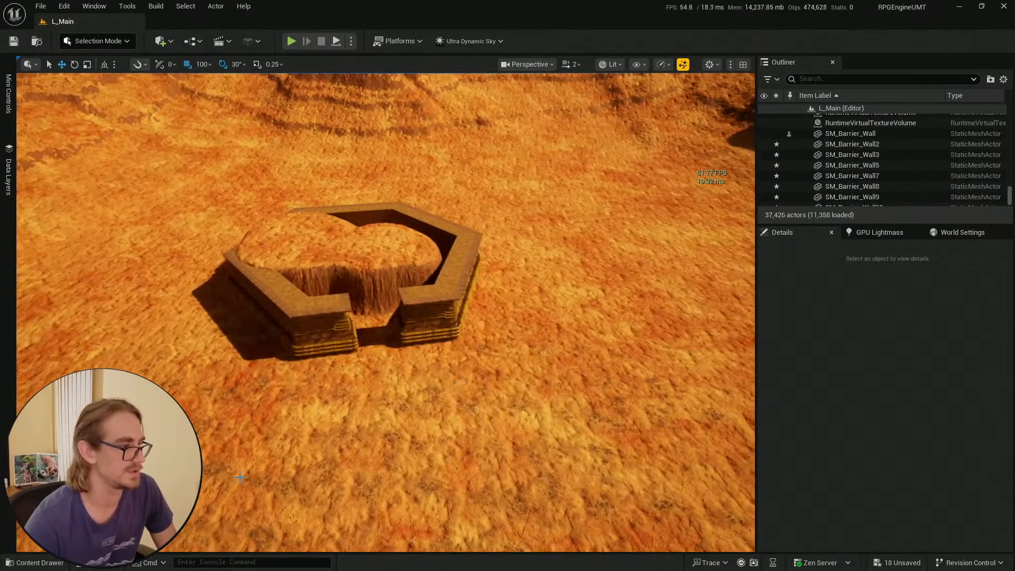
# Save all modified barrier wall actors in the level
pyautogui.click(32, 562)
pyautogui.hotkey('ctrl', 's')
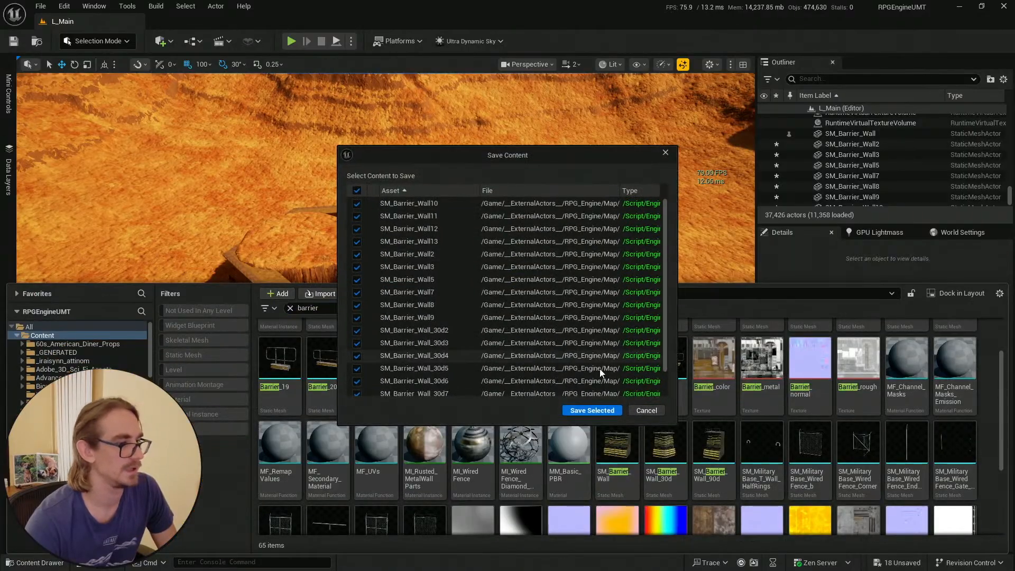
pyautogui.click(586, 410)
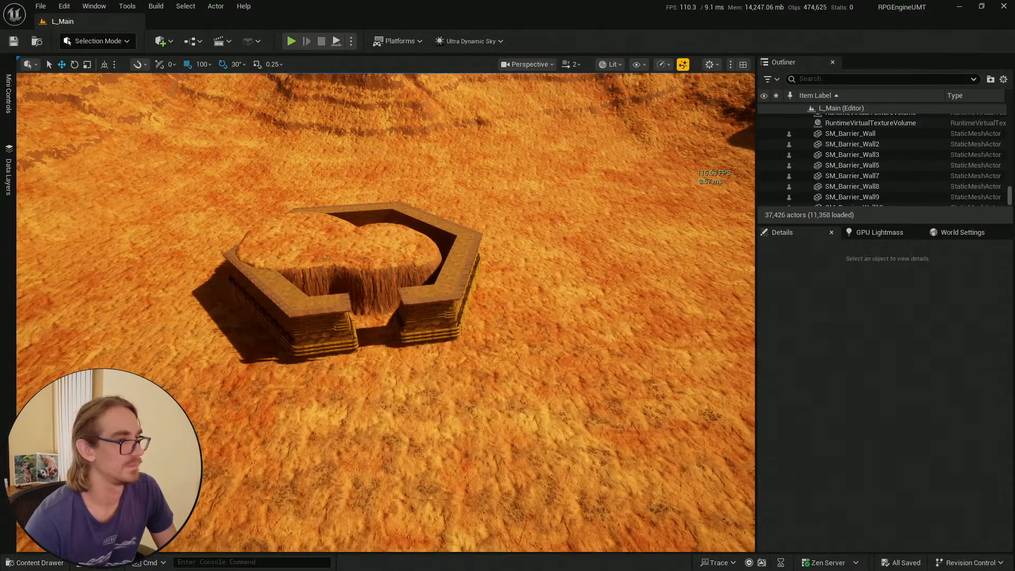
# Play-test the level from the ground in front of the enclosure, view it full screen, and end the session
pyautogui.scroll(-1, 370, 232)
pyautogui.press('q')
pyautogui.moveTo(370, 238); pyautogui.dragTo(370, 222, button='right')
pyautogui.click(420, 403)
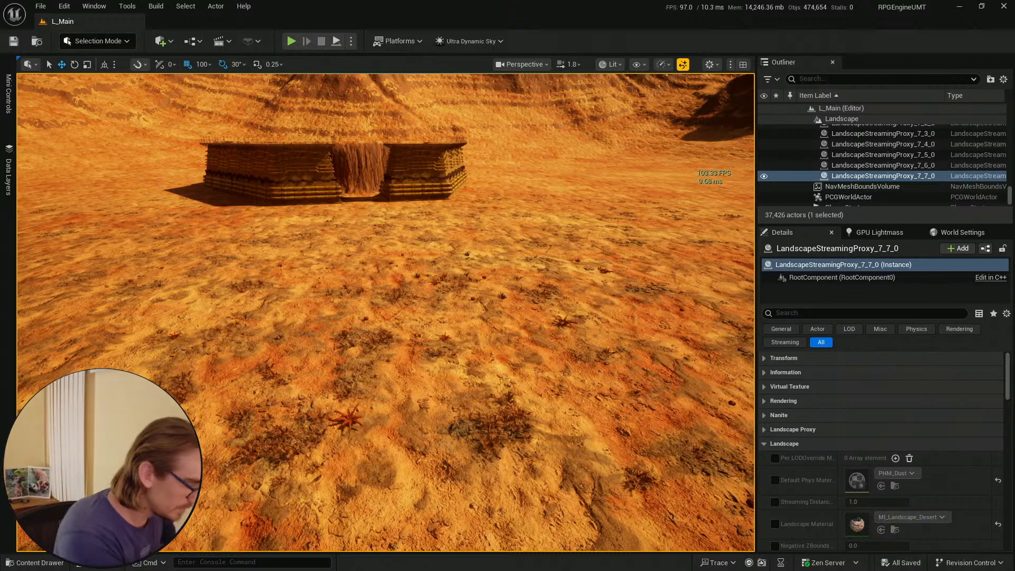
pyautogui.hotkey('alt', 'p')
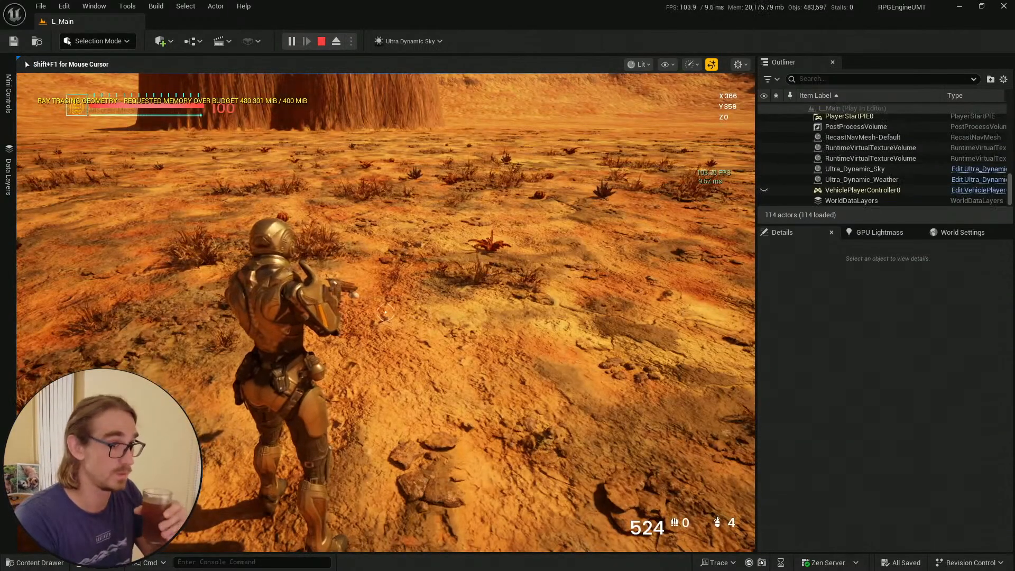
pyautogui.press('F11')
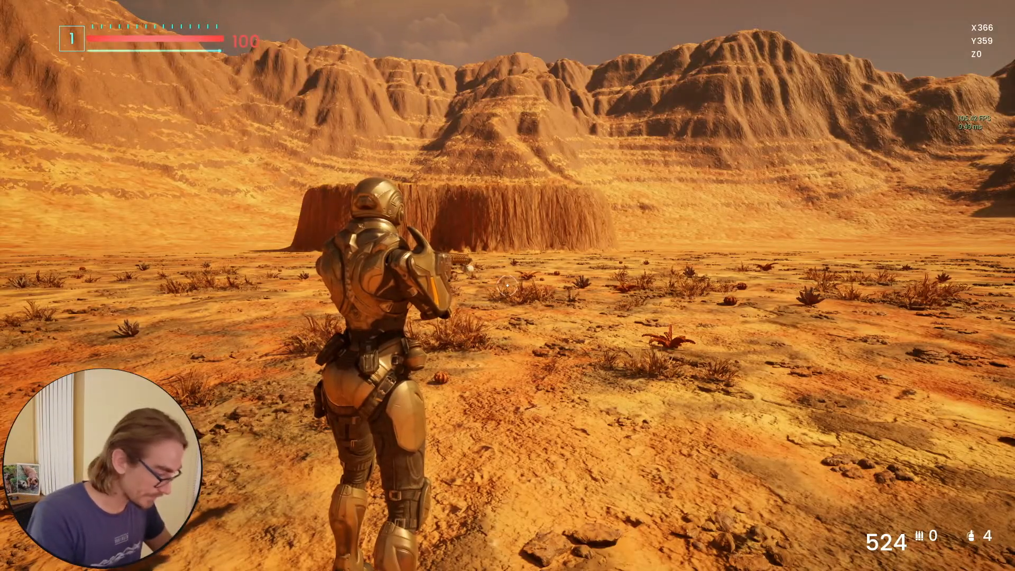
pyautogui.press('F11')
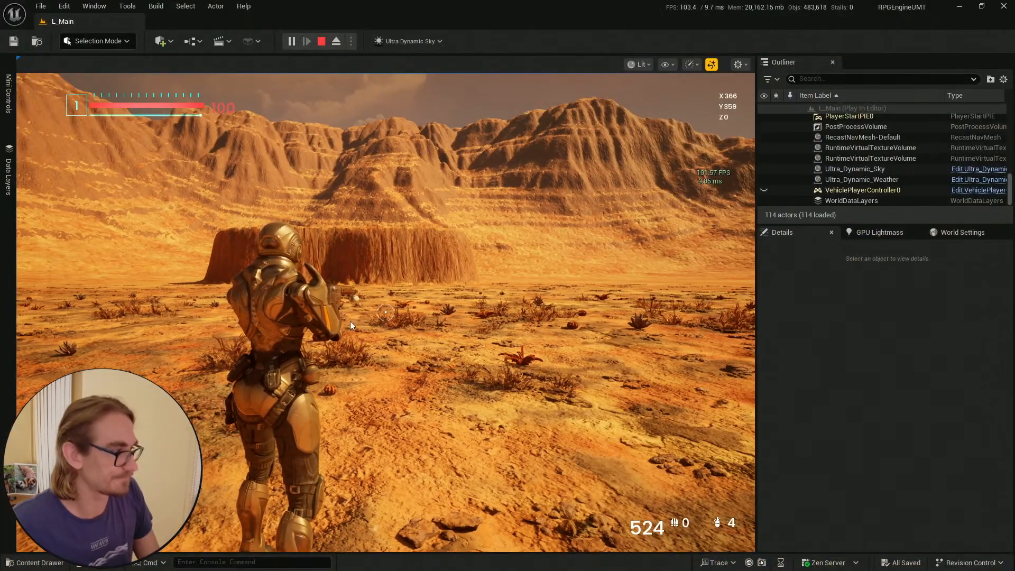
pyautogui.press('Escape')
# Set the Outpost data layer's runtime state to Activated and save the level
pyautogui.click(32, 563)
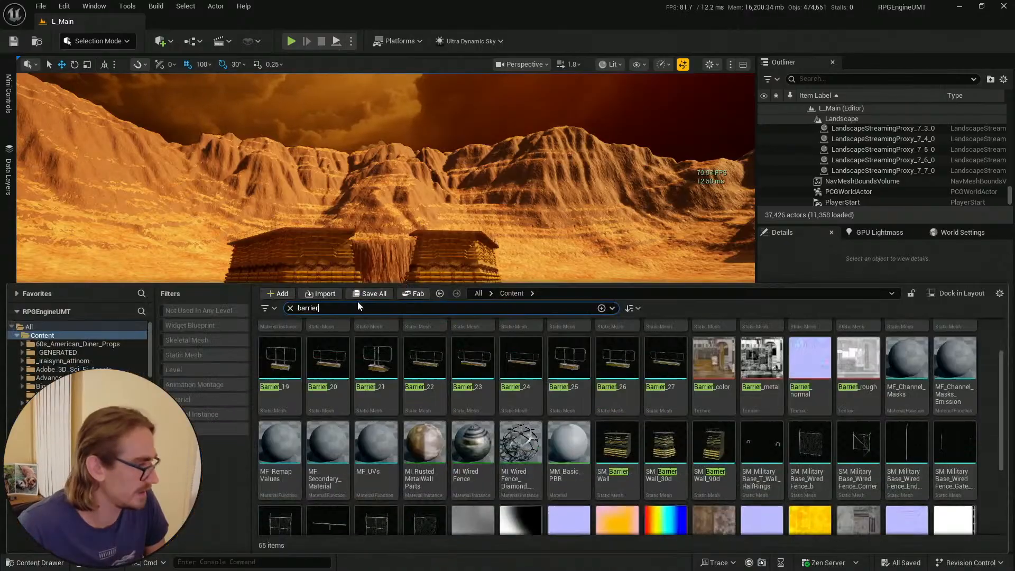
pyautogui.click(9, 175)
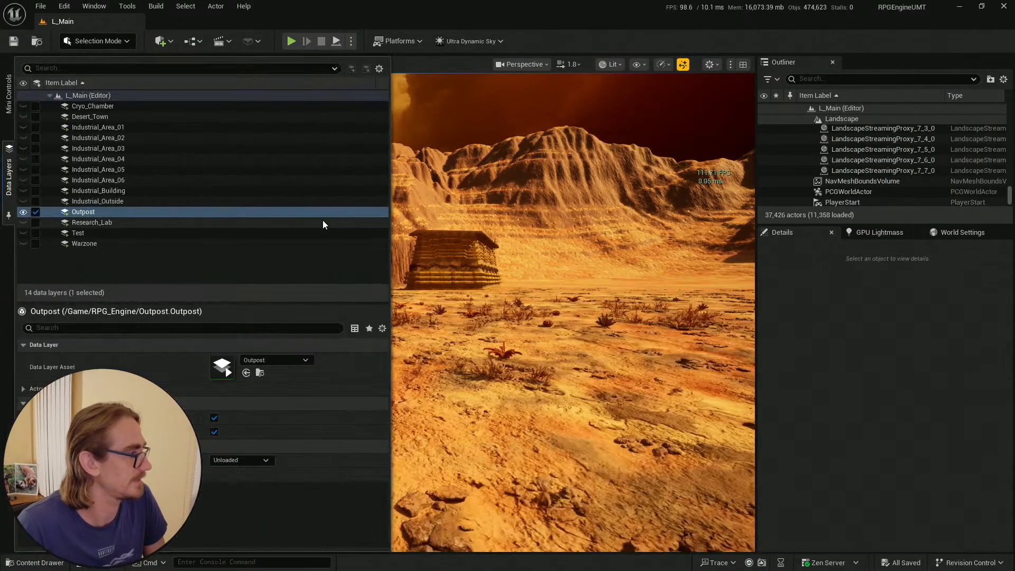
pyautogui.click(249, 460)
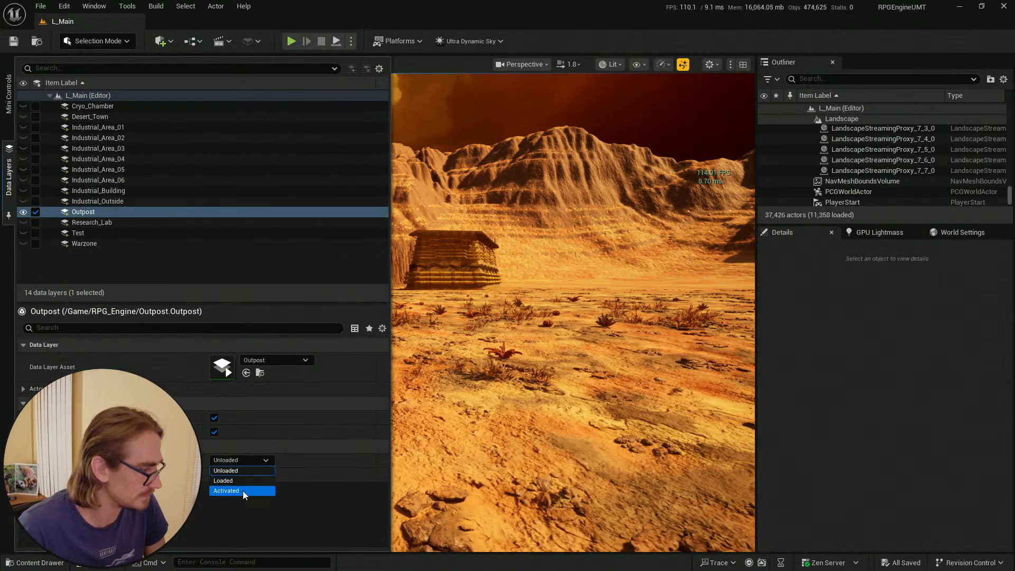
pyautogui.click(13, 42)
pyautogui.click(23, 562)
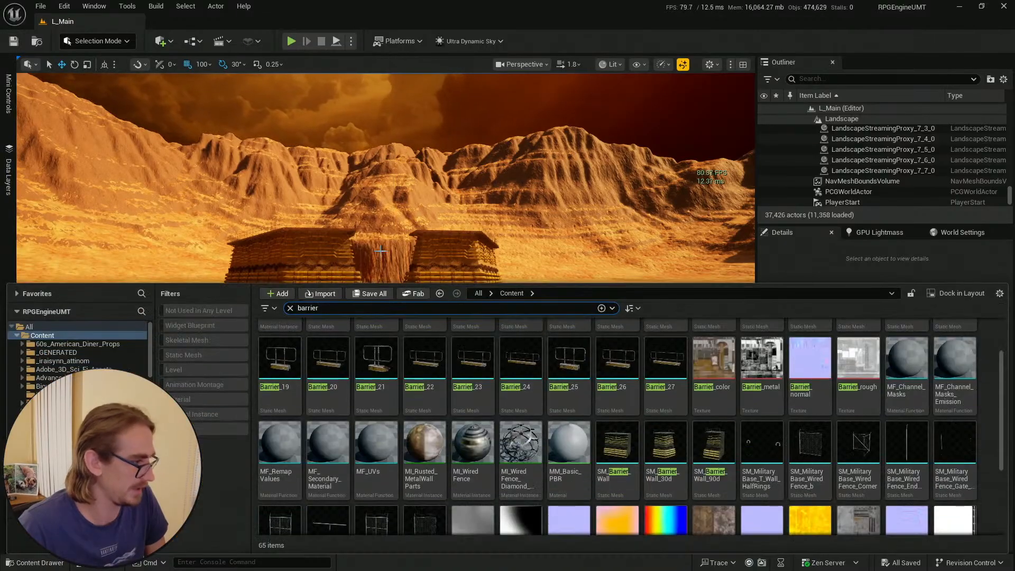
pyautogui.click(14, 42)
# Play-test the level from the ground in front of the enclosure and run full screen up to its entrance
pyautogui.press('w')
pyautogui.moveTo(222, 158); pyautogui.dragTo(238, 233, button='right')
pyautogui.scroll(-2, 222, 204)
pyautogui.press('q')
pyautogui.rightClick(472, 447)
pyautogui.click(487, 439)
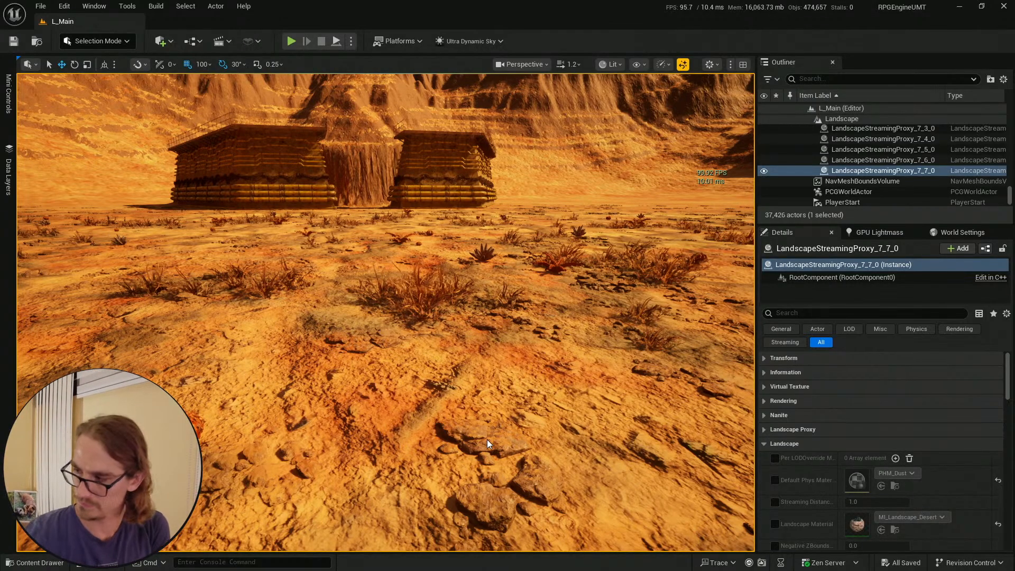
pyautogui.hotkey('alt', 'p')
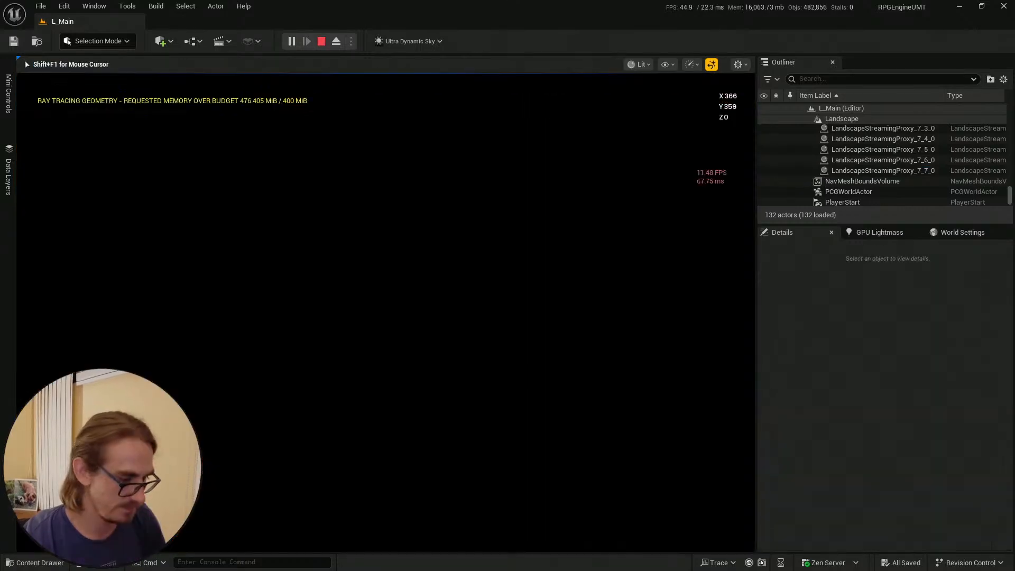
pyautogui.press('w')
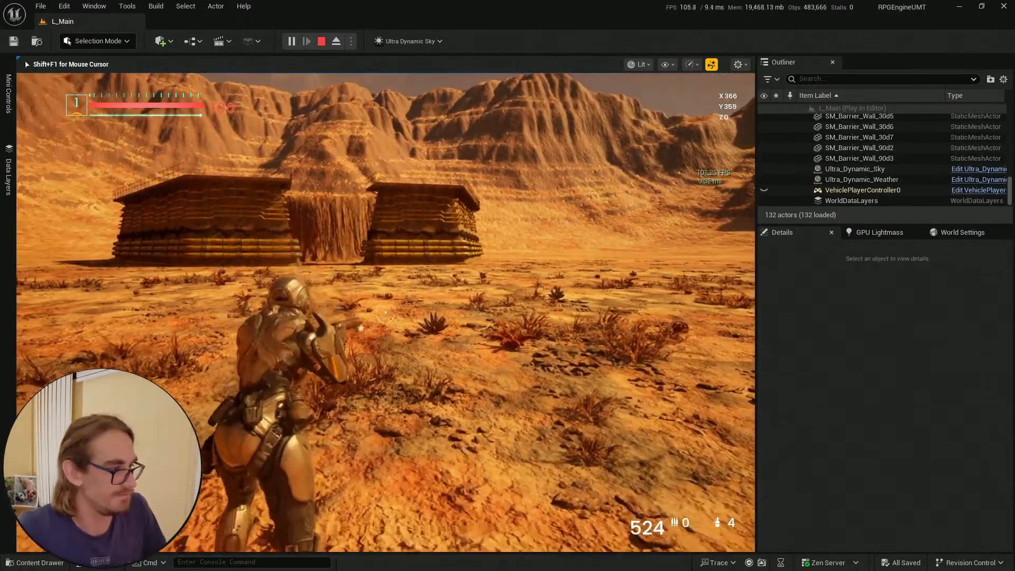
pyautogui.press('F11')
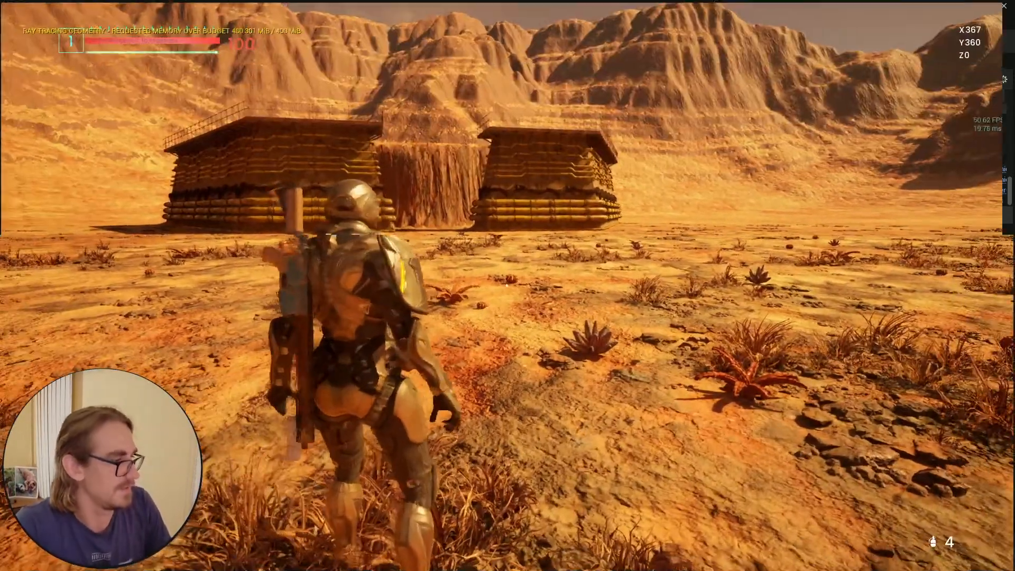
pyautogui.press('w')
pyautogui.press('w')
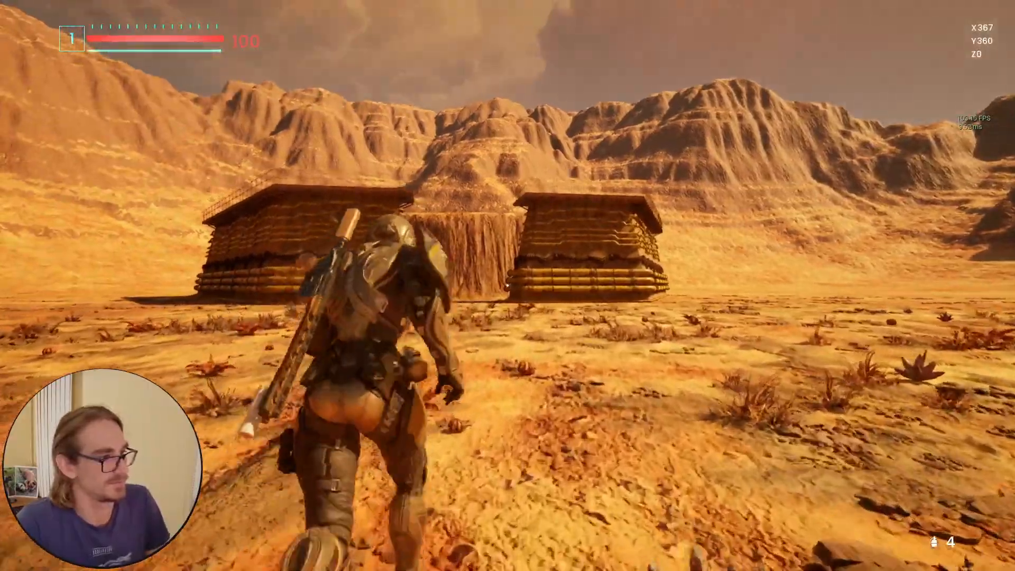
pyautogui.press('w')
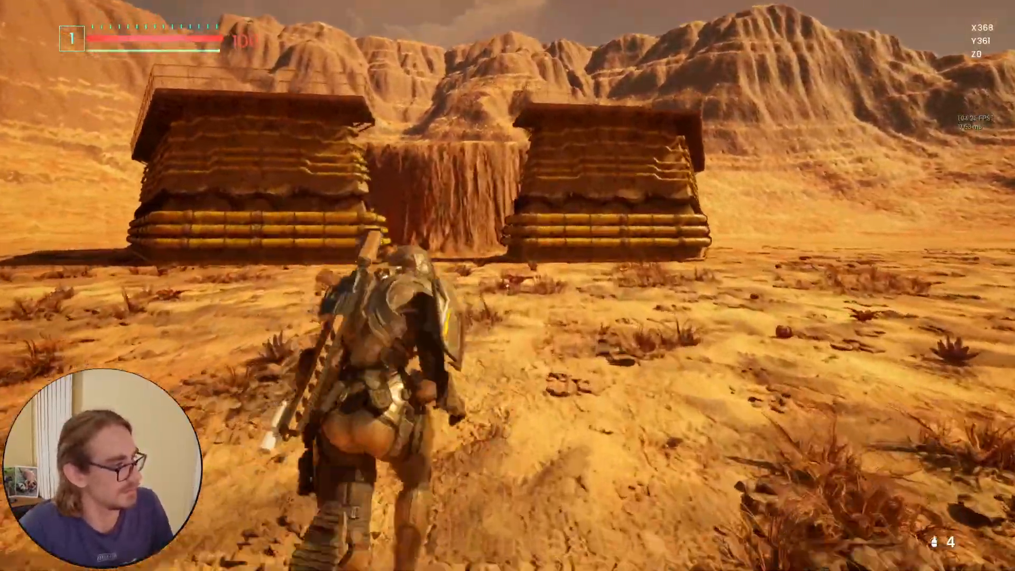
pyautogui.press('w')
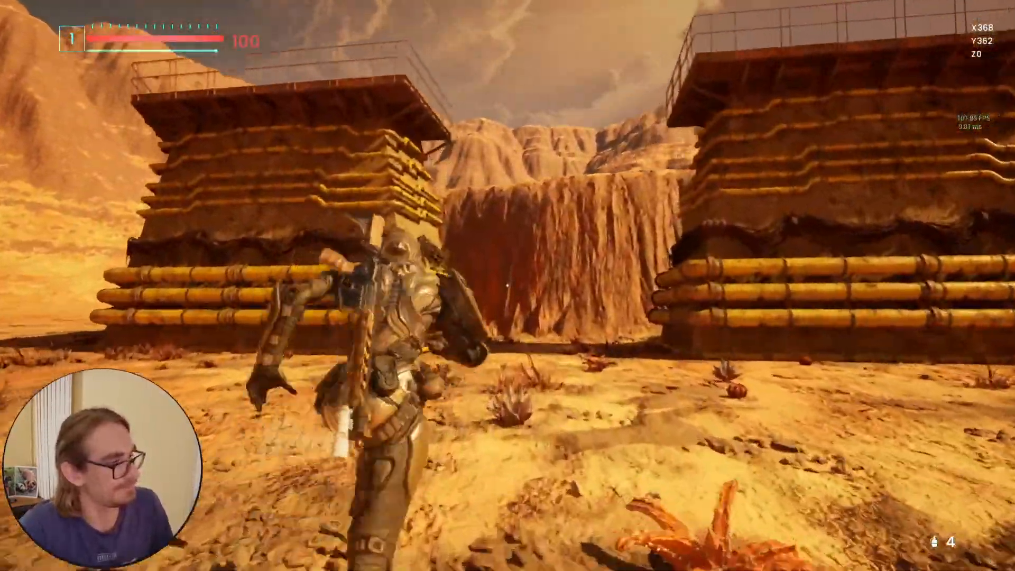
# Run along the outer walls and back to the entrance, then leave full screen and end the play session
pyautogui.press('w')
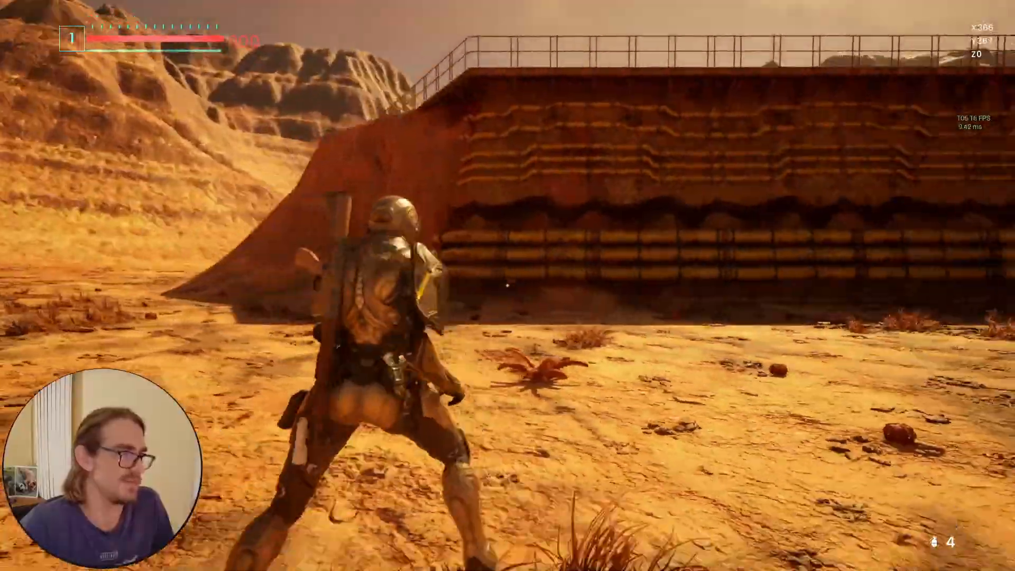
pyautogui.press('w')
pyautogui.press('w')
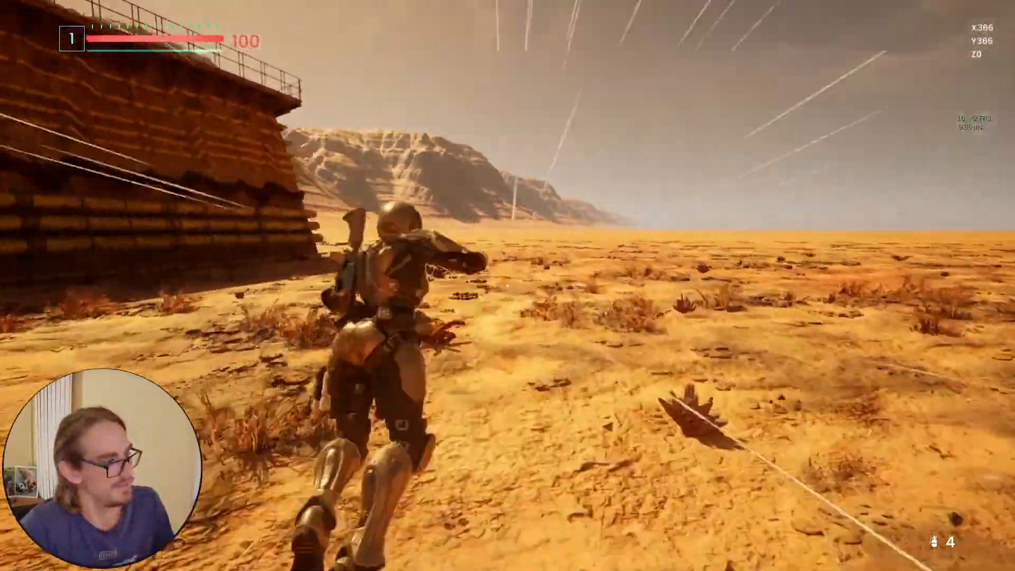
pyautogui.press('w')
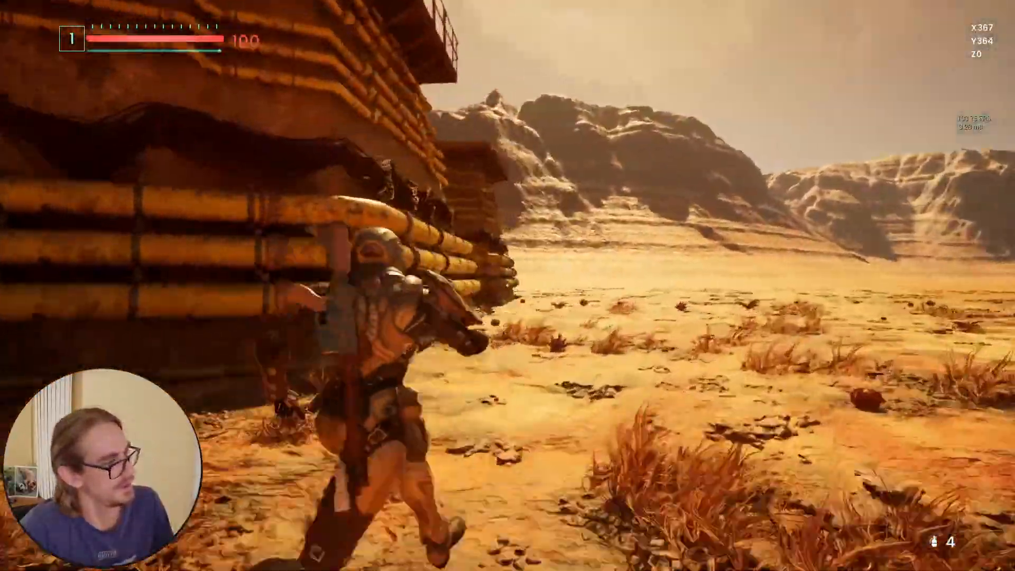
pyautogui.press('space')
pyautogui.press('w')
pyautogui.press('space')
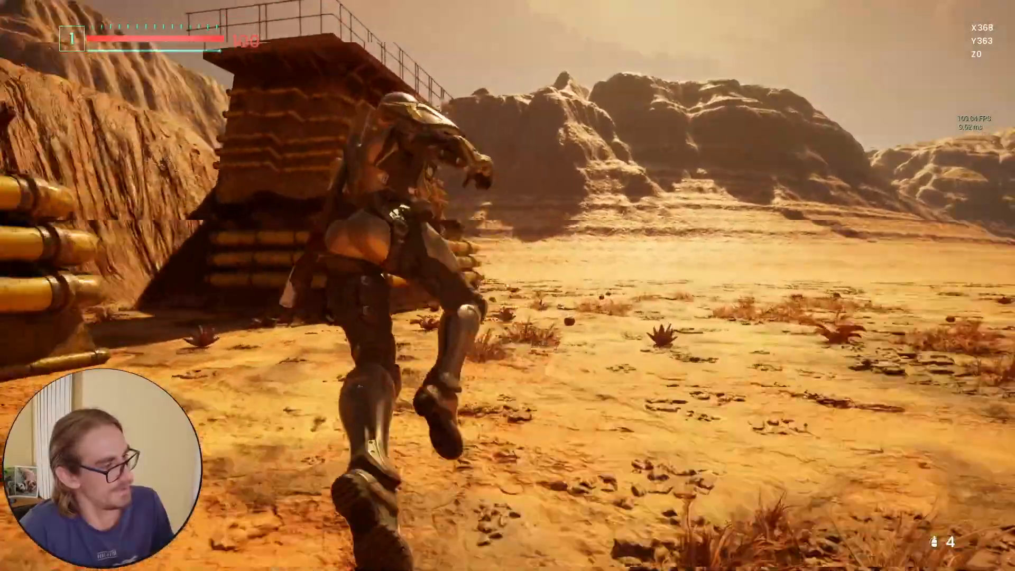
pyautogui.press('s')
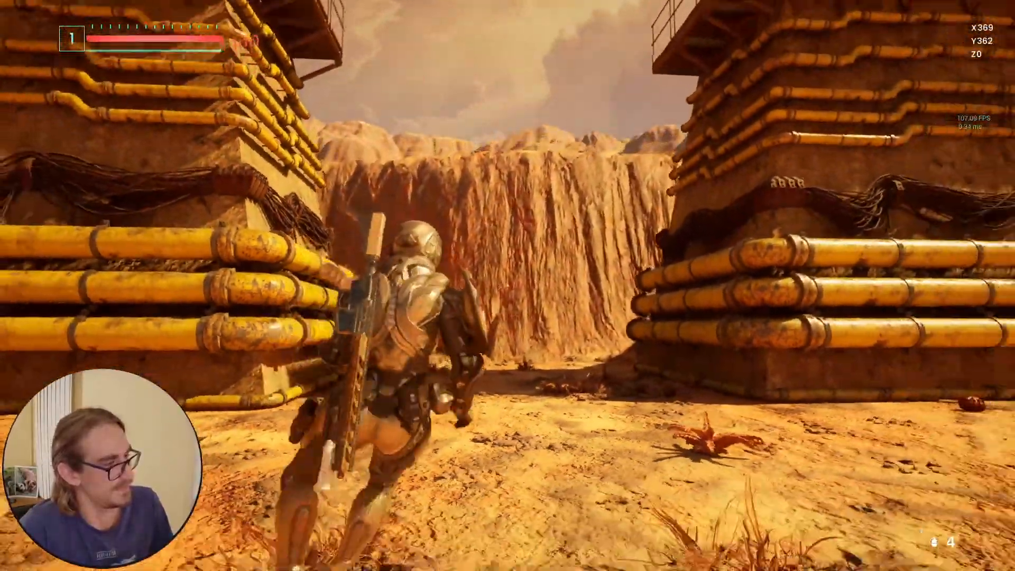
pyautogui.press('s')
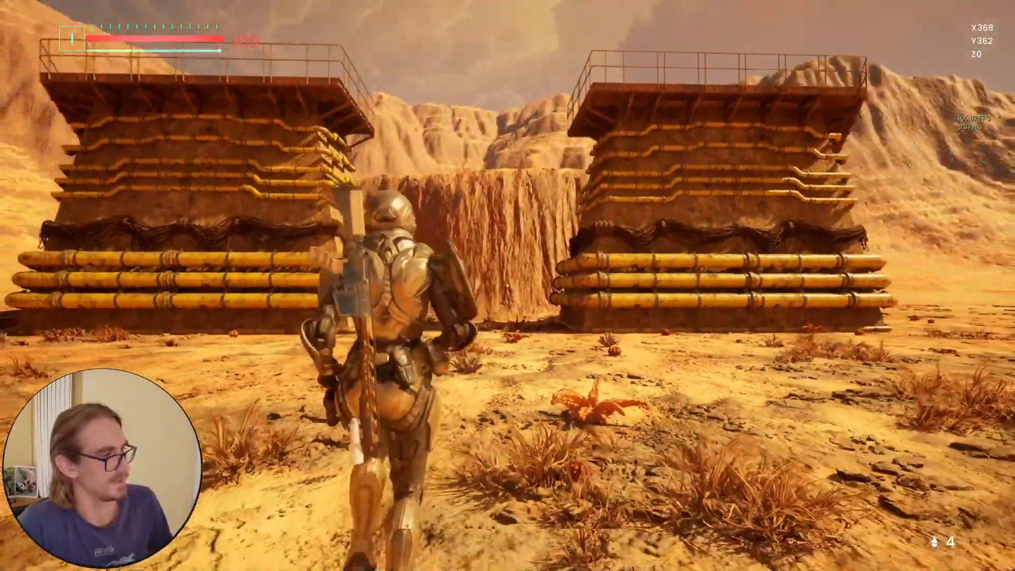
pyautogui.press('F11')
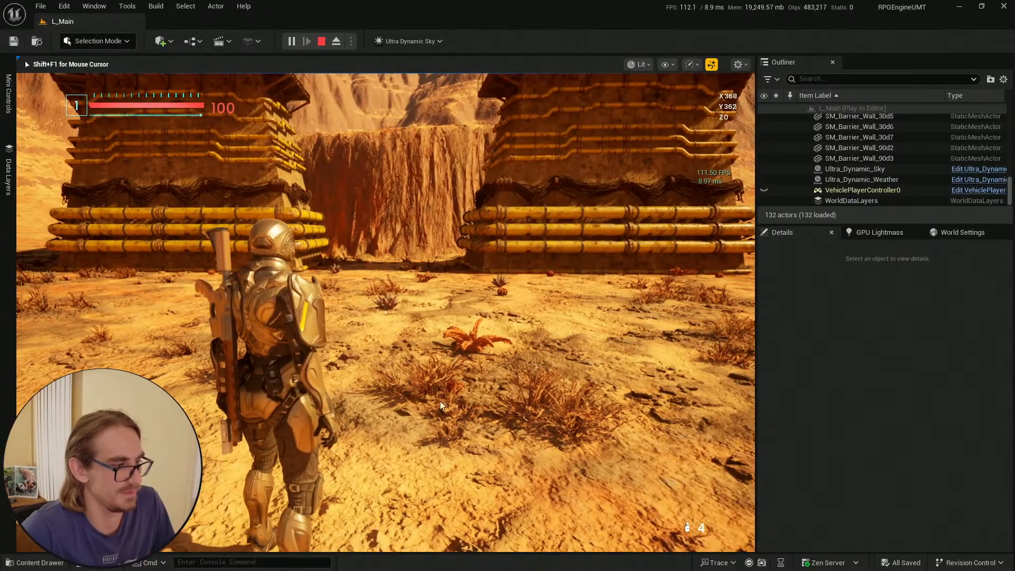
pyautogui.press('Escape')
pyautogui.press('Escape')
# Select all SM_Barrier_Wall pieces of the hexagonal enclosure together from above
pyautogui.press('e')
pyautogui.moveTo(440, 400); pyautogui.dragTo(440, 449, button='right')
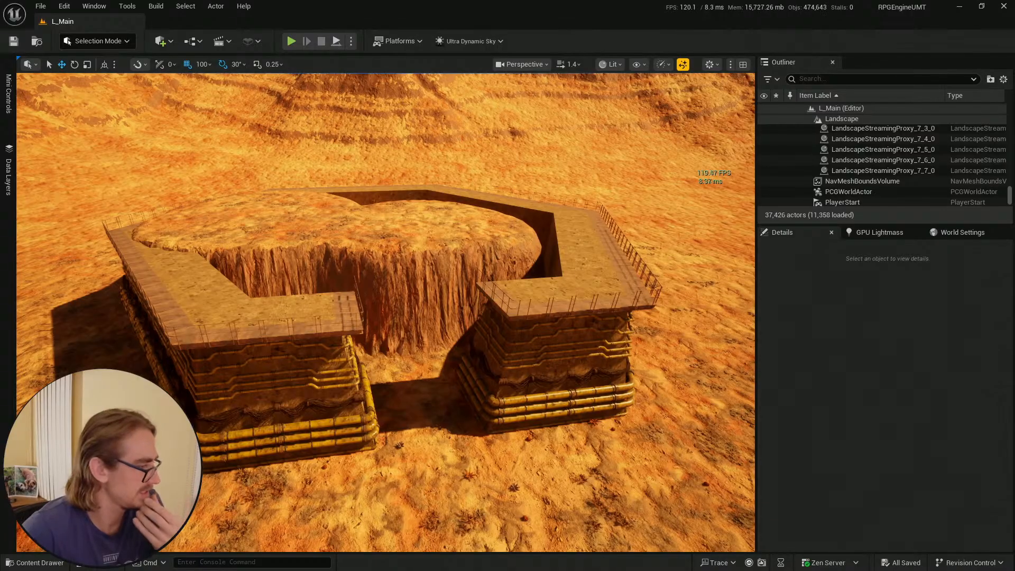
pyautogui.hotkey('ctrl', 'space')
pyautogui.moveTo(502, 219); pyautogui.dragTo(489, 239, button='right')
pyautogui.scroll(4, 526, 249)
pyautogui.press('s')
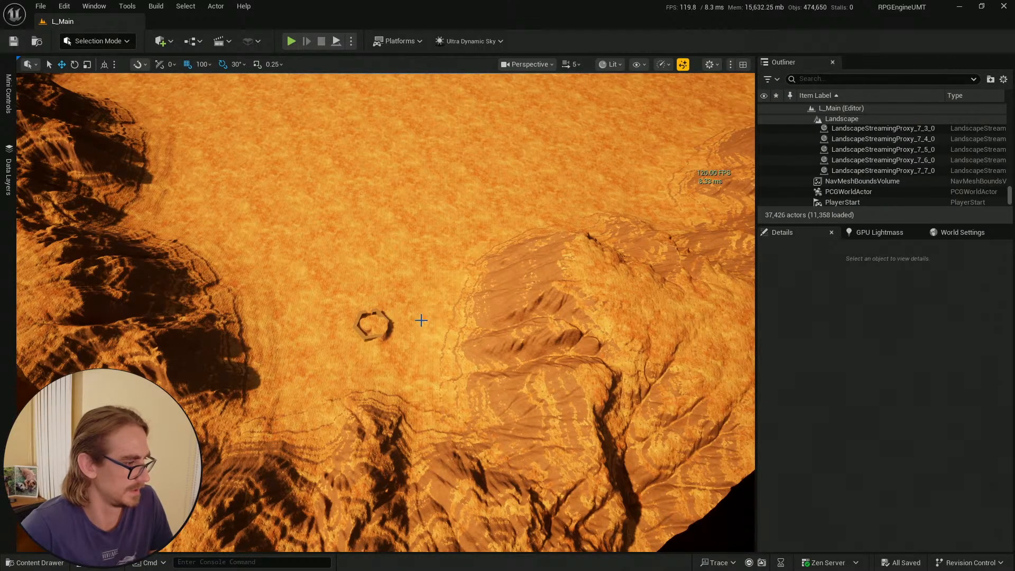
pyautogui.moveTo(422, 321); pyautogui.dragTo(285, 355, button='right')
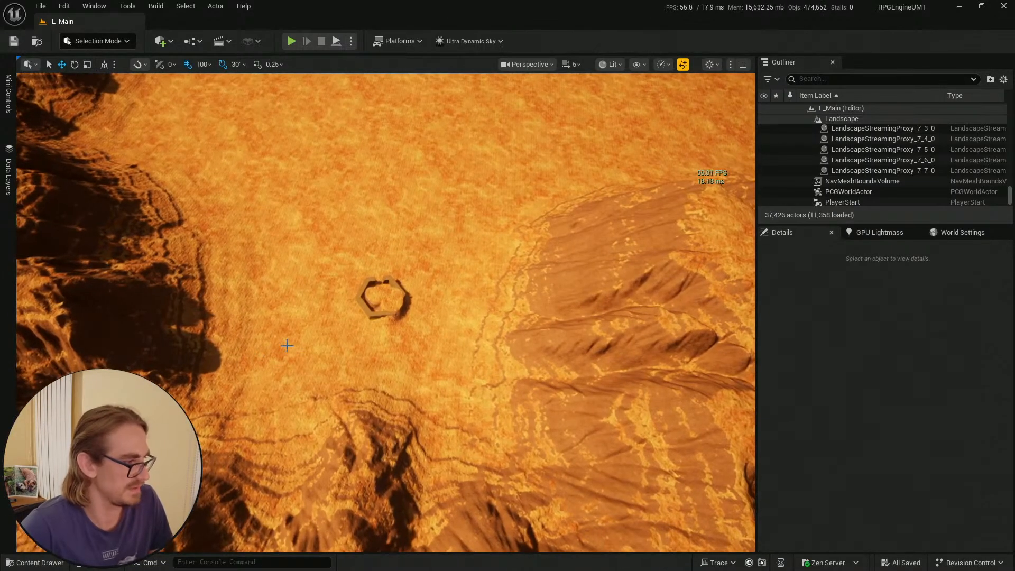
pyautogui.press('w')
pyautogui.moveTo(388, 311); pyautogui.dragTo(388, 311, button='right')
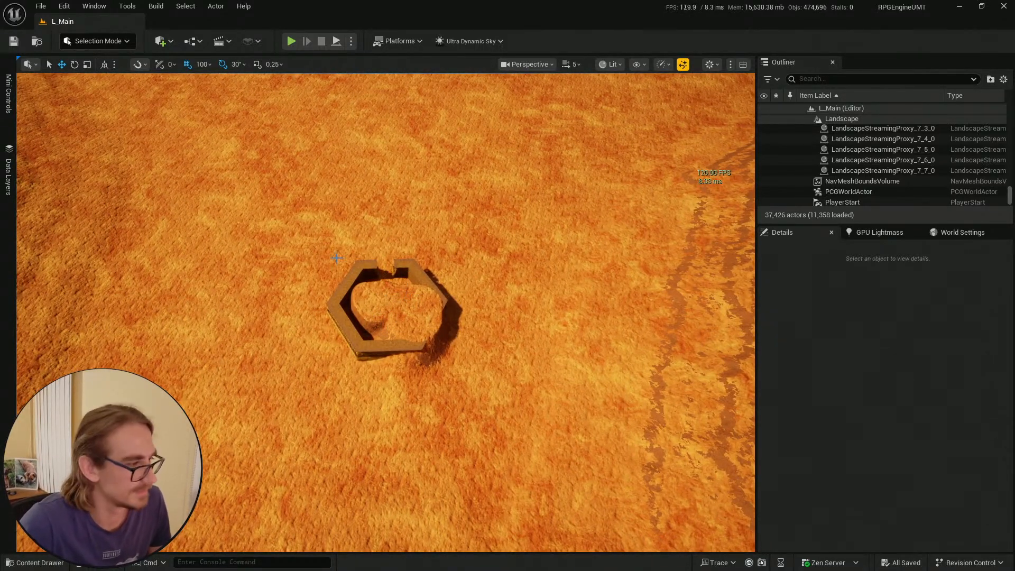
pyautogui.keyDown('ctrl'); pyautogui.keyDown('alt'); pyautogui.moveTo(488, 388); pyautogui.dragTo(486, 387); pyautogui.keyUp('alt'); pyautogui.keyUp('ctrl')
pyautogui.keyDown('ctrl'); pyautogui.click(511, 343); pyautogui.keyUp('ctrl')
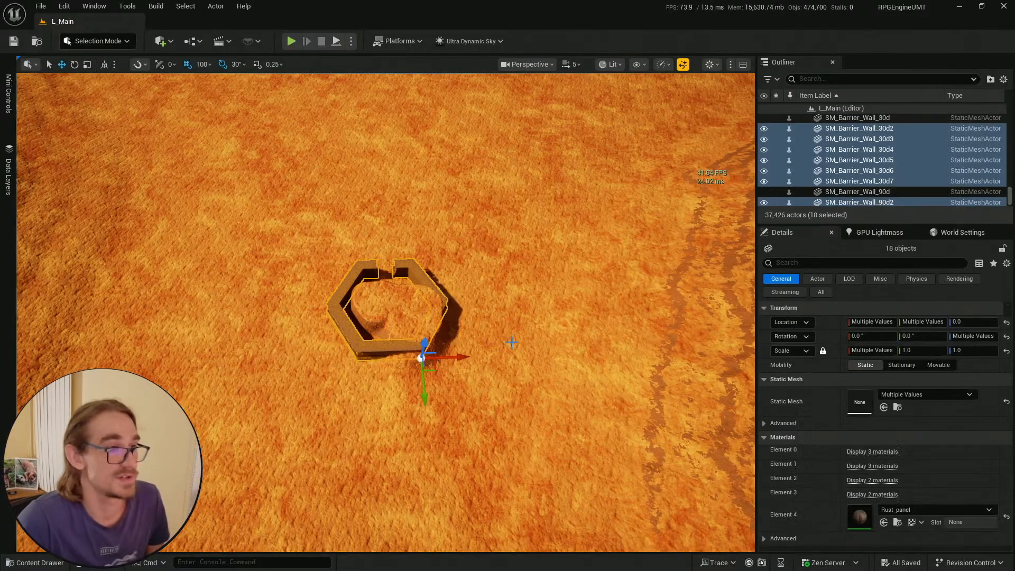
# Try moving the whole enclosure off the mesa toward the shaded cliffs, and undo the move
pyautogui.moveTo(528, 344)
pyautogui.mouseDown(button='right')
pyautogui.moveTo(497, 333)
pyautogui.moveTo(529, 348)
pyautogui.mouseUp(button='right')
pyautogui.press('s')
pyautogui.scroll(1, 526, 349)
pyautogui.moveTo(546, 314); pyautogui.dragTo(438, 314)
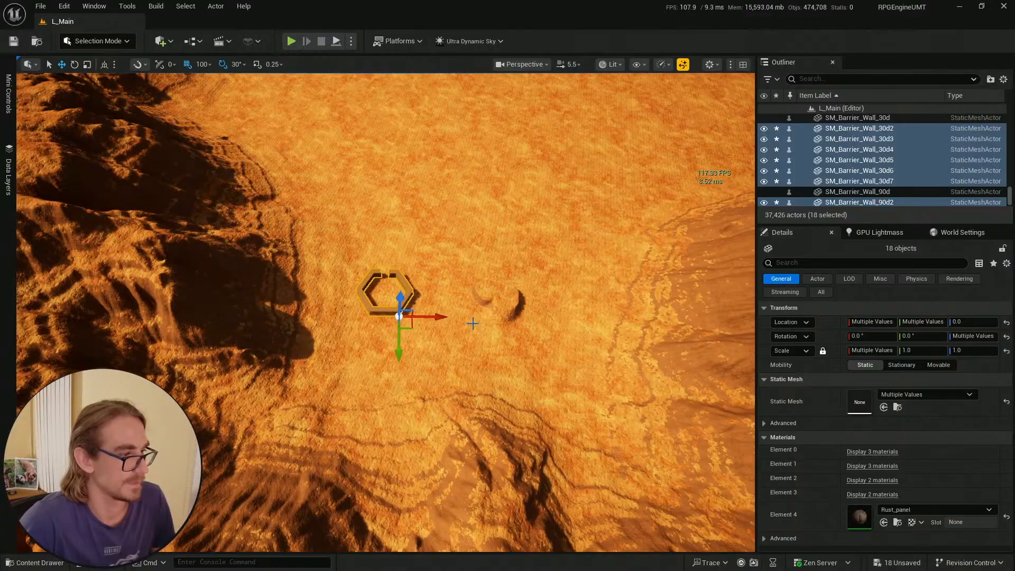
pyautogui.hotkey('ctrl', 'z')
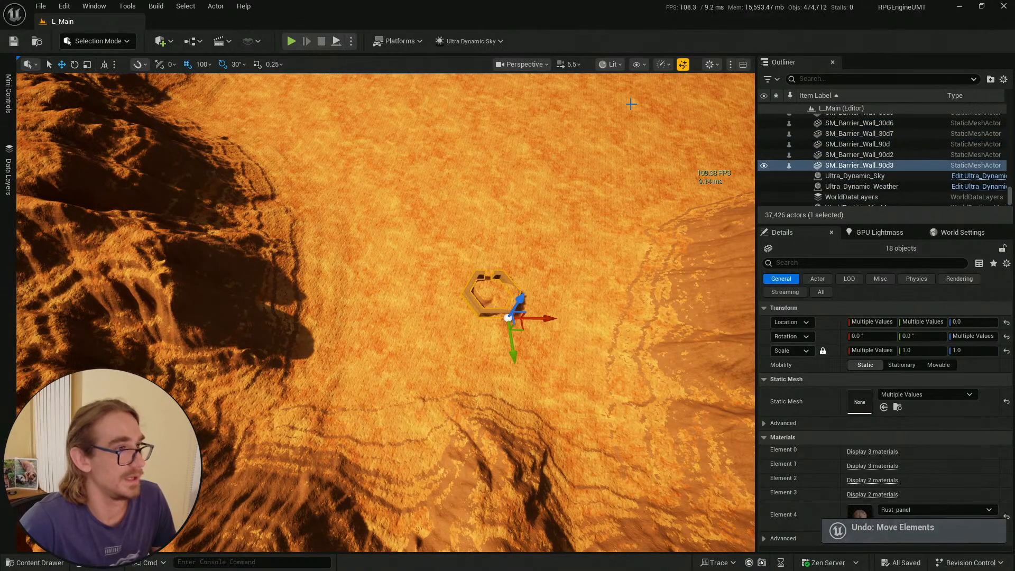
# Move the selected enclosure off the mesa onto the flat ground beside the shaded cliffs, shifting it along both horizontal axes
pyautogui.click(211, 64)
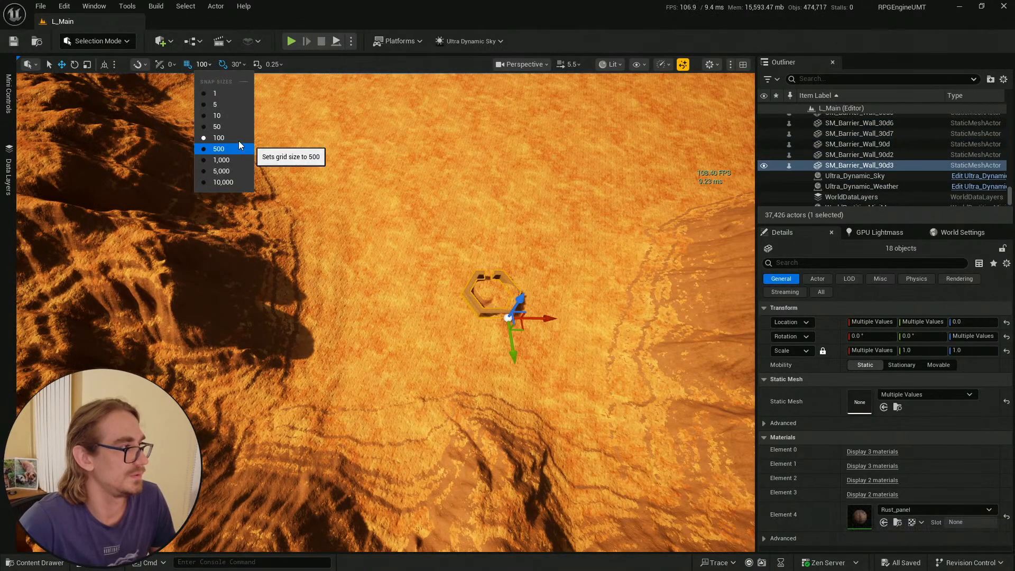
pyautogui.click(549, 318)
pyautogui.moveTo(549, 318); pyautogui.dragTo(413, 317)
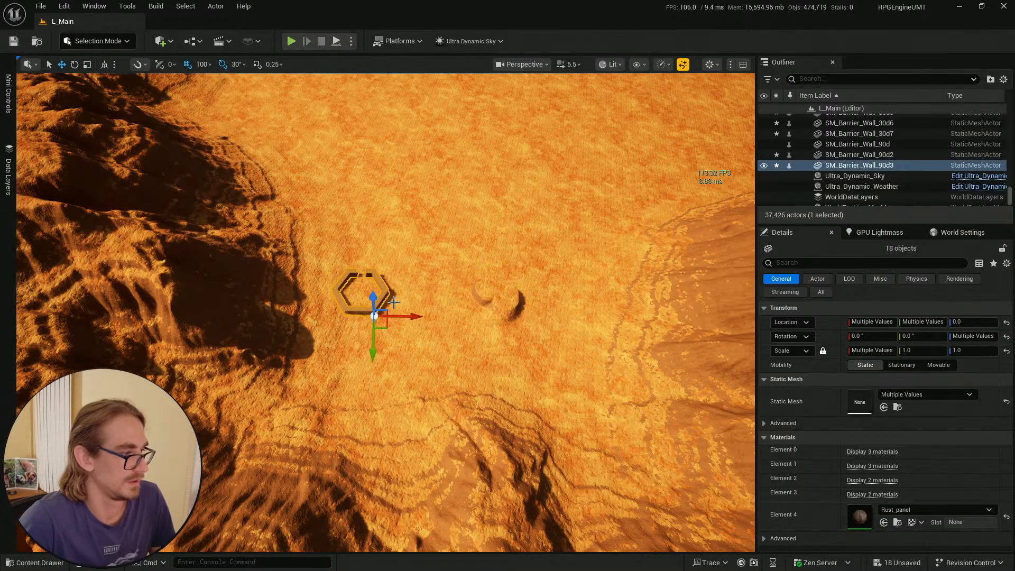
pyautogui.moveTo(371, 362); pyautogui.dragTo(347, 430)
# Set the rotation snap to 45° and rotate the whole enclosure horizontally so its entrance faces a new direction
pyautogui.moveTo(430, 356); pyautogui.dragTo(456, 350, button='right')
pyautogui.press('w')
pyautogui.press('s')
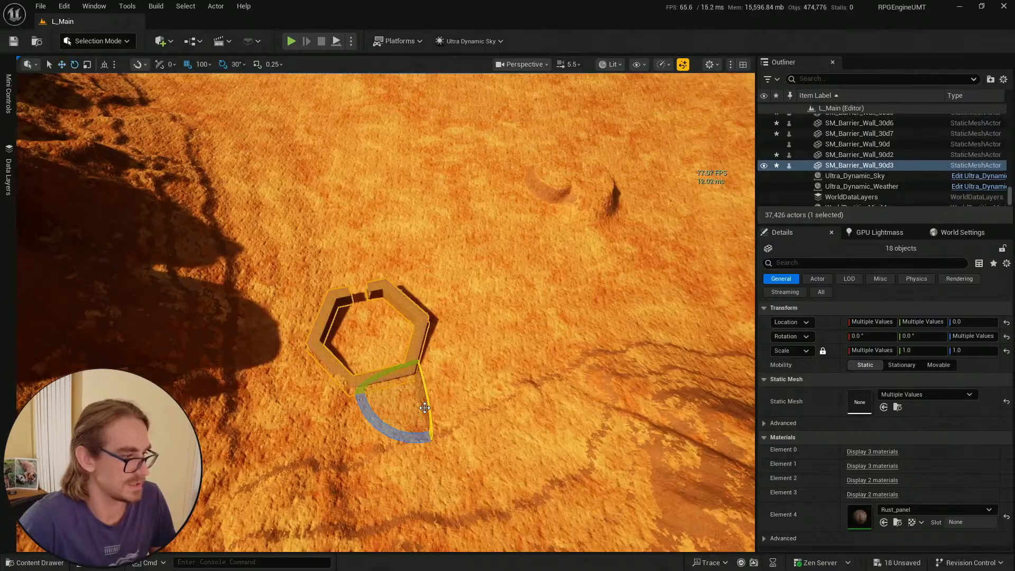
pyautogui.click(243, 65)
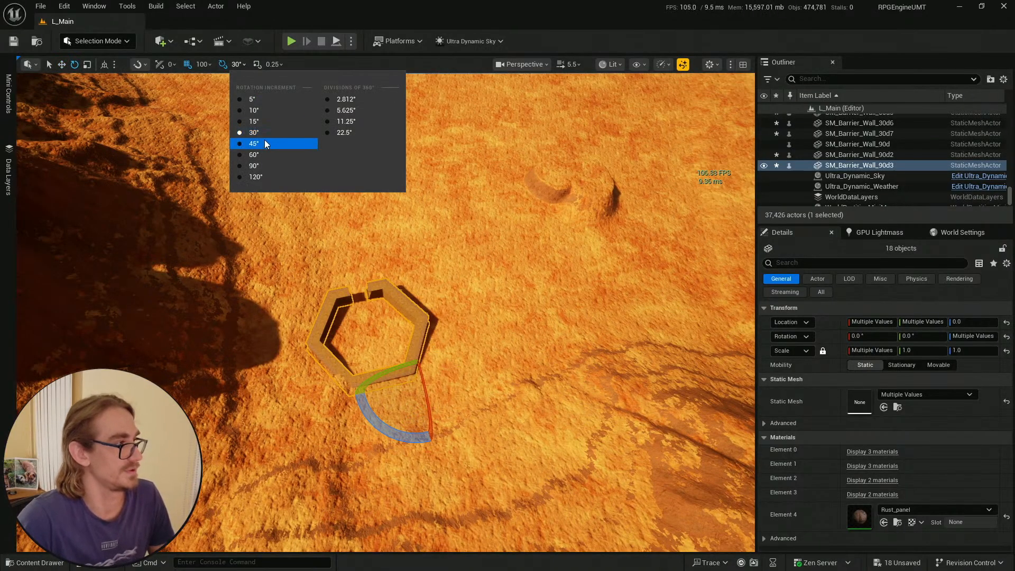
pyautogui.click(283, 143)
pyautogui.moveTo(415, 439); pyautogui.dragTo(457, 441)
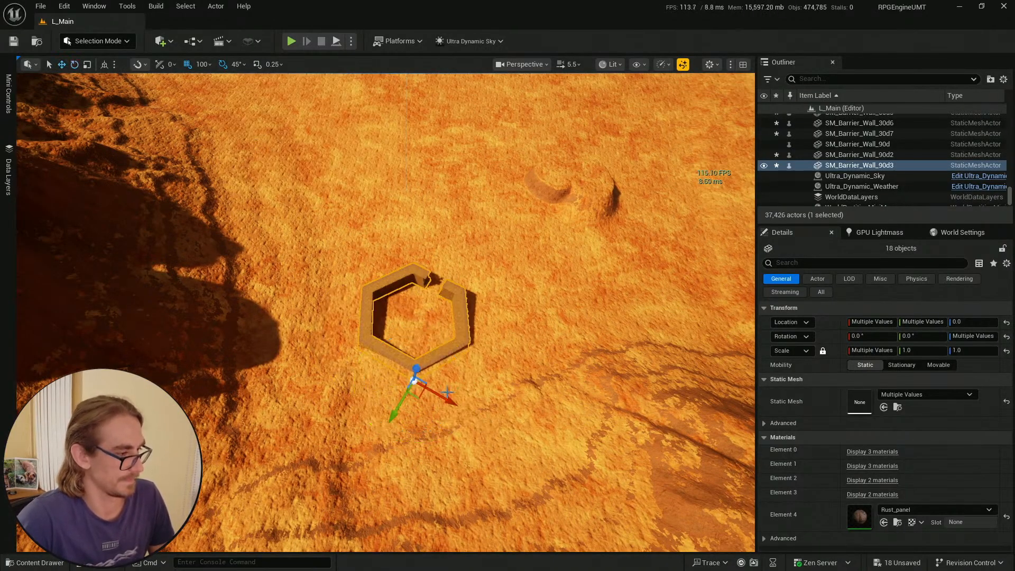
# Reposition the rotated enclosure on the open ground near the cliffs, with its entrance facing the open desert
pyautogui.moveTo(448, 392); pyautogui.dragTo(400, 382)
pyautogui.moveTo(401, 380); pyautogui.dragTo(317, 304, button='right')
pyautogui.press('w')
pyautogui.scroll(-4, 339, 296)
pyautogui.moveTo(238, 357); pyautogui.dragTo(376, 349)
pyautogui.press('d')
pyautogui.moveTo(376, 348); pyautogui.dragTo(285, 352, button='right')
pyautogui.scroll(3, 364, 346)
pyautogui.scroll(-1, 391, 304)
pyautogui.moveTo(391, 304); pyautogui.dragTo(512, 390, button='right')
pyautogui.press('a')
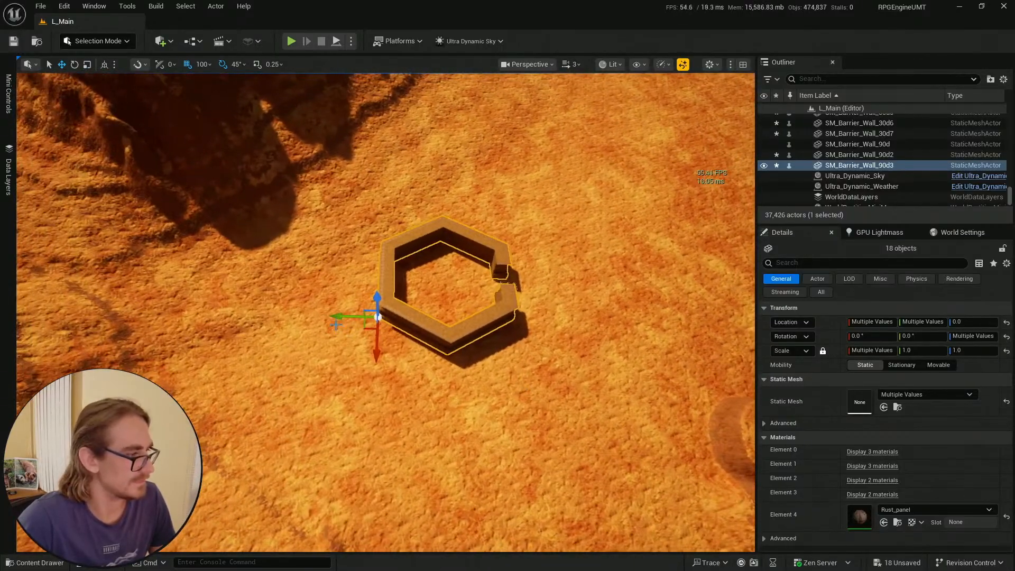
# Adjust the enclosure's placement relative to the mesa and surrounding desert, and deselect its wall pieces
pyautogui.moveTo(519, 351); pyautogui.dragTo(587, 354, button='right')
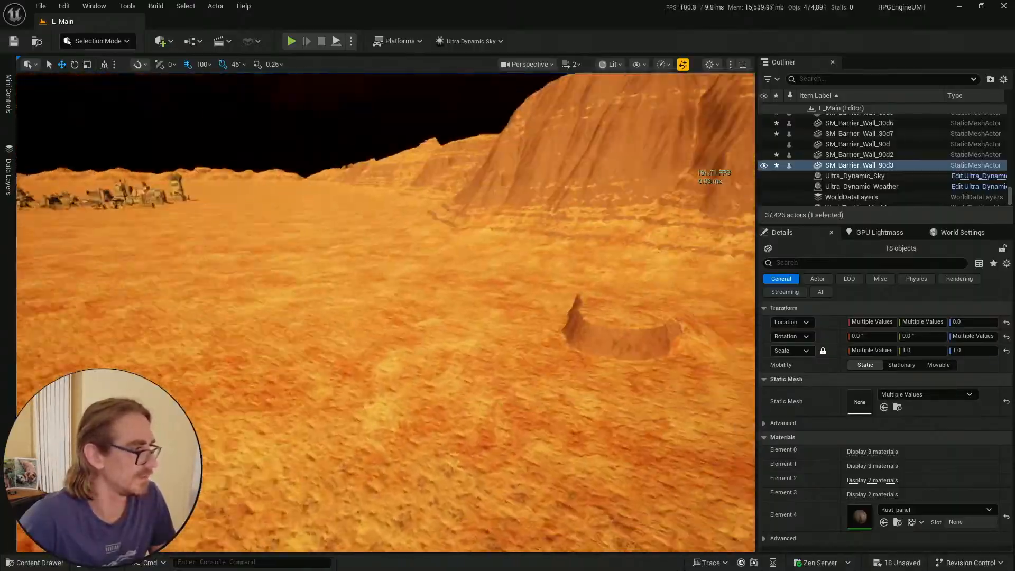
pyautogui.moveTo(386, 312); pyautogui.dragTo(513, 375, button='right')
pyautogui.scroll(2, 508, 364)
pyautogui.moveTo(466, 330); pyautogui.dragTo(507, 339, button='right')
pyautogui.moveTo(340, 241); pyautogui.dragTo(334, 259)
pyautogui.moveTo(287, 290); pyautogui.dragTo(295, 291)
pyautogui.moveTo(295, 290); pyautogui.dragTo(409, 344, button='right')
pyautogui.press('q')
pyautogui.press('Escape')
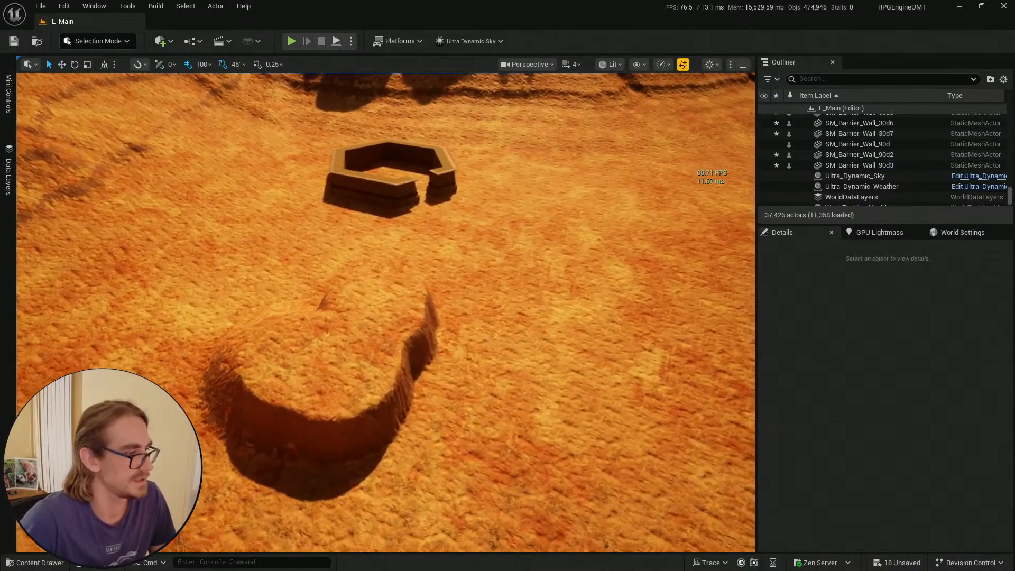
# Switch to landscape editing and flatten the old mesa down to the surrounding desert floor with the Flatten tool
pyautogui.click(409, 344)
pyautogui.click(98, 40)
pyautogui.click(123, 87)
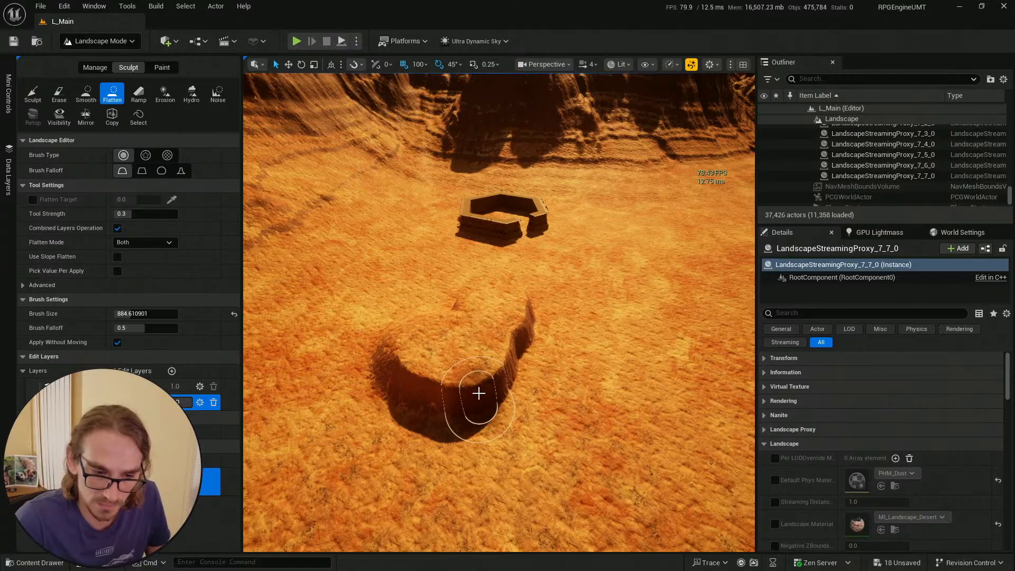
pyautogui.moveTo(449, 346)
pyautogui.mouseDown(button='right')
pyautogui.moveTo(448, 359)
pyautogui.moveTo(447, 346)
pyautogui.mouseUp(button='right')
pyautogui.moveTo(520, 403)
pyautogui.mouseDown()
pyautogui.moveTo(550, 422)
pyautogui.moveTo(501, 406)
pyautogui.moveTo(487, 426)
pyautogui.moveTo(503, 441)
pyautogui.moveTo(430, 424)
pyautogui.moveTo(451, 429)
pyautogui.moveTo(389, 398)
pyautogui.moveTo(453, 410)
pyautogui.moveTo(394, 371)
pyautogui.moveTo(465, 346)
pyautogui.moveTo(411, 366)
pyautogui.moveTo(446, 391)
pyautogui.moveTo(502, 333)
pyautogui.moveTo(532, 330)
pyautogui.moveTo(483, 341)
pyautogui.moveTo(469, 320)
pyautogui.moveTo(499, 335)
pyautogui.mouseUp()
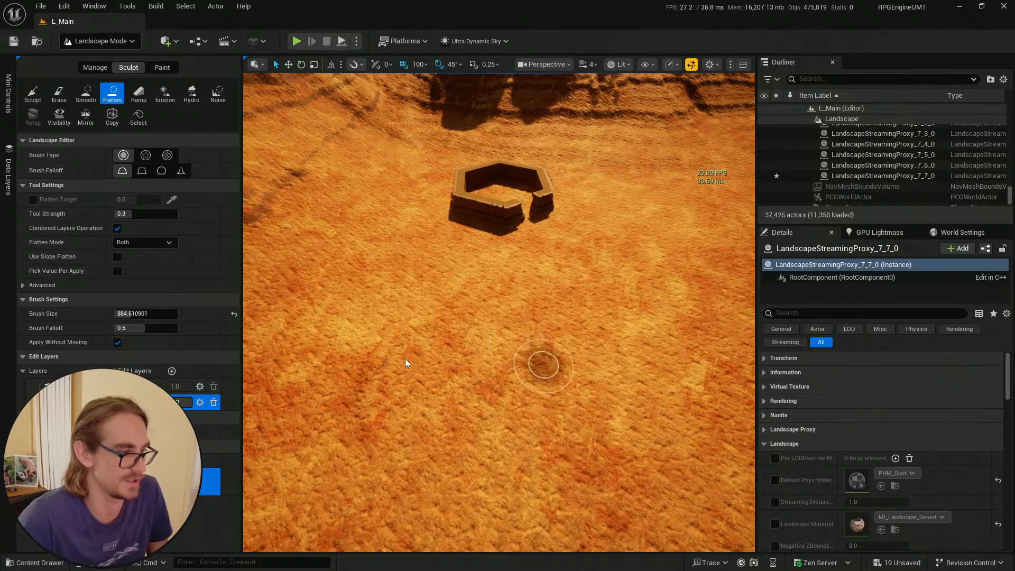
pyautogui.moveTo(493, 362)
pyautogui.mouseDown(button='right')
pyautogui.moveTo(439, 322)
pyautogui.moveTo(468, 313)
pyautogui.moveTo(481, 339)
pyautogui.mouseUp(button='right')
pyautogui.scroll(-3, 481, 338)
pyautogui.moveTo(481, 338)
pyautogui.mouseDown()
pyautogui.moveTo(447, 314)
pyautogui.moveTo(469, 351)
pyautogui.moveTo(551, 354)
pyautogui.moveTo(460, 347)
pyautogui.moveTo(501, 358)
pyautogui.moveTo(581, 343)
pyautogui.mouseUp()
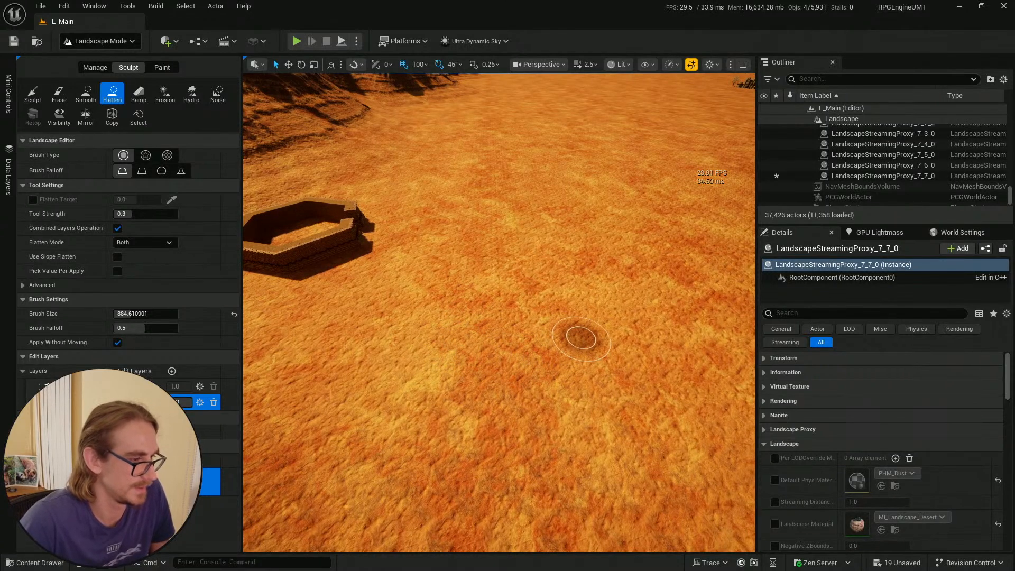
# Raise a steep mound of terrain against the inner wall of the relocated enclosure with the Sculpt tool
pyautogui.moveTo(575, 355)
pyautogui.mouseDown(button='right')
pyautogui.moveTo(471, 306)
pyautogui.moveTo(423, 301)
pyautogui.moveTo(401, 317)
pyautogui.mouseUp(button='right')
pyautogui.press('w')
pyautogui.moveTo(499, 313)
pyautogui.mouseDown(button='right')
pyautogui.moveTo(508, 328)
pyautogui.moveTo(465, 336)
pyautogui.moveTo(465, 402)
pyautogui.moveTo(454, 388)
pyautogui.moveTo(414, 396)
pyautogui.mouseUp(button='right')
pyautogui.press('w')
pyautogui.scroll(-1, 466, 401)
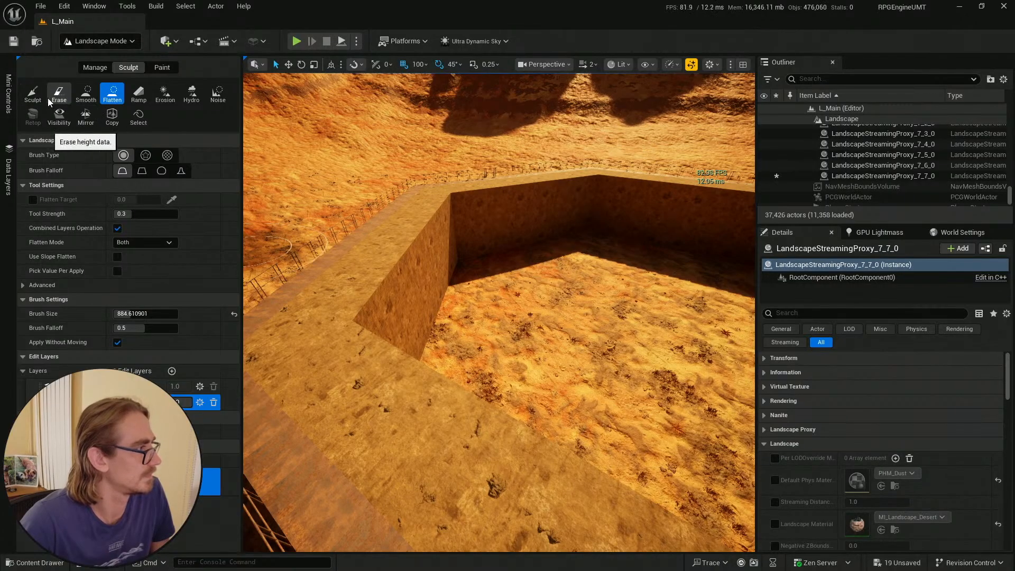
pyautogui.click(32, 96)
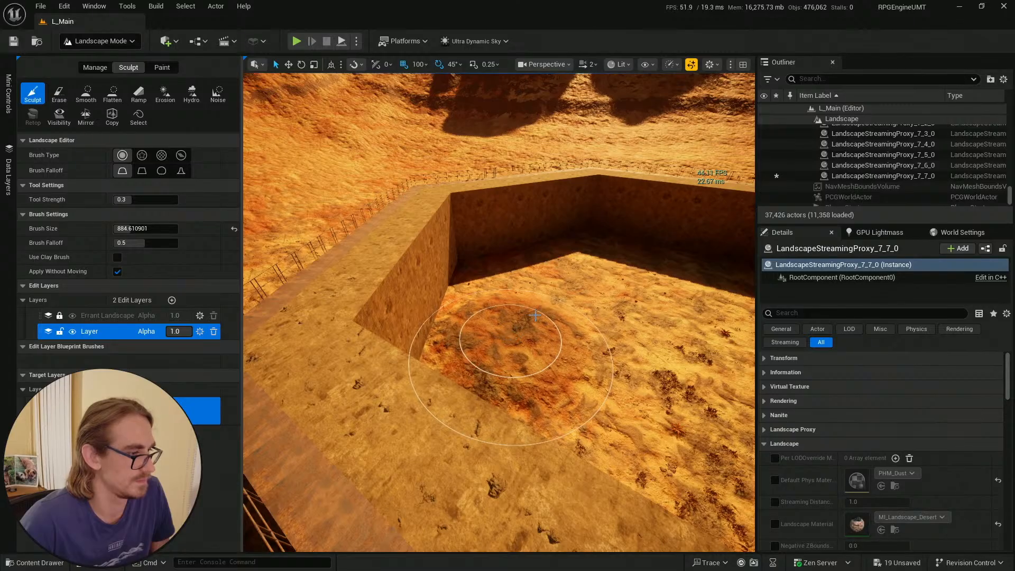
pyautogui.moveTo(520, 344); pyautogui.dragTo(513, 279)
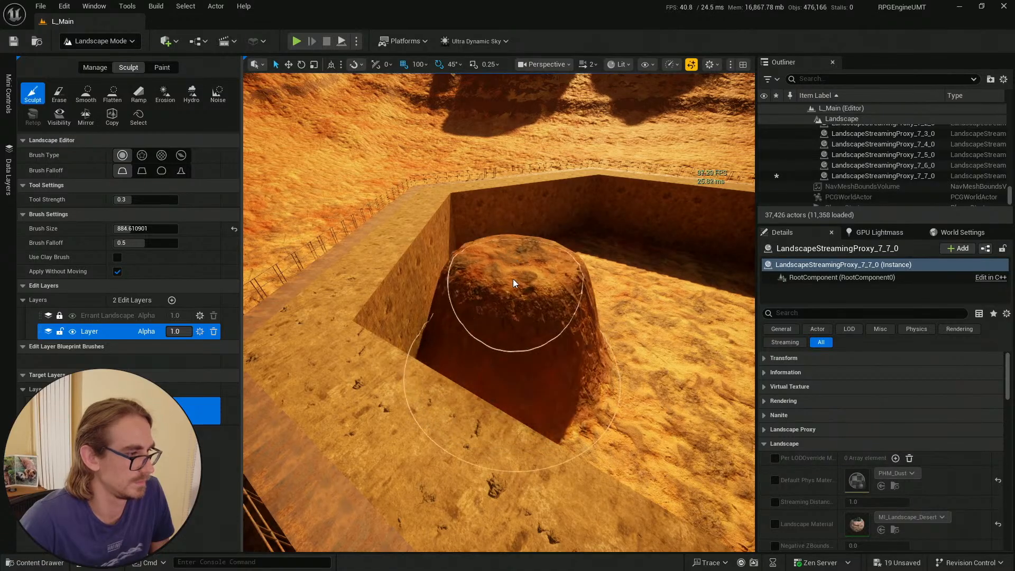
# Build up the top of the terrain mound beside the enclosure's inner wall with the Sculpt tool
pyautogui.press('s')
pyautogui.moveTo(540, 284)
pyautogui.mouseDown(button='right')
pyautogui.moveTo(542, 302)
pyautogui.moveTo(550, 283)
pyautogui.moveTo(556, 292)
pyautogui.mouseUp(button='right')
pyautogui.press('w')
pyautogui.scroll(-1, 544, 288)
pyautogui.press('e')
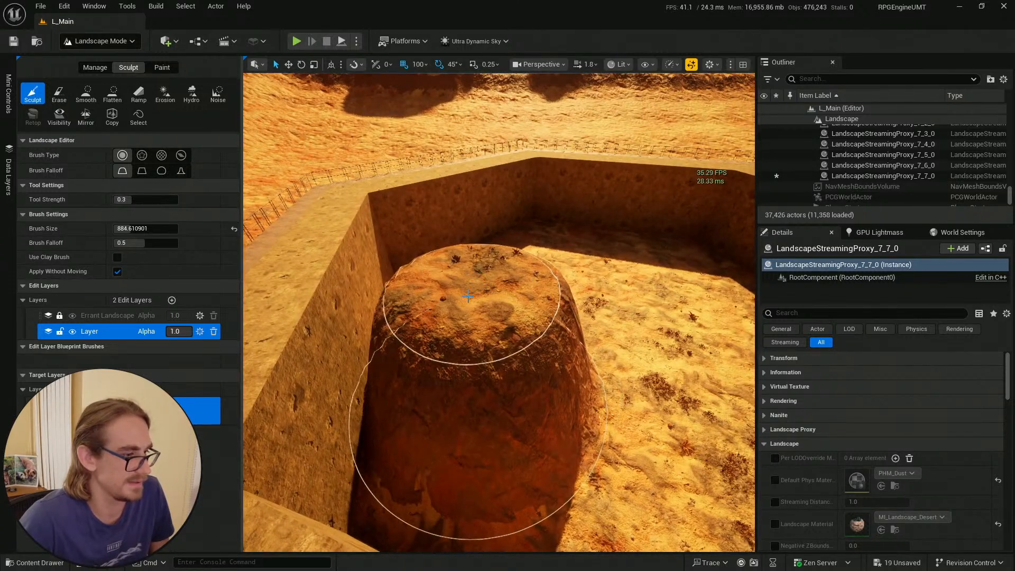
pyautogui.moveTo(469, 287)
pyautogui.mouseDown()
pyautogui.moveTo(476, 280)
pyautogui.moveTo(477, 295)
pyautogui.mouseUp()
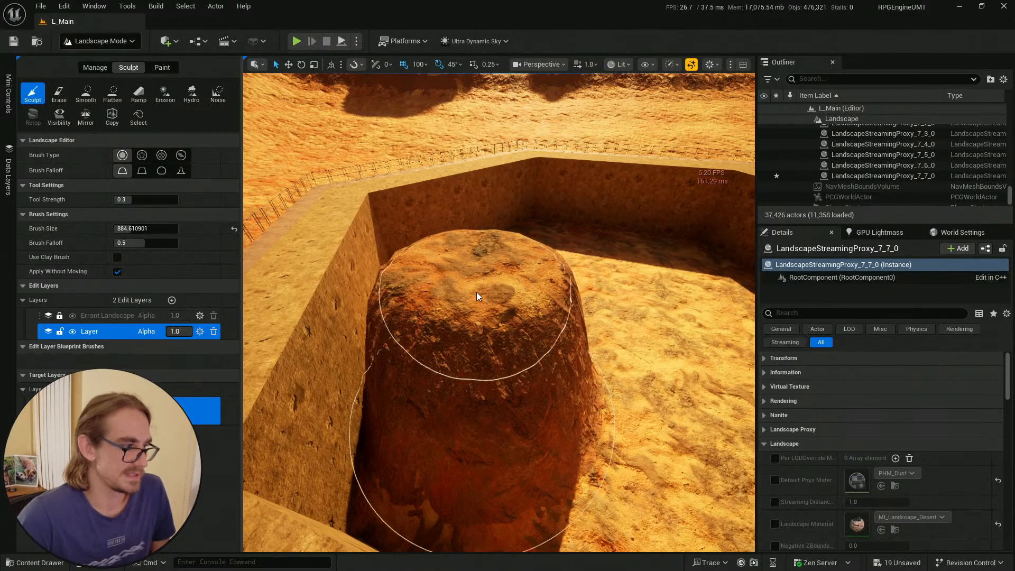
# Raise the far side of the mound's top with the Sculpt tool to even out its height near the wall tops
pyautogui.click(113, 97)
pyautogui.press('s')
pyautogui.moveTo(465, 264)
pyautogui.mouseDown(button='right')
pyautogui.moveTo(454, 233)
pyautogui.moveTo(465, 265)
pyautogui.mouseUp(button='right')
pyautogui.scroll(-2, 465, 264)
pyautogui.press('w')
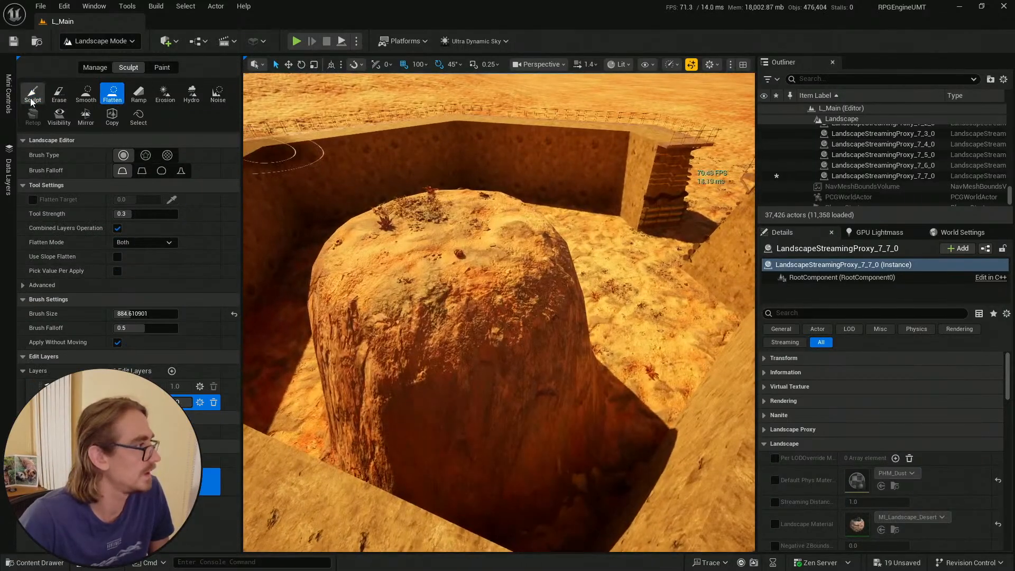
pyautogui.click(31, 98)
pyautogui.scroll(-3, 471, 306)
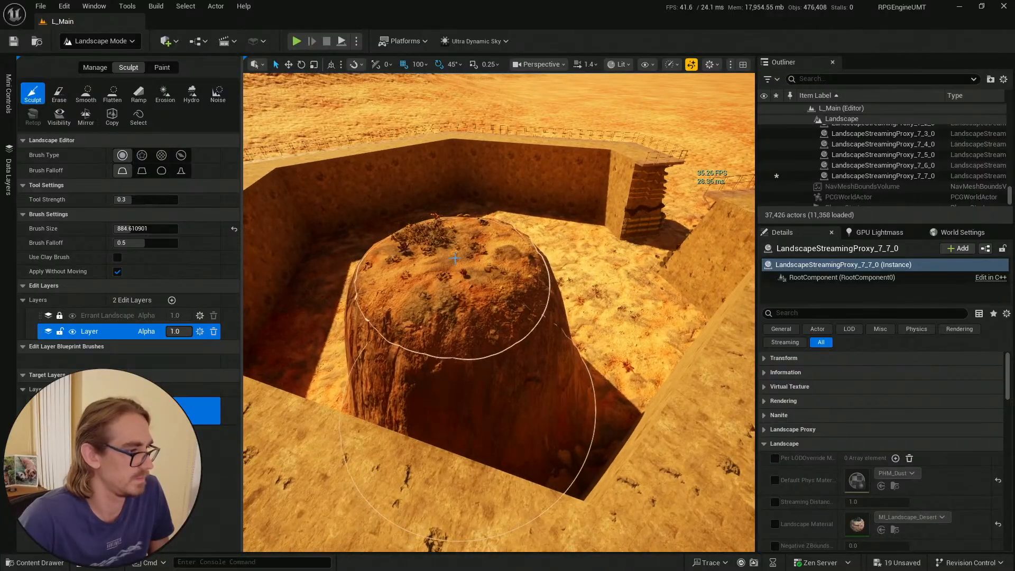
pyautogui.moveTo(425, 236); pyautogui.dragTo(433, 264)
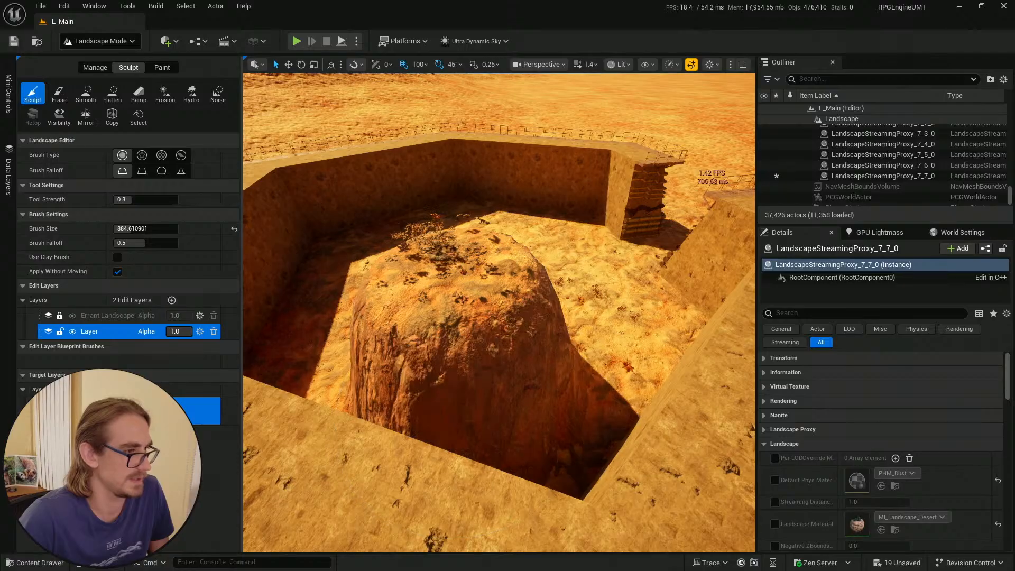
pyautogui.rightClick(481, 288)
pyautogui.moveTo(480, 287); pyautogui.dragTo(465, 338, button='right')
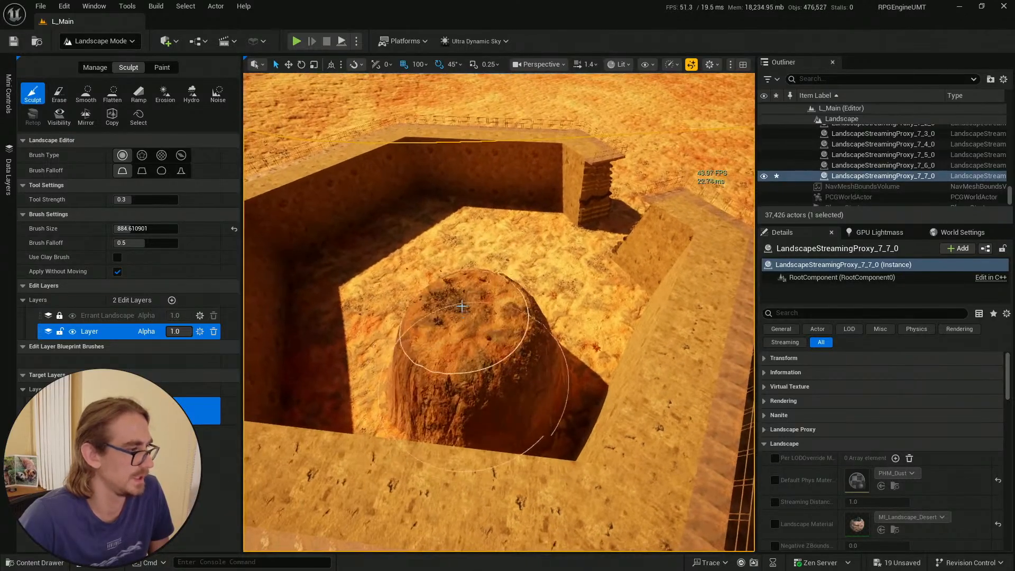
# Use the Flatten tool with a brush size of 390.559875 to spread the mound's top into a level platform across the enclosure's corner
pyautogui.click(114, 97)
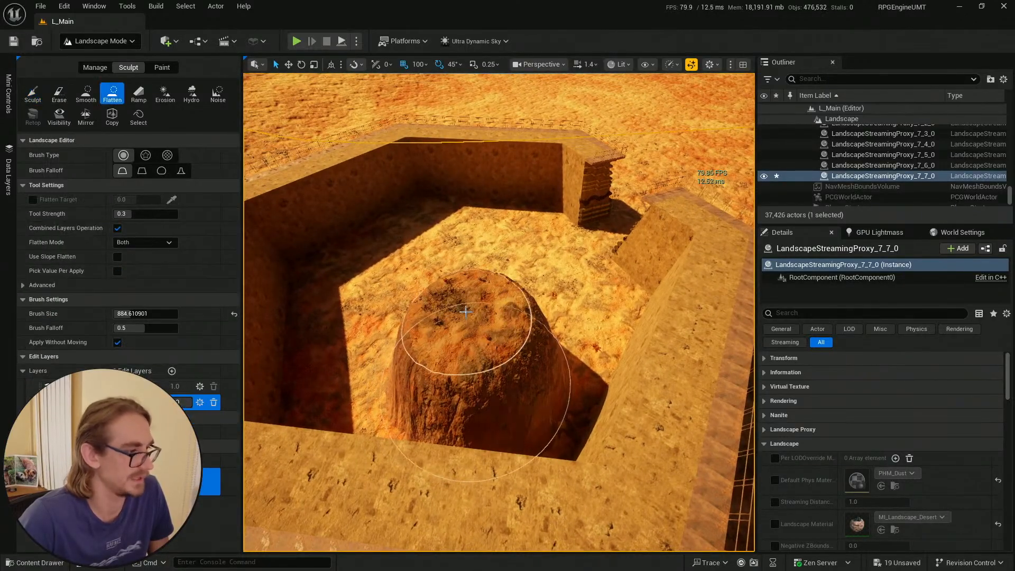
pyautogui.moveTo(166, 311); pyautogui.dragTo(121, 313)
pyautogui.moveTo(474, 313)
pyautogui.mouseDown()
pyautogui.moveTo(573, 417)
pyautogui.moveTo(507, 395)
pyautogui.moveTo(445, 408)
pyautogui.moveTo(392, 402)
pyautogui.moveTo(556, 393)
pyautogui.moveTo(616, 363)
pyautogui.moveTo(555, 326)
pyautogui.moveTo(591, 334)
pyautogui.moveTo(551, 315)
pyautogui.moveTo(513, 348)
pyautogui.moveTo(534, 354)
pyautogui.mouseUp()
pyautogui.moveTo(538, 337); pyautogui.dragTo(492, 338, button='right')
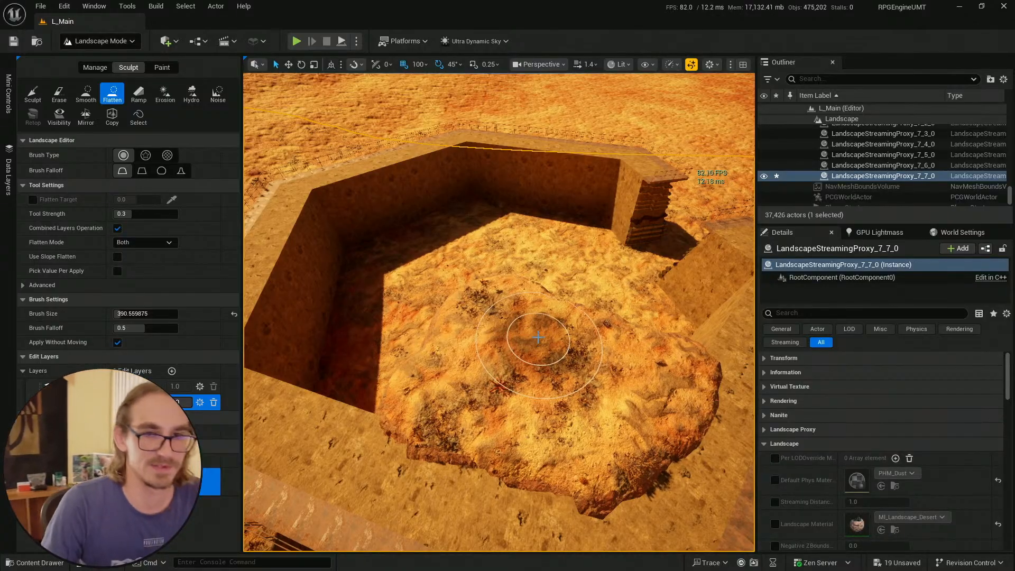
pyautogui.moveTo(455, 369)
pyautogui.mouseDown()
pyautogui.moveTo(357, 373)
pyautogui.moveTo(334, 363)
pyautogui.moveTo(442, 328)
pyautogui.moveTo(439, 317)
pyautogui.moveTo(410, 315)
pyautogui.moveTo(537, 351)
pyautogui.moveTo(519, 358)
pyautogui.mouseUp()
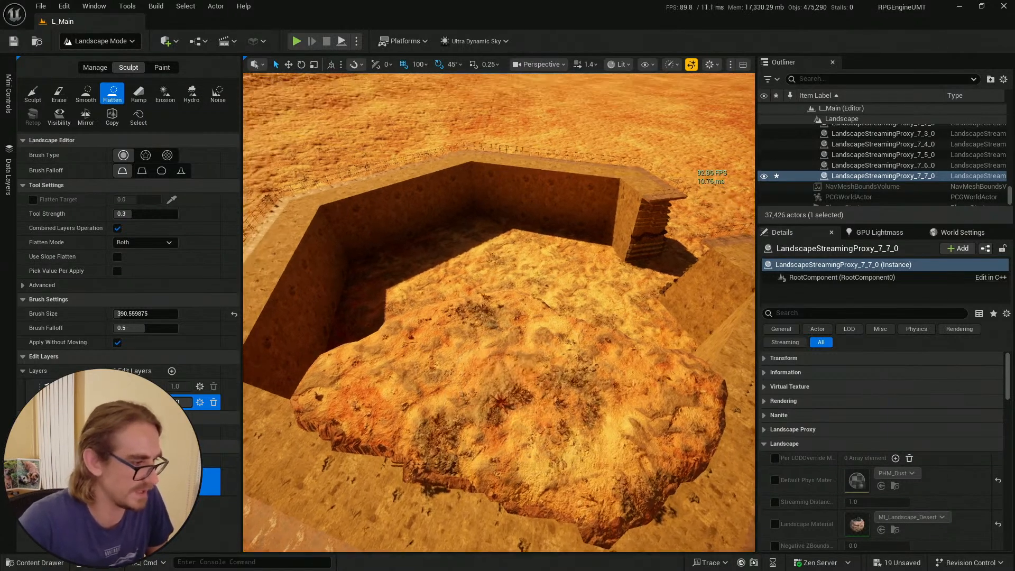
# Extend the raised platform along the inner wall toward the enclosure's entrance with the Flatten tool
pyautogui.moveTo(519, 357); pyautogui.dragTo(619, 361, button='right')
pyautogui.moveTo(518, 358)
pyautogui.mouseDown()
pyautogui.moveTo(422, 403)
pyautogui.moveTo(347, 408)
pyautogui.moveTo(484, 327)
pyautogui.moveTo(395, 349)
pyautogui.moveTo(460, 288)
pyautogui.moveTo(434, 307)
pyautogui.moveTo(426, 284)
pyautogui.moveTo(463, 259)
pyautogui.moveTo(509, 280)
pyautogui.mouseUp()
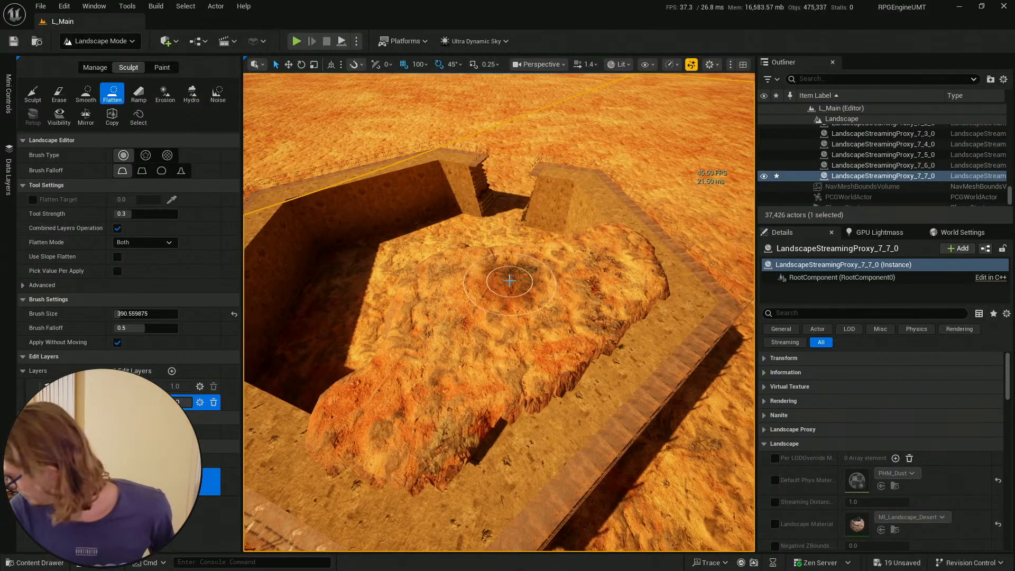
pyautogui.moveTo(514, 347)
pyautogui.mouseDown(button='right')
pyautogui.moveTo(555, 301)
pyautogui.moveTo(564, 355)
pyautogui.moveTo(552, 364)
pyautogui.mouseUp(button='right')
pyautogui.moveTo(534, 328); pyautogui.dragTo(472, 246)
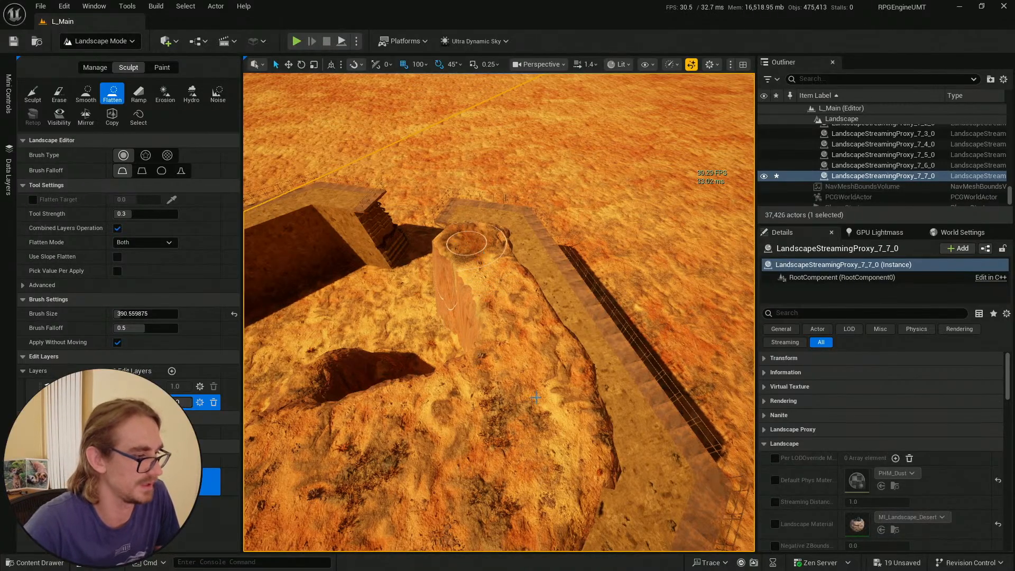
# Fill the gaps in the raised platform beside the walls and shape its inner cliff edge with the Flatten tool
pyautogui.moveTo(532, 403); pyautogui.dragTo(547, 349, button='right')
pyautogui.moveTo(548, 349)
pyautogui.mouseDown()
pyautogui.moveTo(553, 304)
pyautogui.moveTo(538, 317)
pyautogui.moveTo(550, 326)
pyautogui.moveTo(537, 329)
pyautogui.moveTo(645, 284)
pyautogui.moveTo(701, 311)
pyautogui.moveTo(682, 322)
pyautogui.moveTo(691, 351)
pyautogui.moveTo(694, 337)
pyautogui.mouseUp()
pyautogui.rightClick(643, 327)
pyautogui.moveTo(643, 329); pyautogui.dragTo(516, 293, button='right')
pyautogui.moveTo(516, 294); pyautogui.dragTo(513, 350)
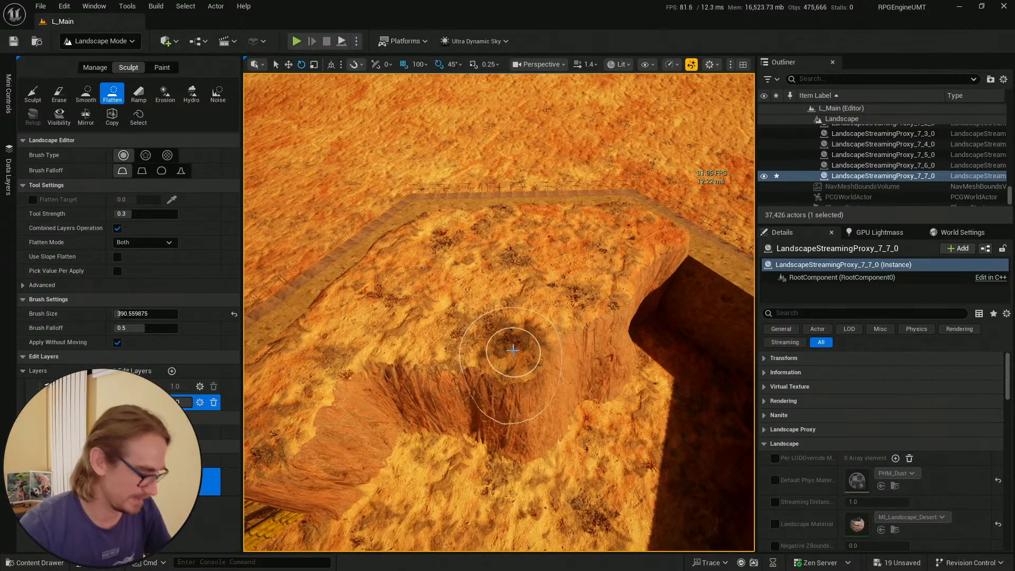
pyautogui.moveTo(510, 352); pyautogui.dragTo(524, 356, button='right')
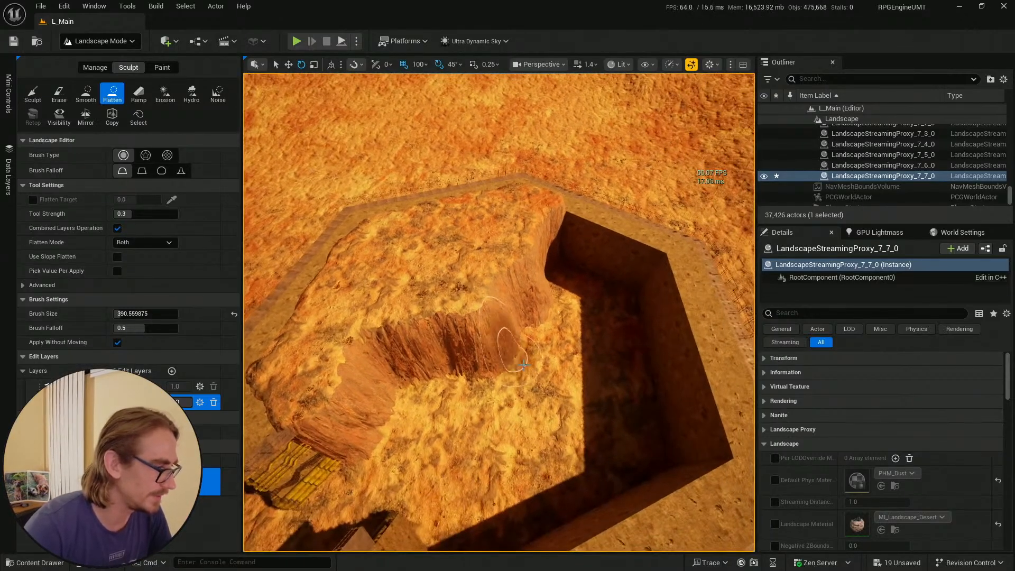